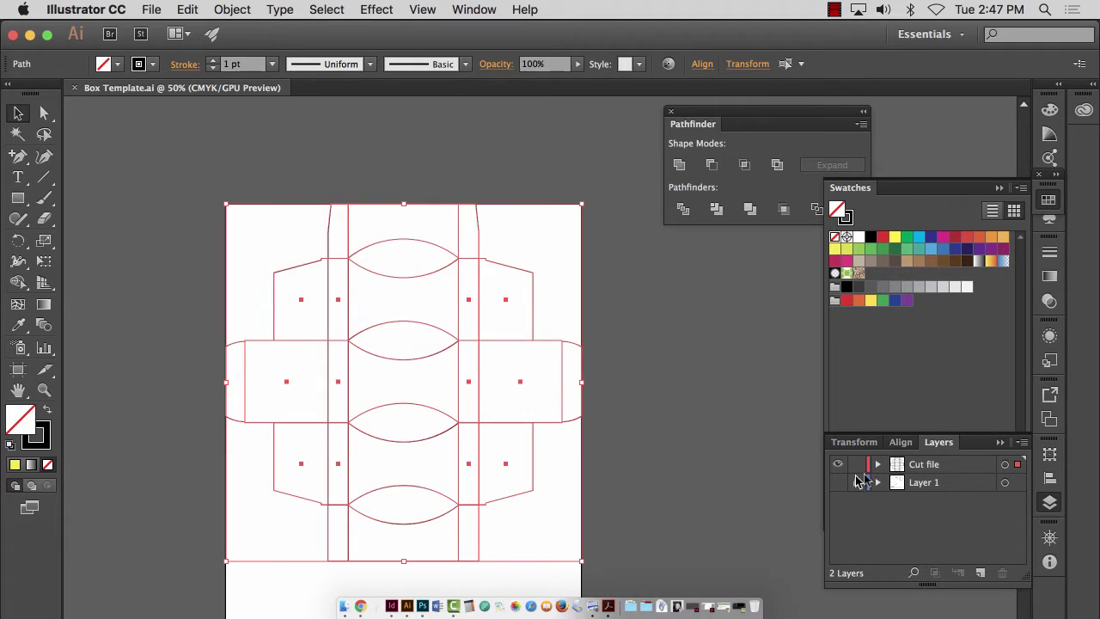
- Duplicate the Cut file layer
left_click(921, 469)
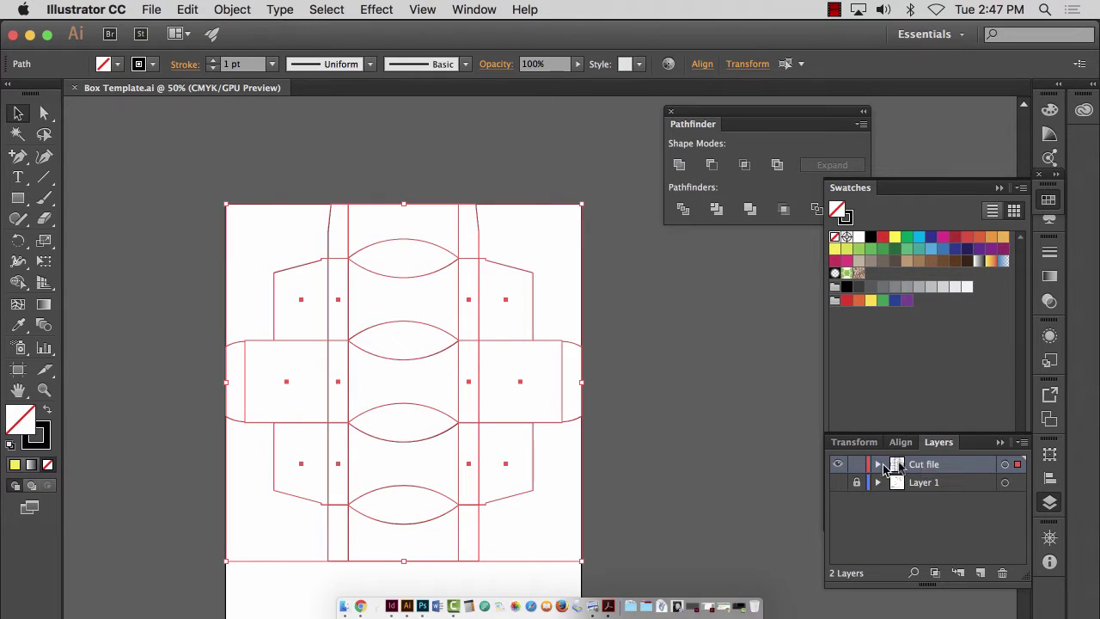
left_click(839, 482)
left_click(839, 481)
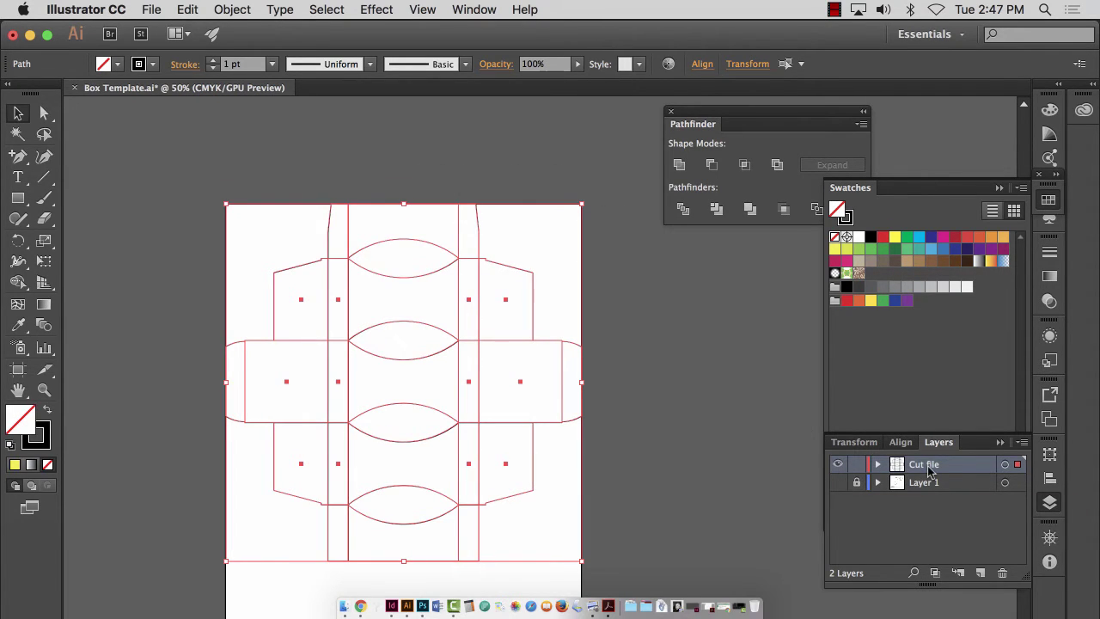
left_click_drag(926, 465, 988, 576)
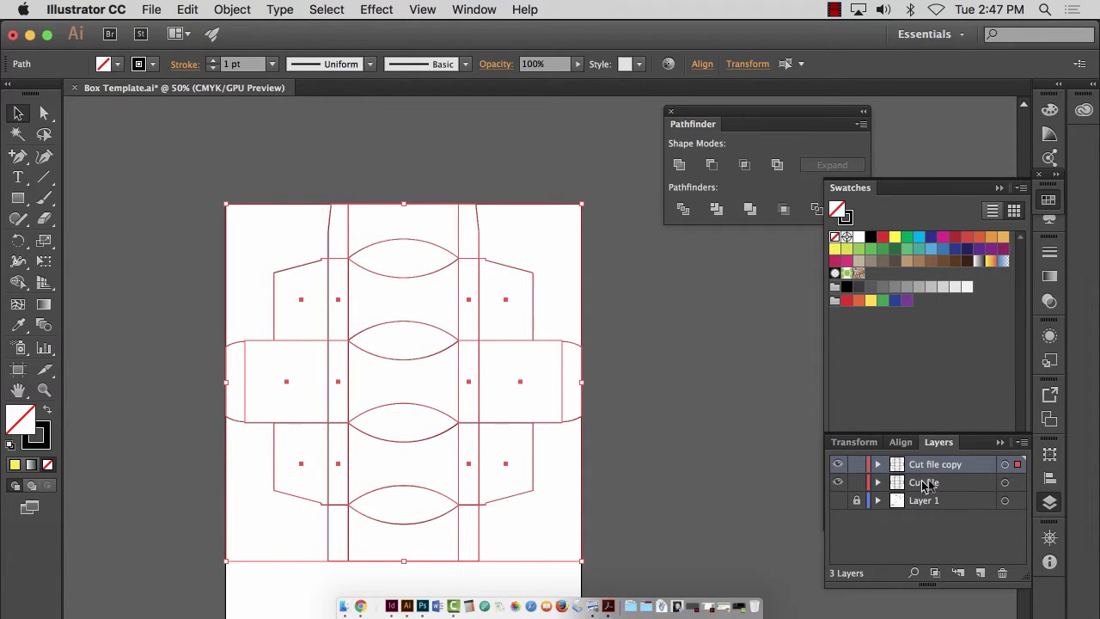
- Rename the duplicated layer "Score file"
left_click_drag(945, 442, 628, 212)
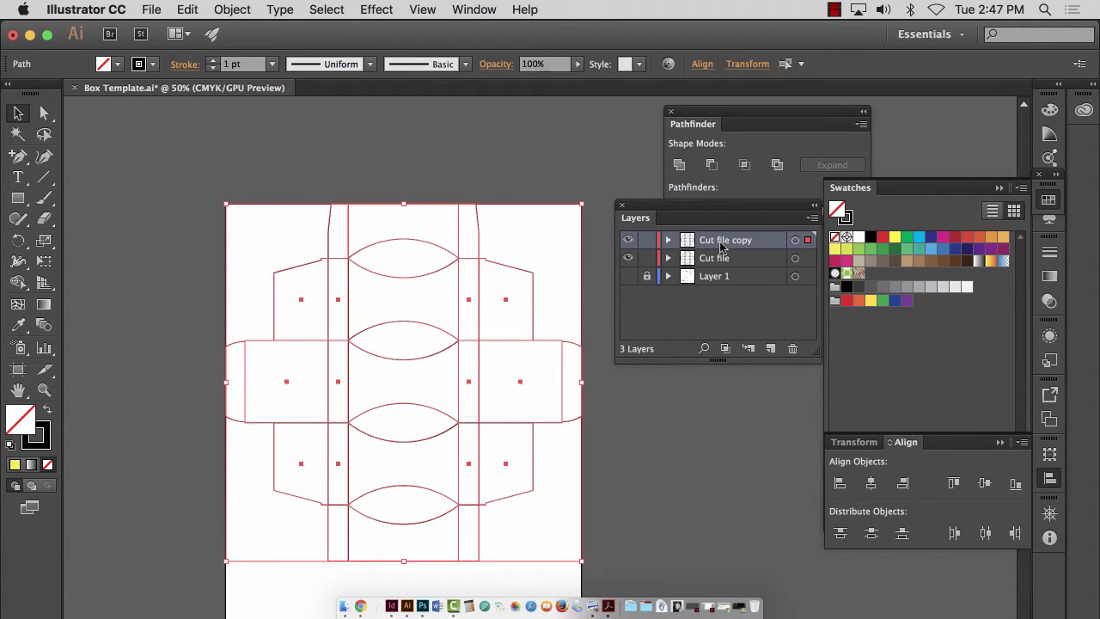
double_click(722, 243)
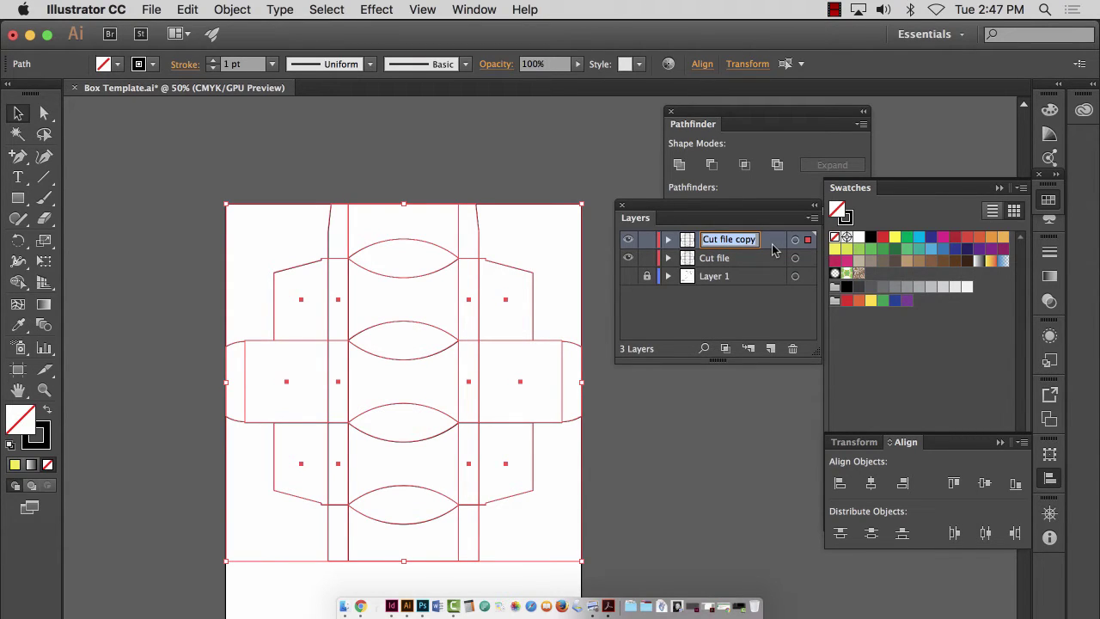
type("Score file")
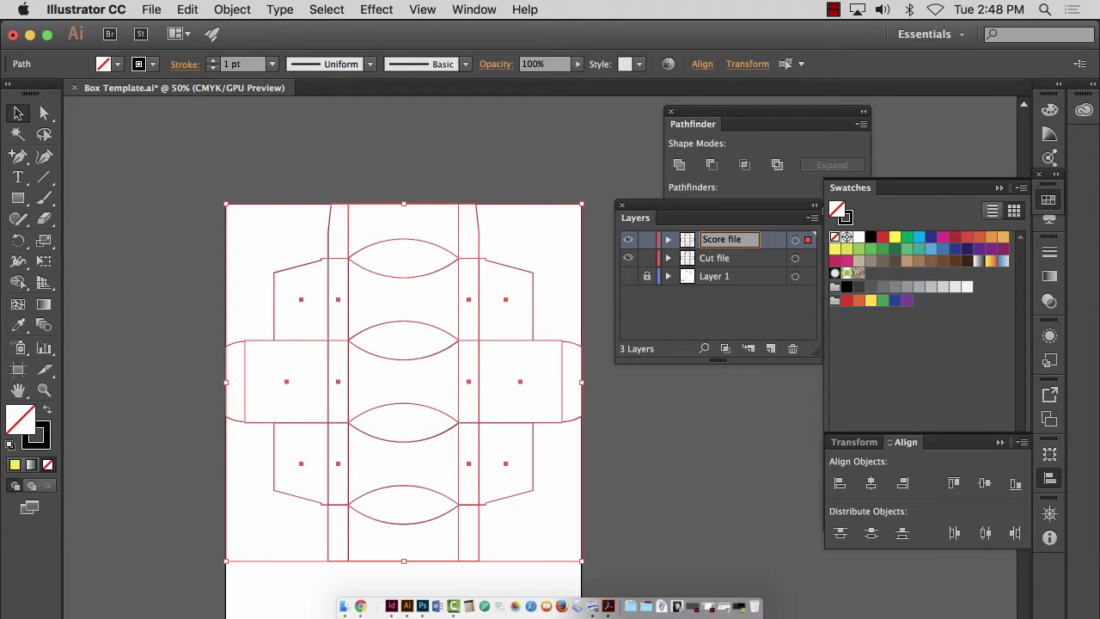
left_click(726, 323)
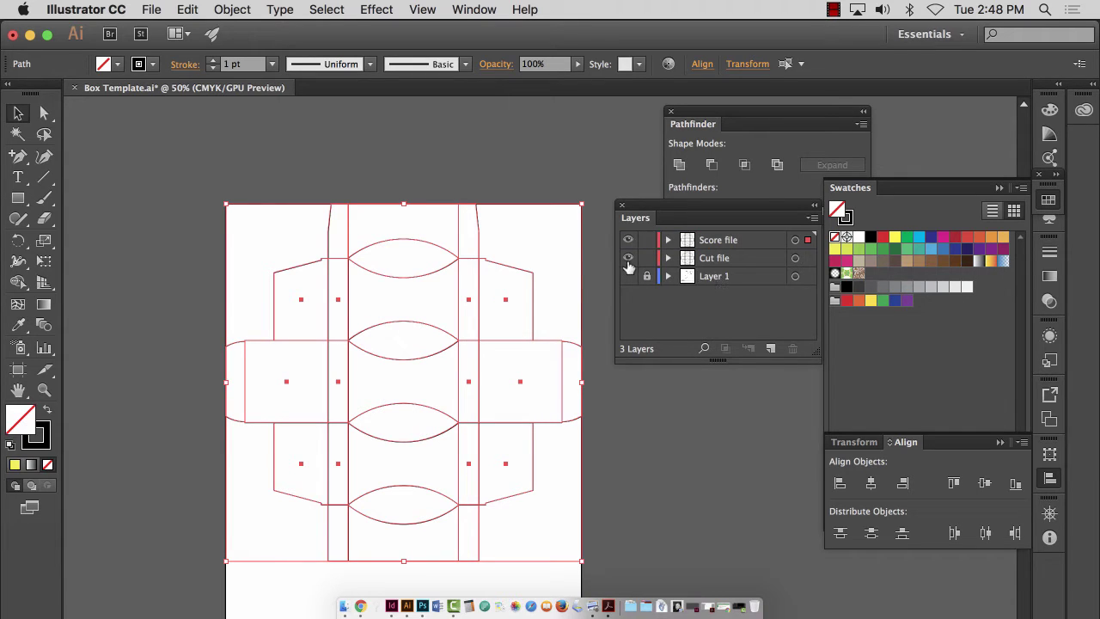
- Hide the Cut file layer and show the scanned template on Layer 1
left_click(629, 259)
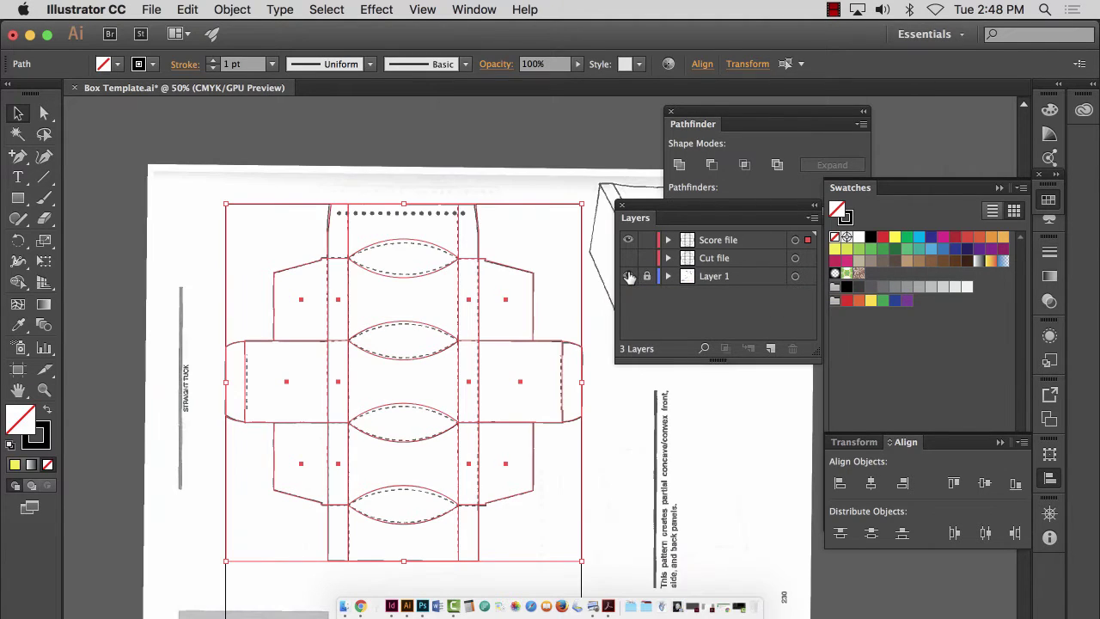
left_click(627, 276)
- Examine the scan's dashed fold lines against the traced paths, checking the tuck flaps at both ends of the box
left_click(44, 389)
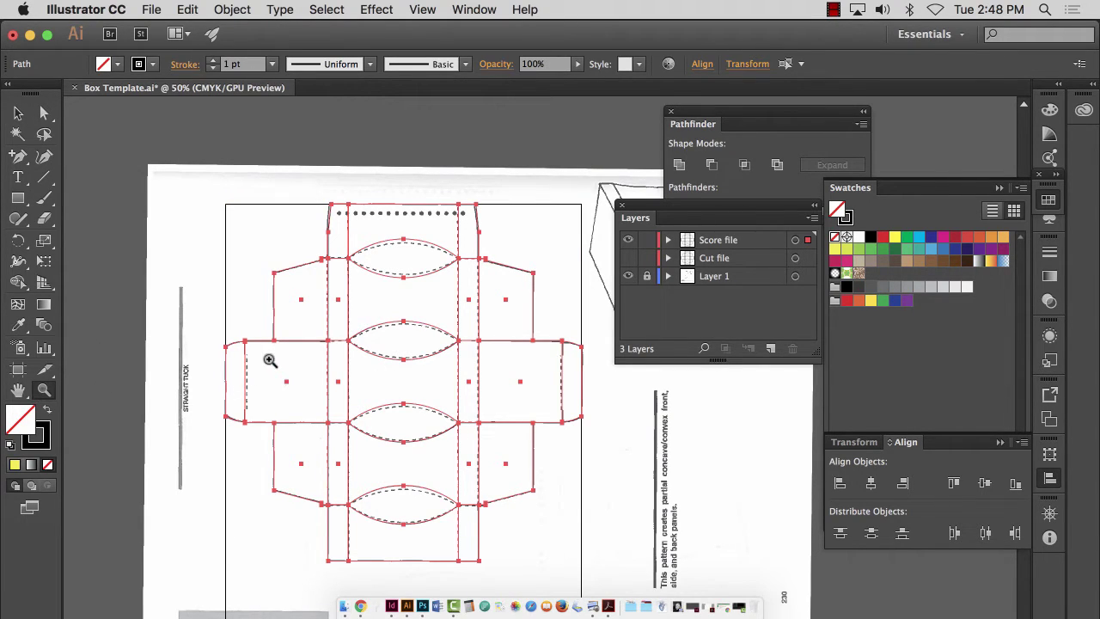
left_click_drag(240, 363, 1099, 508)
left_click_drag(215, 394, 786, 464)
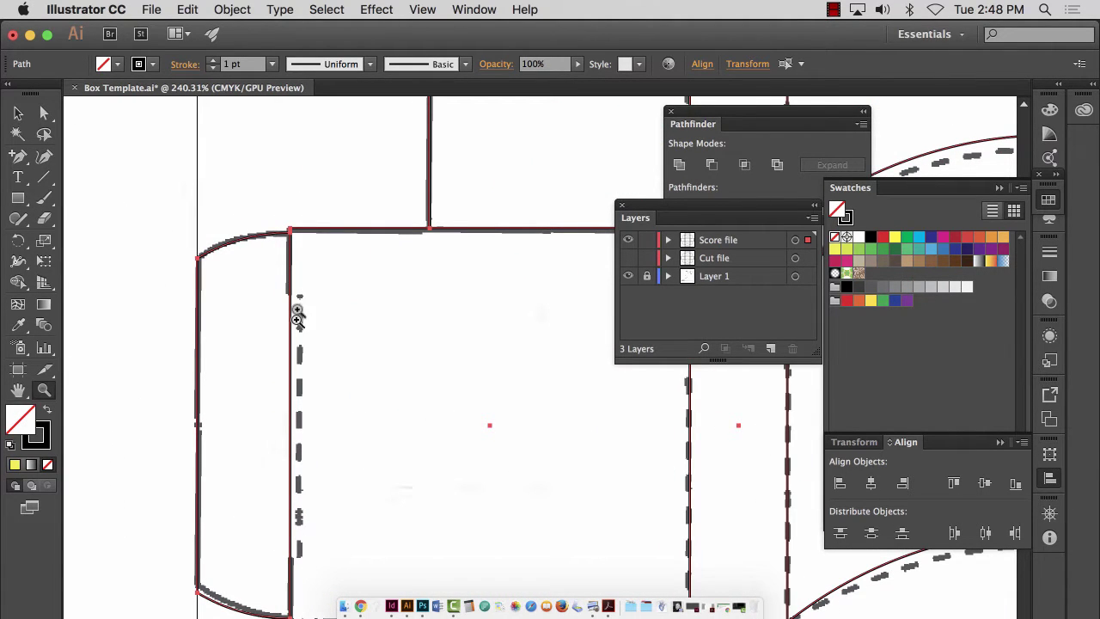
left_click(299, 581, "alt")
left_click_drag(437, 511, 4, 335)
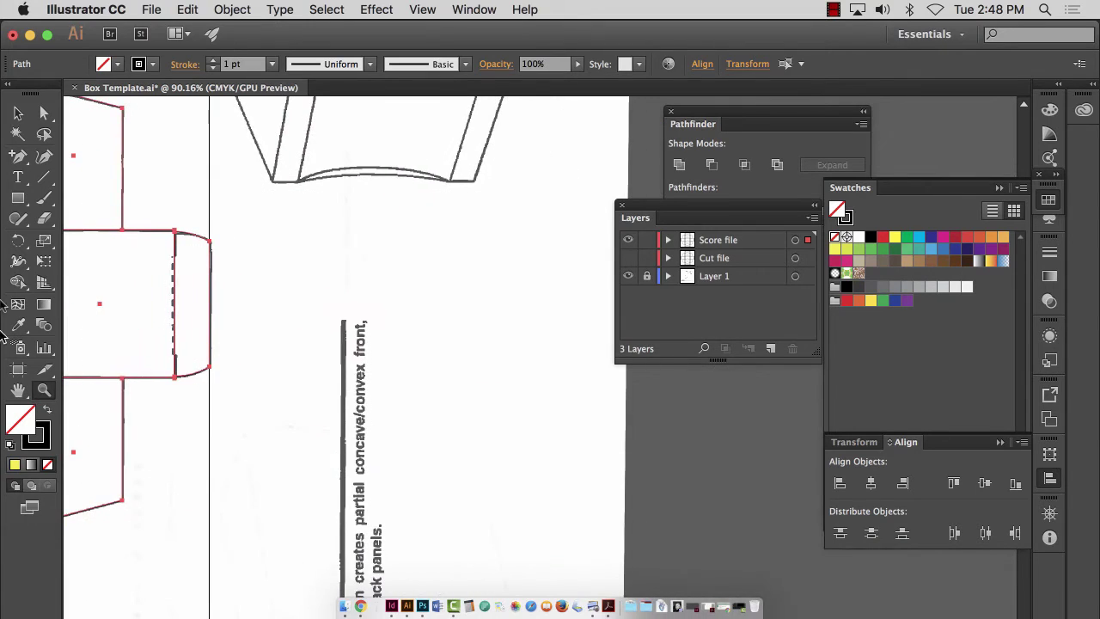
left_click_drag(197, 294, 450, 326)
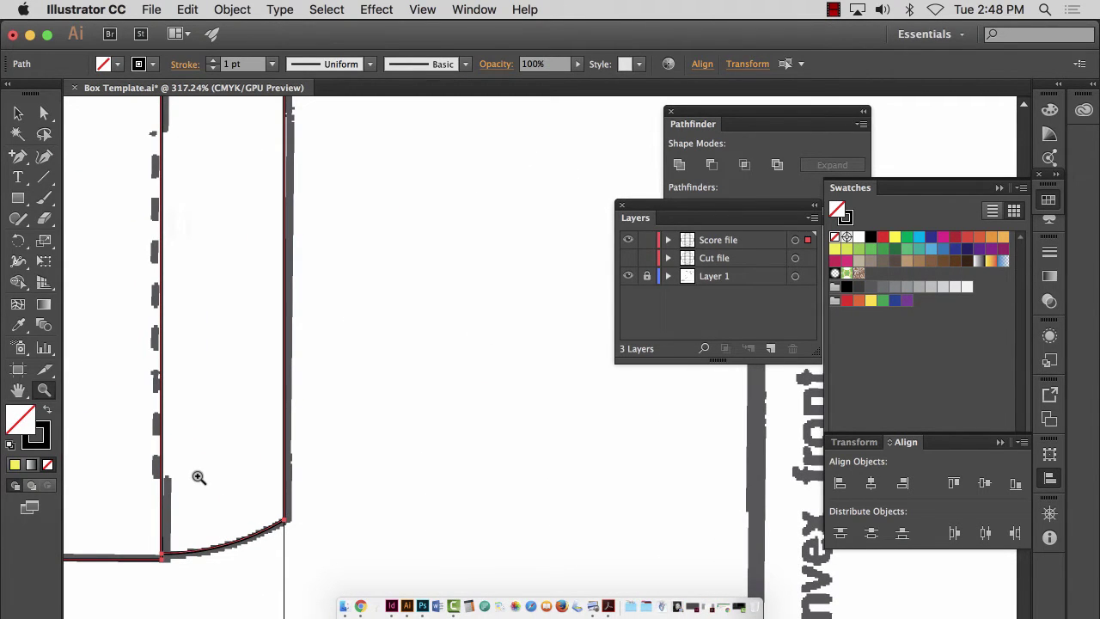
key("super+0")
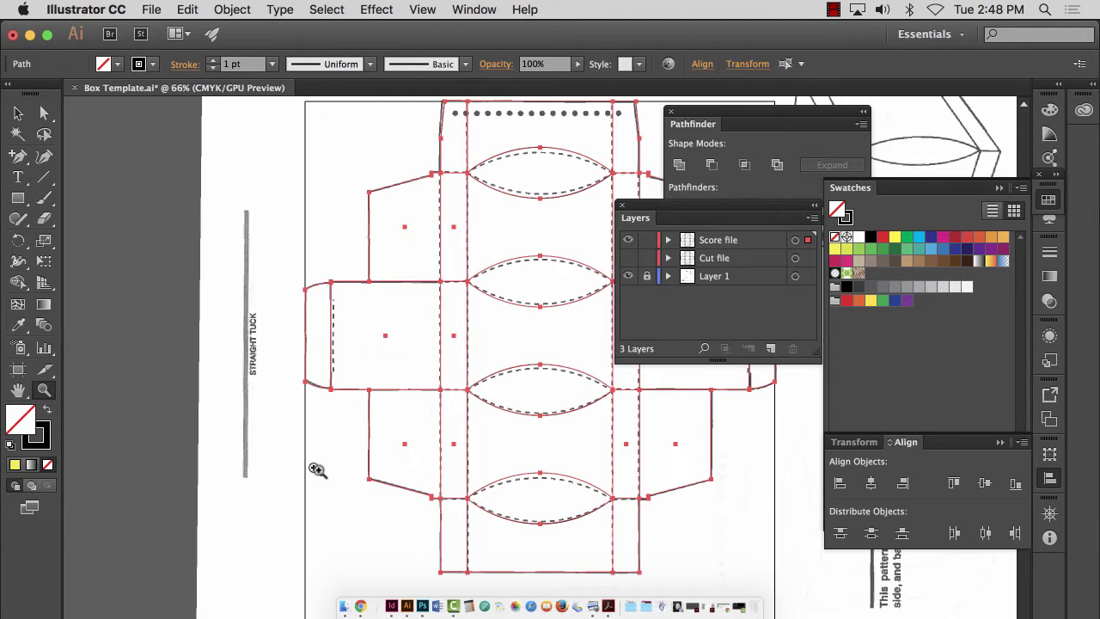
mouse_move(555, 348)
left_mouse_down()
mouse_move(447, 351)
mouse_move(543, 350)
left_mouse_up()
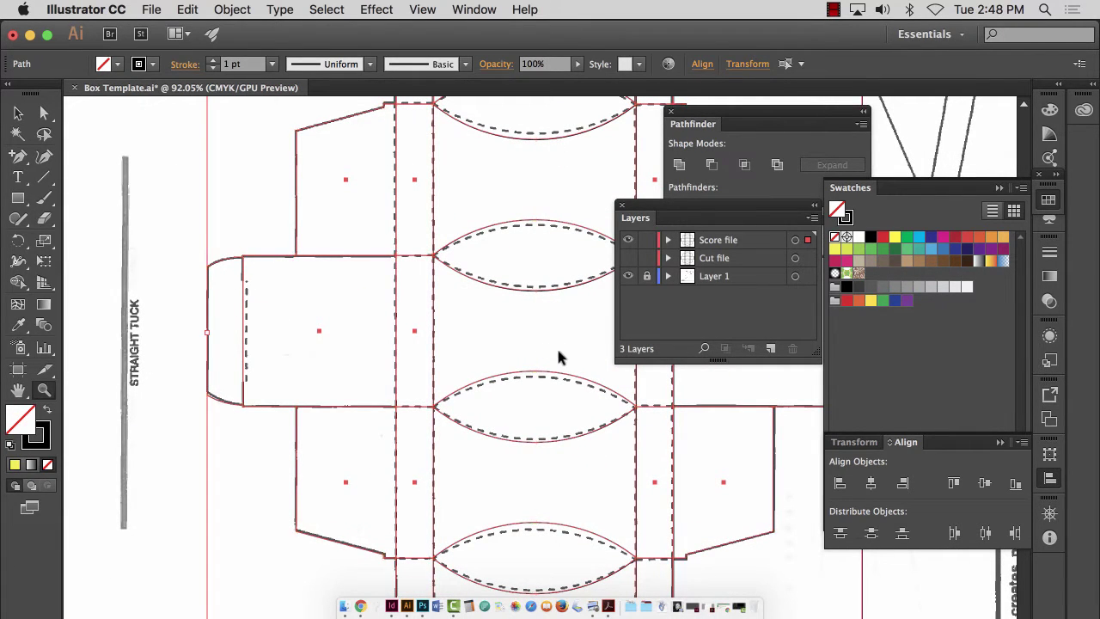
key("super+minus")
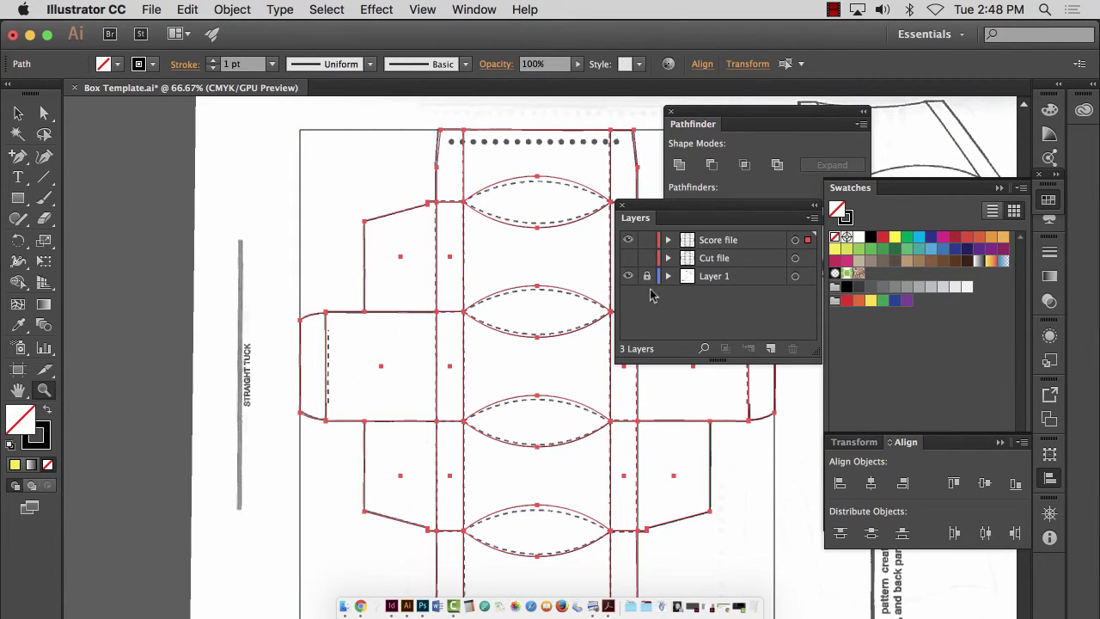
- Hide Layer 1 and deselect all the box template lines
left_click(628, 276)
key("shift+n")
key("v")
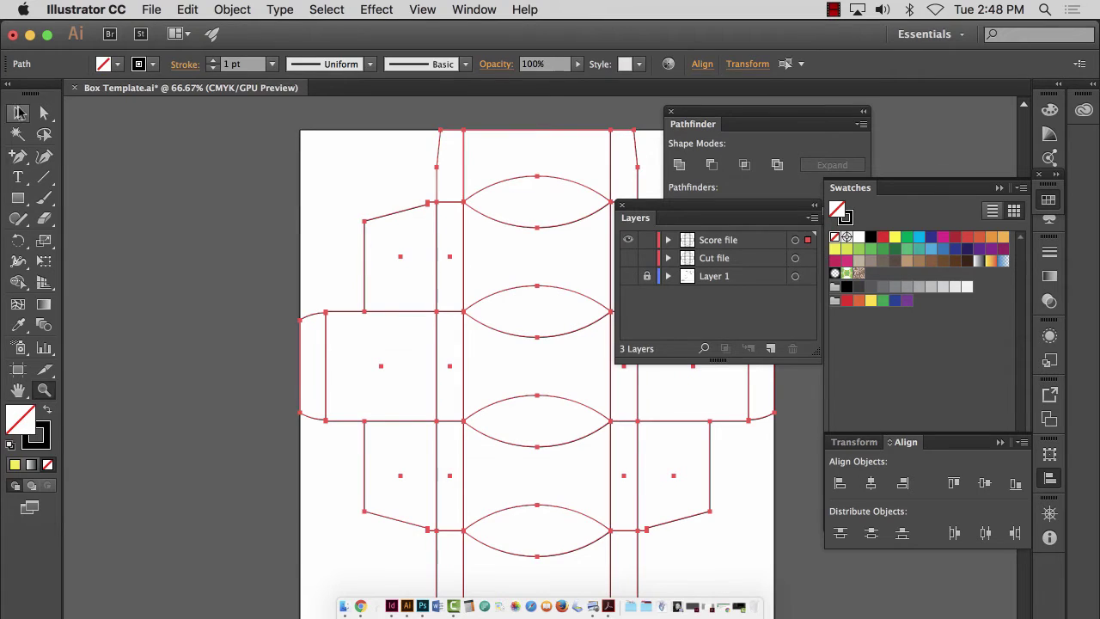
left_click(362, 313)
left_click_drag(592, 442, 464, 440)
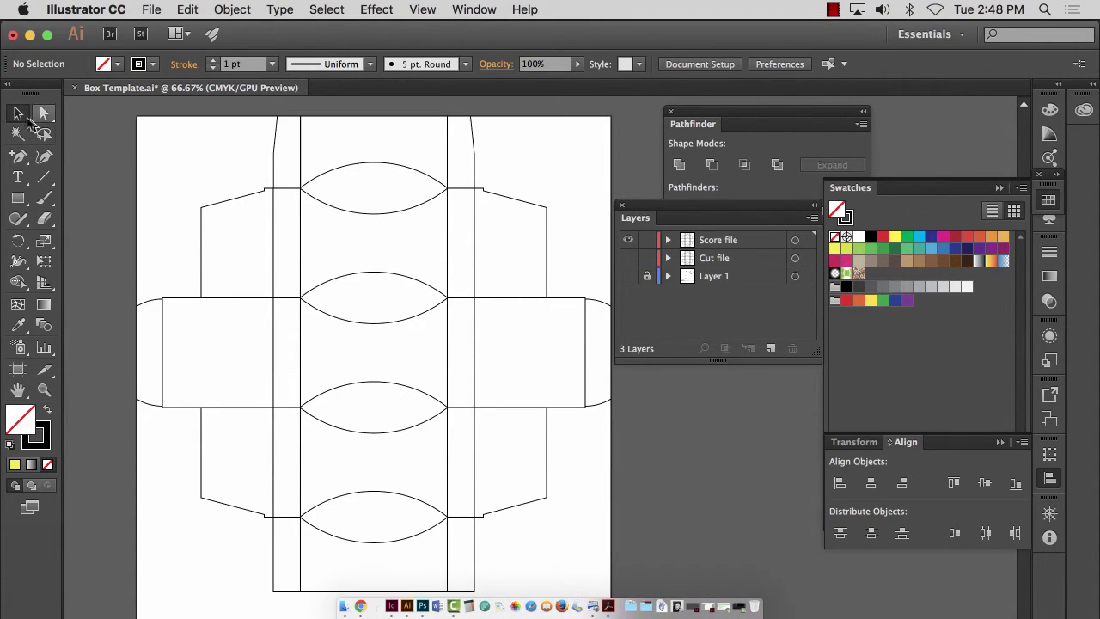
left_click(21, 114)
left_click(304, 148)
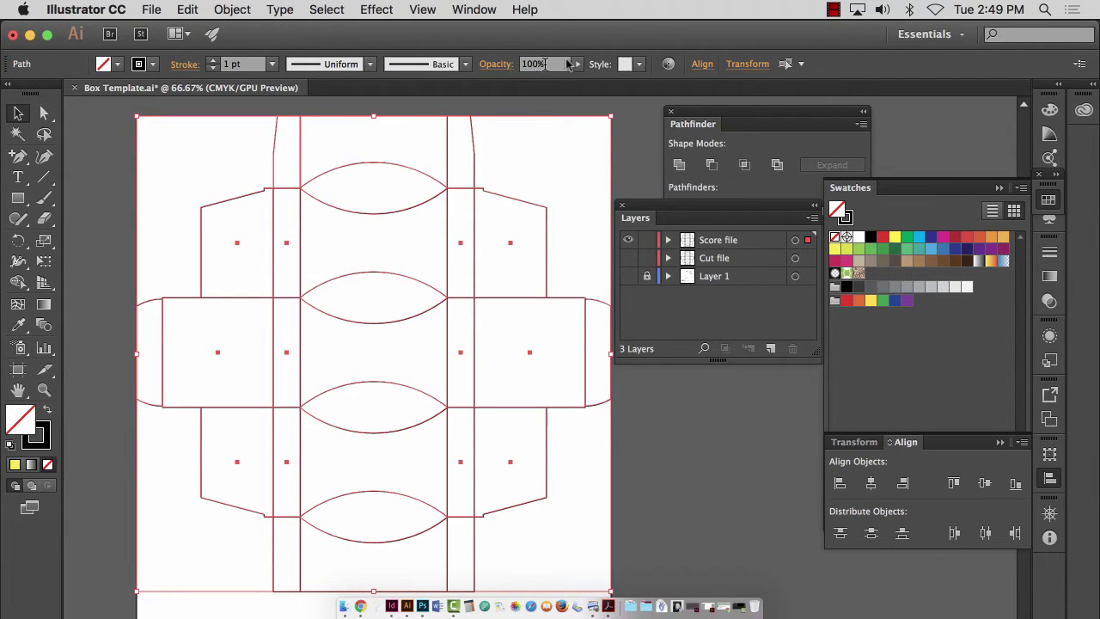
left_click(465, 65)
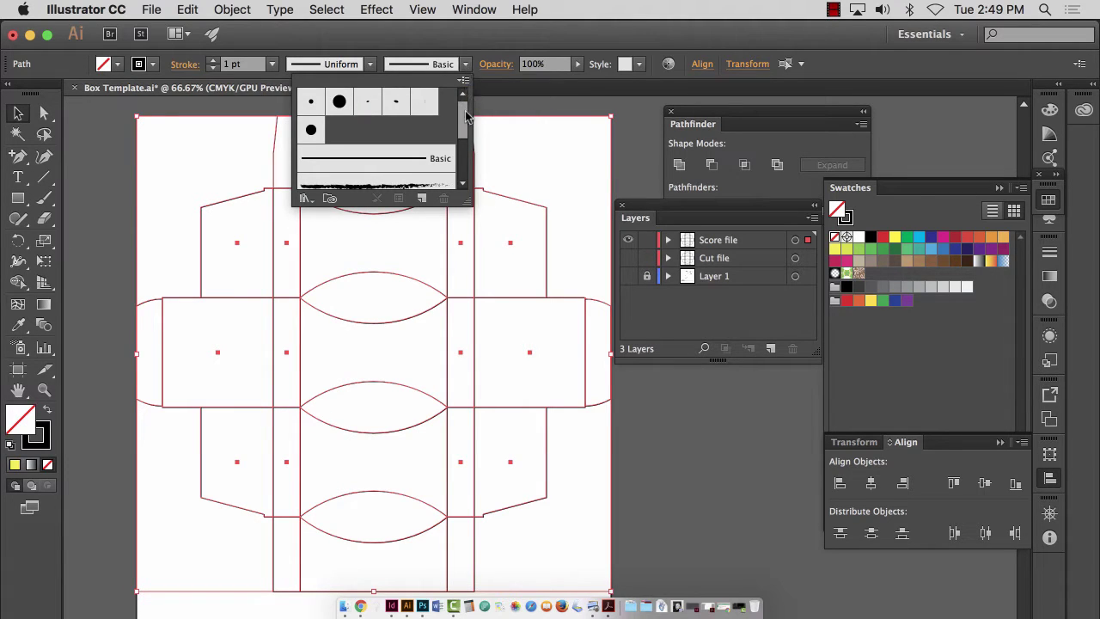
scroll(464, 129, "down", 4)
scroll(464, 172, "up", 4)
left_click(372, 65)
left_click(371, 65)
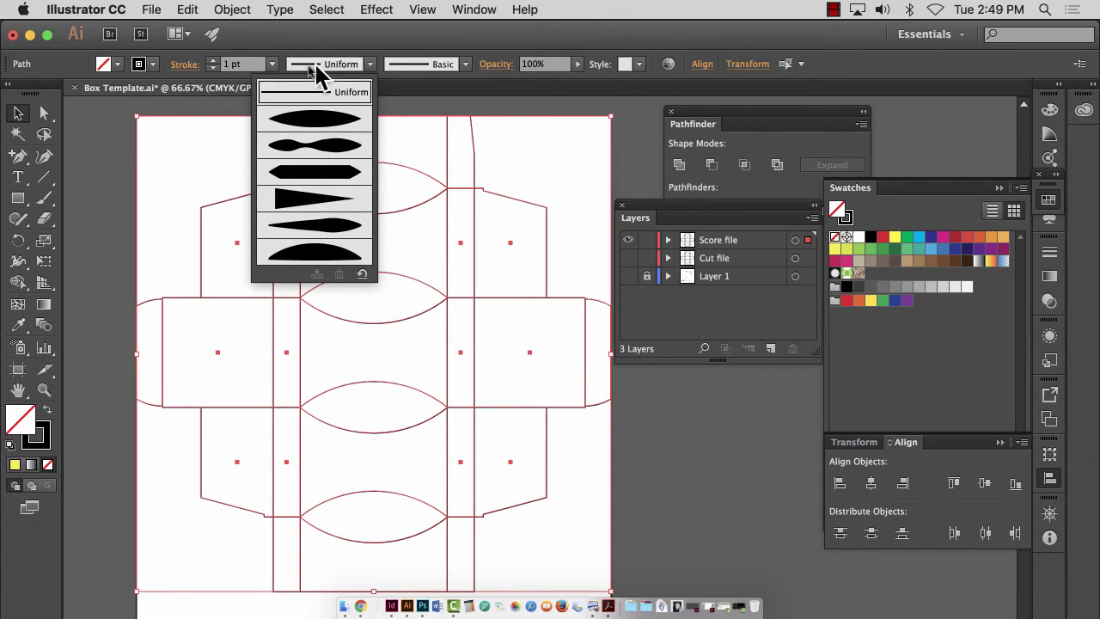
left_click(272, 64)
left_click(271, 64)
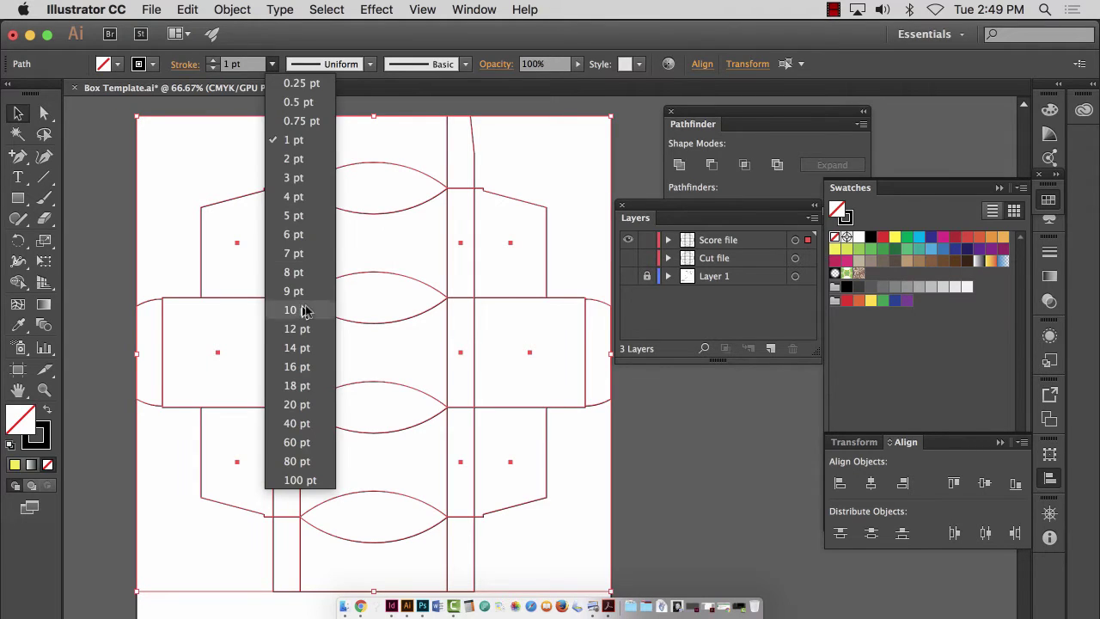
left_click(969, 129)
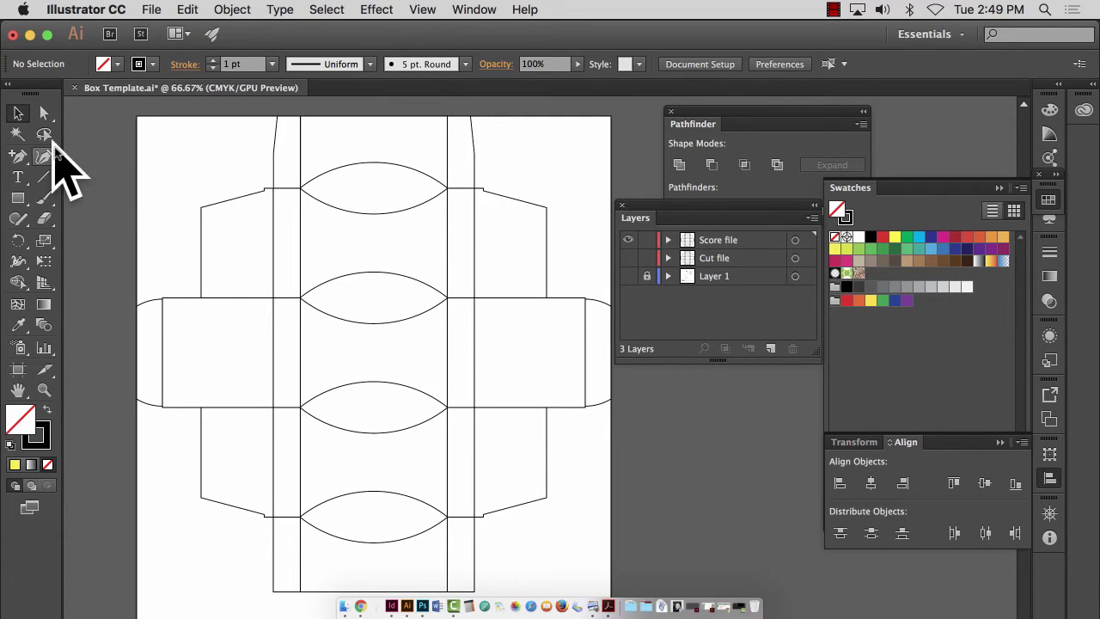
- Select all the box template lines, clear away the floating panels and bring up the full stroke options
key("super+a")
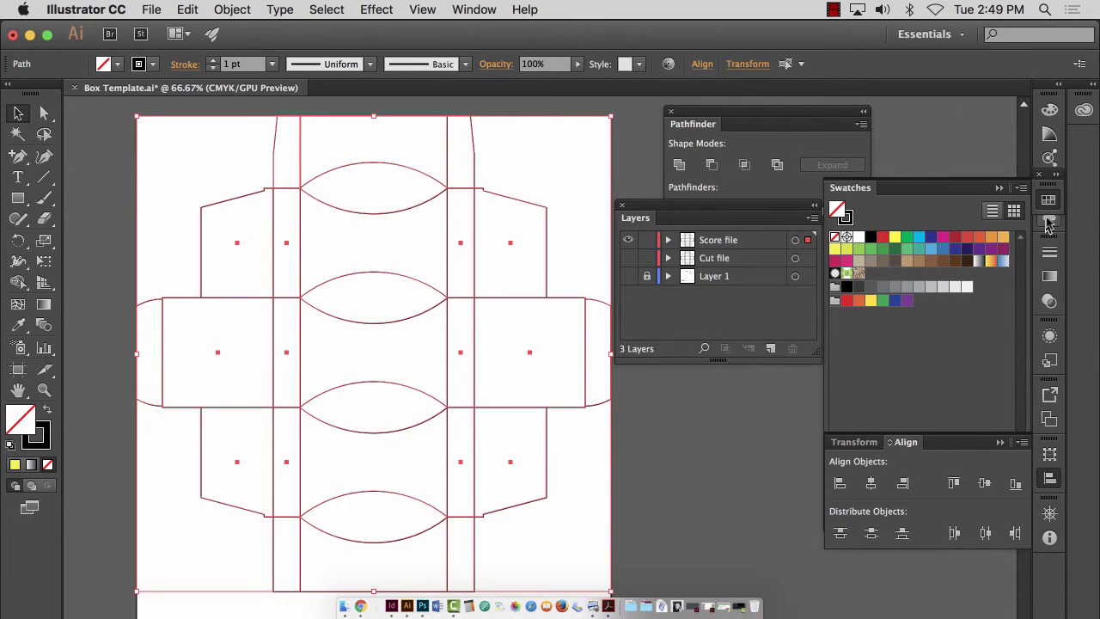
left_click(1049, 250)
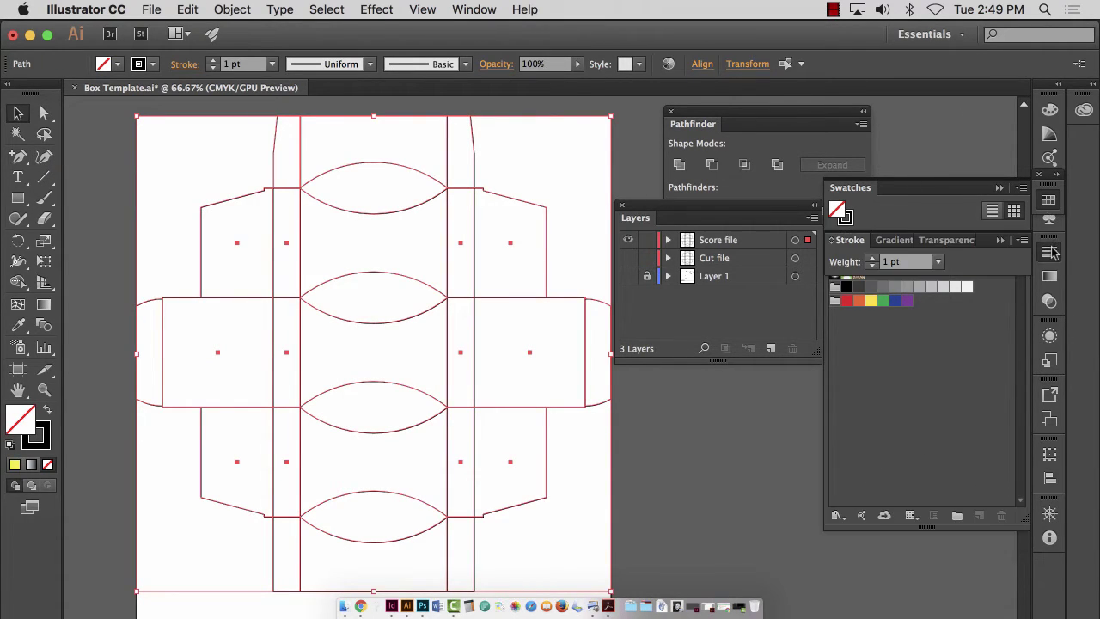
left_click(998, 187)
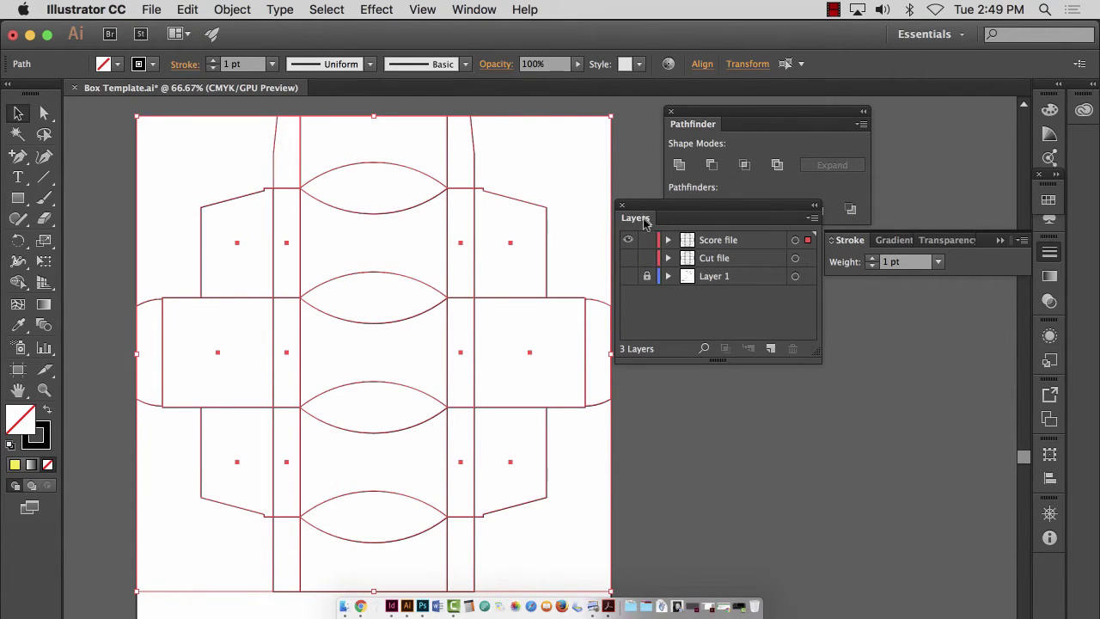
left_click_drag(644, 220, 1055, 574)
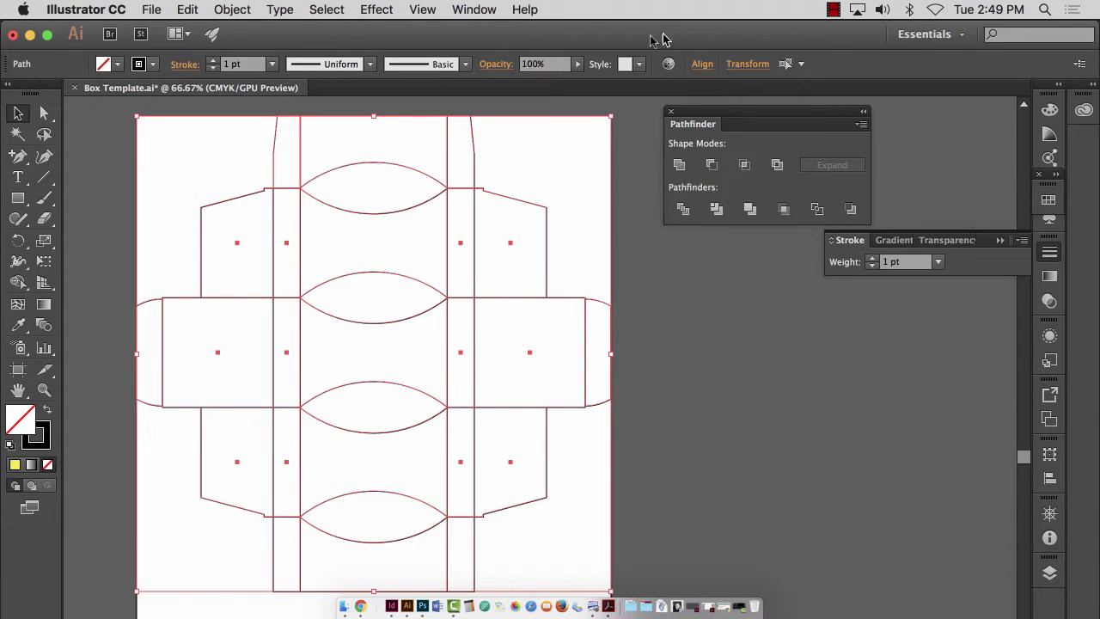
left_click(673, 114)
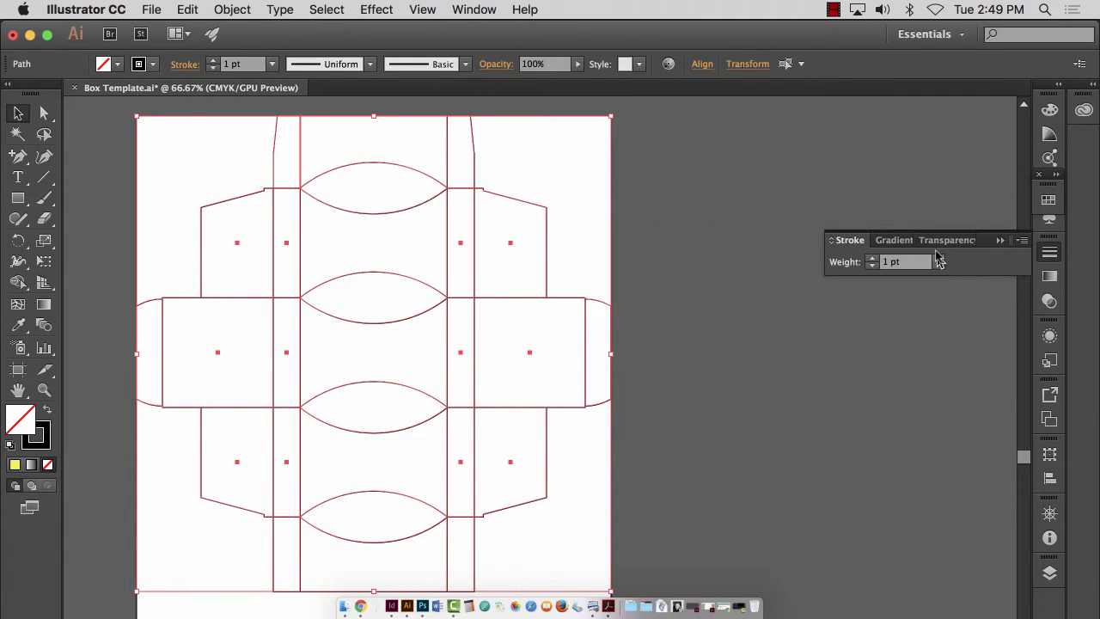
left_click(1054, 254)
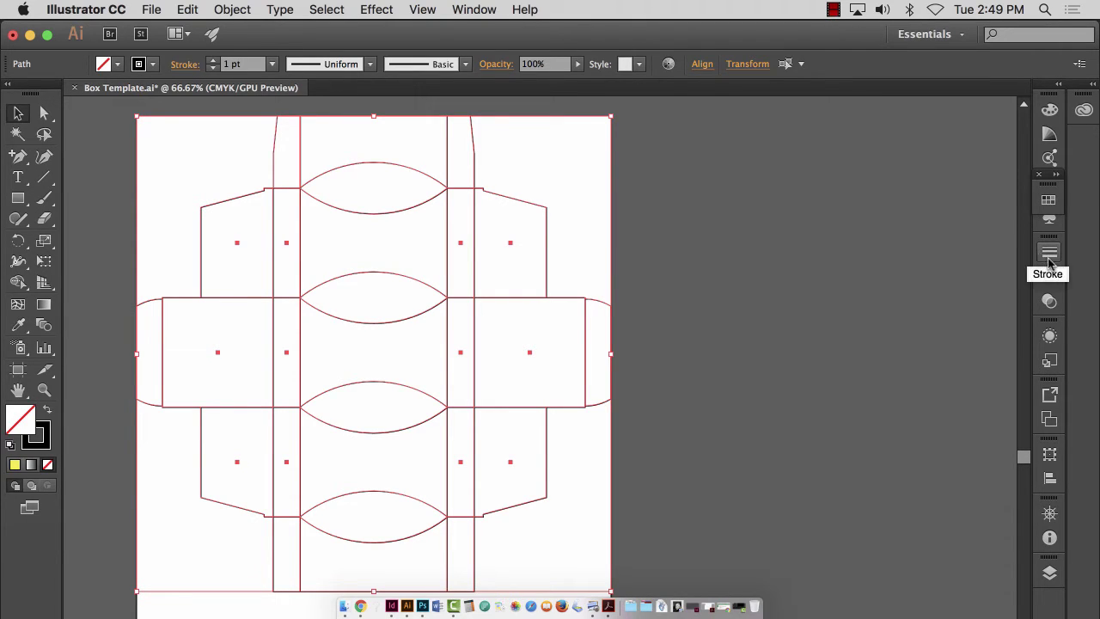
left_click(1049, 253)
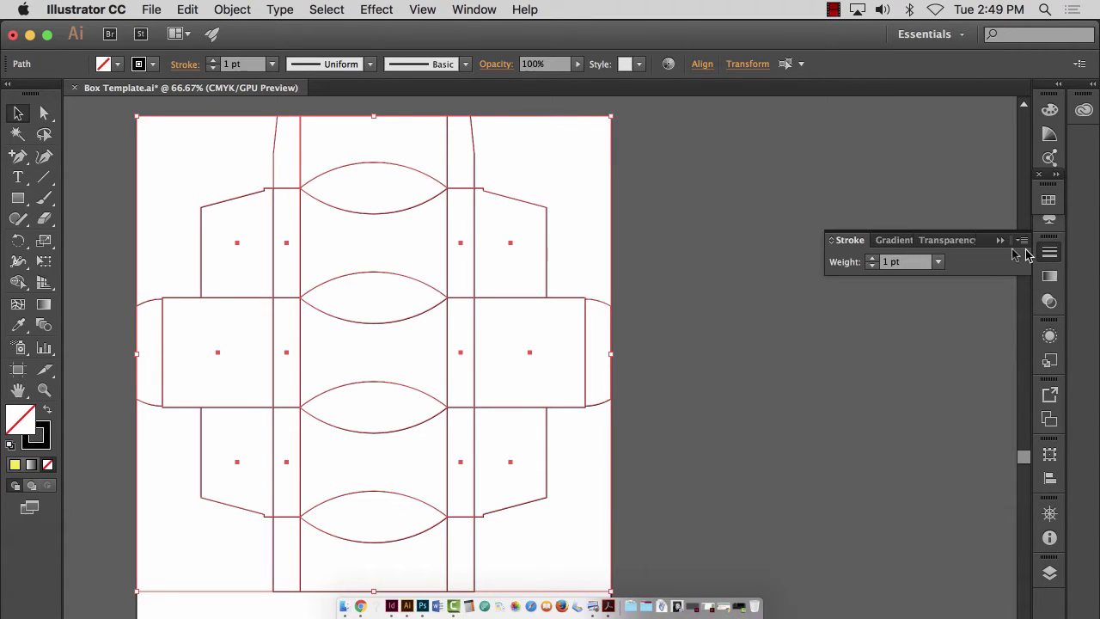
left_click(830, 241)
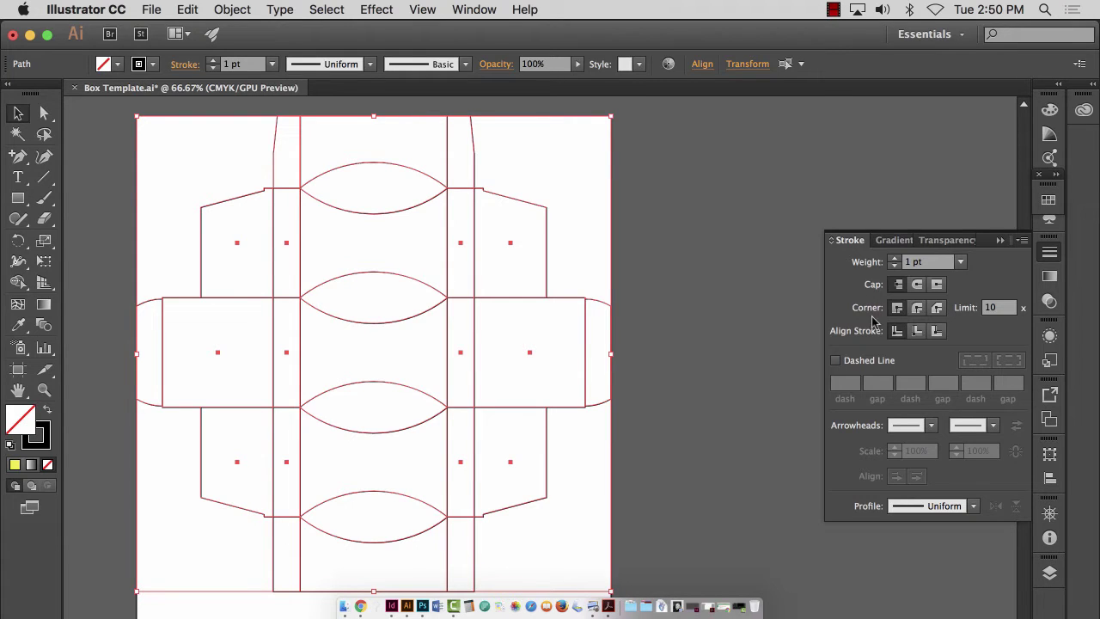
- Turn the selected lines into dashed lines with a 6 pt dash
left_click(835, 360)
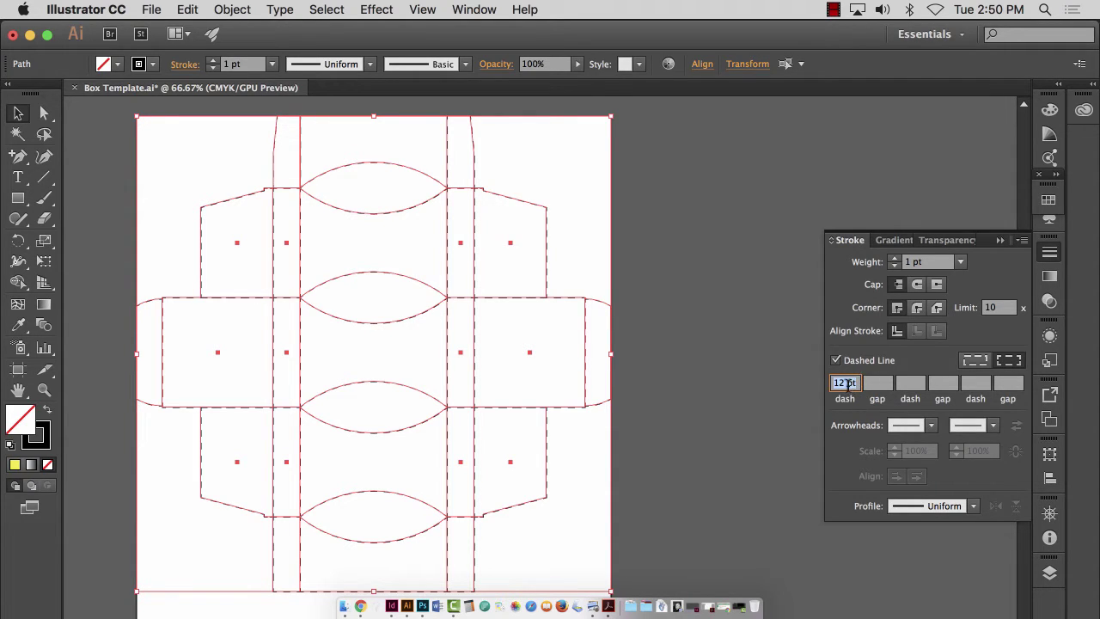
left_click(846, 383)
double_click(846, 384)
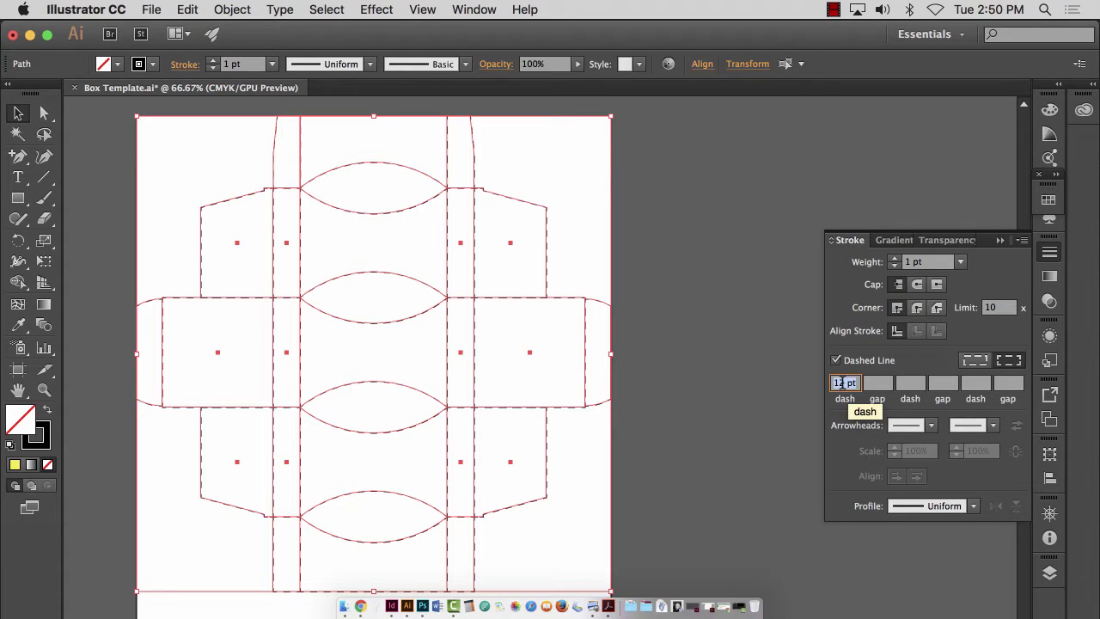
type("6")
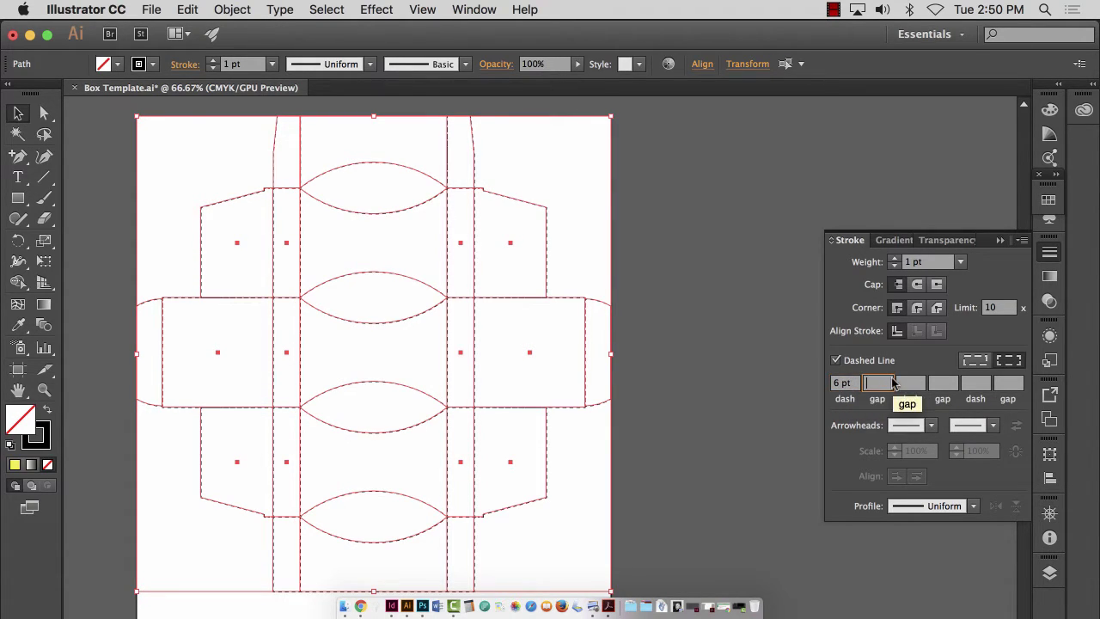
left_click(877, 384)
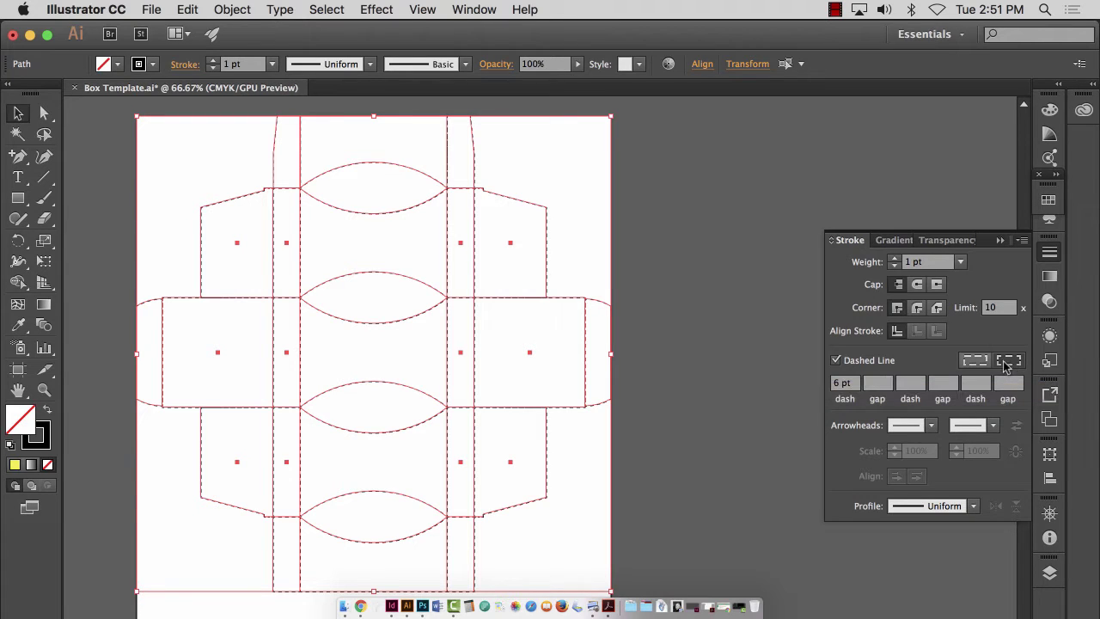
- Compare exact dash lengths with corner-aligned dashes at a fold intersection, keep dashes aligned to corners and path ends, and deselect the lines
left_click(43, 390)
left_click_drag(284, 301, 701, 388)
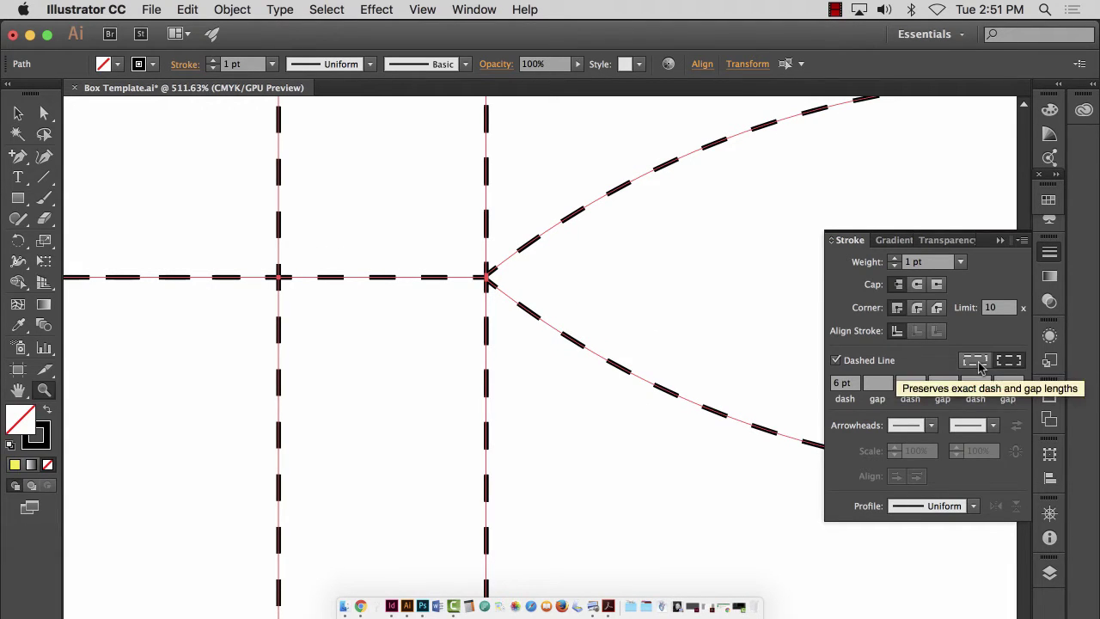
left_click(978, 363)
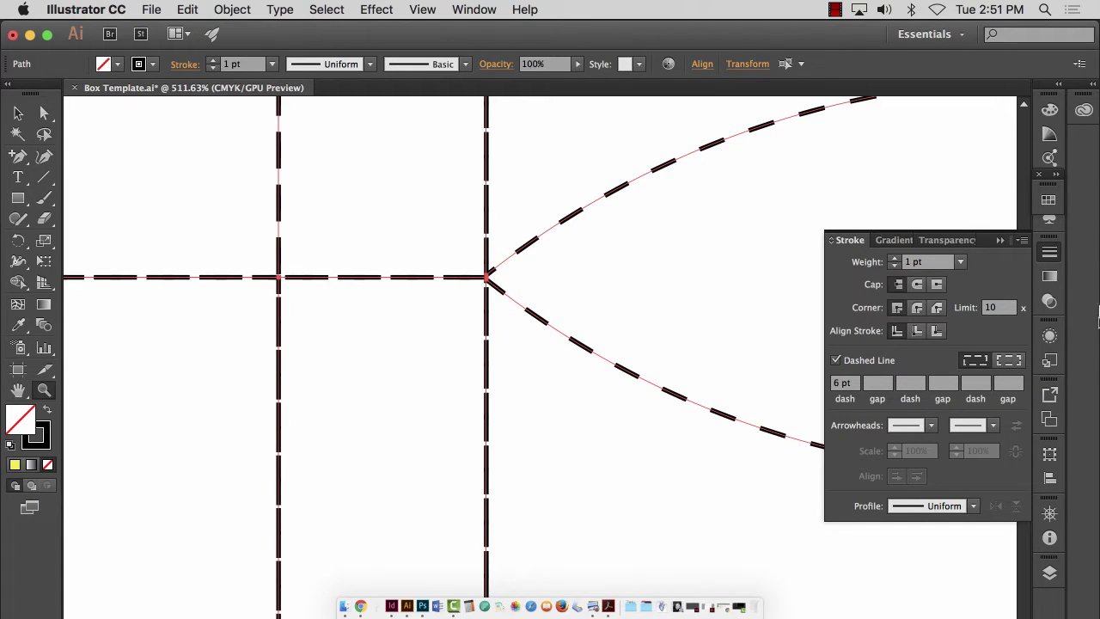
left_click(1008, 361)
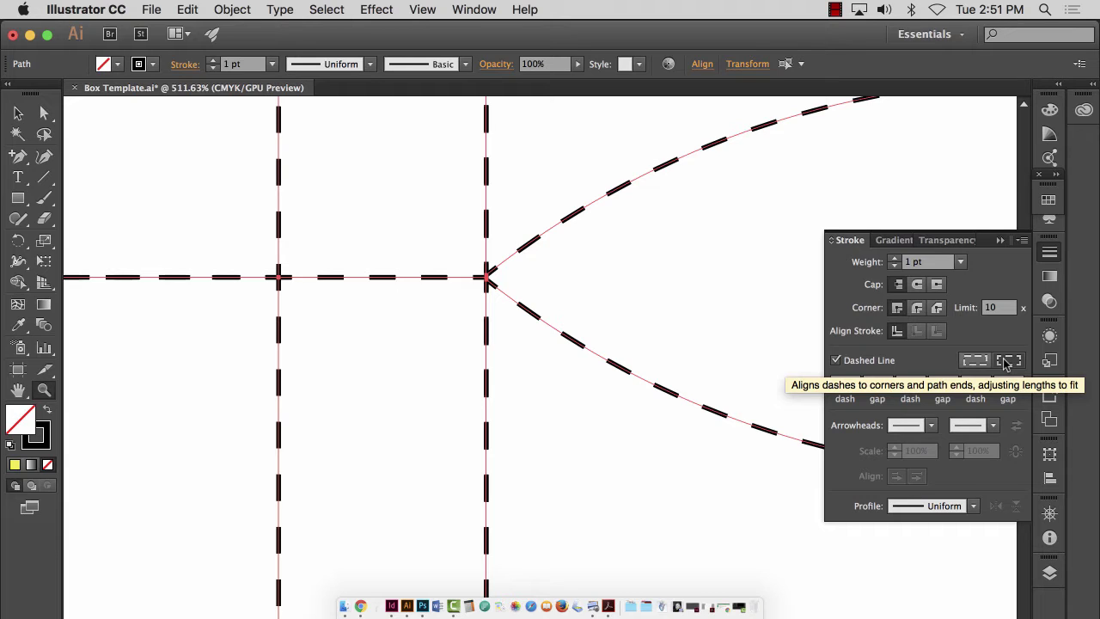
left_click(1005, 363)
key("super+0")
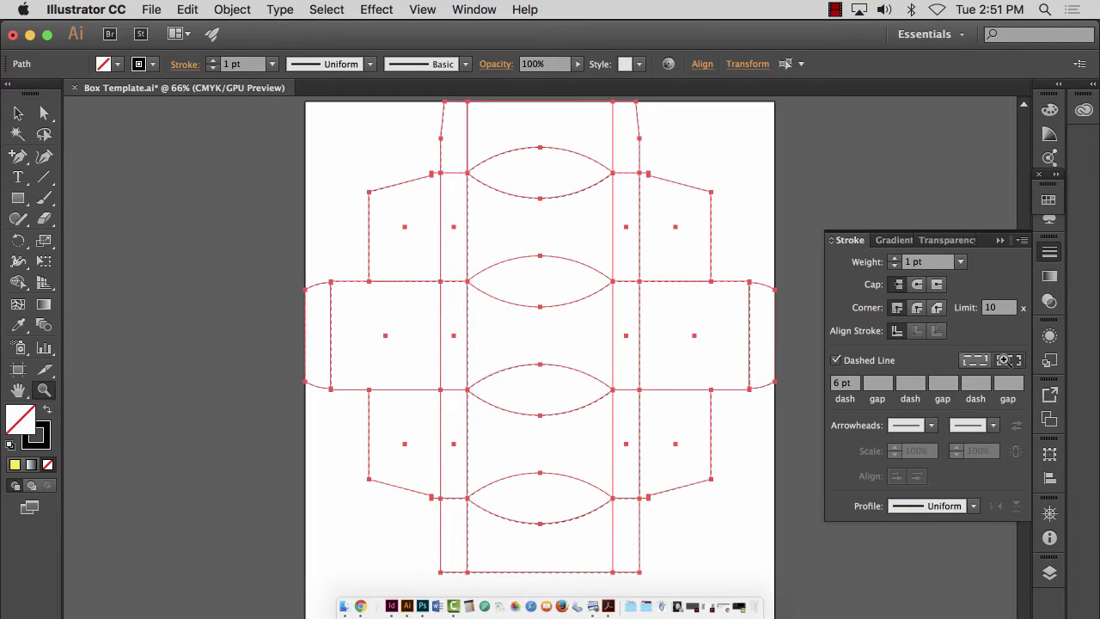
left_click(22, 113)
left_click(147, 179)
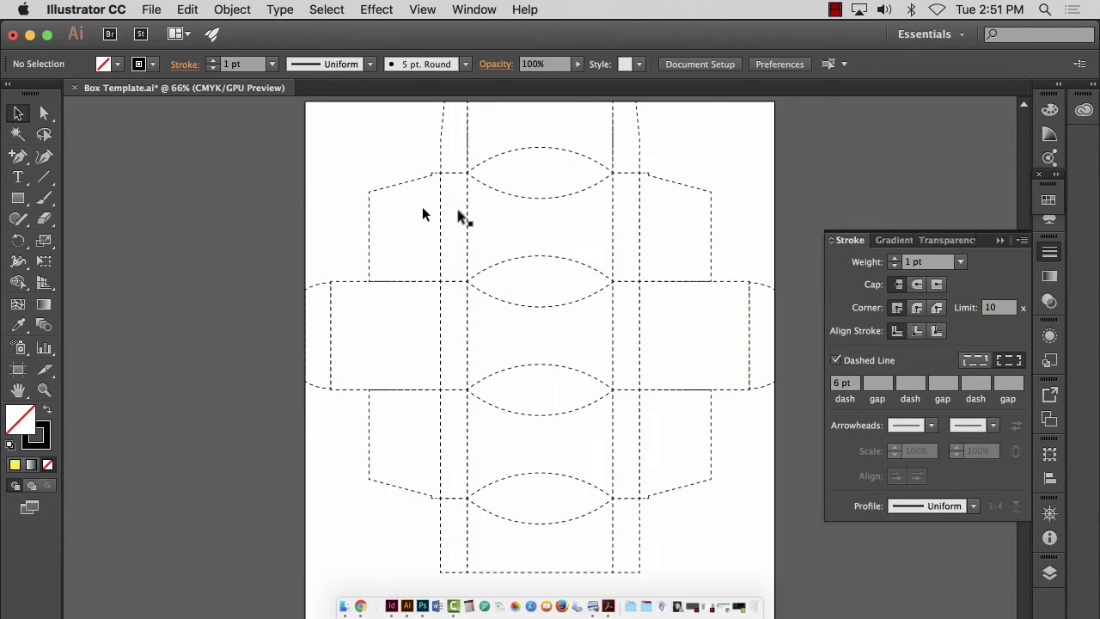
- Move the Layers panel near the top of the panel dock and show Layer 1 again behind the score lines
left_click_drag(677, 349, 522, 325)
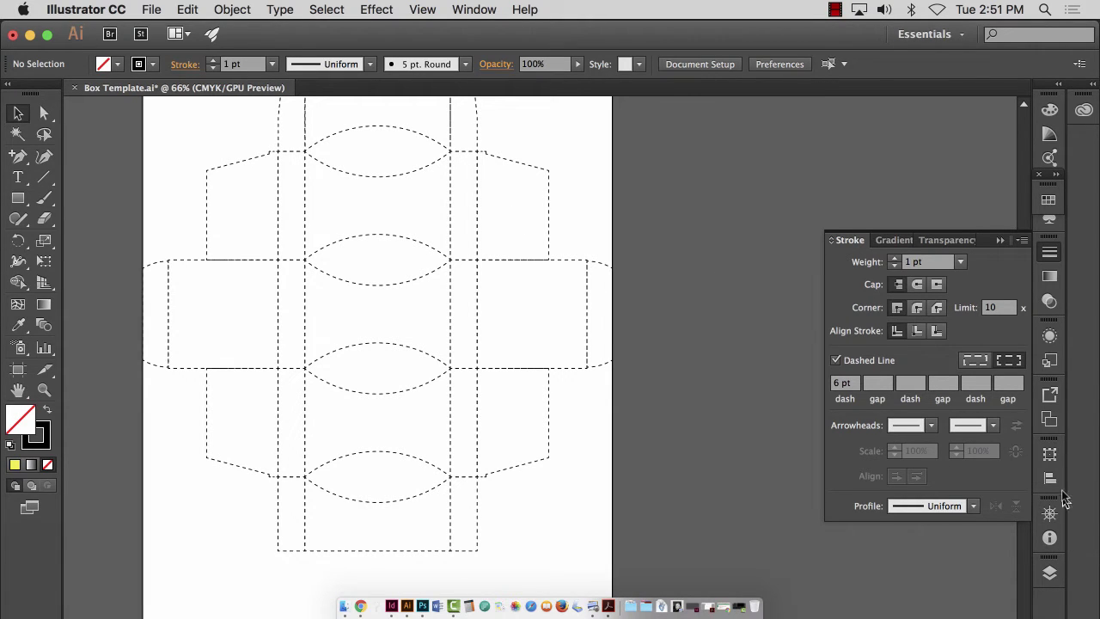
left_click(1049, 571)
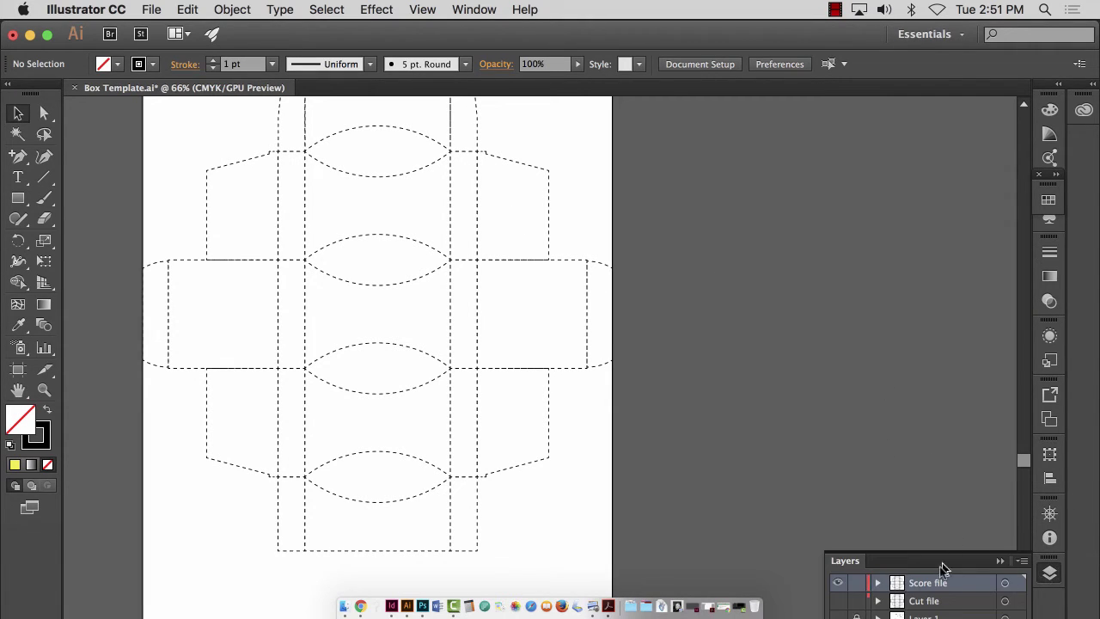
left_click(1060, 570)
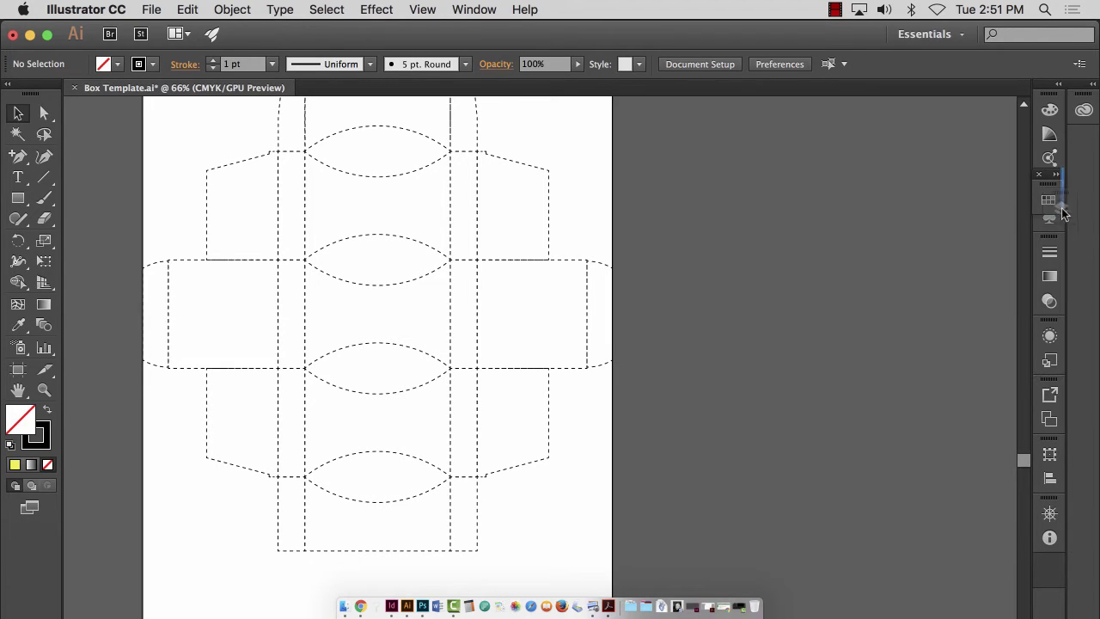
left_click_drag(1048, 120, 1049, 124)
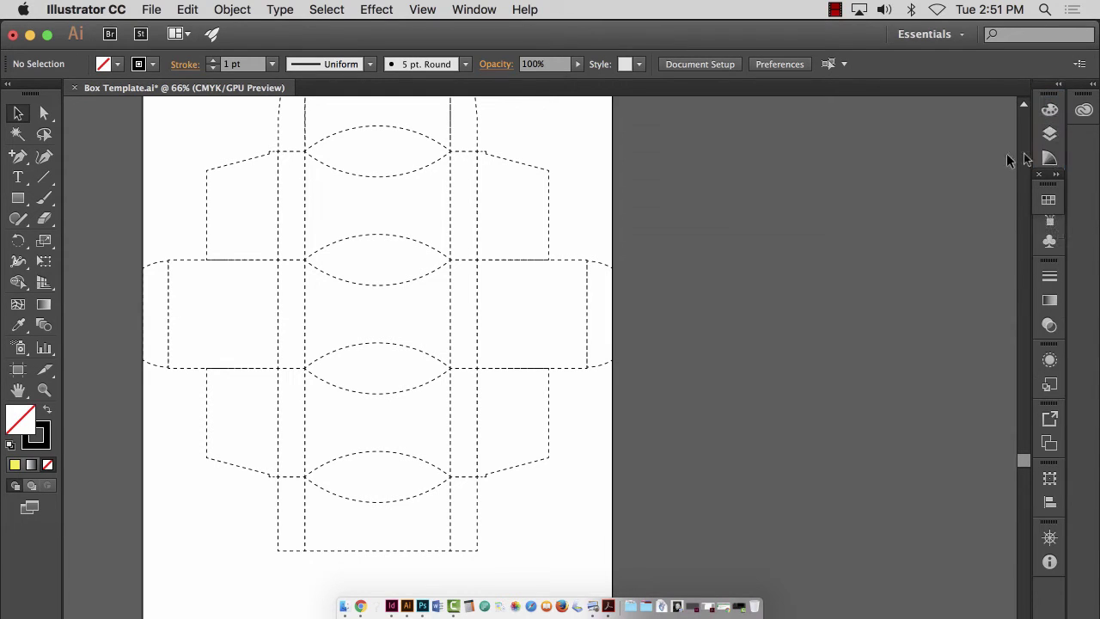
left_click(1049, 133)
left_click(837, 156)
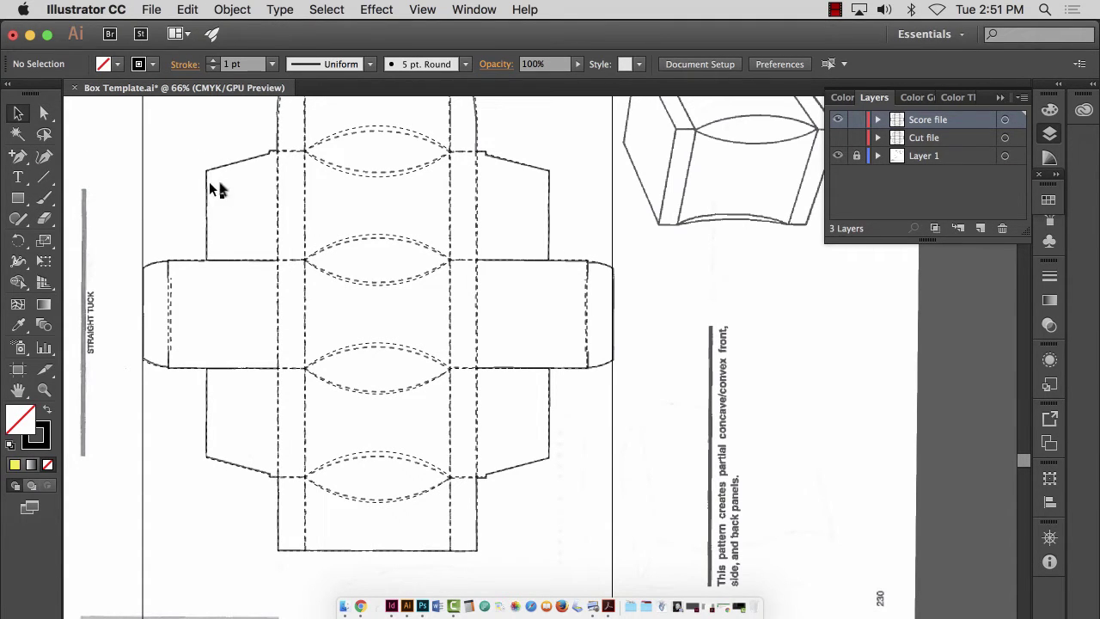
scroll(228, 218, "up", 5)
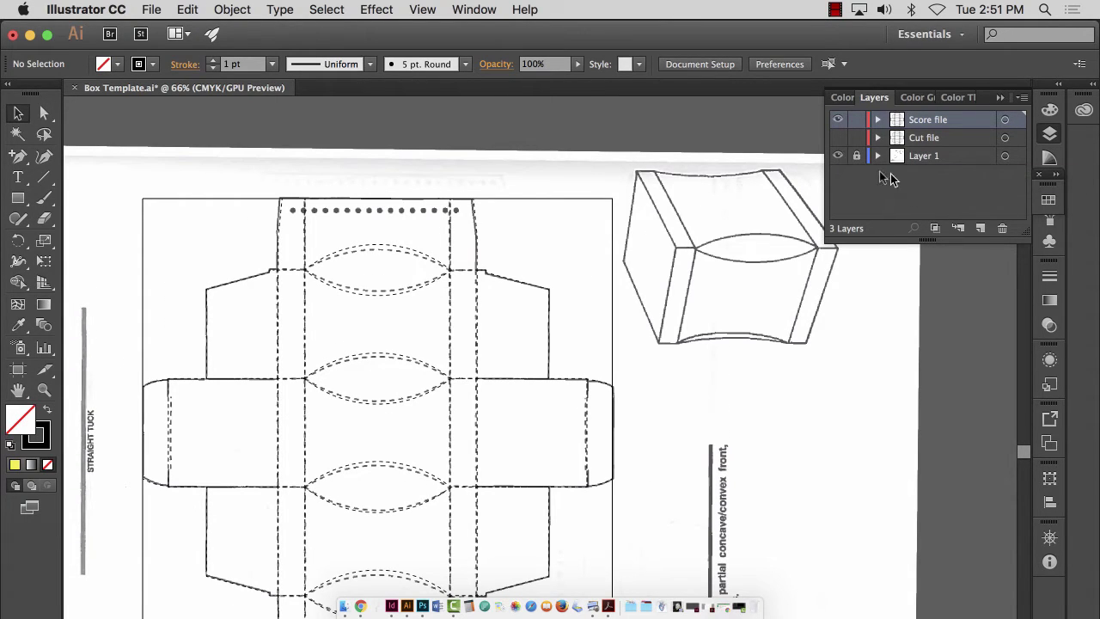
- Color the strokes of everything on the Score file layer light blue, keep the fill empty, and deselect the lines
left_click(1004, 120)
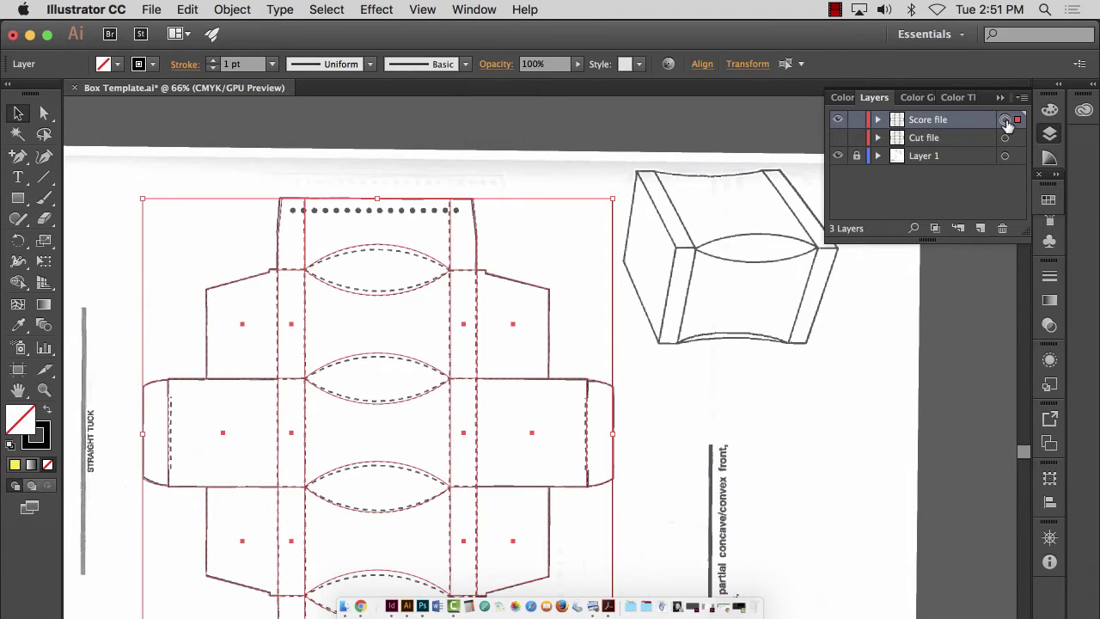
left_click(1048, 199)
left_click(918, 238)
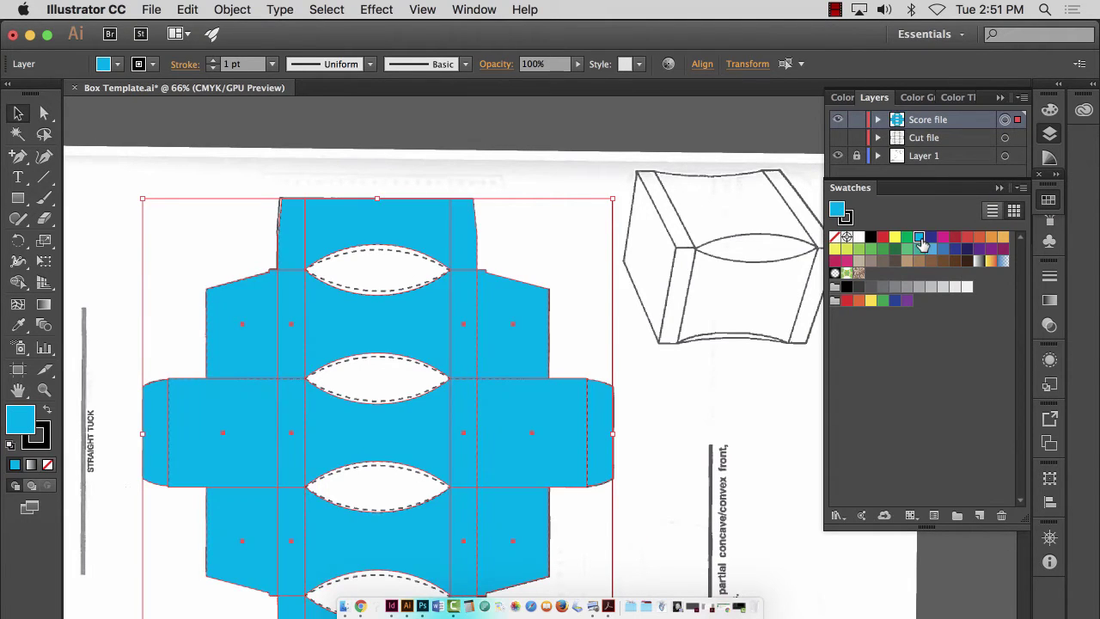
key("super+z")
left_click(848, 222)
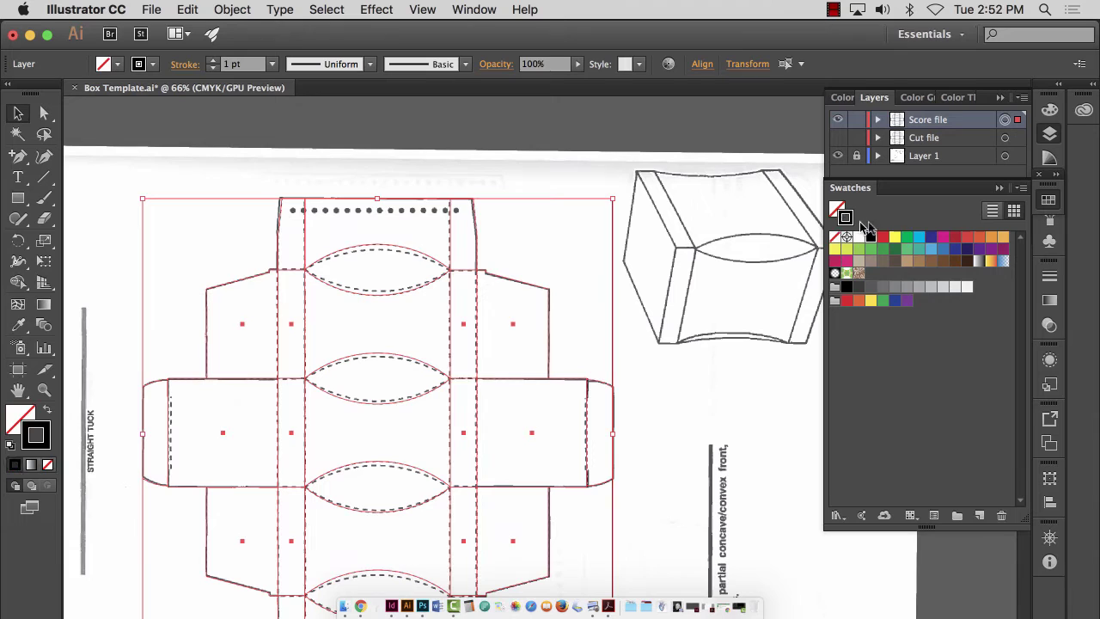
left_click(918, 238)
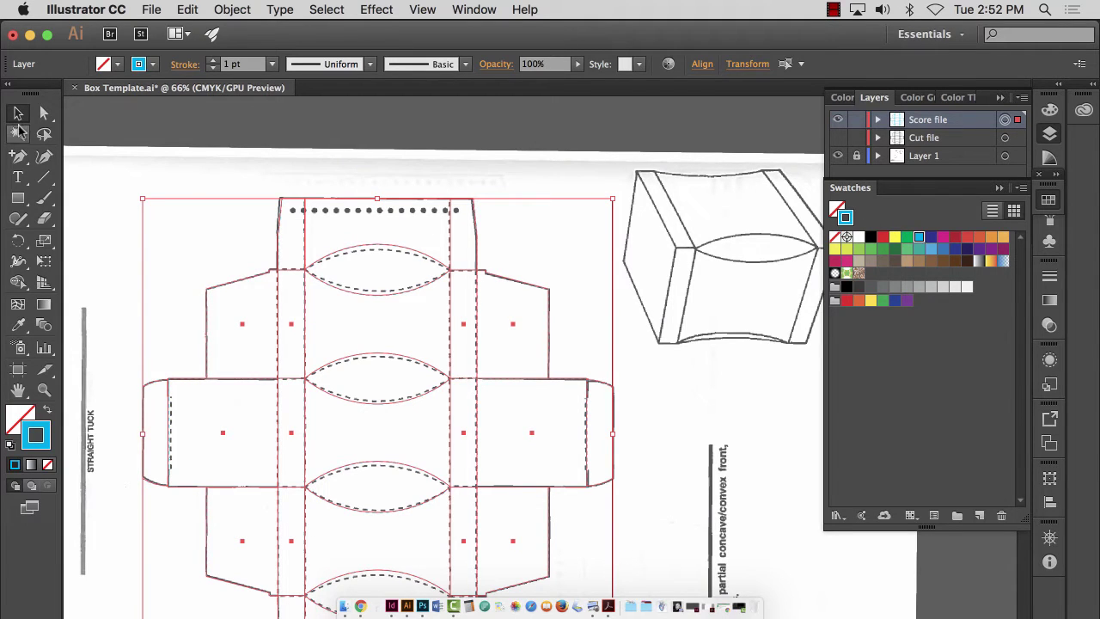
left_click(18, 112)
left_click(119, 113)
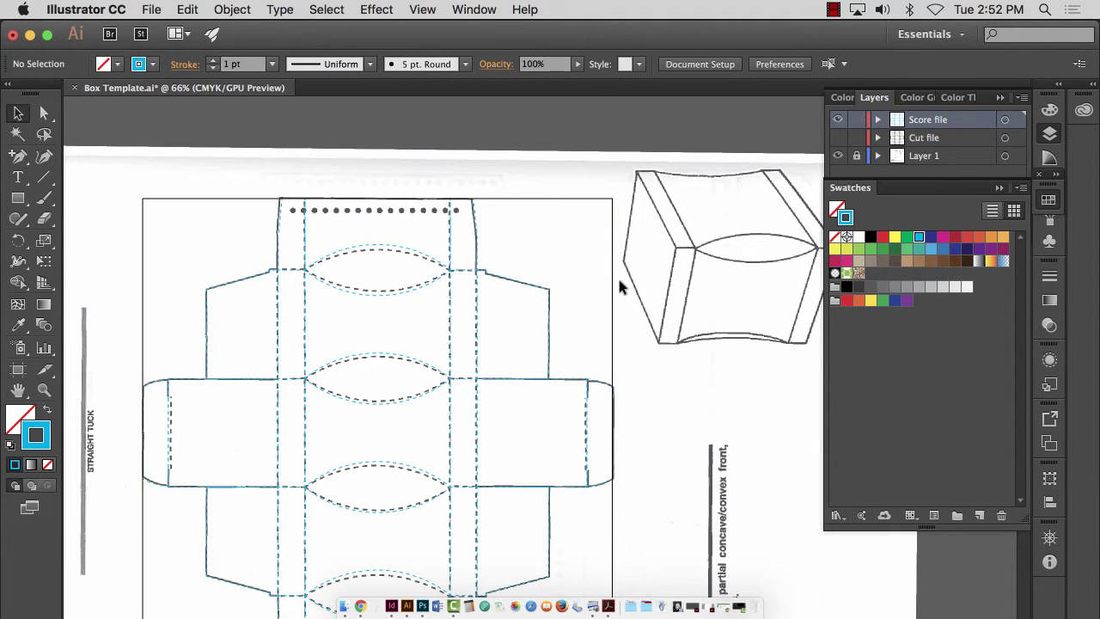
scroll(584, 302, "down", 5)
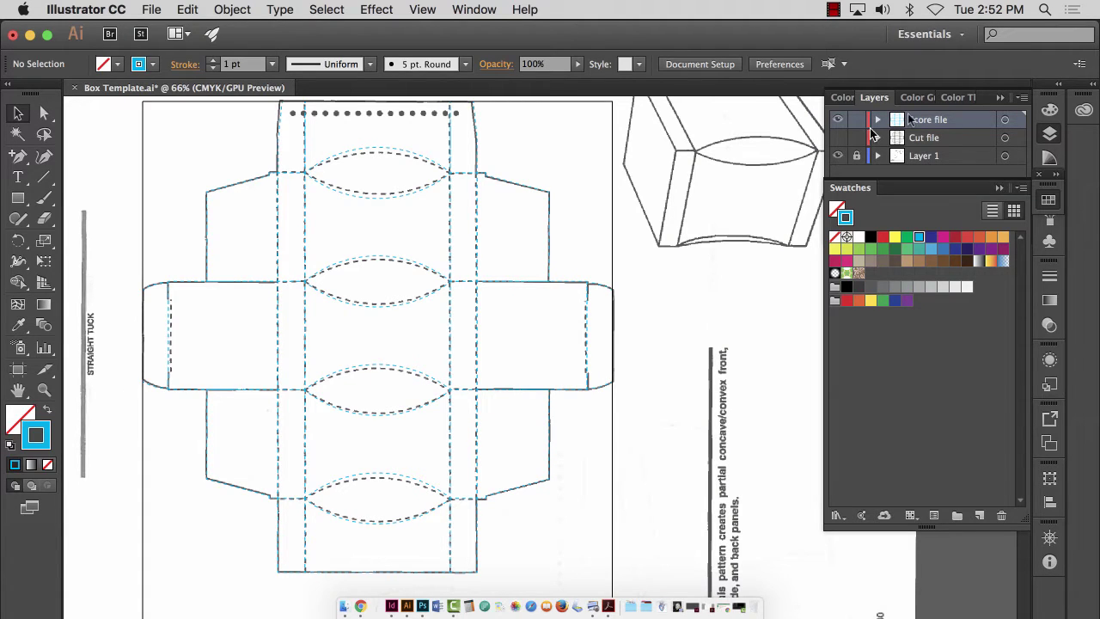
- Delete the outlines of the two upper side flaps from the Score file layer
left_click(934, 122)
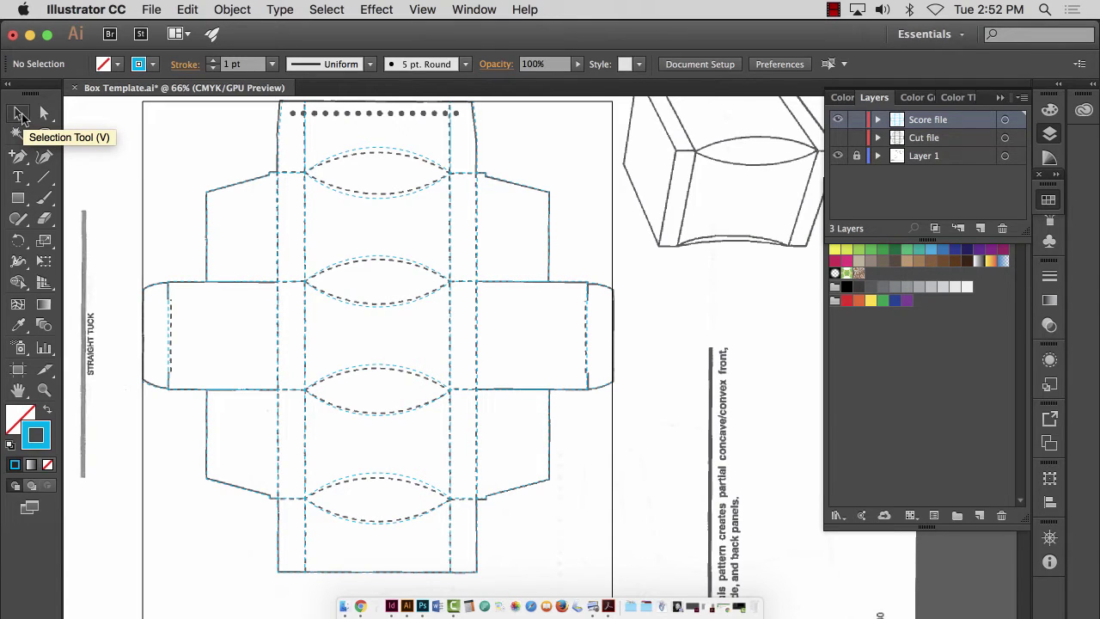
left_click(21, 114)
left_click(241, 216)
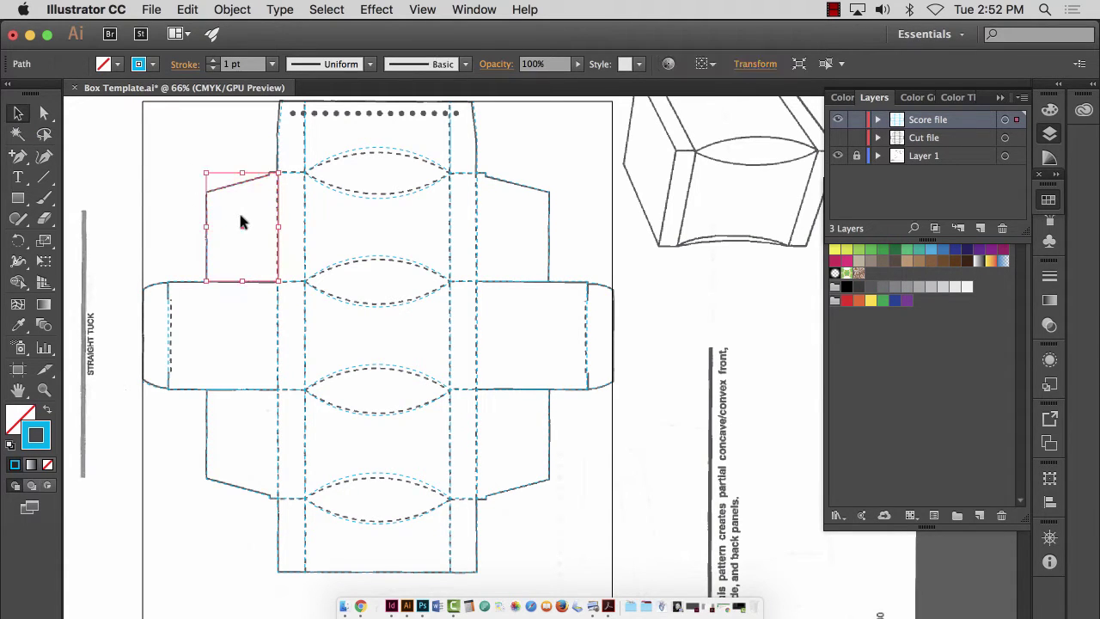
left_click(230, 203)
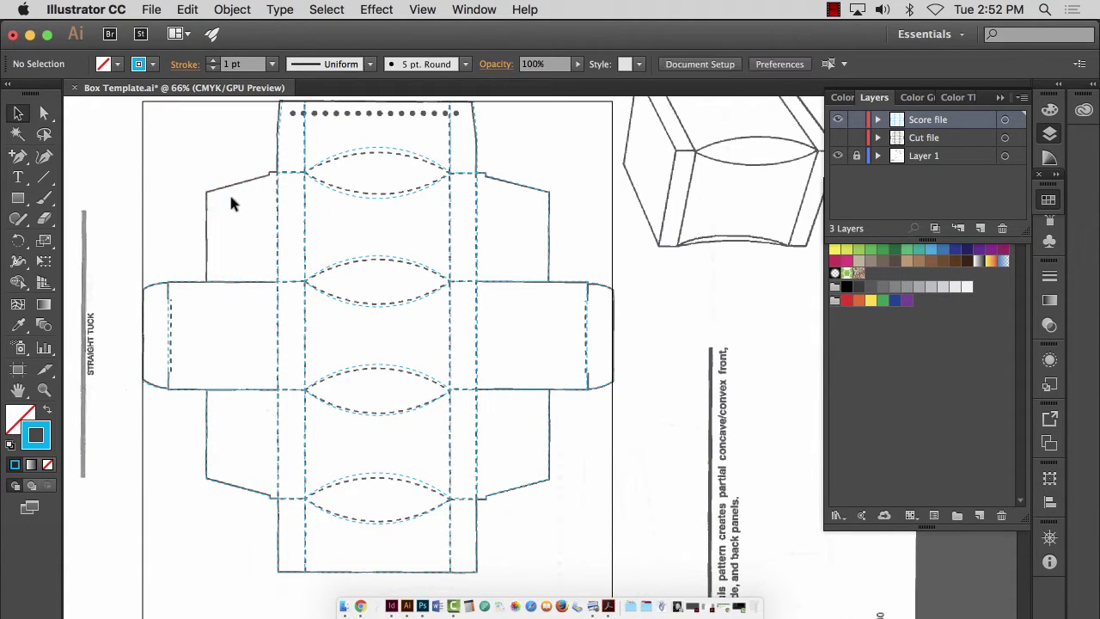
left_click(514, 227)
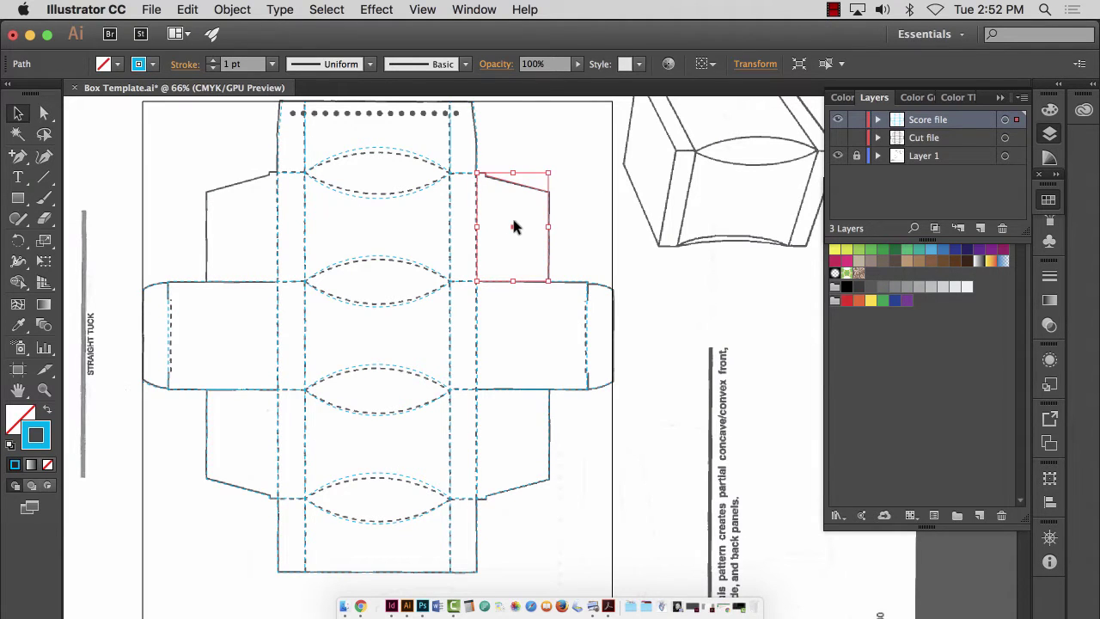
left_click(513, 226)
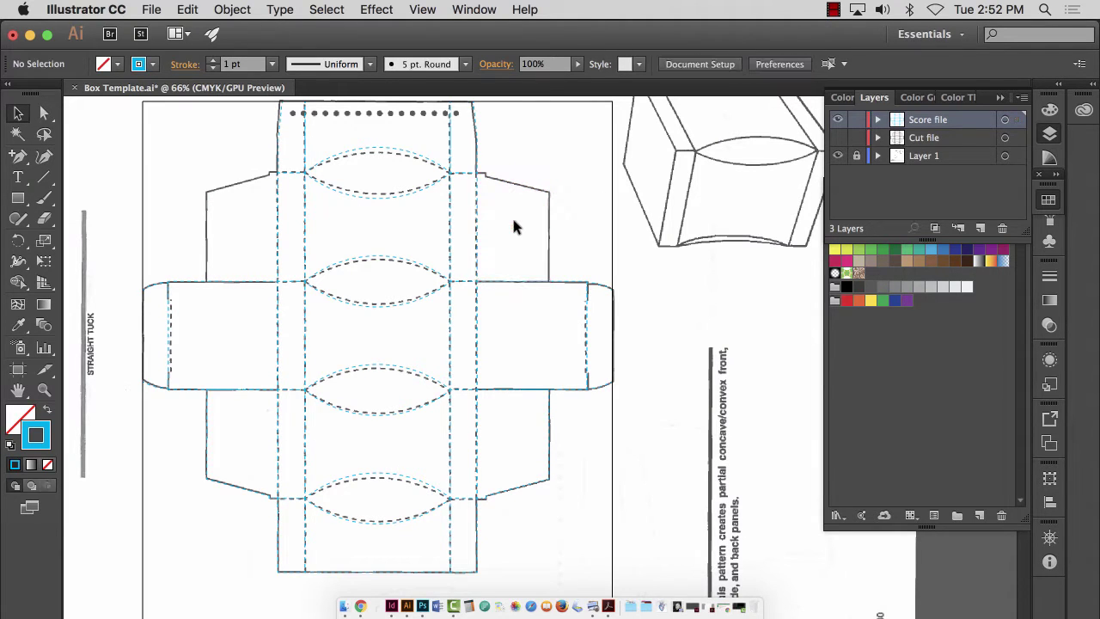
- Delete the two narrow tapered outlines on either side of the template's top panel from the score lines
left_click(472, 146)
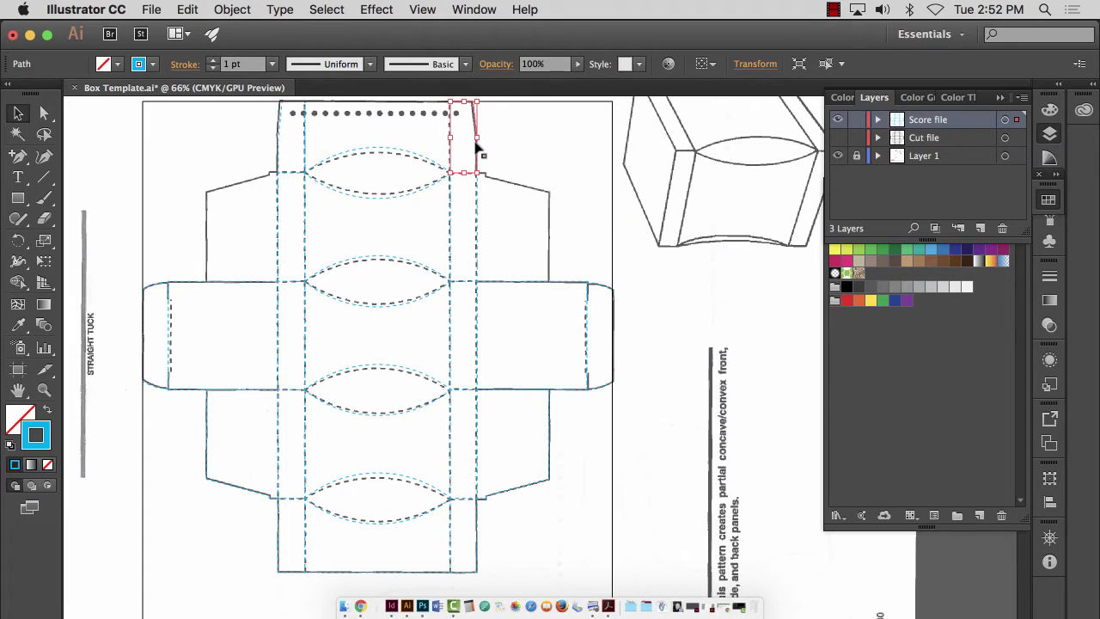
left_click(479, 150)
left_click(283, 141)
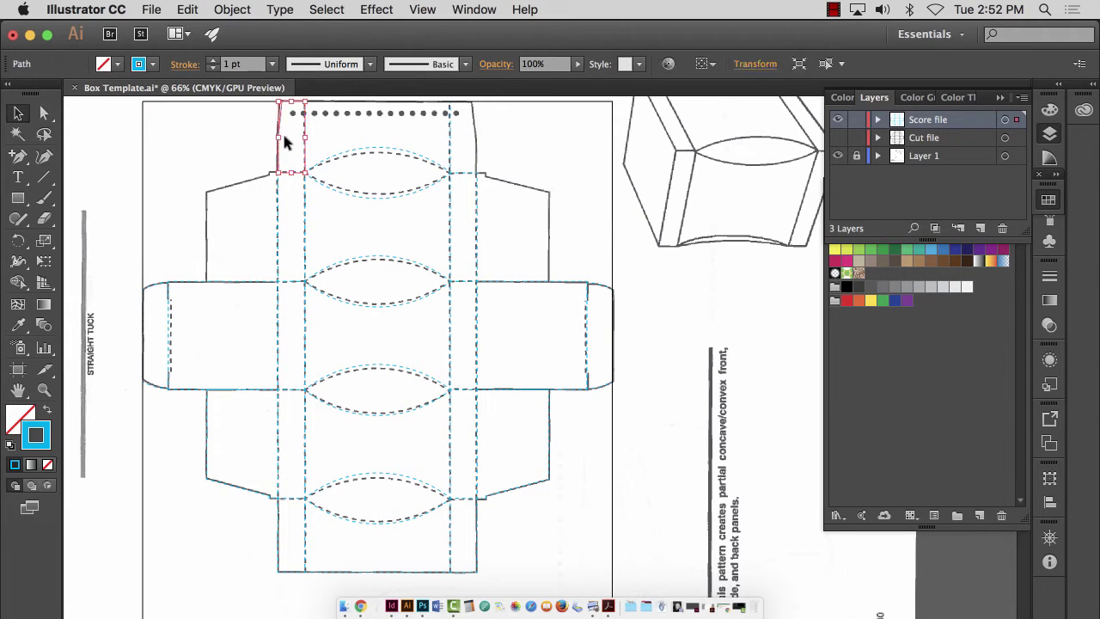
left_click(285, 142)
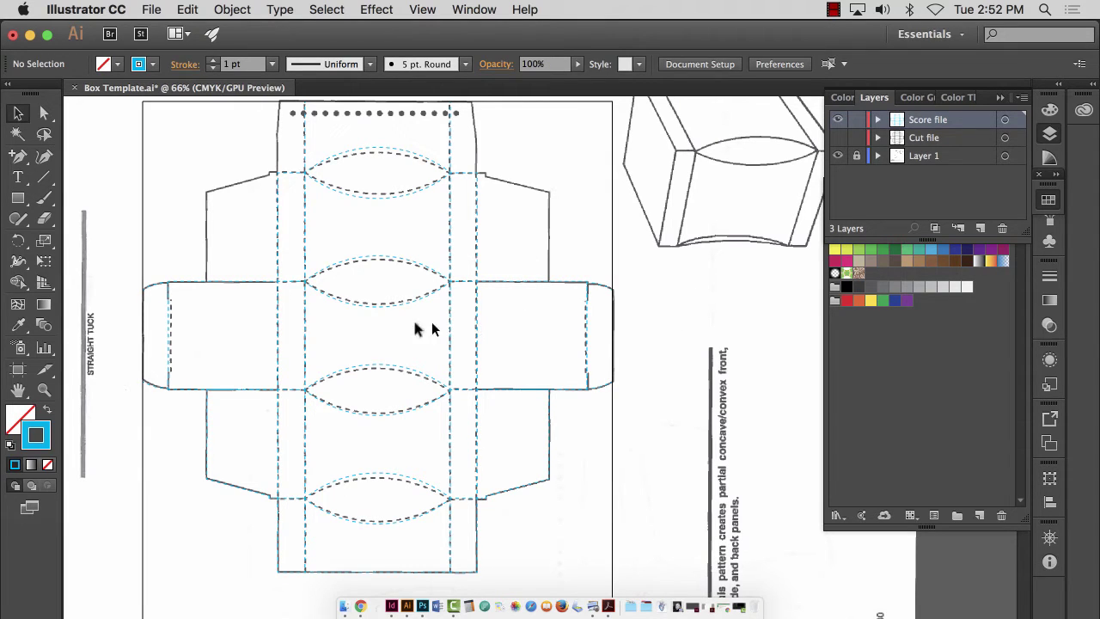
- Delete the outlines of the two lower side flaps from the score lines
left_click_drag(179, 428, 266, 516)
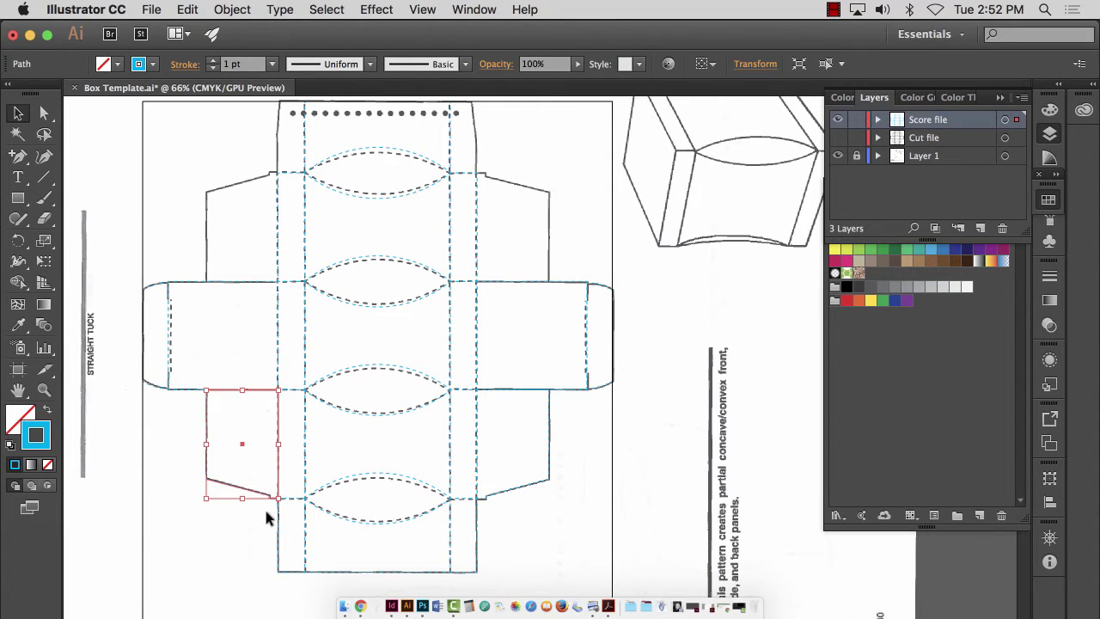
left_click(266, 516)
left_click_drag(566, 463, 487, 530)
left_click(485, 527)
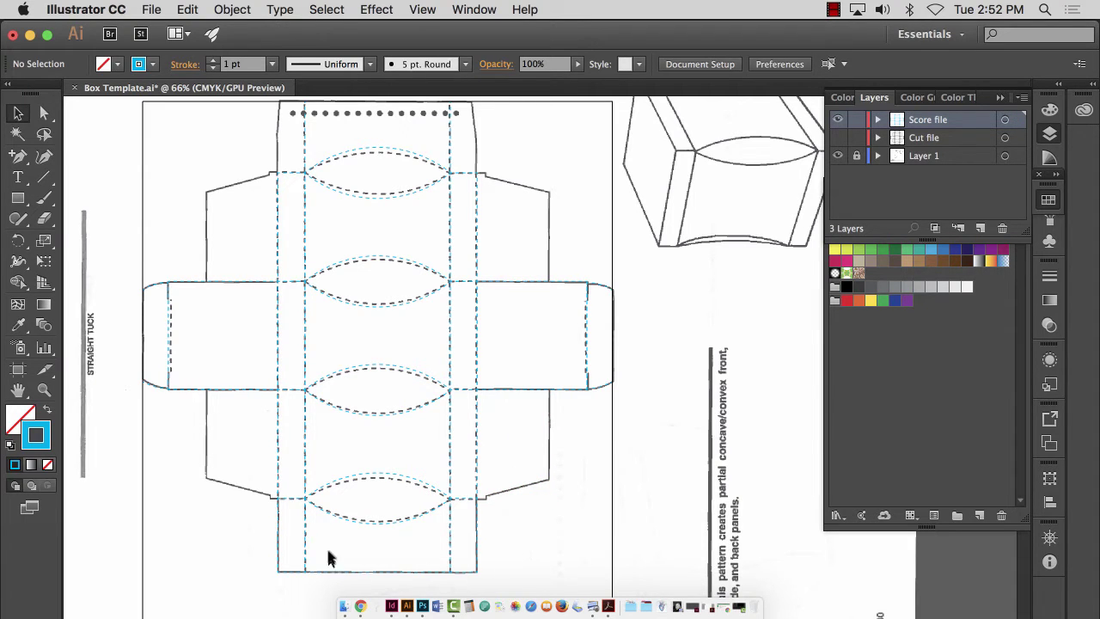
- Delete the two narrow rectangles on either side of the template's bottom panel from the score lines
left_click_drag(259, 529, 279, 545)
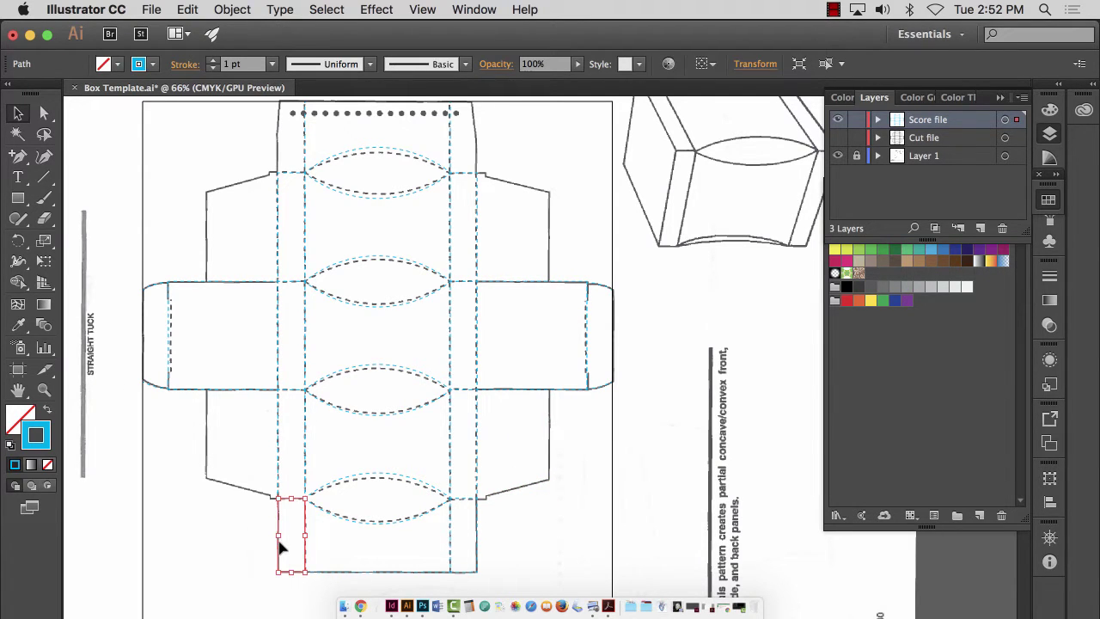
left_click(280, 541)
left_click_drag(489, 536, 472, 548)
key("Delete")
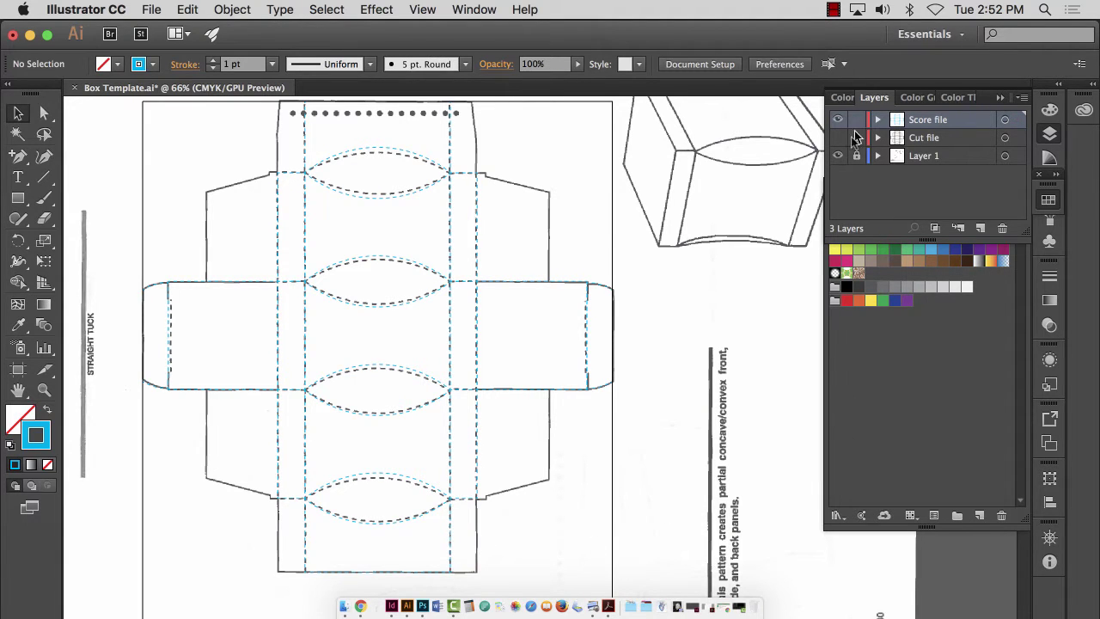
- Check the remaining score lines with and without the scan, leaving Layer 1 hidden
left_click(837, 155)
left_click(837, 155)
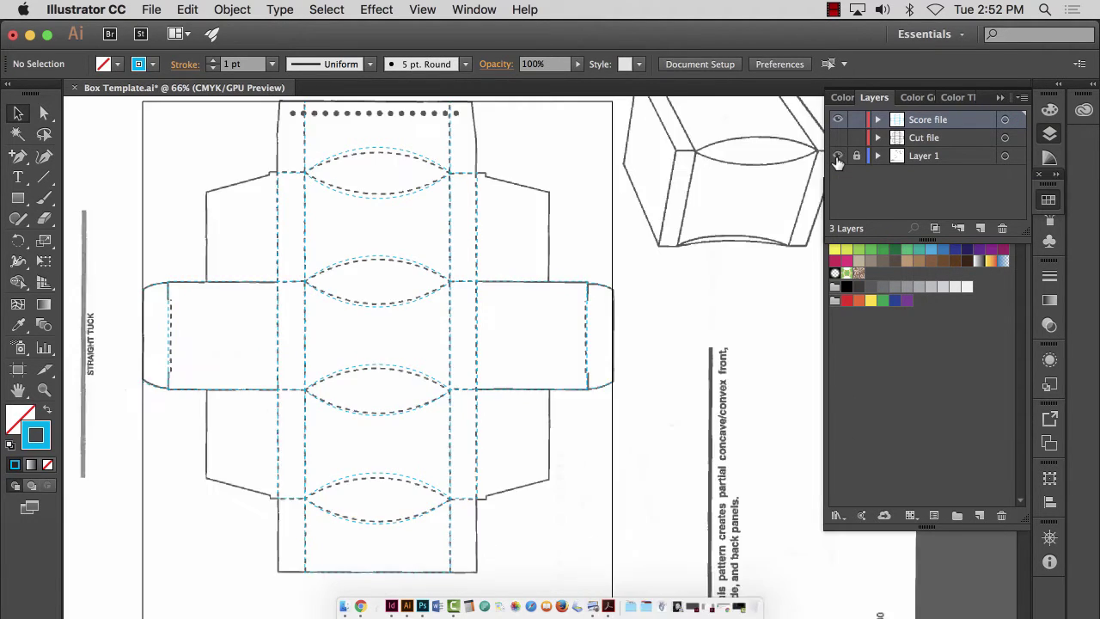
left_click(836, 156)
left_click(837, 155)
left_click(837, 155)
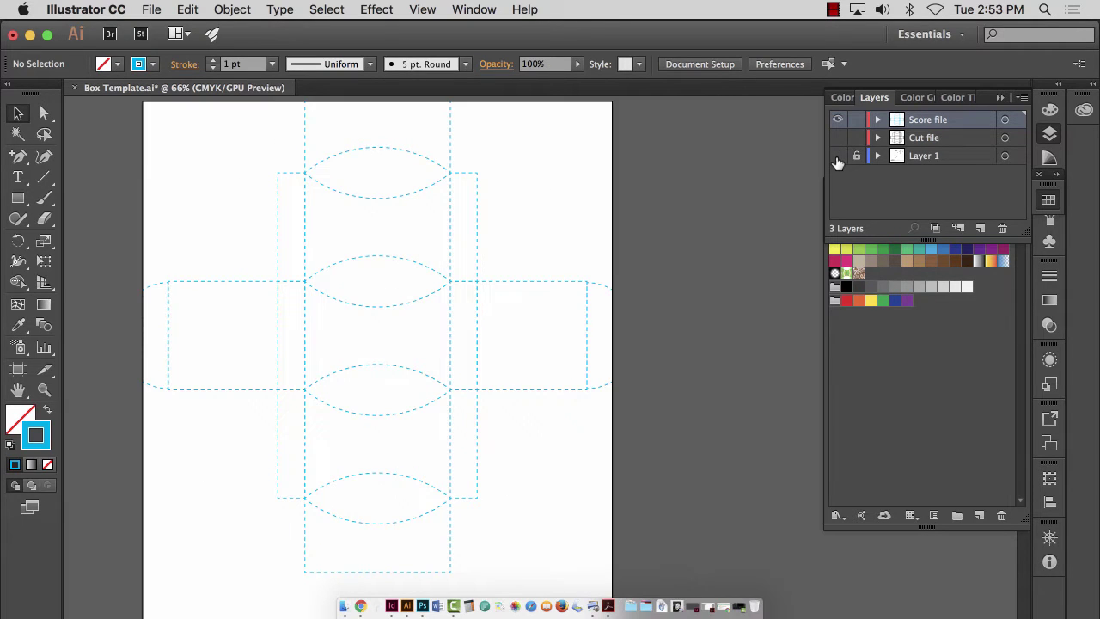
left_click(837, 159)
left_click(837, 159)
- Compare the score lines alone and with the cut lines, leaving the Cut file layer visible
left_click(837, 138)
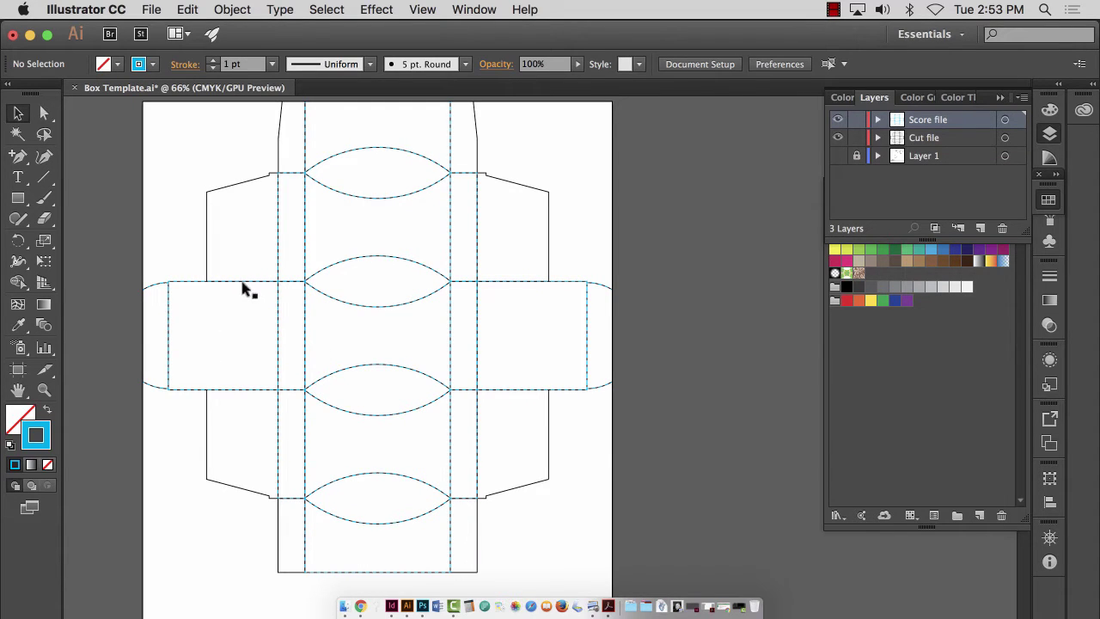
left_click(838, 138)
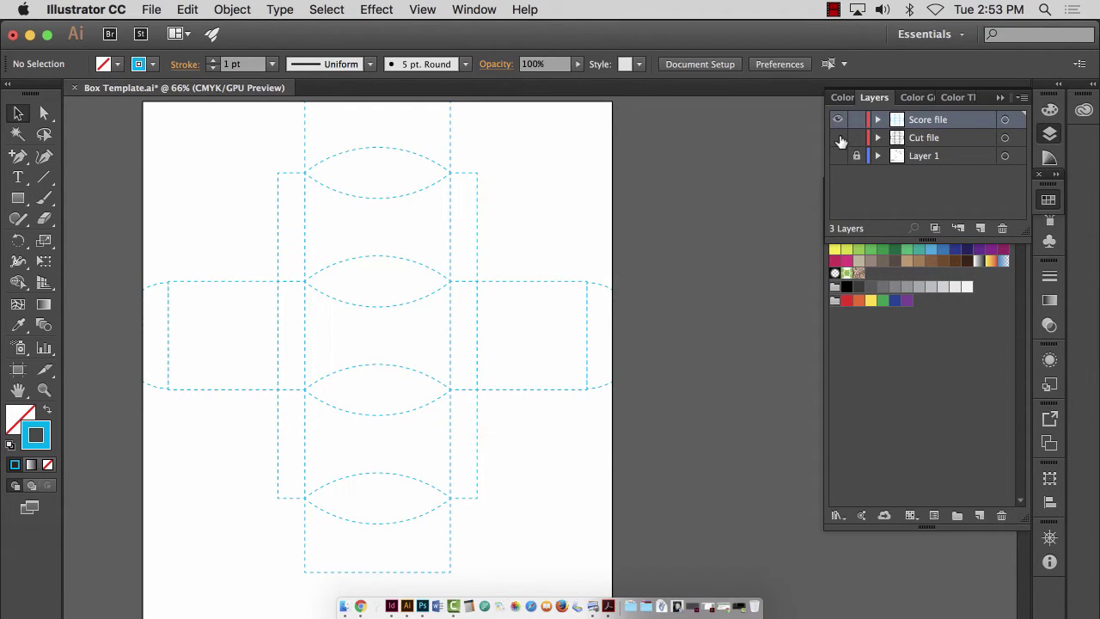
left_click(838, 138)
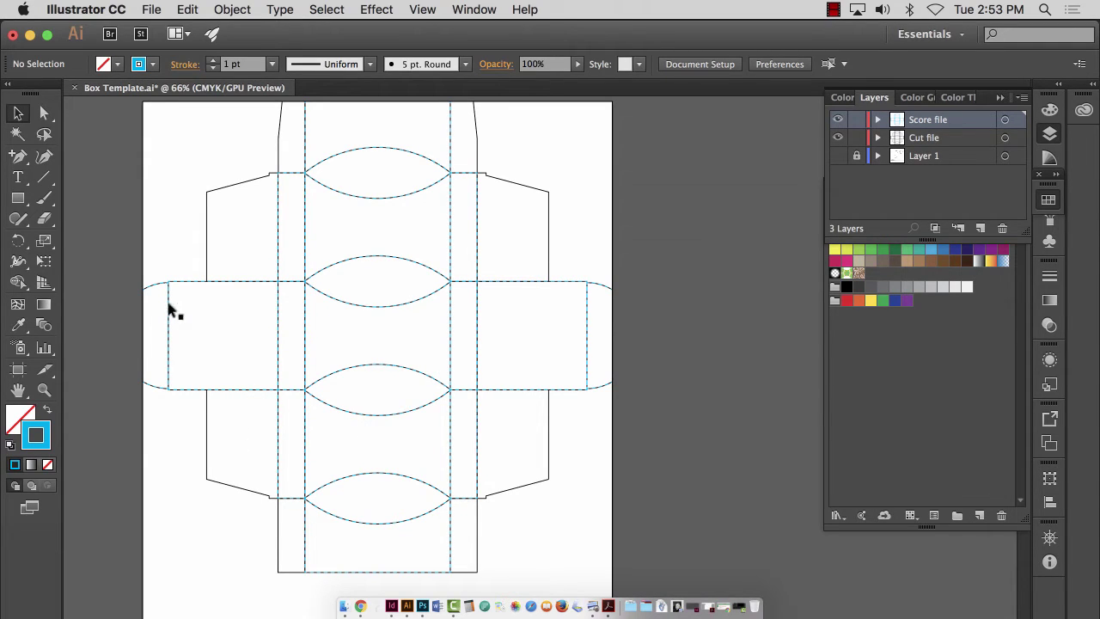
- Delete the square panel outline beside the template's left tuck flap from the score lines, leaving the Cut file layer hidden
left_click(190, 286)
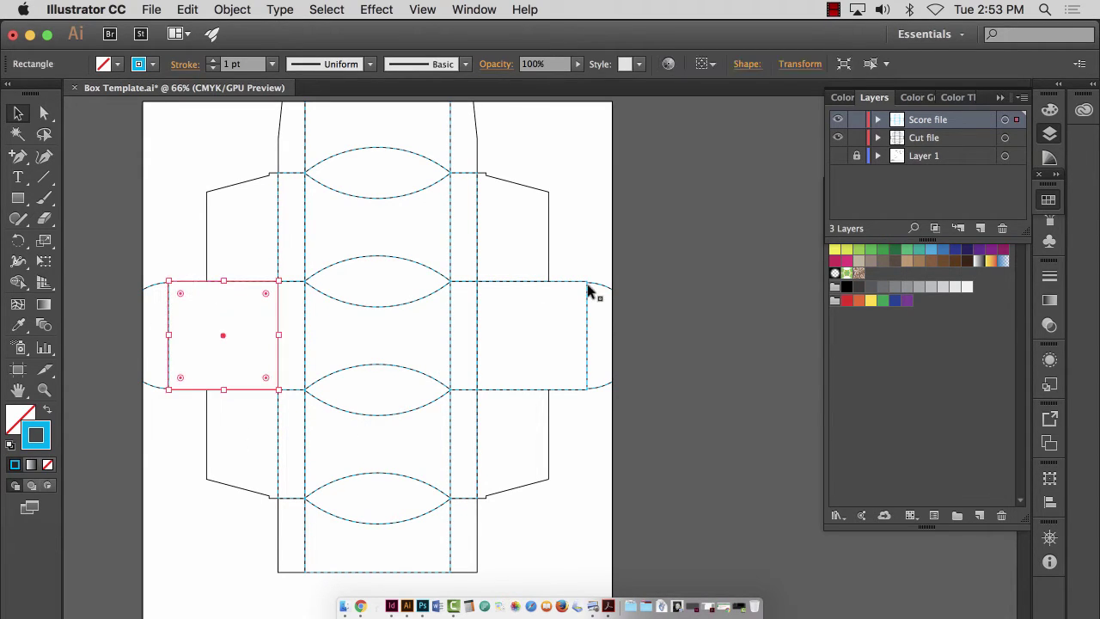
key("super+shift+a")
left_click(840, 158)
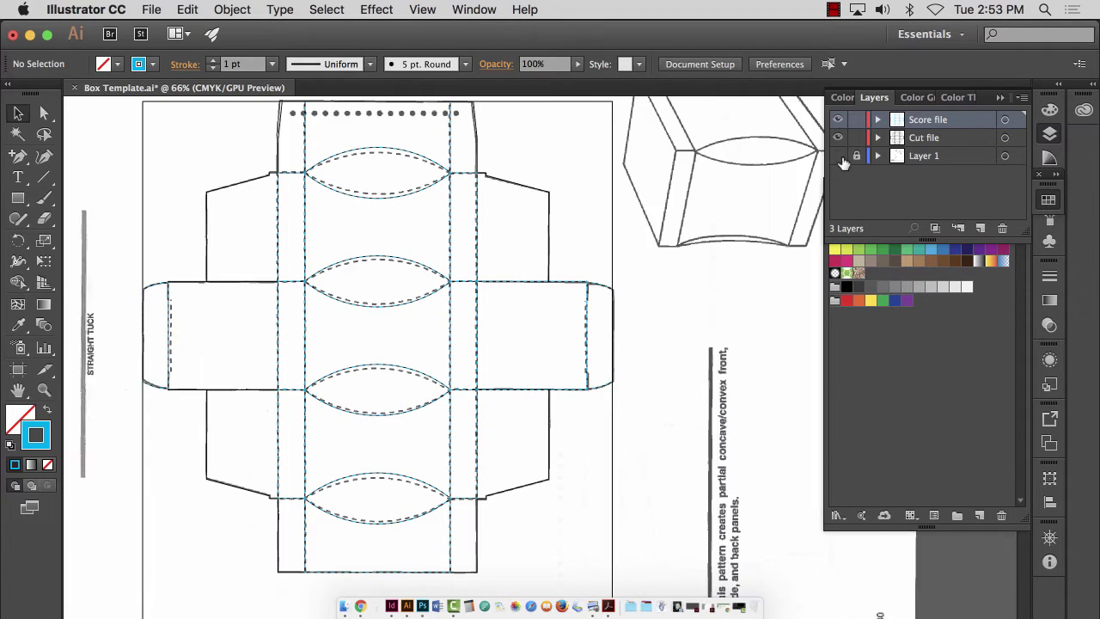
left_click(840, 157)
left_click(837, 137)
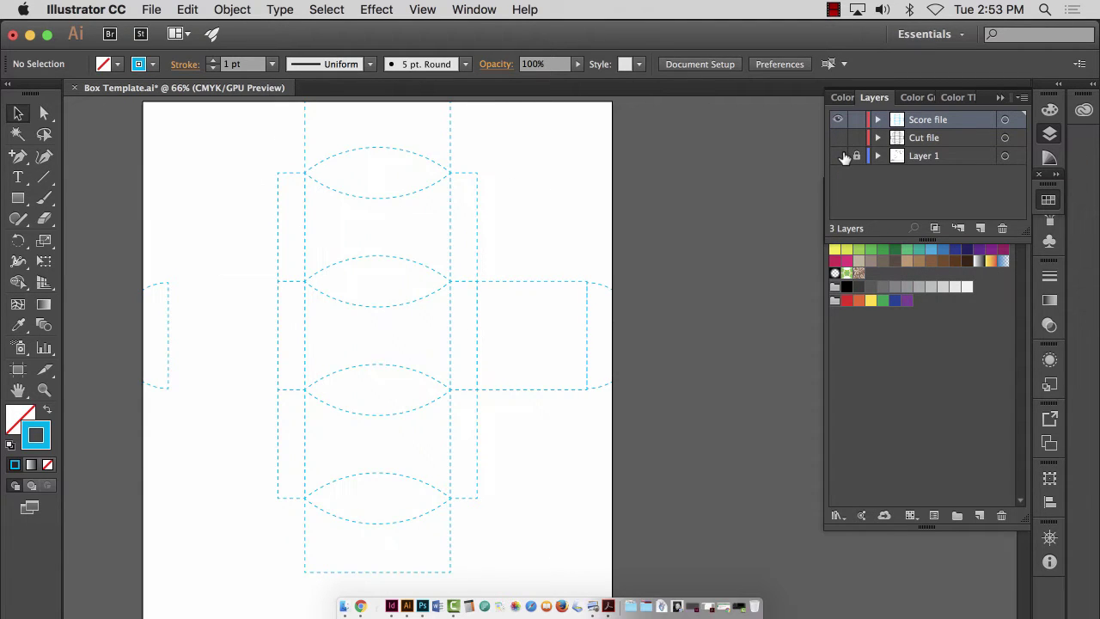
- Compare the remaining score lines with the scanned template by toggling Layer 1, leaving it hidden
left_click(840, 157)
left_click(840, 157)
left_click(840, 157)
left_click(840, 157)
left_click(840, 157)
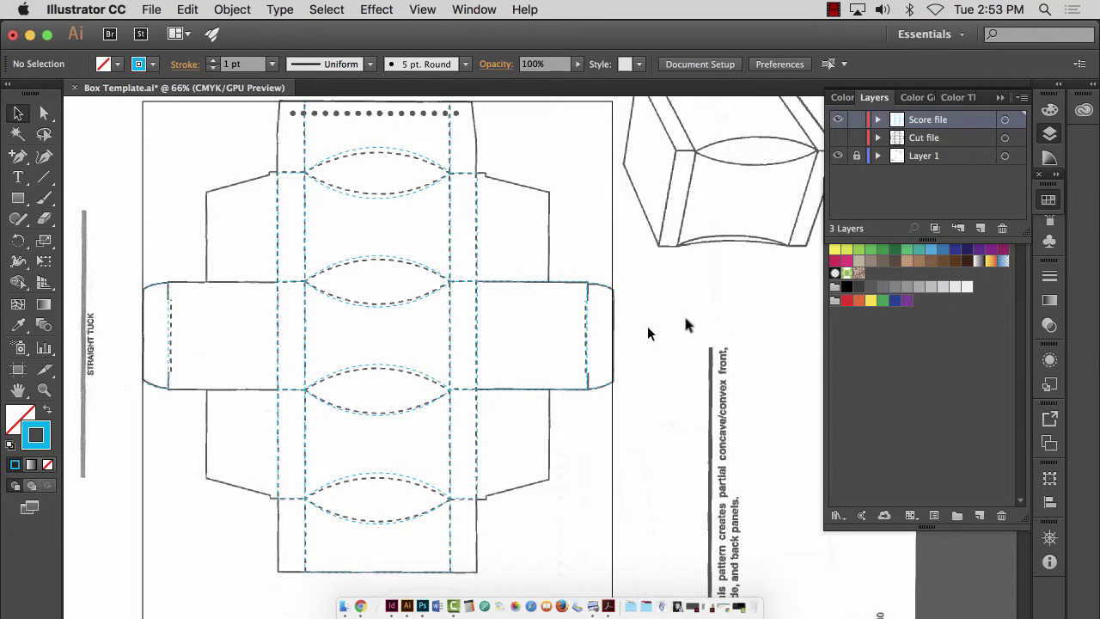
left_click(841, 156)
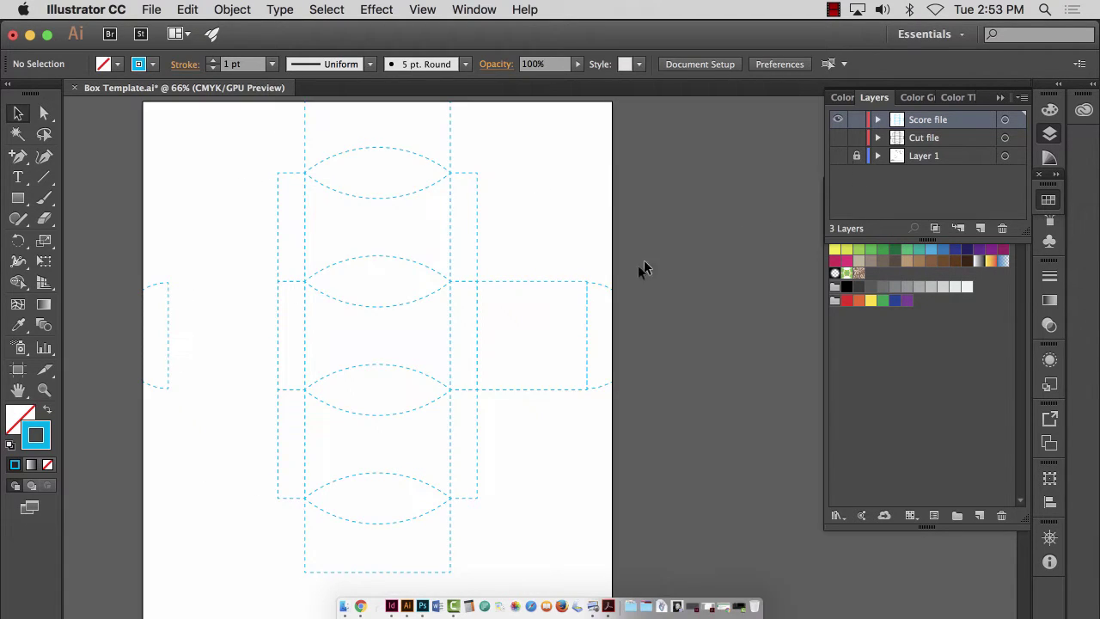
- Delete the square panel outline beside the template's right tuck flap from the score lines and check the result against the scan
left_click_drag(527, 263, 550, 300)
key("Delete")
left_click(841, 155)
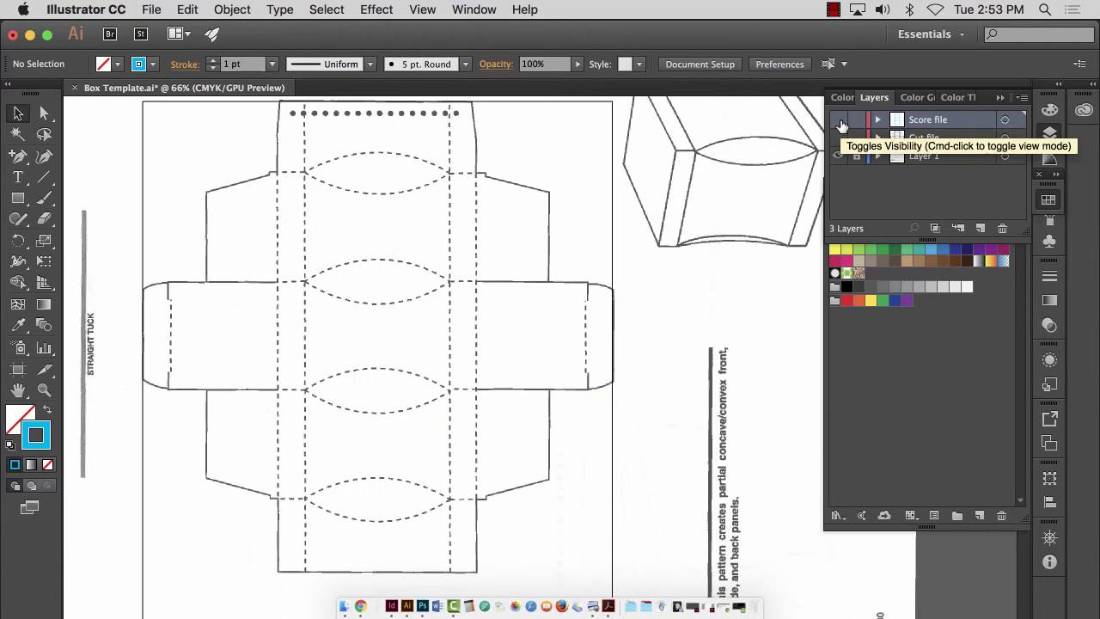
left_click(840, 157)
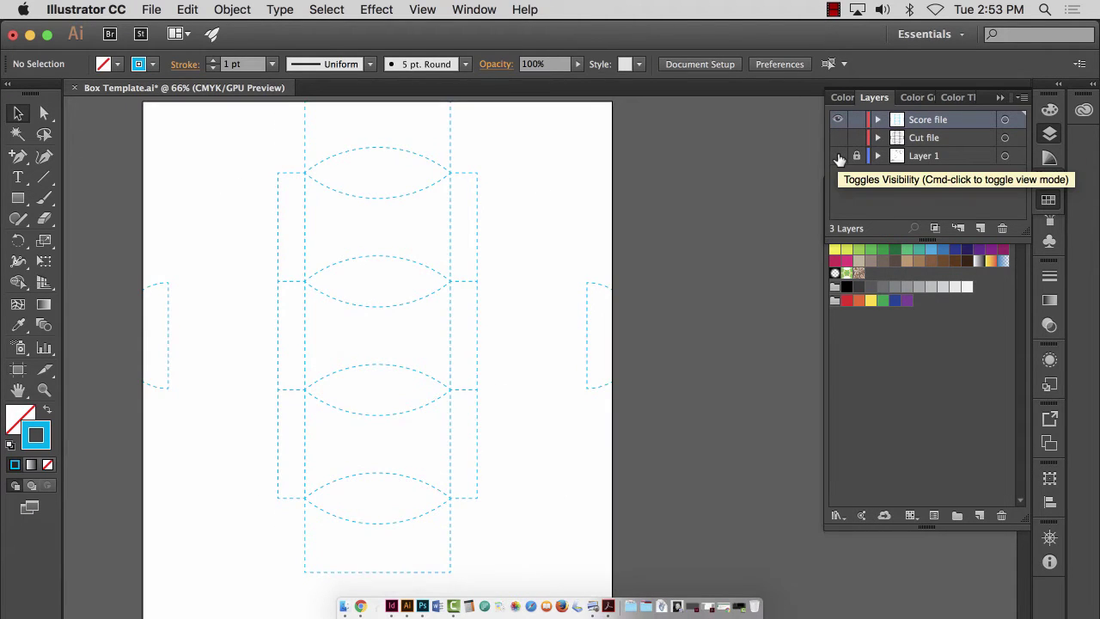
- Show Layer 1 and delete the left tuck flap's outline from the score lines
left_click(838, 158)
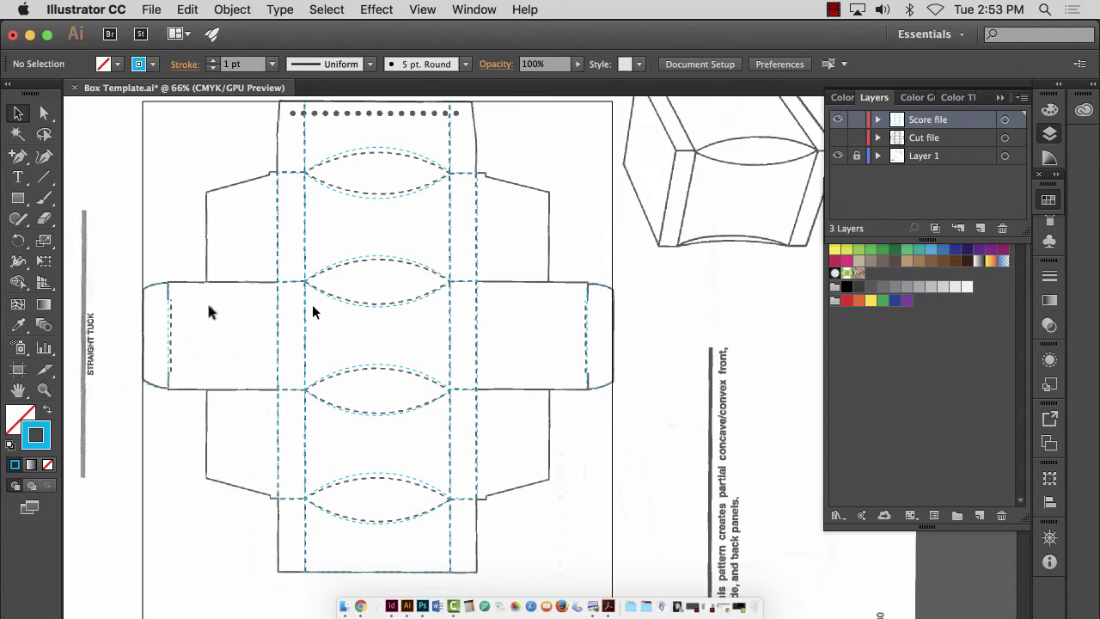
left_click(44, 389)
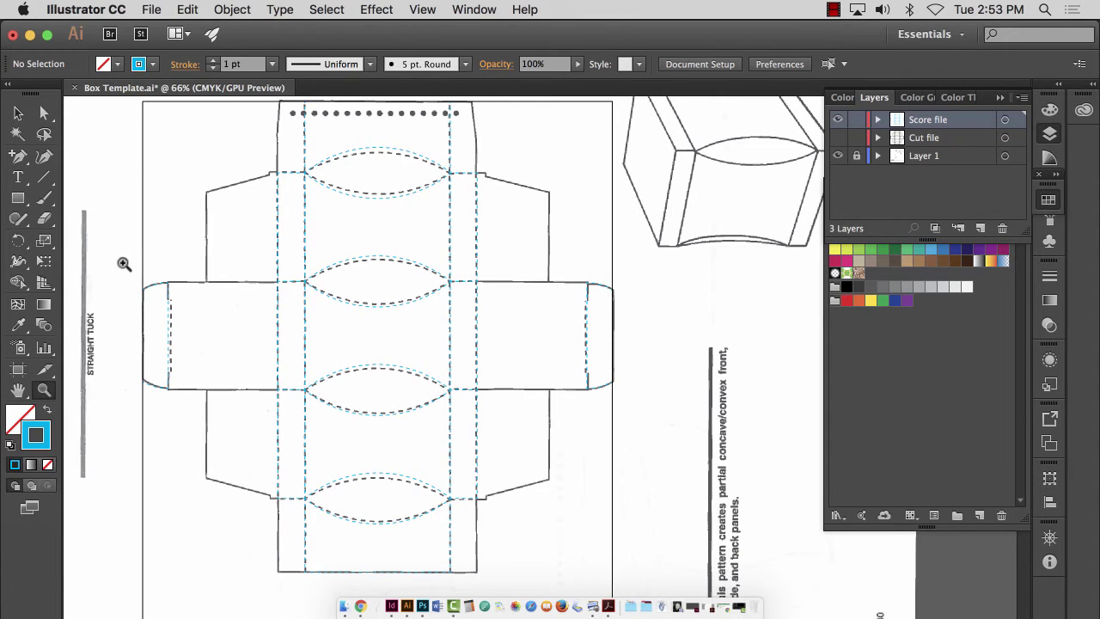
left_click_drag(123, 264, 436, 523)
scroll(386, 400, "down", 5)
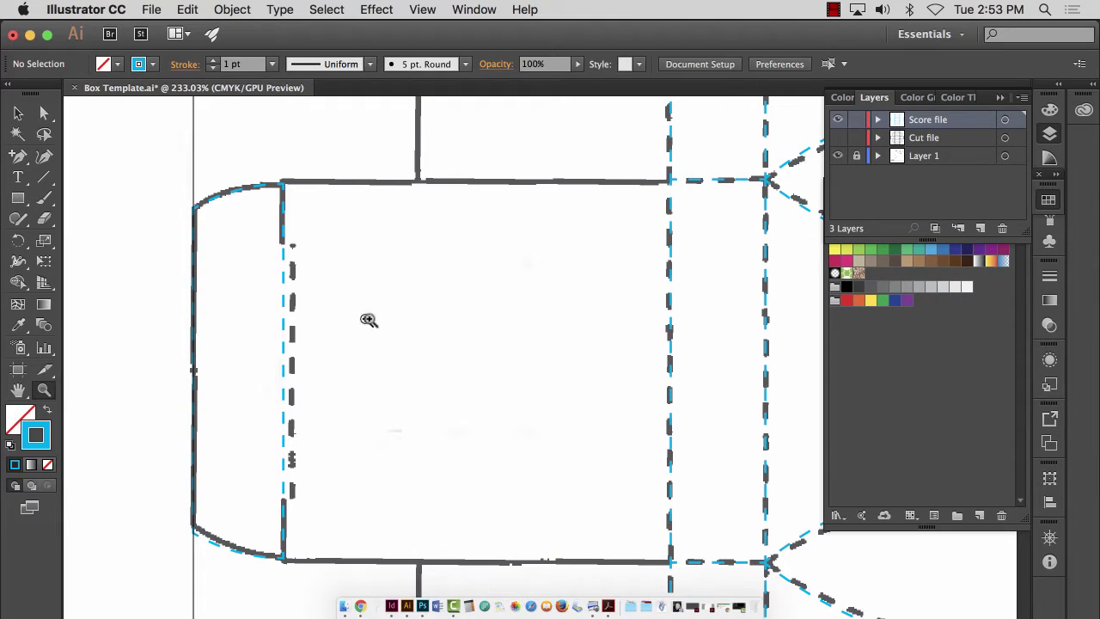
left_click(17, 113)
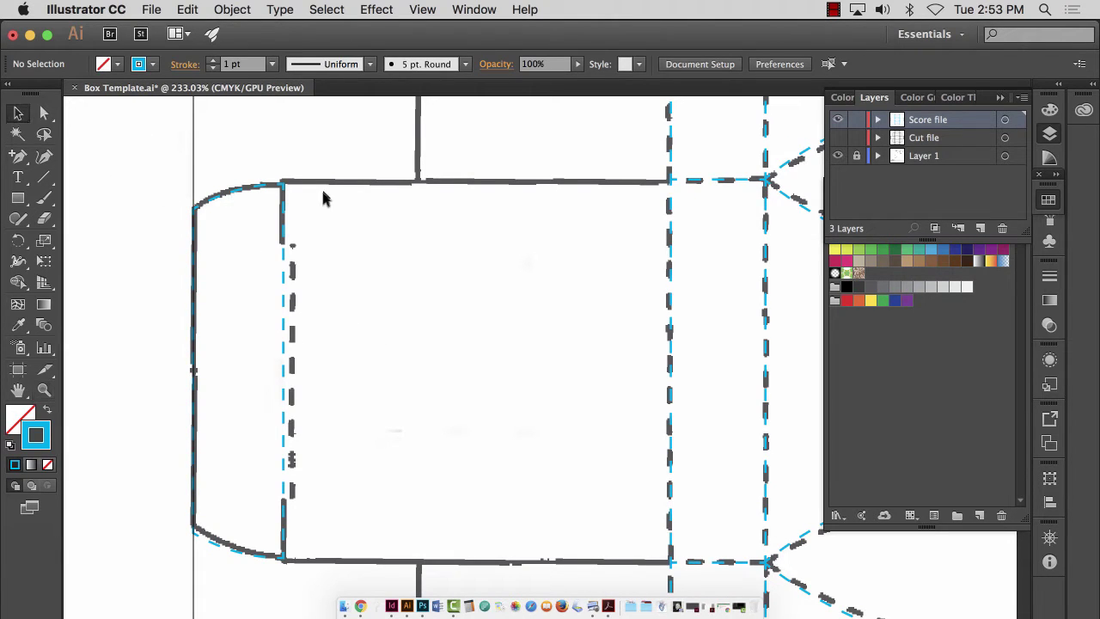
left_click(278, 215)
key("super+shift+a")
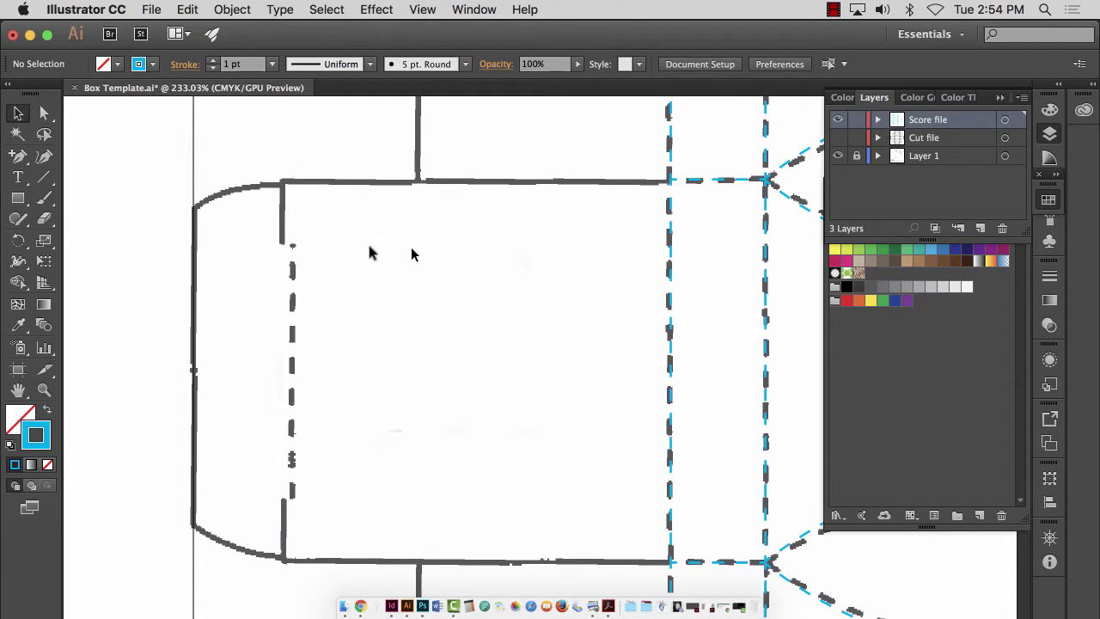
- Draw a vertical score line over the scan's dashed fold beside the left tuck flap, with Layer 1 hidden and Cut file visible
left_click(43, 177)
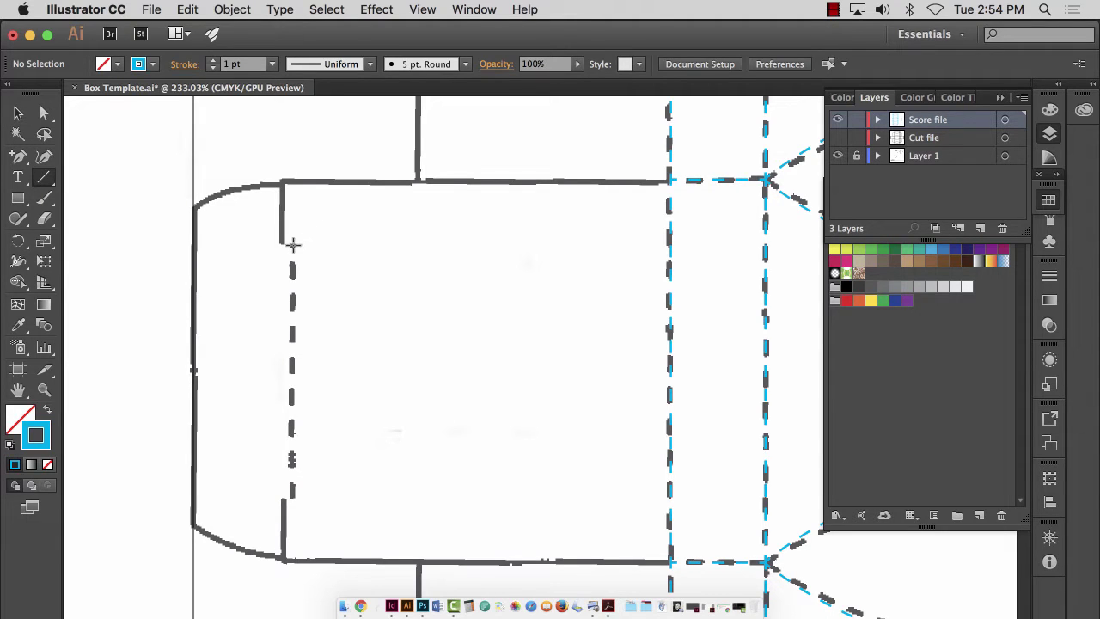
left_click_drag(292, 245, 293, 496)
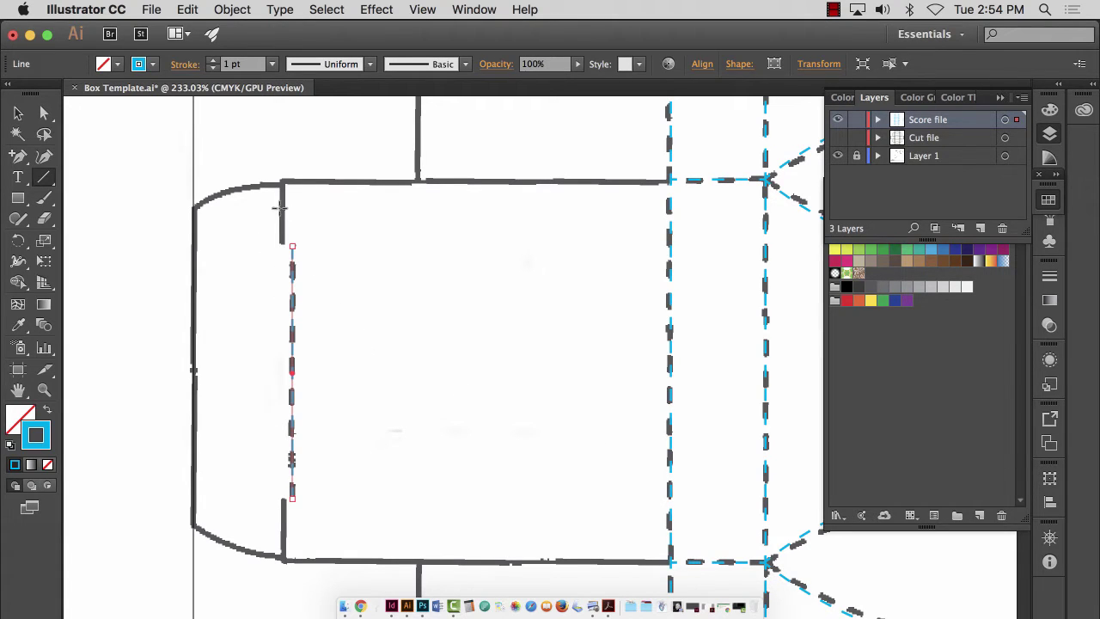
left_click(838, 155)
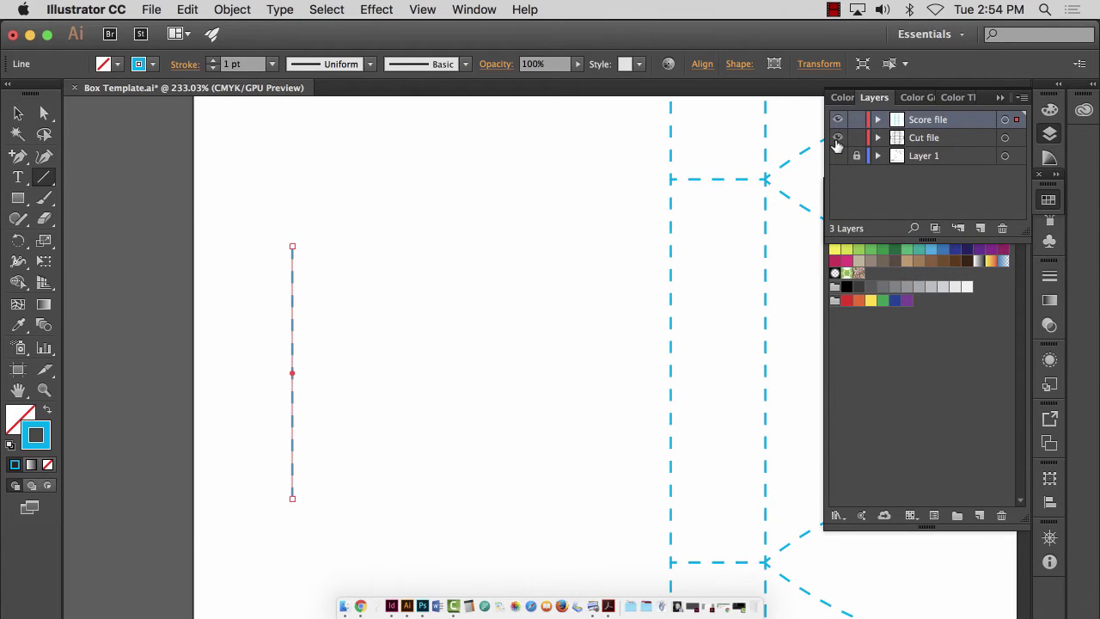
left_click(837, 137)
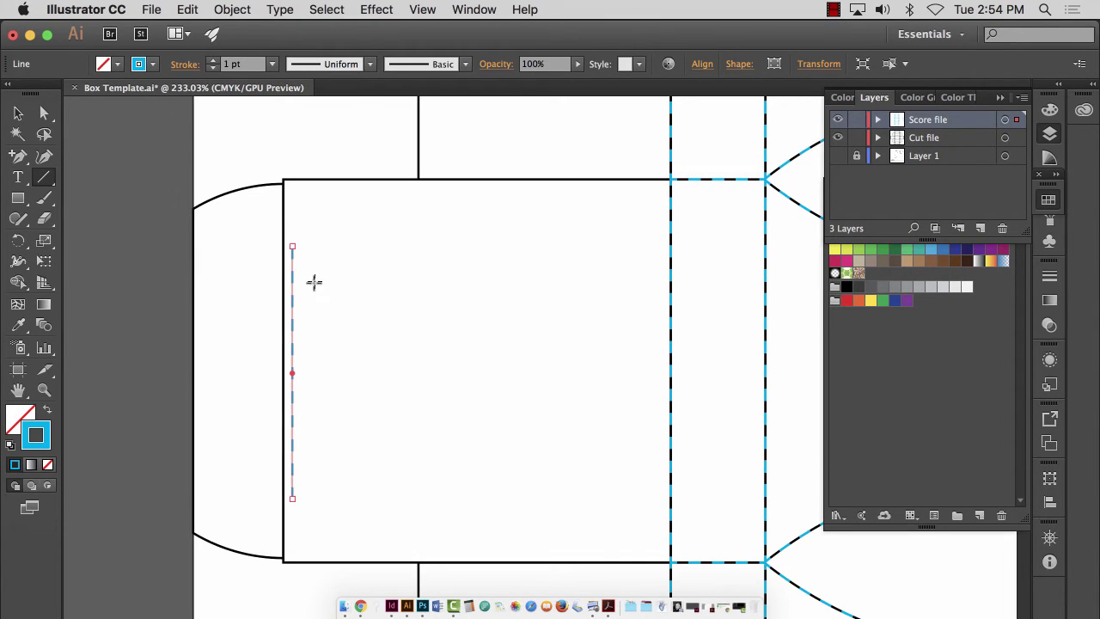
key("v")
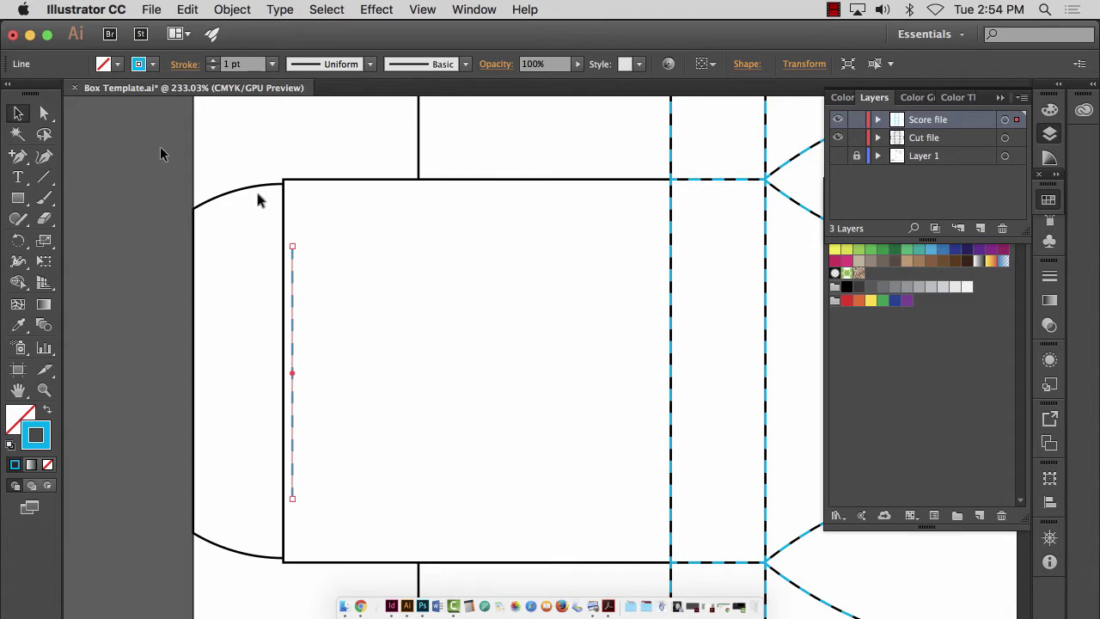
left_click(297, 179)
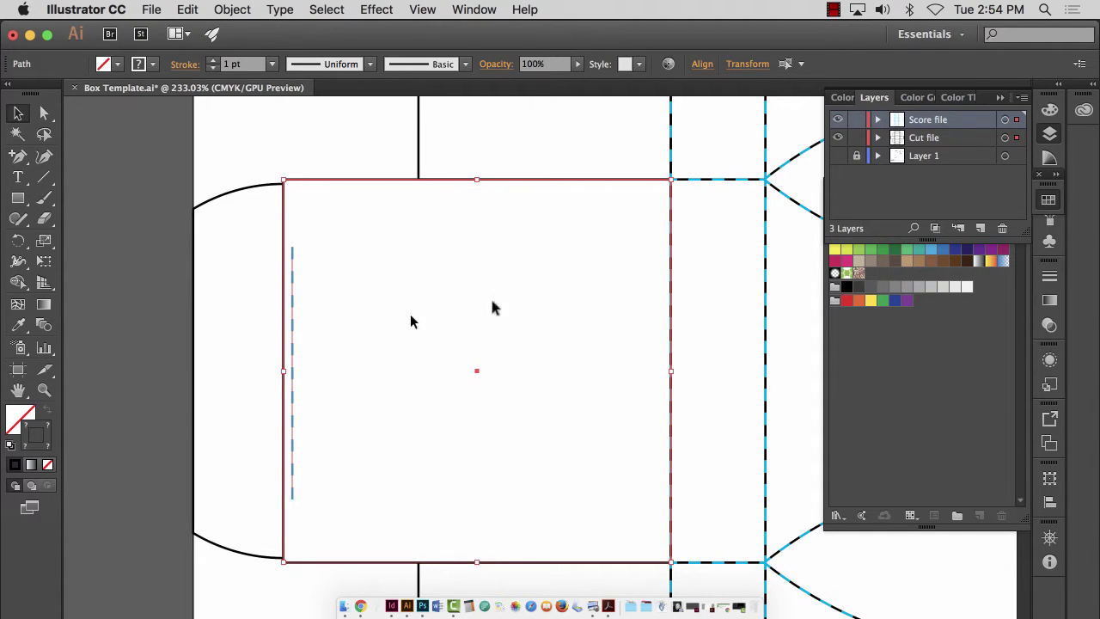
left_click(703, 67)
left_click(319, 167)
left_click(584, 182)
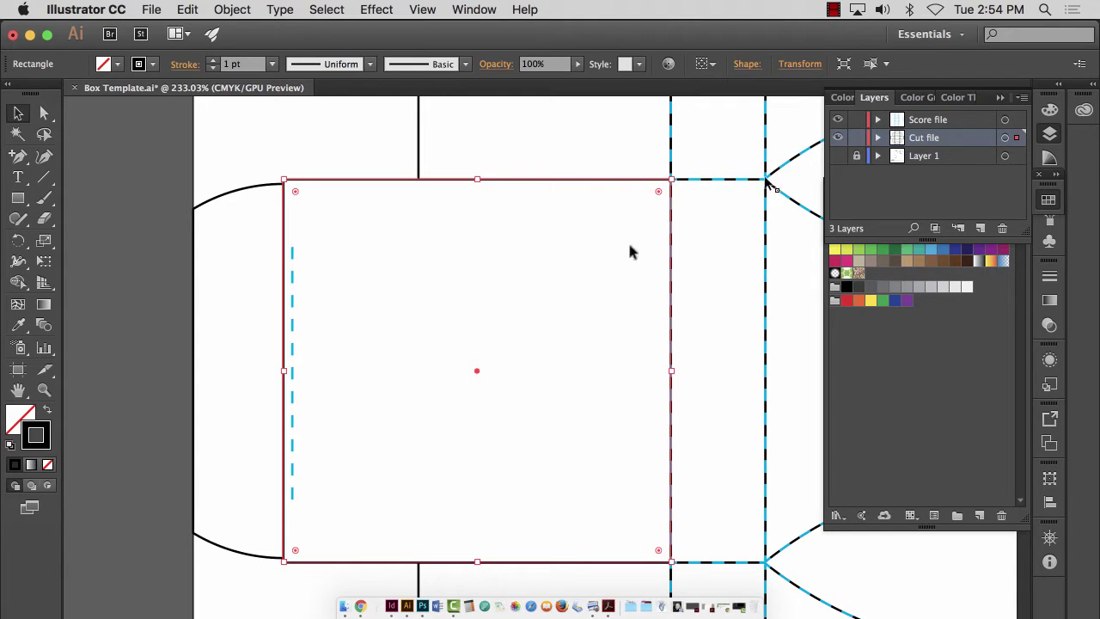
- Move the tuck flap's dashed fold line from the Score file layer to the Cut file layer, and hide the Score file layer
left_click(292, 284)
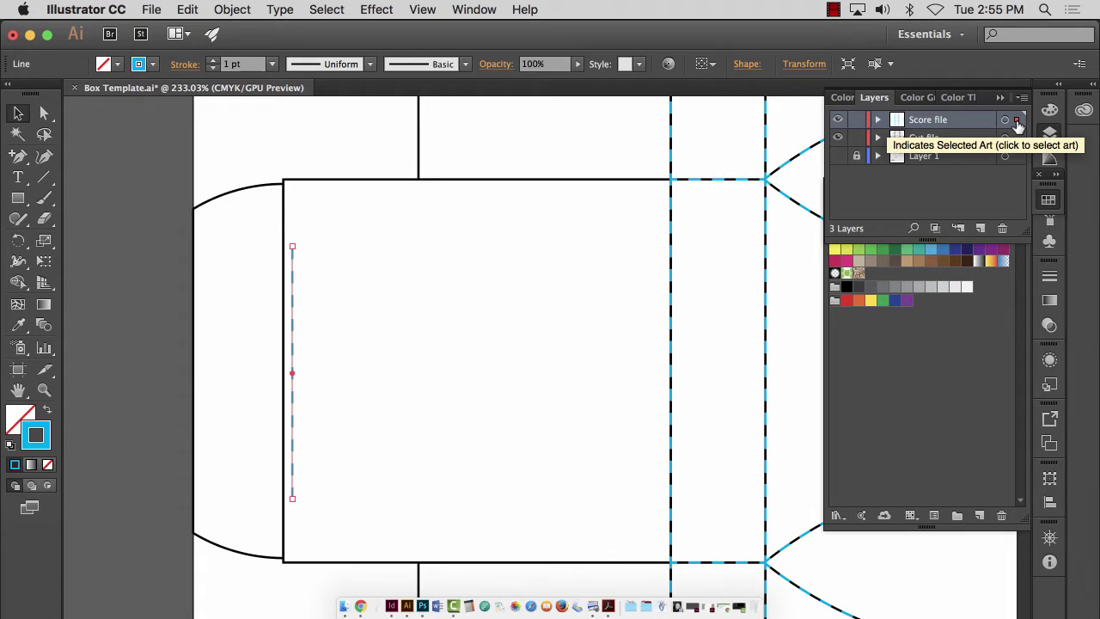
left_click_drag(1017, 126, 1017, 139)
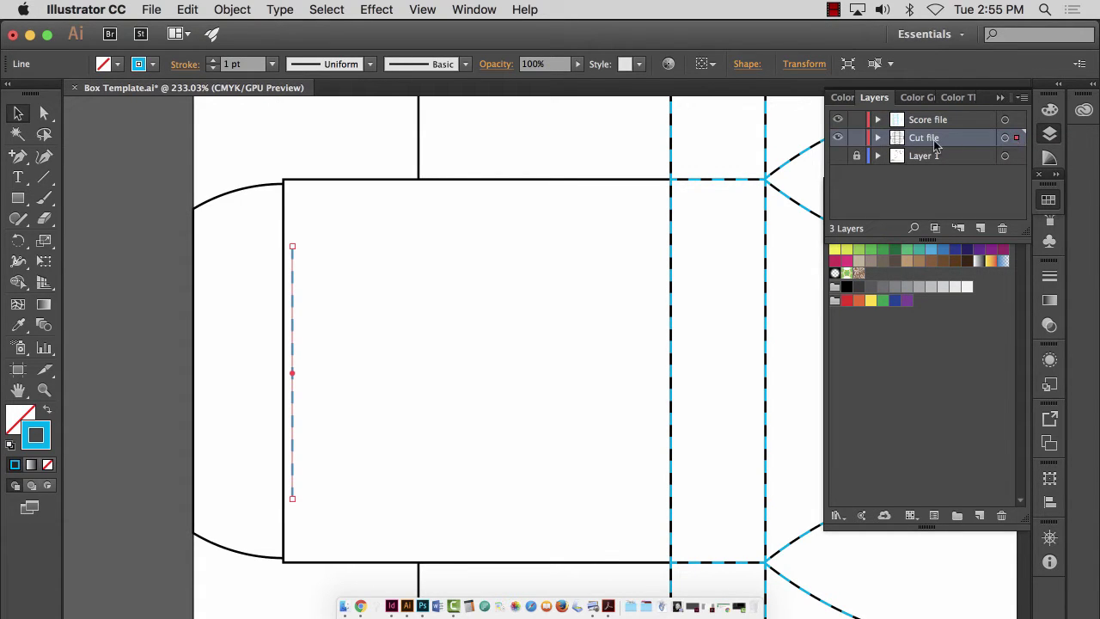
left_click(836, 120)
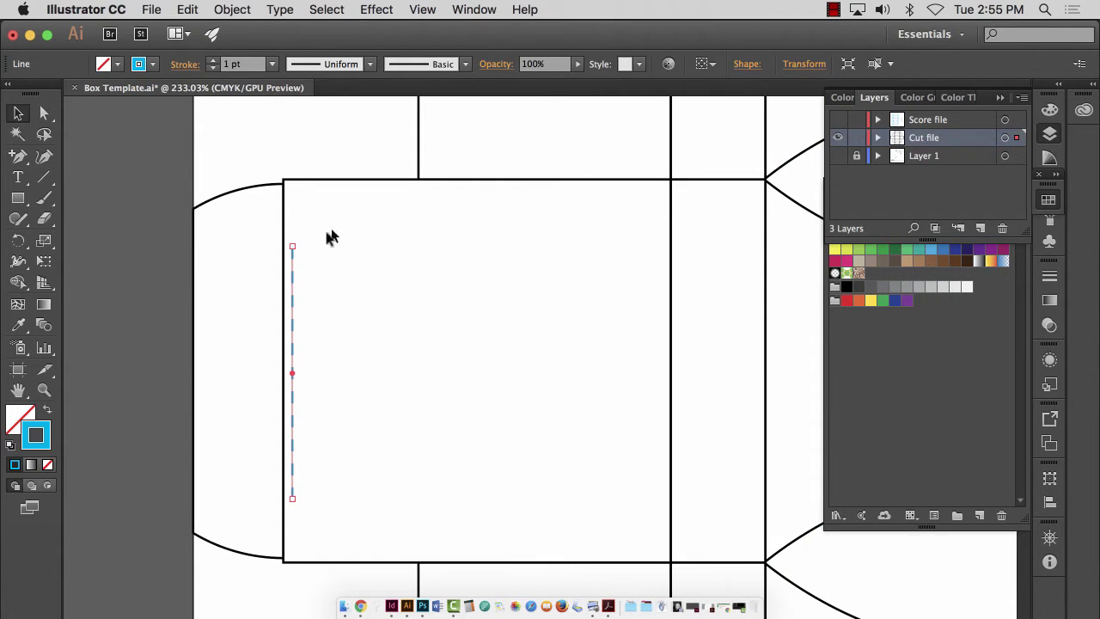
- Send the left square panel's cut rectangle to the back
left_click(327, 187)
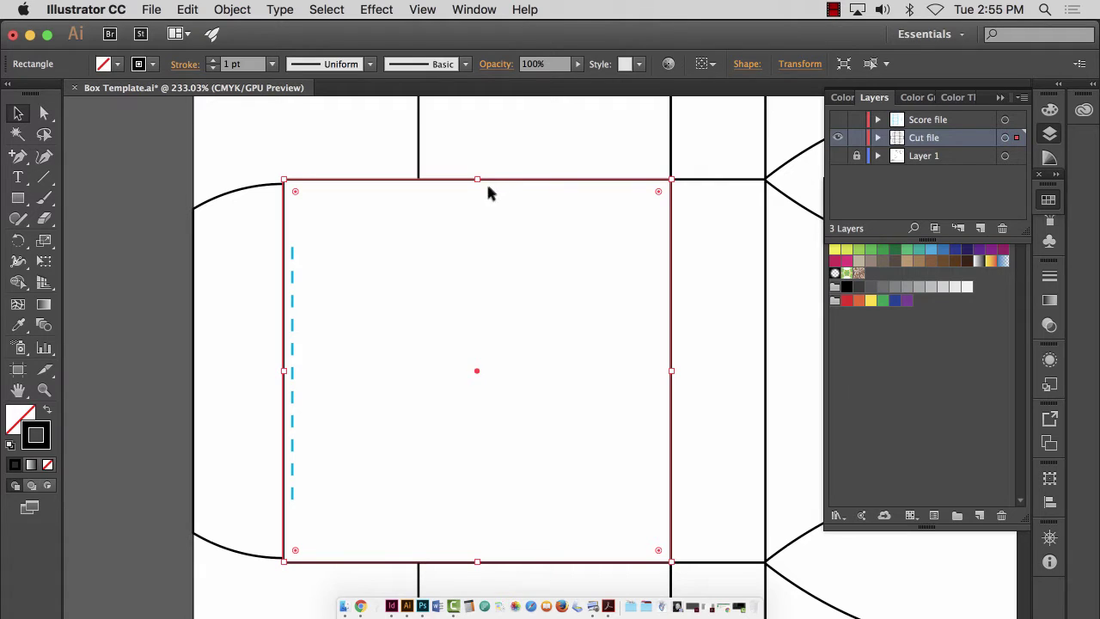
left_click(249, 9)
mouse_move(258, 46)
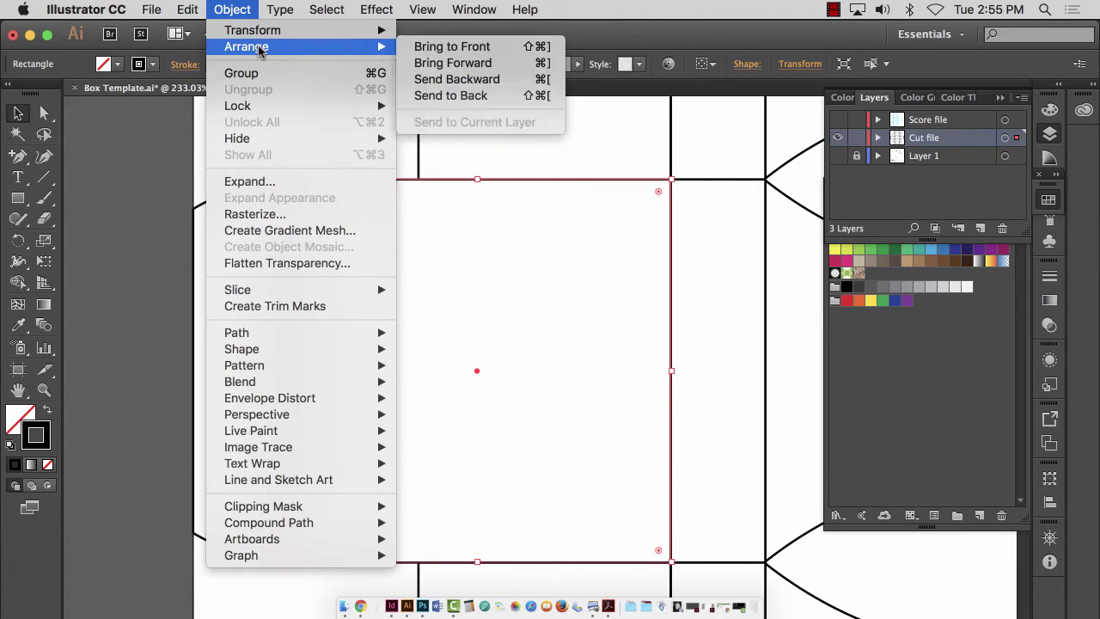
left_click(485, 94)
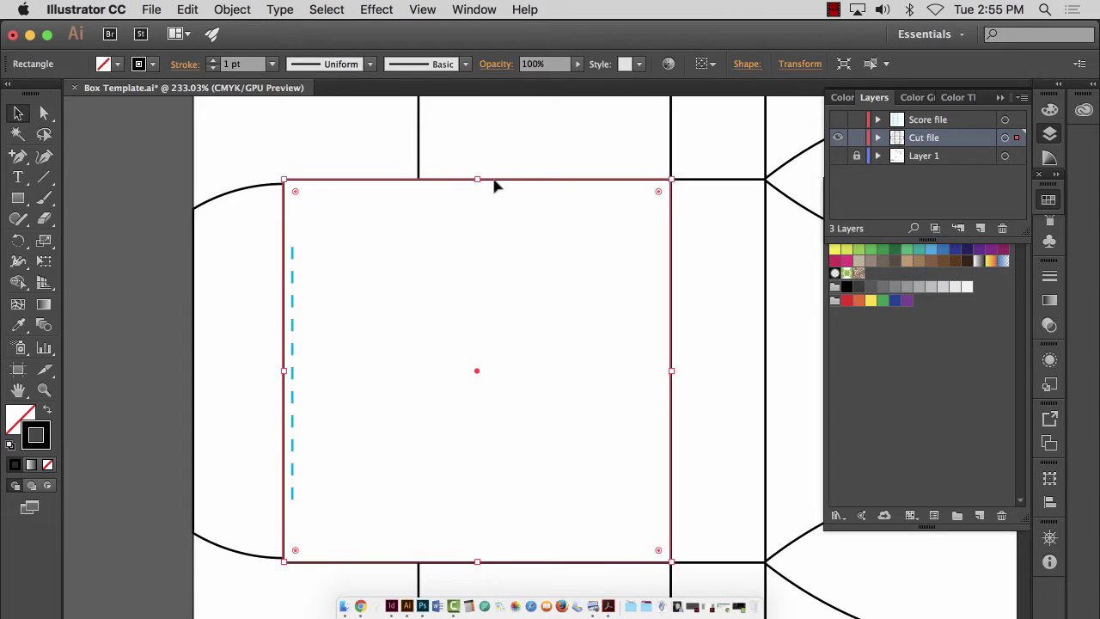
- Vertically center the dashed fold line and the left square panel's rectangle, aligning to the selection
left_click(293, 278)
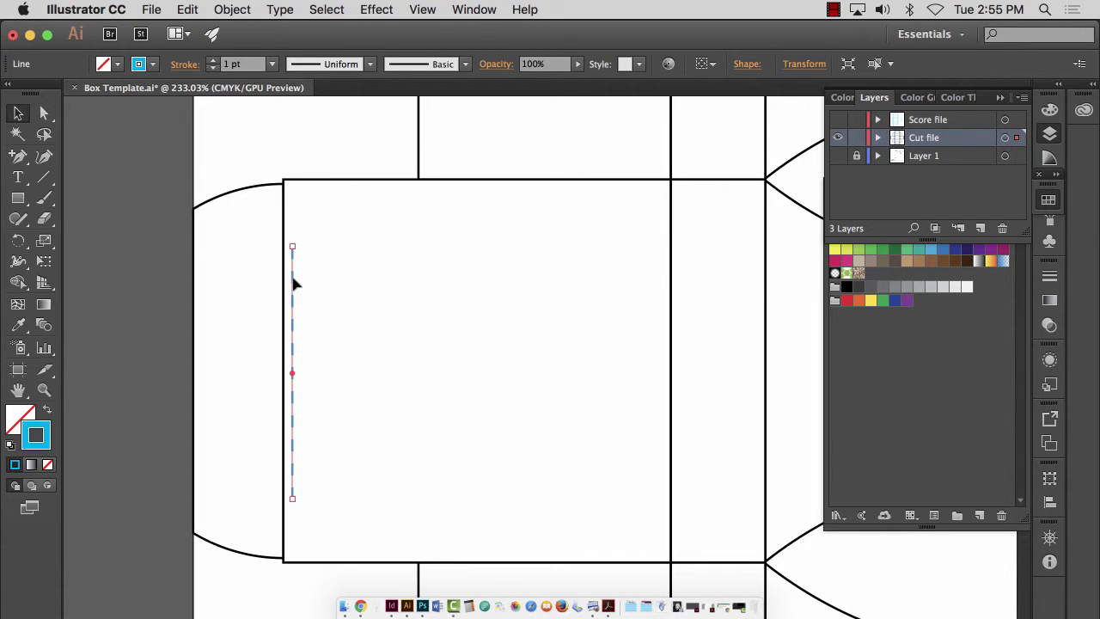
left_click(352, 181)
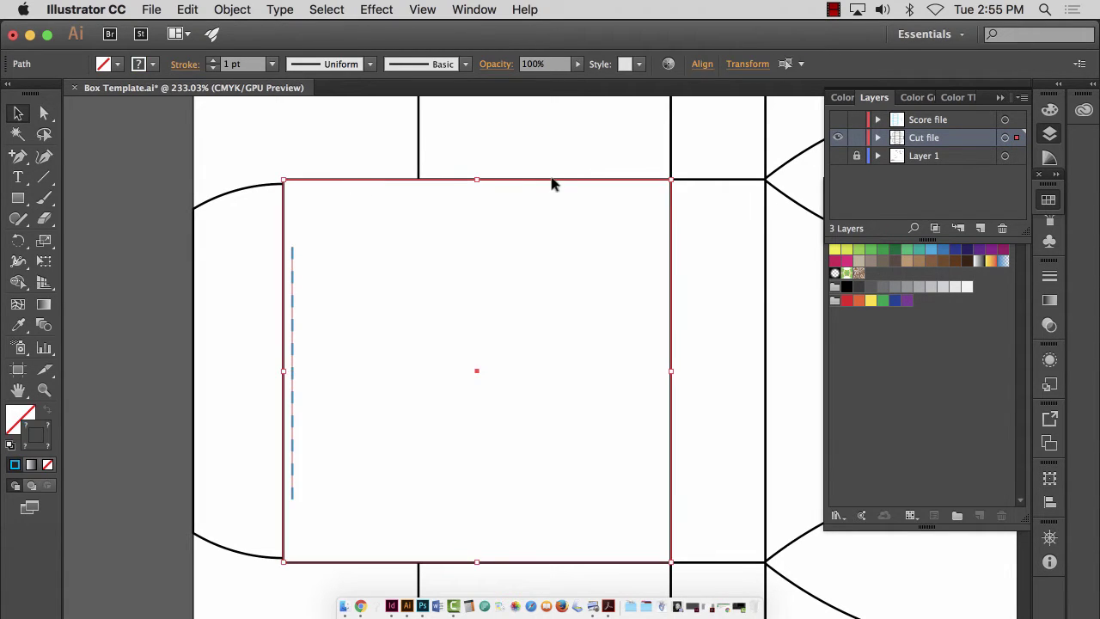
left_click(701, 66)
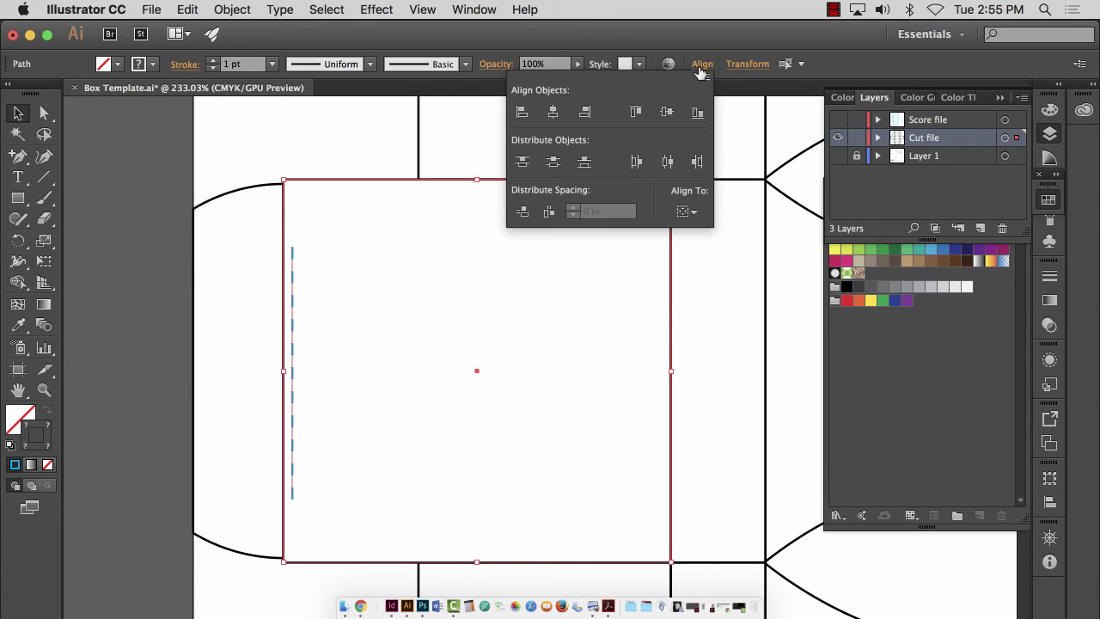
left_click(700, 67)
left_click(700, 68)
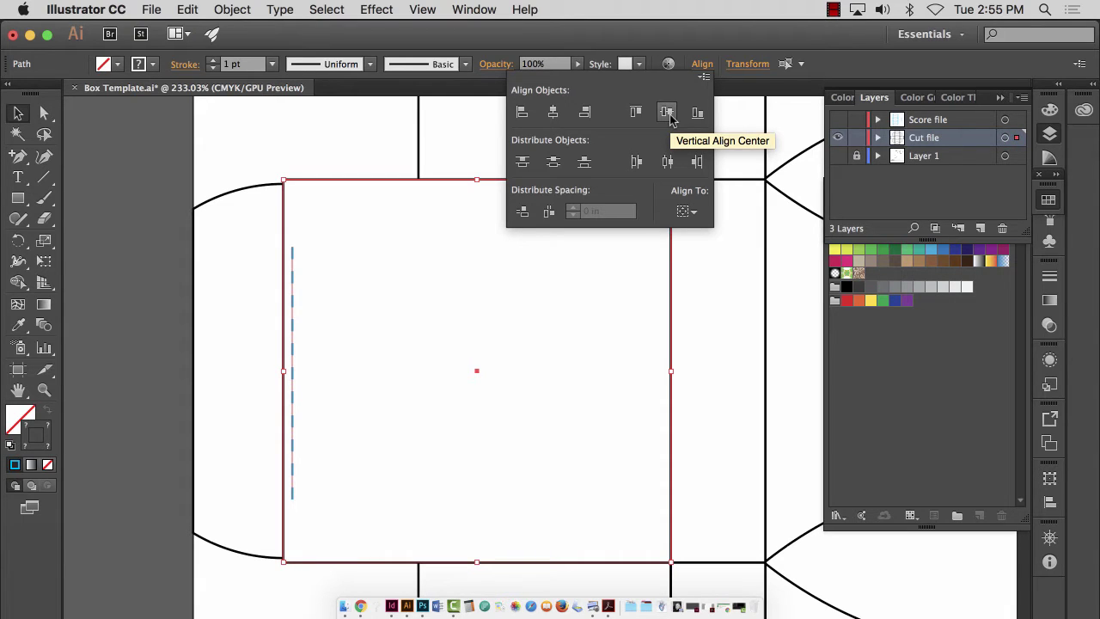
left_click(694, 212)
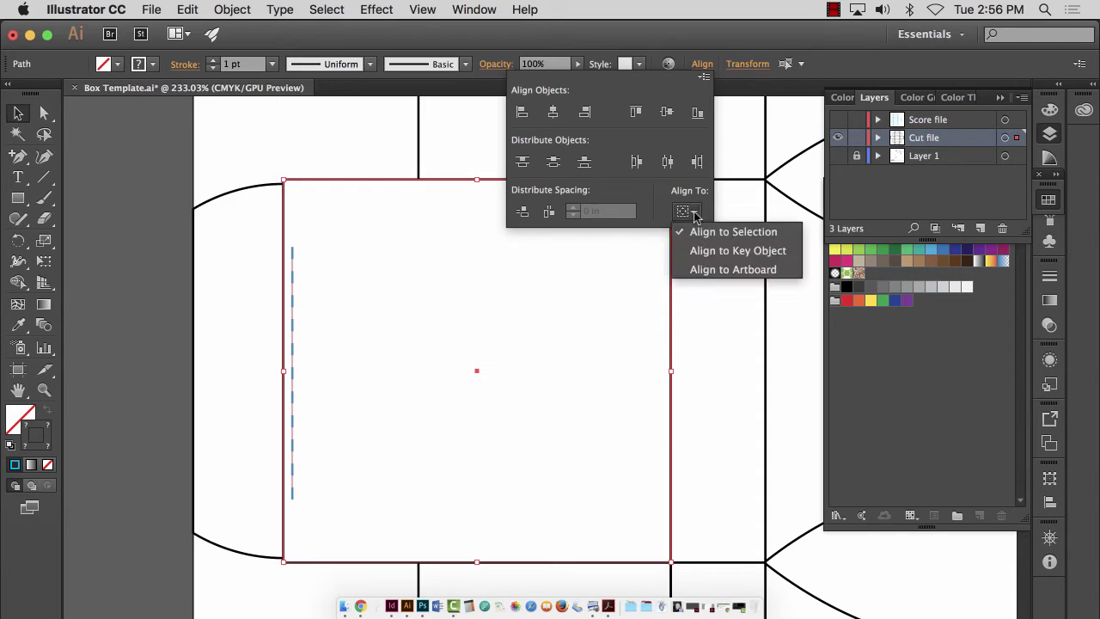
left_click(727, 240)
left_click(667, 113)
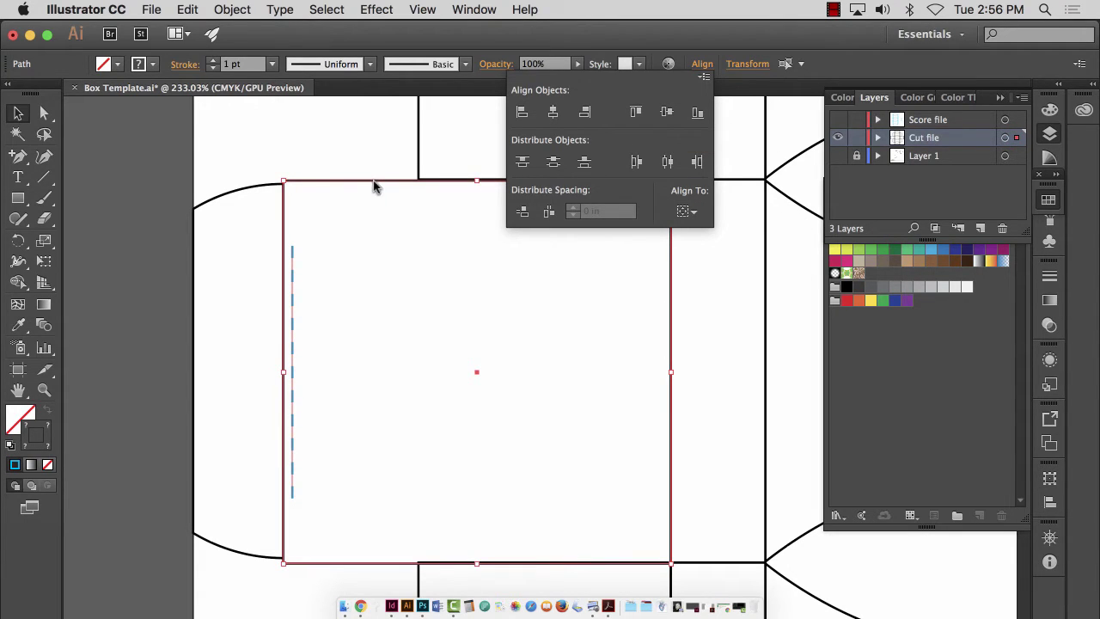
- Vertically center the dashed fold line with the left square panel's rectangle, using the rectangle as the key object
left_click(188, 8)
left_click(192, 11)
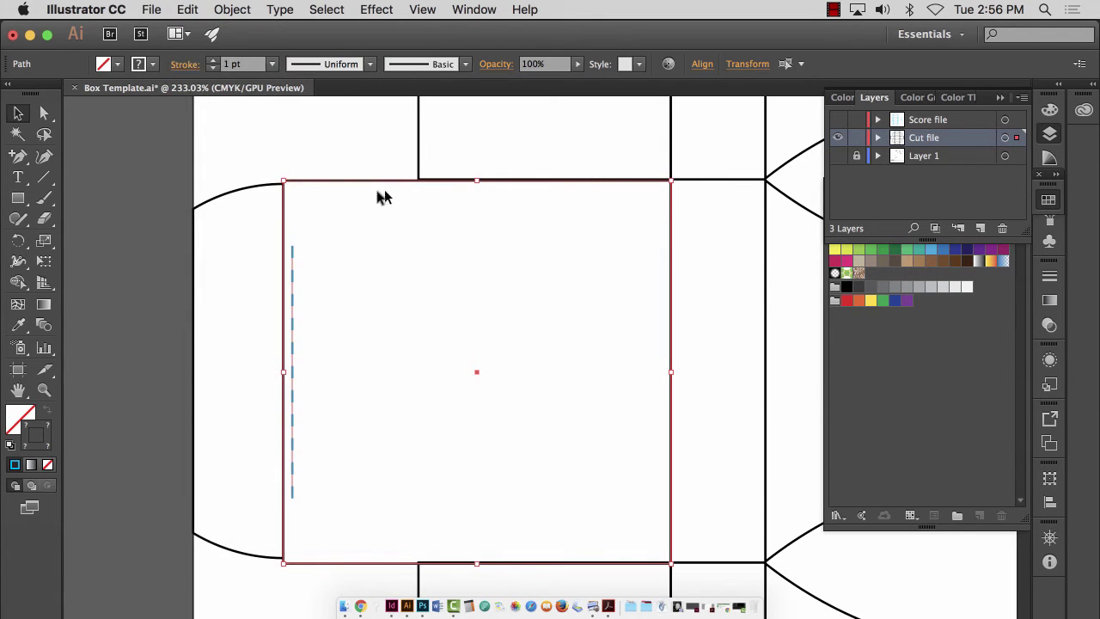
left_click(700, 66)
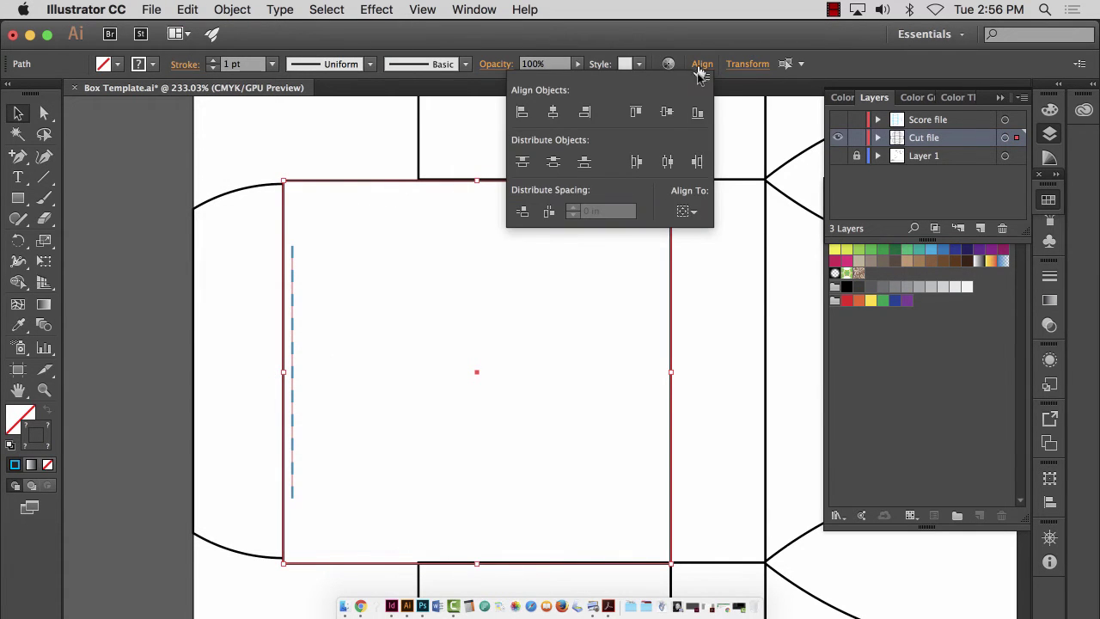
left_click(695, 215)
left_click(726, 248)
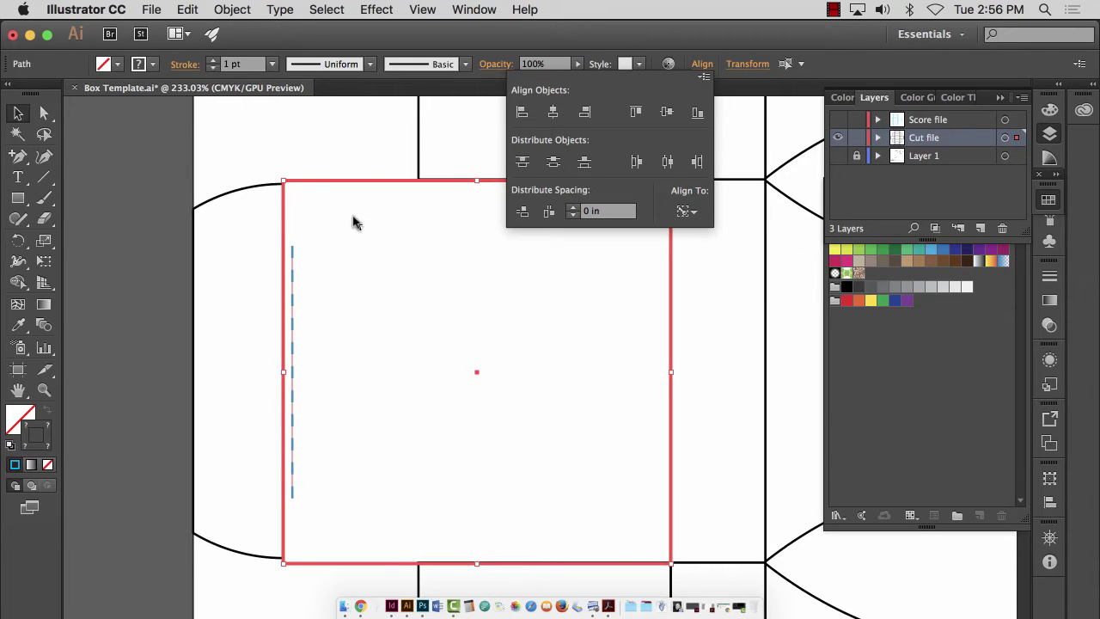
left_click(670, 115)
- Set the alignment reference back to Align to Selection and deselect the fold line and rectangle
left_click(685, 210)
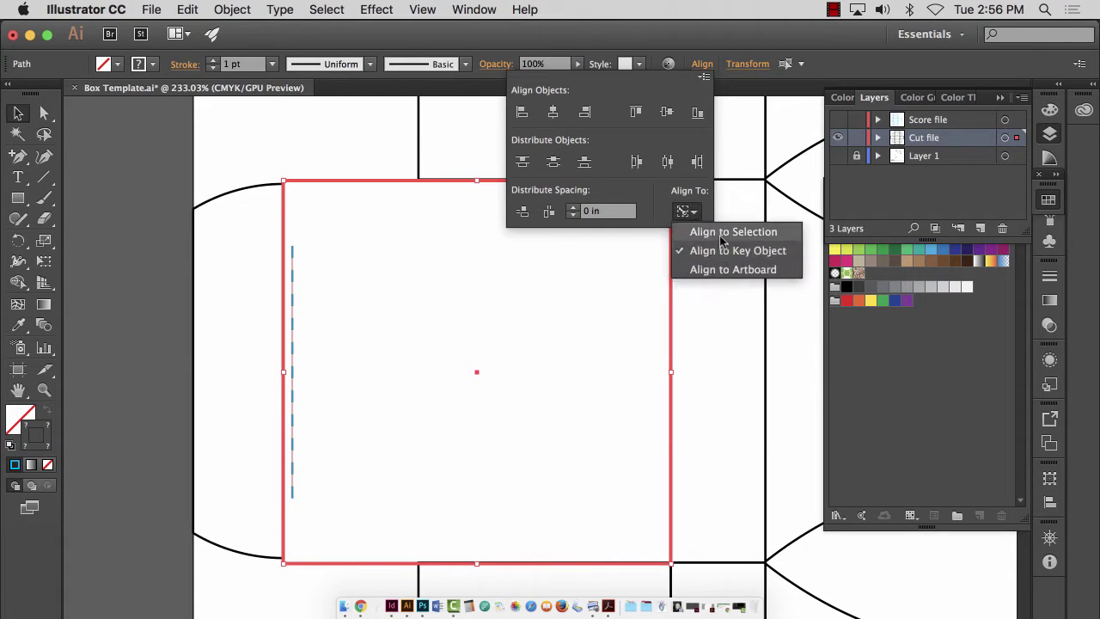
left_click(719, 231)
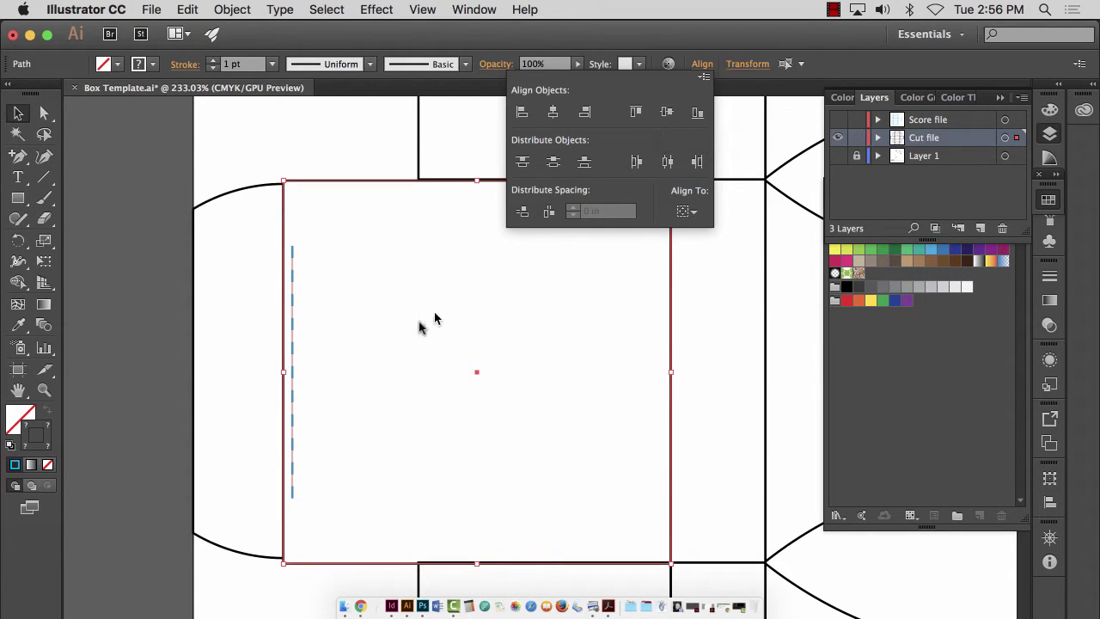
left_click(318, 163)
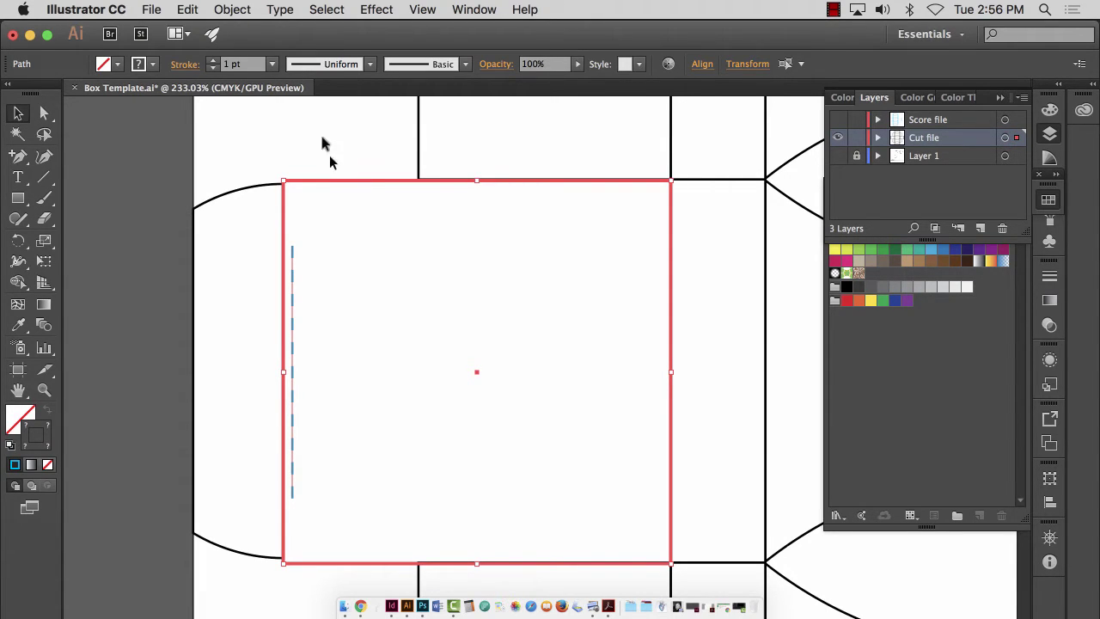
left_click(325, 146)
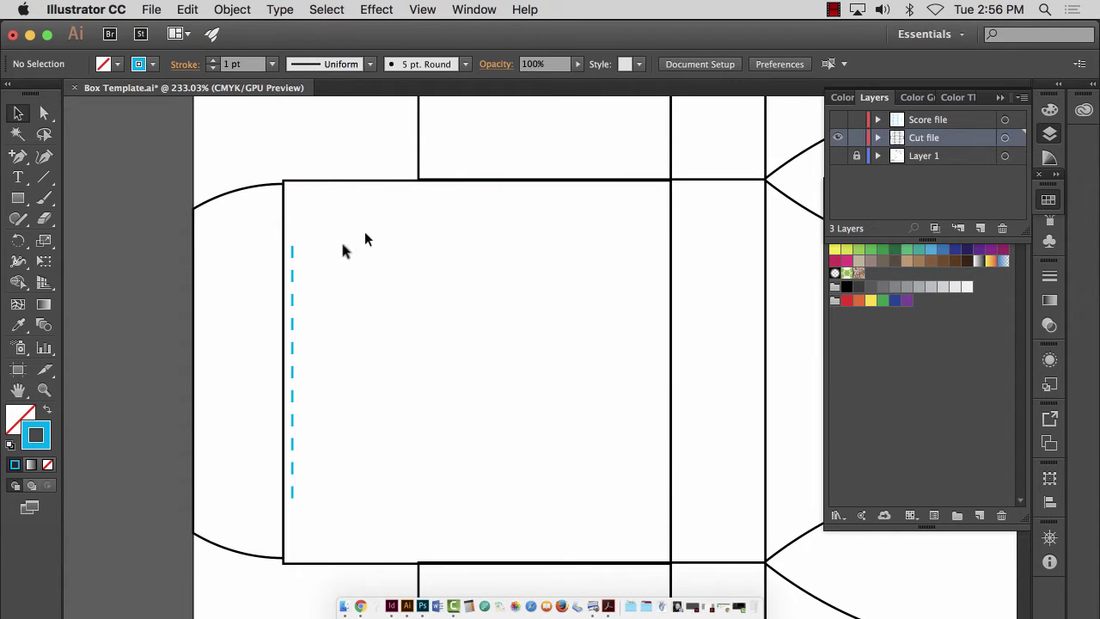
- Move the left panel's dashed fold line from the Cut file layer to the Score file layer, and hide the Score file layer
left_click(291, 253)
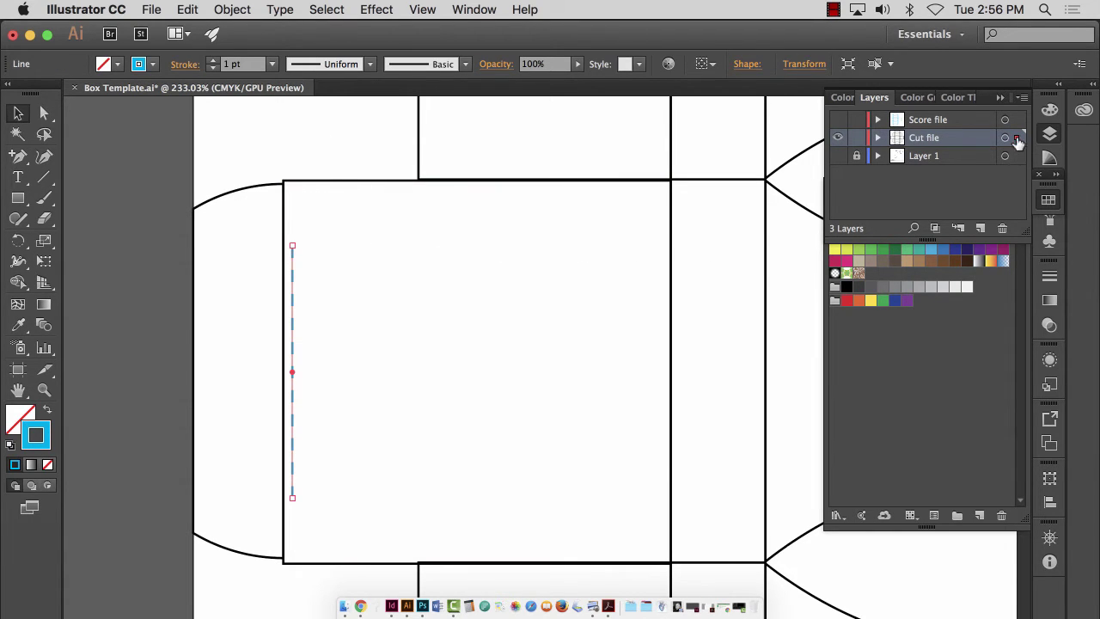
left_click(837, 120)
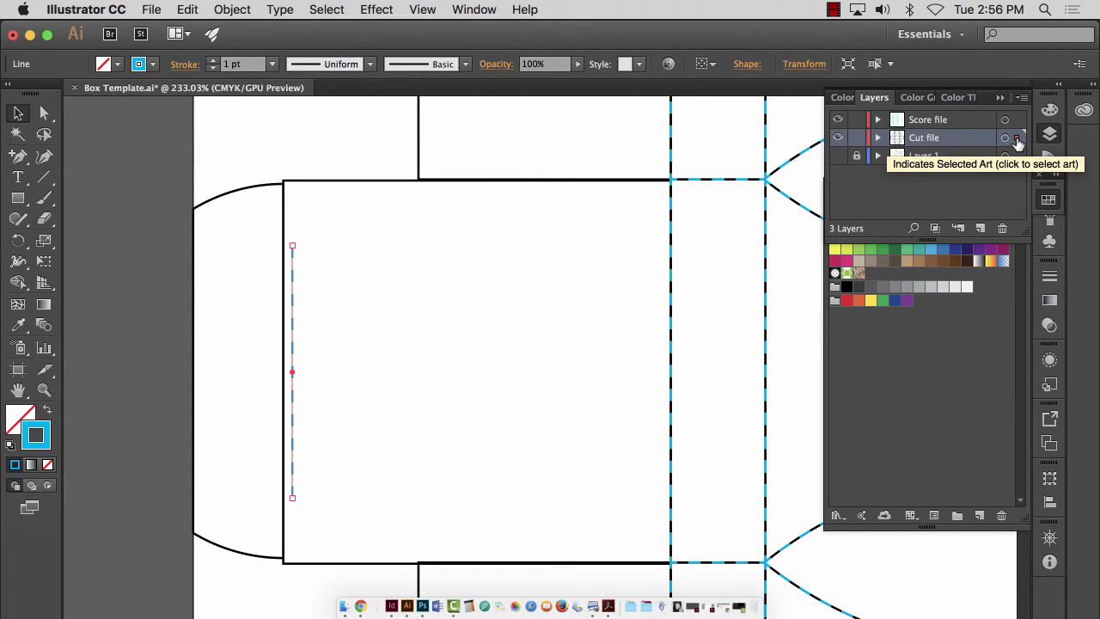
left_click_drag(1016, 139, 1017, 120)
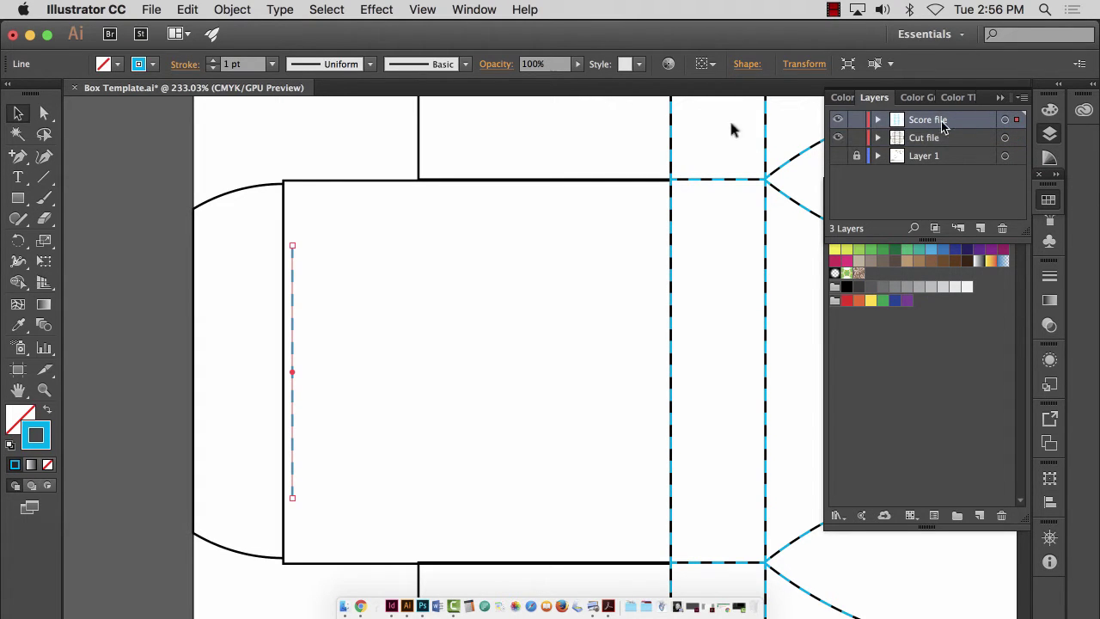
left_click(839, 120)
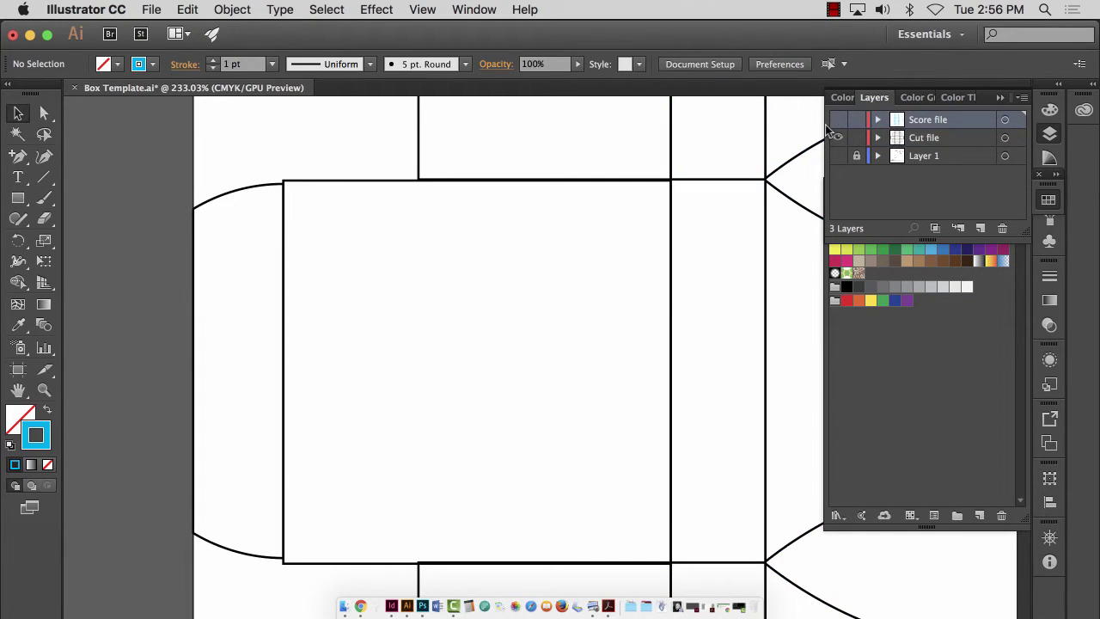
- Change the Score file layer's color to Teal and show the layer
double_click(966, 123)
left_click(543, 309)
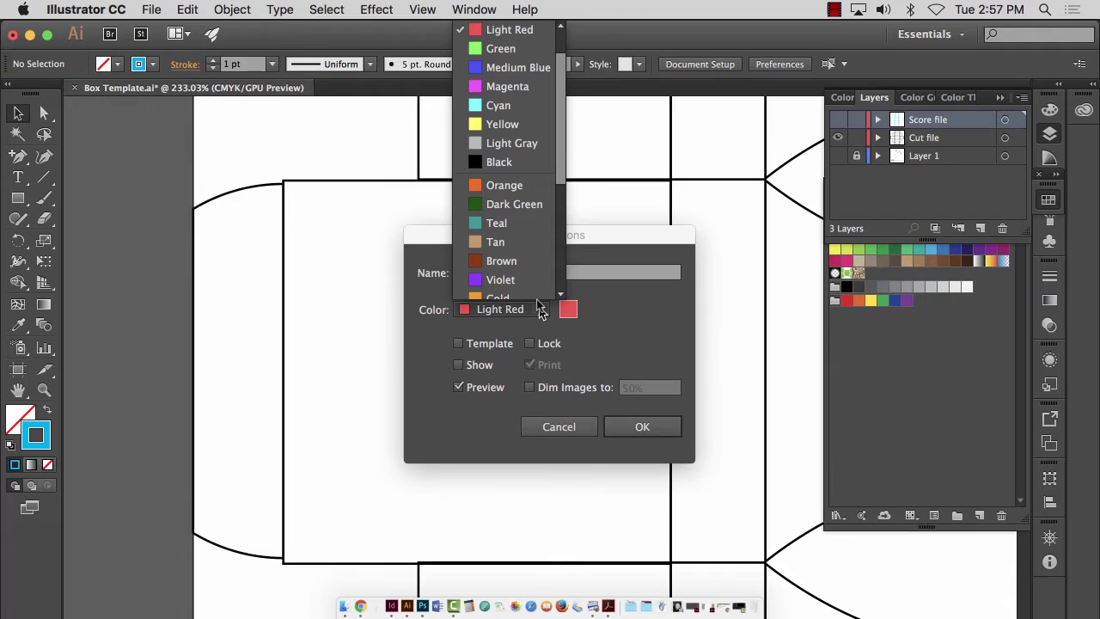
left_click(518, 232)
left_click(660, 429)
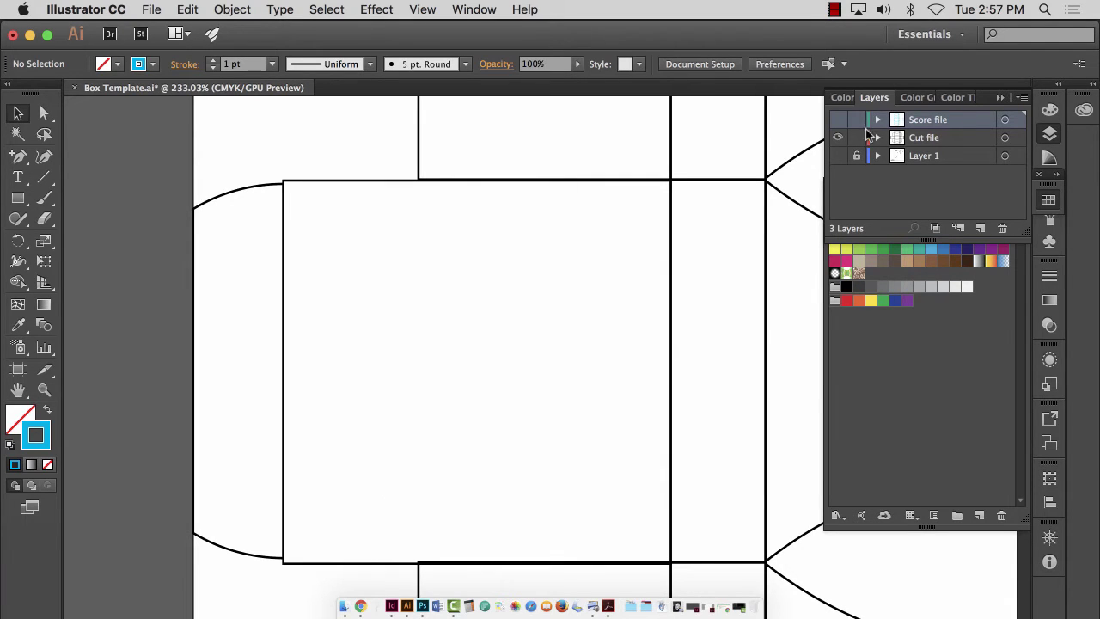
left_click(837, 121)
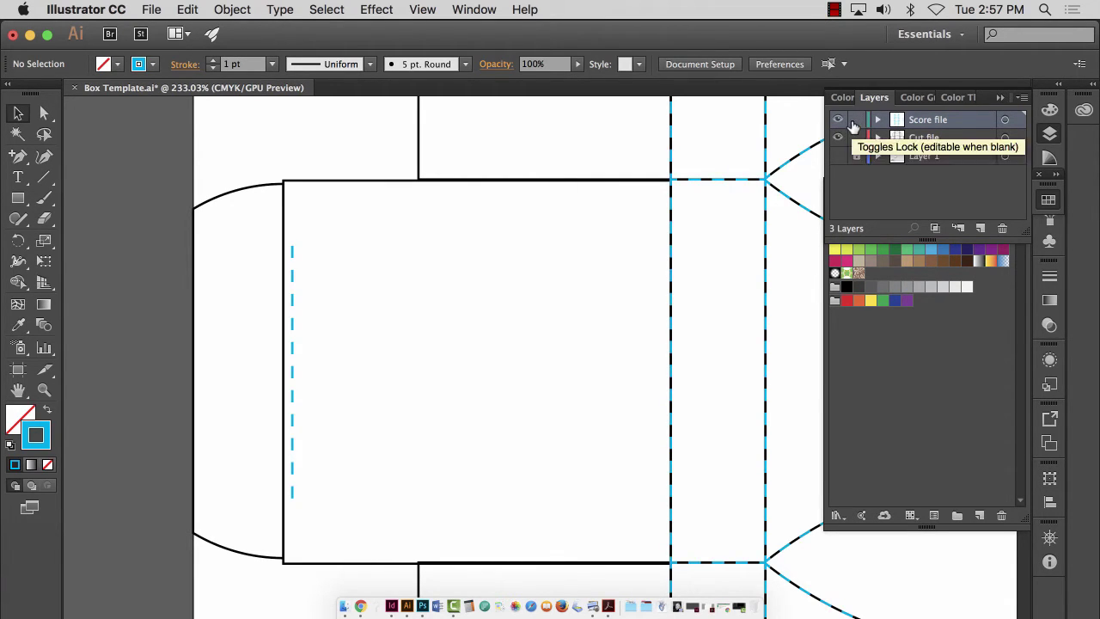
- Move the dashed fold line in the left square panel from the Score file layer to the Cut file layer
left_click(44, 389)
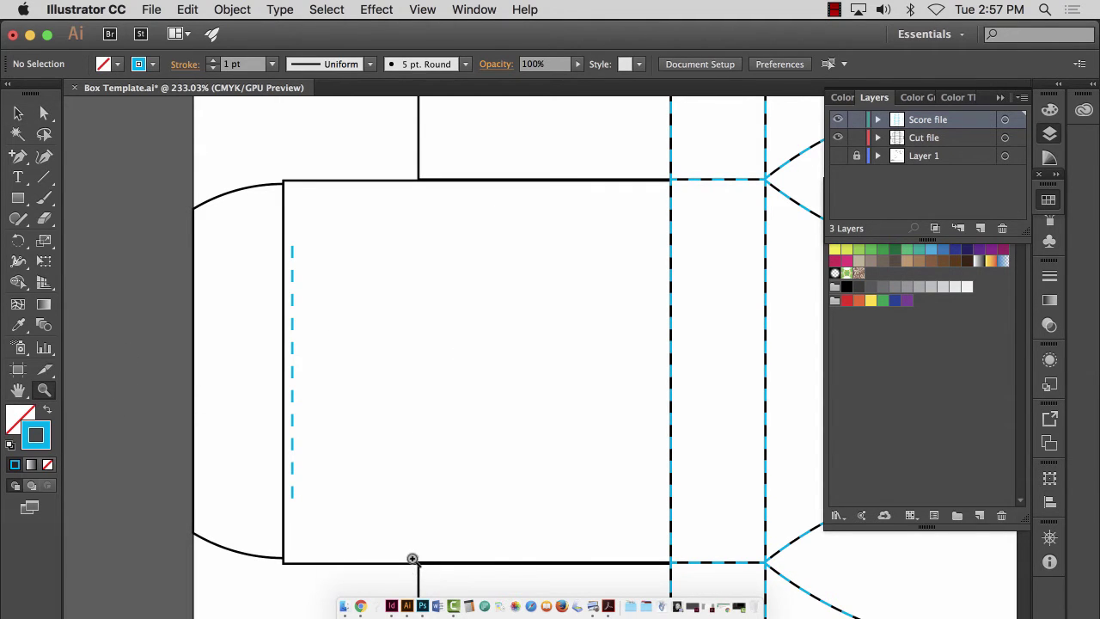
left_click_drag(410, 560, 456, 513)
left_click(17, 114)
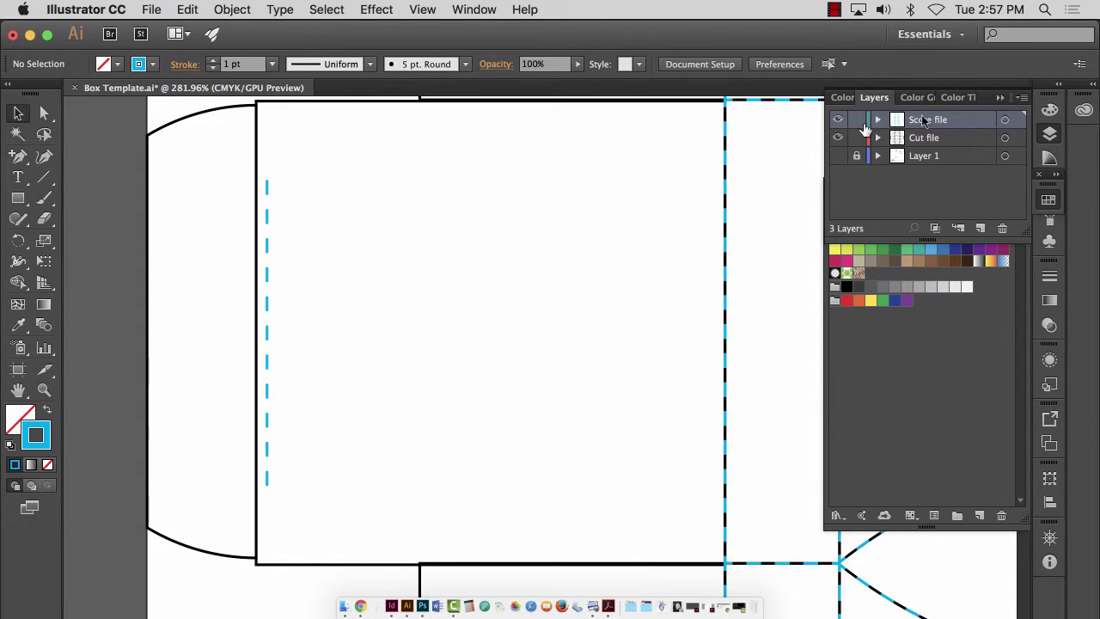
left_click(266, 278)
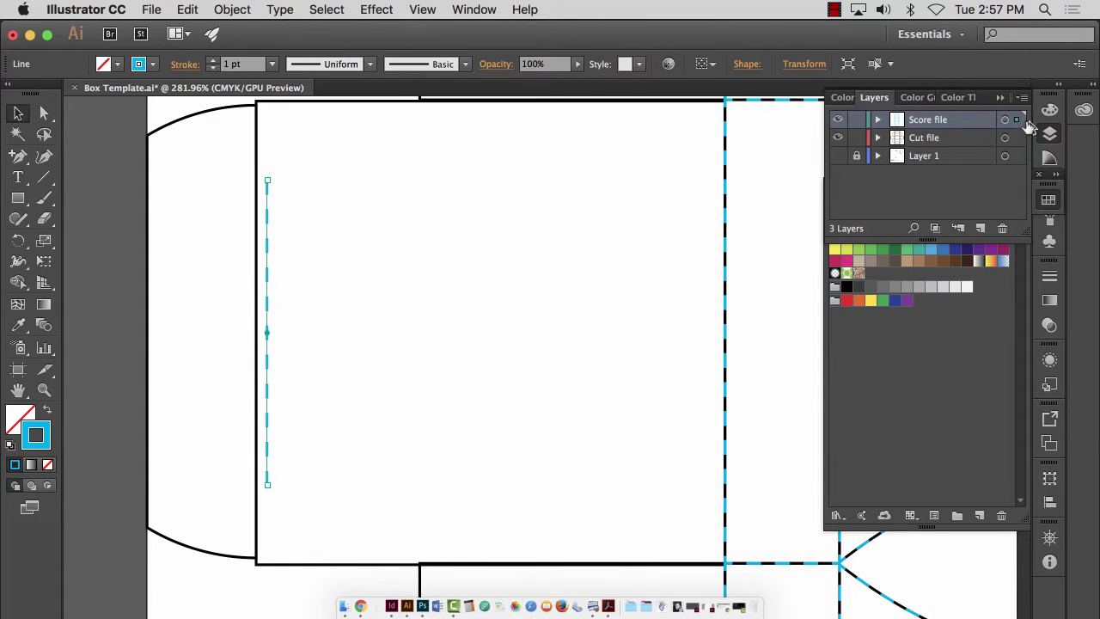
left_click_drag(1019, 139, 1018, 138)
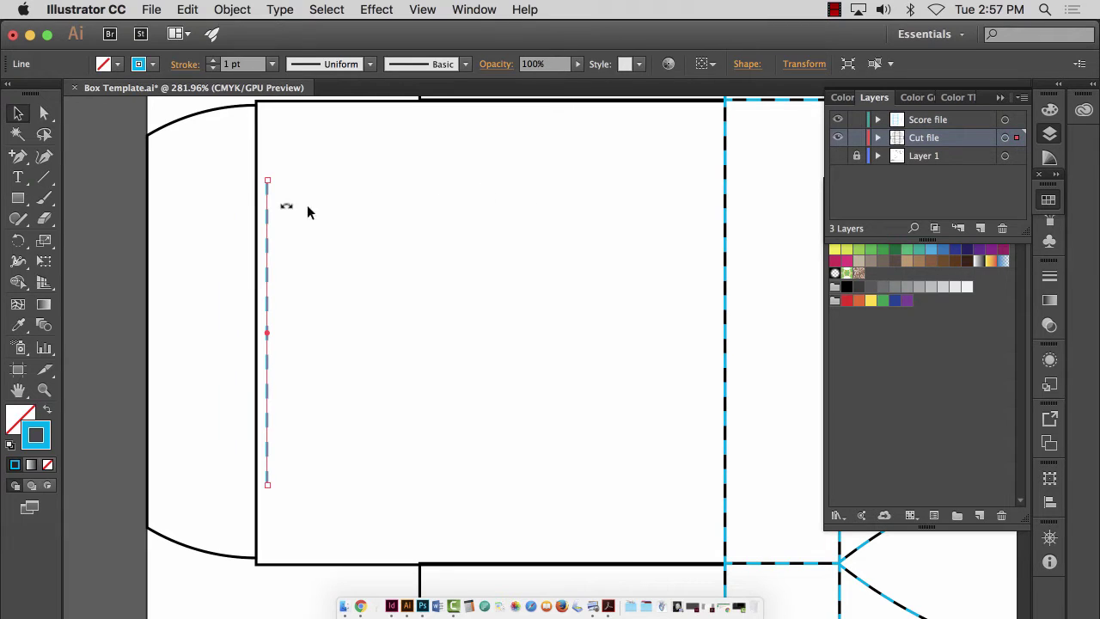
- Add the left square panel's rectangle to the fold line selection and choose Align to Selection as the alignment reference
left_click(457, 102, "shift")
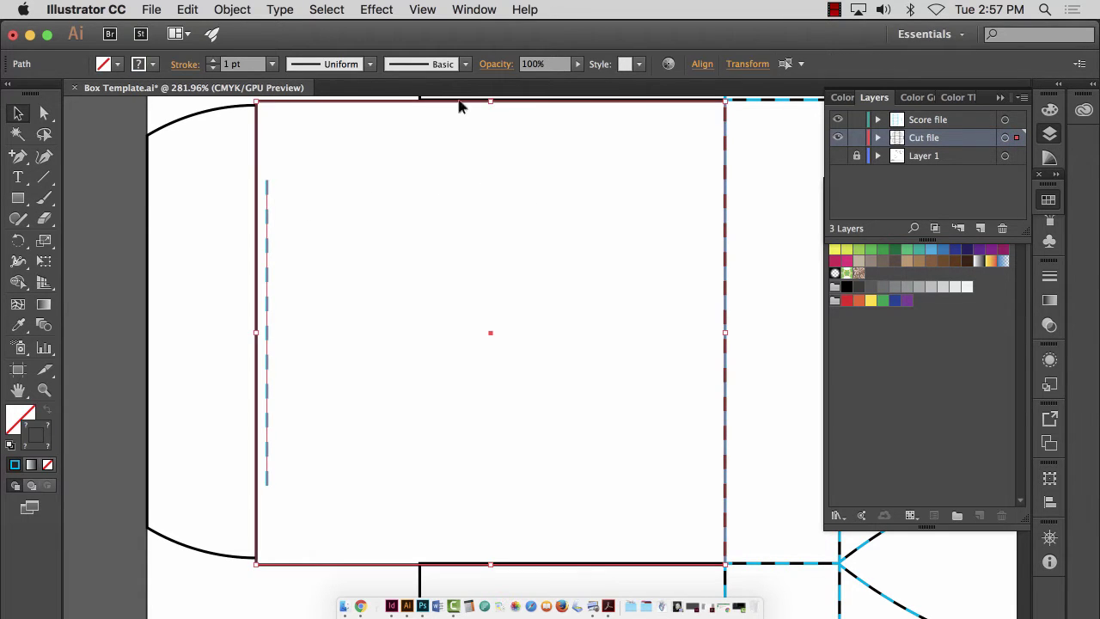
left_click(702, 63)
left_click(686, 212)
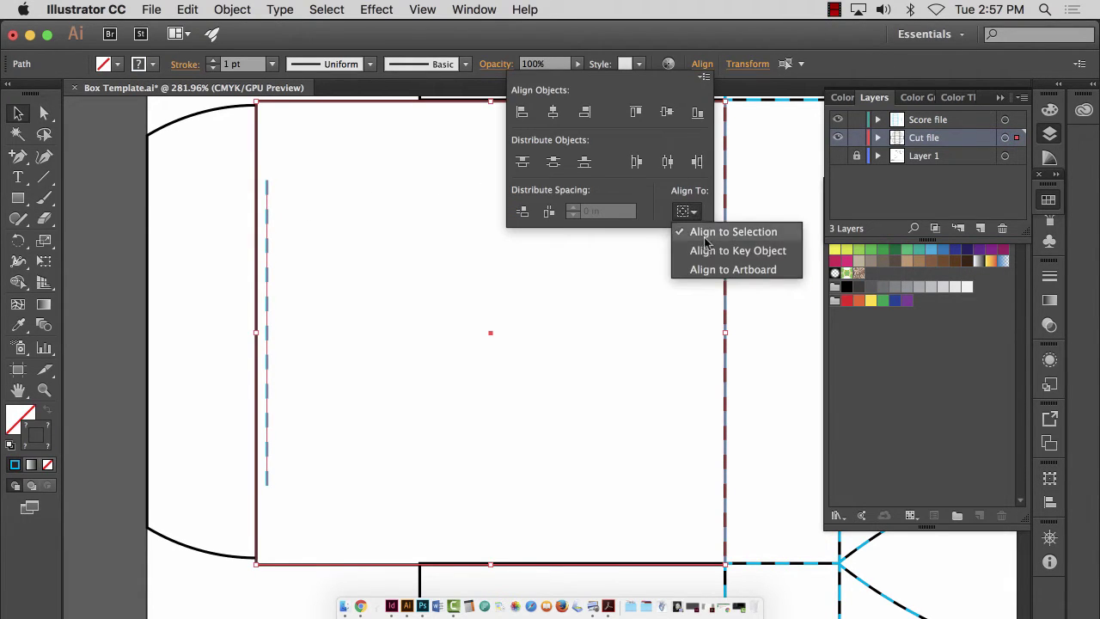
left_click(707, 230)
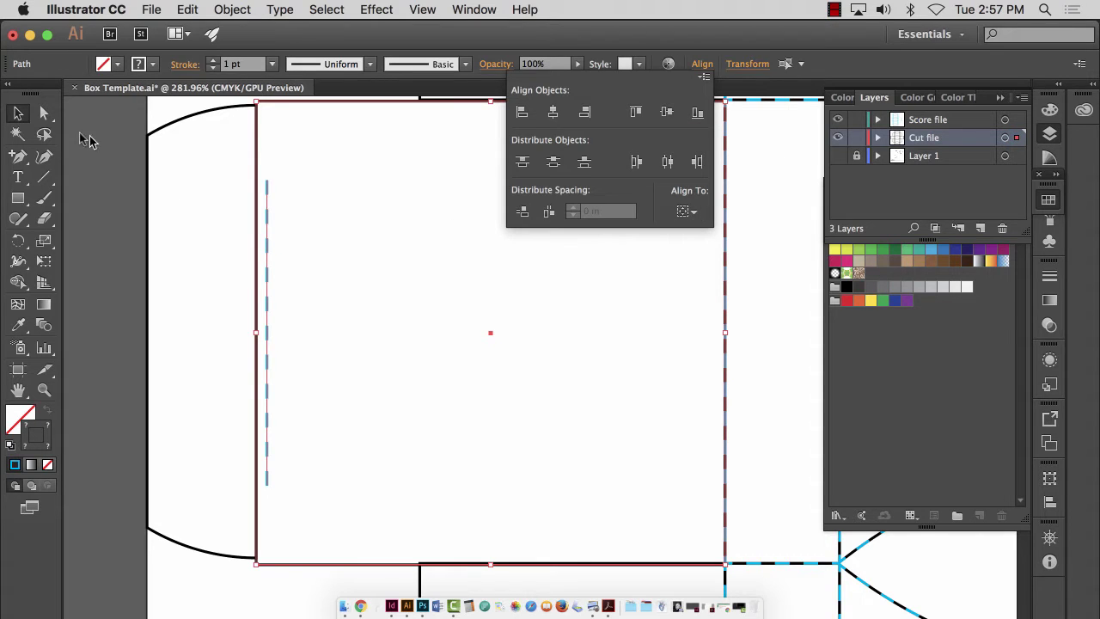
- Move the left square panel's rectangle and its fold line up slightly so the upper edge overlaps the adjoining flap's cut line
left_click(18, 114)
left_click(44, 389)
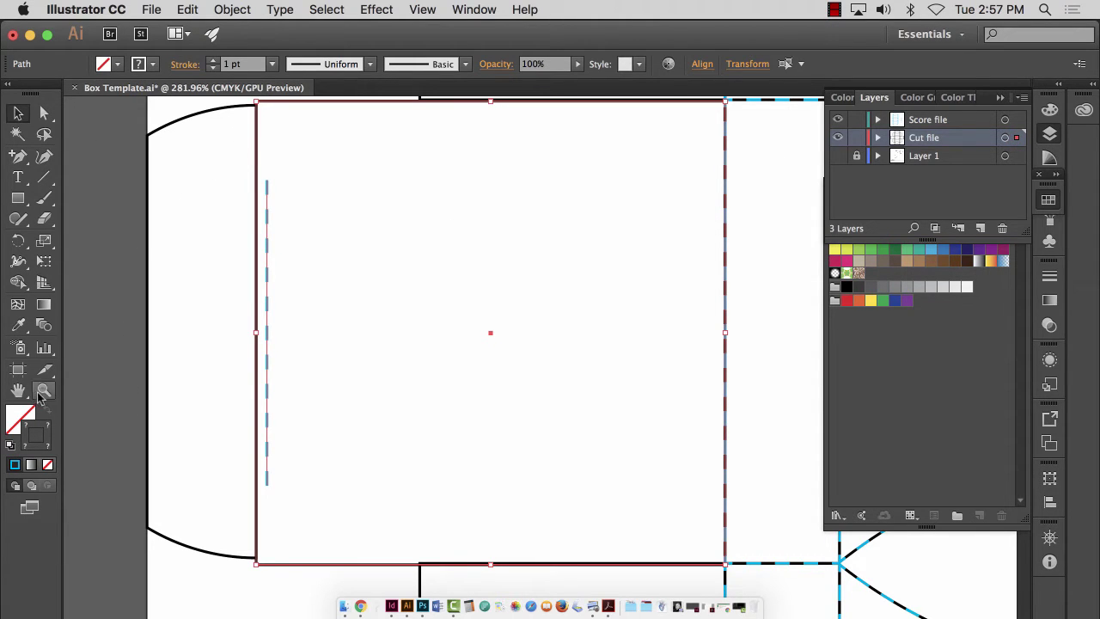
left_click_drag(441, 127, 507, 406)
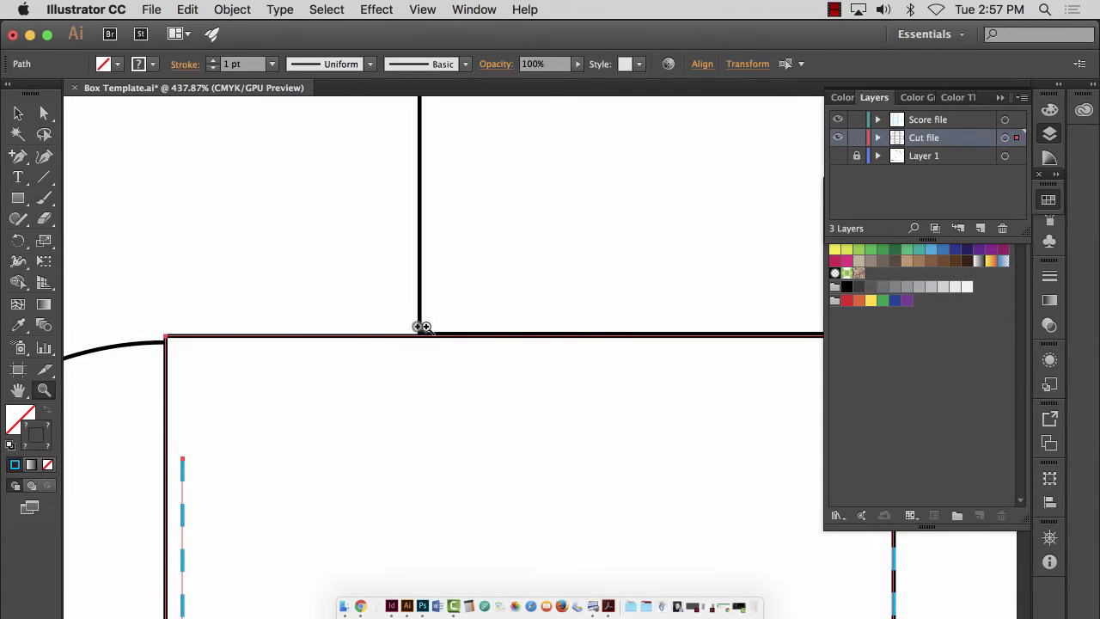
left_click_drag(420, 328, 700, 481)
key("v")
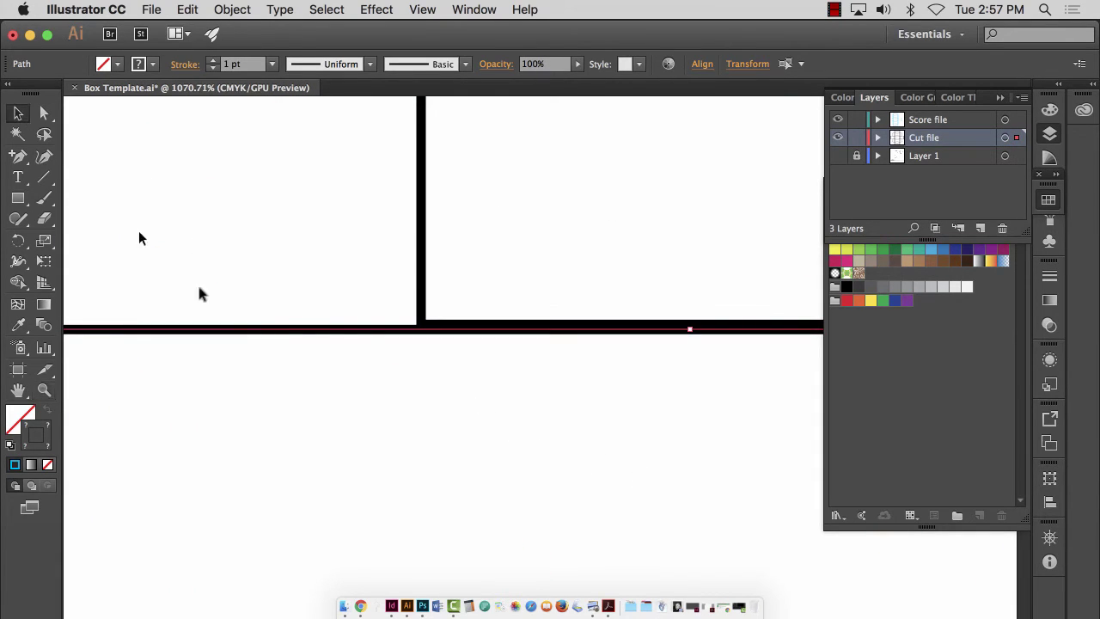
left_click_drag(365, 329, 369, 325)
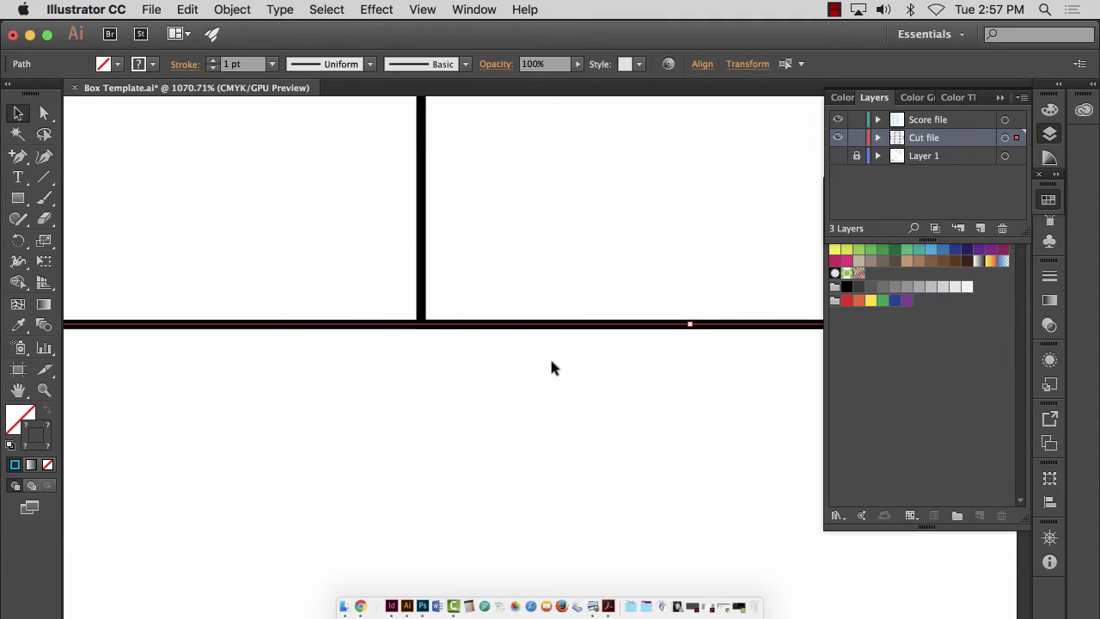
key("super+0")
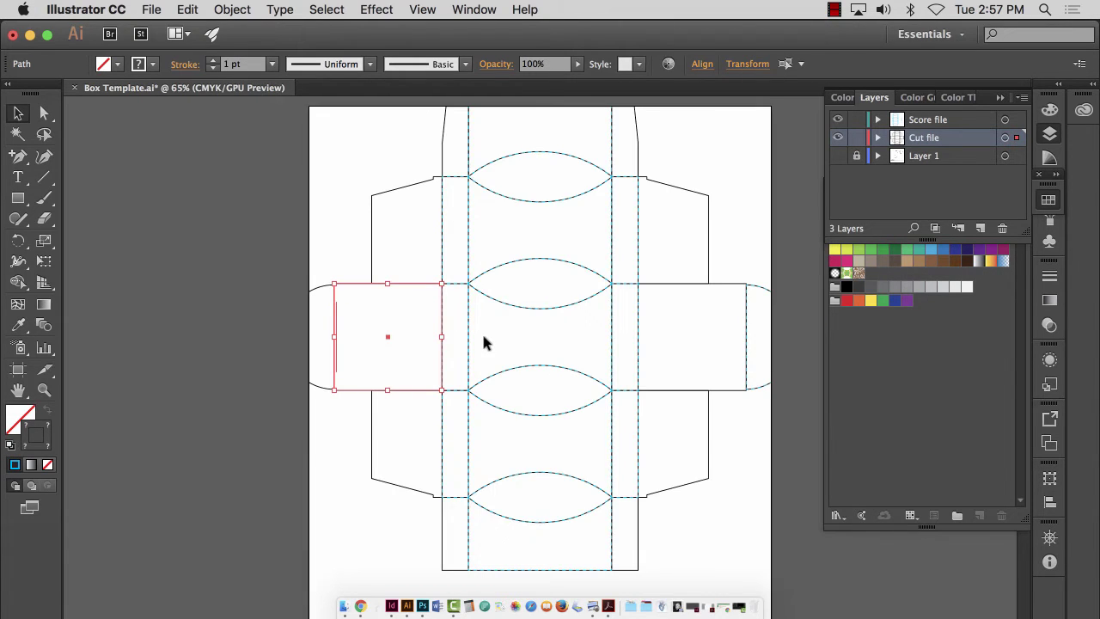
- Return the left panel's dashed fold line from the Cut file layer to the Score file layer and deselect it
left_click(44, 389)
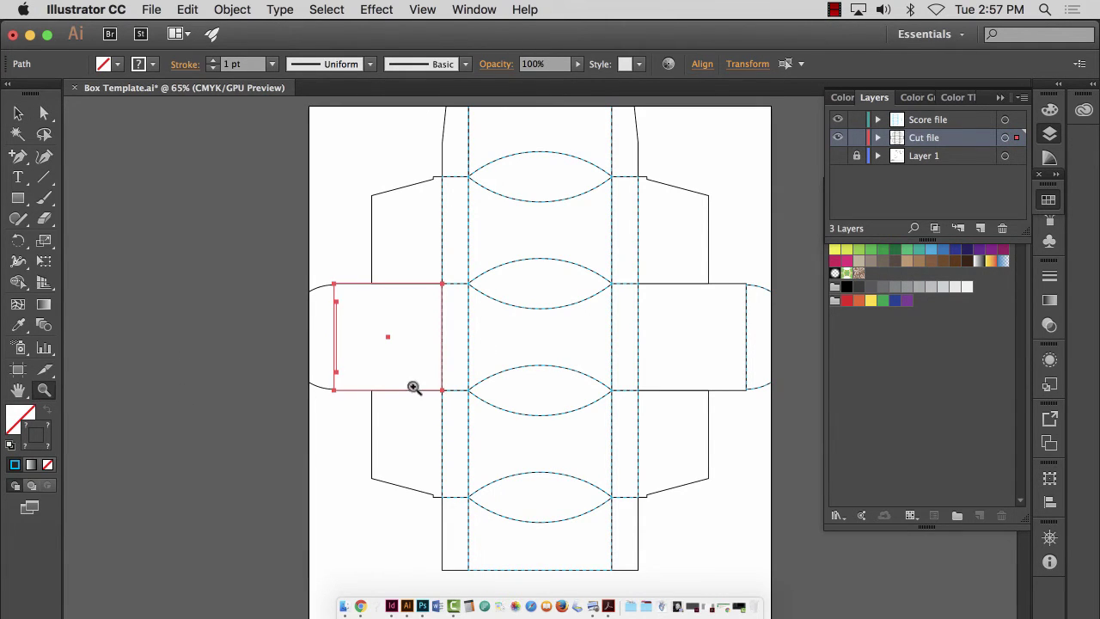
left_click_drag(421, 428, 573, 452)
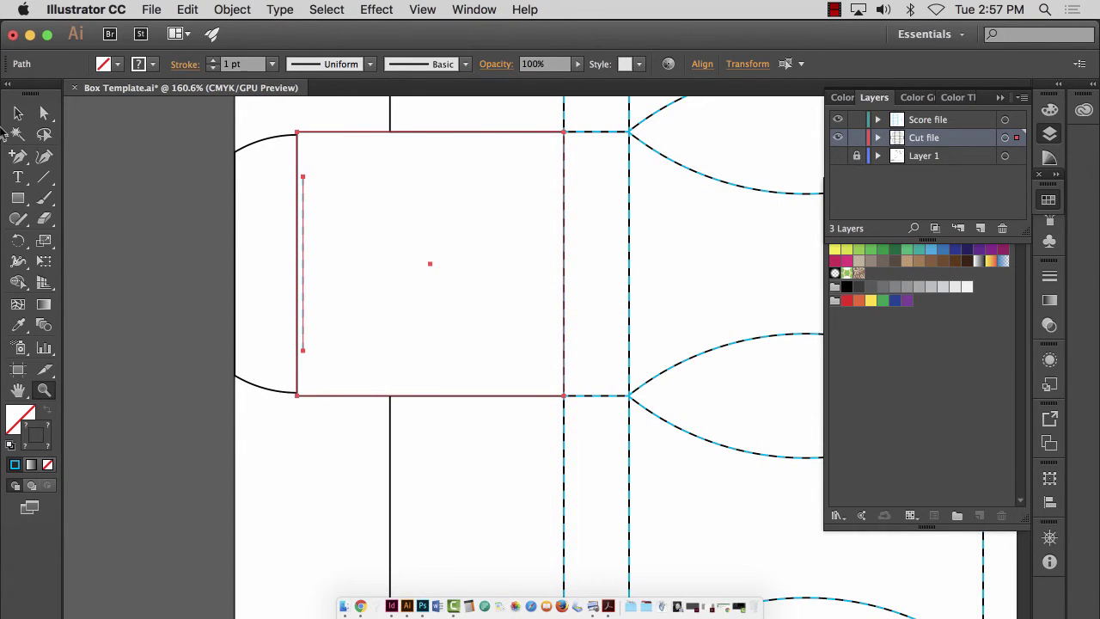
key("v")
left_click(288, 116)
left_click(304, 207)
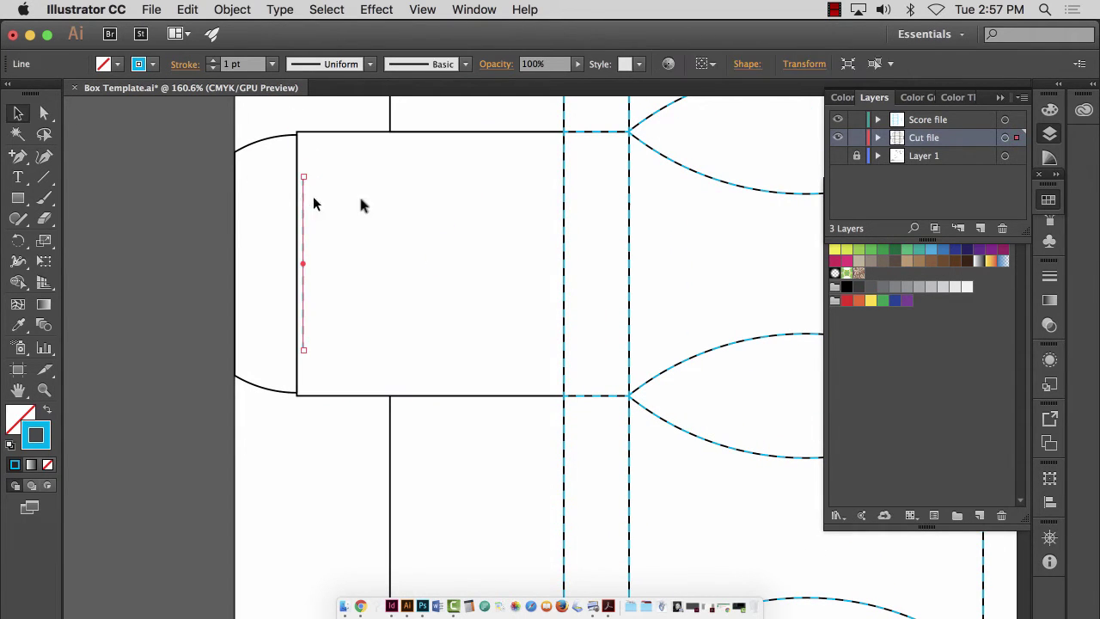
left_click_drag(1017, 140, 1017, 120)
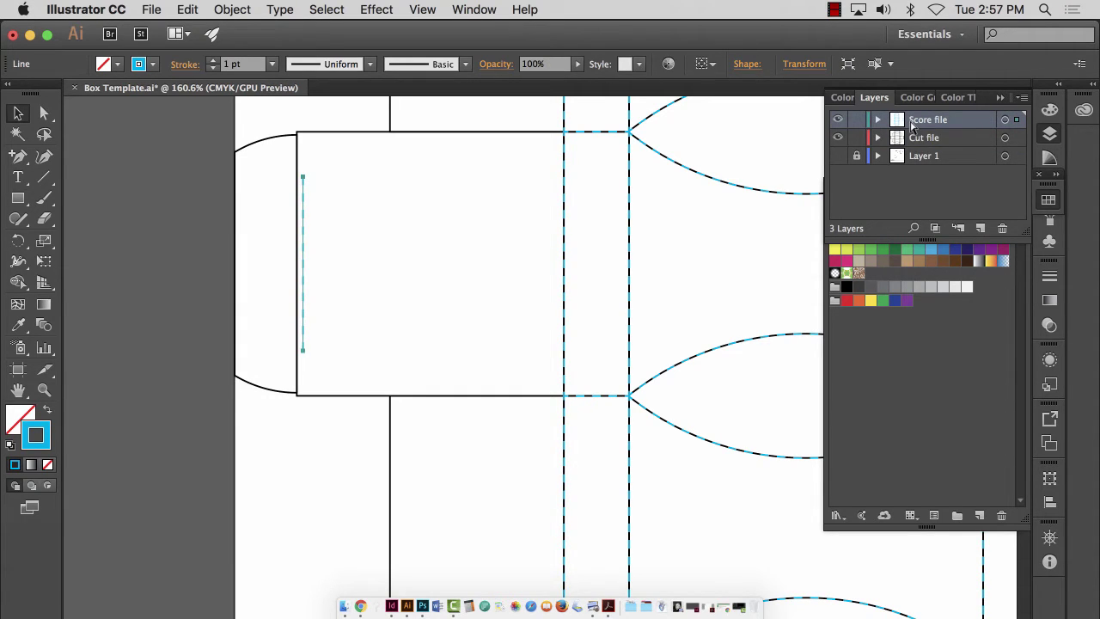
key("super+0")
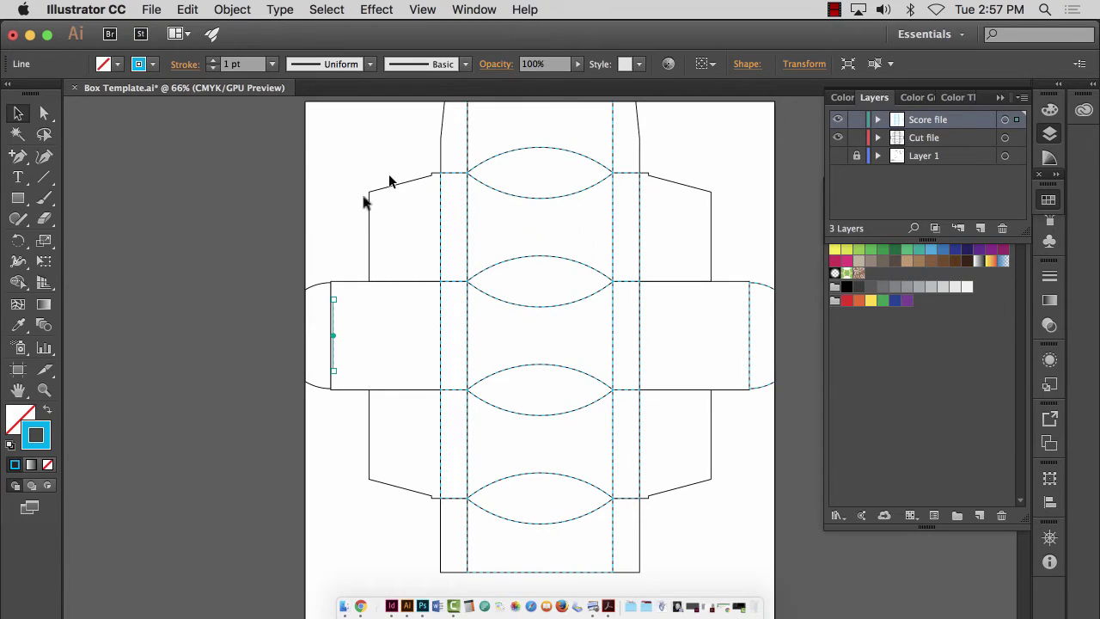
left_click(363, 470)
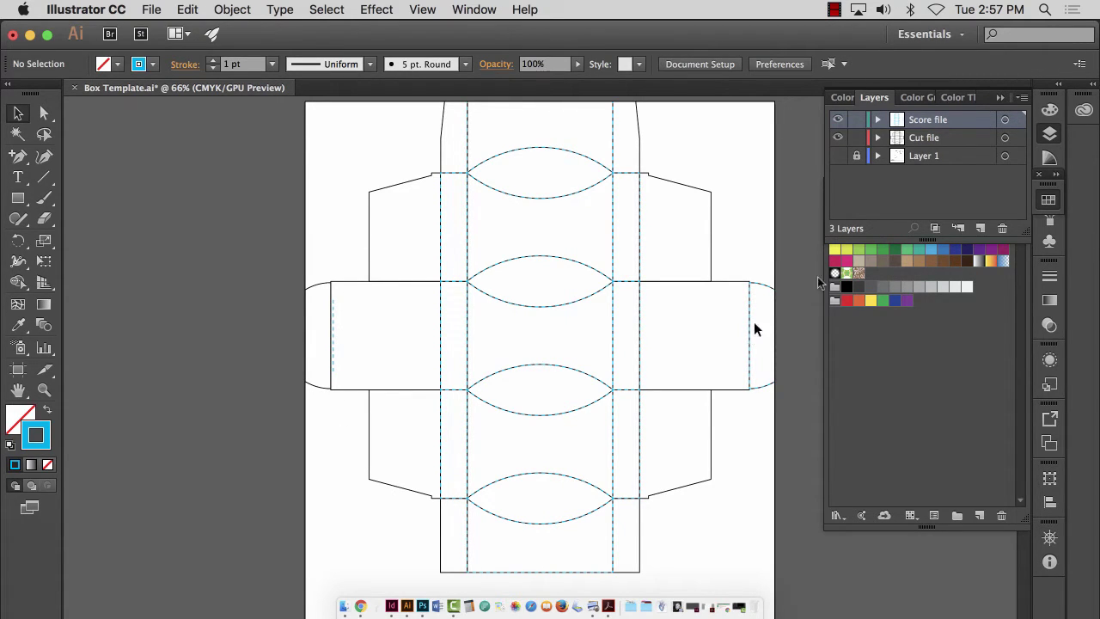
- Move the left square panel's dashed fold line from the Score file layer to the Cut file layer and hide the Score file layer
left_click(334, 330)
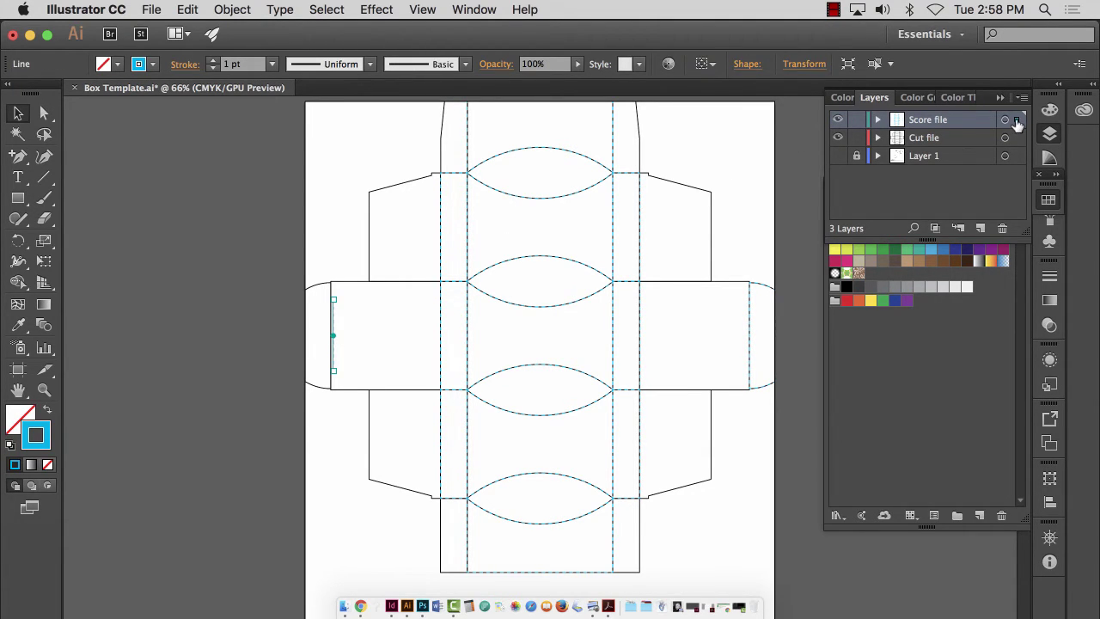
left_click_drag(1016, 125, 1016, 137)
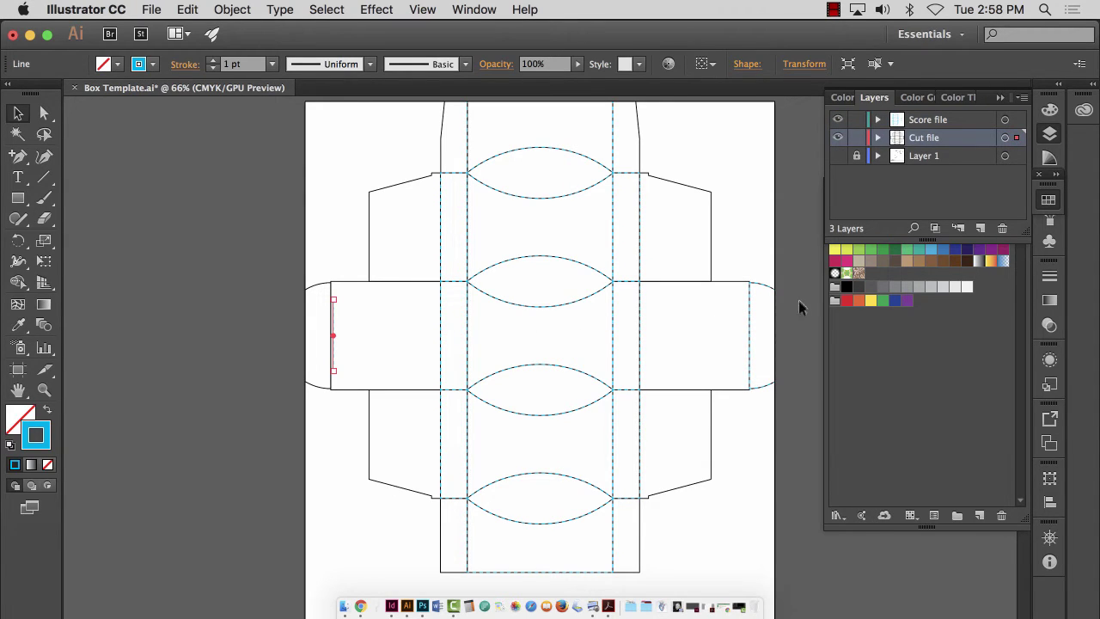
left_click_drag(680, 337, 680, 337)
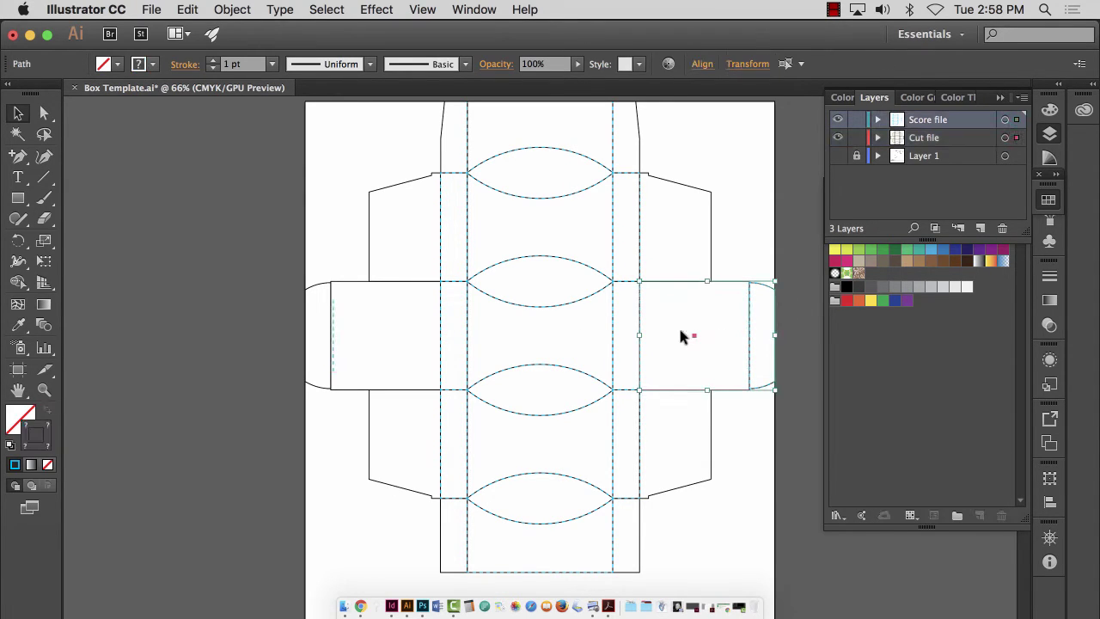
left_click(837, 120)
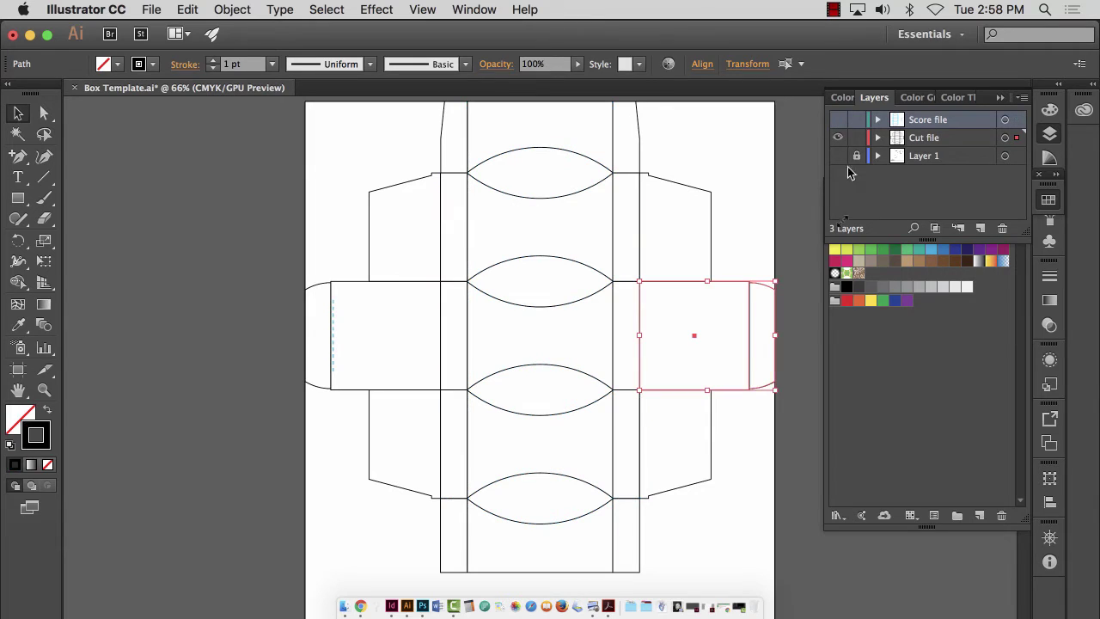
- Delete the right square panel together with its tuck flap from the Cut file layer
left_click(797, 324)
left_click_drag(705, 339, 703, 335)
key("Delete")
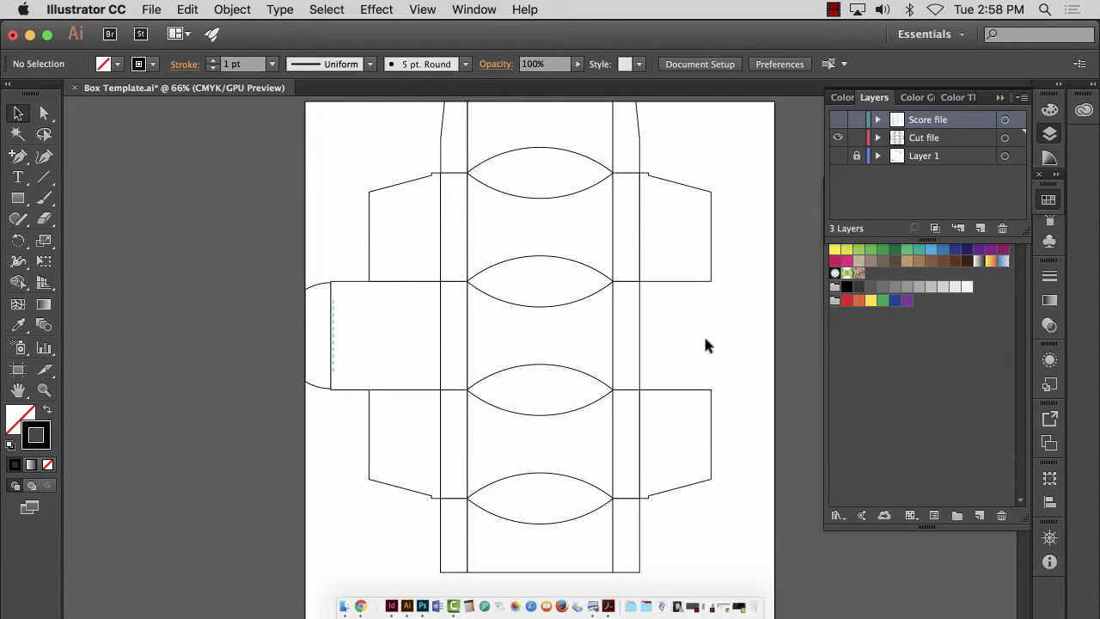
- Duplicate the left square panel with its tuck flap and fold line onto the right side, and reflect the copy across the vertical axis
left_click(384, 345)
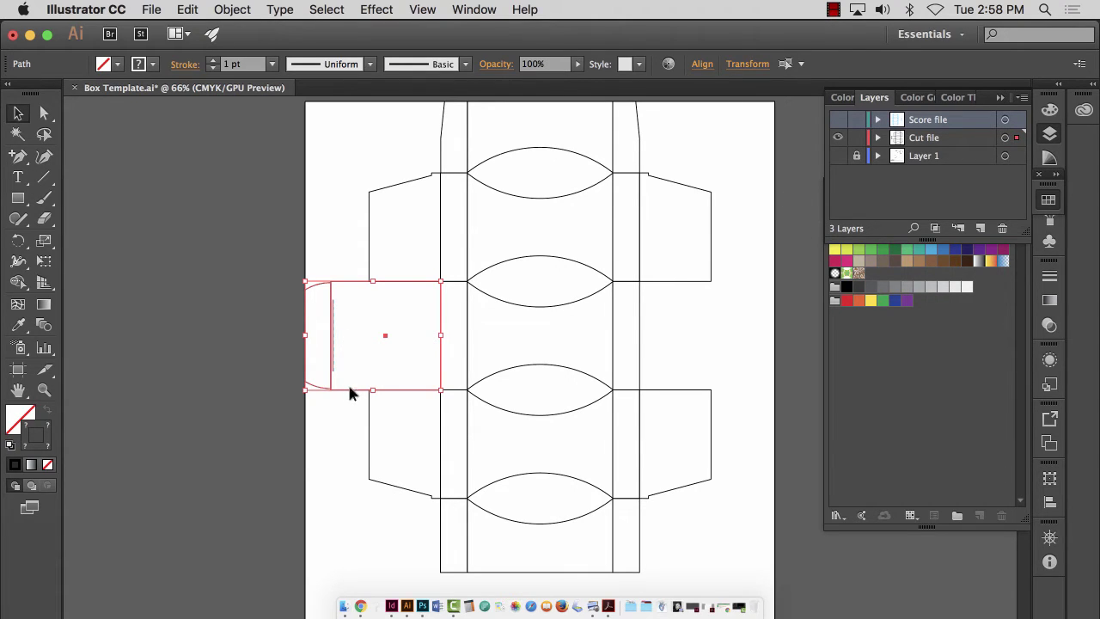
left_click_drag(349, 393, 684, 391)
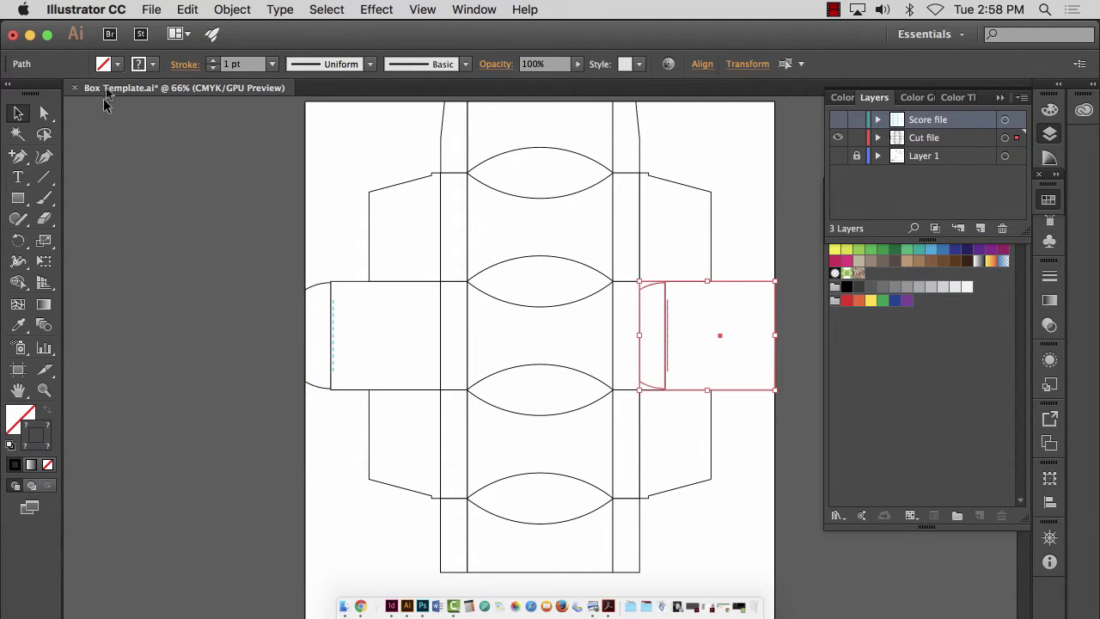
left_click(232, 9)
mouse_move(249, 31)
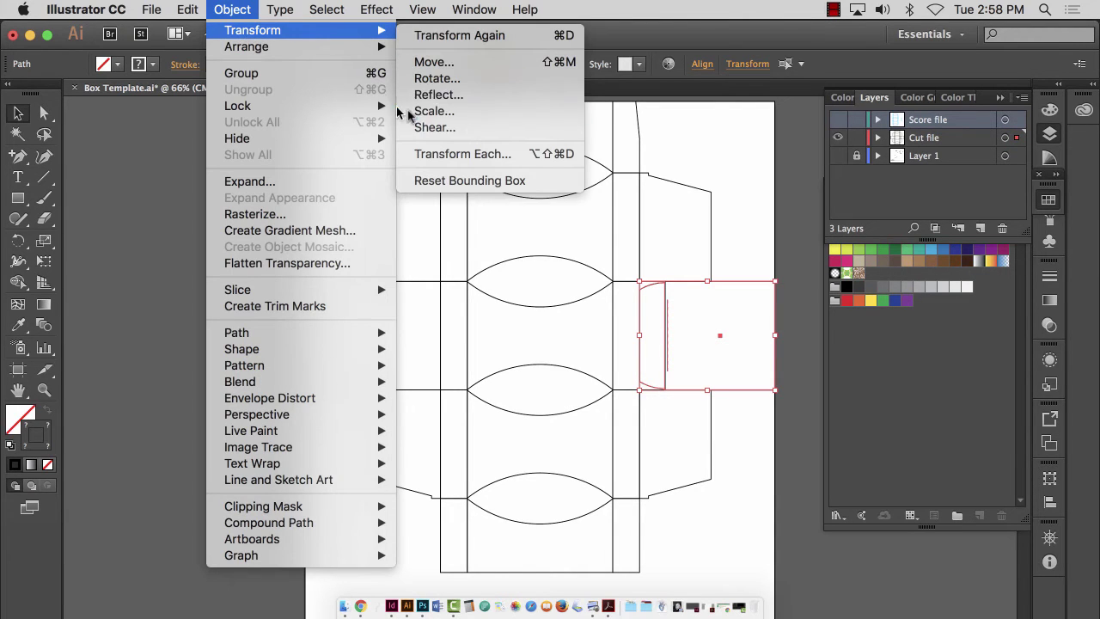
left_click(438, 95)
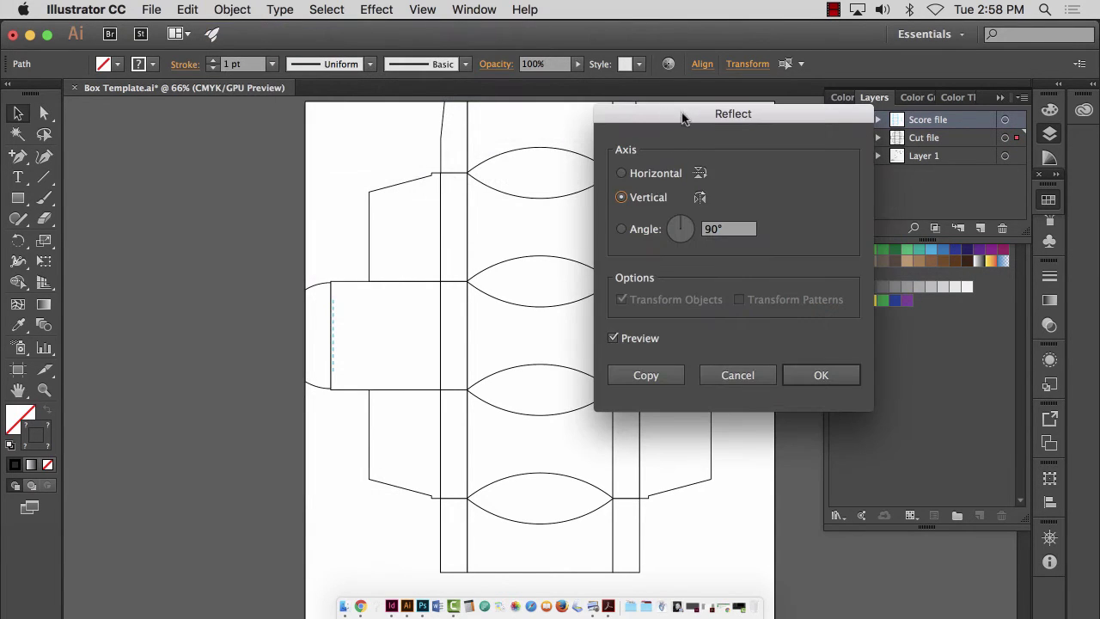
left_click_drag(682, 118, 188, 139)
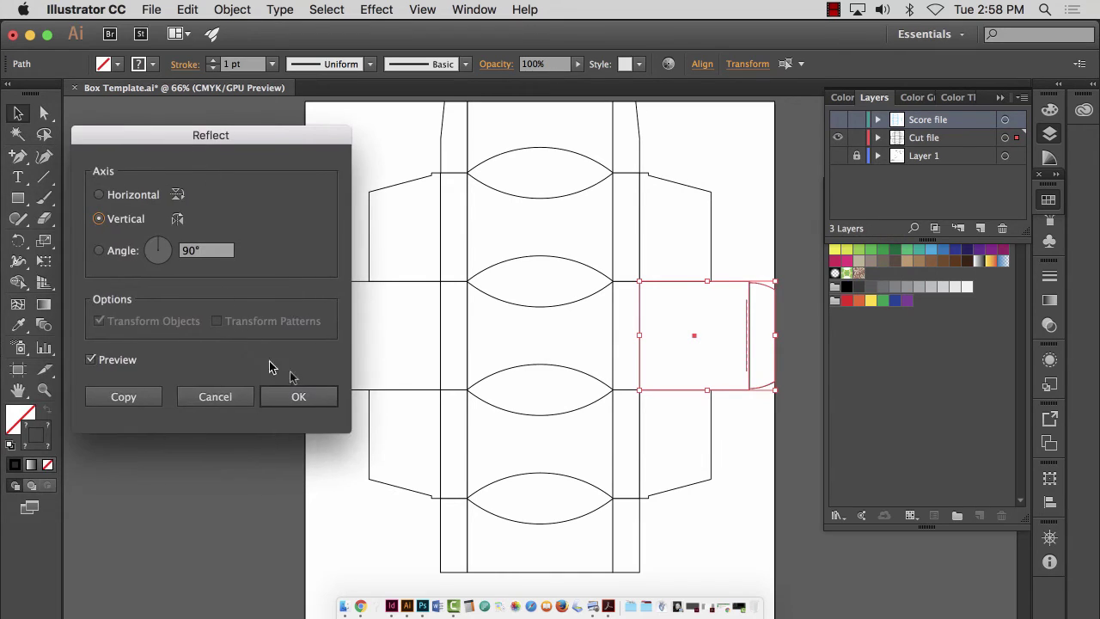
left_click(298, 396)
left_click(537, 244)
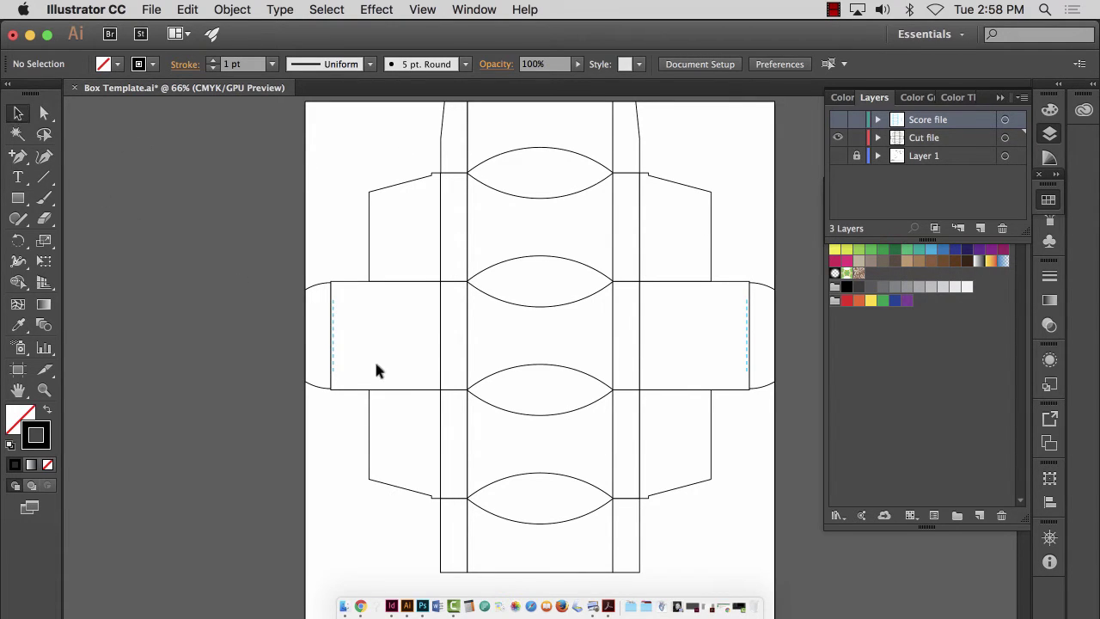
- Select the dashed fold lines of both square panels and move them from the Cut file layer to the Score file layer
left_click(334, 339)
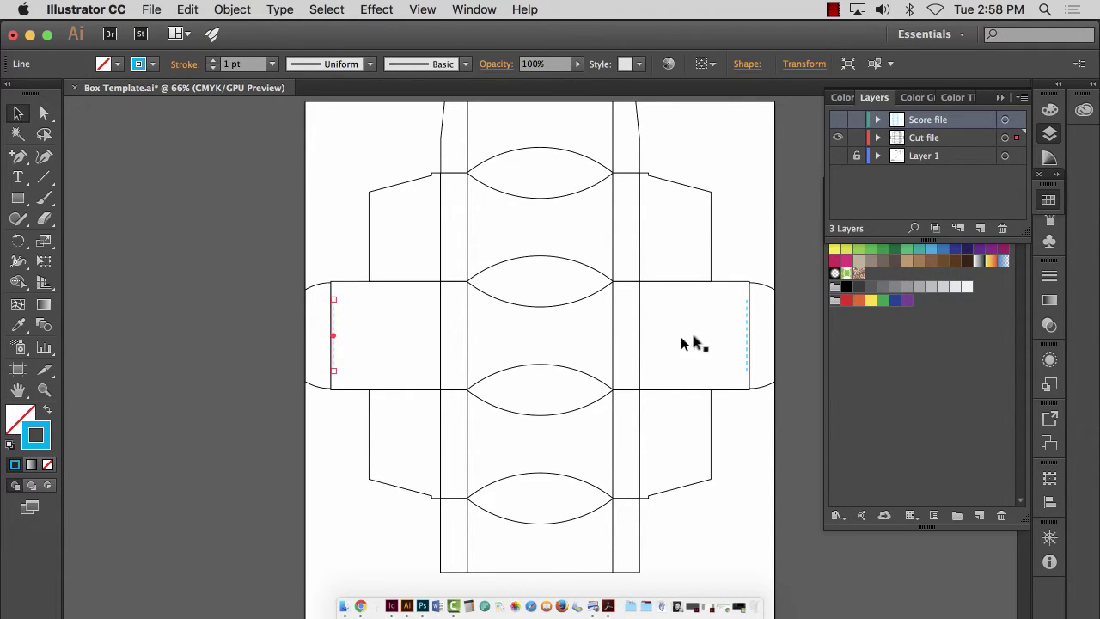
left_click(747, 333, "shift")
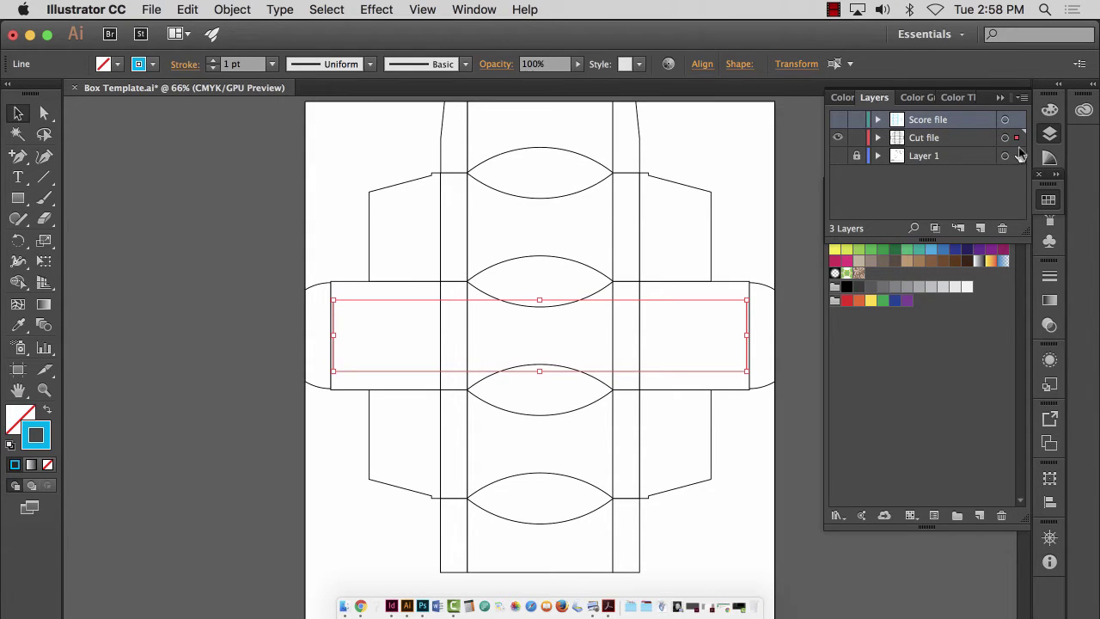
left_click(836, 119)
left_click(836, 119)
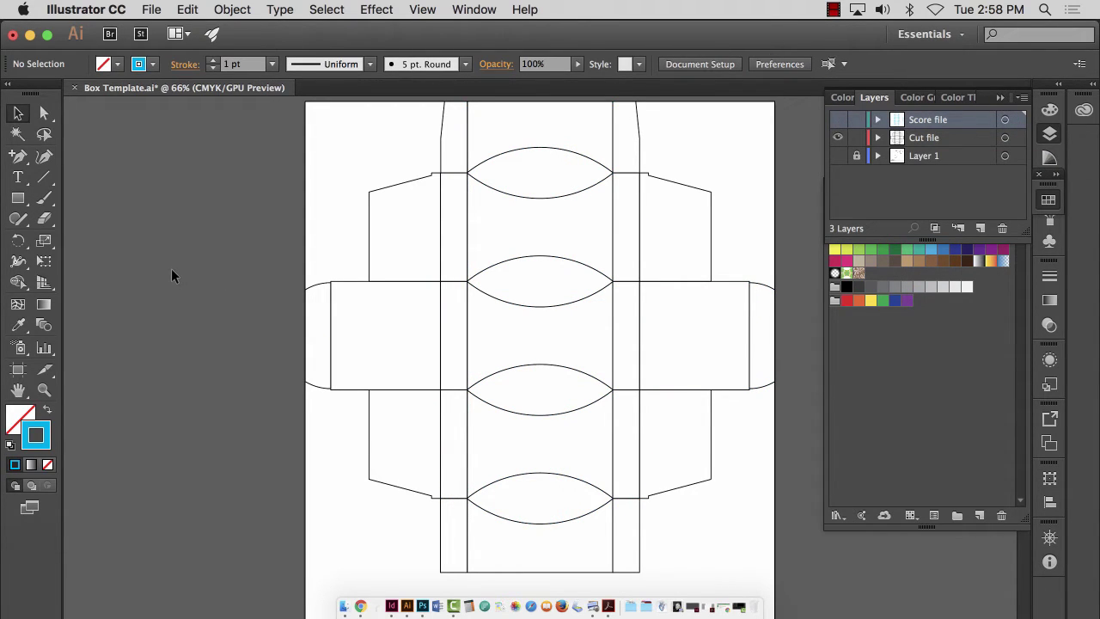
- Show only Layer 1 and examine how the left tuck flap's cut and fold lines meet in the scanned template
left_click(838, 120)
left_click(837, 156)
left_click(838, 137)
left_click(838, 120)
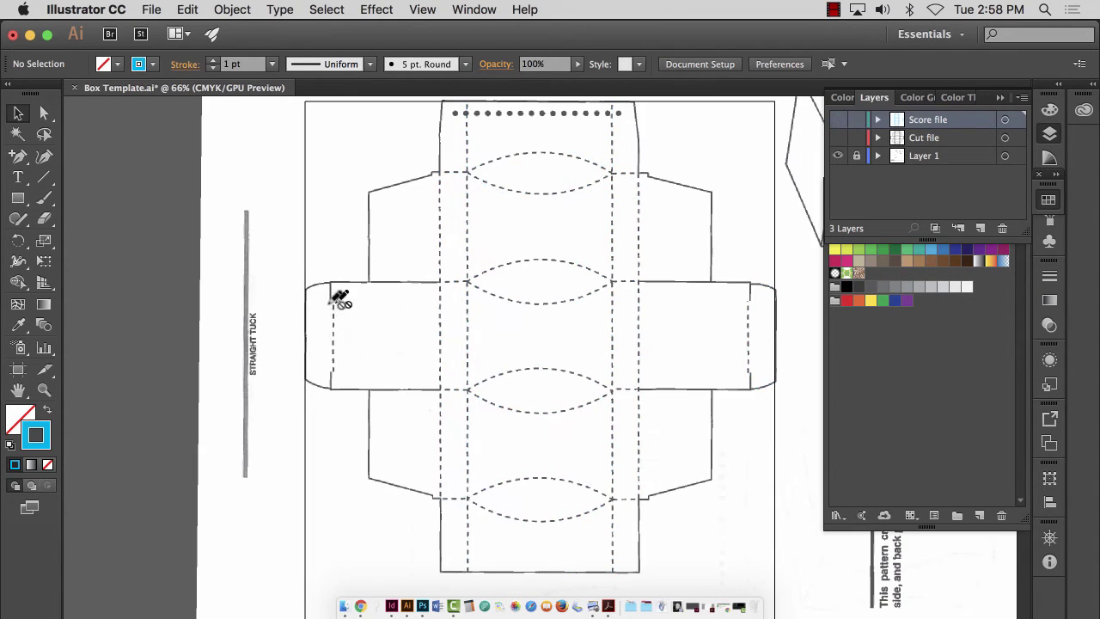
left_click(46, 390)
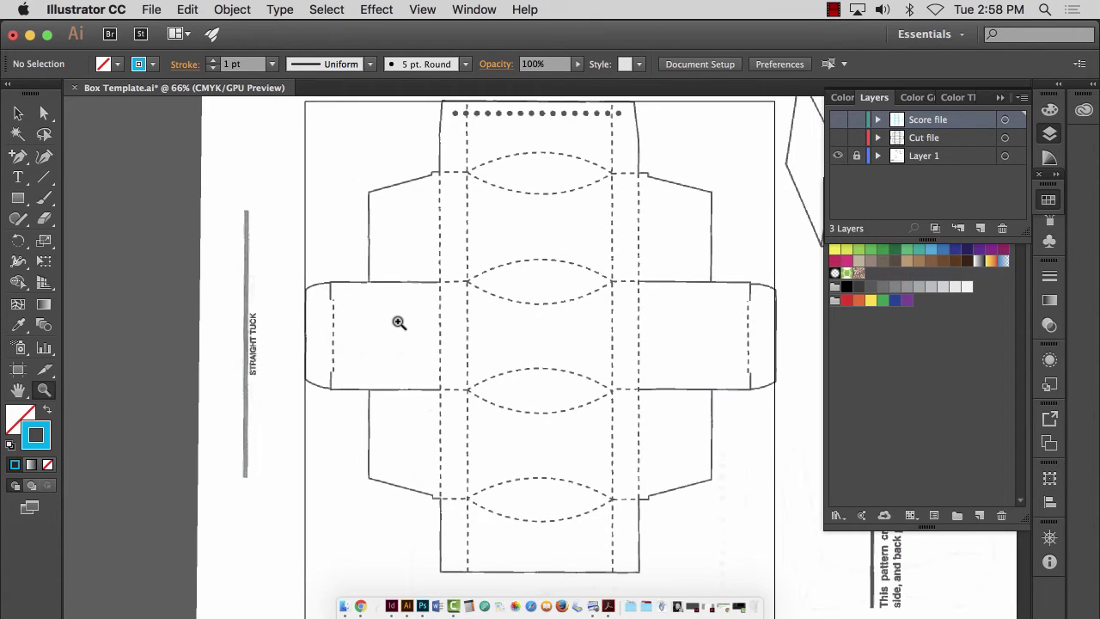
left_click(323, 276)
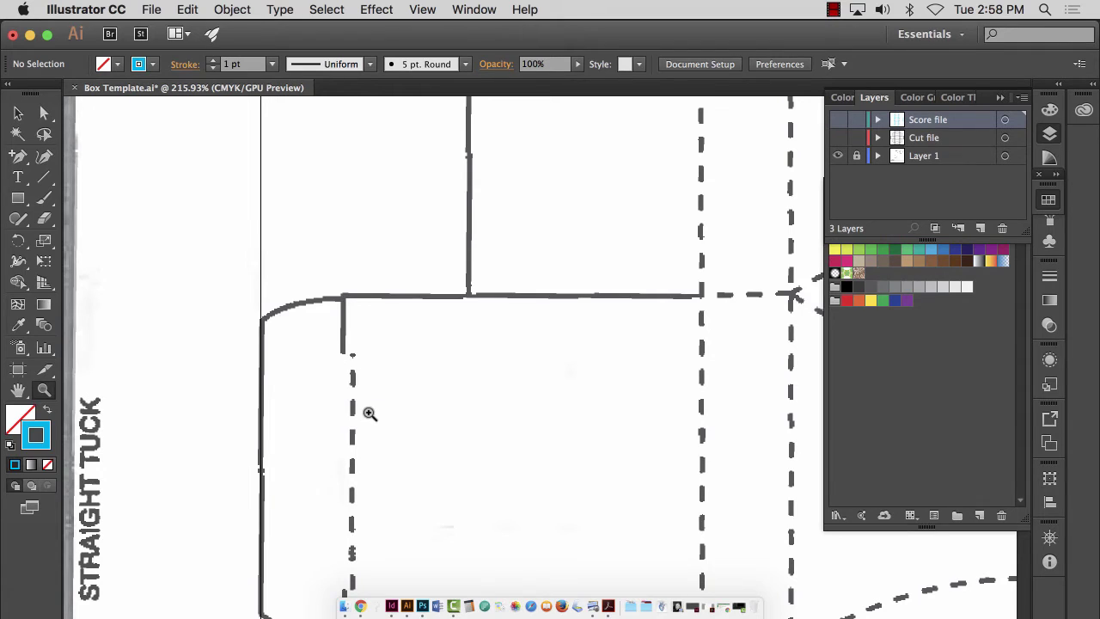
scroll(370, 404, "down", 2)
scroll(370, 404, "down", 1)
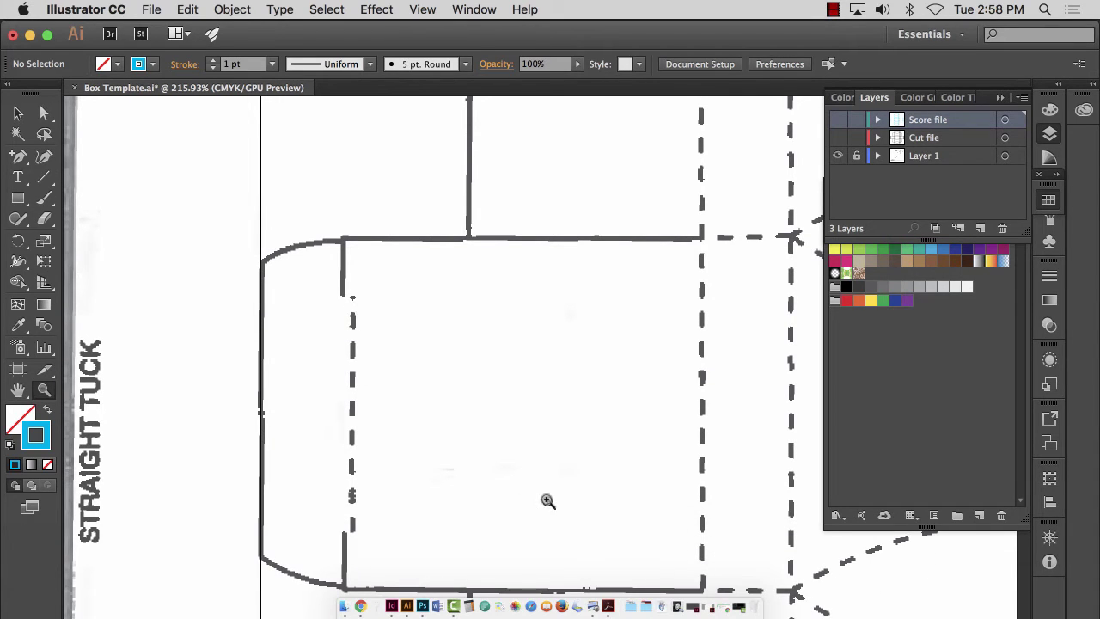
key("n")
key("super+0")
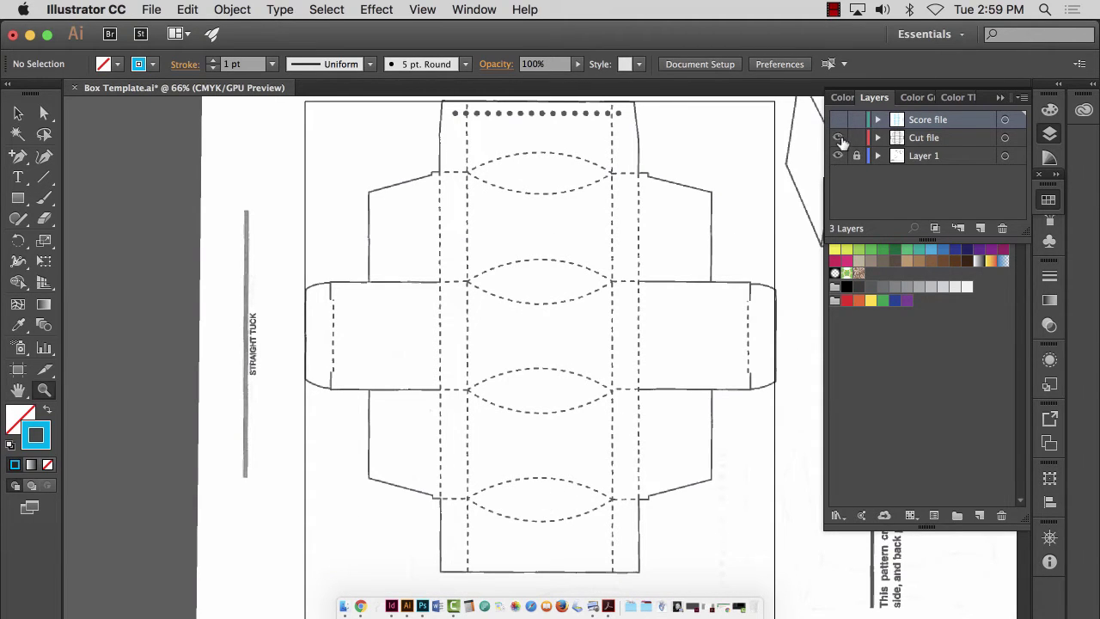
- Show the Cut file and Score file layers over the scanned template for a close view of the left flap's fold line
left_click(838, 138)
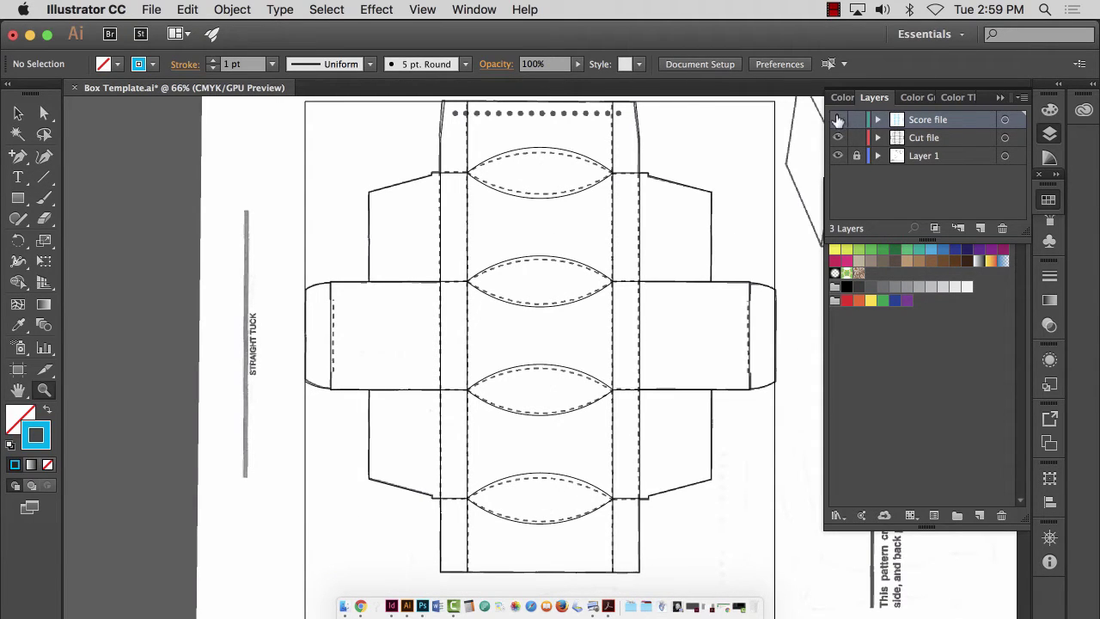
left_click(838, 120)
left_click_drag(326, 364, 729, 458)
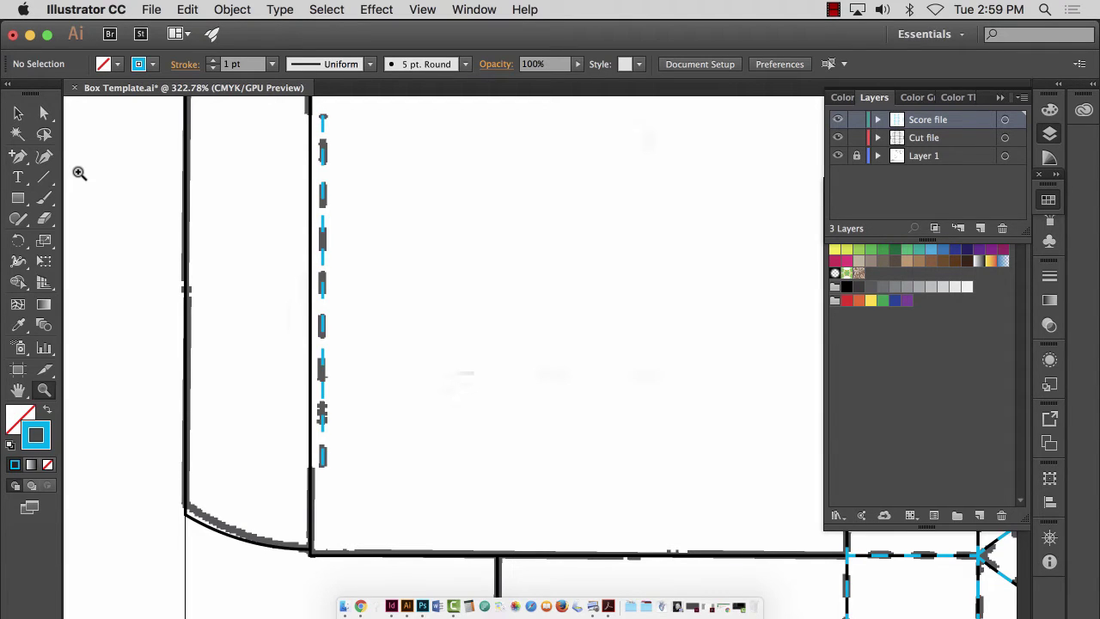
- Hide Layer 1 and draw a narrow rectangle on the Cut file layer, as tall as the left fold line and straddling the adjacent cut line
left_click(17, 112)
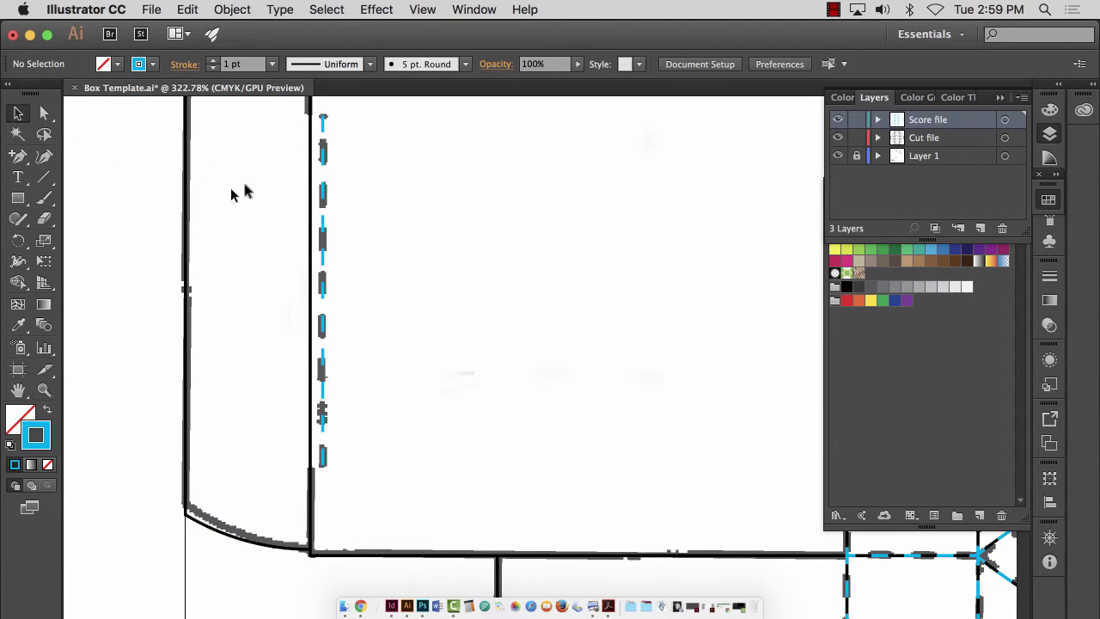
left_click(312, 171)
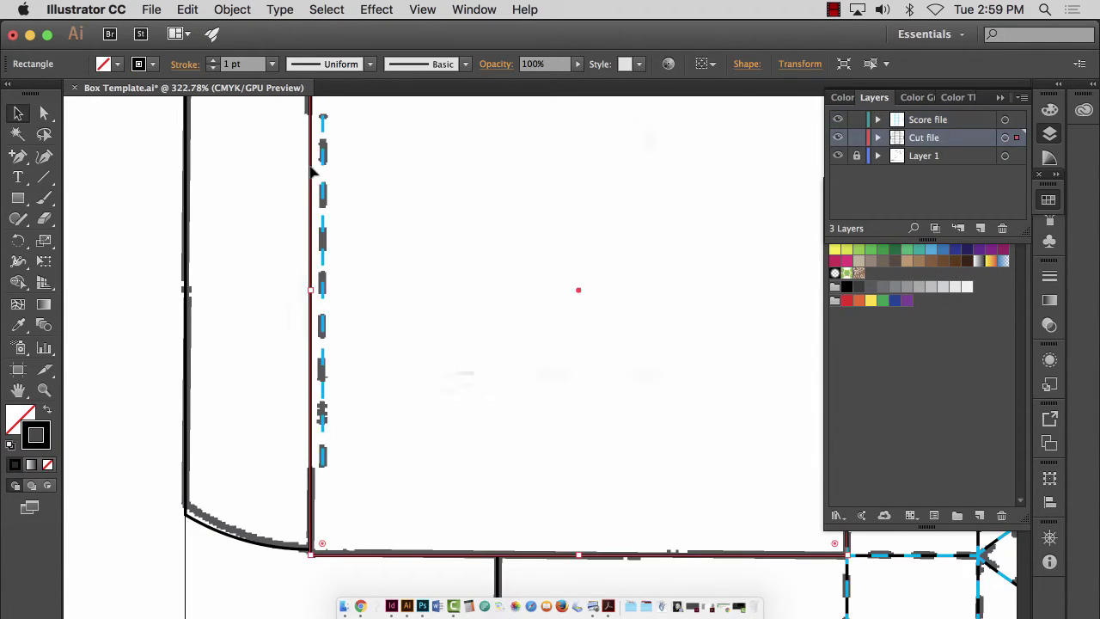
left_click(838, 156)
left_click(837, 156)
left_click(837, 156)
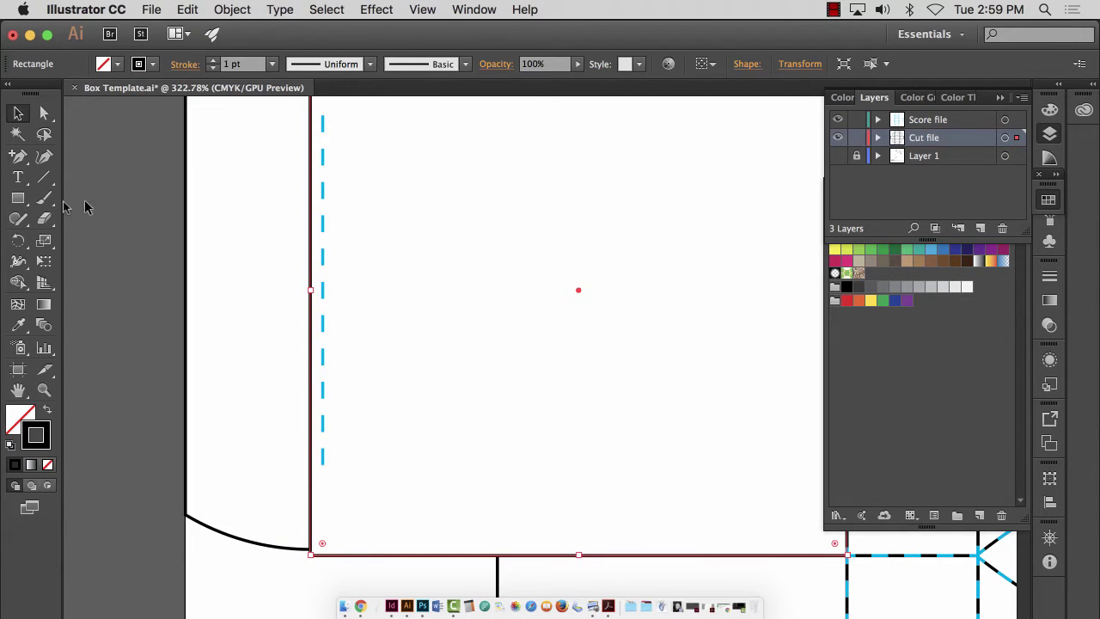
left_click(18, 198)
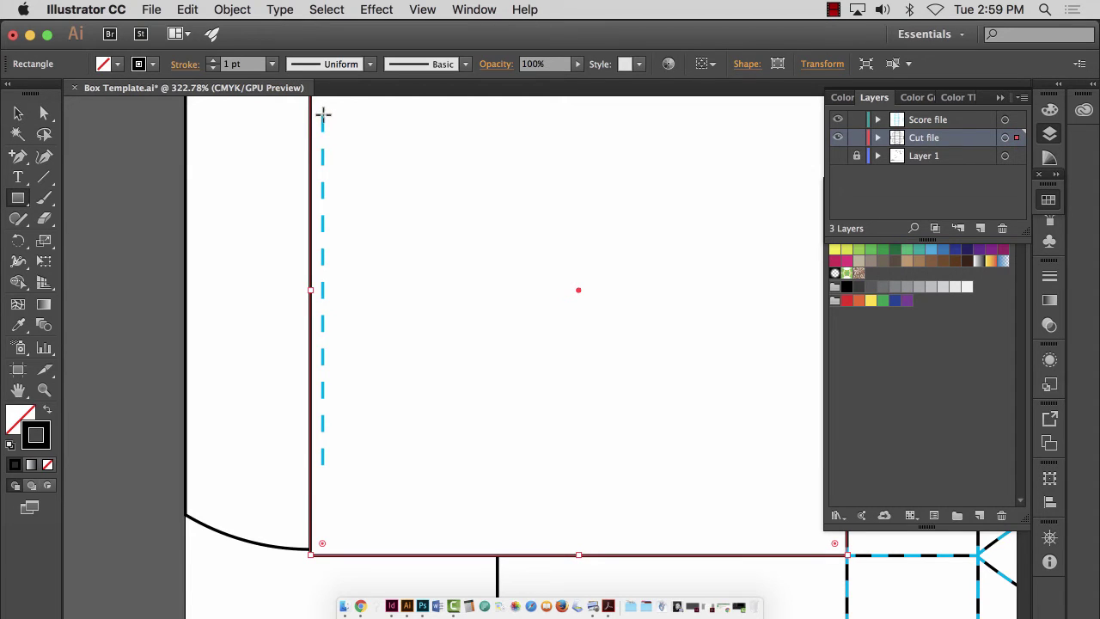
left_click_drag(323, 114, 286, 467)
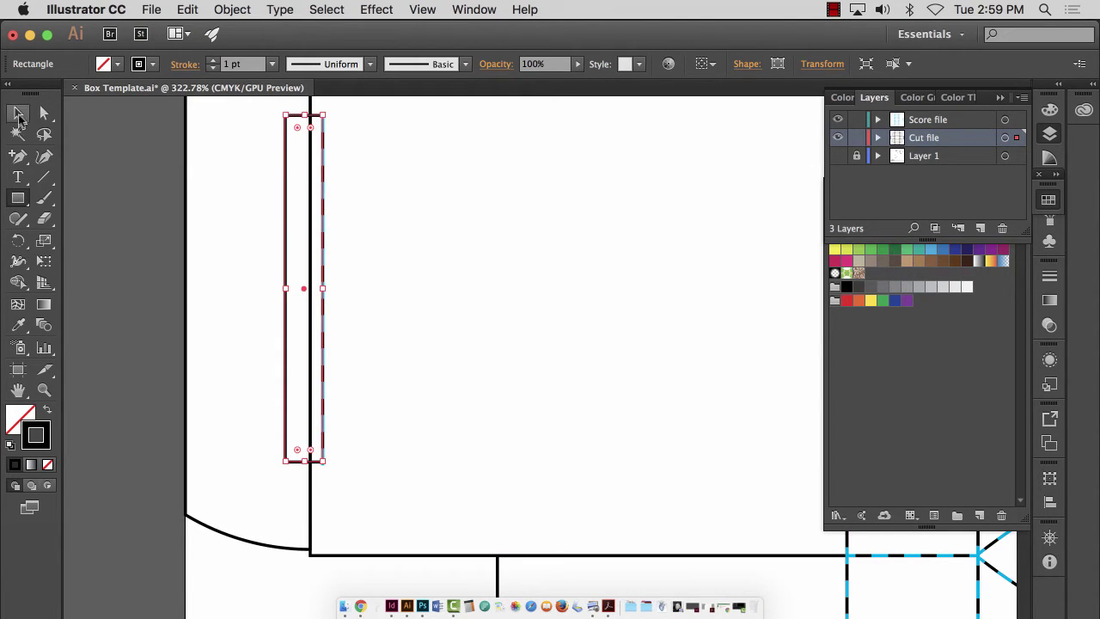
key("v")
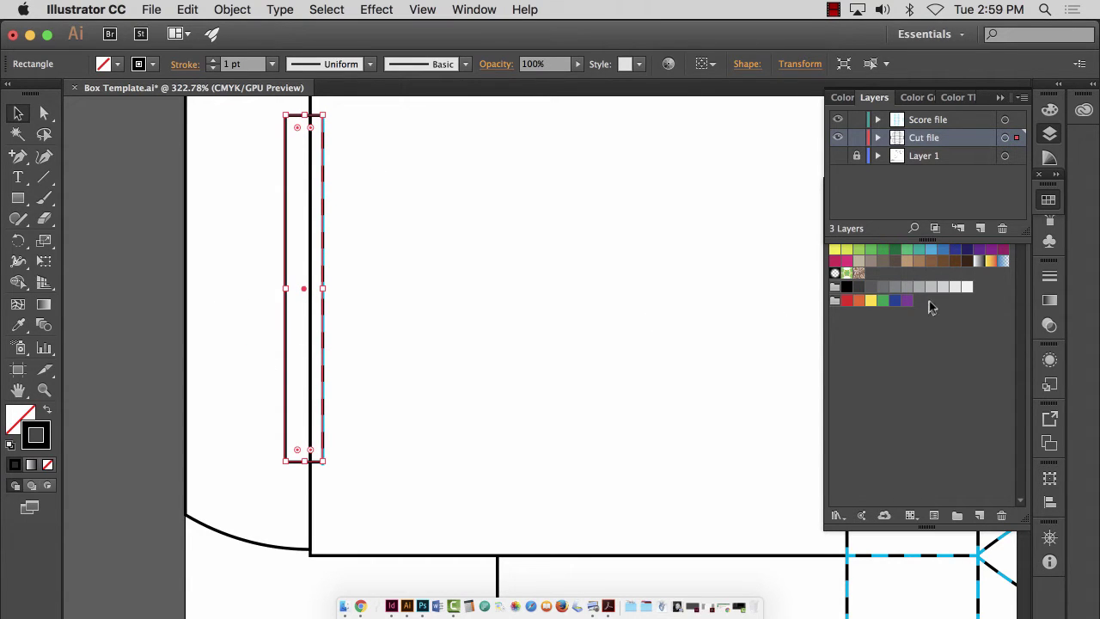
key("super+0")
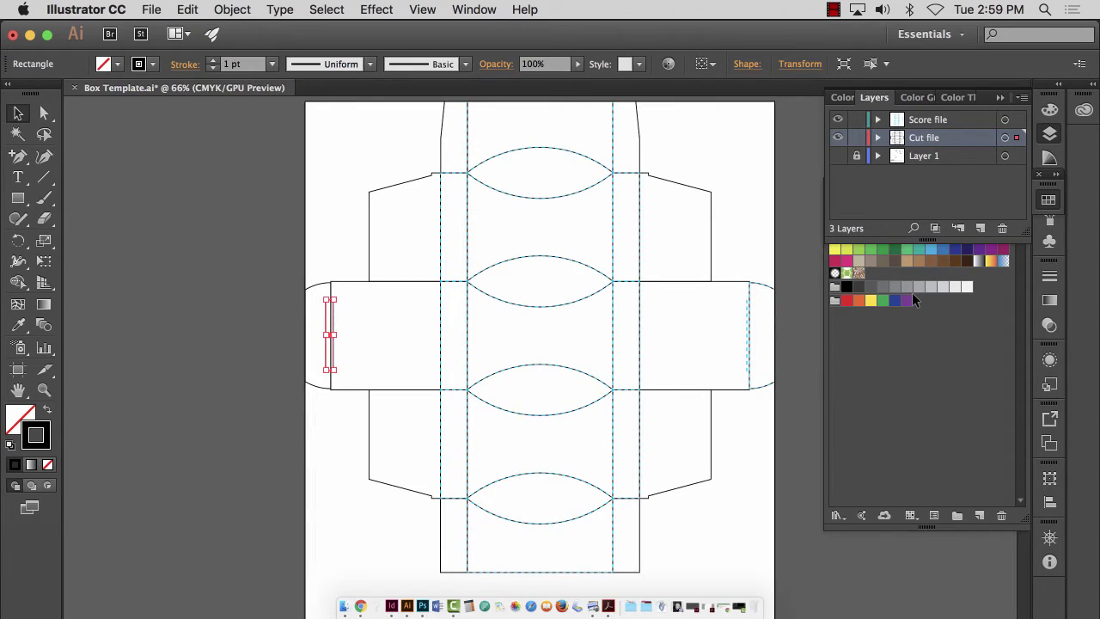
left_click(883, 251)
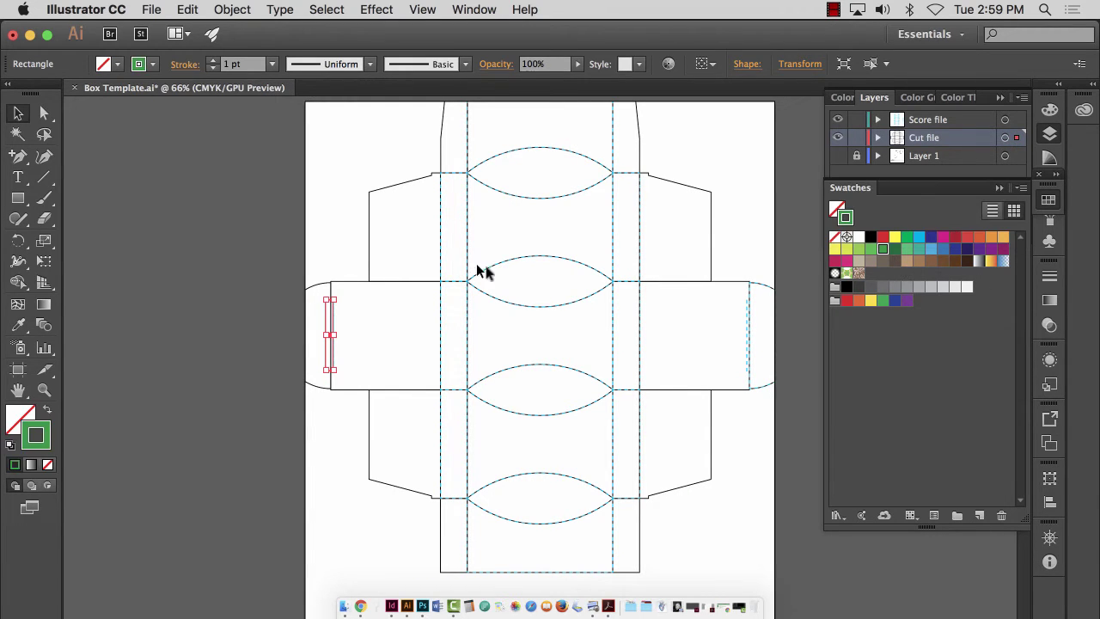
key("super+z")
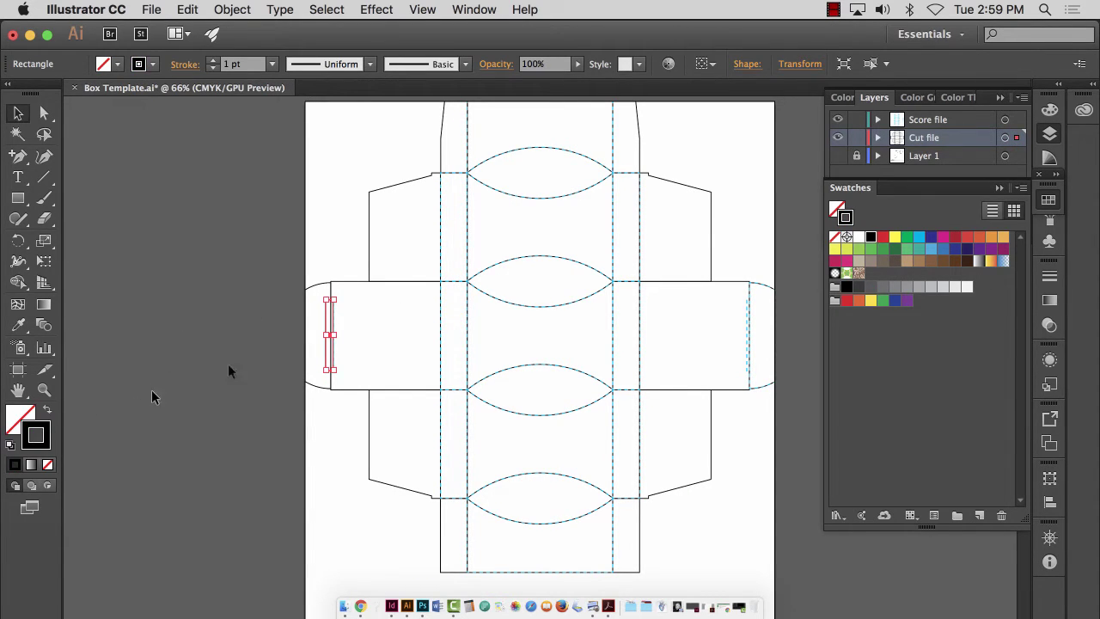
- Fill the narrow rectangle at the left tuck flap's fold with the yellow swatch
left_click(19, 420)
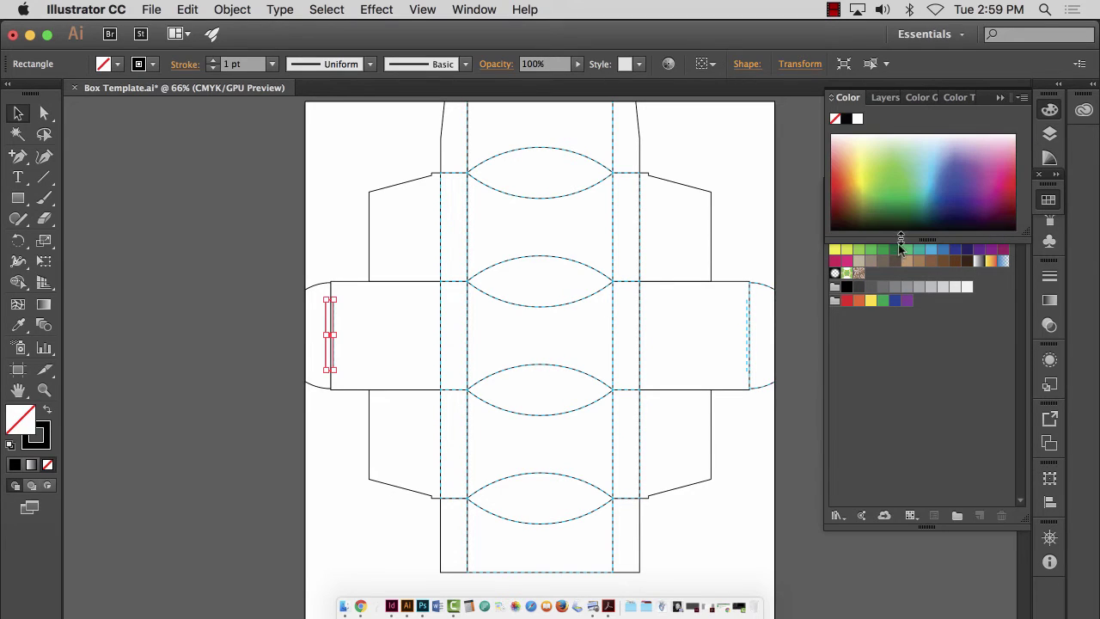
left_click(1048, 199)
left_click(1048, 200)
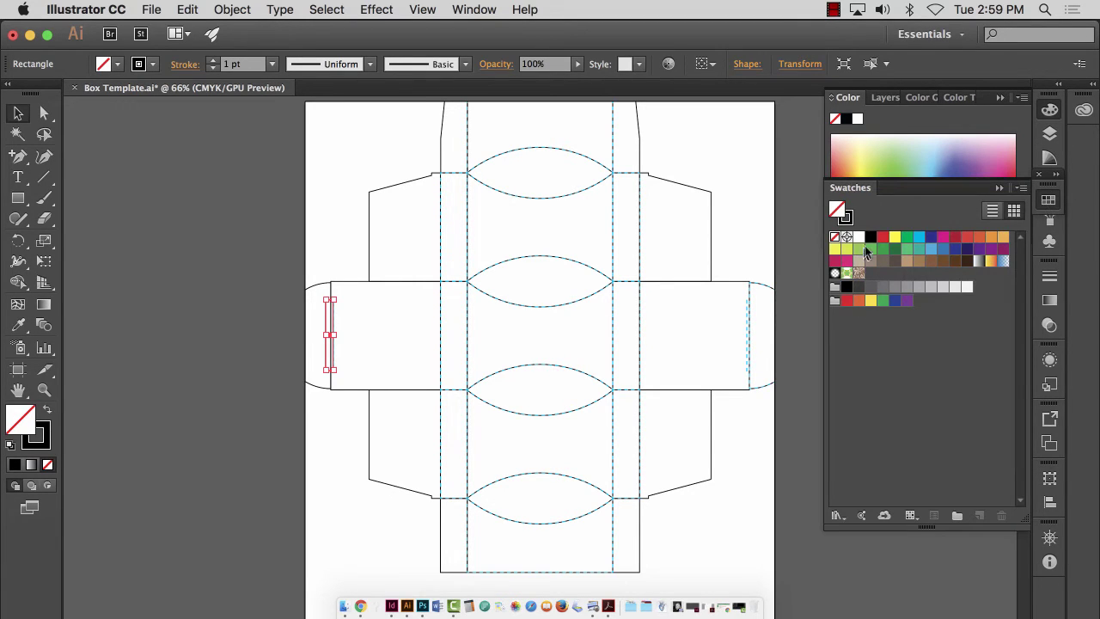
left_click(894, 237)
- Remove the stroke from the yellow rectangle by setting it to None
left_click(44, 389)
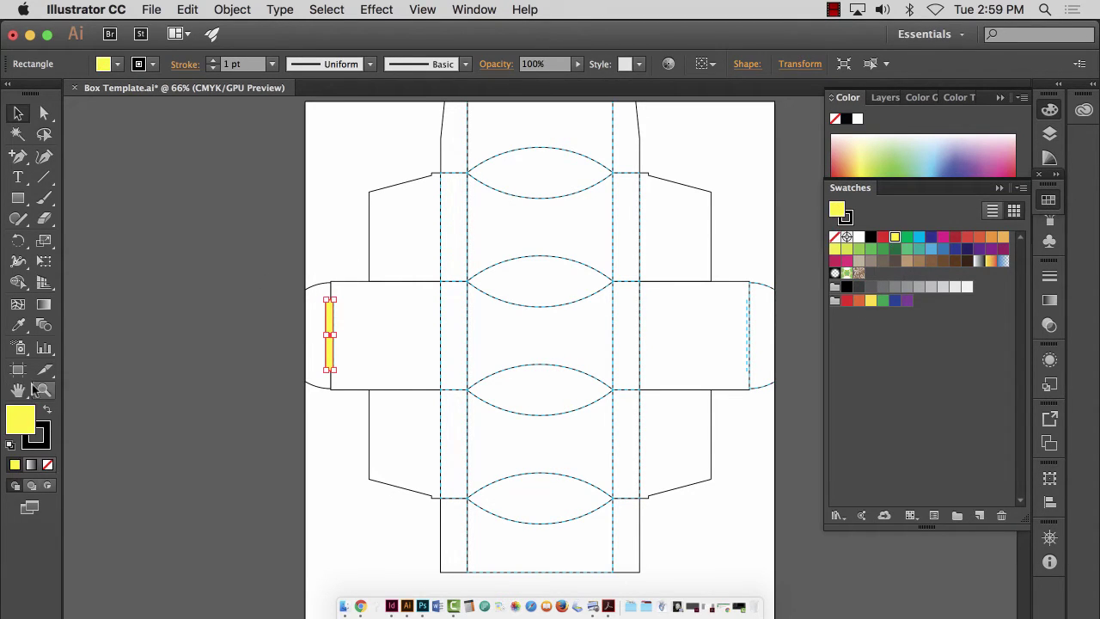
left_click_drag(295, 329, 760, 485)
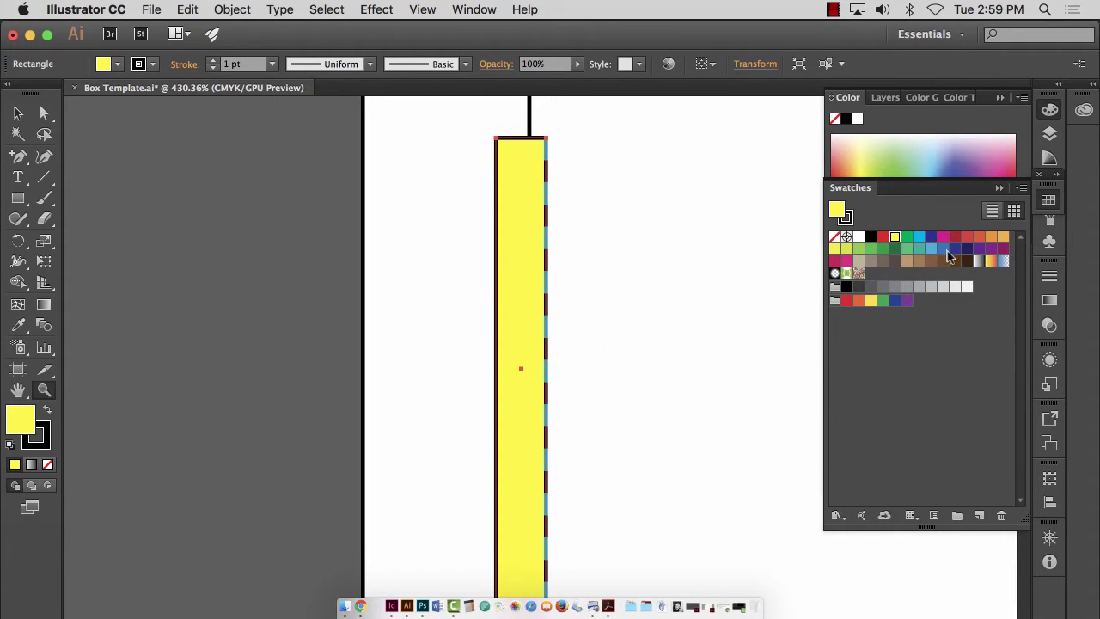
left_click(845, 218)
left_click(834, 237)
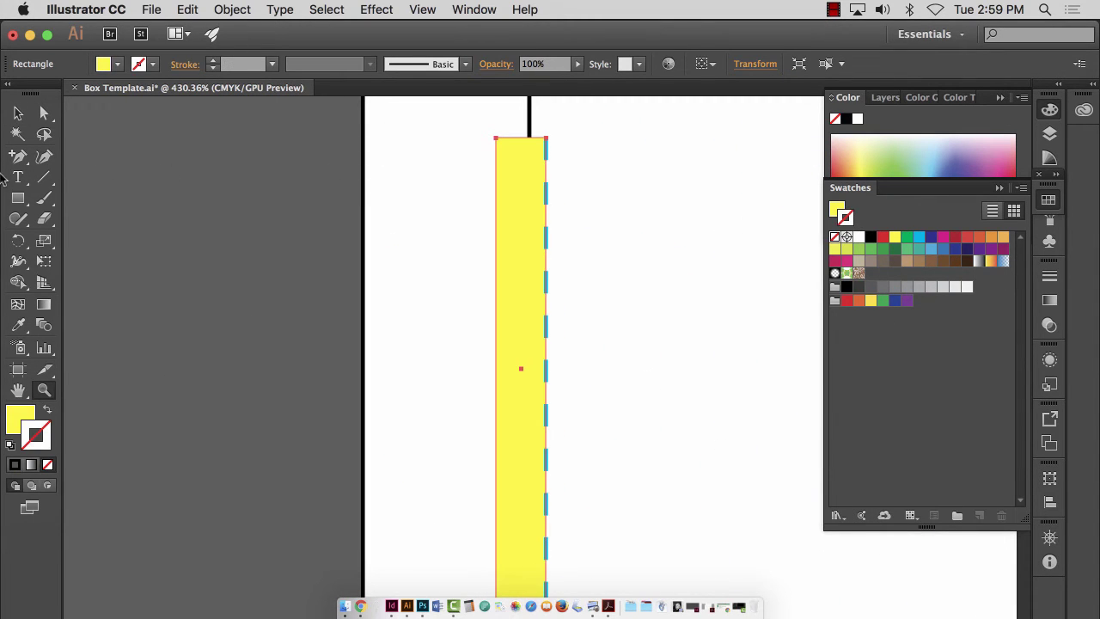
- Examine how the yellow rectangle covers the left tuck flap's cut line beside the dashed fold, from close up and zoomed out
left_click(18, 117)
scroll(221, 299, "down", 3)
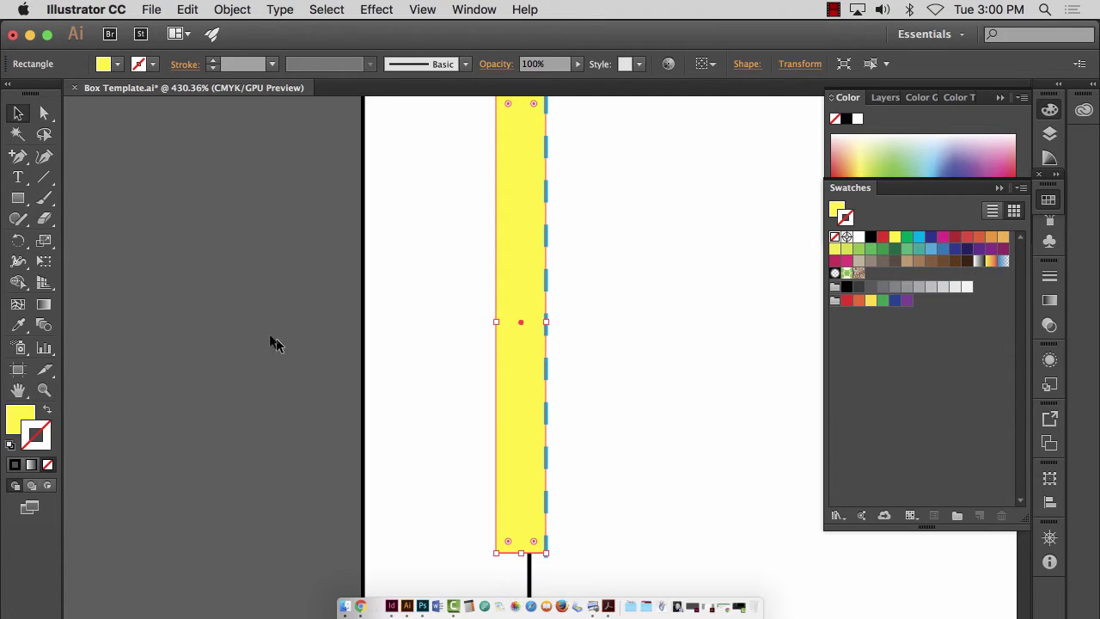
scroll(262, 335, "up", 3)
scroll(517, 436, "down", 1)
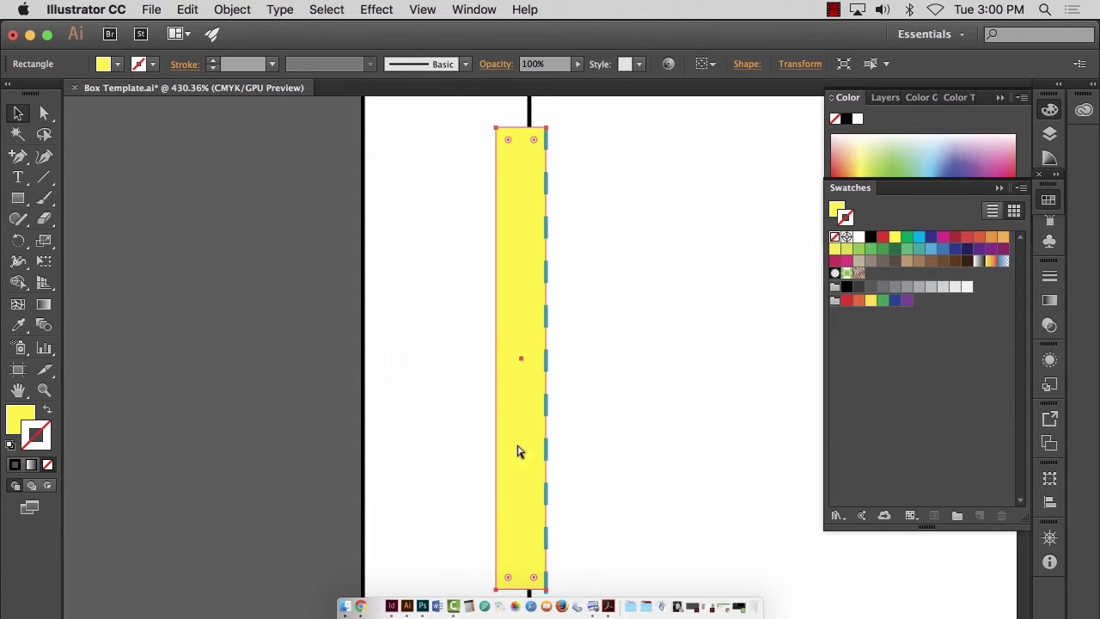
key("super+0")
left_click(43, 389)
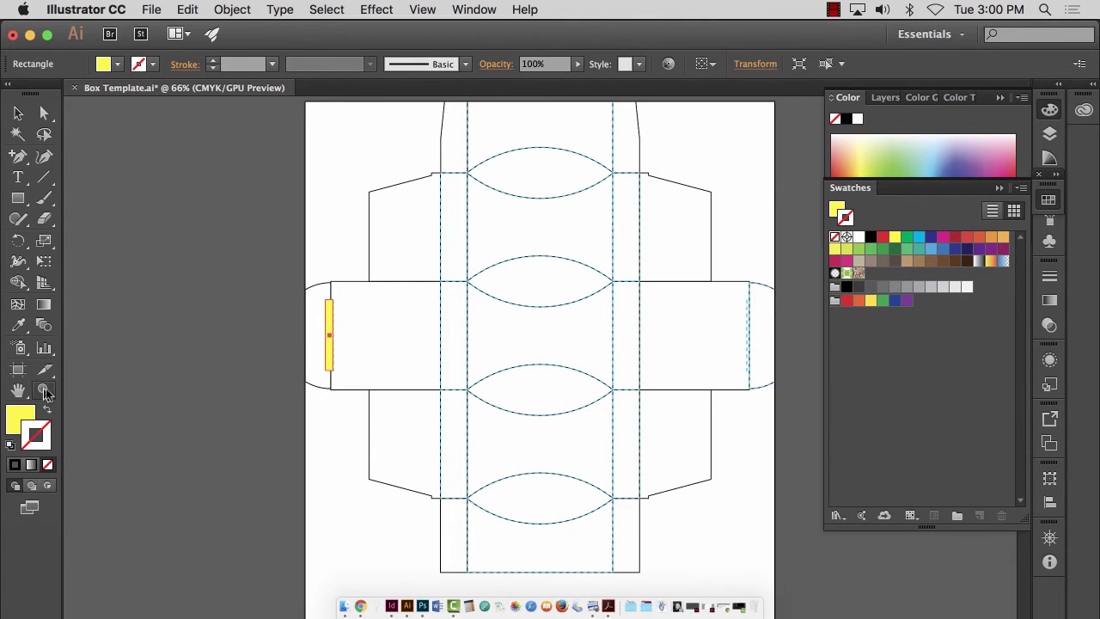
left_click_drag(344, 327, 773, 427)
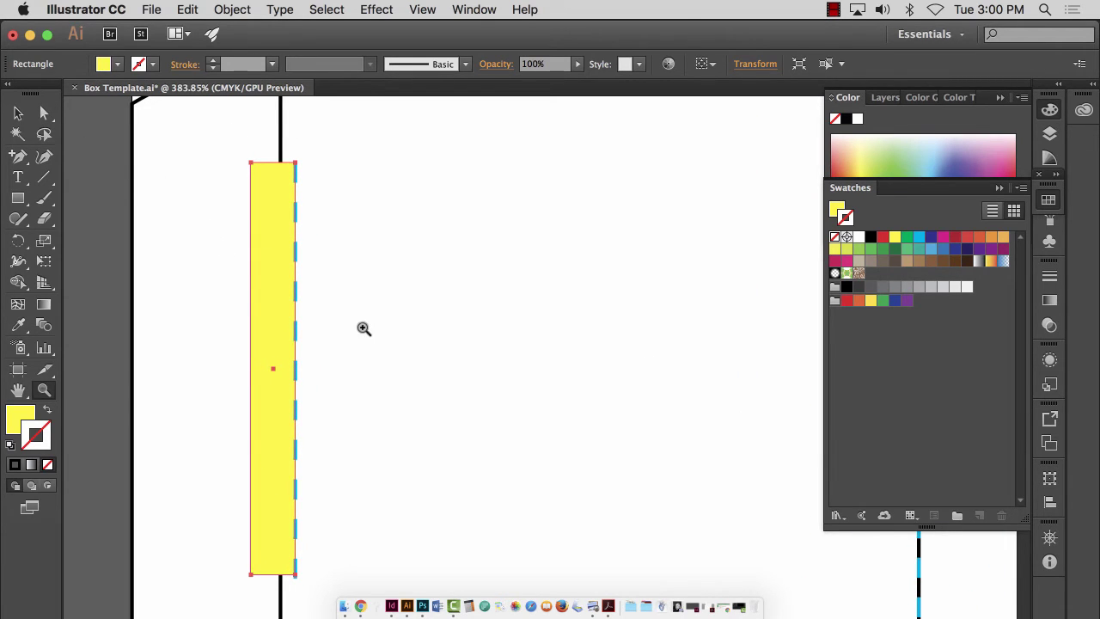
key("super+minus")
key("super+minus")
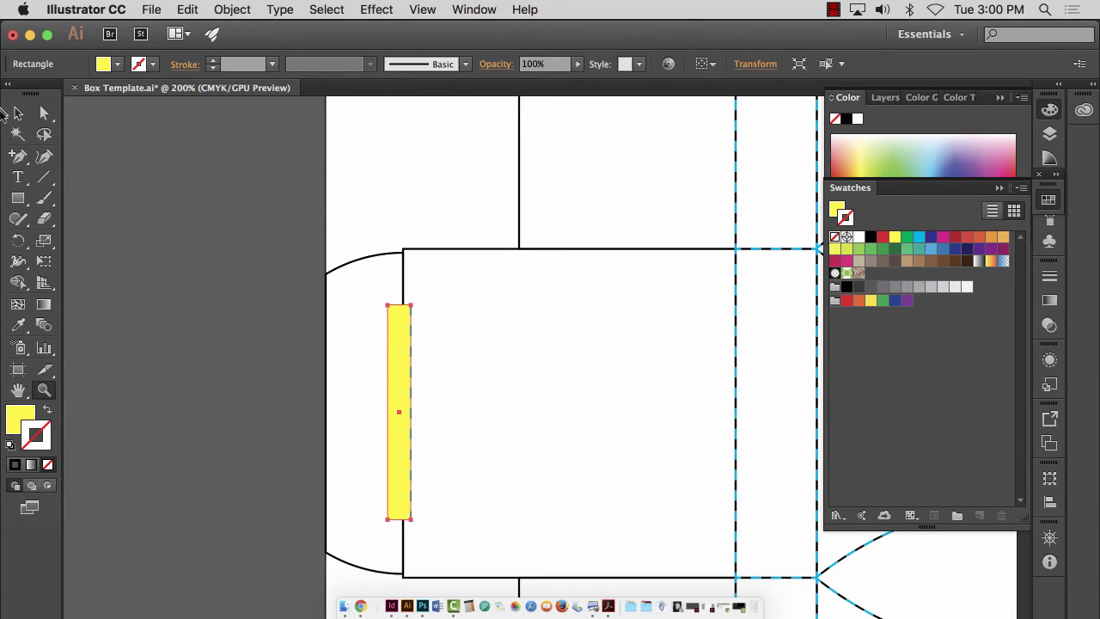
- Try to subtract the yellow rectangle from the left square panel on the Cut file layer with the Pathfinder's Minus Front
left_click(17, 114)
left_click(486, 247)
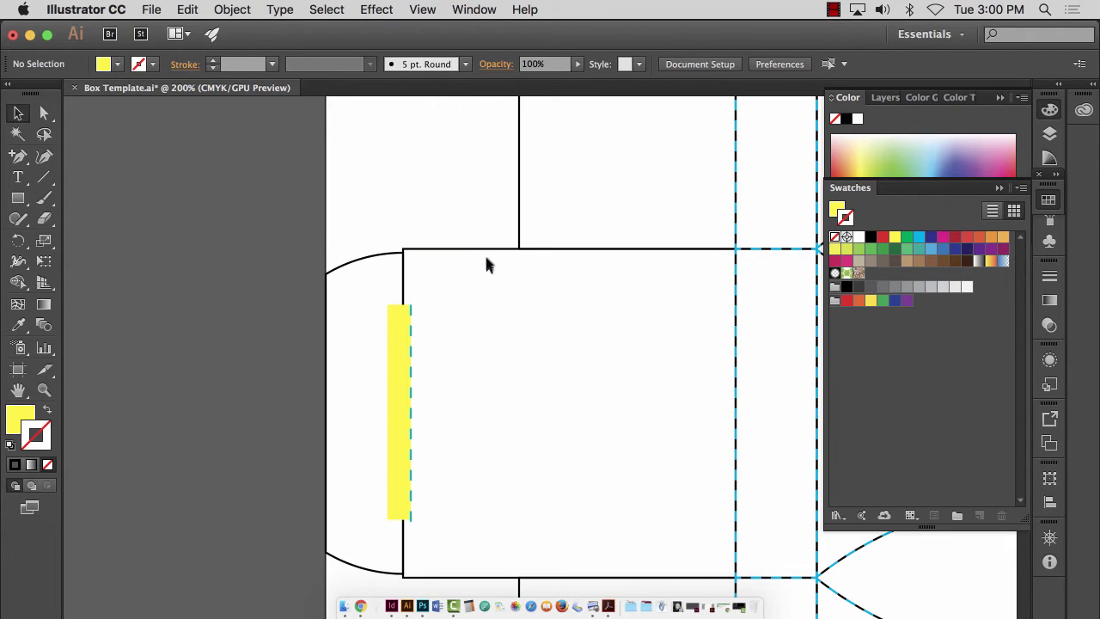
left_click(485, 251)
left_click(246, 304)
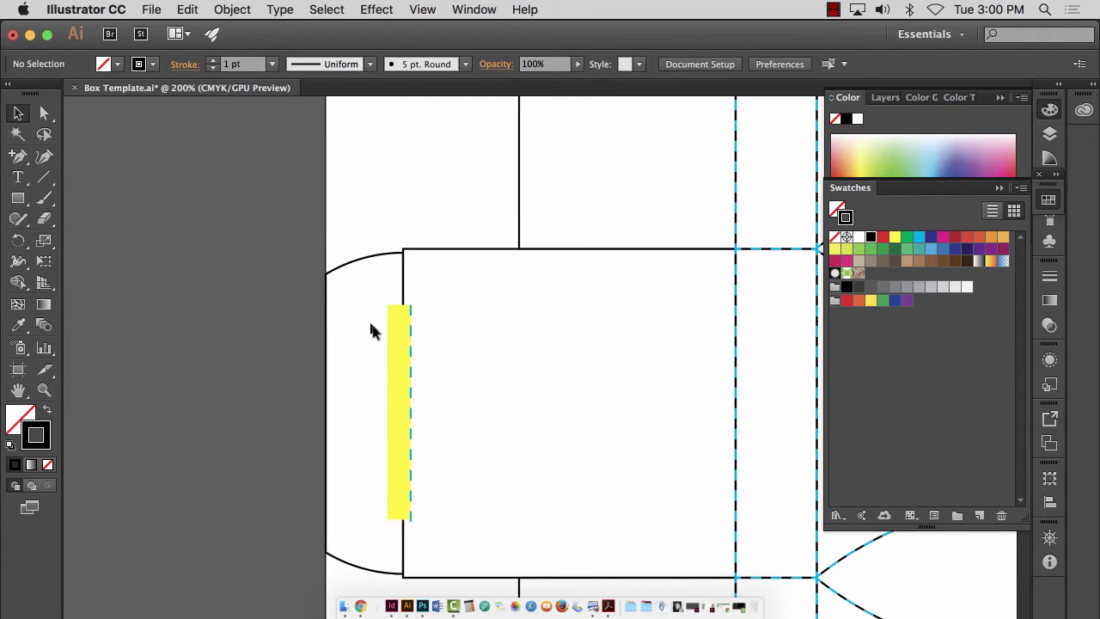
left_click(402, 348)
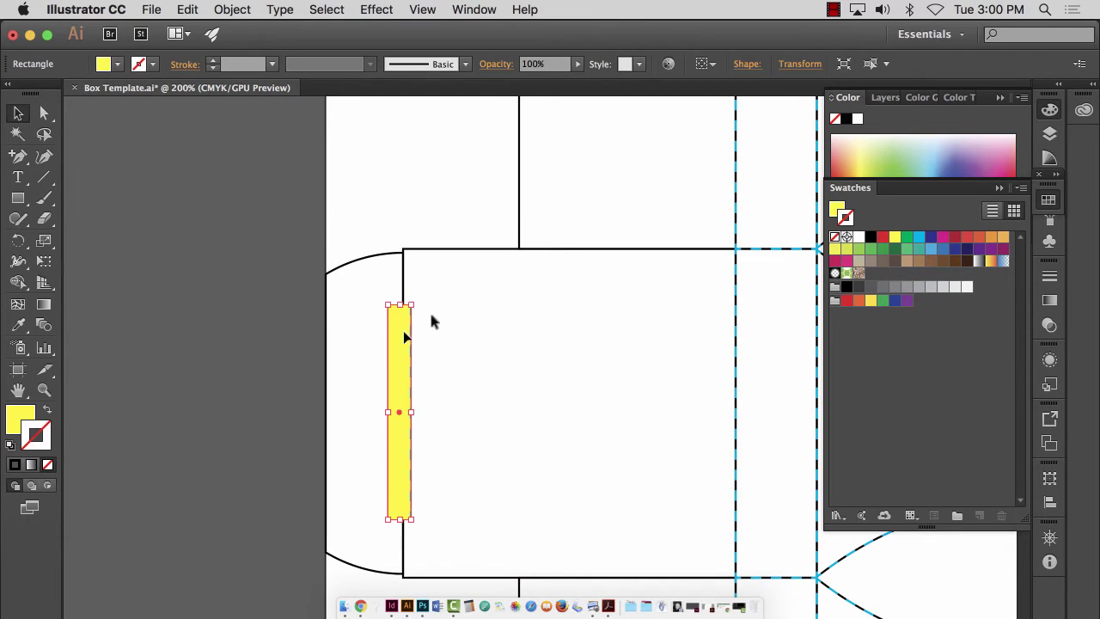
left_click(1049, 135)
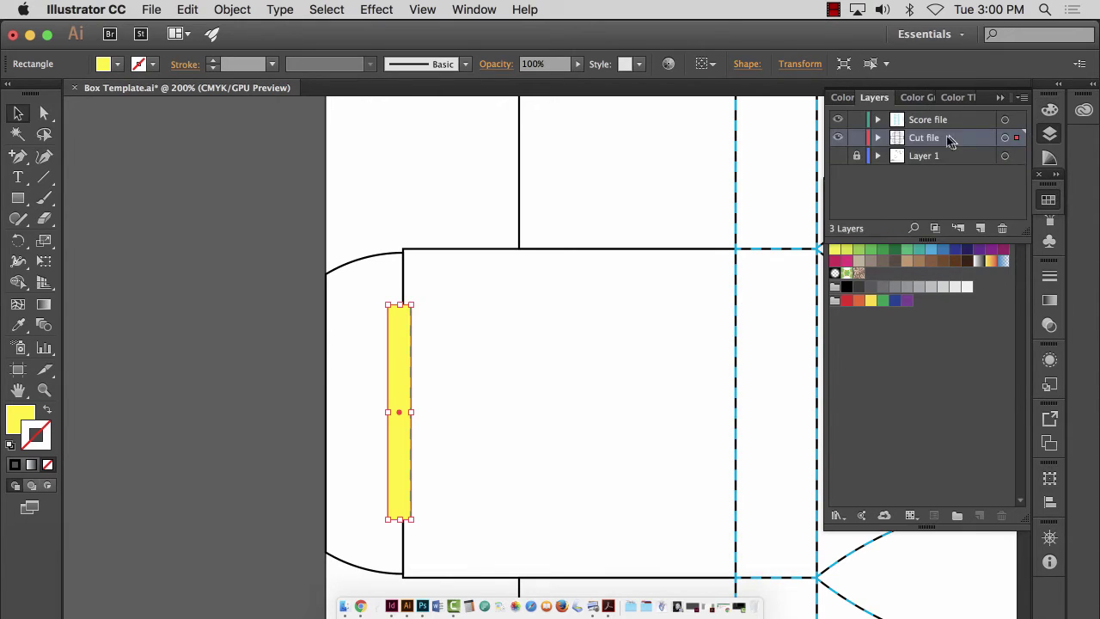
left_click(429, 250, "shift")
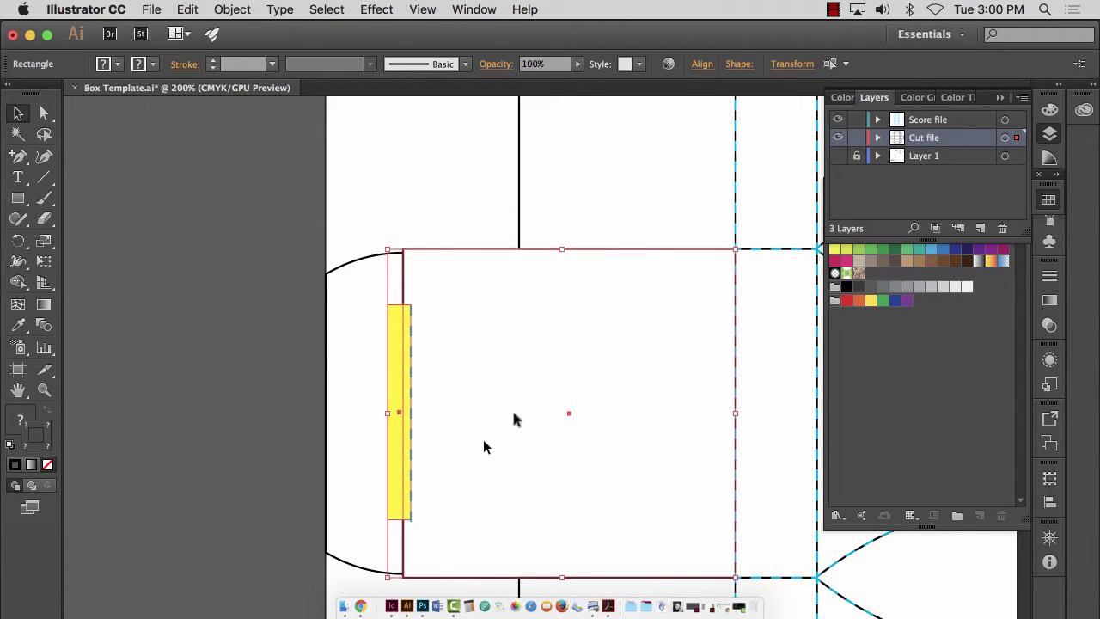
left_click(230, 10)
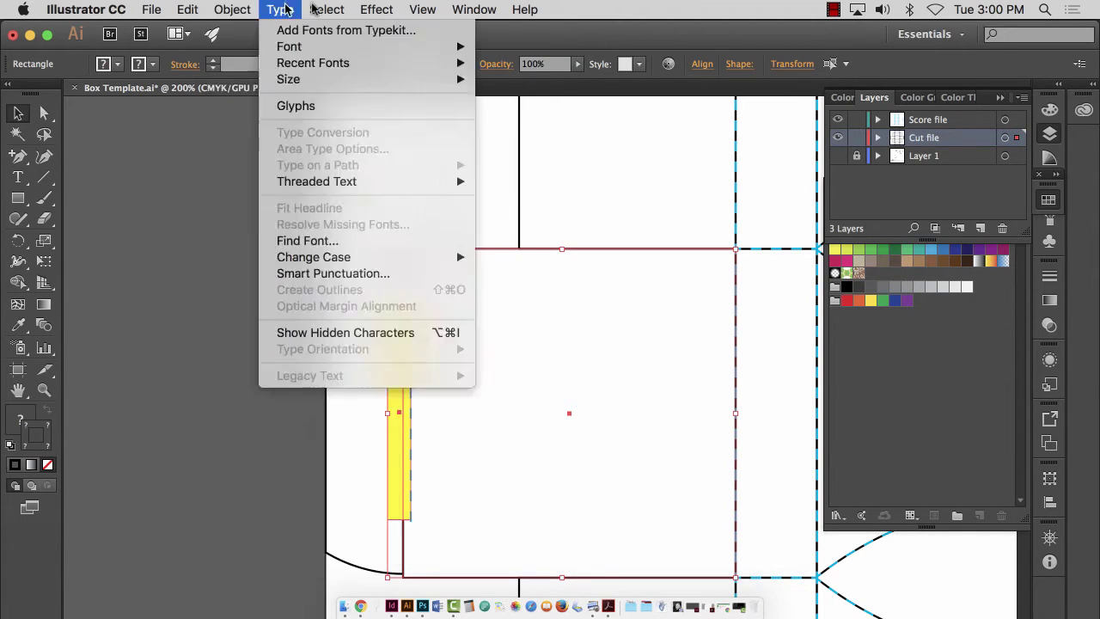
mouse_move(429, 7)
mouse_move(477, 9)
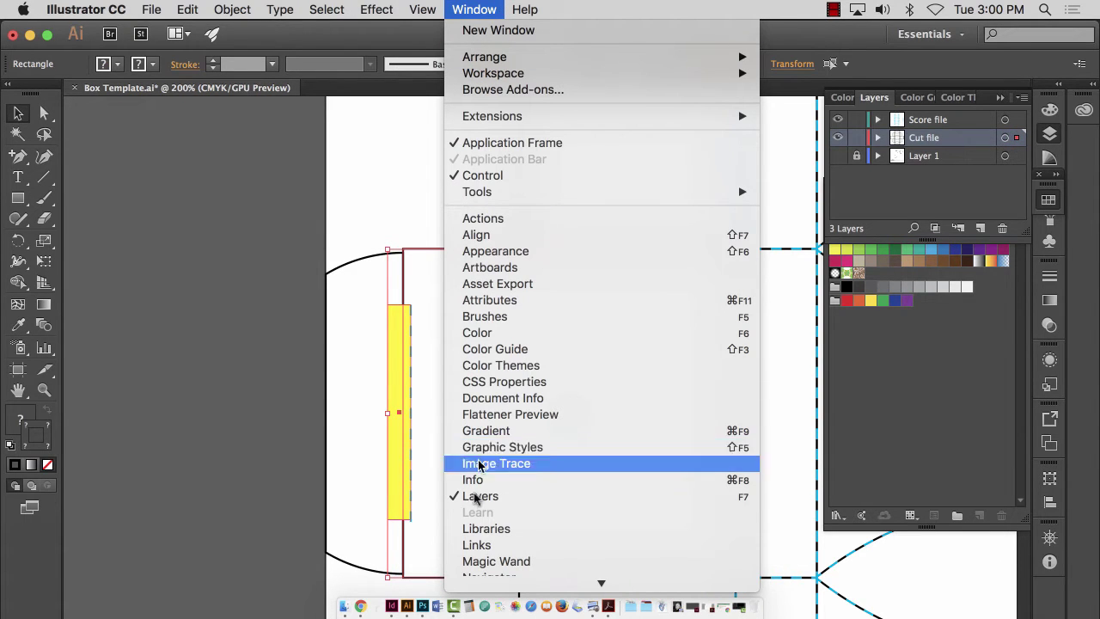
mouse_move(527, 579)
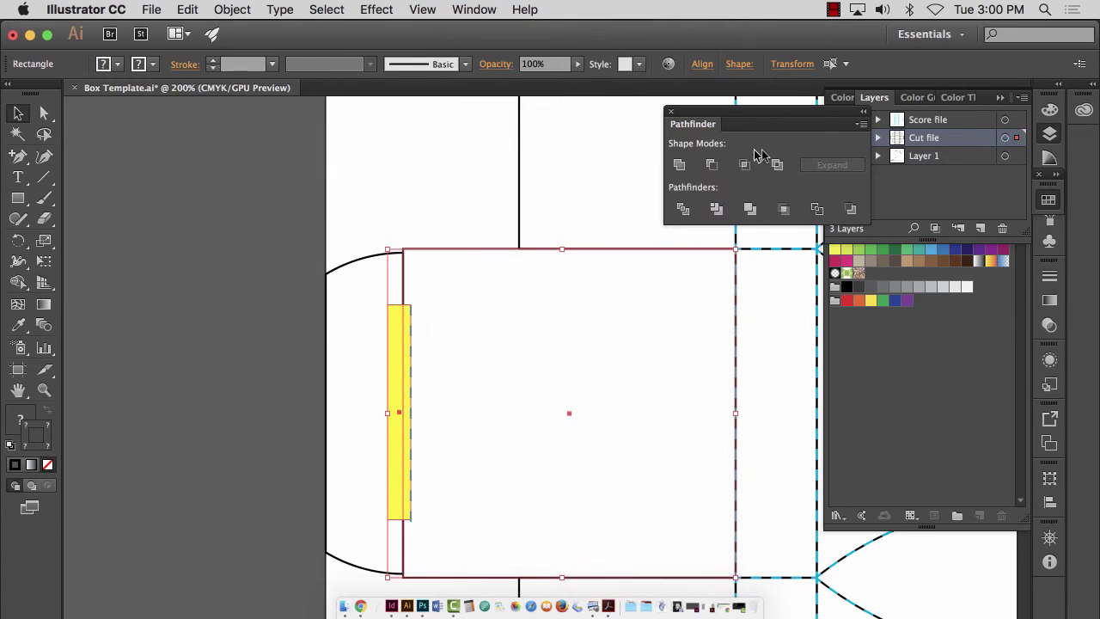
left_click(711, 164)
left_click(160, 269)
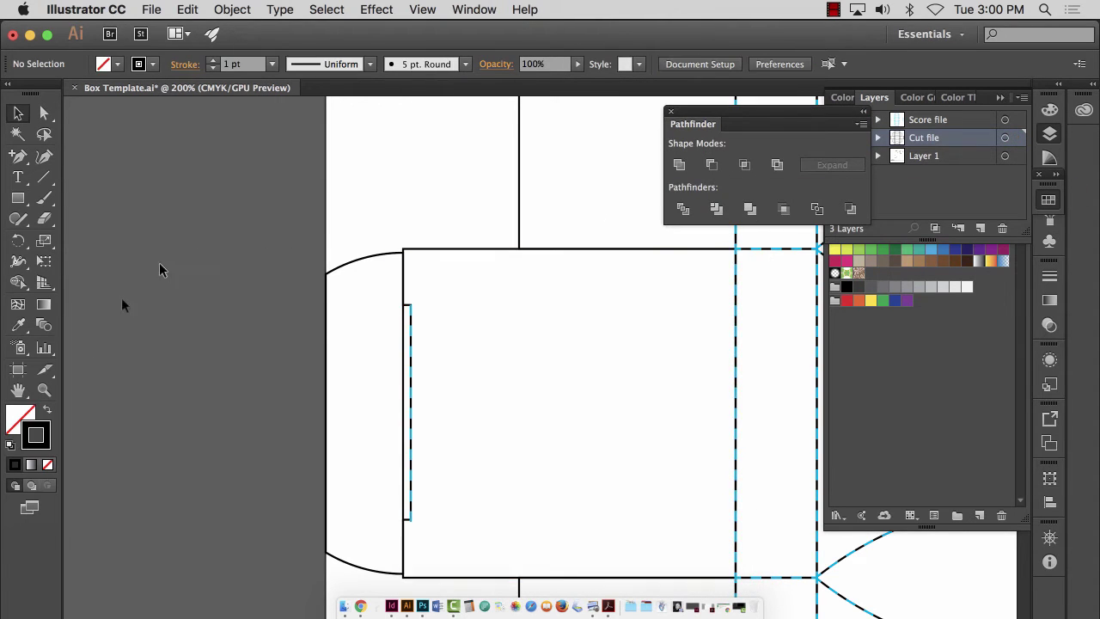
- Hide the Score file layer to check the cut outline, and undo both the hiding and the Minus Front subtraction
left_click(43, 389)
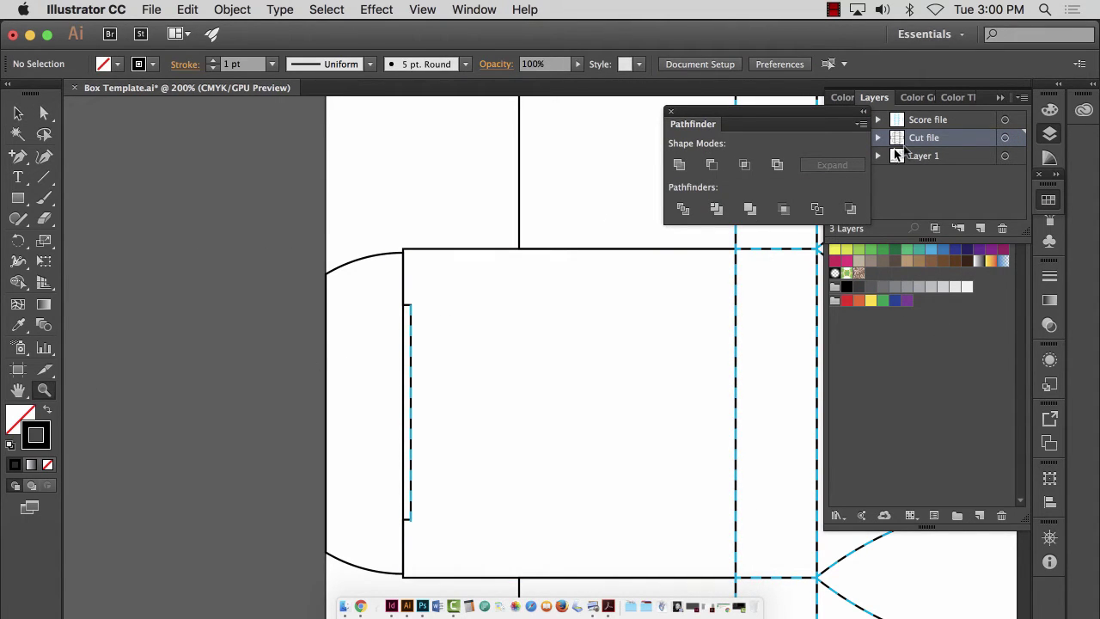
left_click(837, 120)
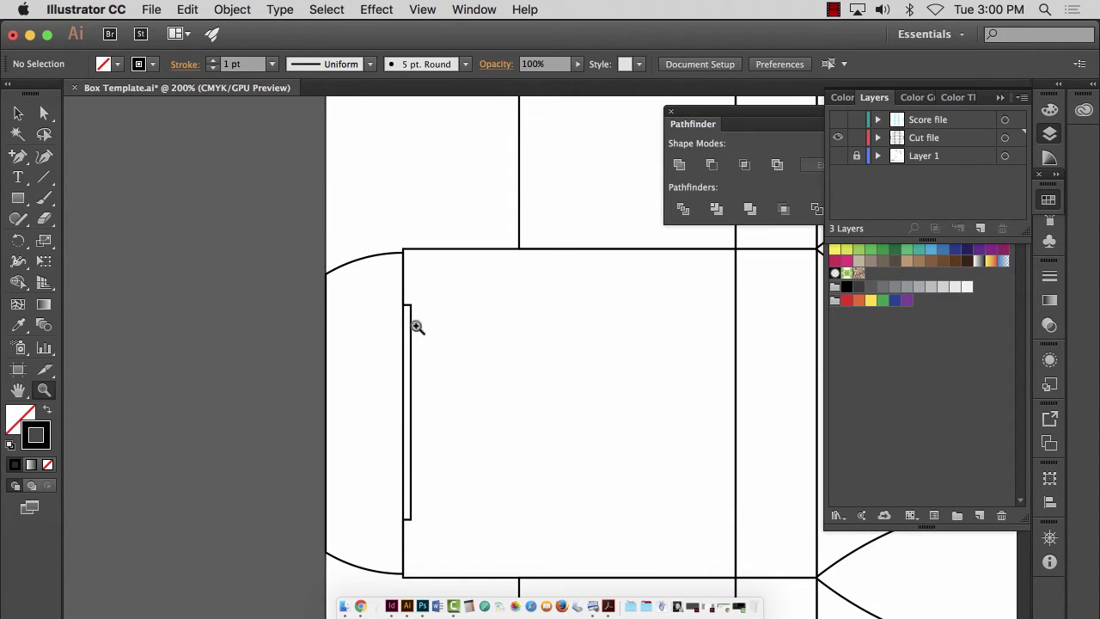
key("super+z")
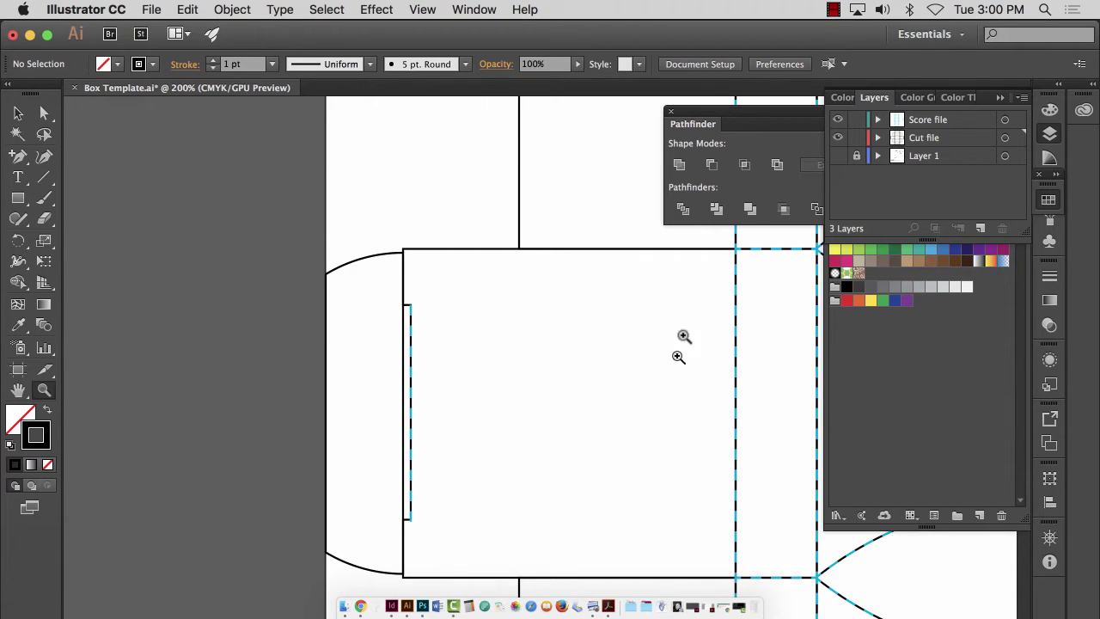
key("super+z")
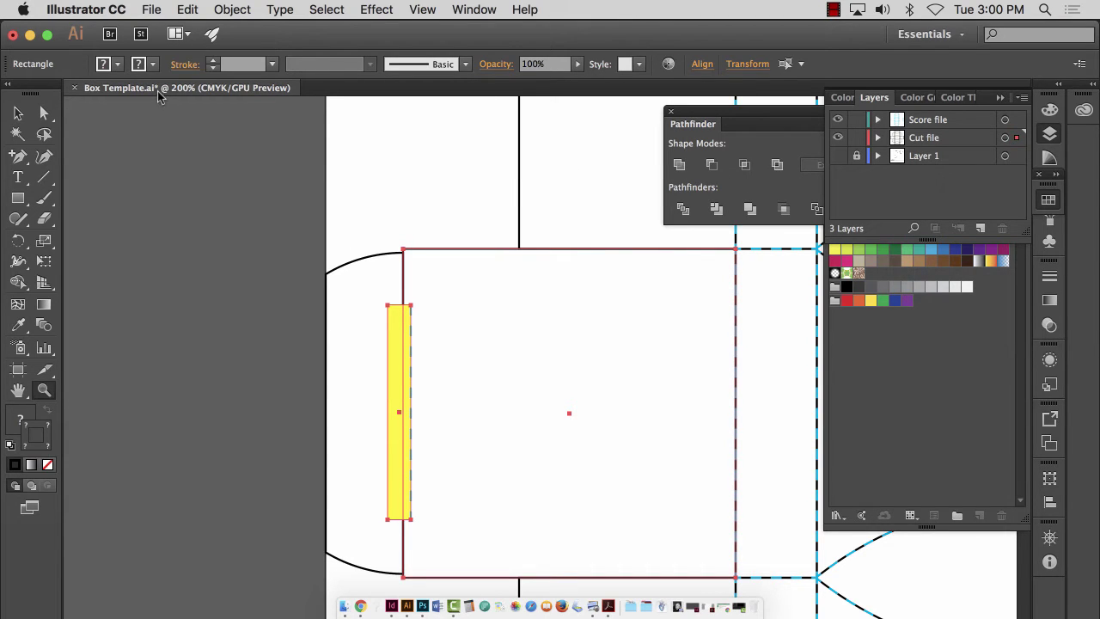
- Try to make a compound path from the yellow rectangle and the left square panel
left_click(18, 114)
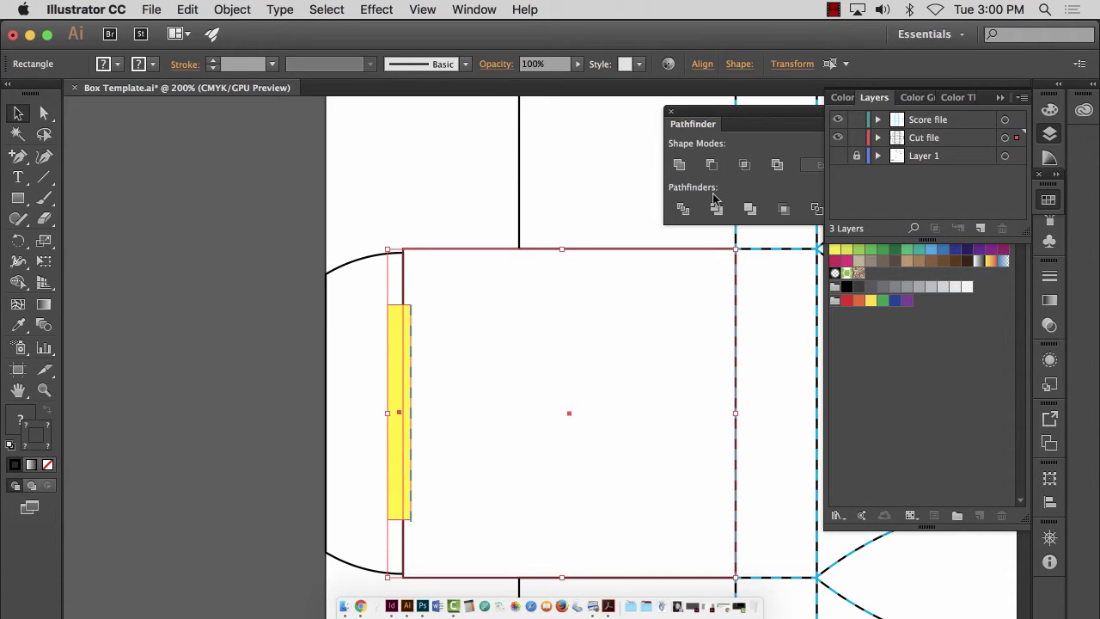
left_click(230, 8)
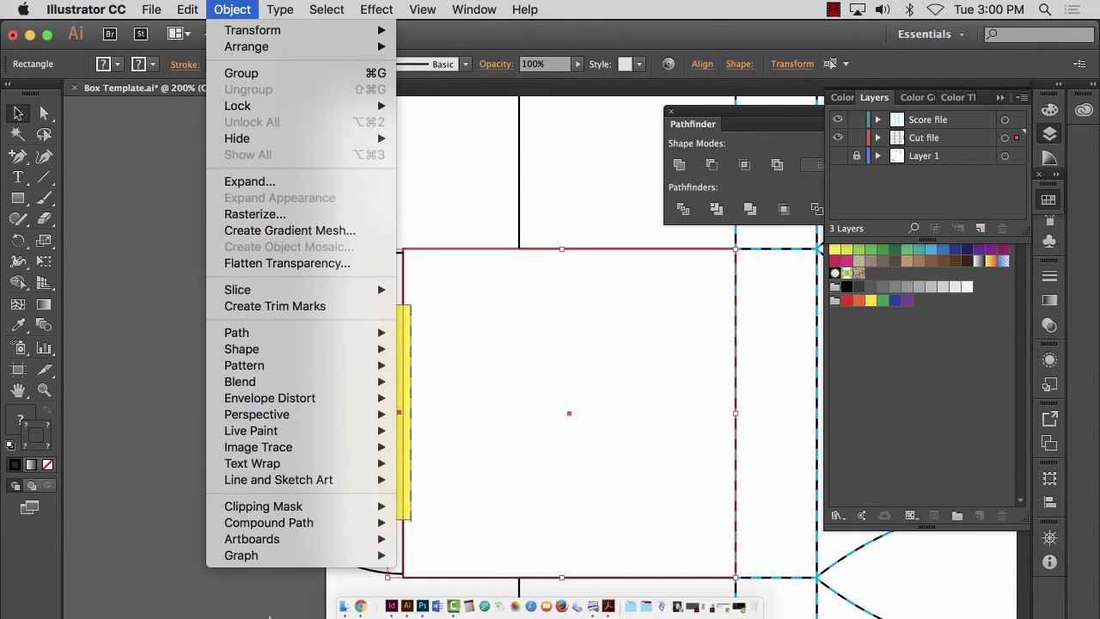
mouse_move(275, 523)
left_click(450, 523)
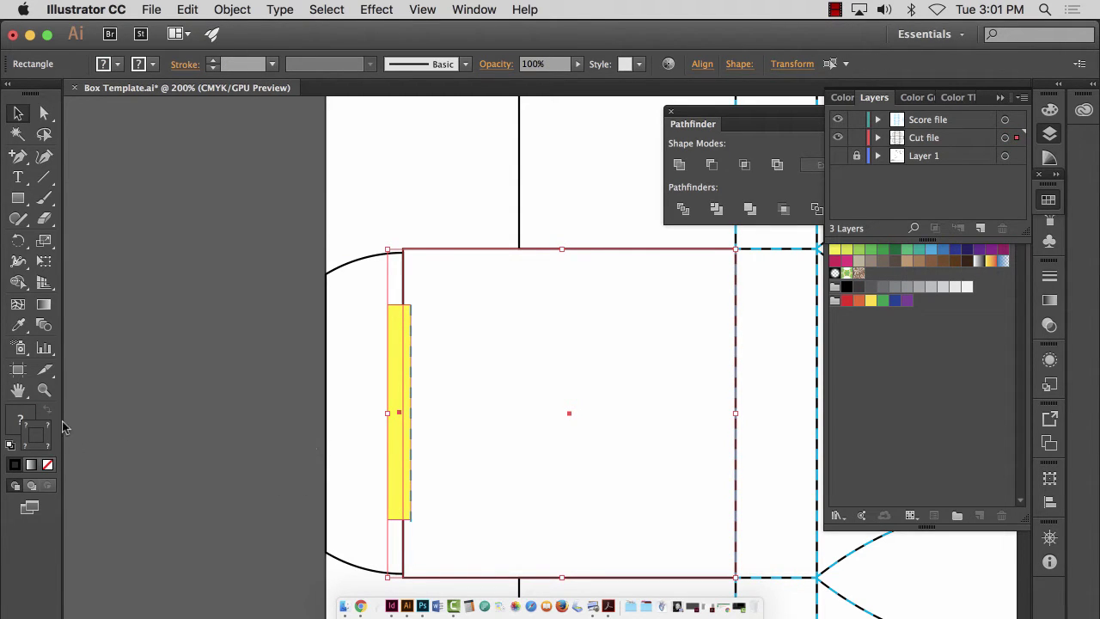
left_click(44, 389)
left_click_drag(393, 313, 822, 442)
key("v")
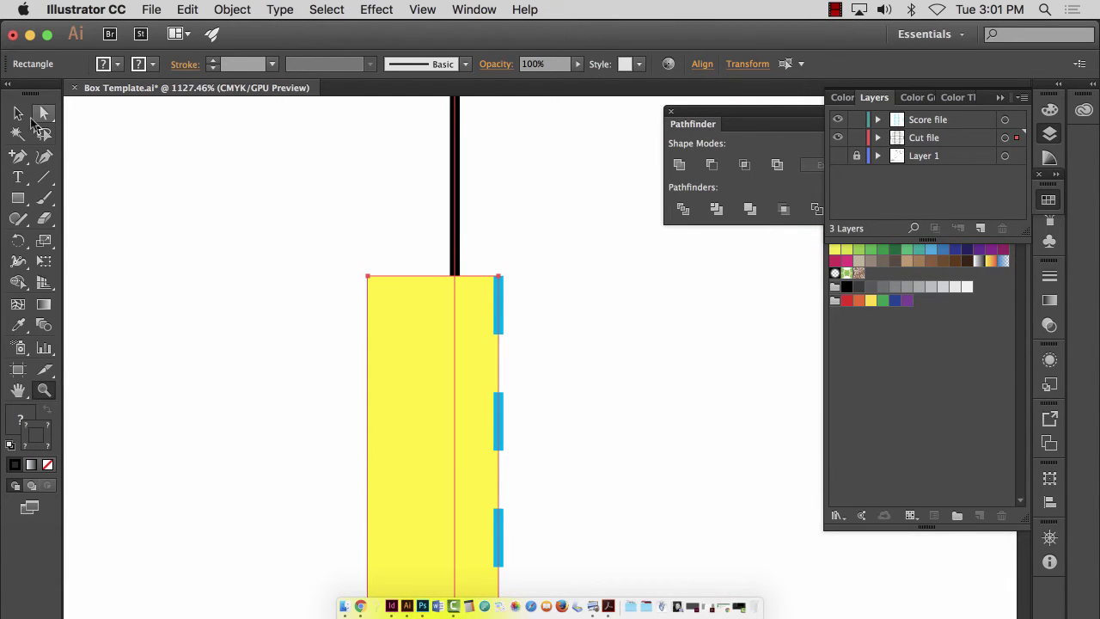
left_click(436, 180)
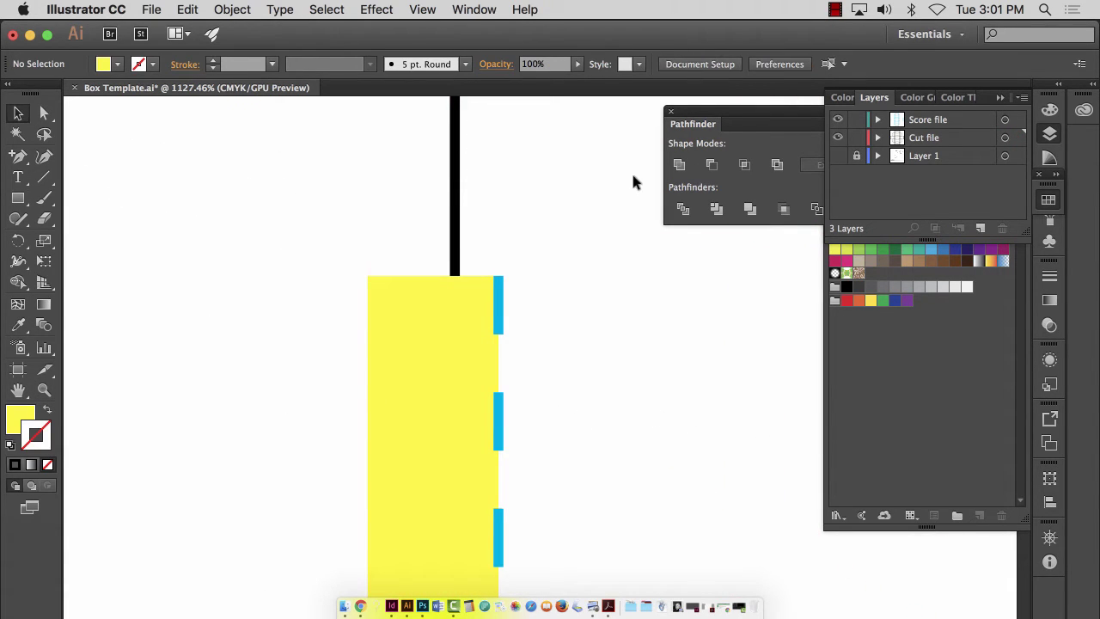
key("super+minus")
key("super+minus")
key("super+minus")
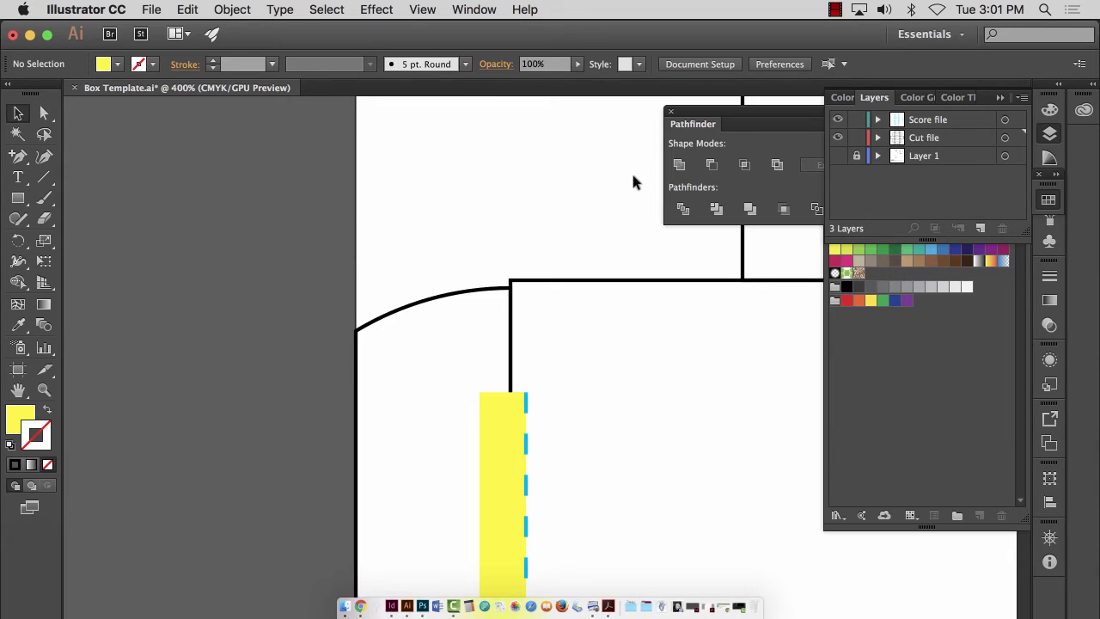
- Slice the left square panel's outer edge with the Knife at the yellow rectangle's upper end, running a short cut into the panel
left_click(559, 283)
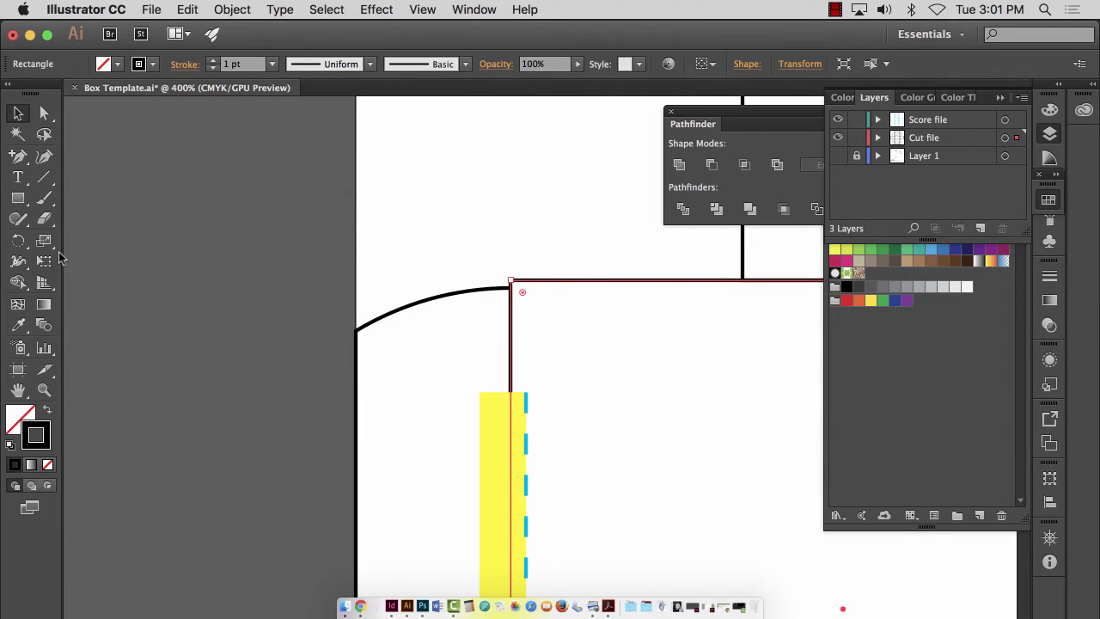
left_click(47, 178)
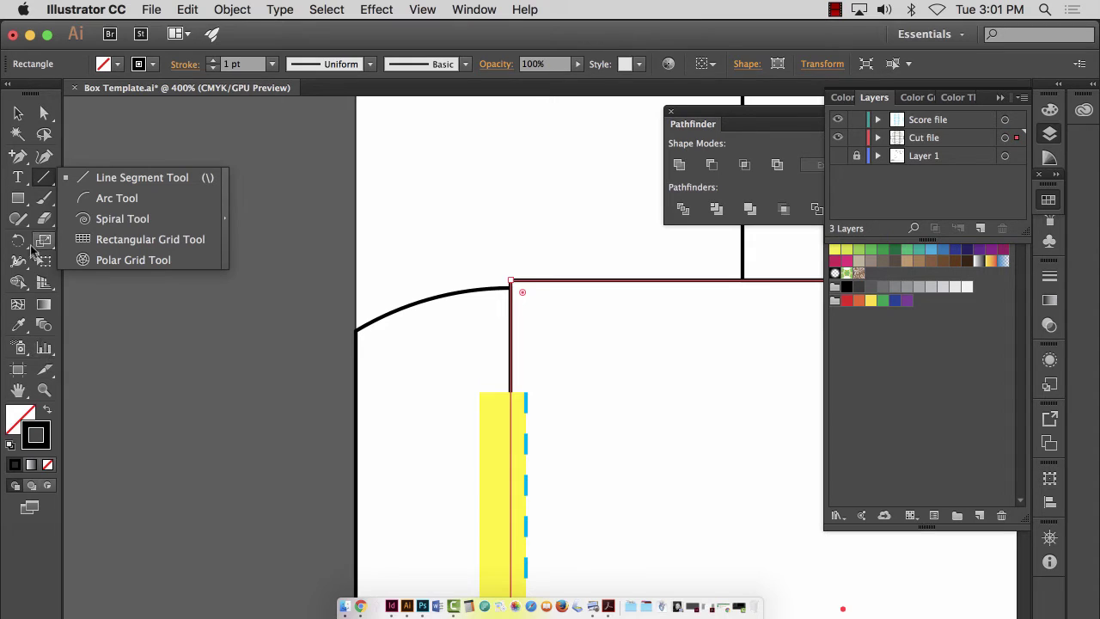
left_click(46, 221)
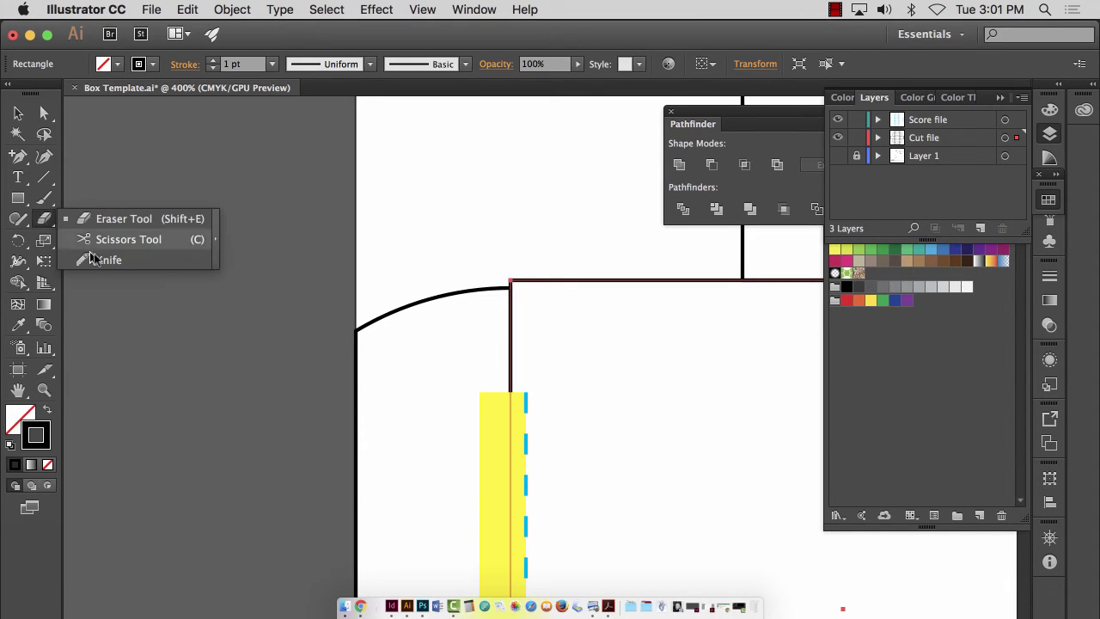
left_click(124, 262)
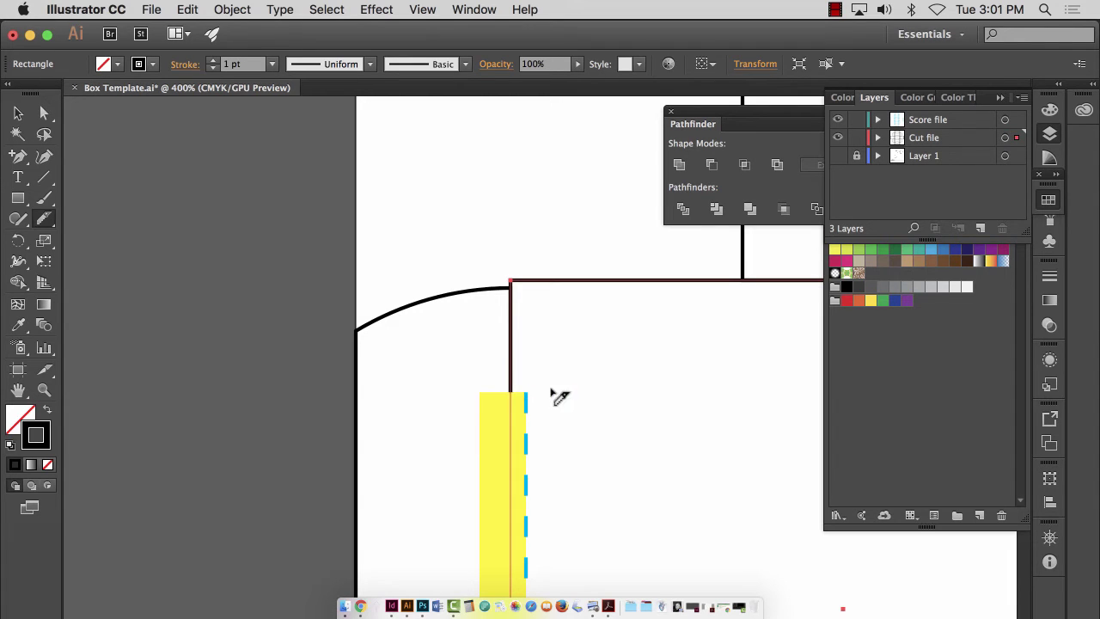
left_click(44, 389)
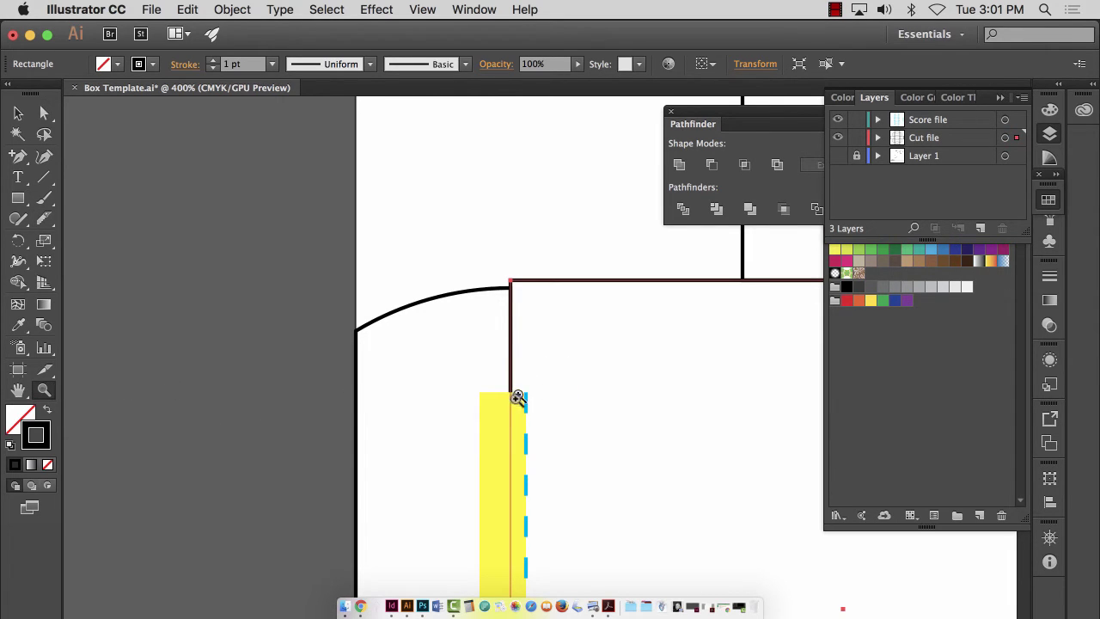
left_click_drag(517, 397, 808, 481)
left_click(44, 218)
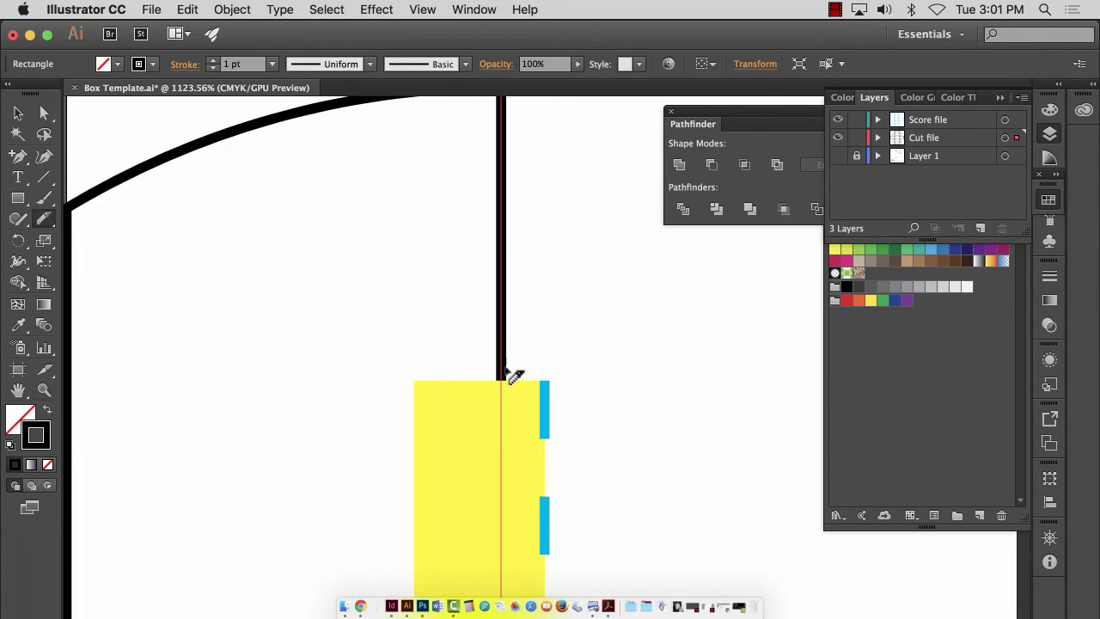
left_click_drag(501, 380, 590, 382)
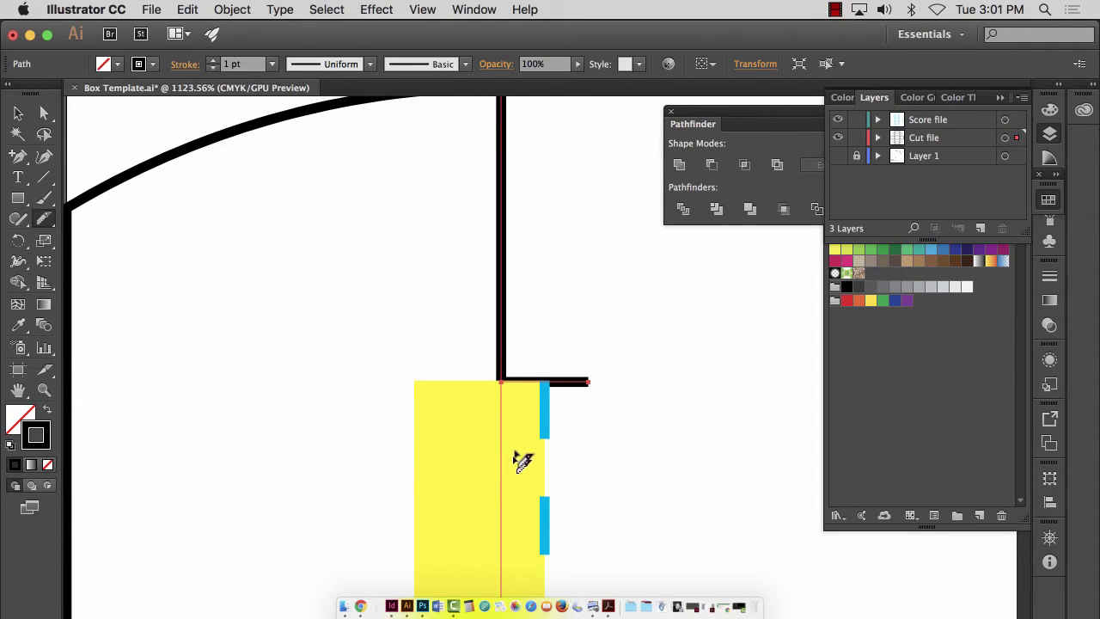
- Slice the same panel edge with the Knife at the yellow rectangle's lower end, running a short cut into the panel
key("super+minus")
key("super+minus")
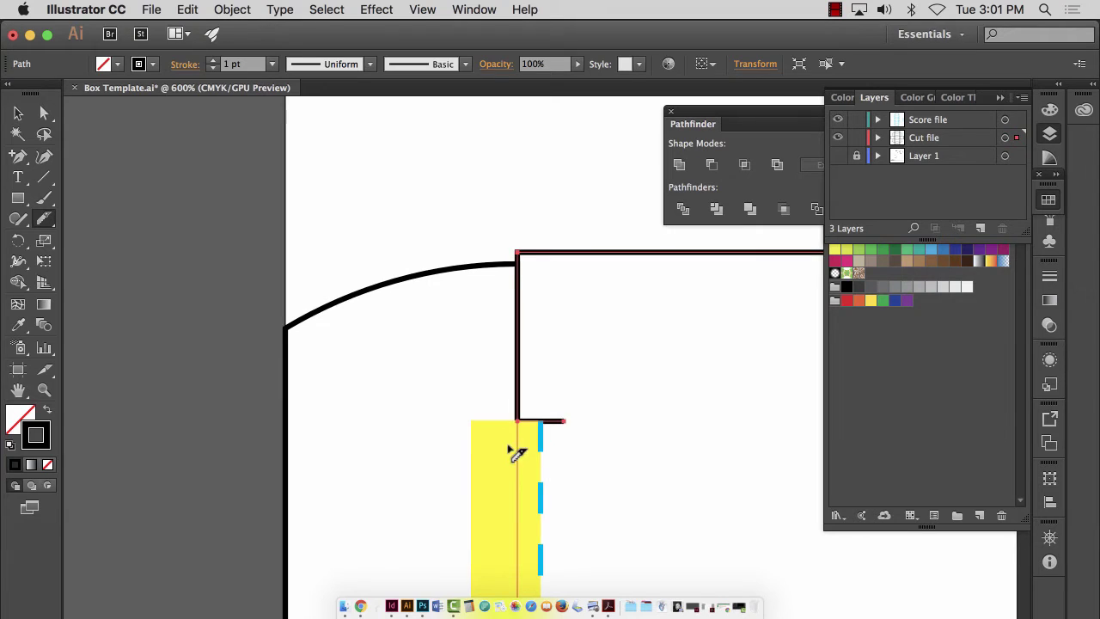
scroll(521, 456, "down", 5)
scroll(542, 468, "down", 10)
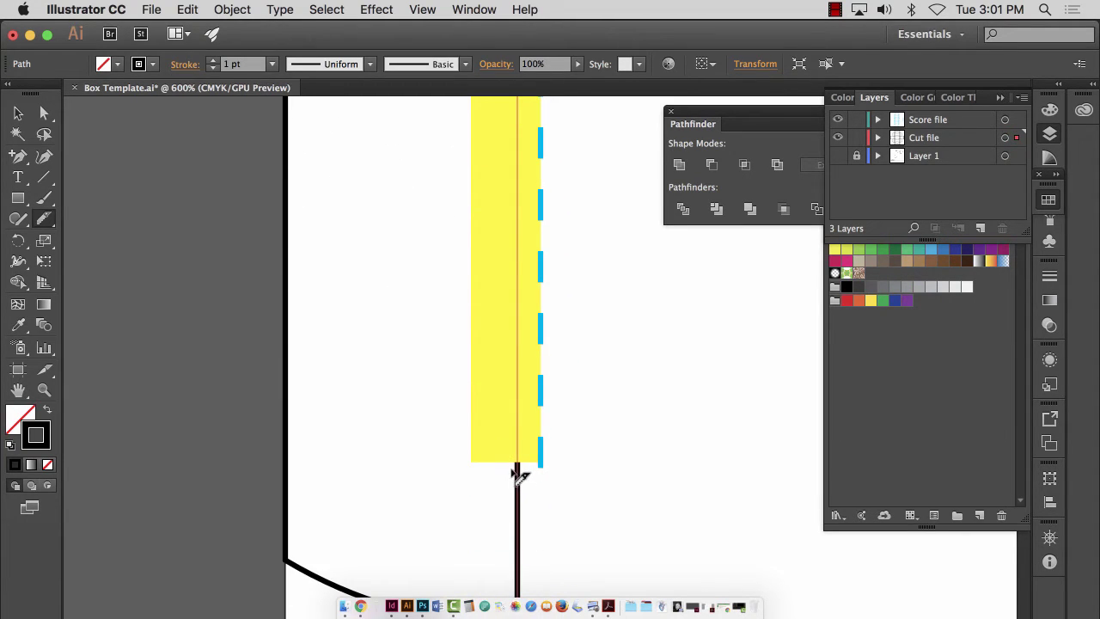
left_click_drag(517, 468, 605, 472)
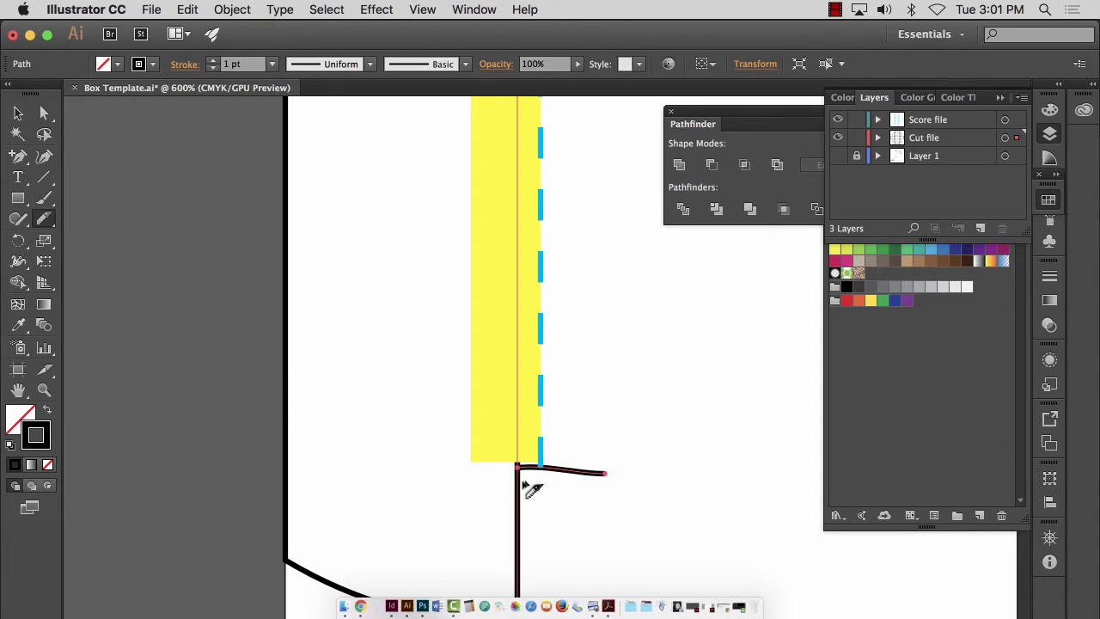
key("a")
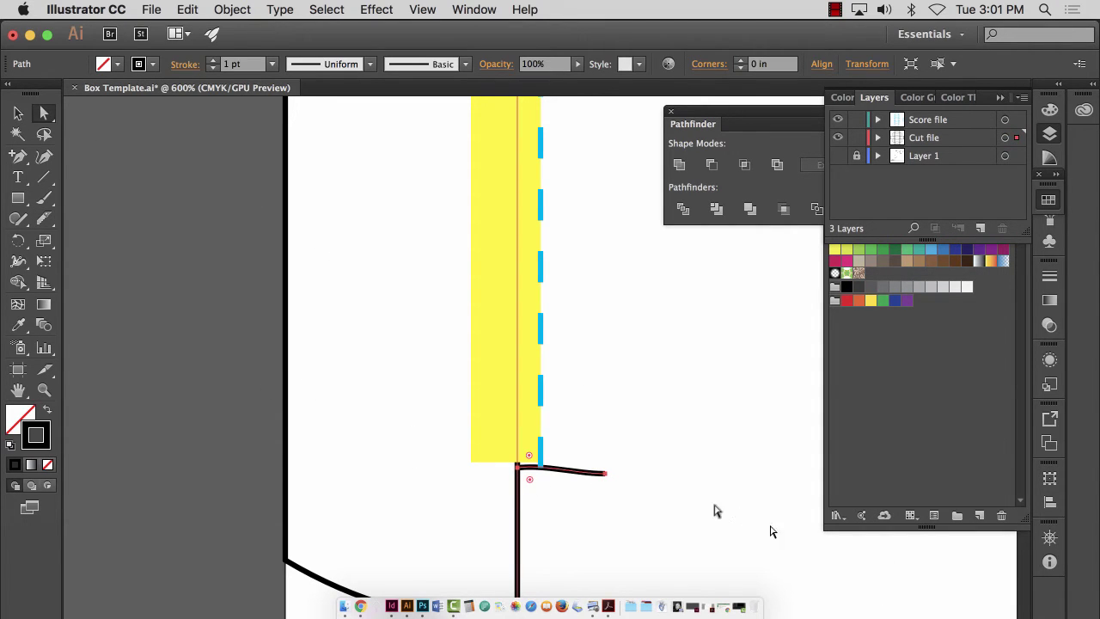
- Delete the yellow rectangle and try to select the left square panel's edge segment between the two Knife cuts
left_click(503, 380)
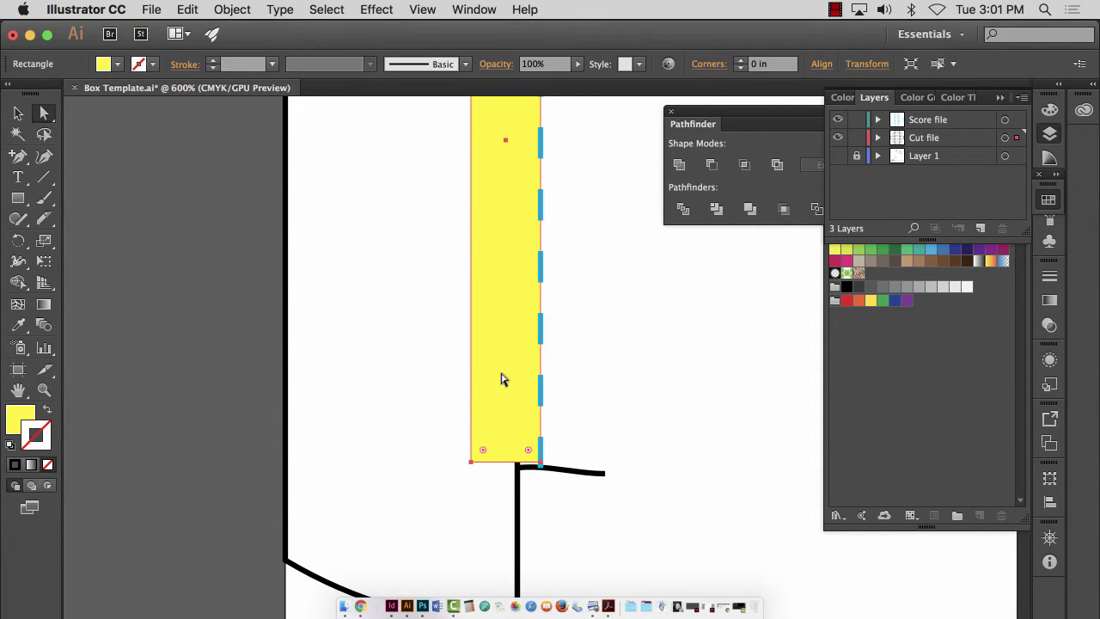
key("Delete")
left_click(518, 360)
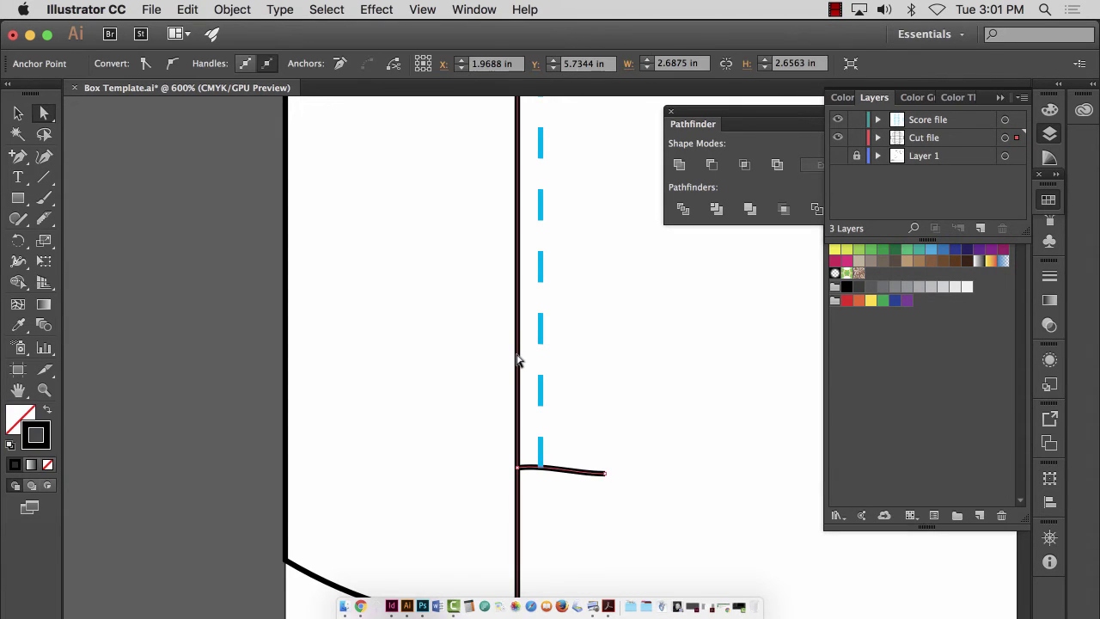
key("super+minus")
key("super+minus")
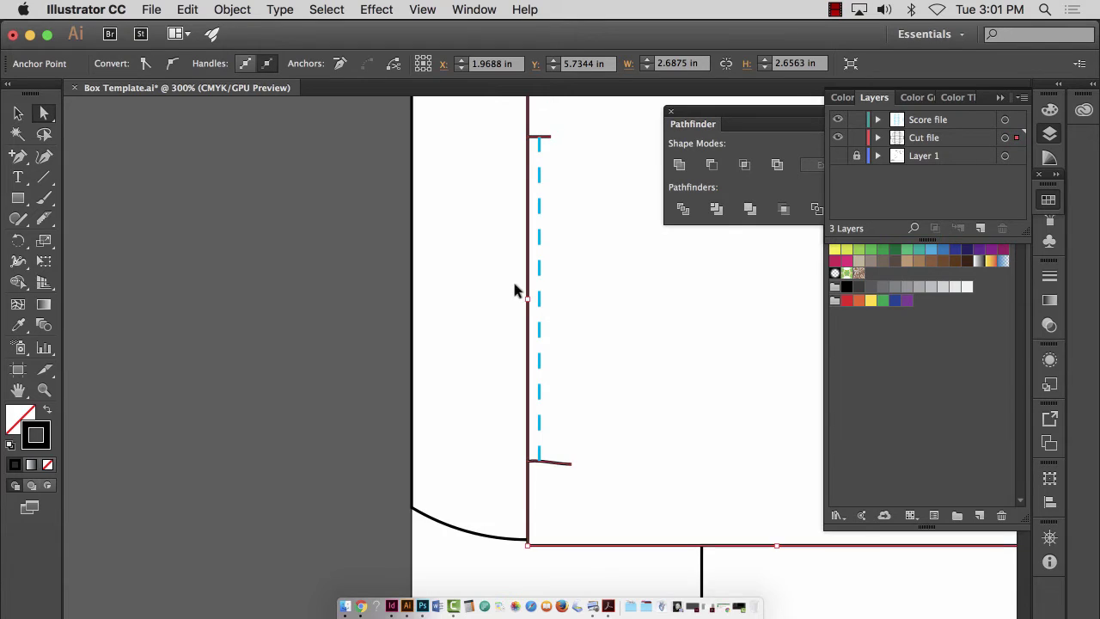
key("super+minus")
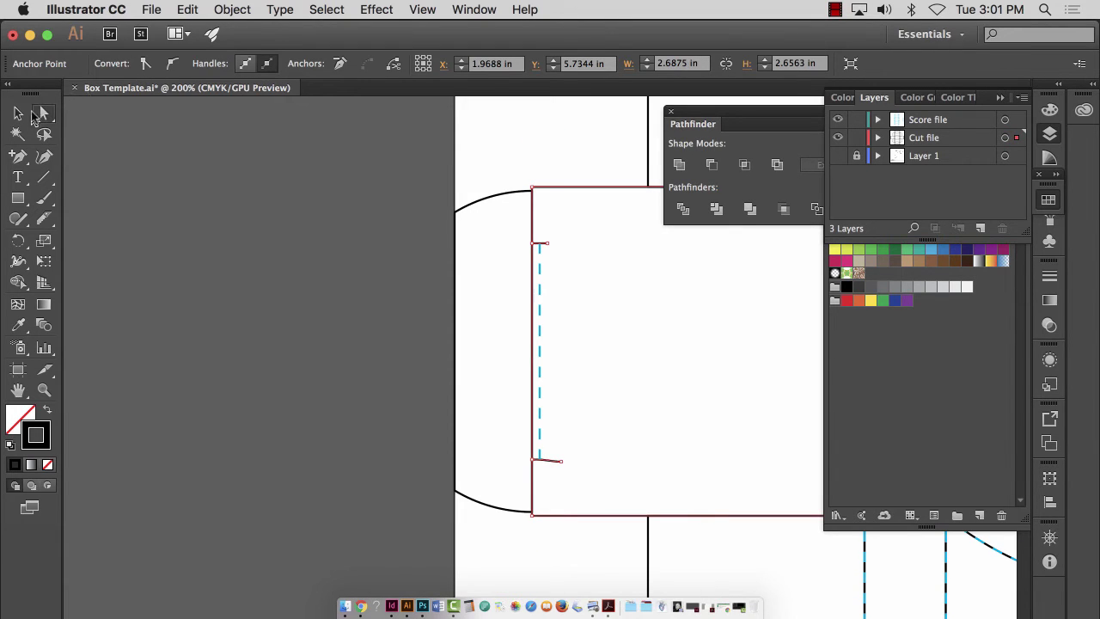
left_click(152, 201)
left_click(531, 230)
left_click(533, 242)
- Undo the yellow rectangle's deletion and both Knife cuts in the left square panel
key("super+z")
key("super+z")
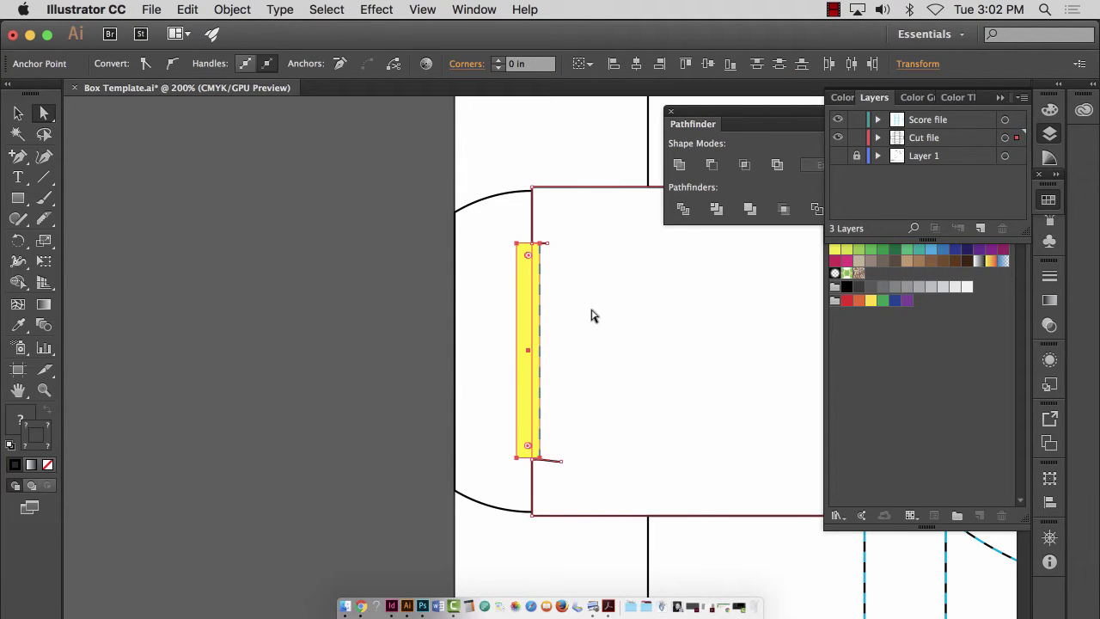
key("super+z")
key("super+z")
key("super+z")
key("super+z")
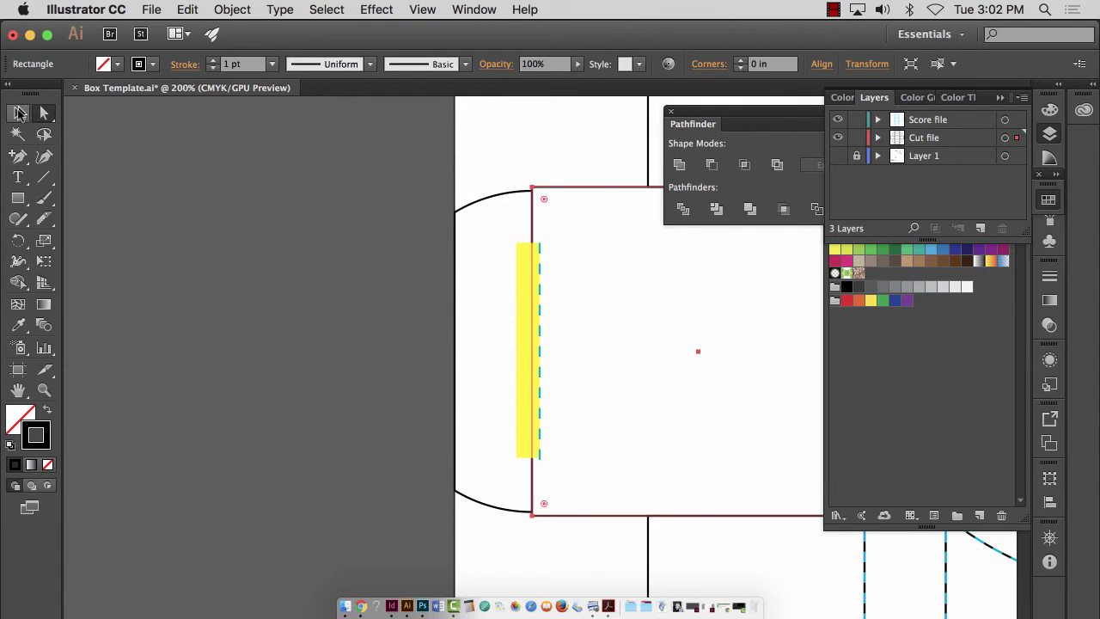
- Delete the yellow rectangle beside the left tuck flap's dashed fold
key("v")
left_click(221, 224)
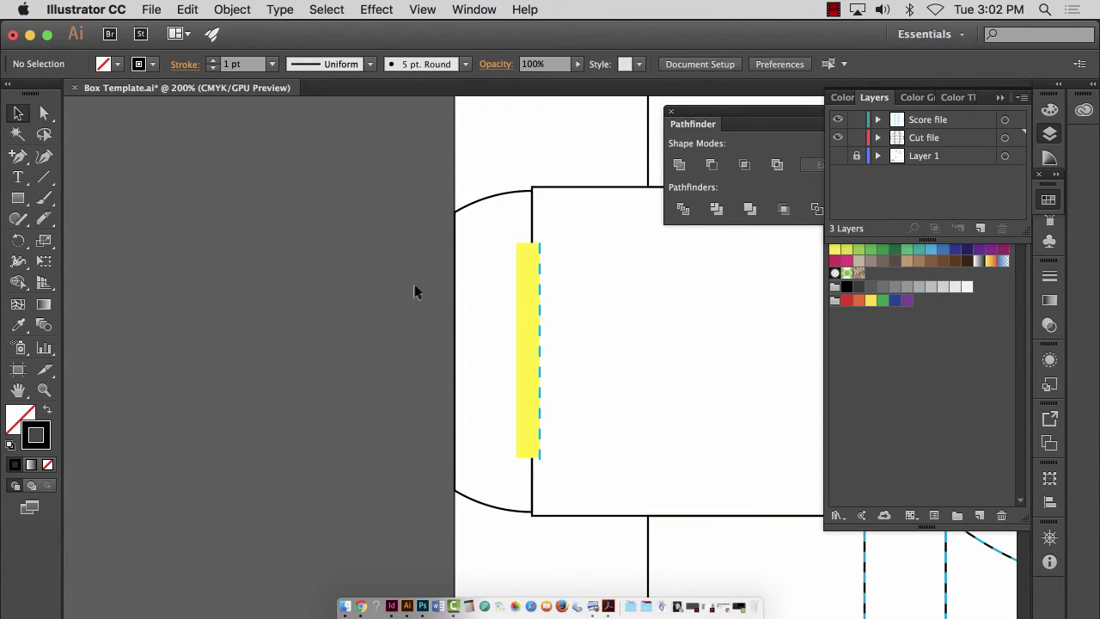
left_click(522, 294)
key("Delete")
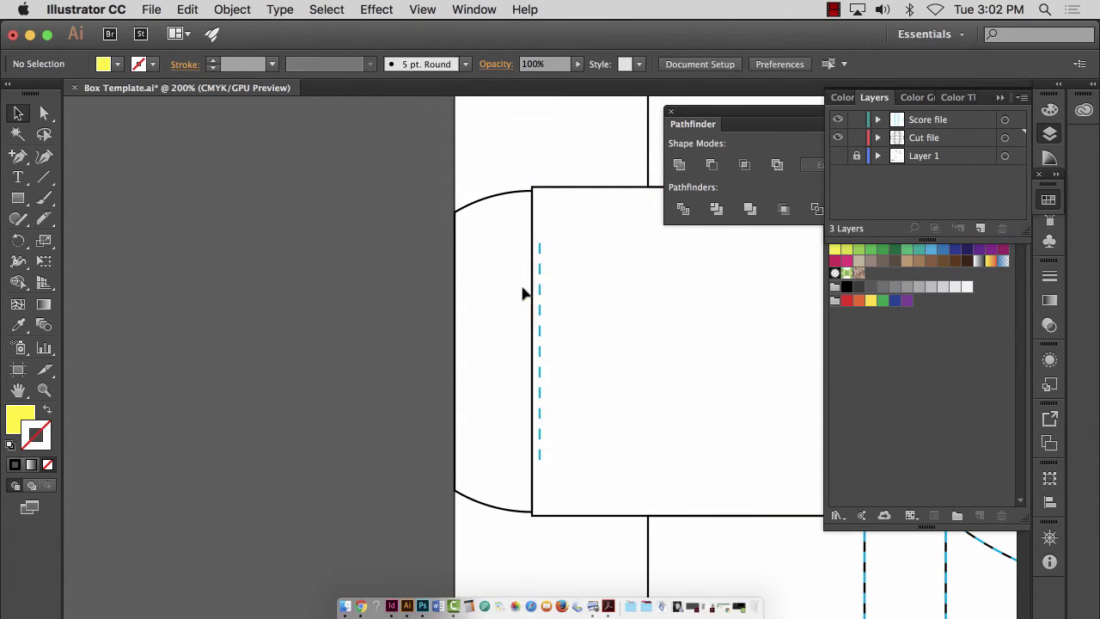
- Try a Knife cut through the left square panel's outer edge at the dashed fold's upper end, and undo it
left_click(43, 389)
left_click_drag(488, 231, 634, 304)
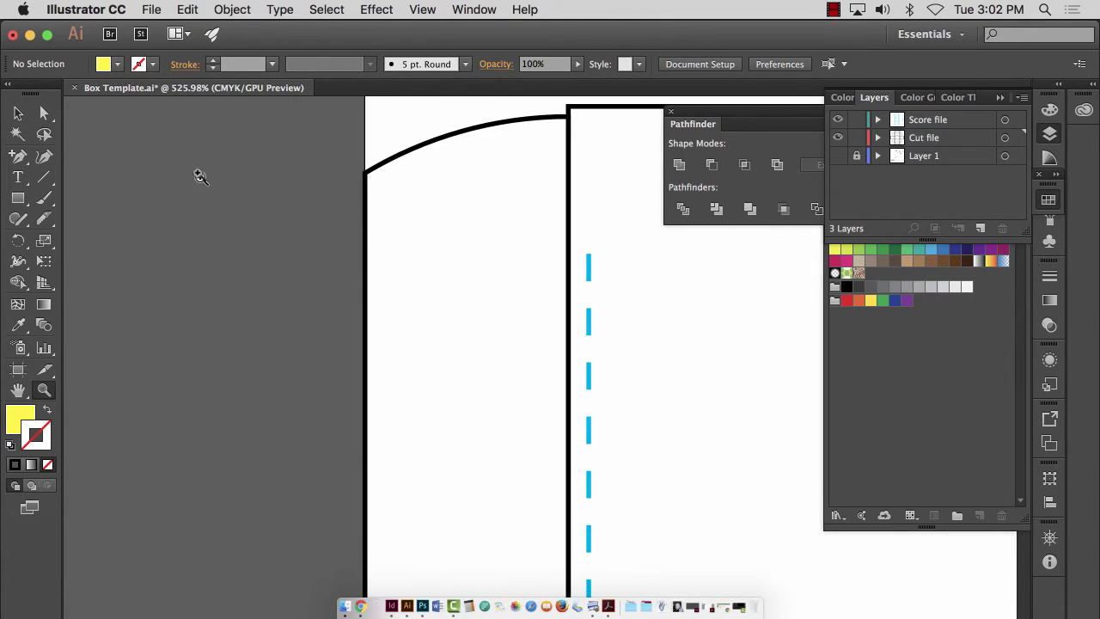
left_click(18, 113)
left_click(579, 110)
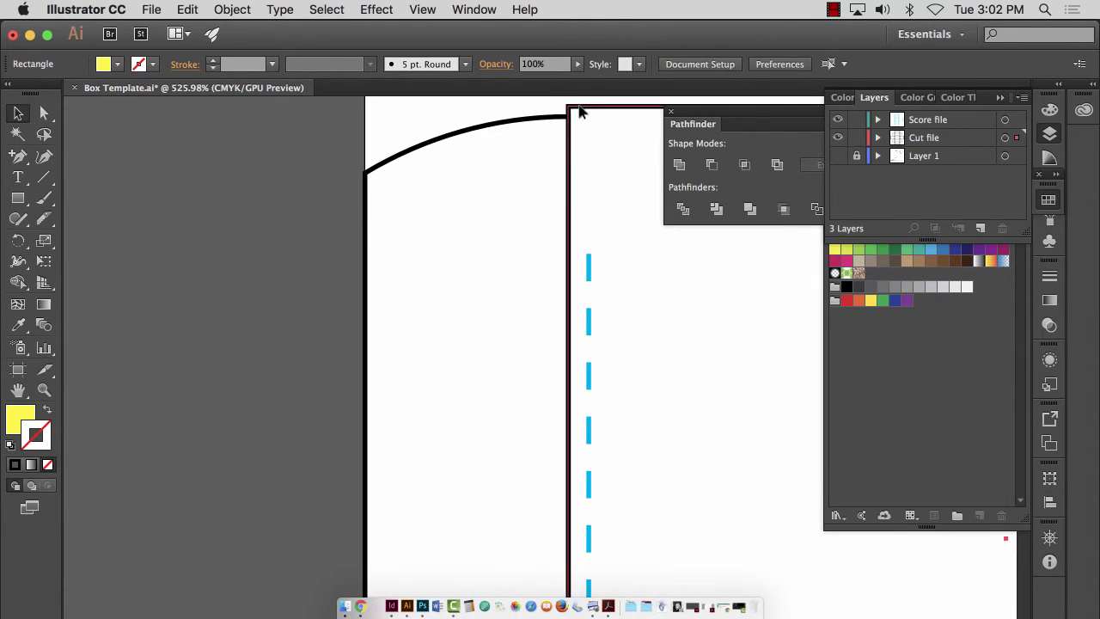
left_click(44, 218)
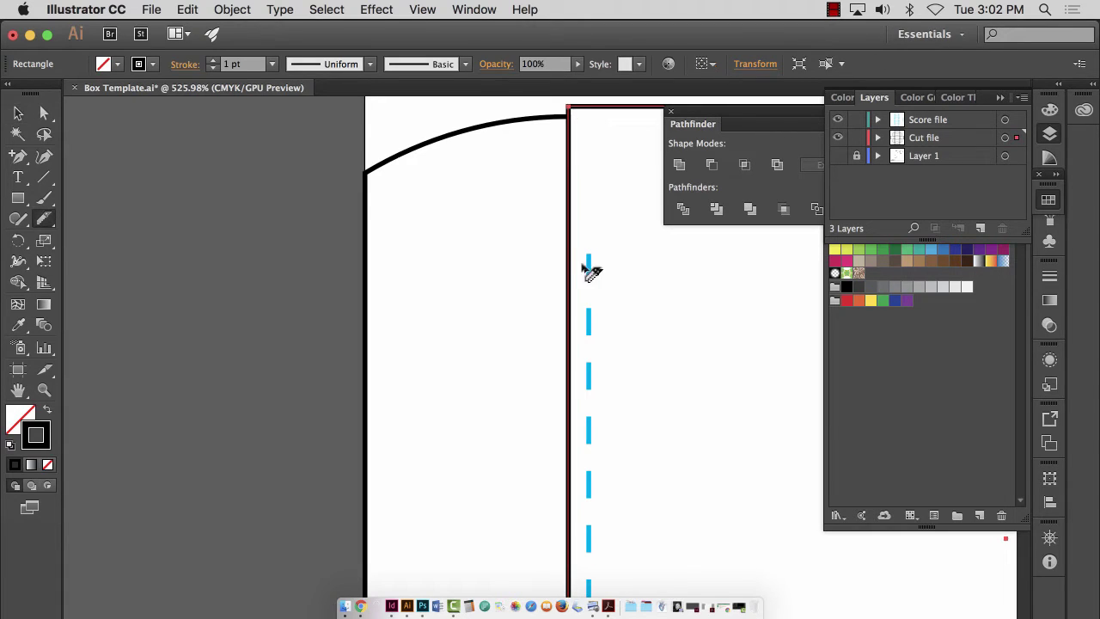
left_click_drag(567, 251, 646, 254)
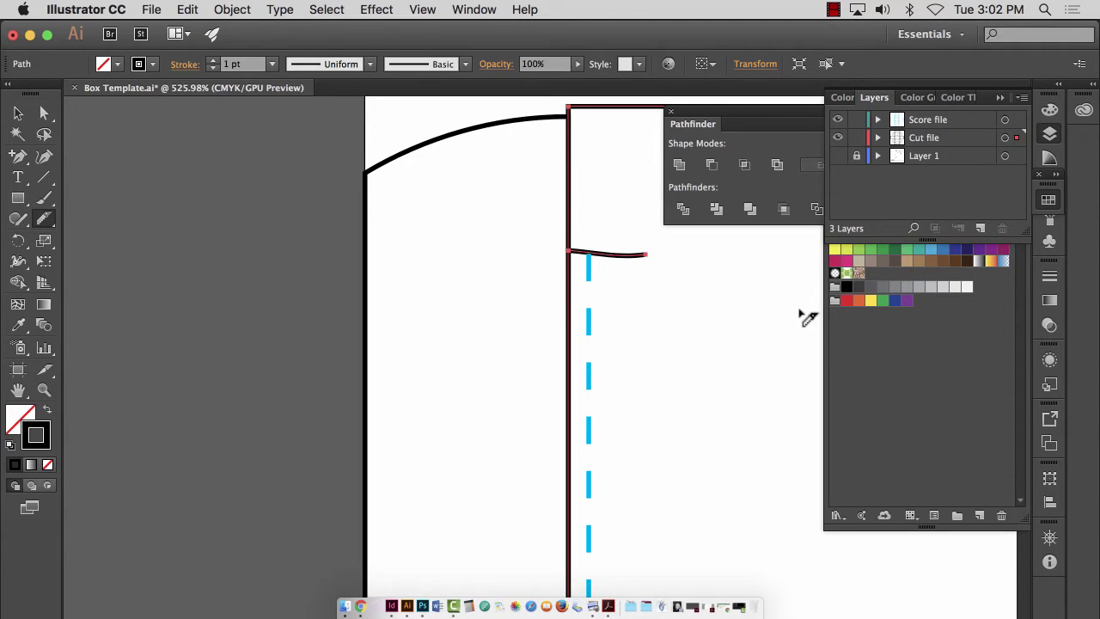
key("cmd+z")
- Try to cut the left square panel's edge with the Scissors beside the dashed fold's upper end, and dismiss the warning
left_click(48, 221)
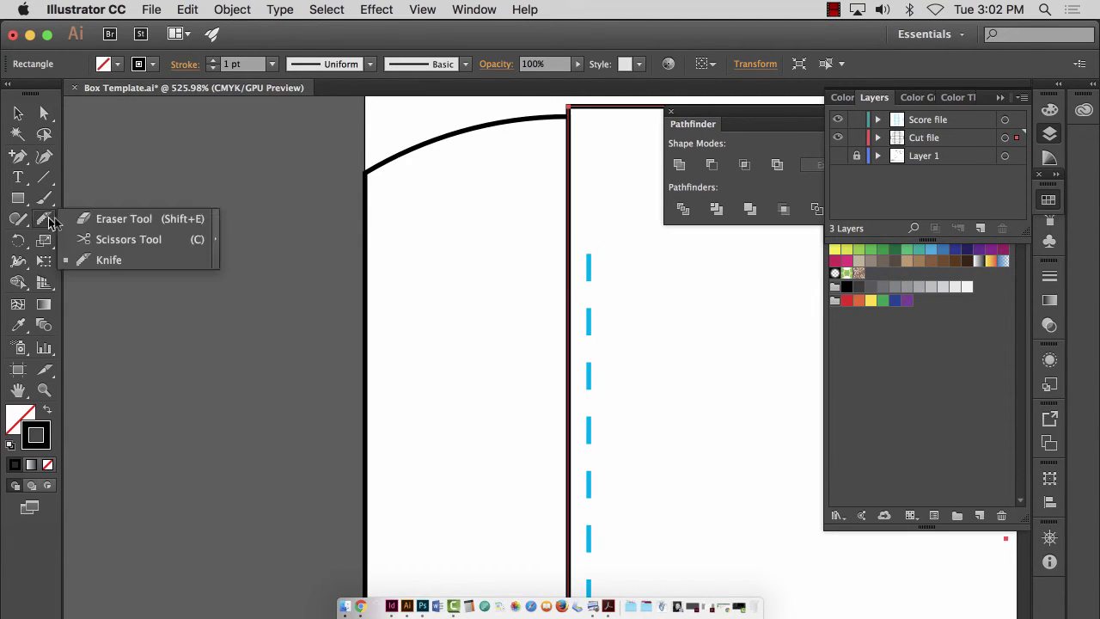
left_click(110, 240)
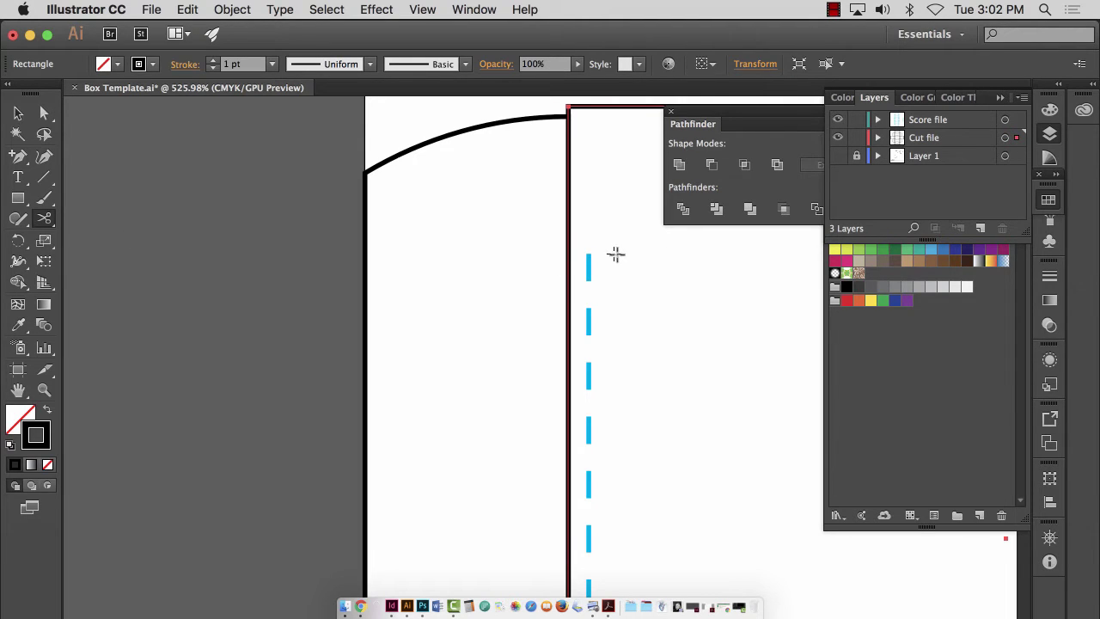
left_click(615, 254)
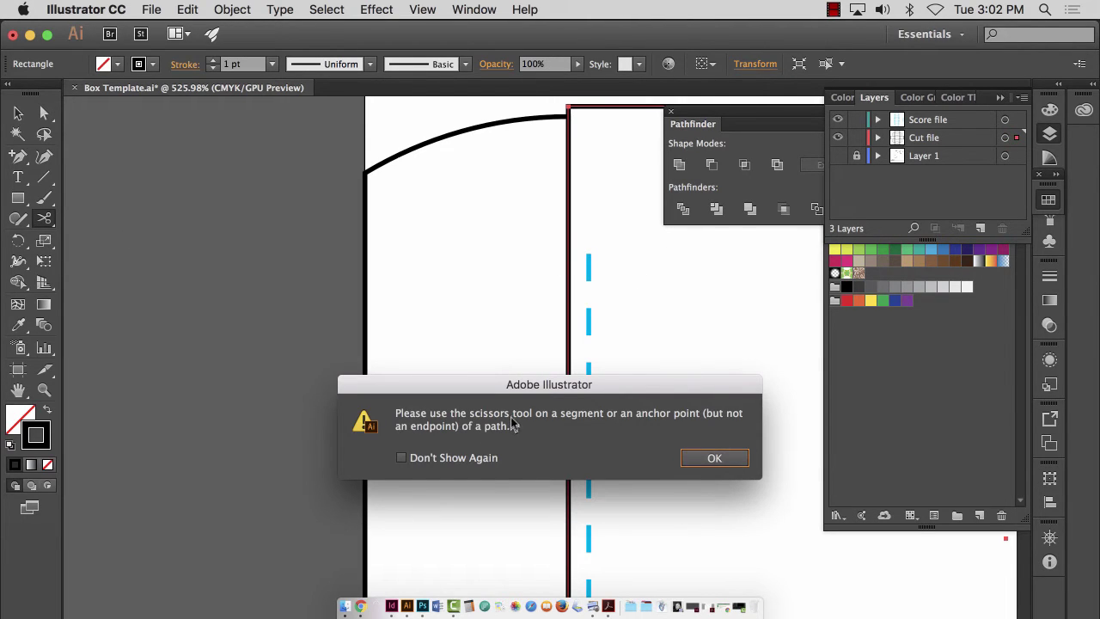
left_click(714, 458)
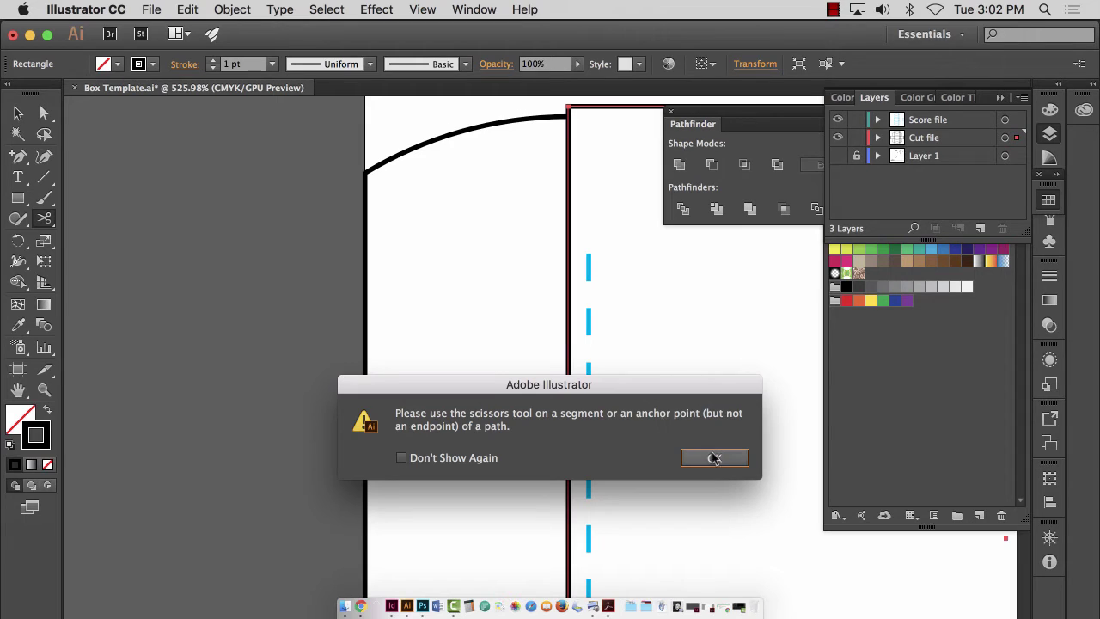
left_click(714, 458)
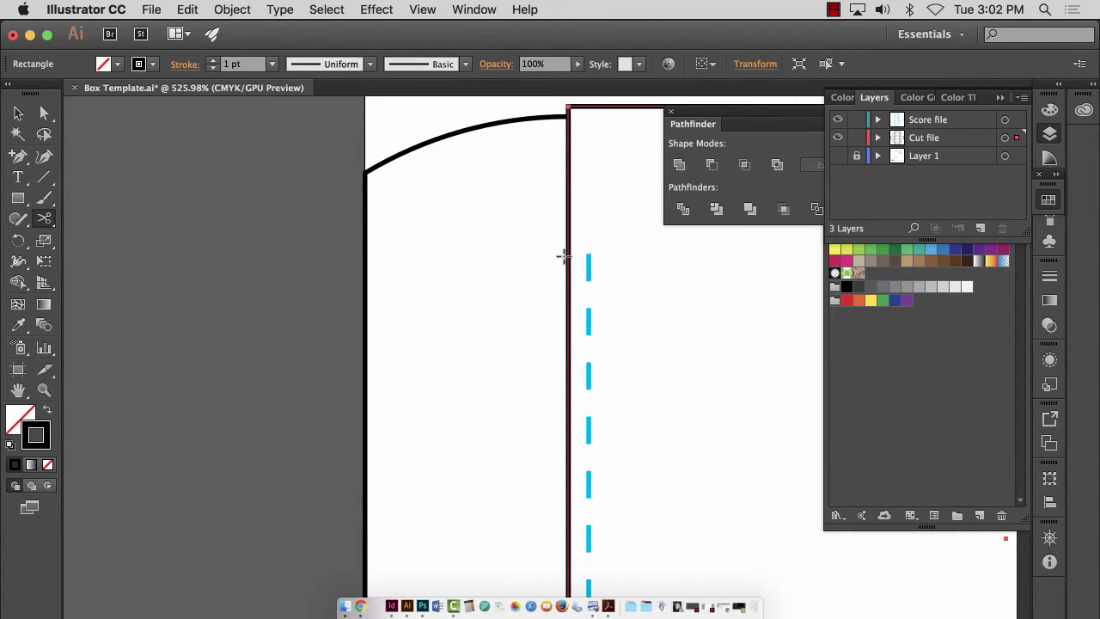
- Add anchor points on the left square panel's outer edge at the dashed fold's upper and lower ends, at Y 4.875 in and 6.5937 in
left_click(18, 156)
left_click(568, 251)
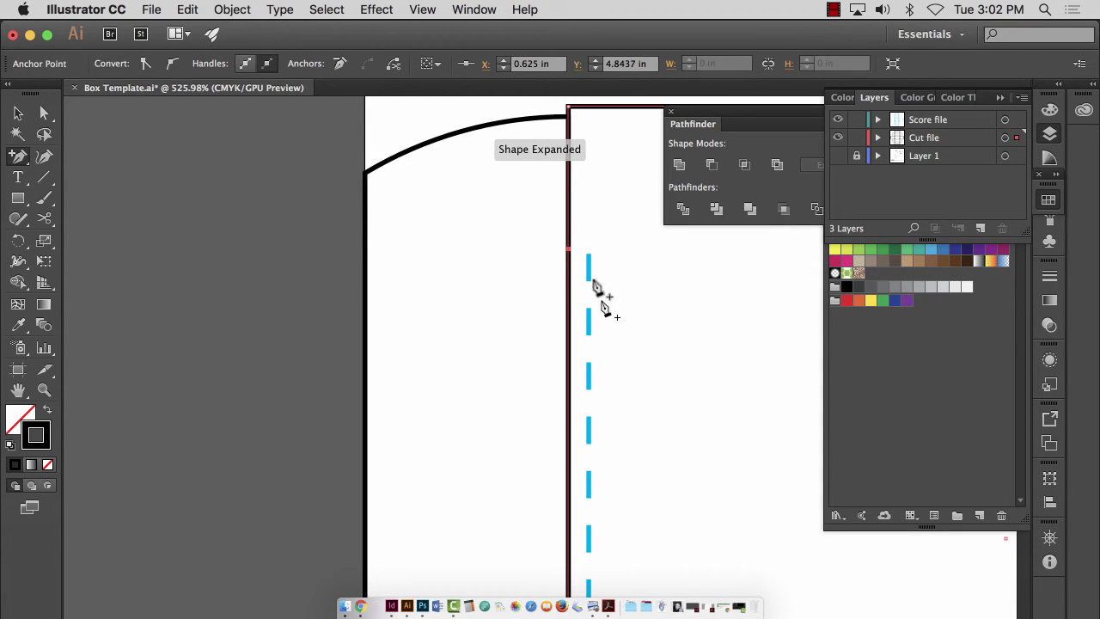
key("super+z")
left_click(568, 260)
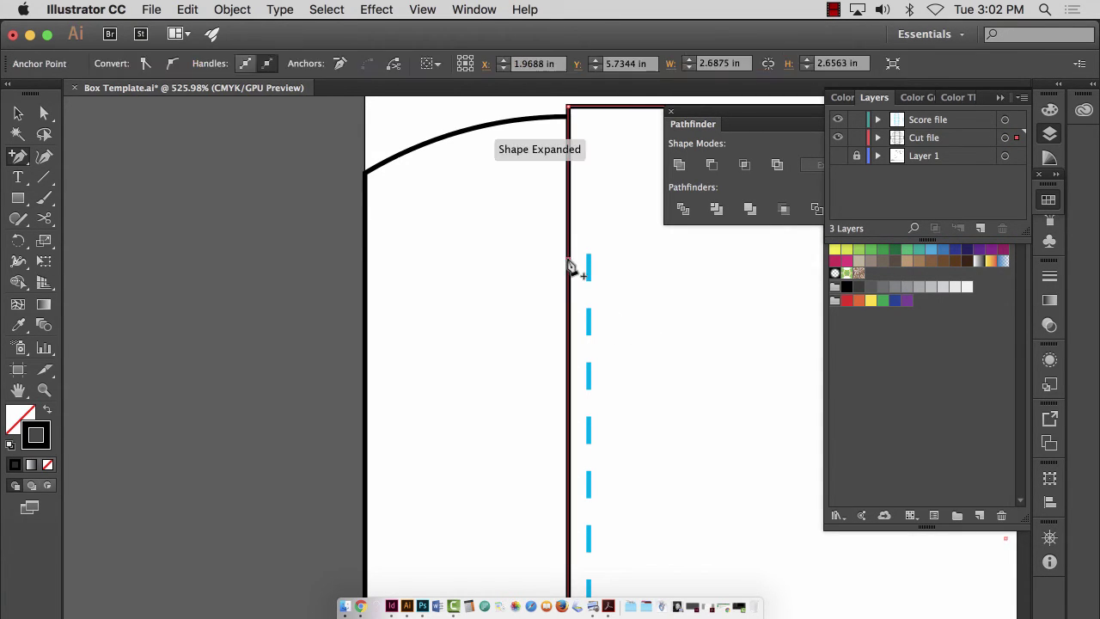
scroll(648, 369, "down", 4)
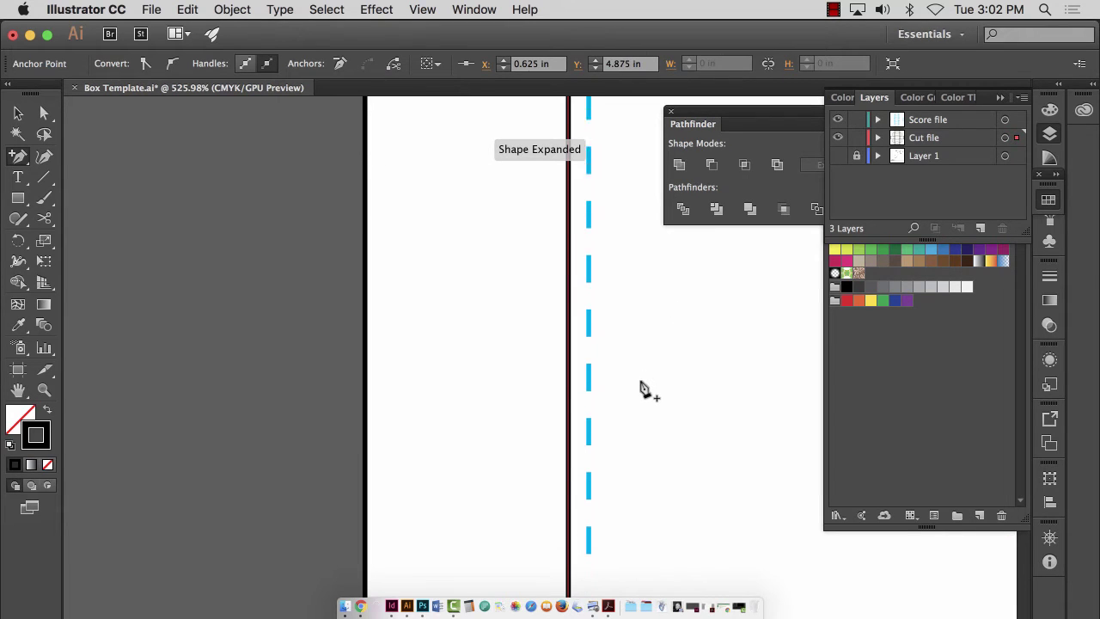
scroll(646, 391, "down", 1)
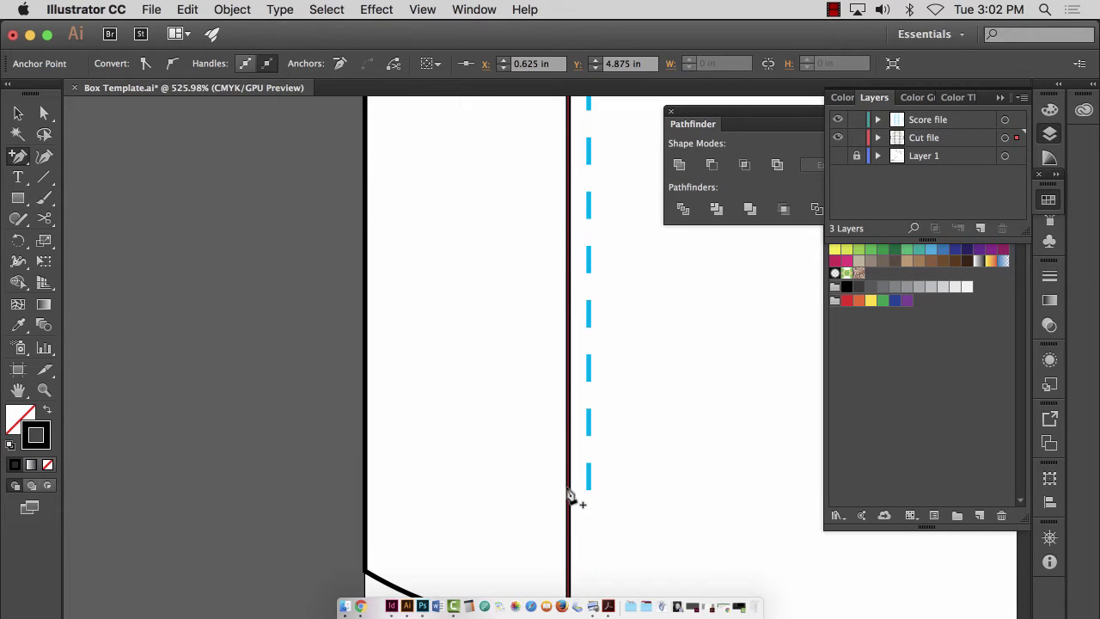
scroll(589, 450, "up", 5)
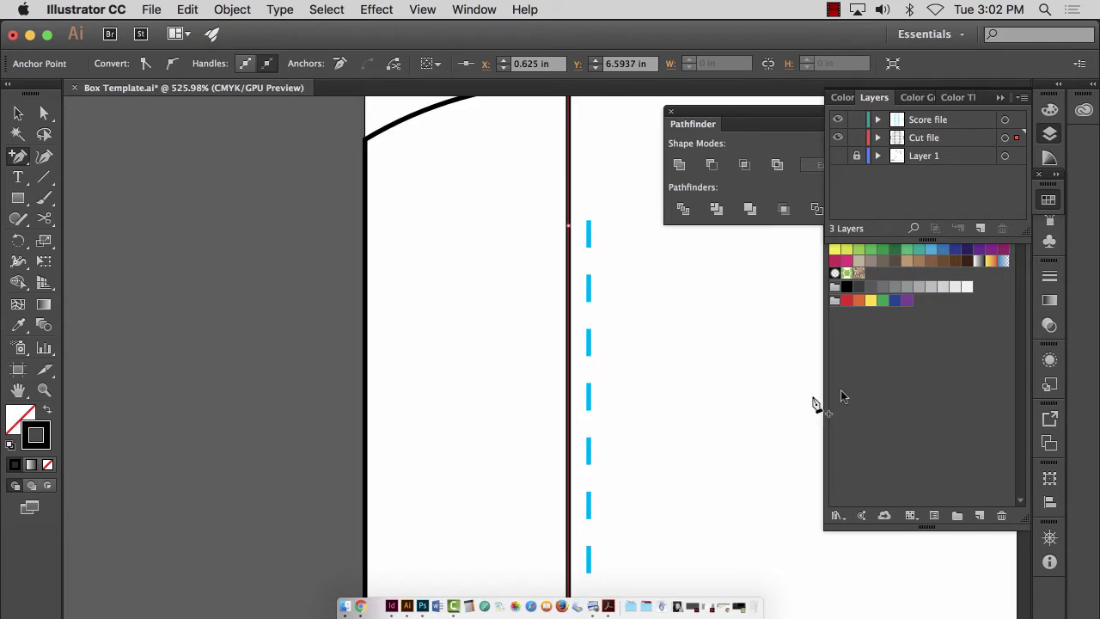
- Cut the left square panel's edge with the Scissors at both added anchor points and delete the segment between them
left_click(44, 216)
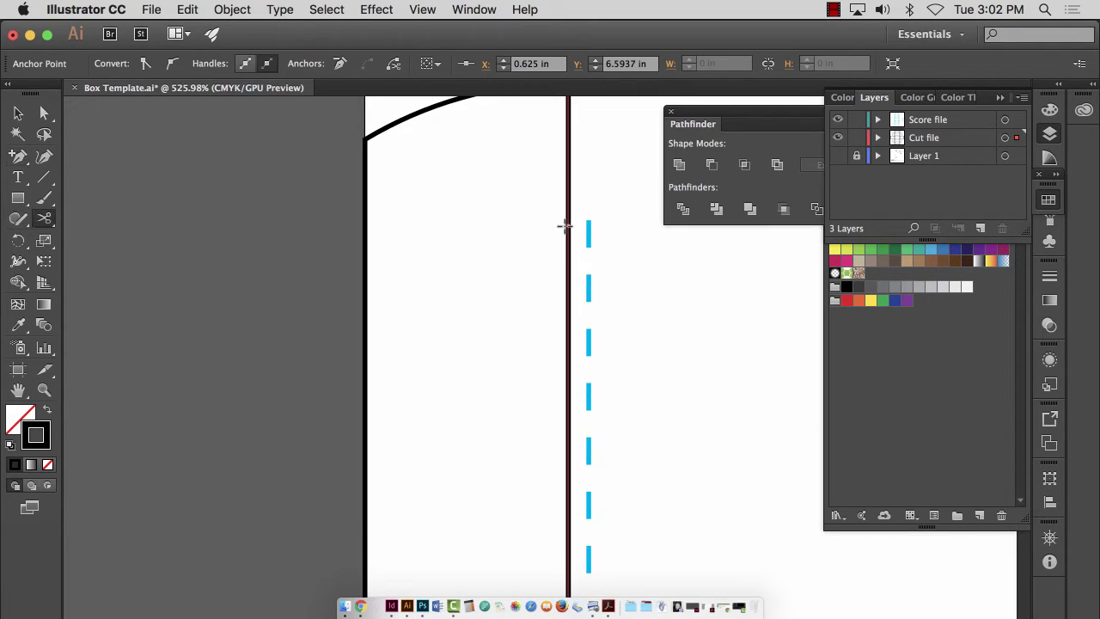
left_click(589, 226)
left_click(718, 457)
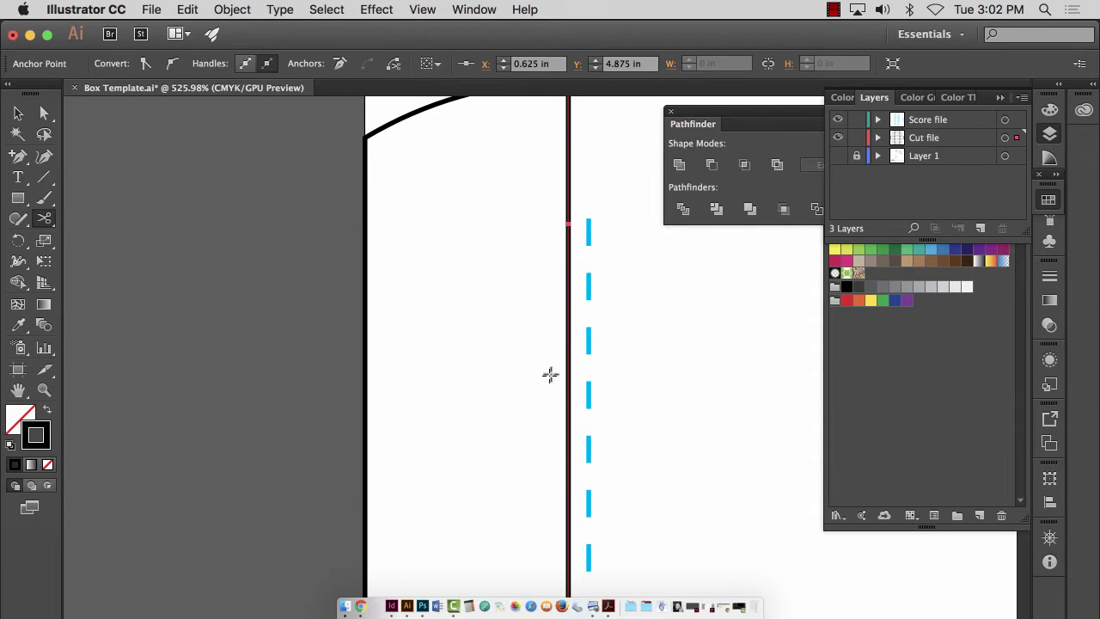
scroll(550, 373, "down", 5)
scroll(592, 411, "down", 3)
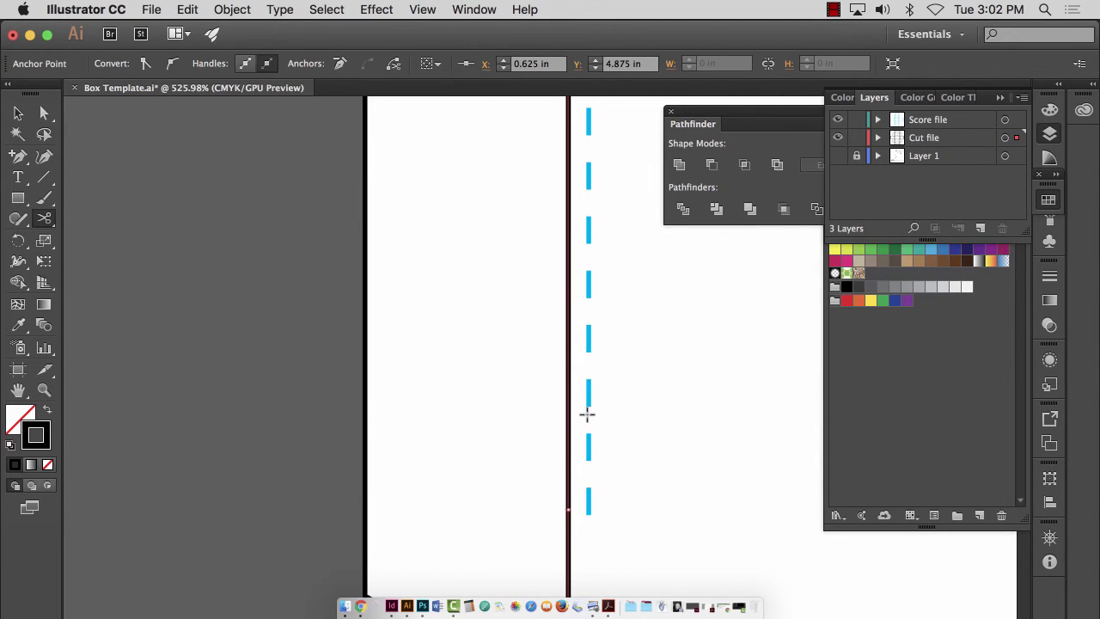
left_click(569, 470)
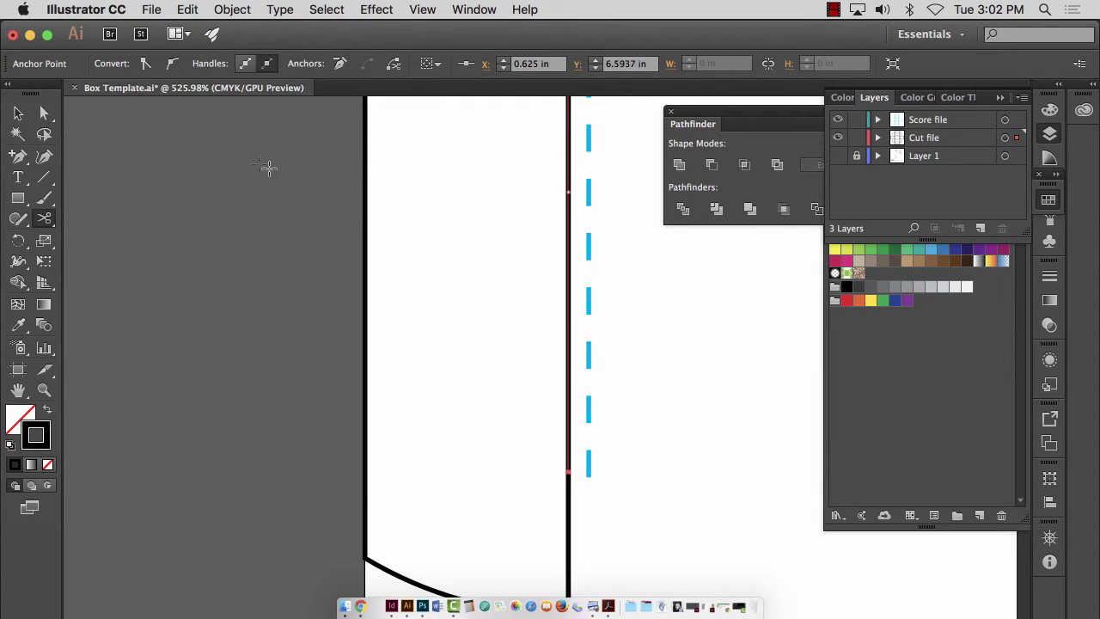
left_click(45, 114)
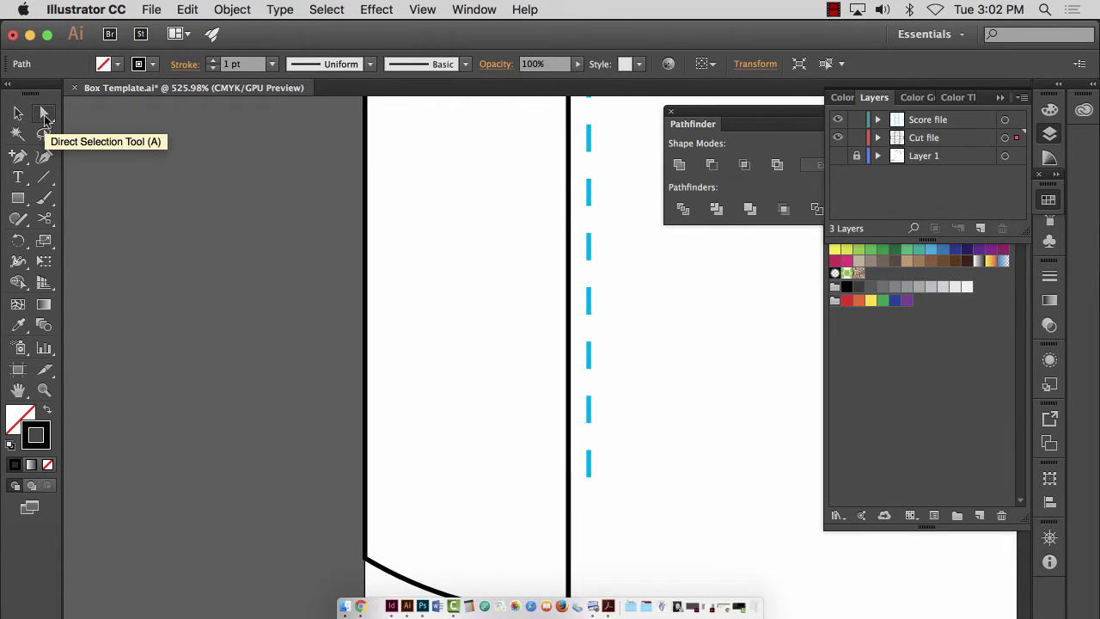
- Move the left tuck flap's outline aside to check the square panel's edge beside the dashed fold, and undo the move
key("super+0")
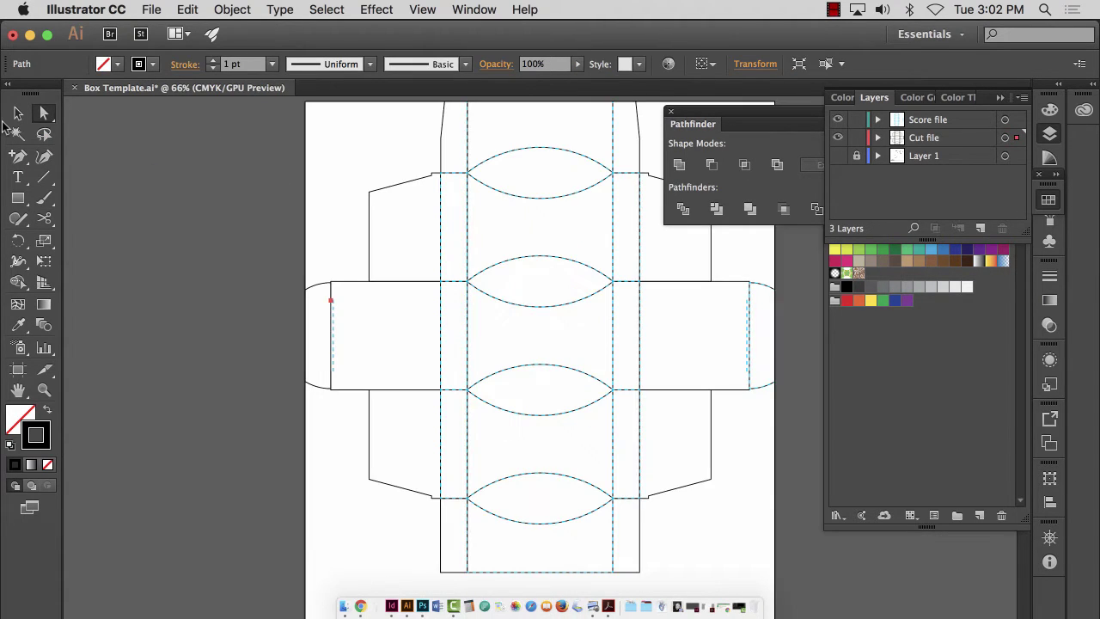
left_click(92, 140)
left_click(18, 112)
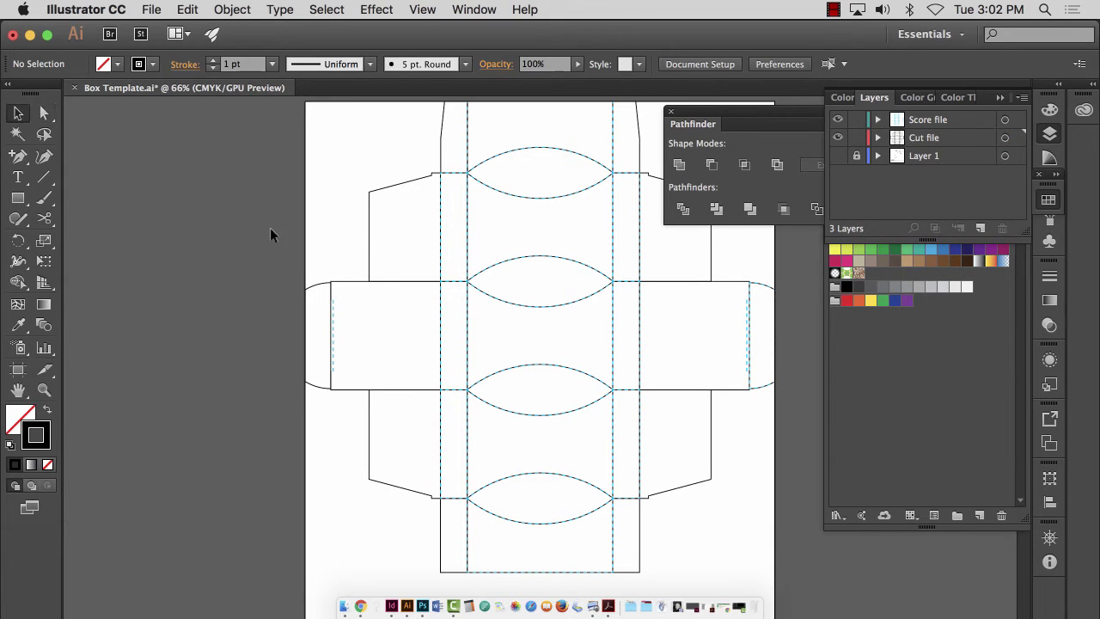
left_click(320, 293)
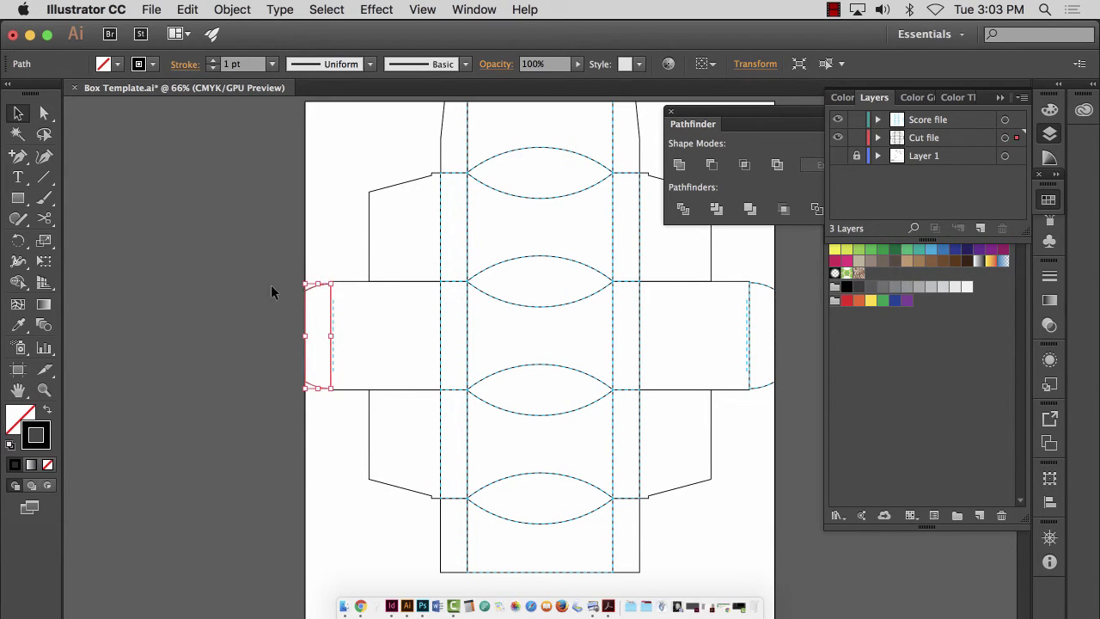
left_click_drag(308, 285, 231, 285)
key("super+z")
left_click(44, 390)
left_click(311, 293)
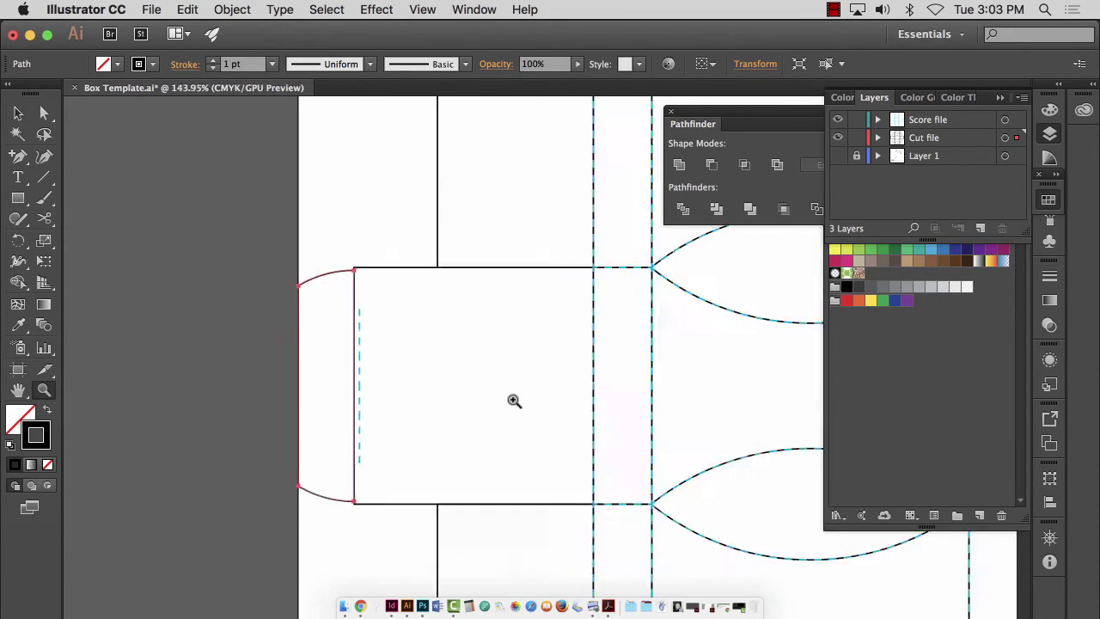
key("v")
left_click(318, 262)
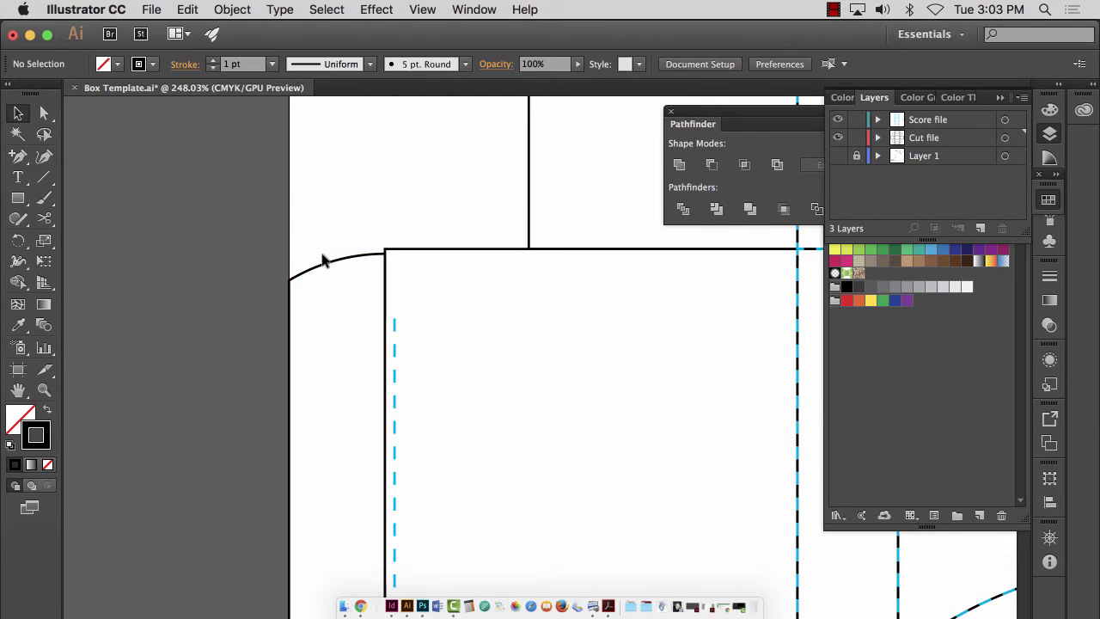
left_click(342, 263)
left_click_drag(369, 258, 287, 257)
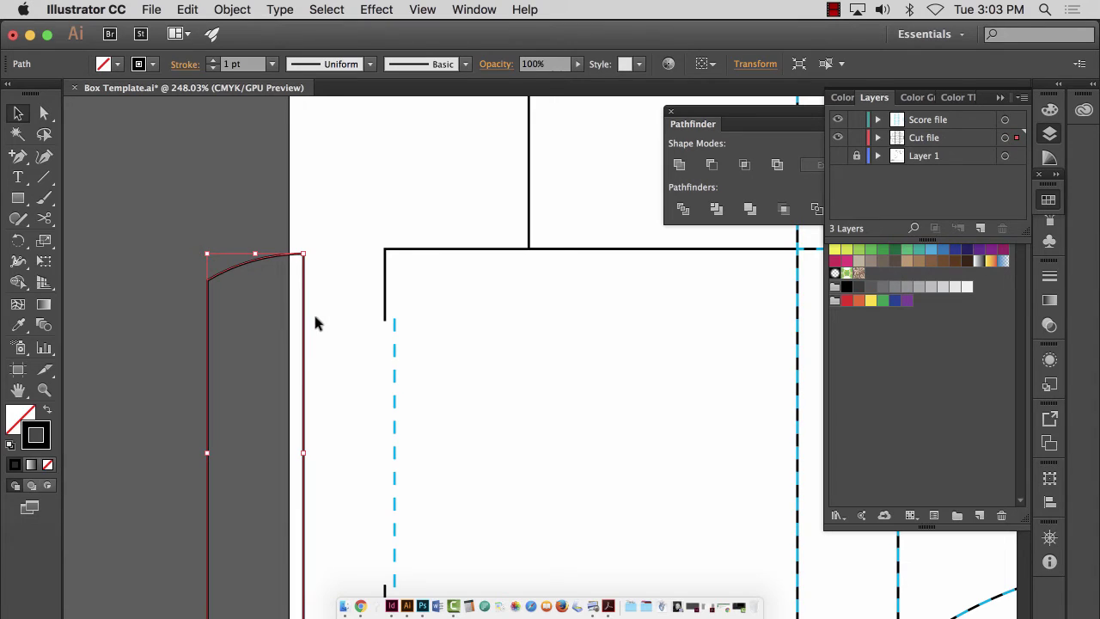
key("super+z")
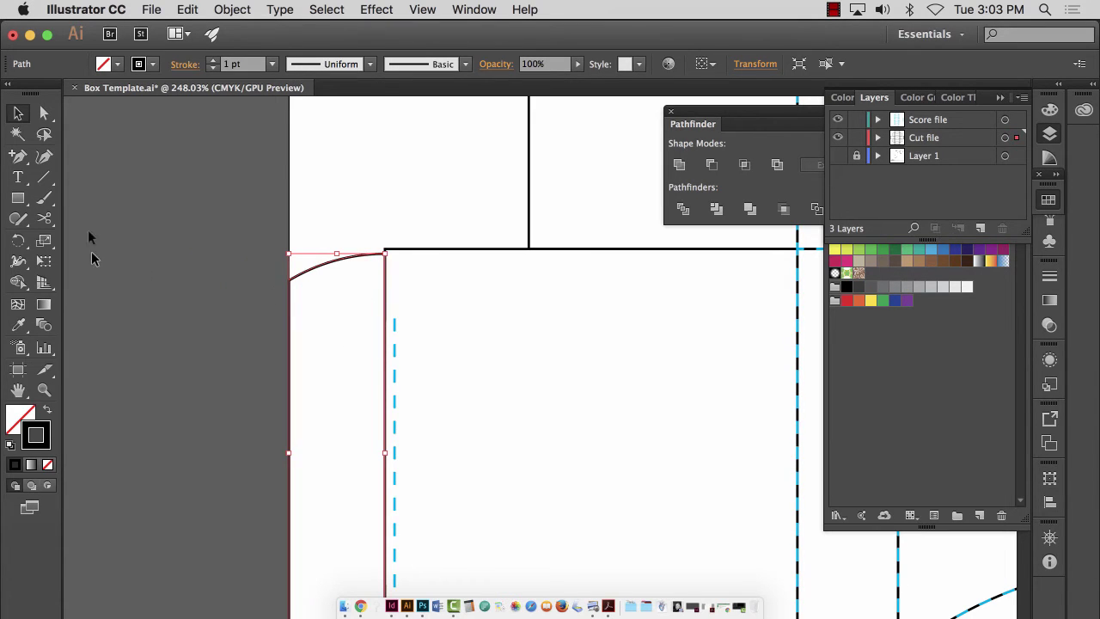
- Nudge the left tuck flap's outline slightly outward and add anchor points on its inner edge at Y 4.875 in and 6.5937 in
left_click(18, 156)
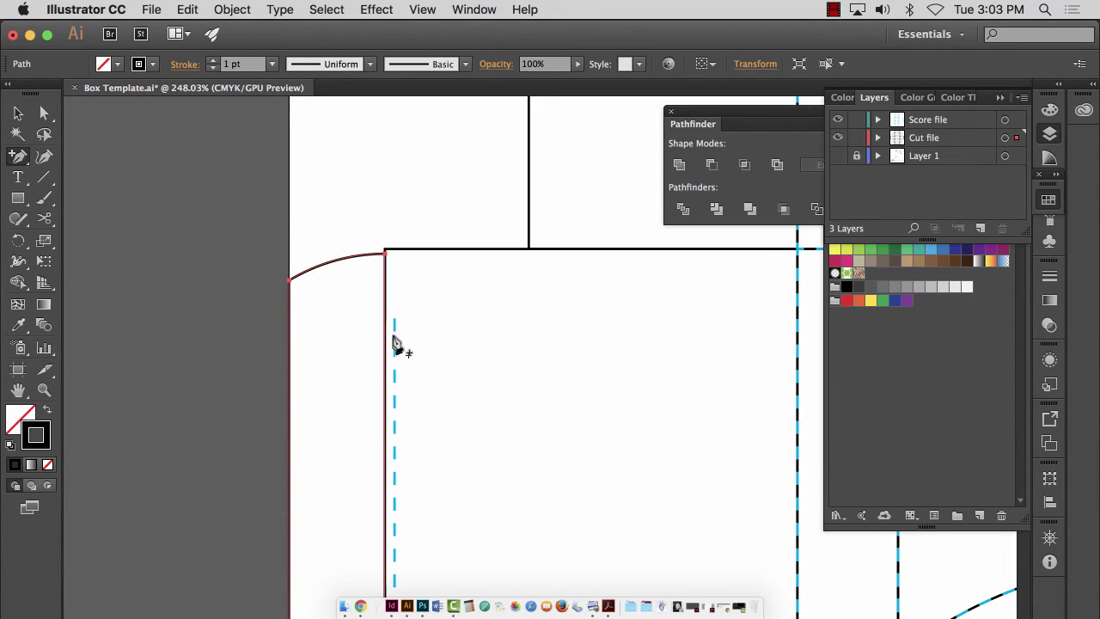
left_click(18, 116)
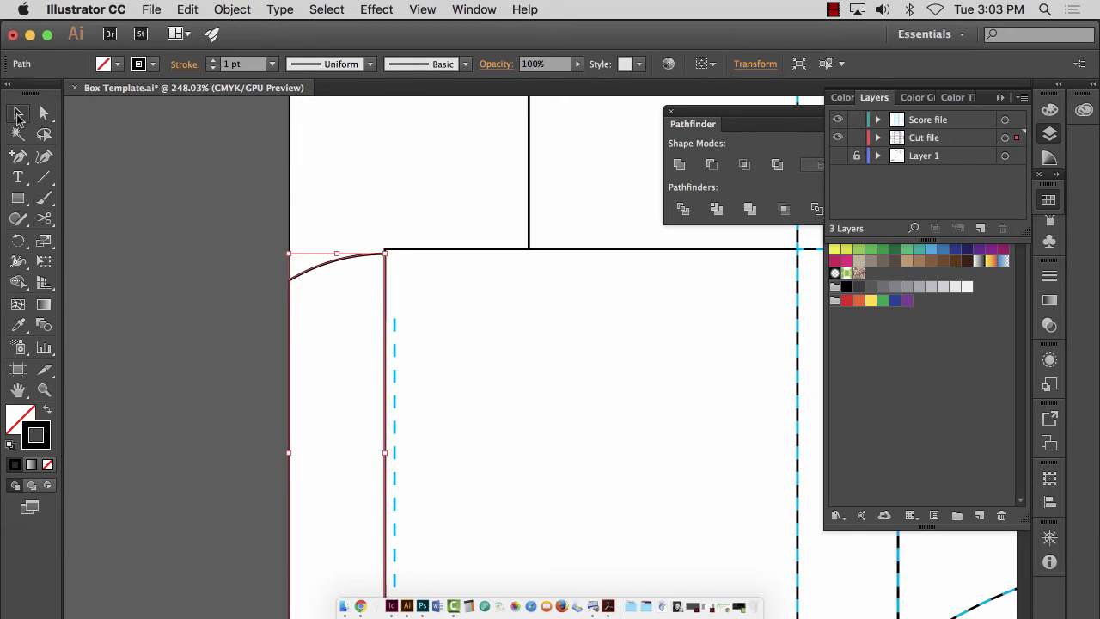
left_click(19, 156)
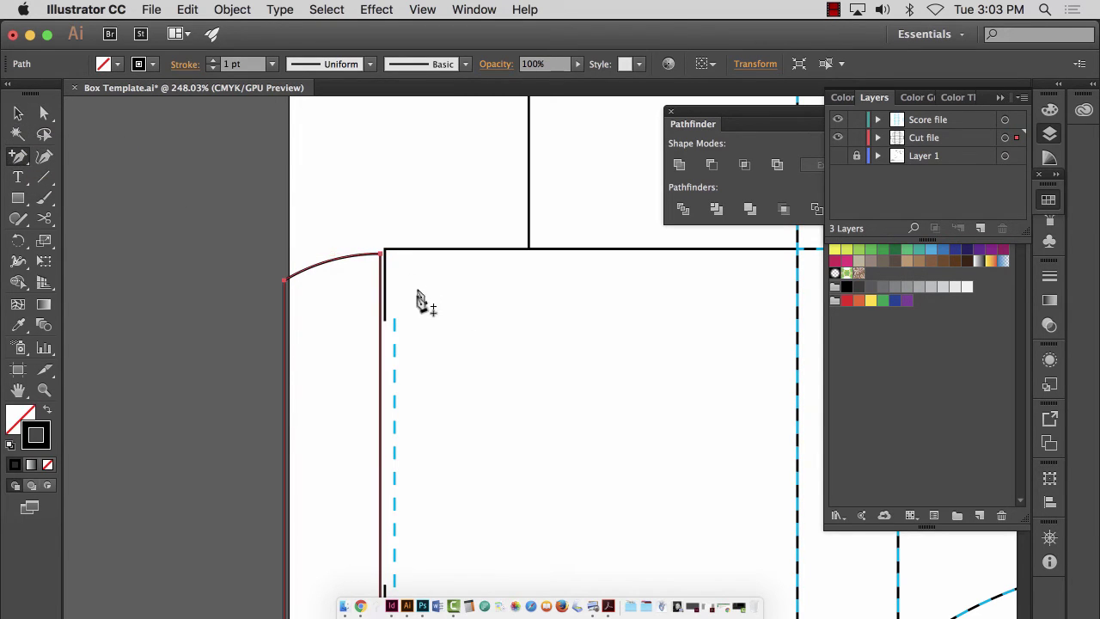
left_click(382, 325)
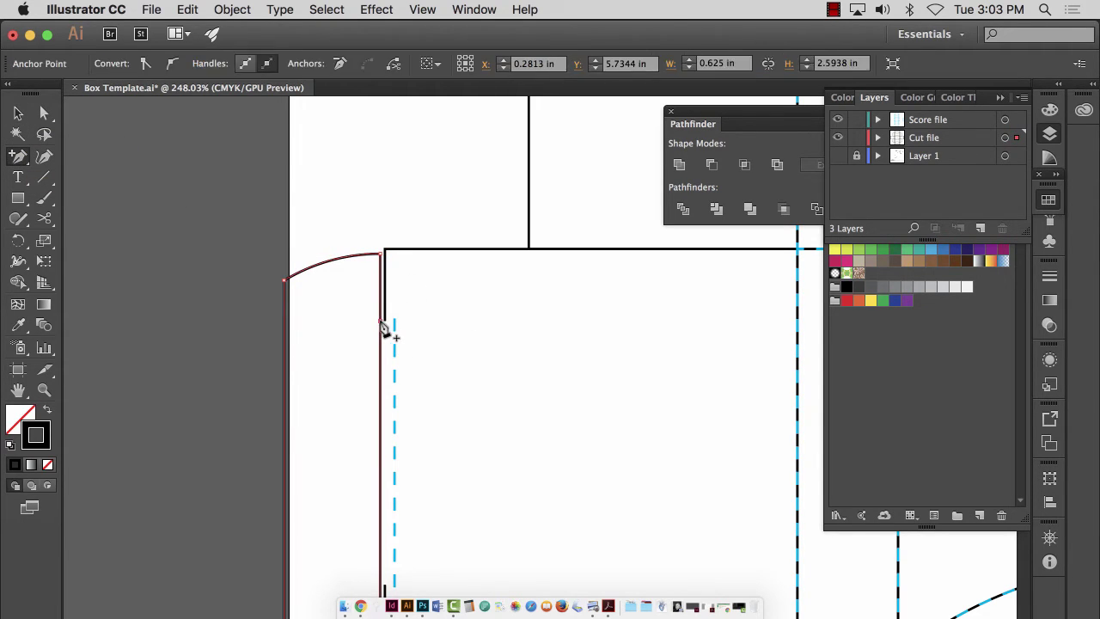
scroll(425, 398, "down", 5)
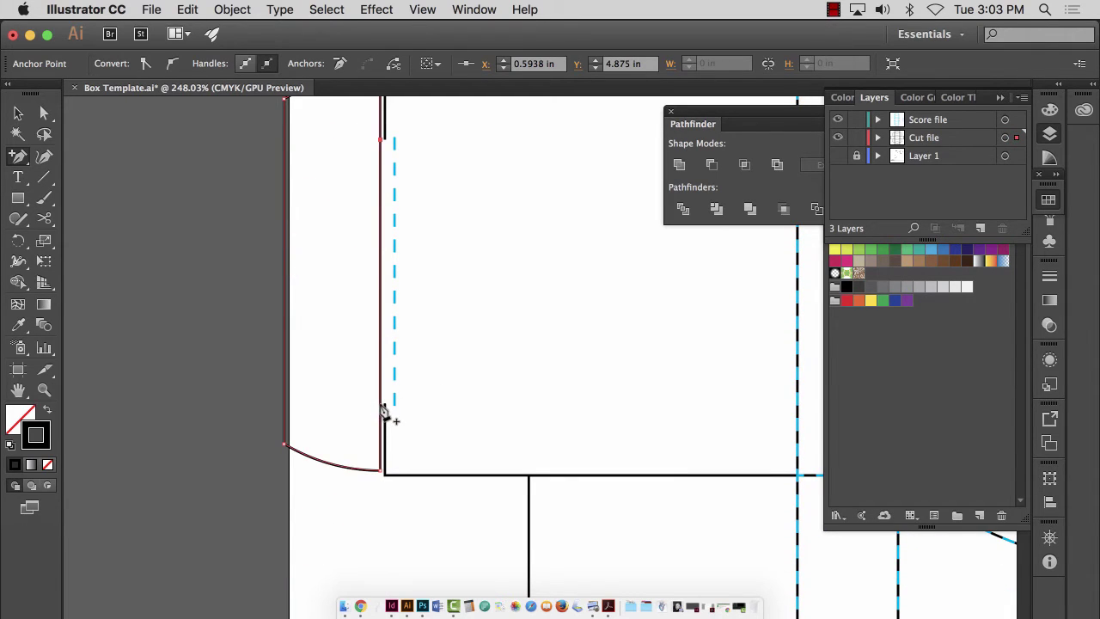
left_click(382, 404)
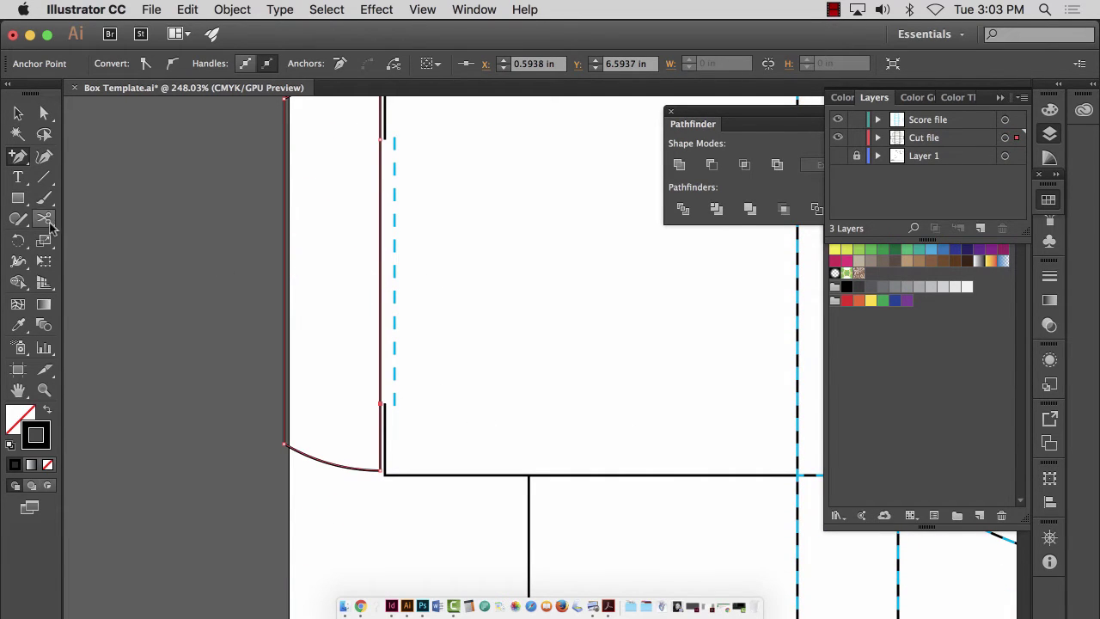
- Cut the left tuck flap's inner edge with the Scissors at both added anchor points and delete the segment between them
left_click(45, 219)
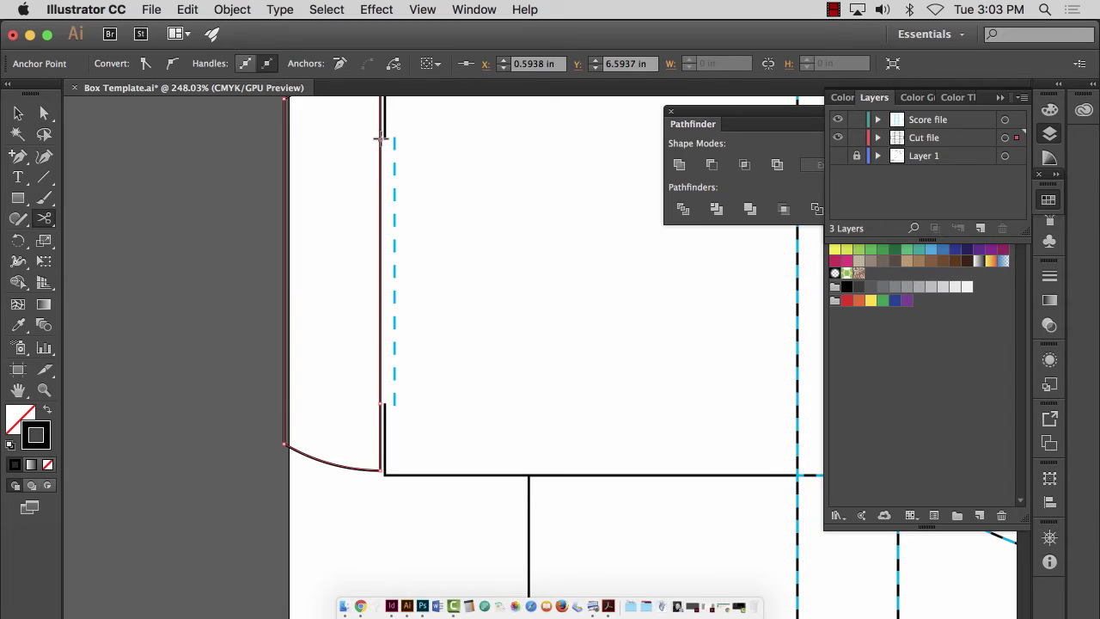
left_click(380, 139)
left_click(380, 404)
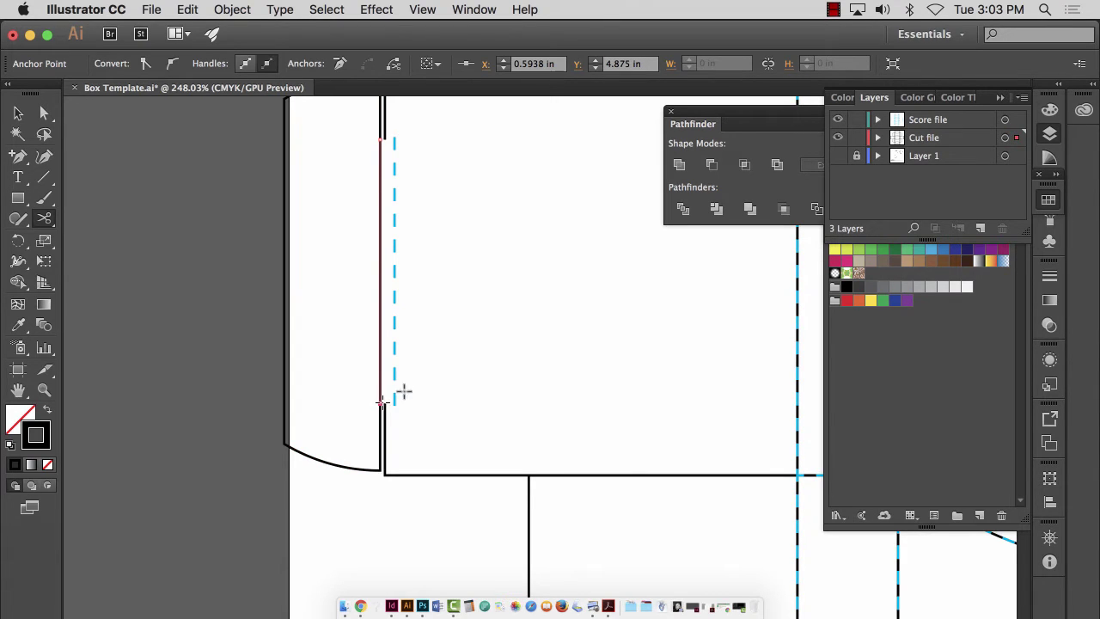
left_click(45, 114)
key("Delete")
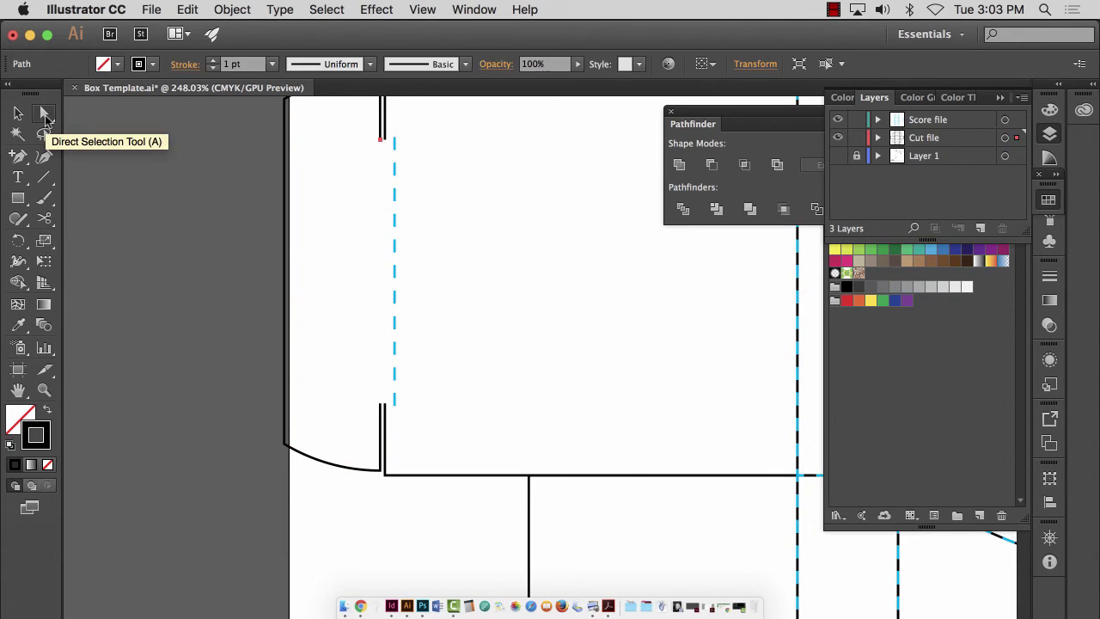
- Move the left tuck flap's opened outline back against the square panel's outer edge and deselect it
key("v")
left_click(305, 233)
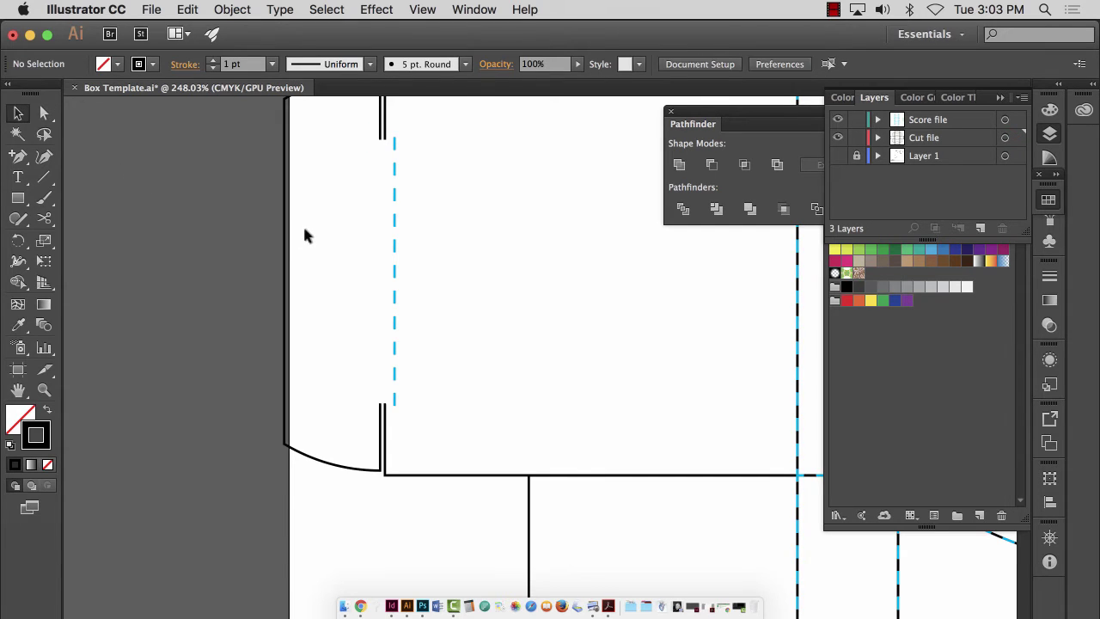
left_click(286, 226)
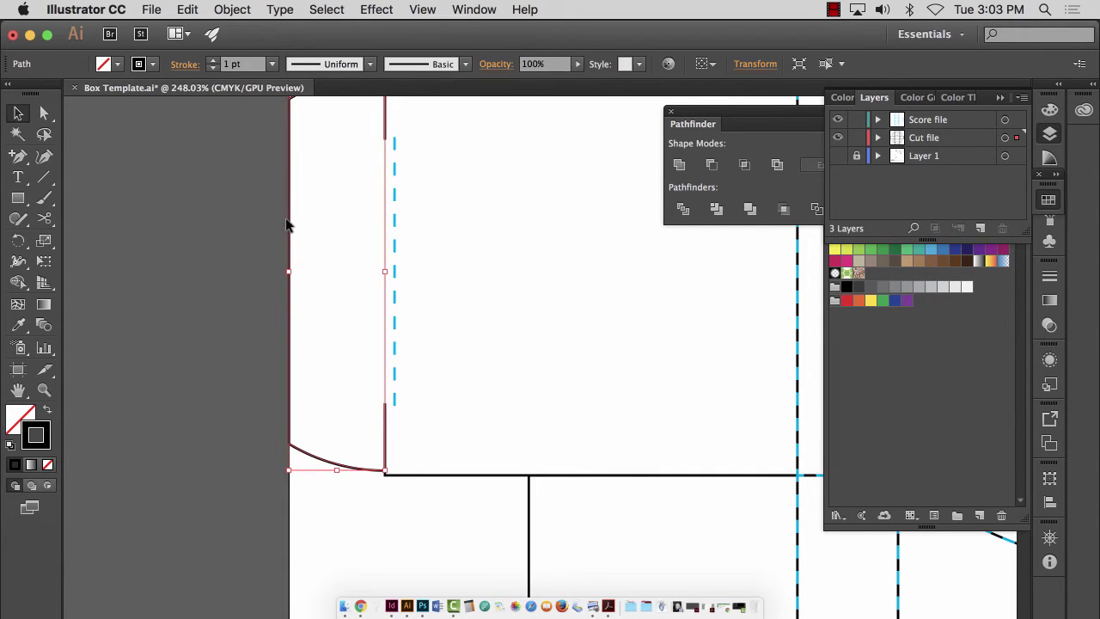
key("super+0")
left_click(396, 412)
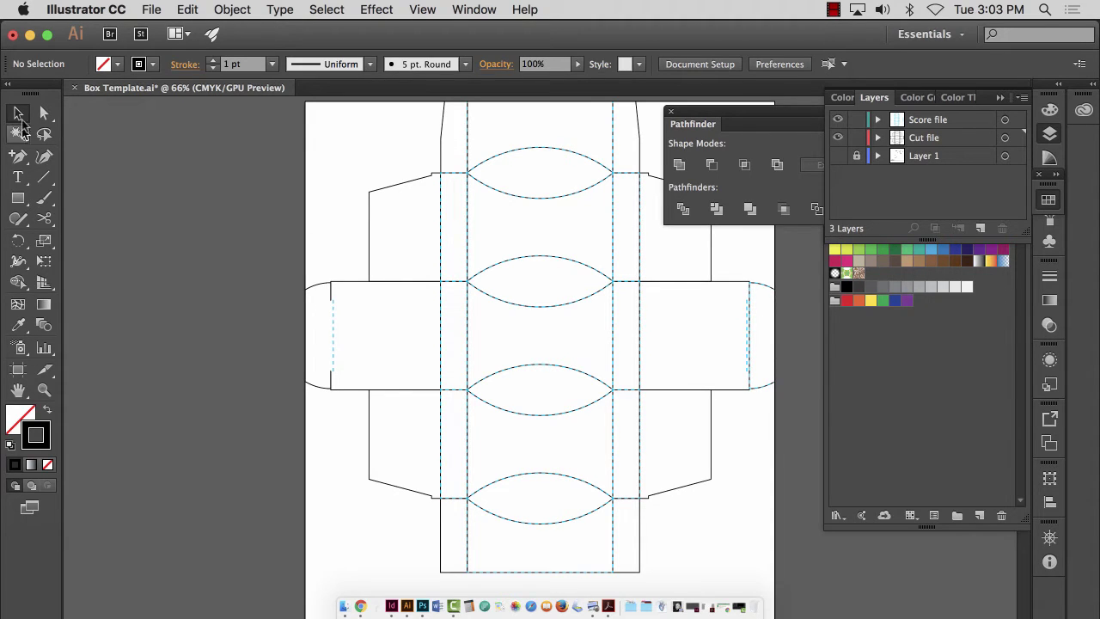
- Transfer the left dashed fold line to the Cut file layer and delete the right square panel with its tuck flap and fold lines
left_click(332, 314)
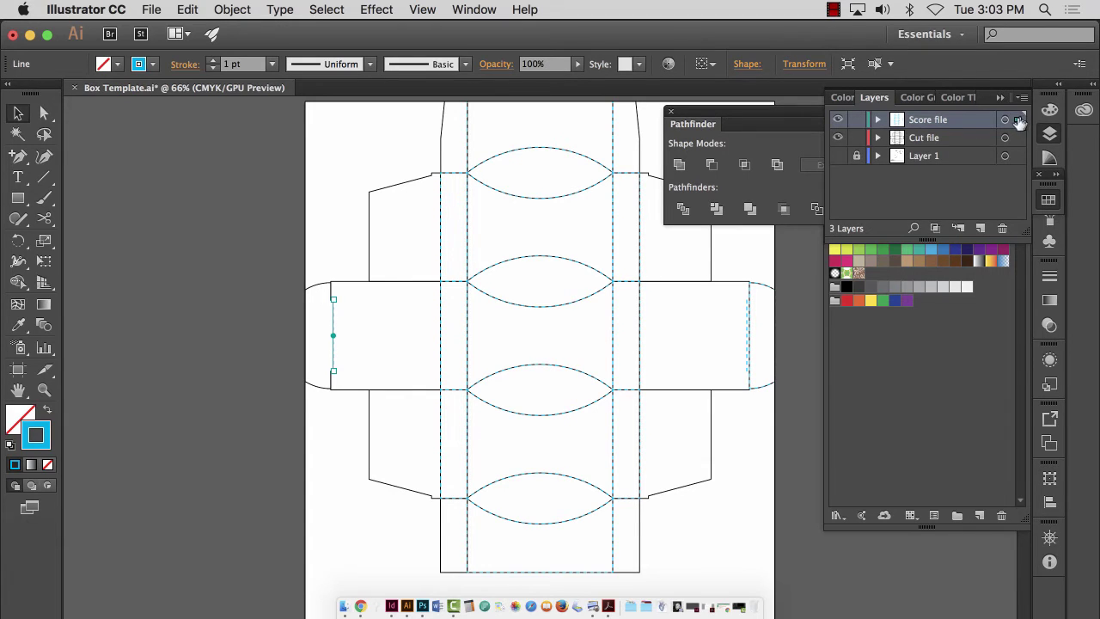
left_click_drag(1018, 142, 1016, 137)
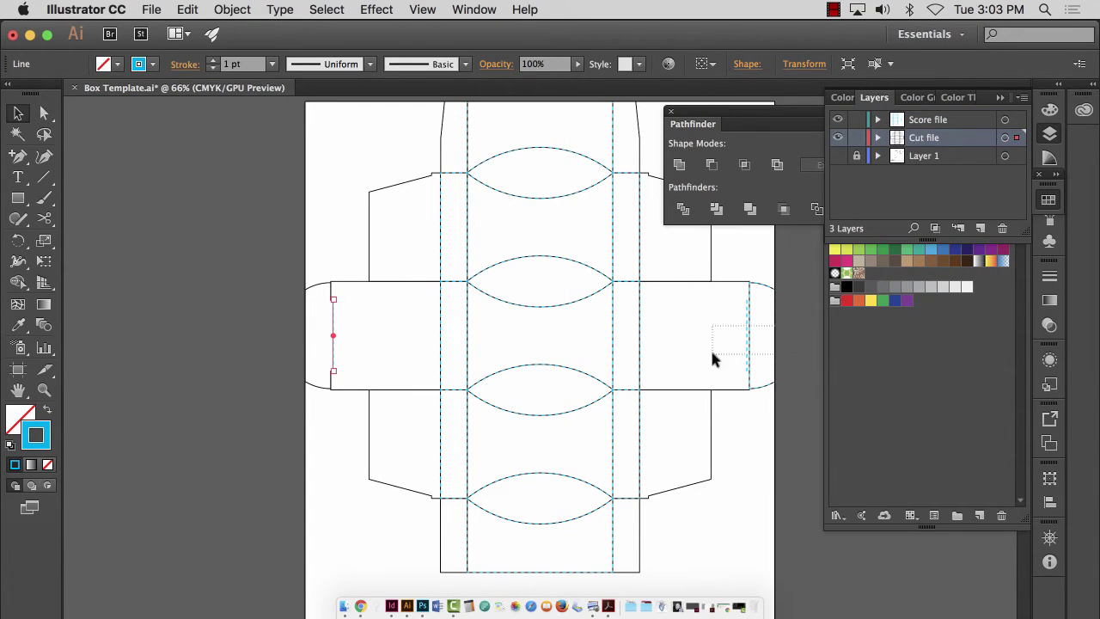
left_click_drag(712, 359, 703, 350)
key("Delete")
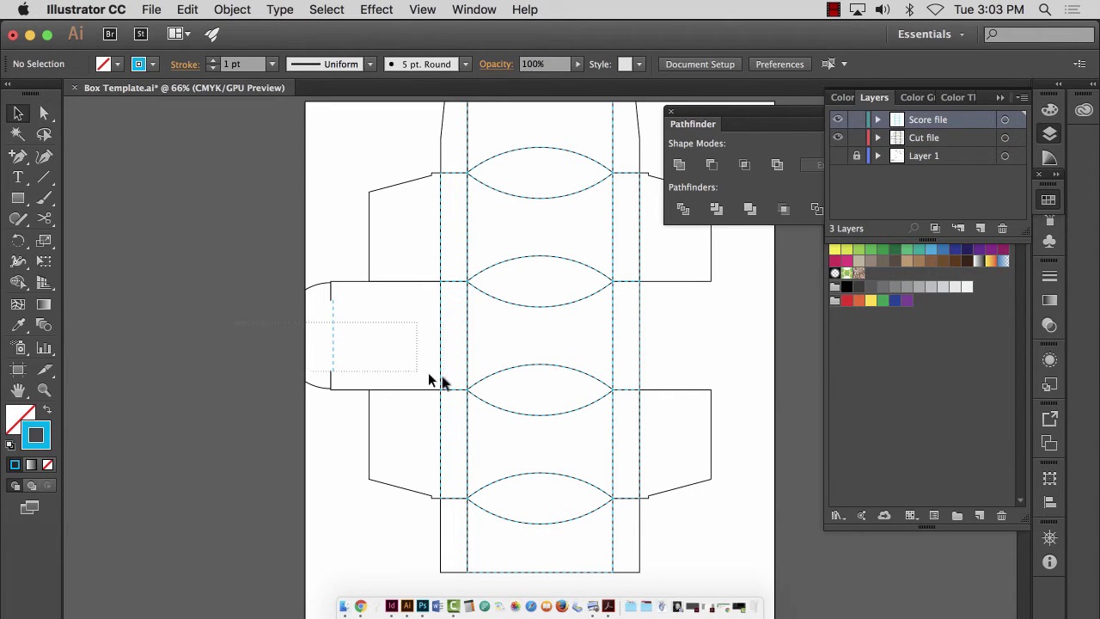
- Copy the left square panel, tuck flap and fold line to the box's right side and reflect the copy about the vertical axis
left_click(359, 324)
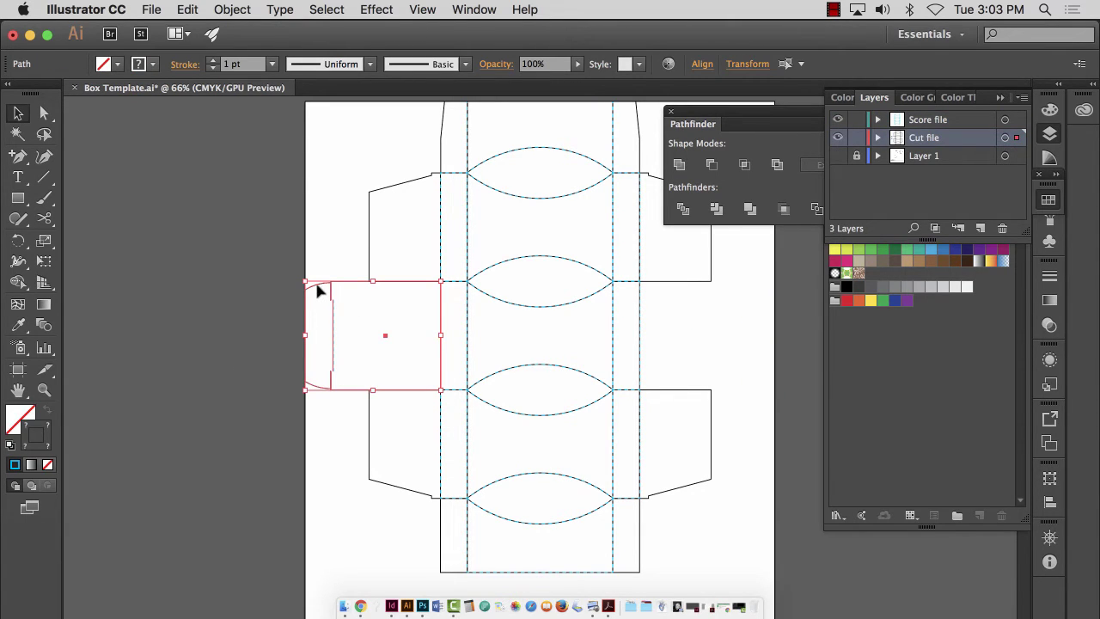
left_click_drag(317, 290, 651, 290)
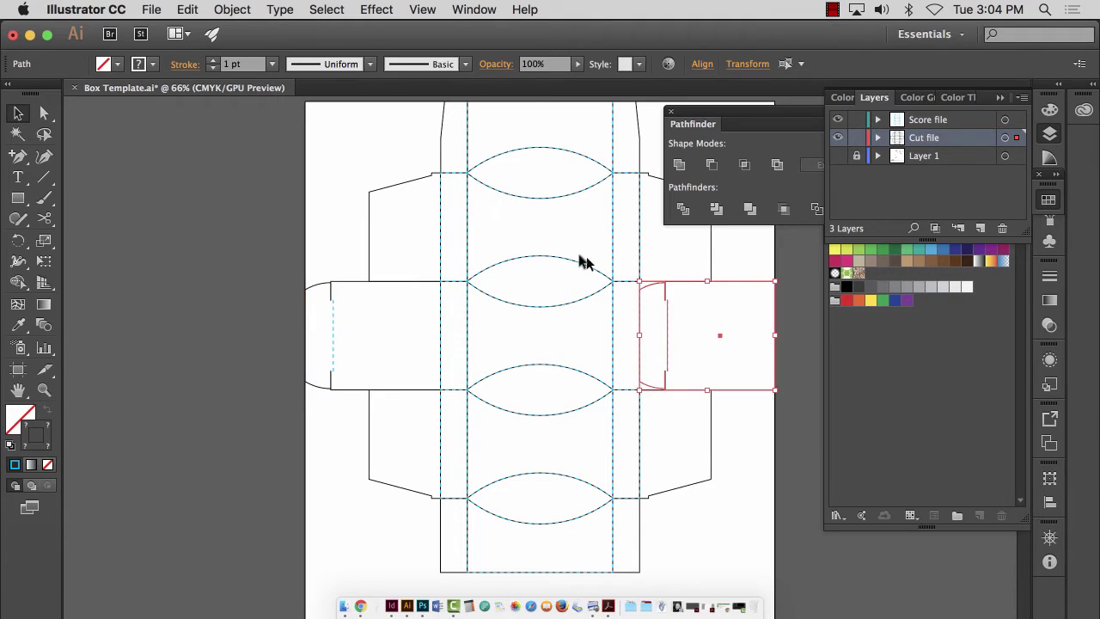
left_click(230, 9)
mouse_move(260, 31)
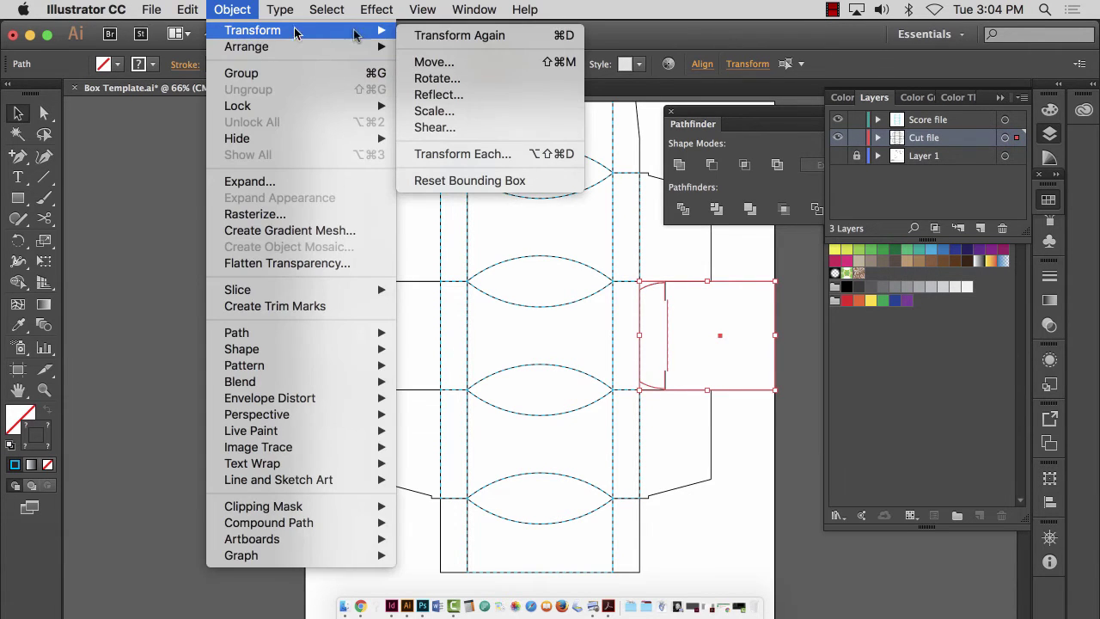
left_click(429, 96)
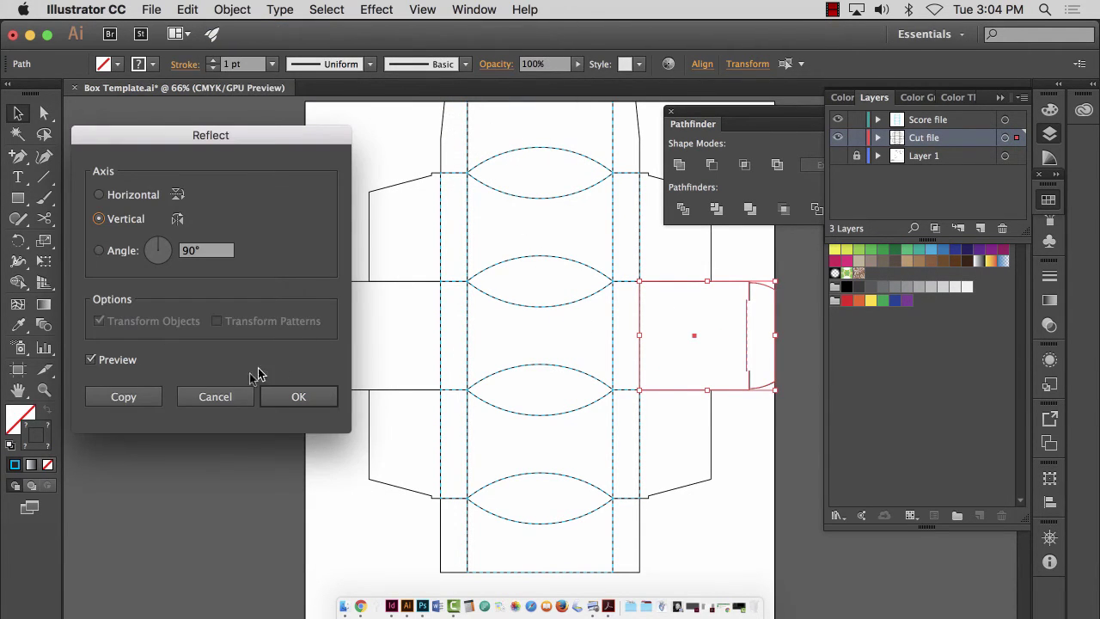
left_click(268, 396)
key("z")
left_click_drag(623, 284, 644, 368)
left_click(18, 113)
left_click(277, 317)
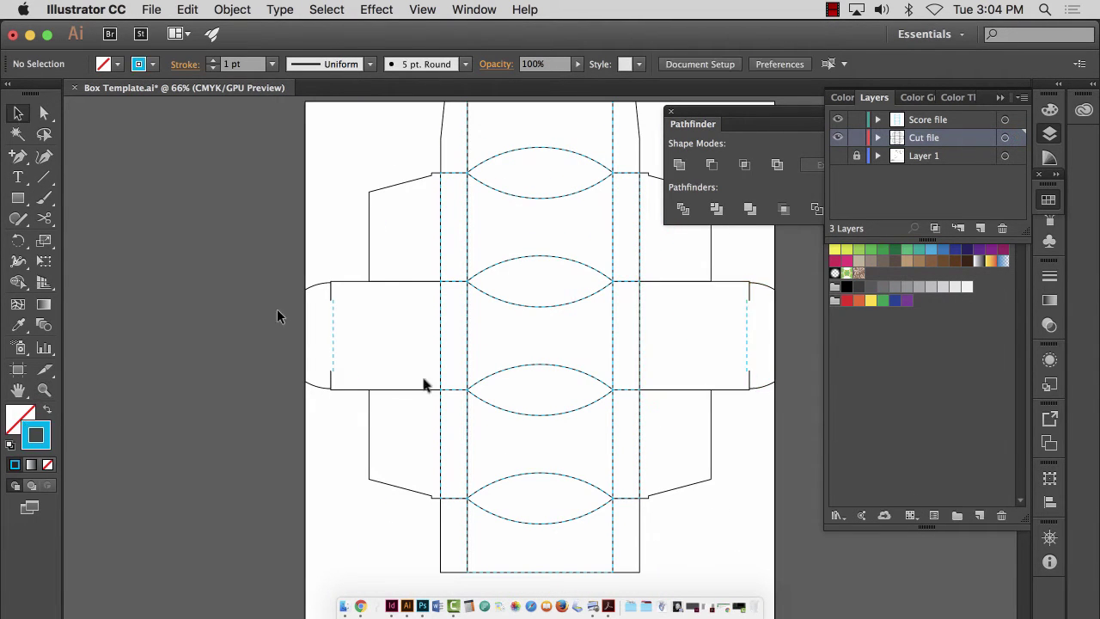
- Move both tuck flaps' dashed fold lines from the Cut file layer to the Score file layer and save the document
left_click(745, 333)
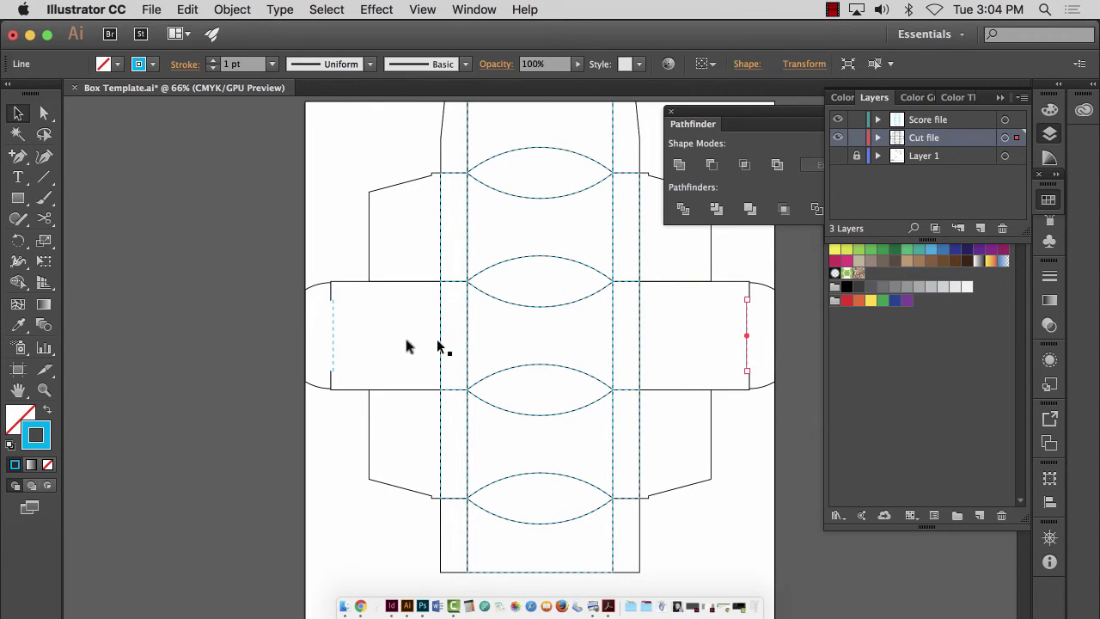
left_click(333, 331, "shift")
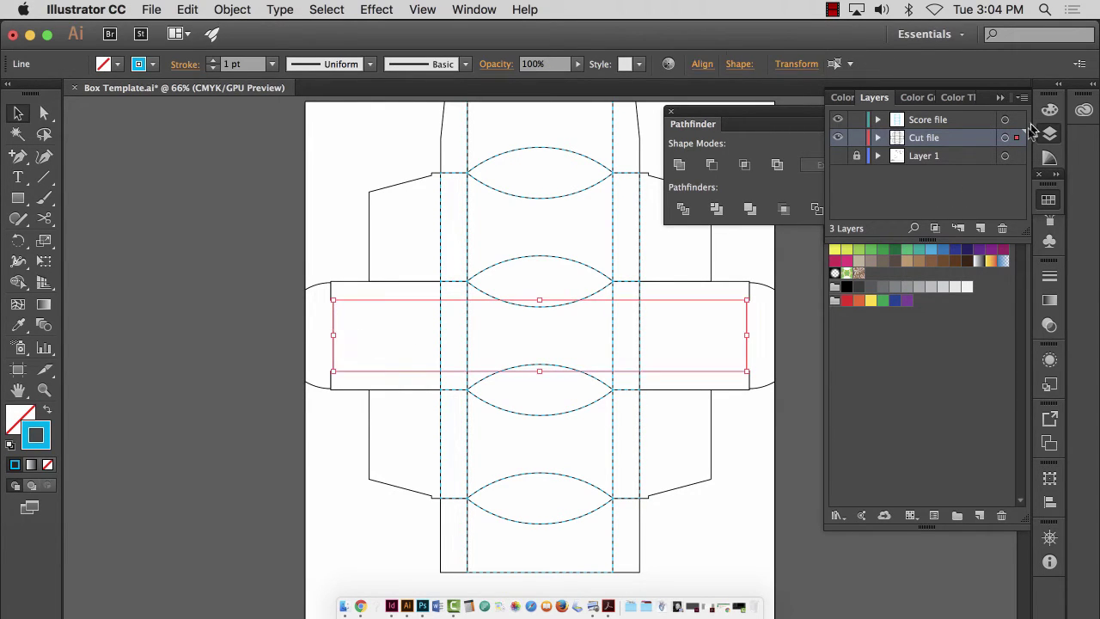
left_click_drag(1016, 138, 1017, 120)
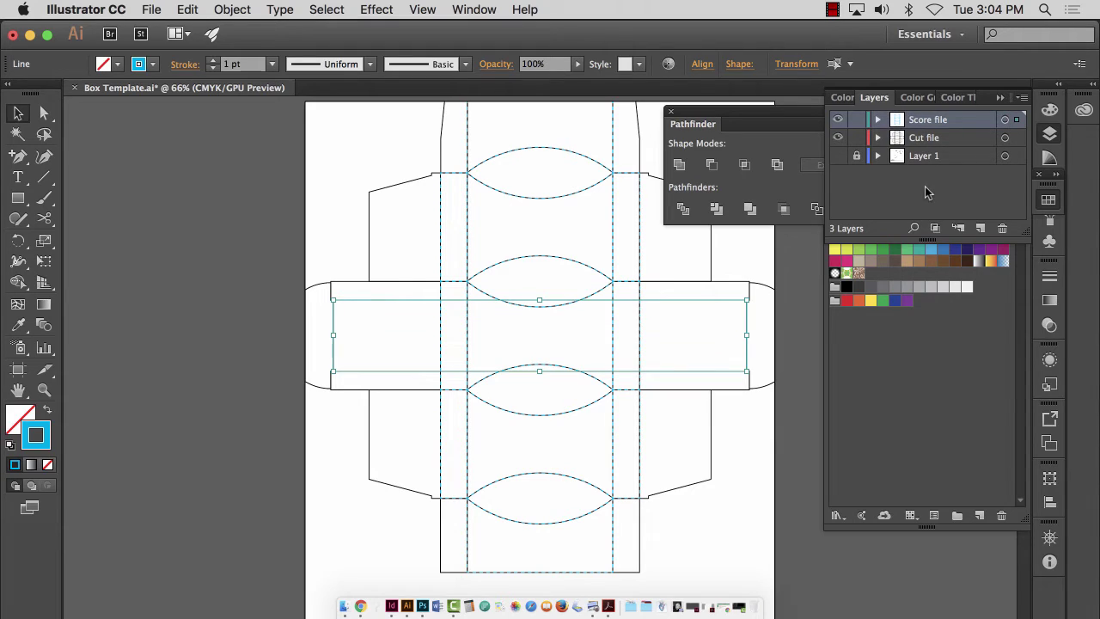
left_click(287, 323)
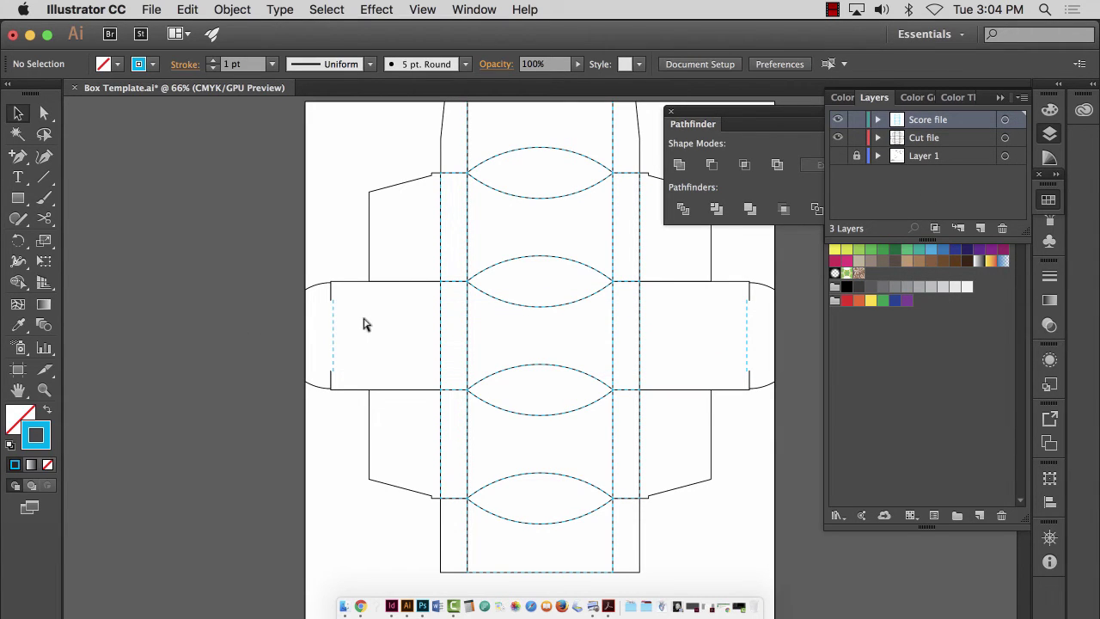
key("super+s")
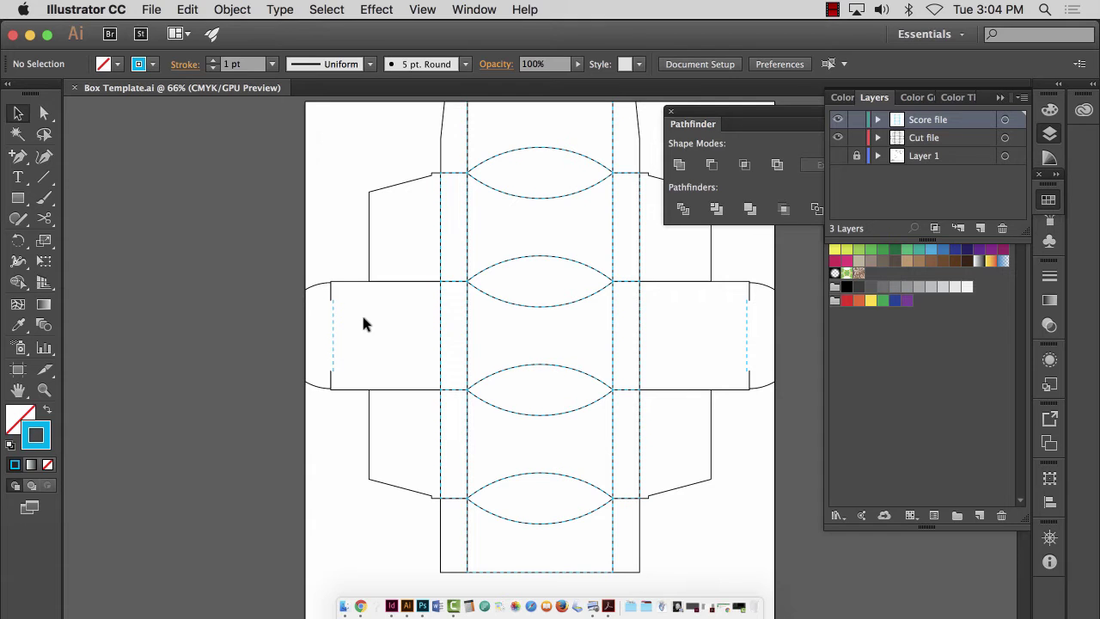
- Compare the artwork with the scanned template on Layer 1, and inspect the Cut file and Score file layers separately
left_click(837, 155)
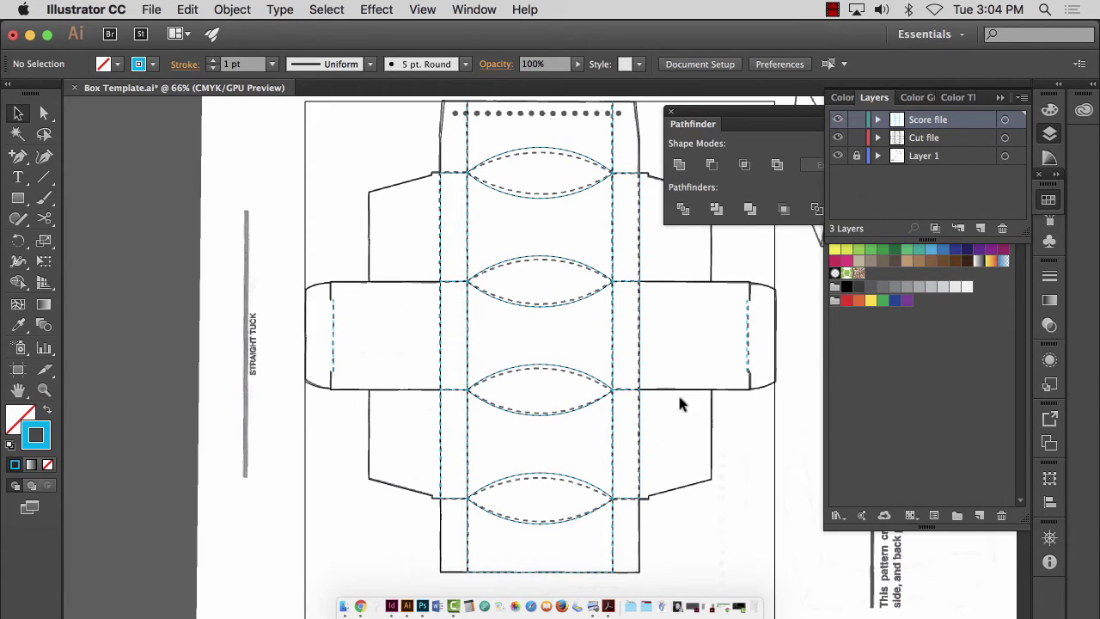
left_click(838, 120)
left_click(838, 155)
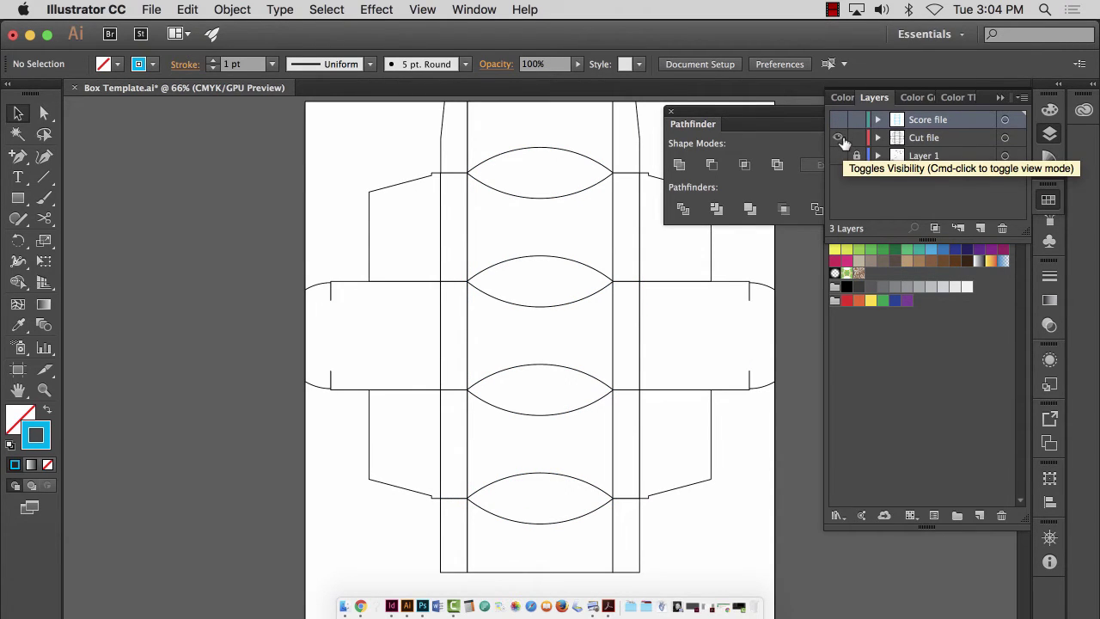
left_click(838, 138)
left_click(838, 137)
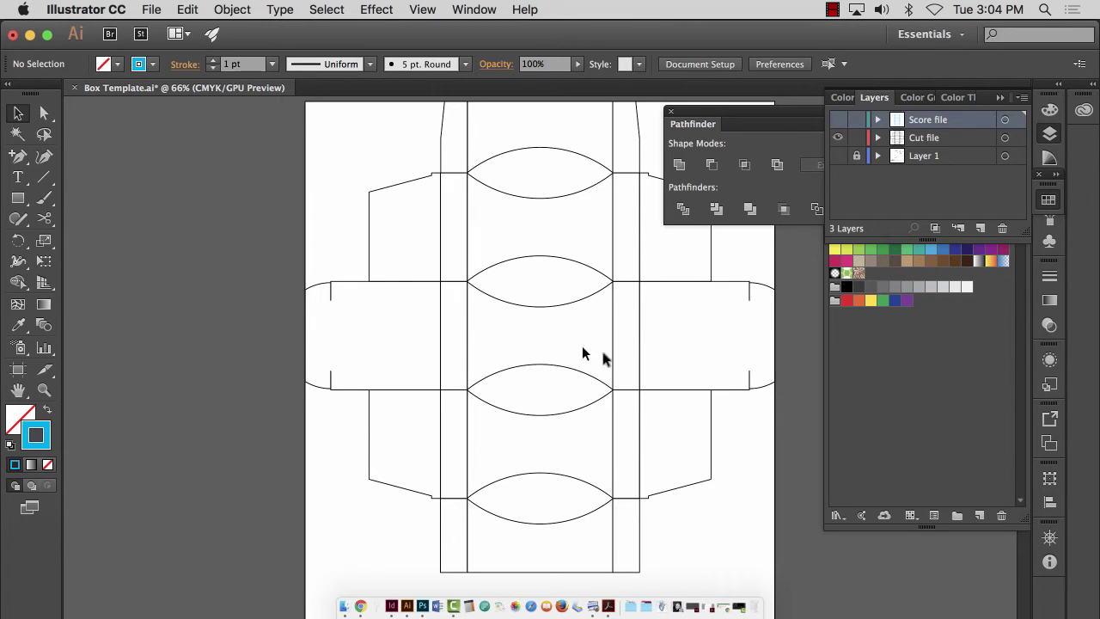
left_click(838, 120)
left_click(838, 137)
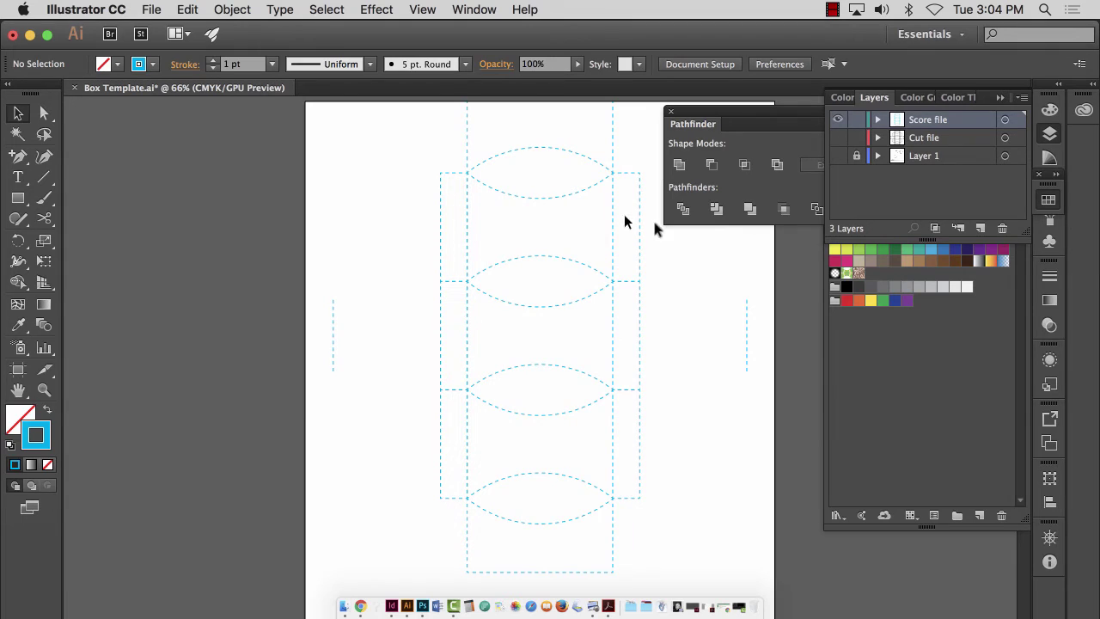
- Show only the Cut file layer and delete the three middle panel outlines with curved ends
left_click(855, 155)
left_click(837, 120)
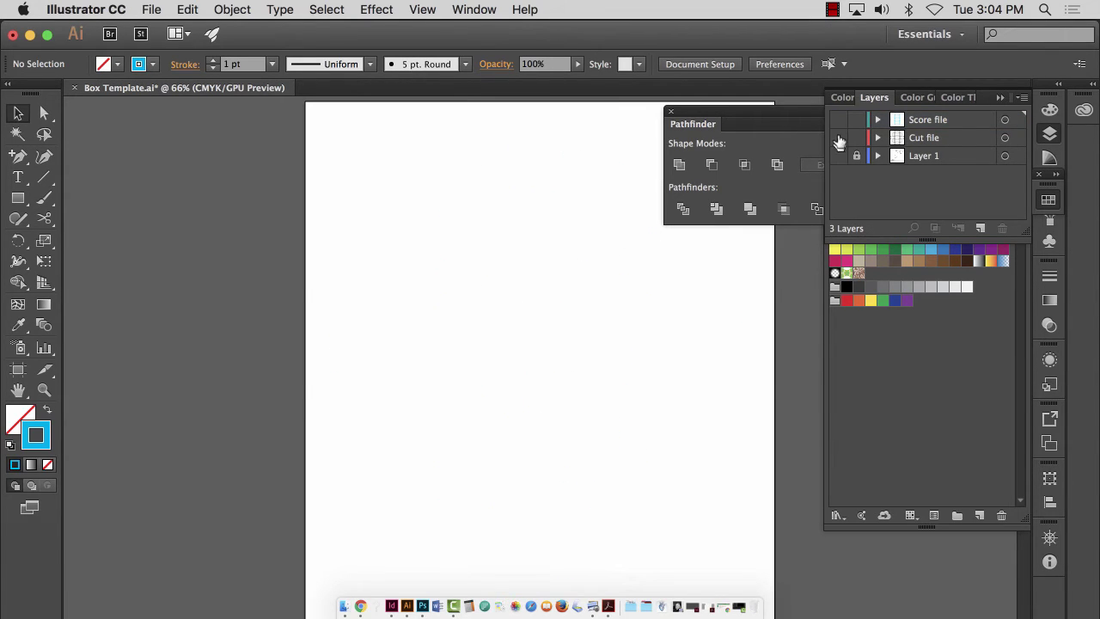
left_click(837, 138)
key("a")
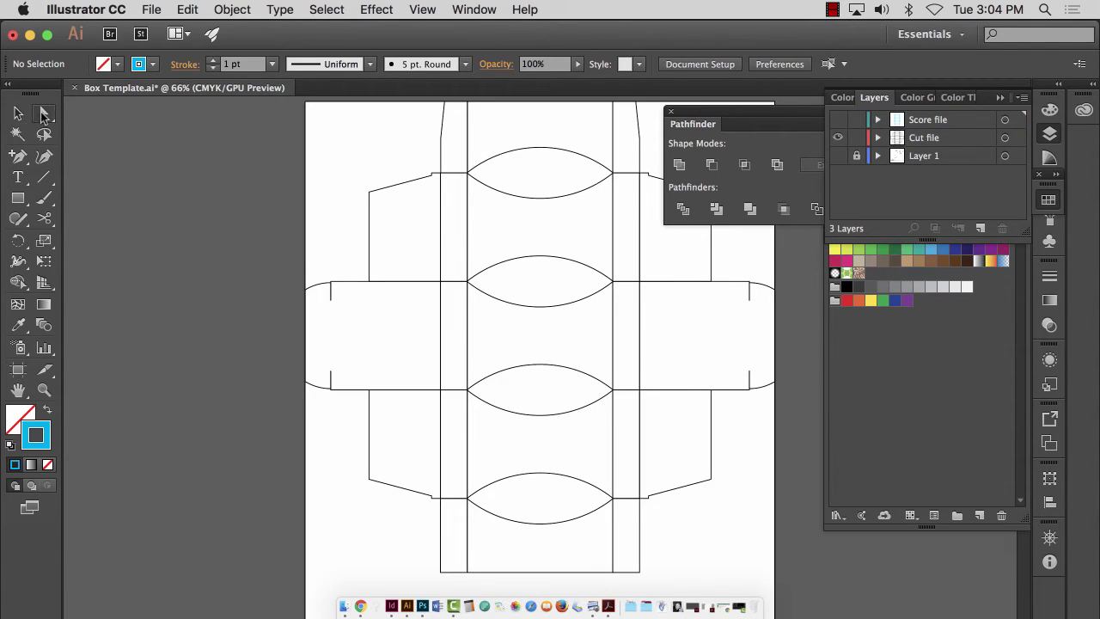
left_click(526, 199)
key("Delete")
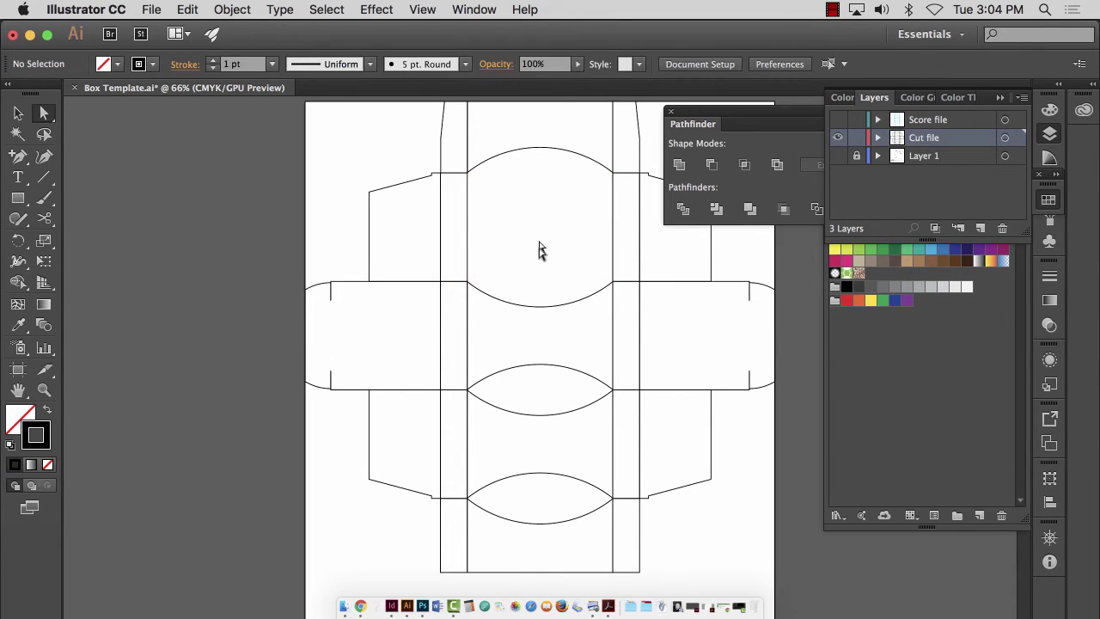
left_click(546, 309)
key("Delete")
left_click(544, 417)
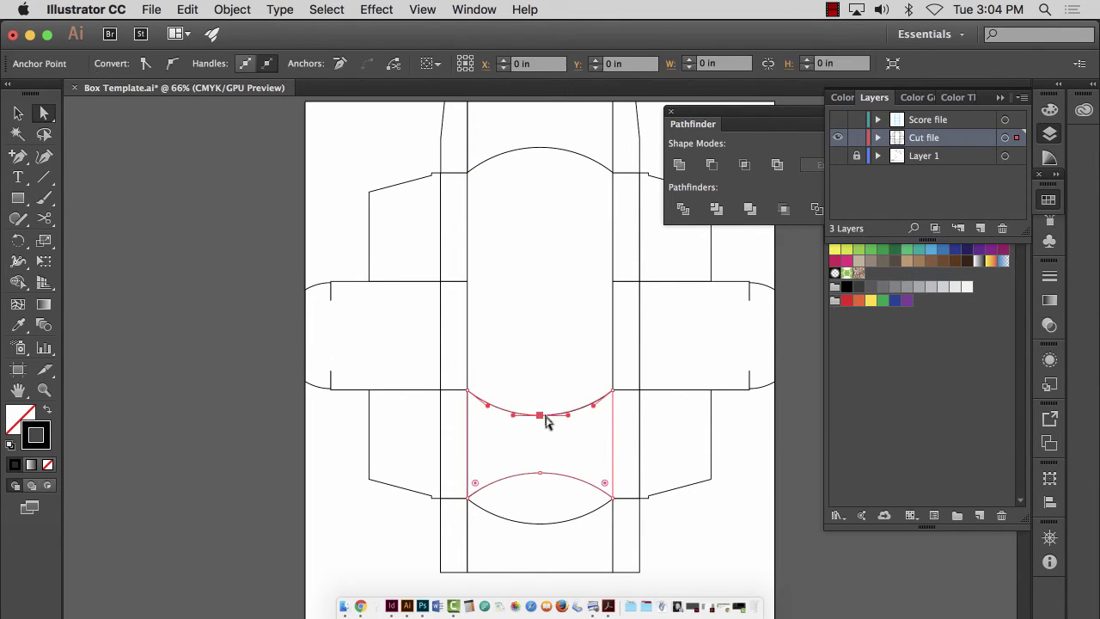
key("Delete")
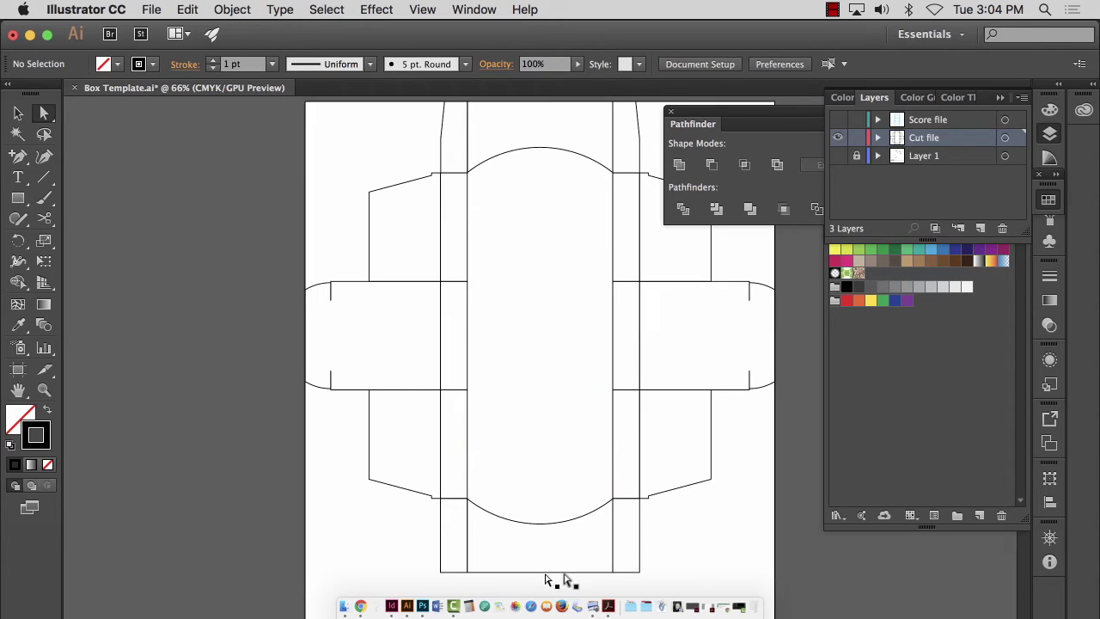
- Delete the six narrow side-strip rectangles flanking the three middle panels on the Cut file layer
left_click(465, 216)
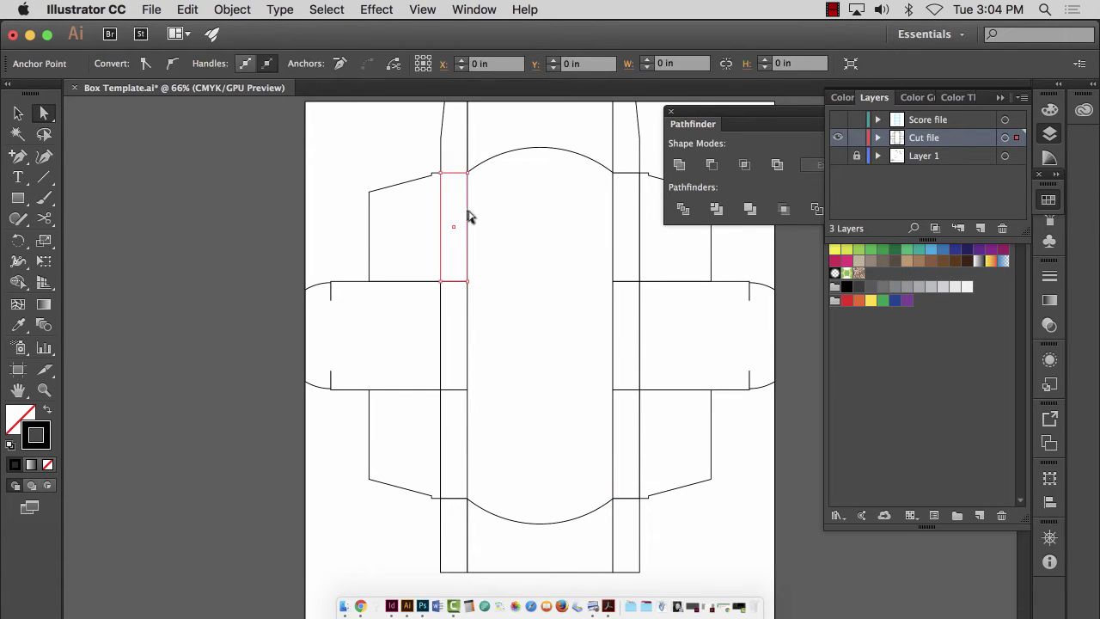
key("Delete")
left_click(615, 236)
key("Delete")
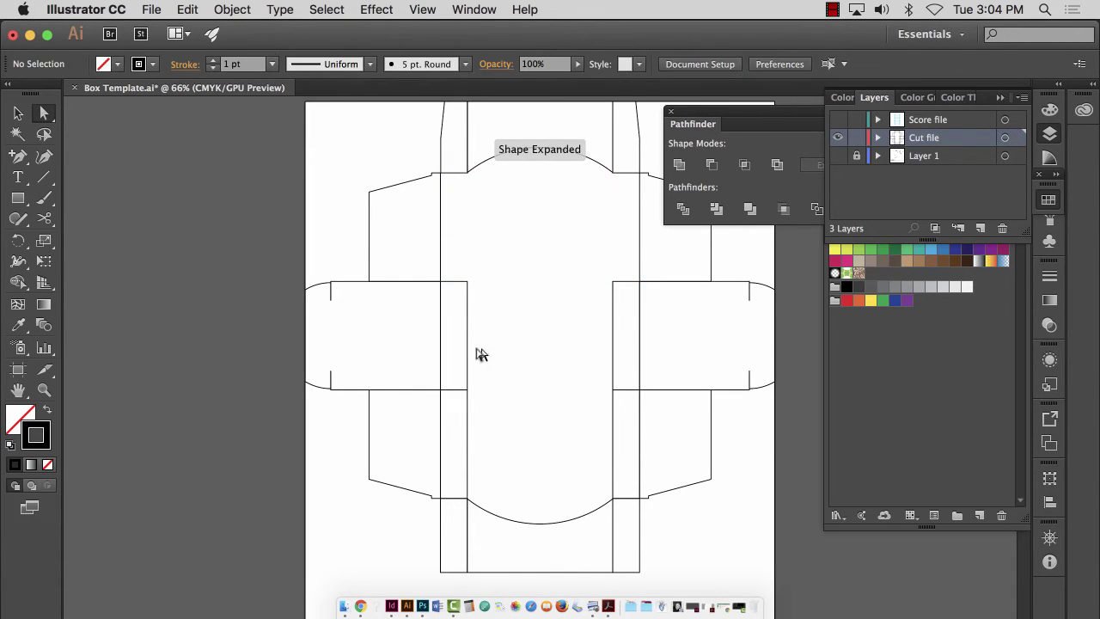
left_click(466, 344)
key("Delete")
left_click(613, 378)
key("Delete")
left_click(467, 423)
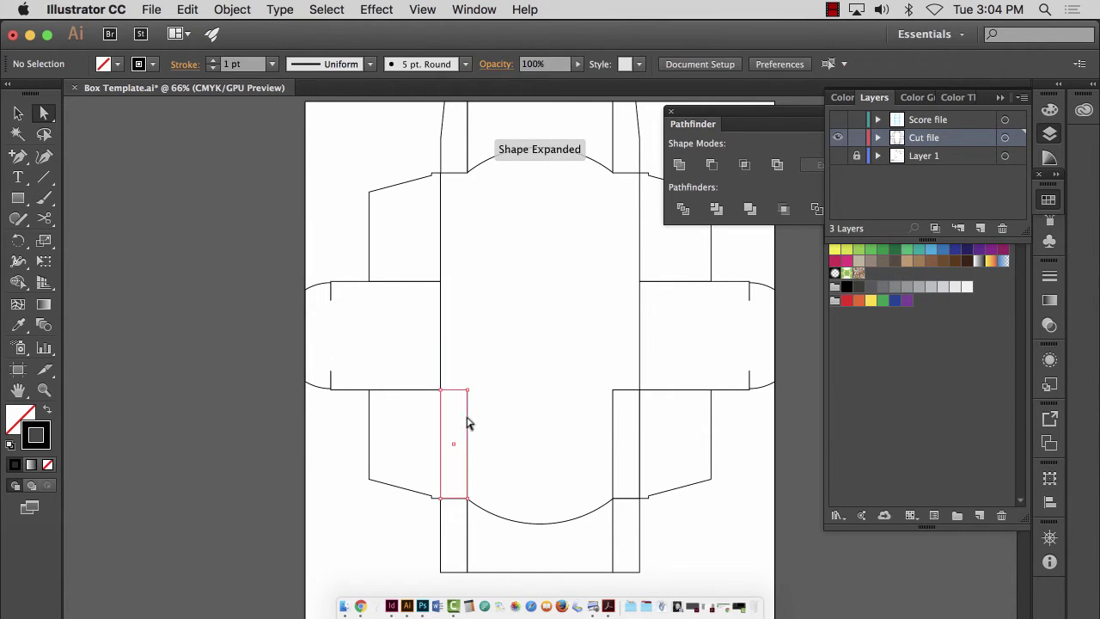
key("Delete")
left_click(614, 429)
key("Delete")
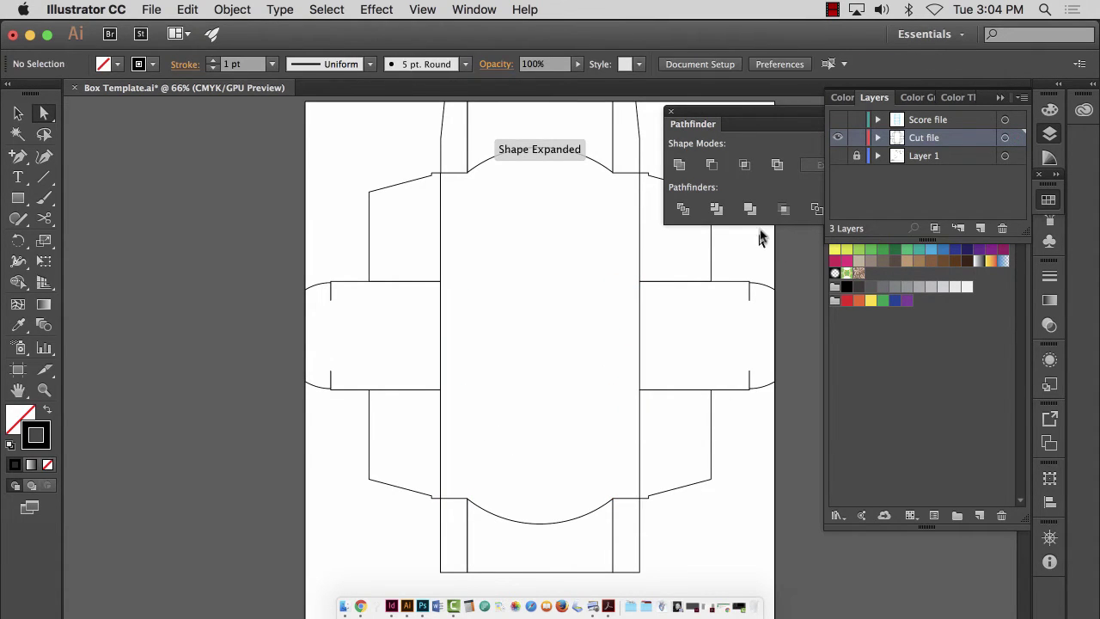
- Show the Score file layer over the Cut file layer to compare the fold lines with the remaining cut lines
left_click(839, 121)
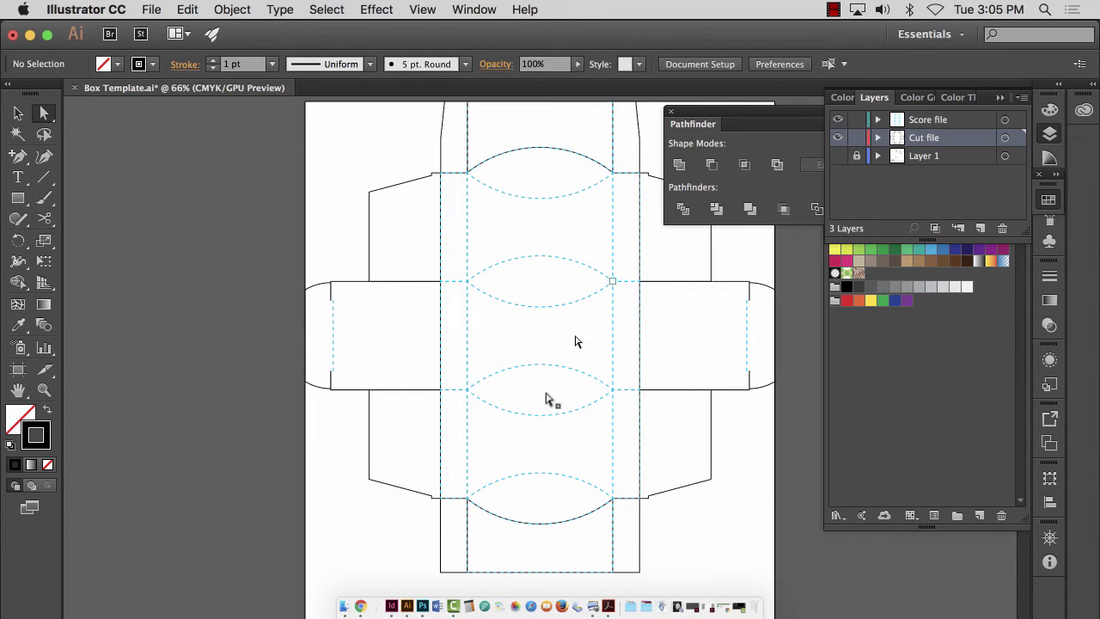
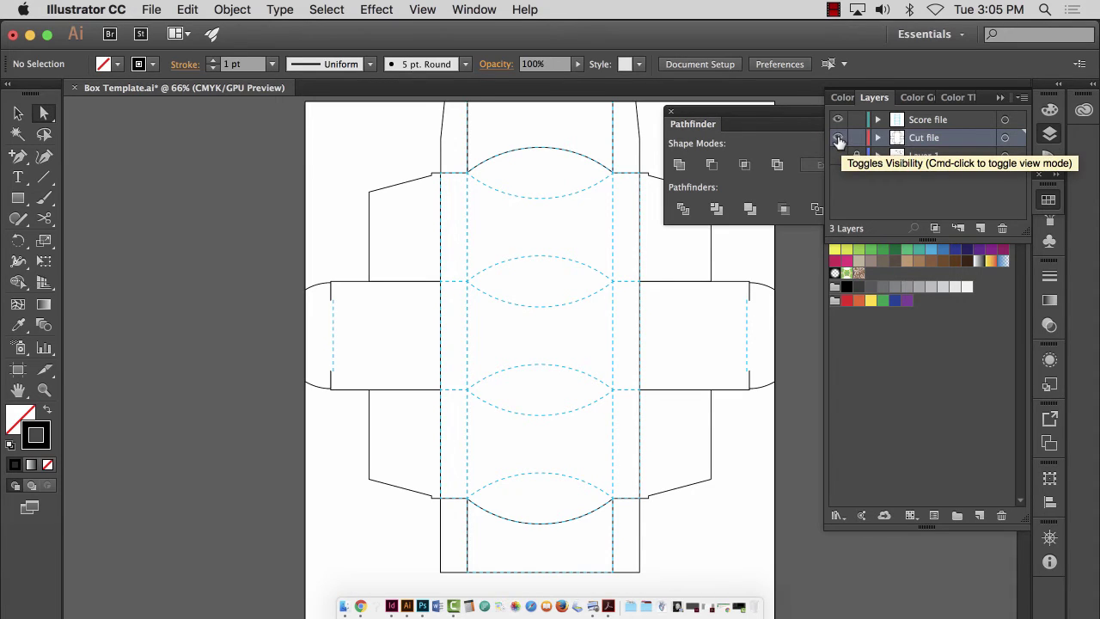
left_click(838, 139)
left_click(838, 138)
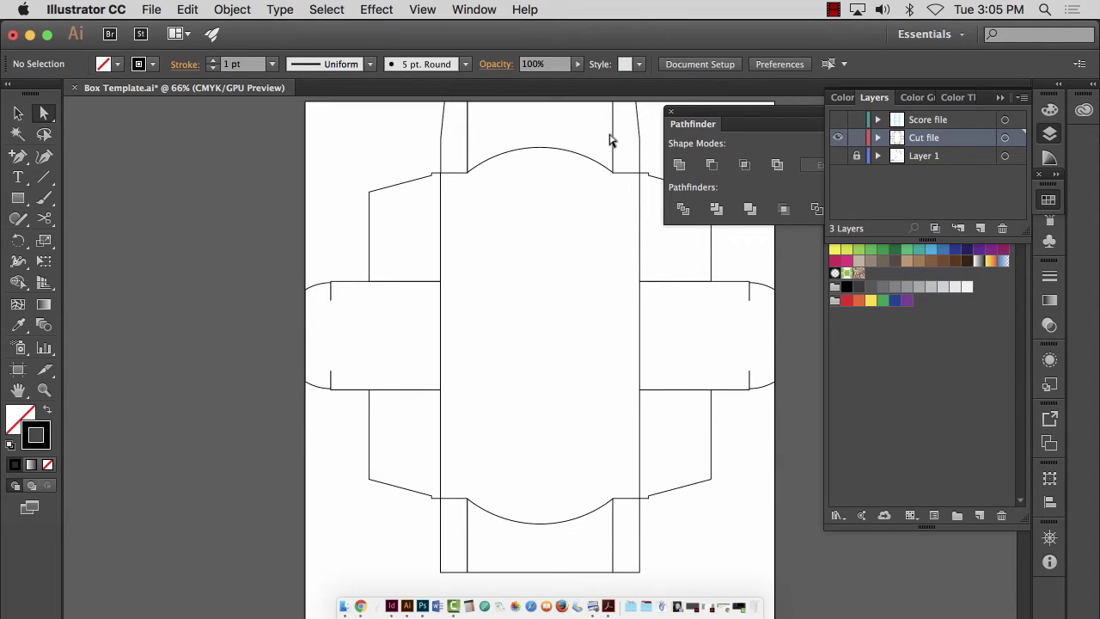
- Select the upper and lower end panels with their side strips and fill them with yellow, keeping the black stroke
left_click(18, 114)
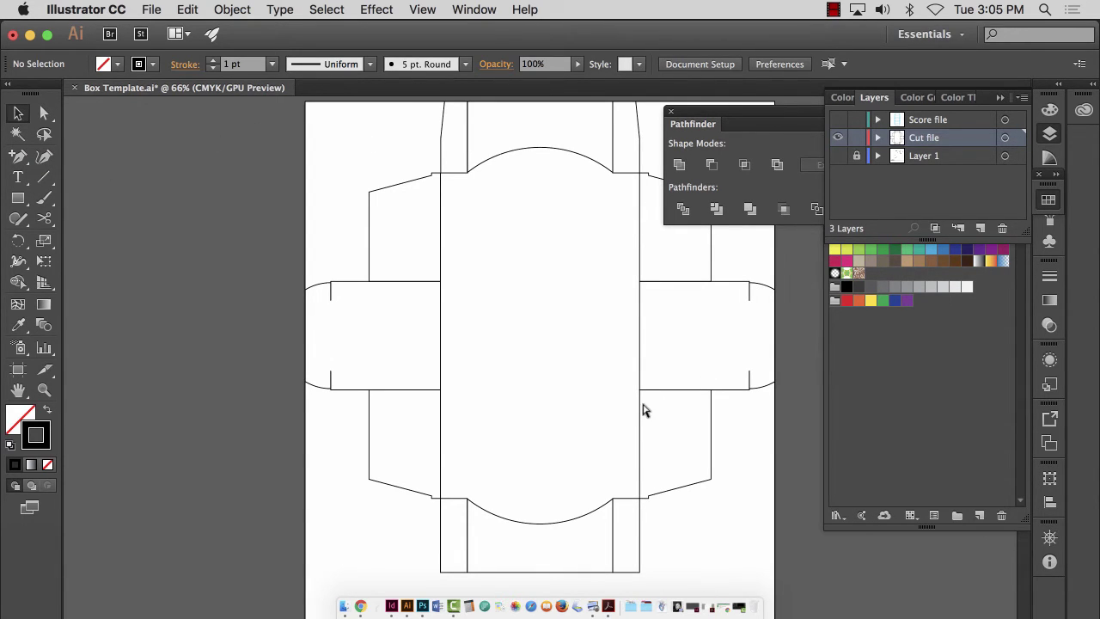
key("super+minus")
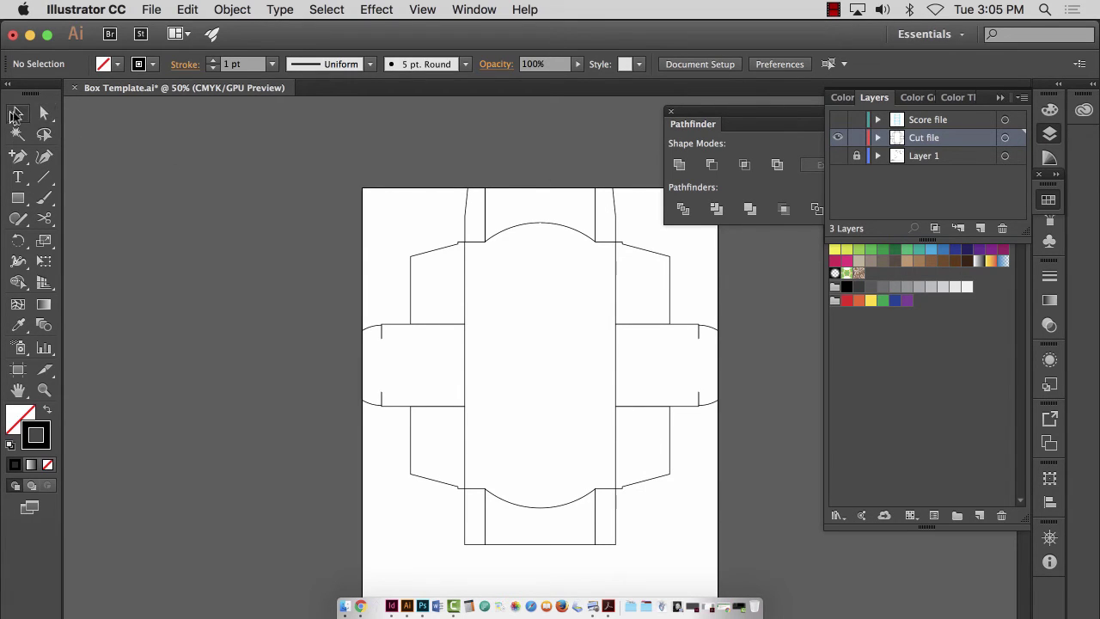
left_click_drag(527, 373, 603, 572)
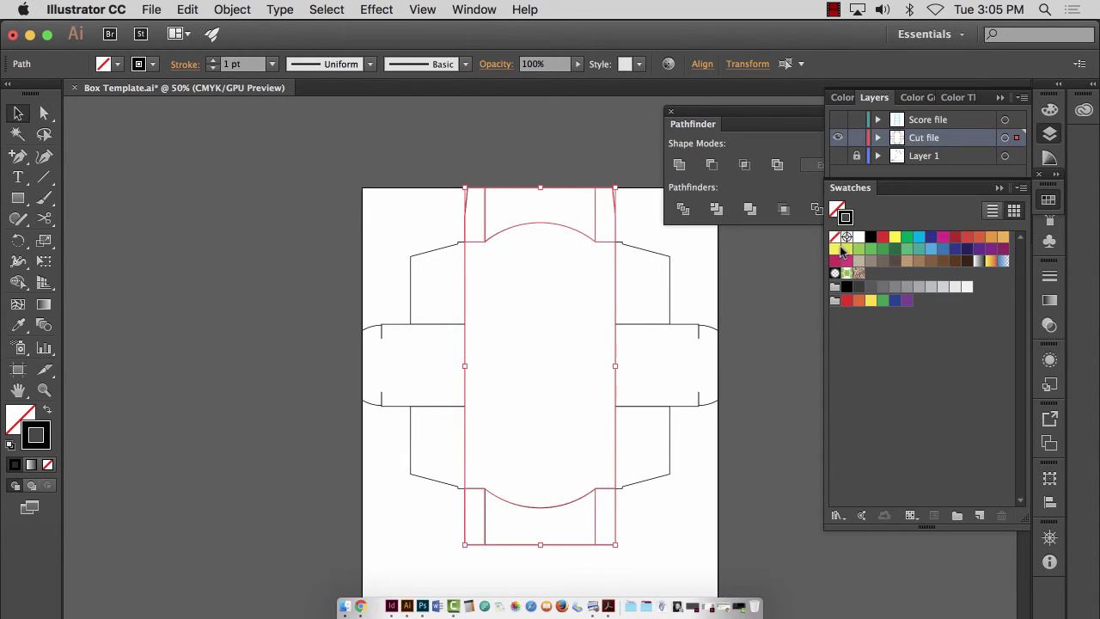
left_click(837, 249)
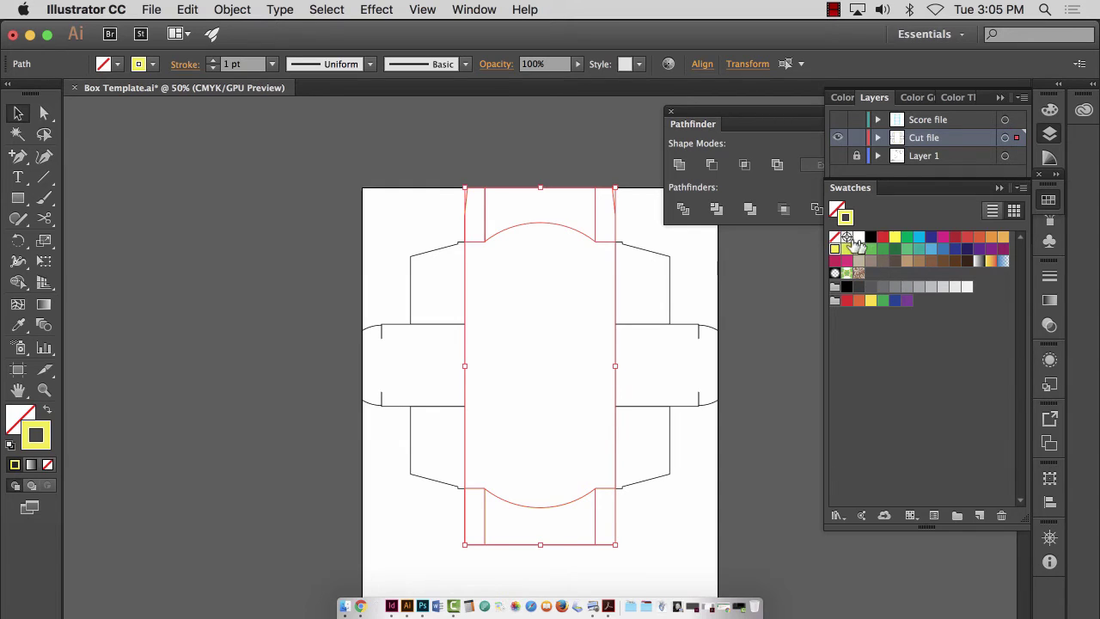
left_click(846, 236)
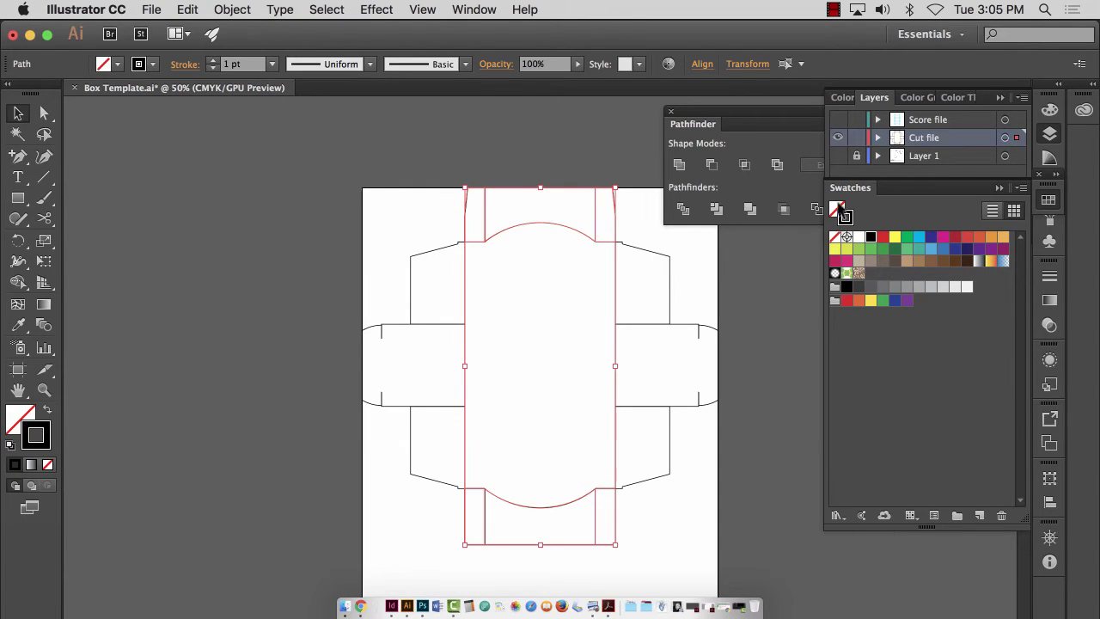
left_click(837, 249)
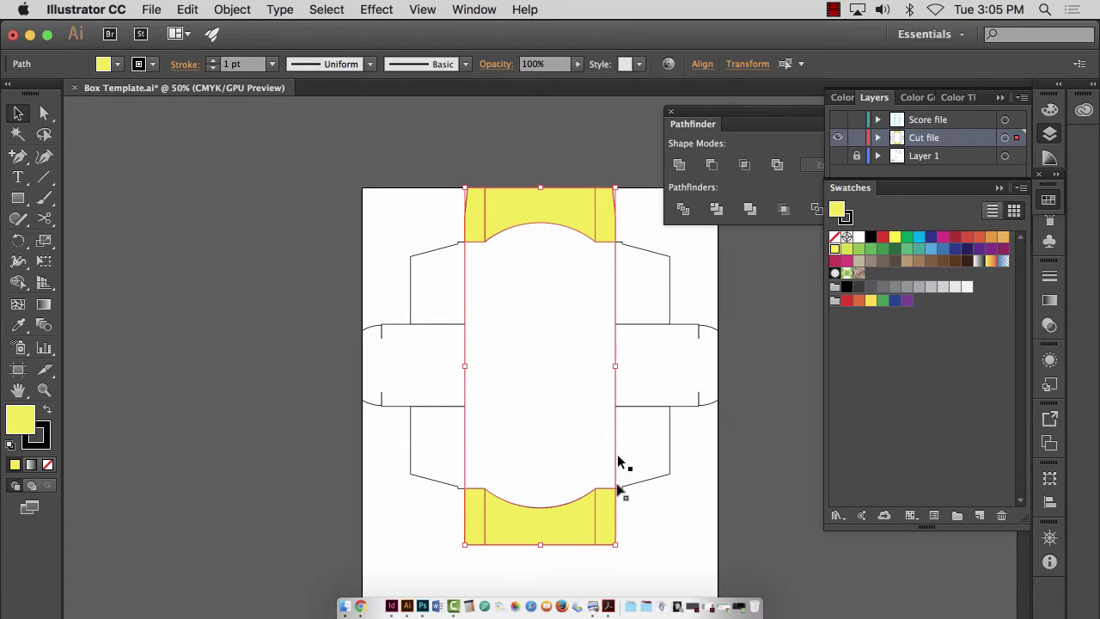
- Draw a yellow rectangle starting at the lower left corner of the upper end panel's left strip
left_click(44, 389)
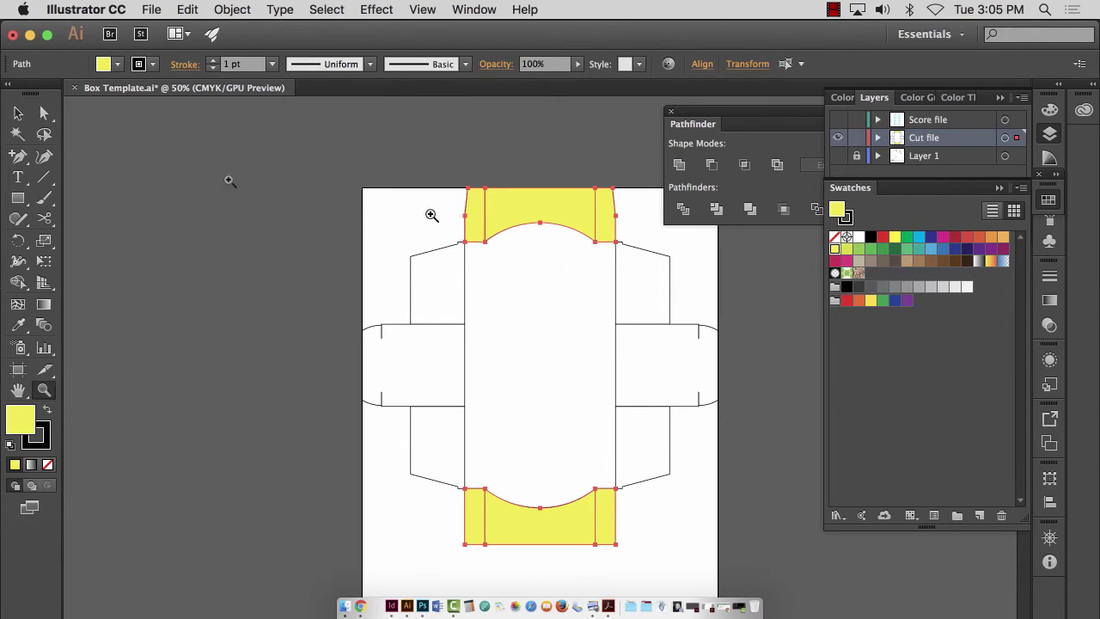
key("m")
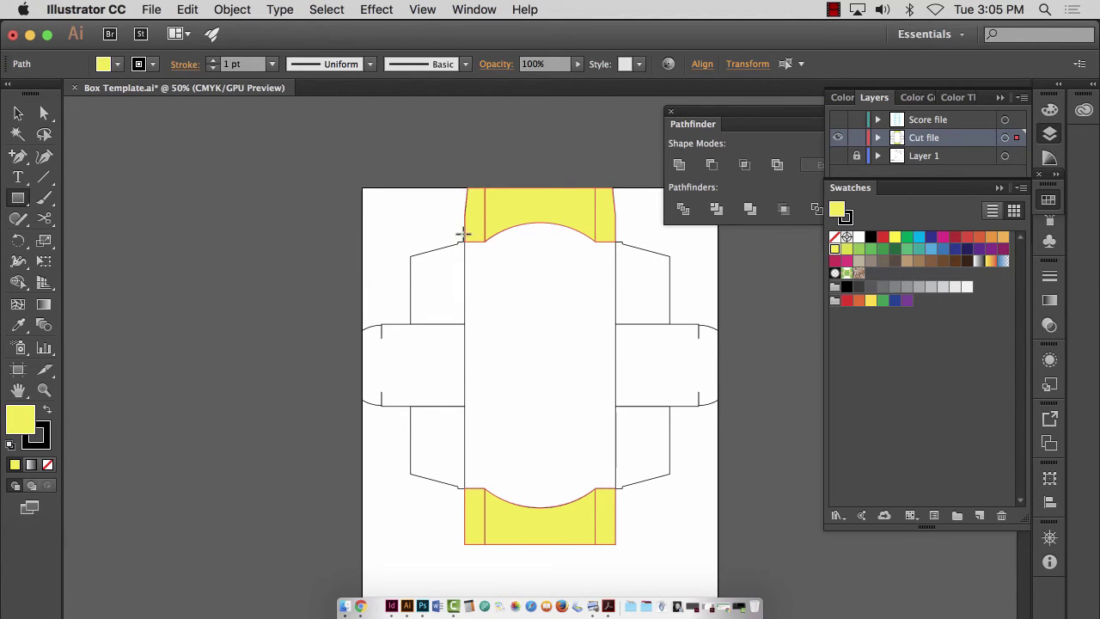
left_click(44, 389)
left_click_drag(452, 236, 835, 352)
left_click_drag(481, 236, 602, 241)
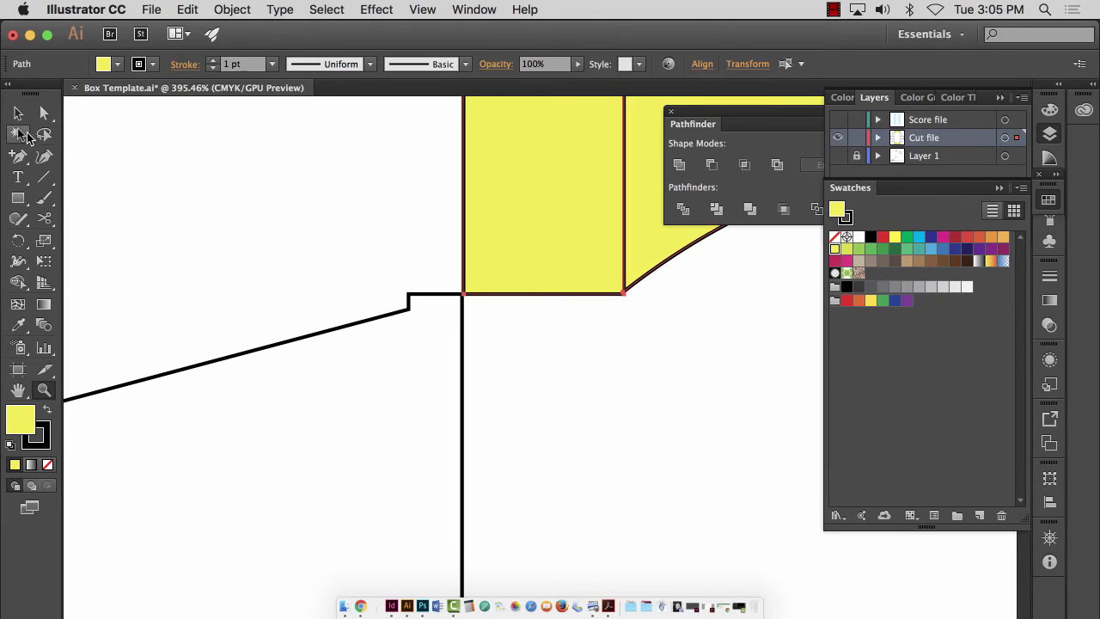
left_click(18, 118)
left_click(99, 176)
left_click(21, 199)
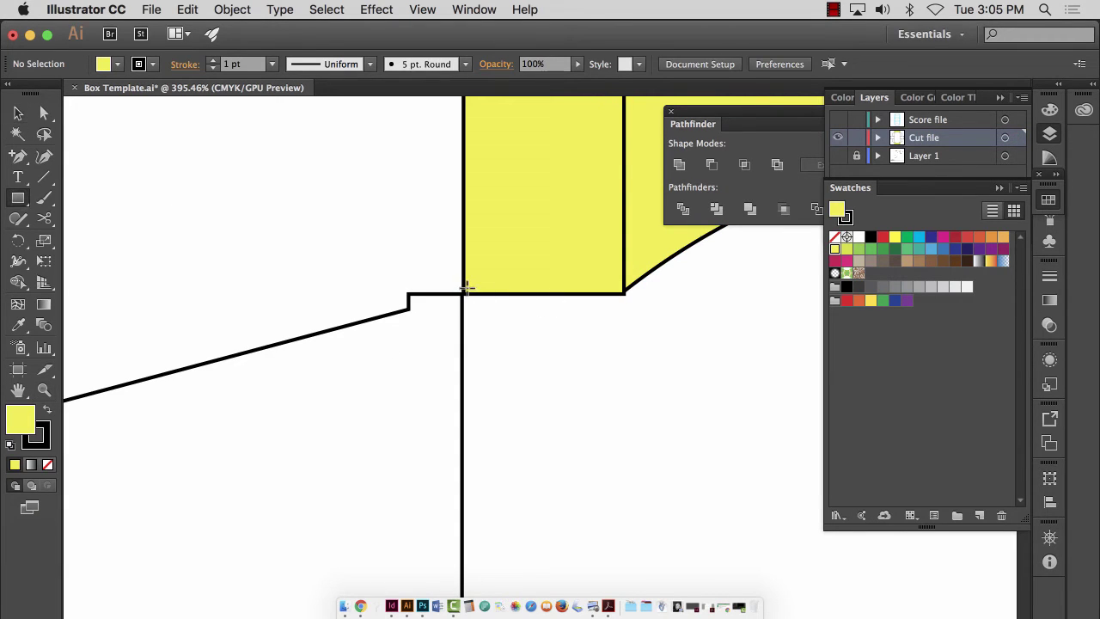
left_click_drag(462, 287, 791, 615)
key("super+0")
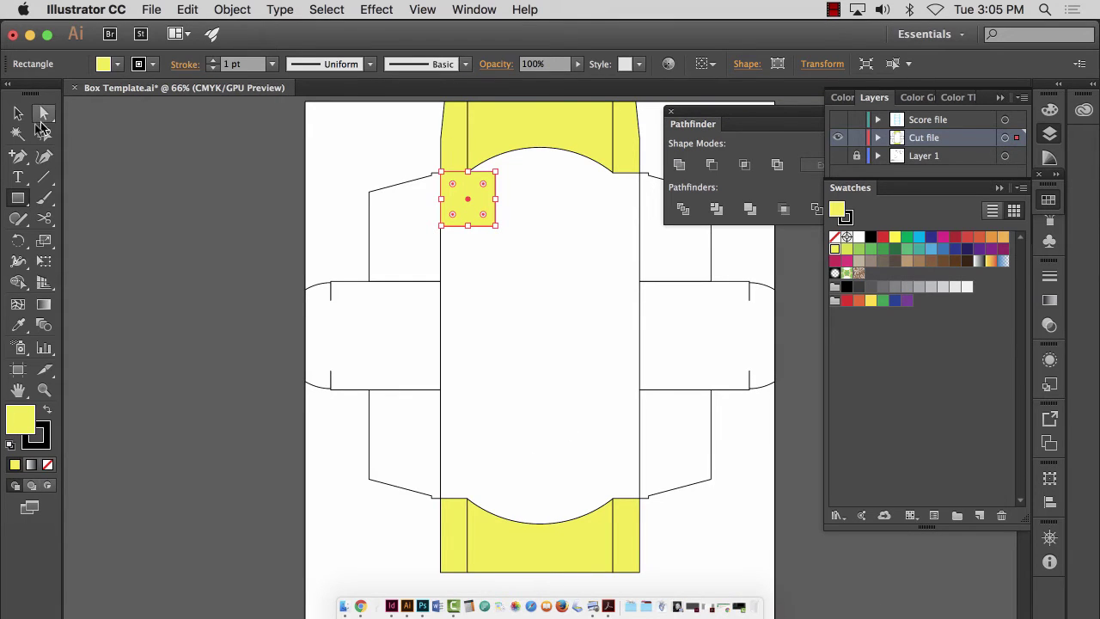
- Stretch the rectangle across the box's full centre width so it covers both curved edges, and check its lower right corner's alignment
left_click(18, 113)
left_click_drag(495, 225, 640, 534)
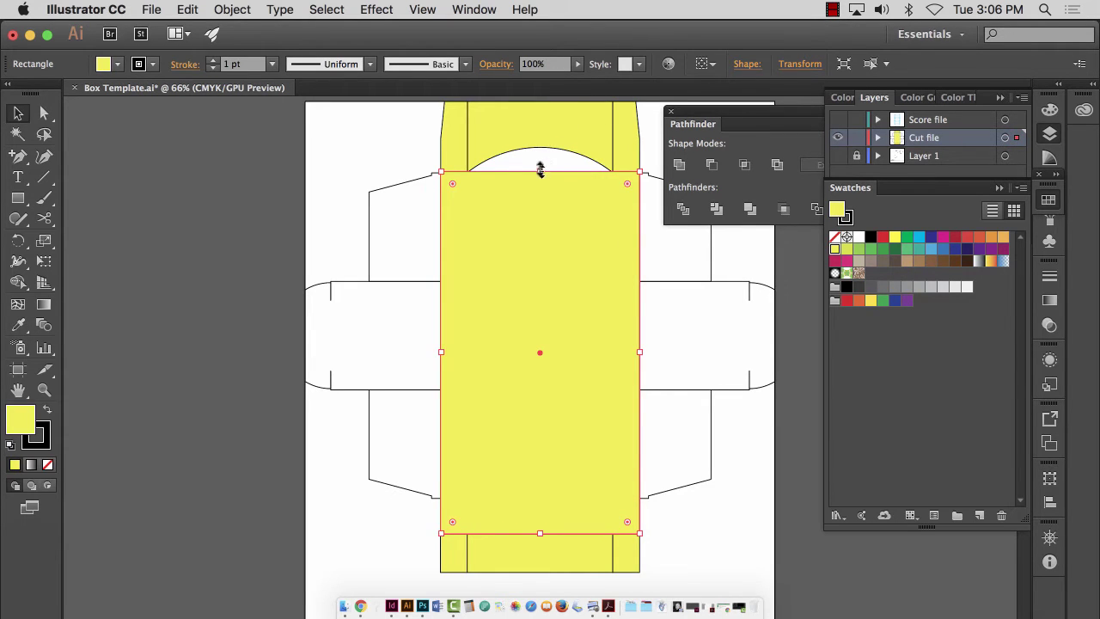
left_click_drag(539, 171, 540, 147)
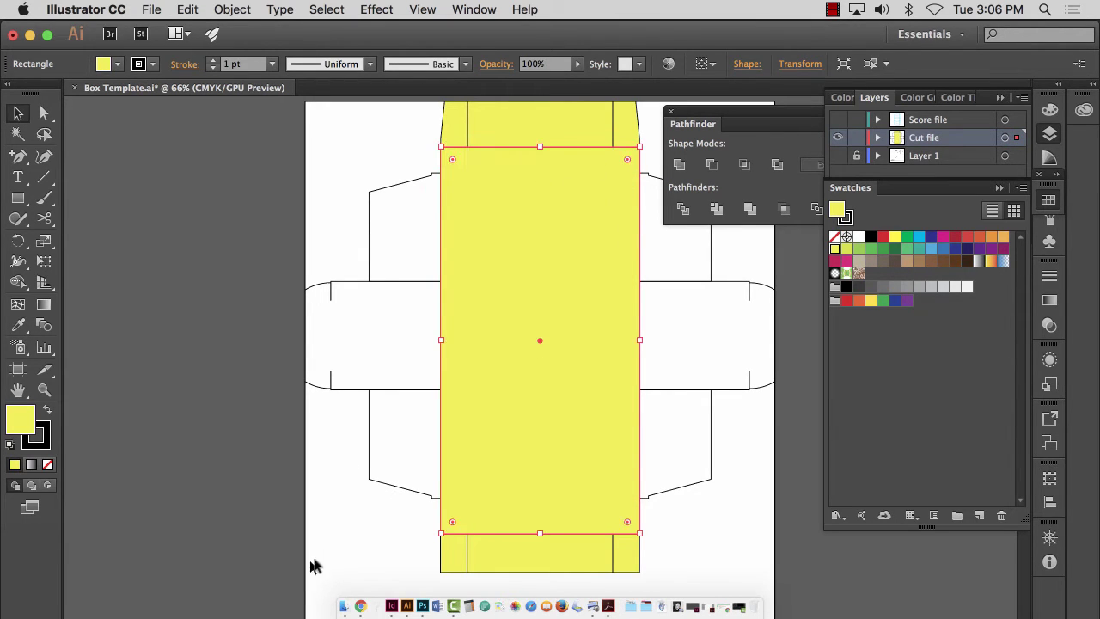
left_click(44, 389)
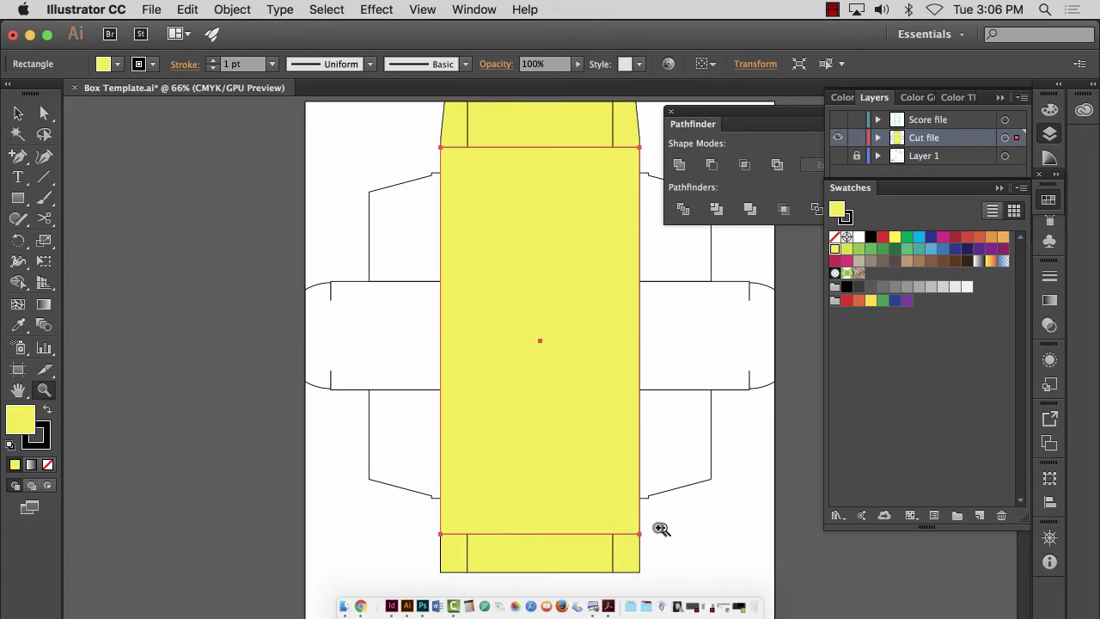
left_click_drag(660, 529, 1052, 322)
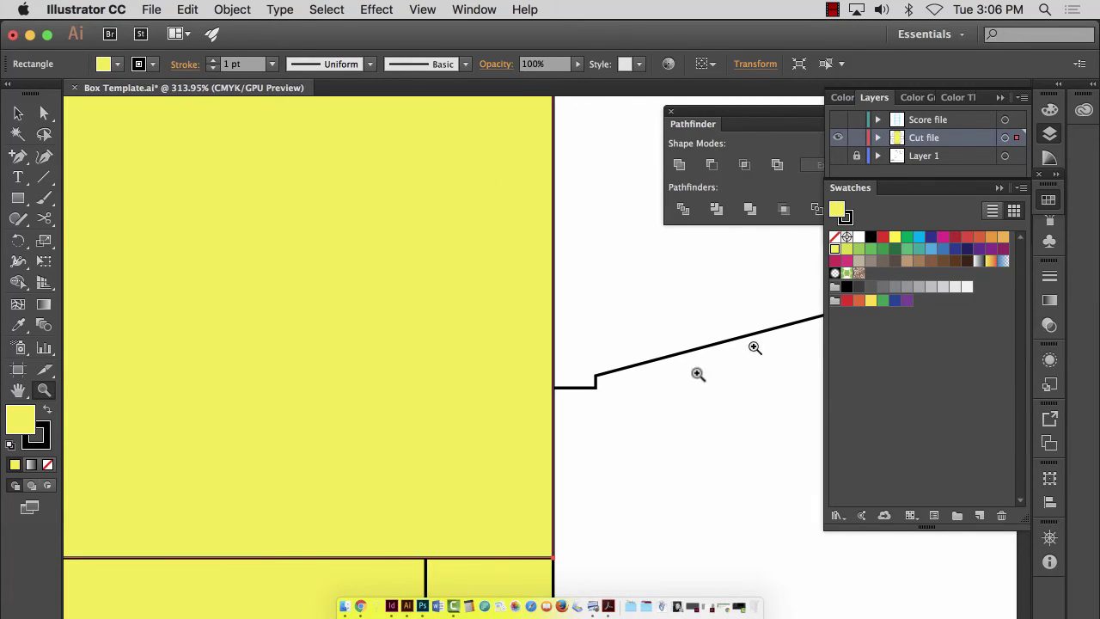
key("v")
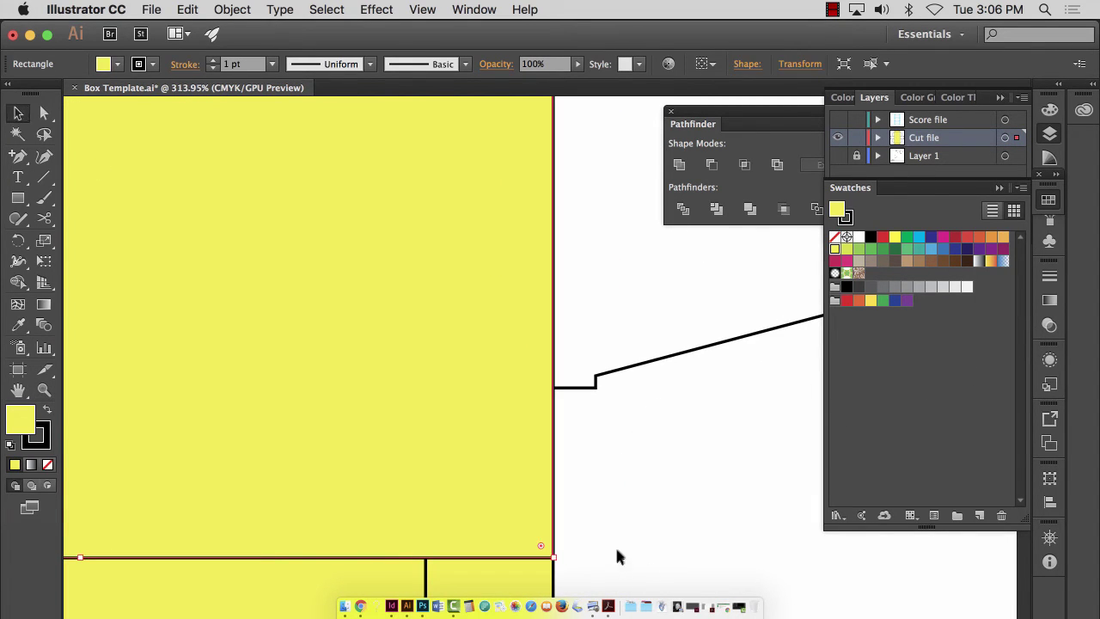
left_click(564, 563)
- Select the centre rectangle with the yellow end panels and strips and combine them with Pathfinder Merge
key("super+minus")
key("super+minus")
key("super+minus")
key("super+minus")
key("super+minus")
key("super+minus")
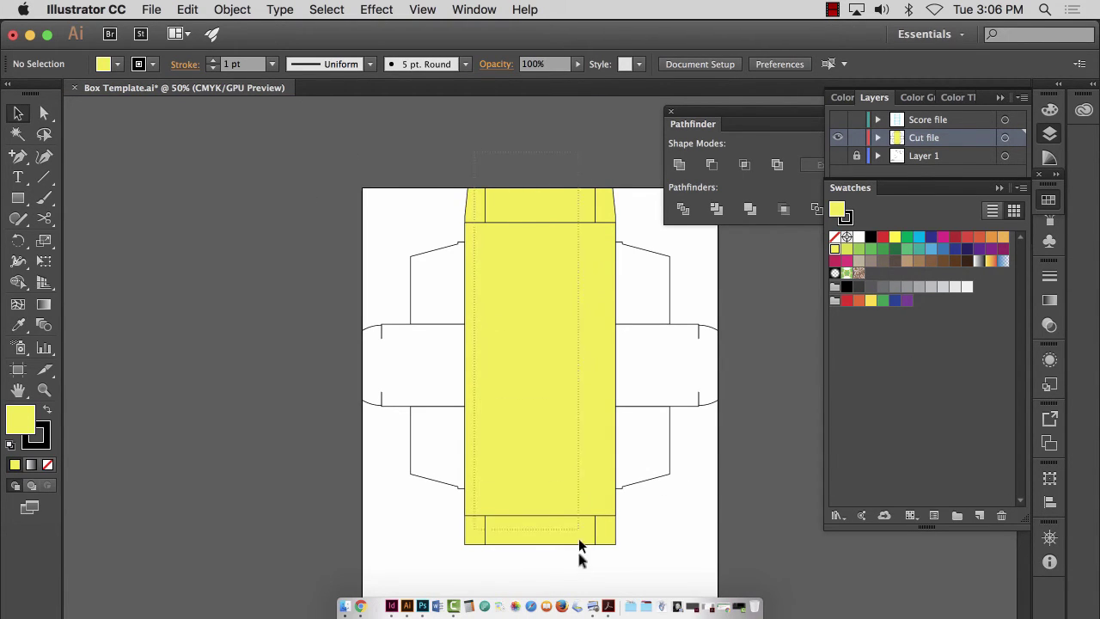
key("super+a")
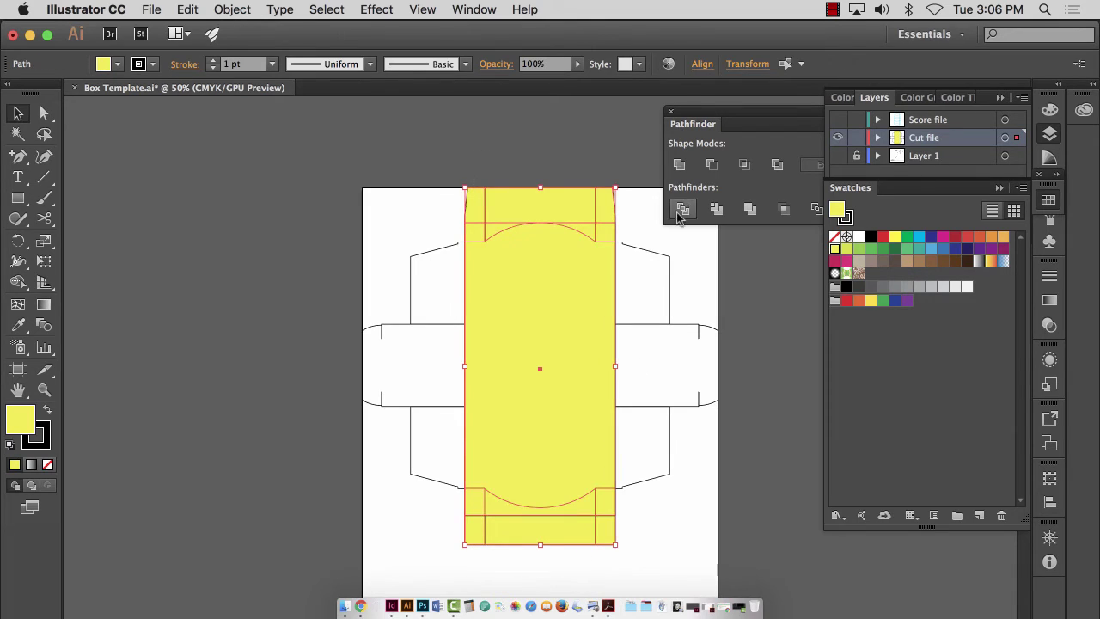
left_click(750, 211)
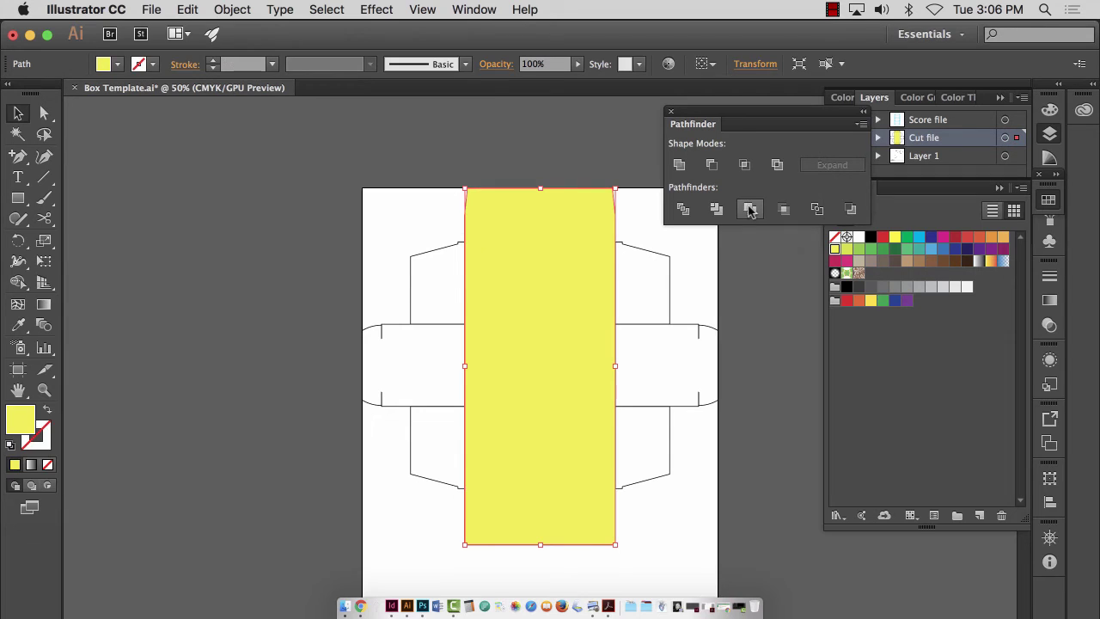
left_click(292, 251)
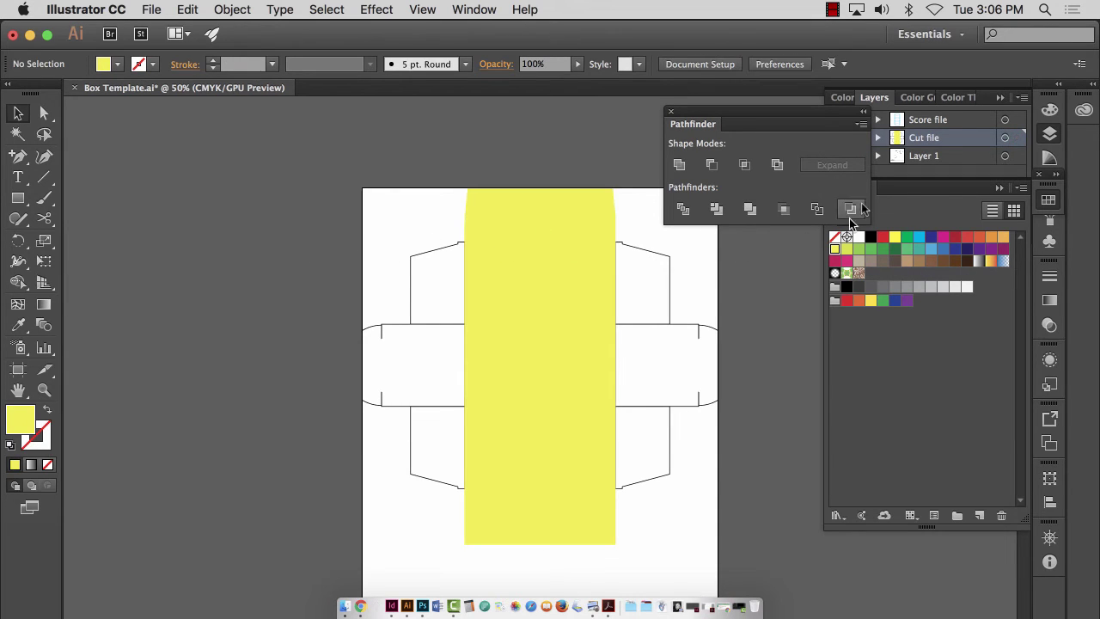
- Show the Score file layer and give the yellow center panel of the box a black stroke
left_click(838, 119)
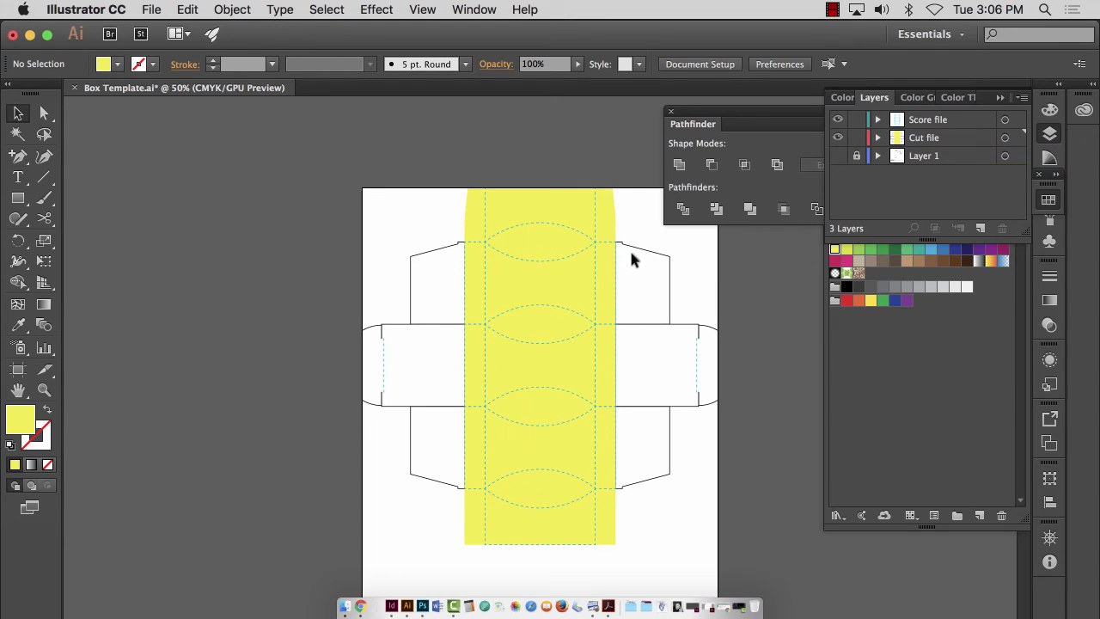
left_click(611, 225)
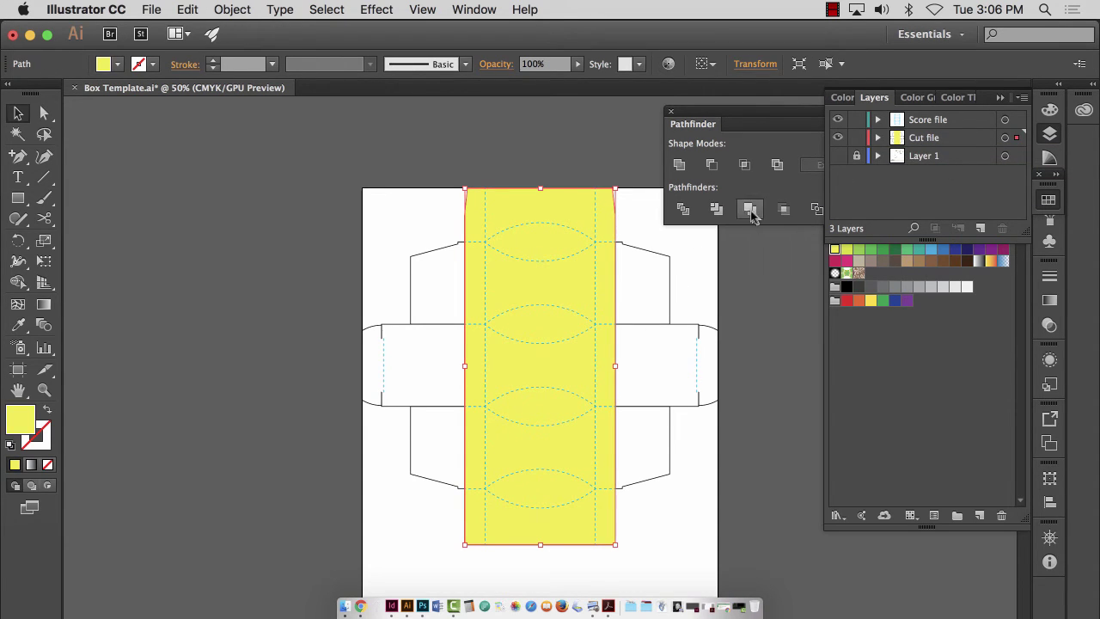
left_click(845, 217)
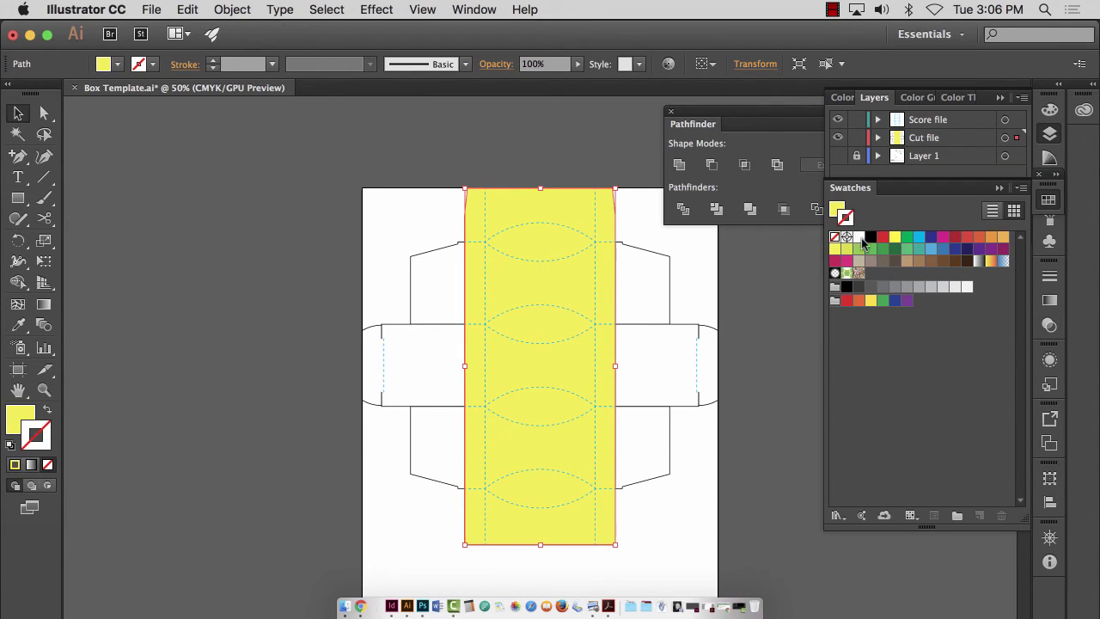
left_click(870, 238)
left_click(277, 256)
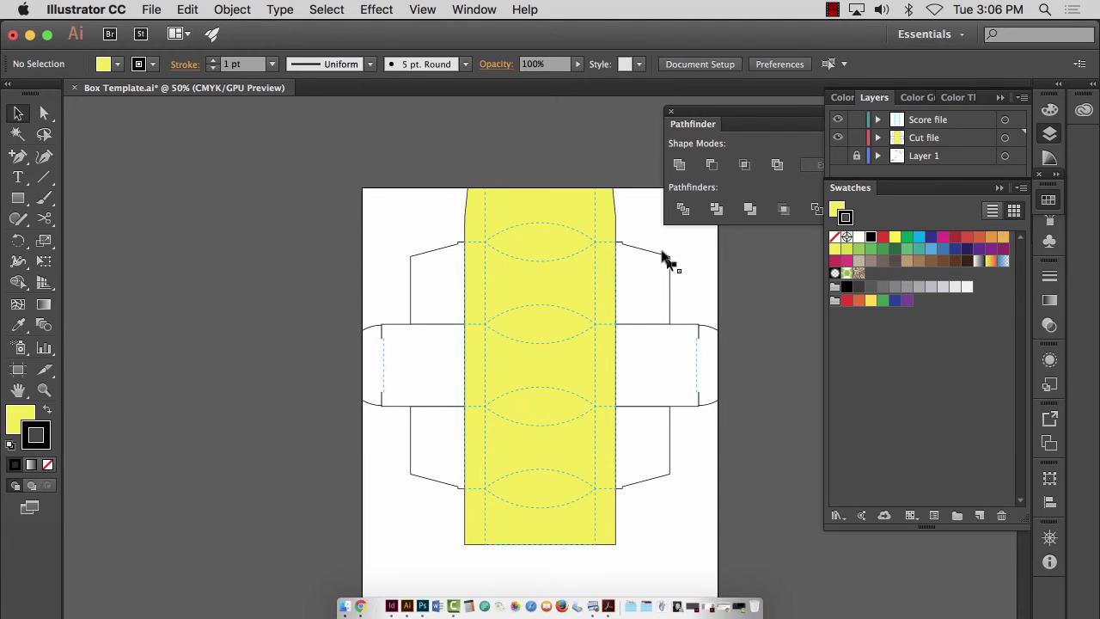
- Set the center panel's fill to None
left_click(614, 242)
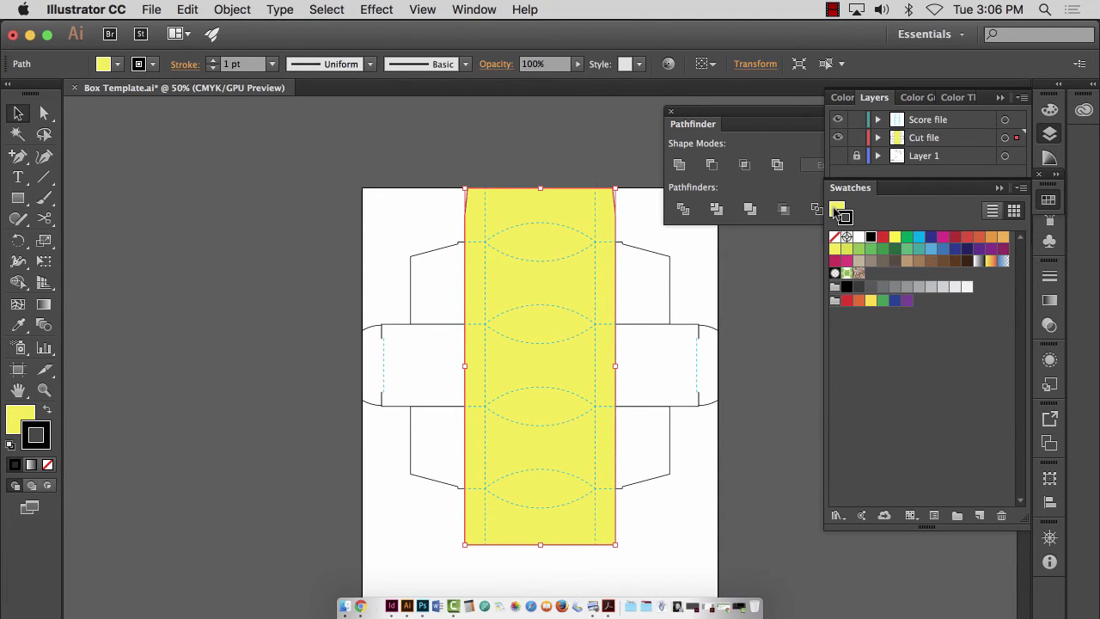
left_click(834, 237)
left_click(778, 318)
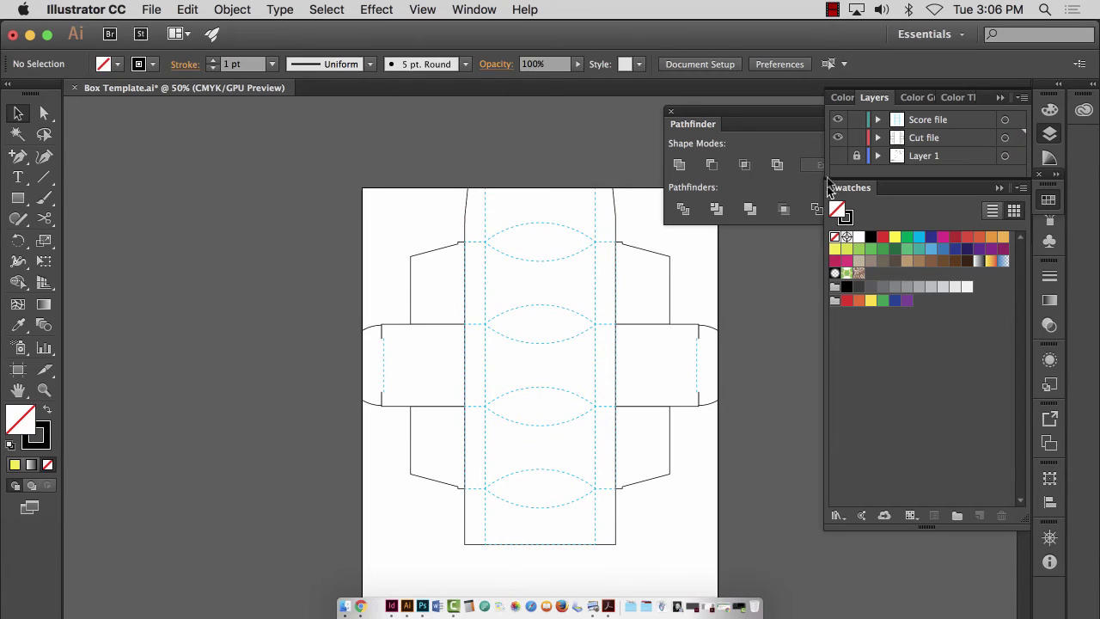
- Hide the Score file layer and add an anchor point to the center panel's outline where the upper-left flap's top edge meets it
left_click(838, 120)
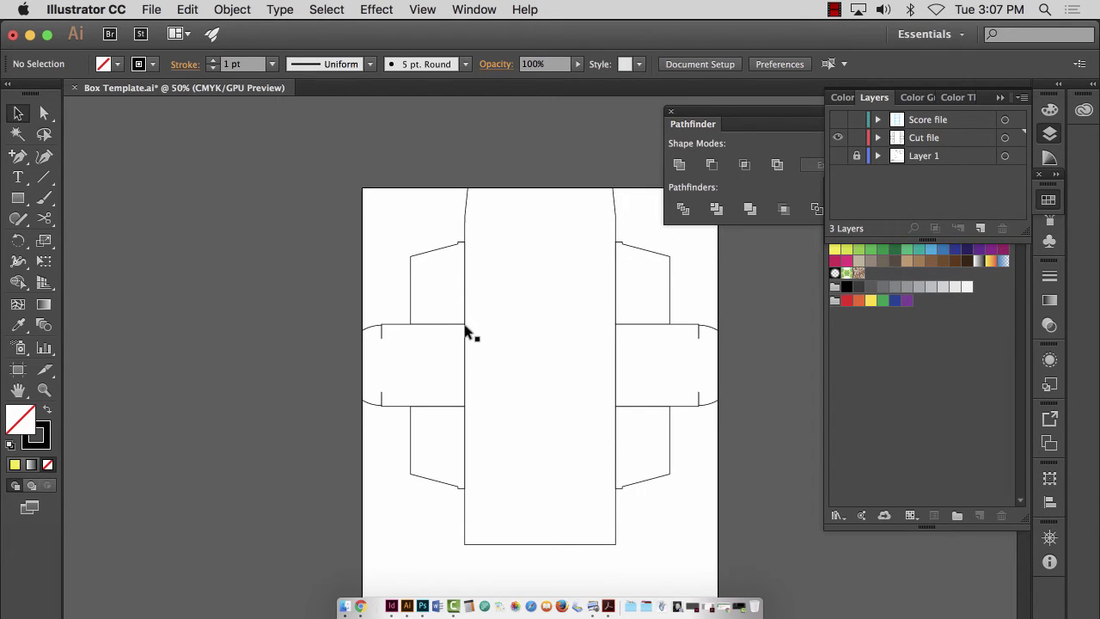
left_click(44, 389)
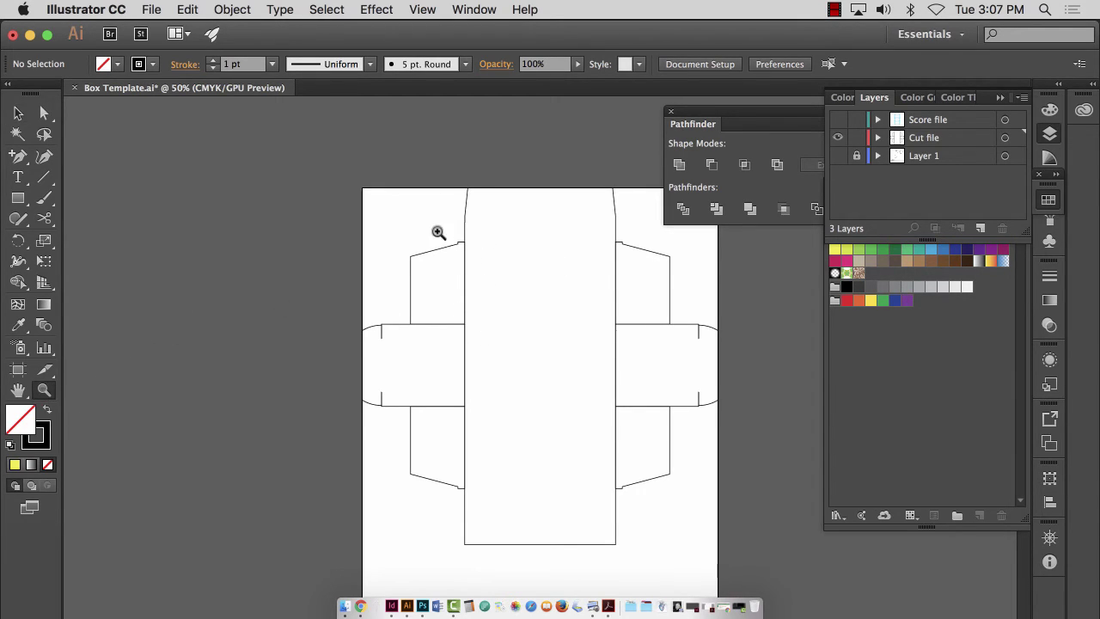
left_click_drag(439, 233, 896, 322)
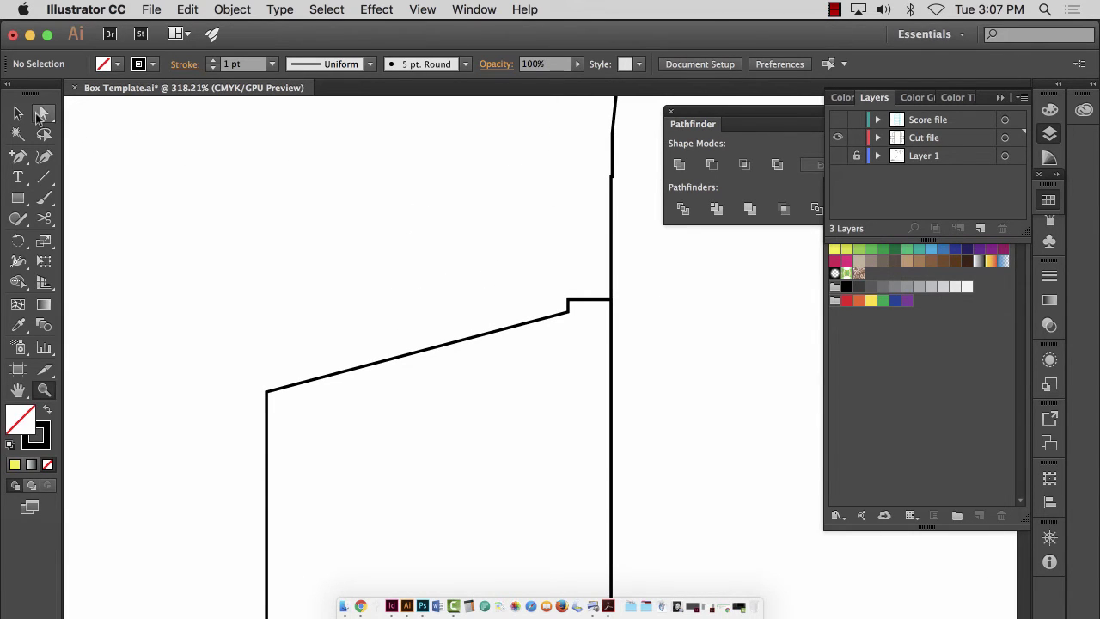
left_click(44, 112)
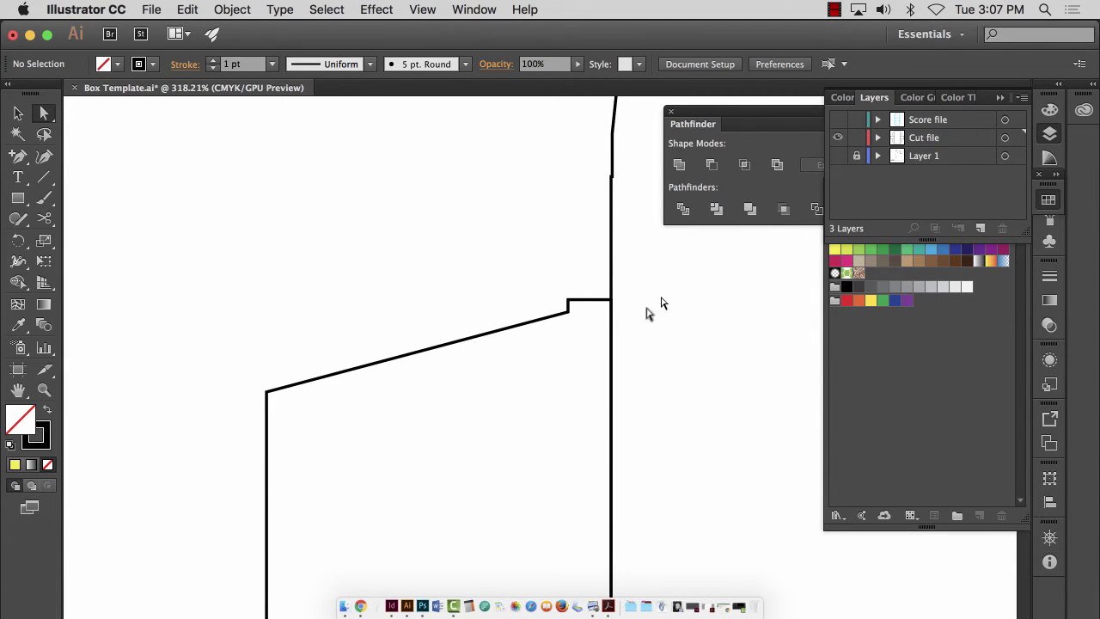
left_click(615, 317)
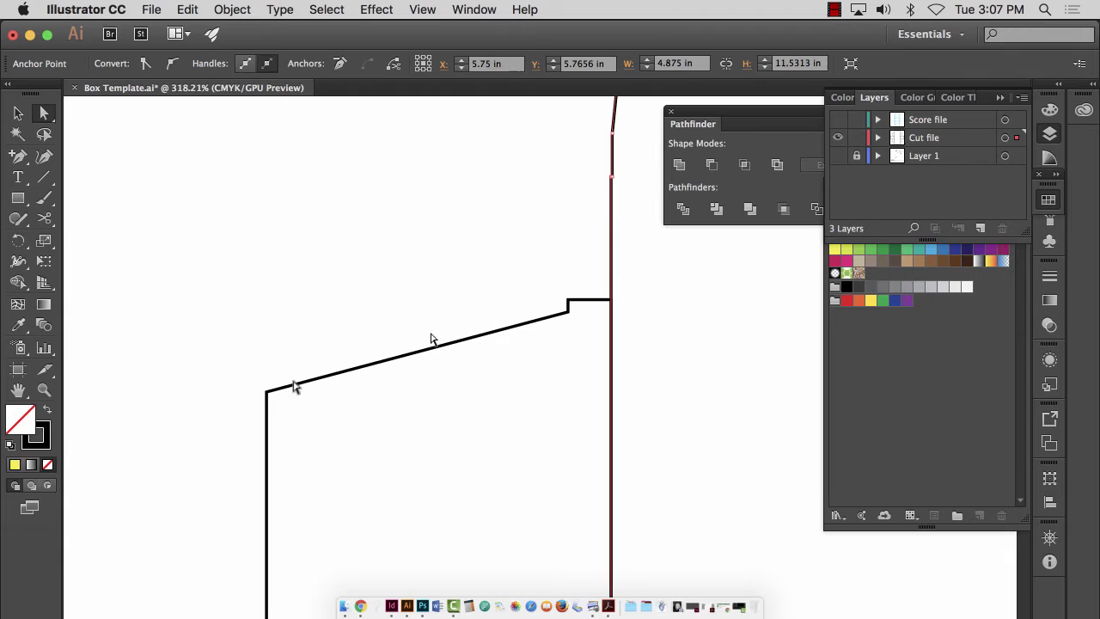
left_click(44, 390)
left_click(648, 305, "alt")
left_click_drag(648, 305, 838, 250)
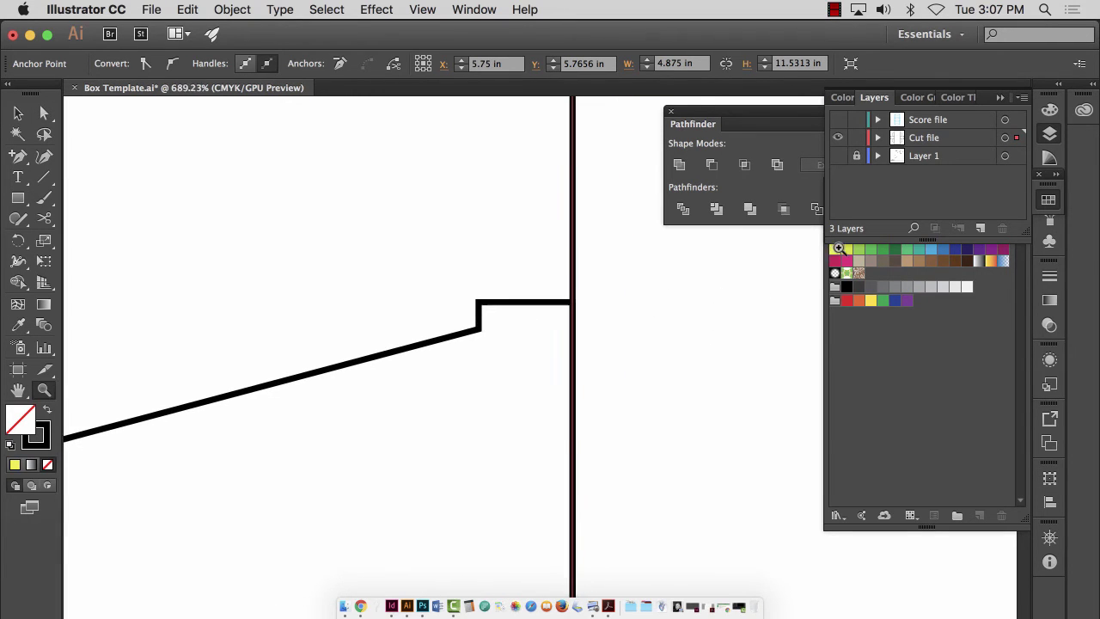
left_click(18, 157)
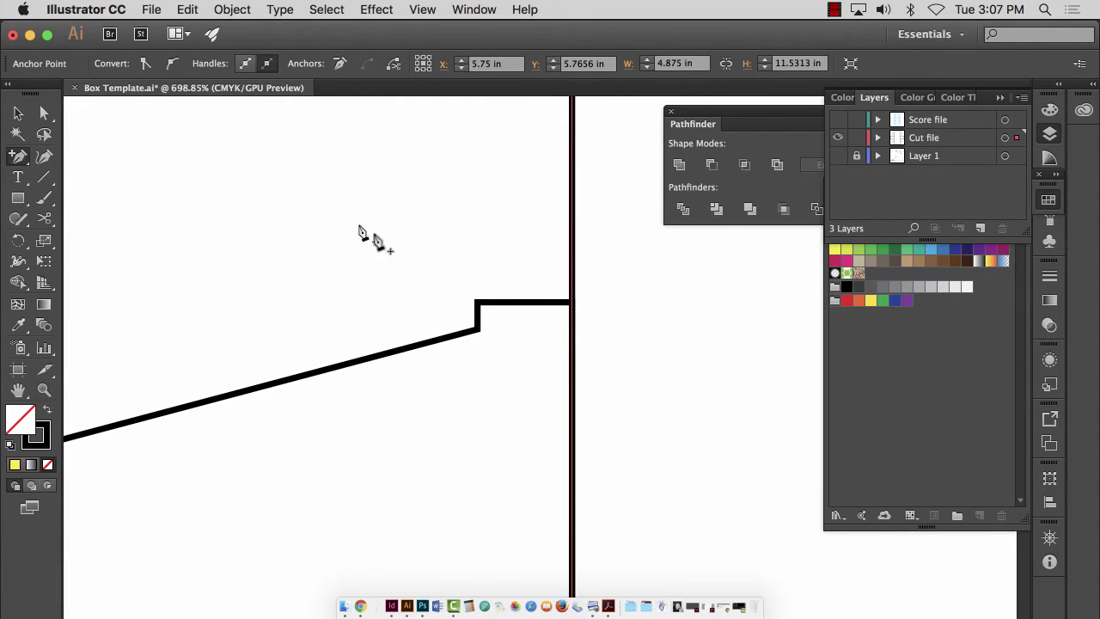
left_click(571, 303)
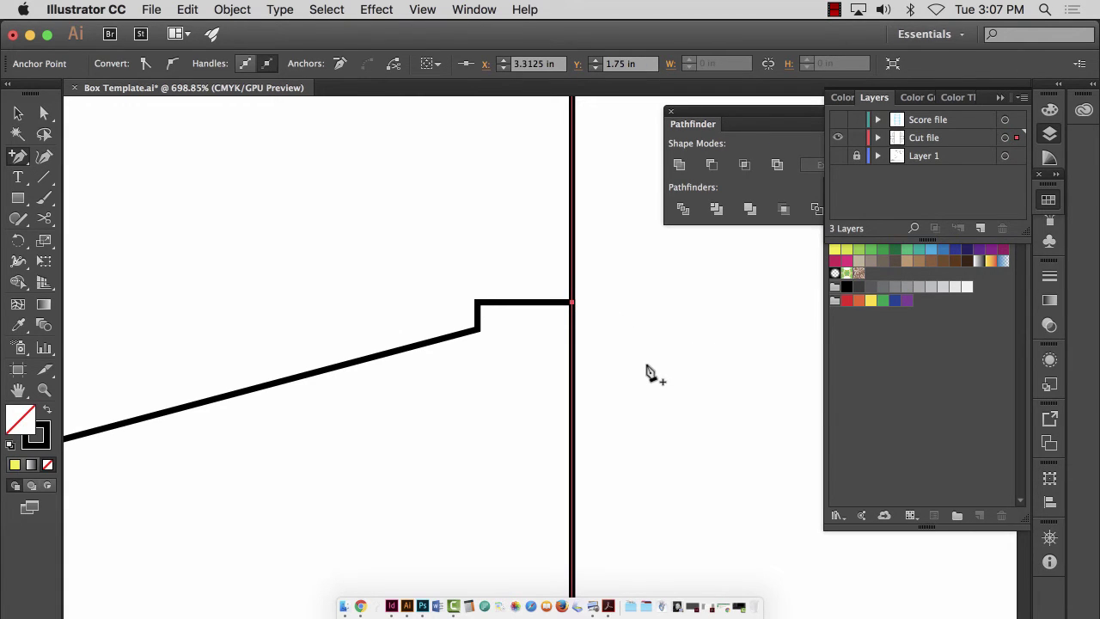
- Cut the center panel's outline with the Scissors tool at the anchor point where the lower-left flap's bottom edge meets it
key("super+minus")
key("super+minus")
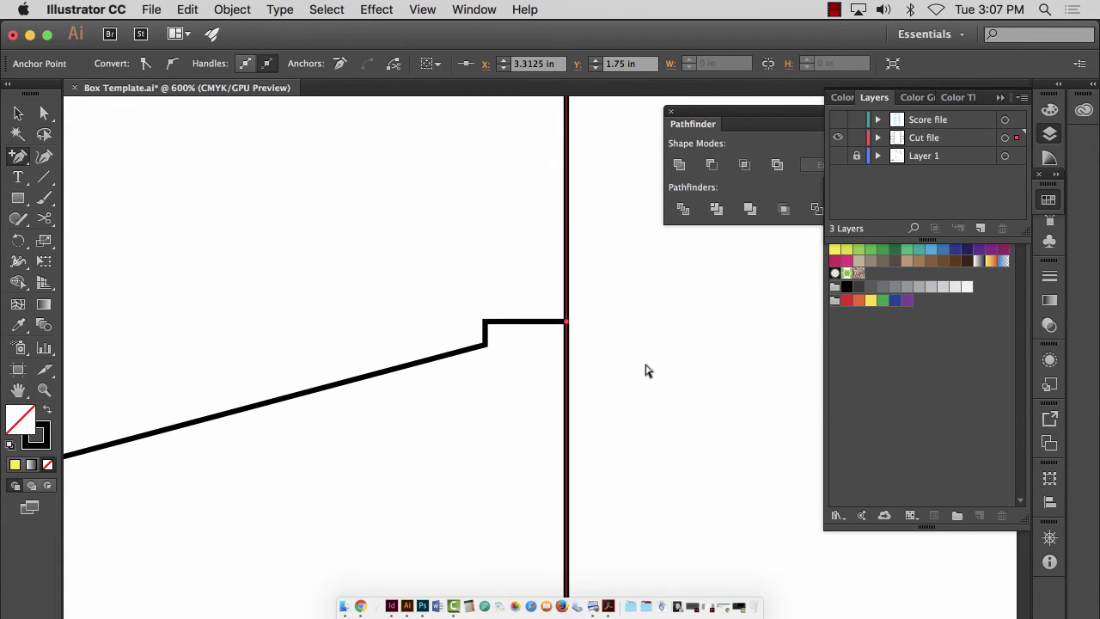
key("super+minus")
key("super+minus")
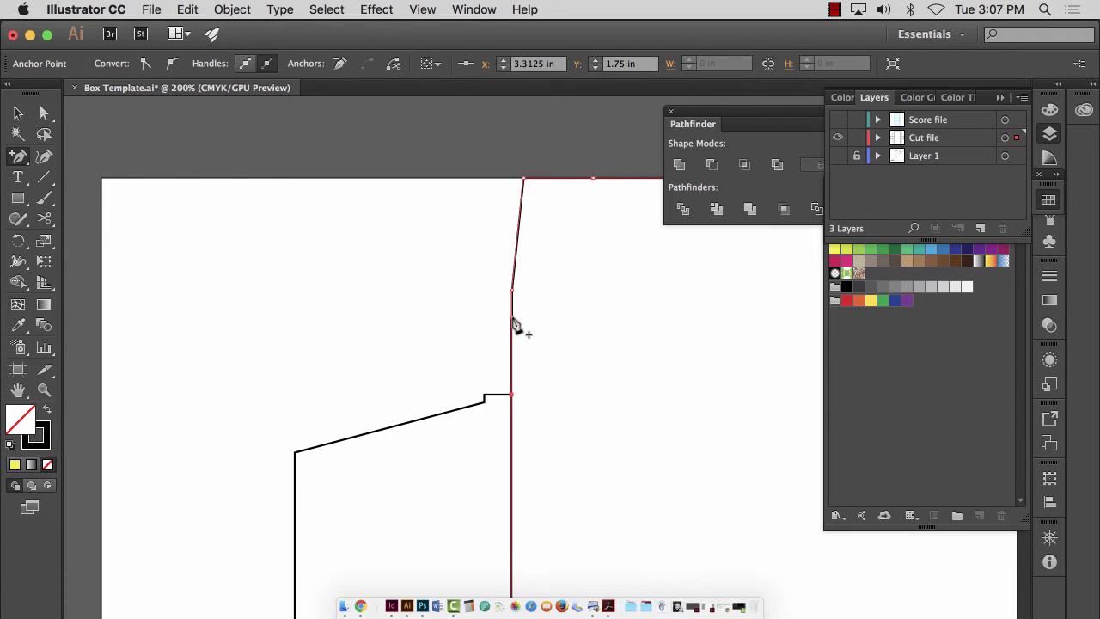
left_click_drag(477, 544, 488, 7)
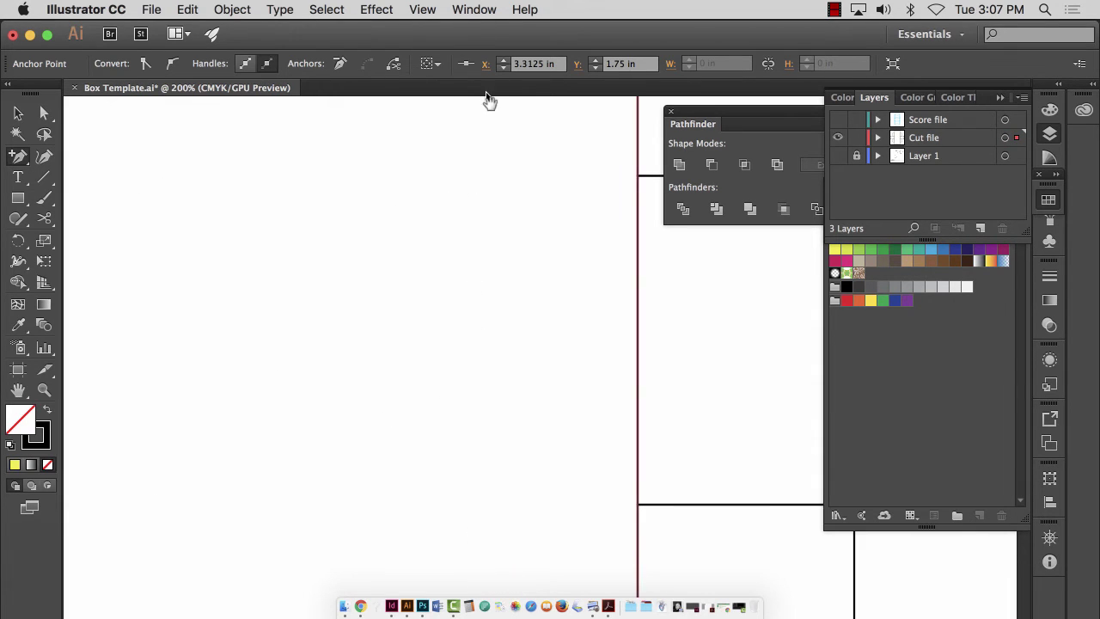
left_click_drag(639, 412, 775, 220)
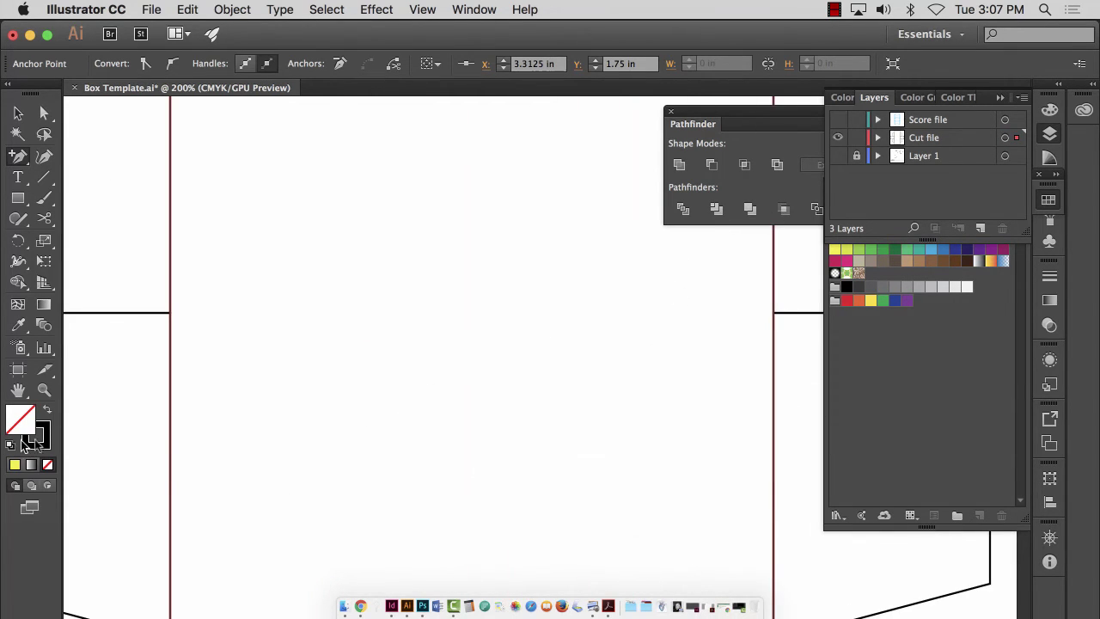
left_click_drag(164, 490, 389, 342)
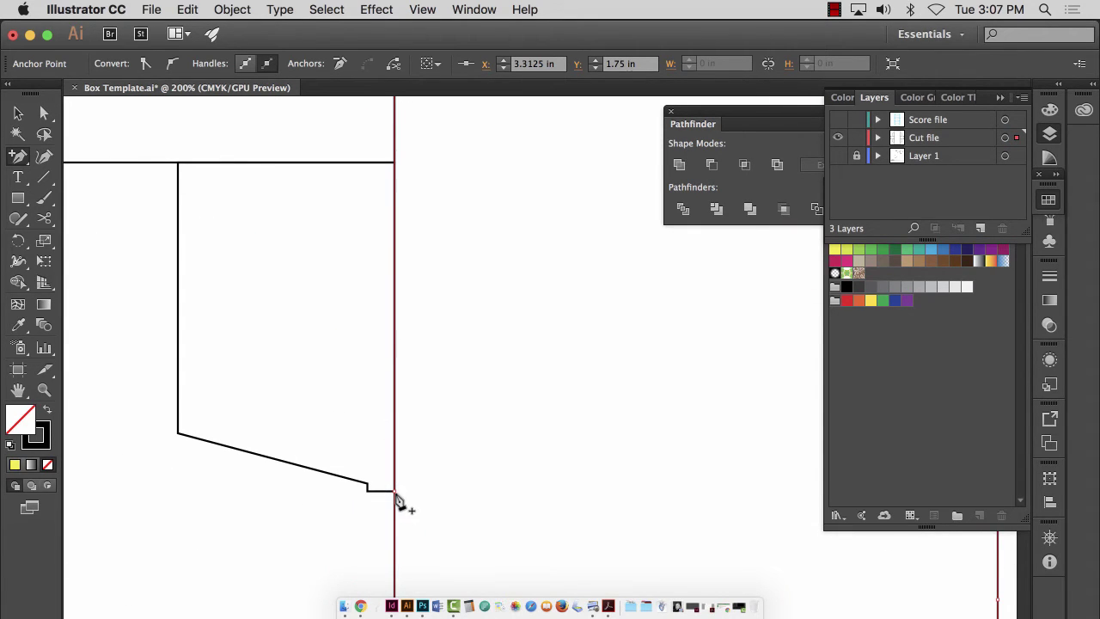
left_click(18, 112)
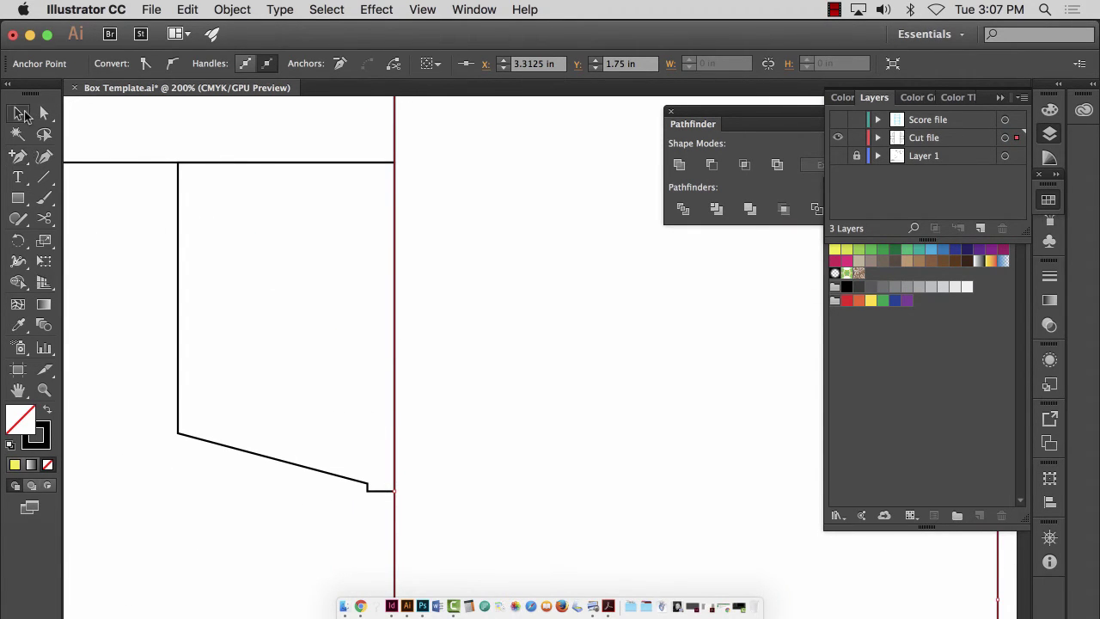
left_click(110, 424)
left_click(395, 438)
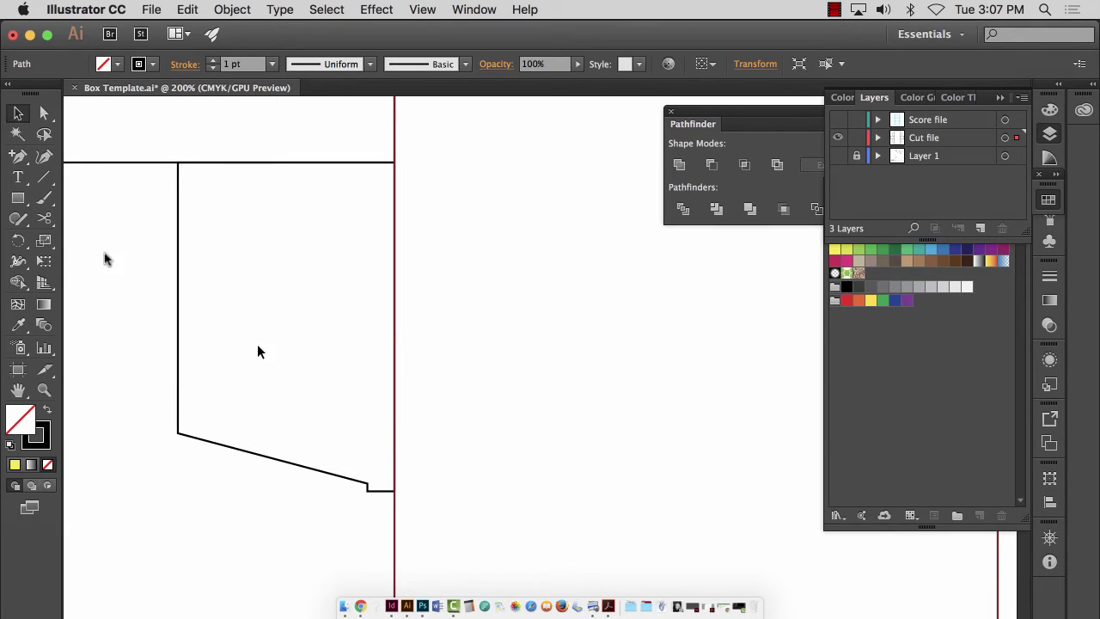
left_click(19, 157)
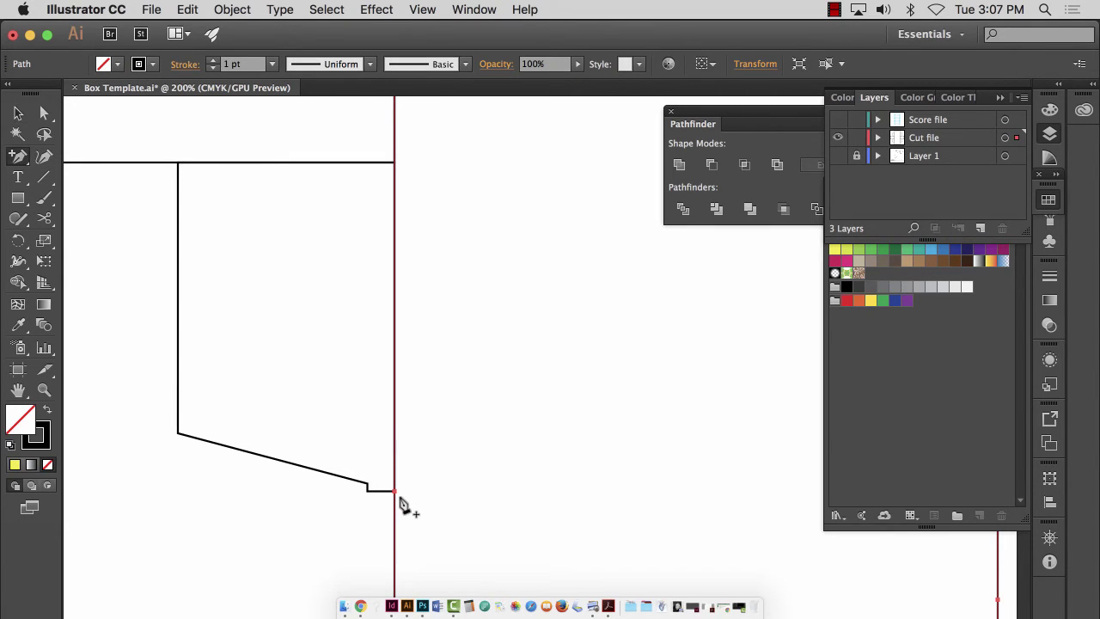
scroll(353, 481, "down", 10)
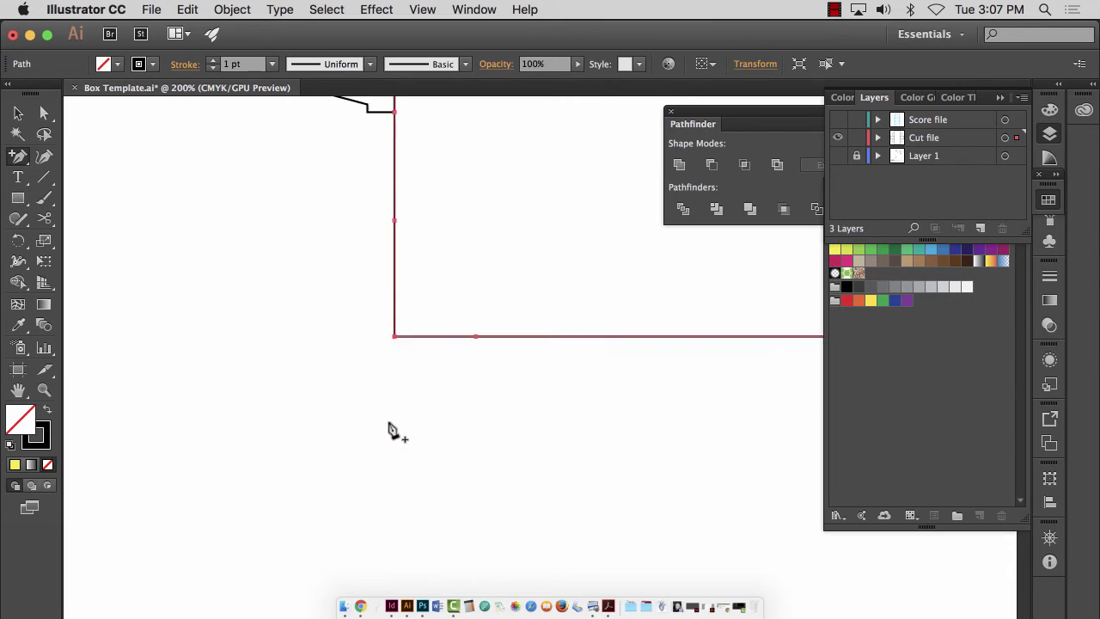
scroll(387, 438, "up", 4)
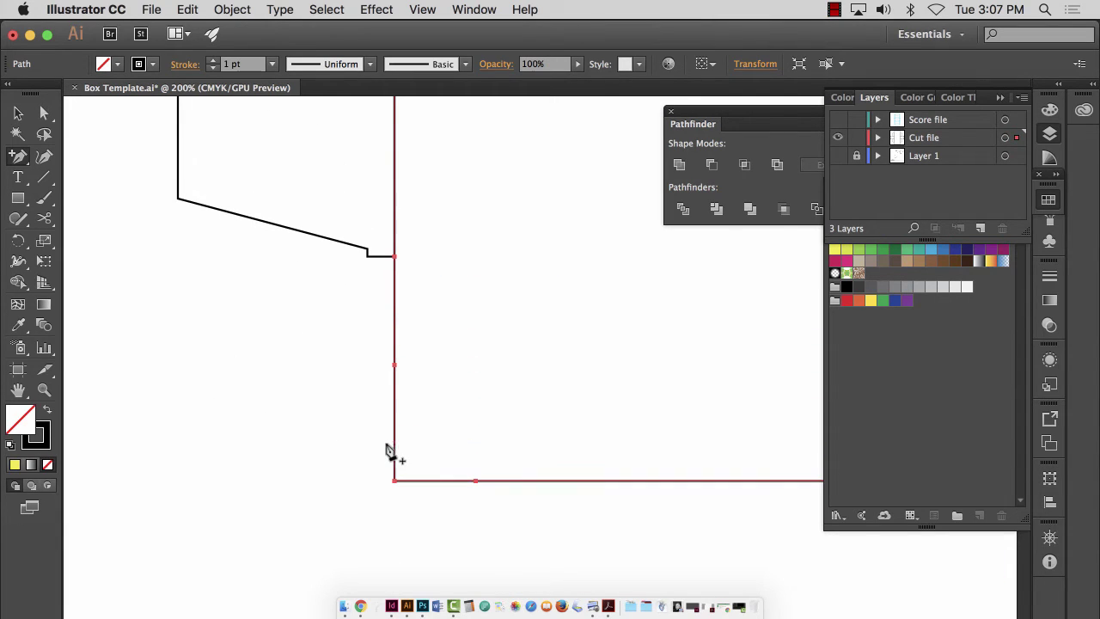
left_click(47, 115)
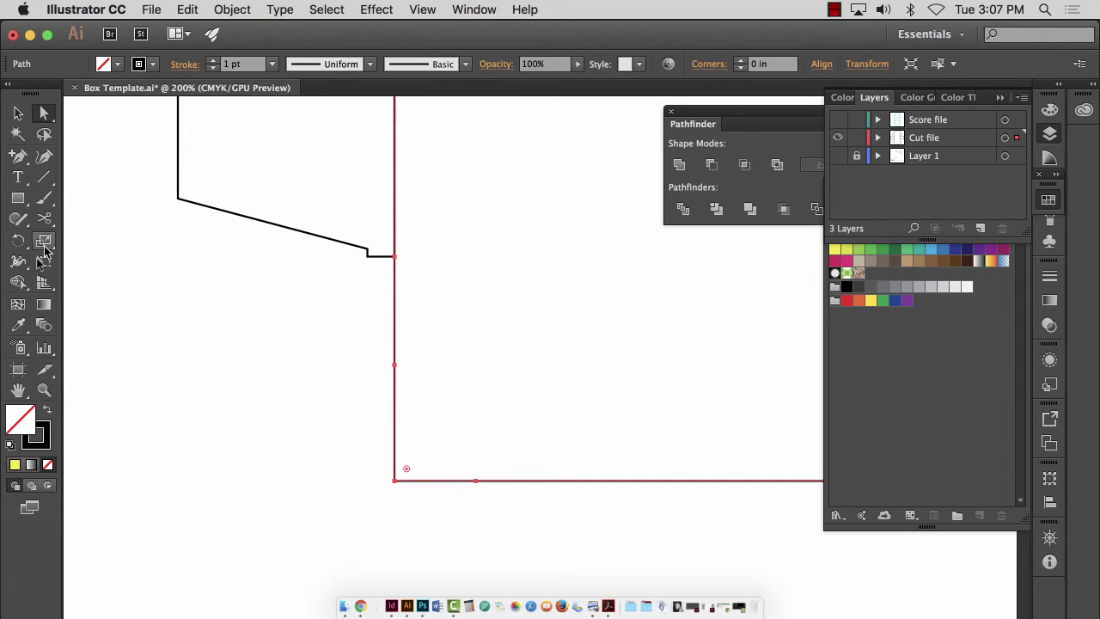
left_click(44, 218)
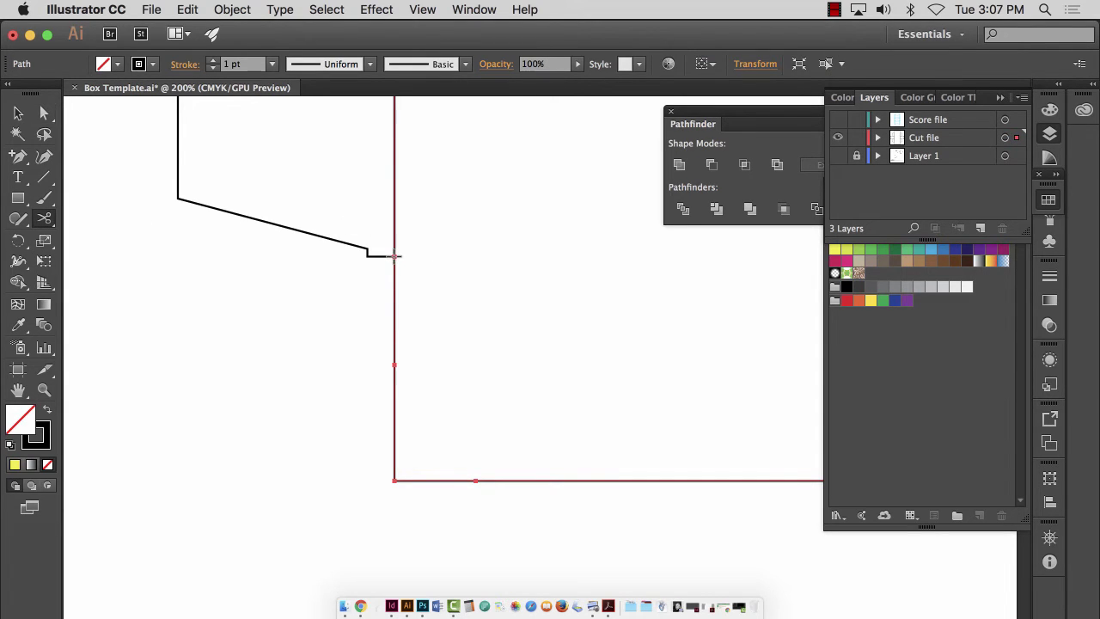
left_click(394, 255)
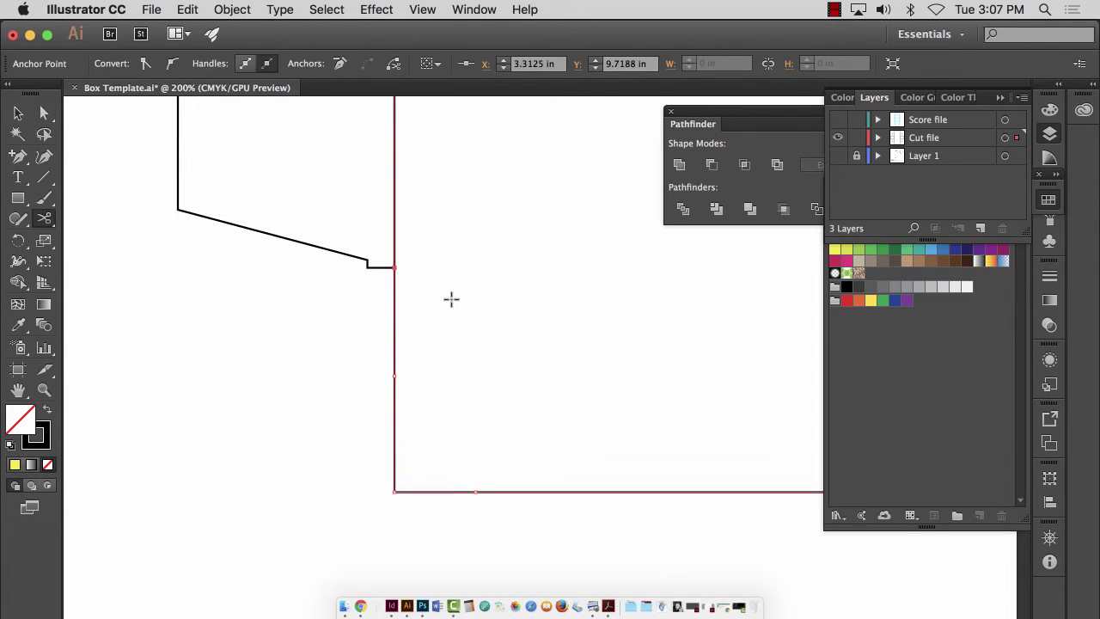
- Add an anchor point to the center panel's outline at the lower-left flap's top edge, cut there, and delete the segment along the flap
scroll(447, 297, "down", 4)
scroll(447, 300, "up", 10)
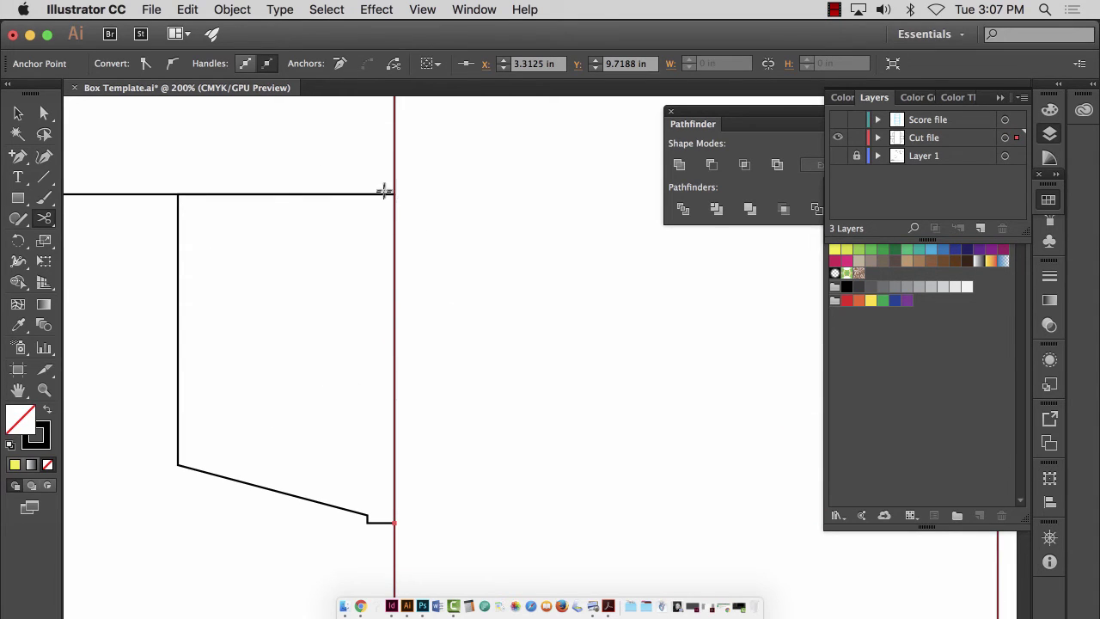
key("p")
left_click(396, 200)
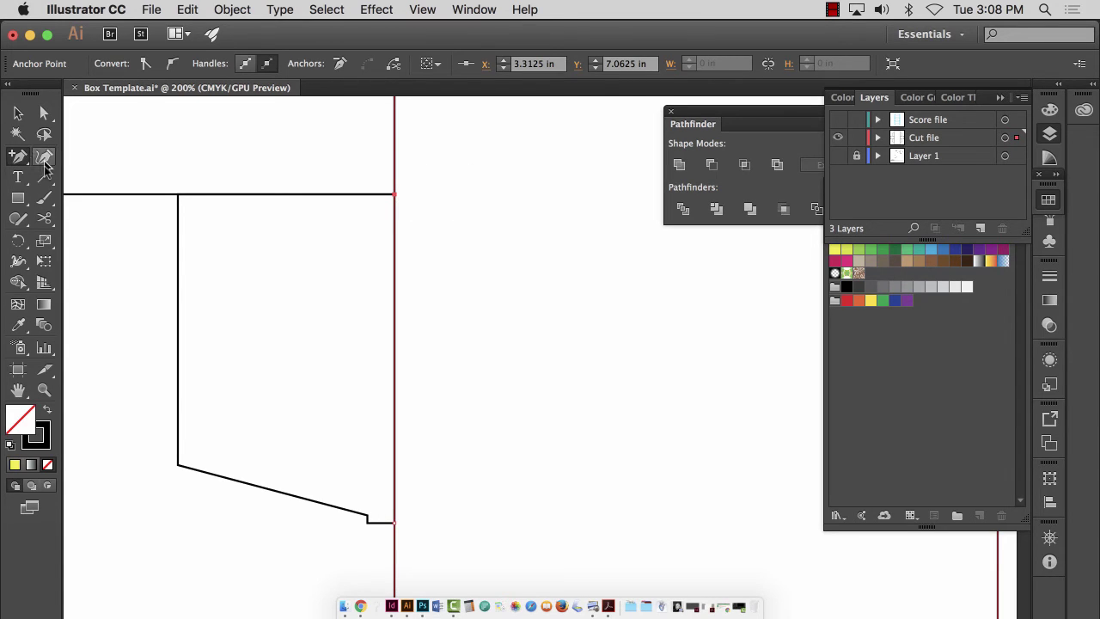
left_click(44, 218)
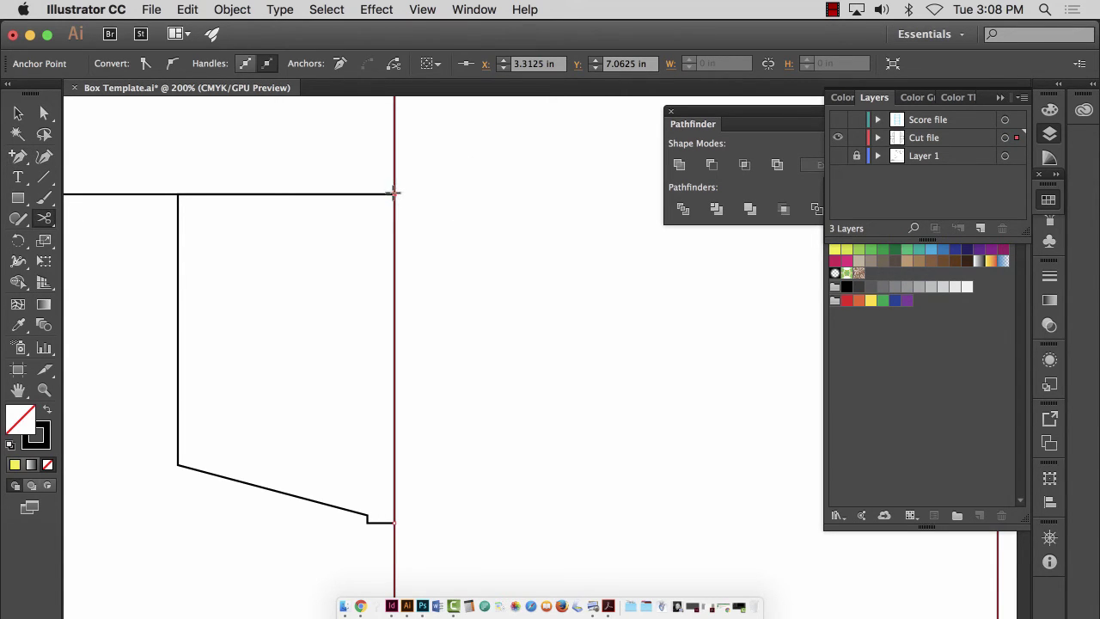
left_click(394, 193)
left_click(44, 114)
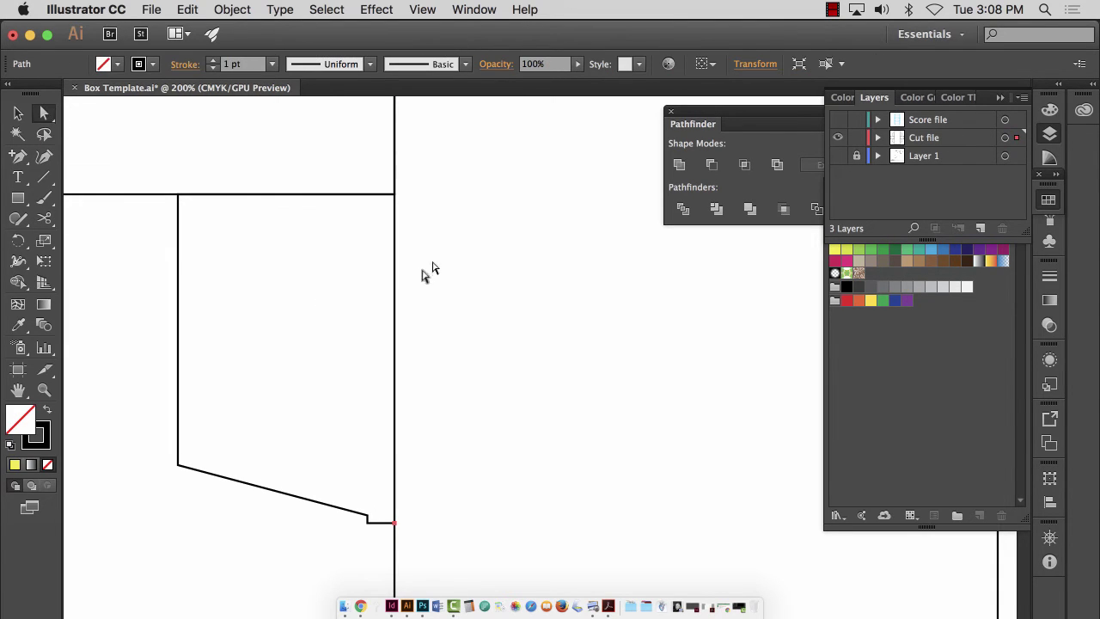
- Cut the lower-left flap's outline at both corners touching the center panel and delete the edge between them
left_click(394, 272)
left_click(394, 272)
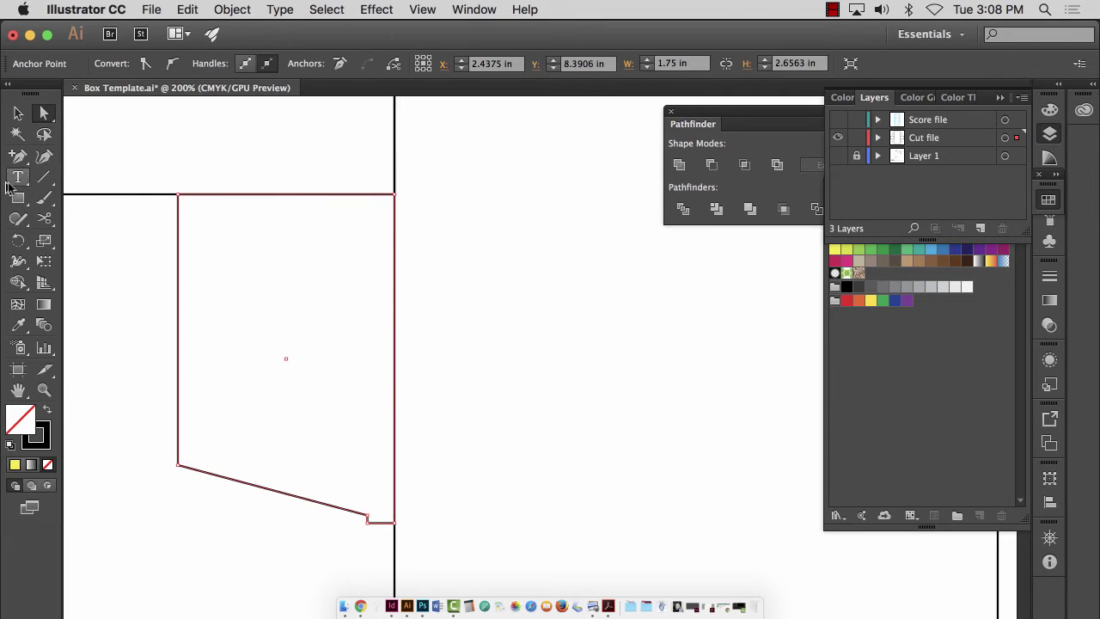
left_click(45, 219)
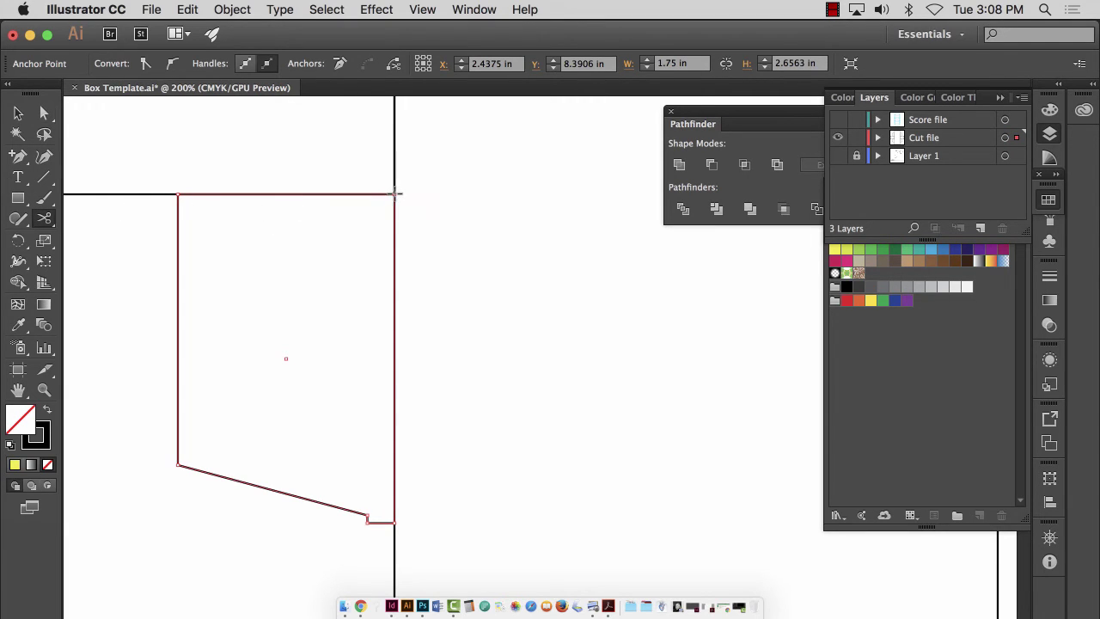
left_click(395, 193)
left_click(396, 521)
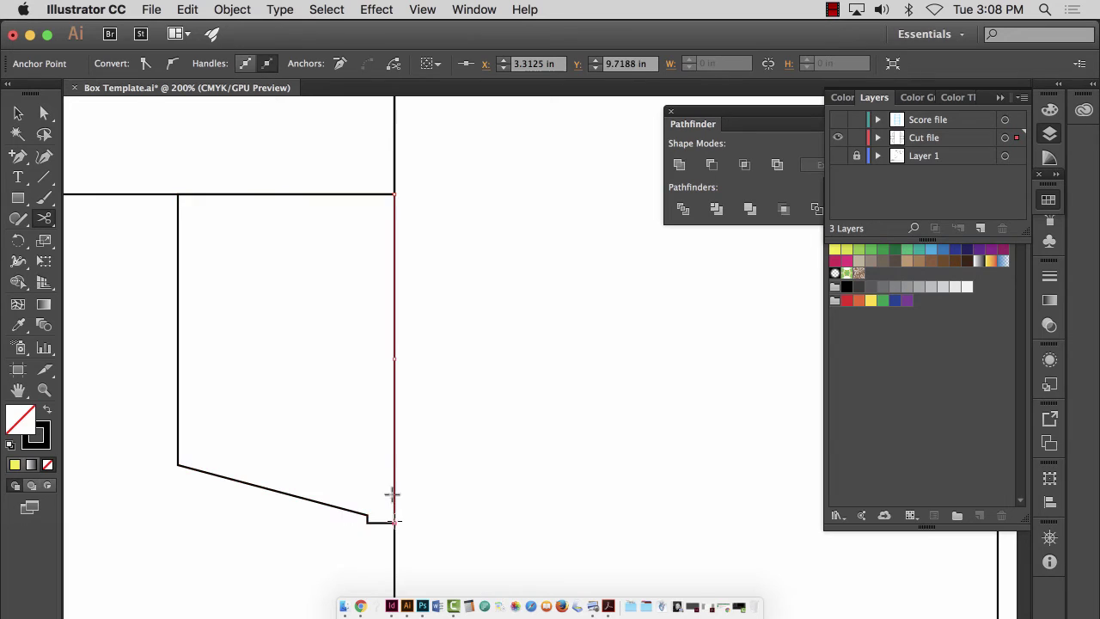
left_click(45, 112)
key("Delete")
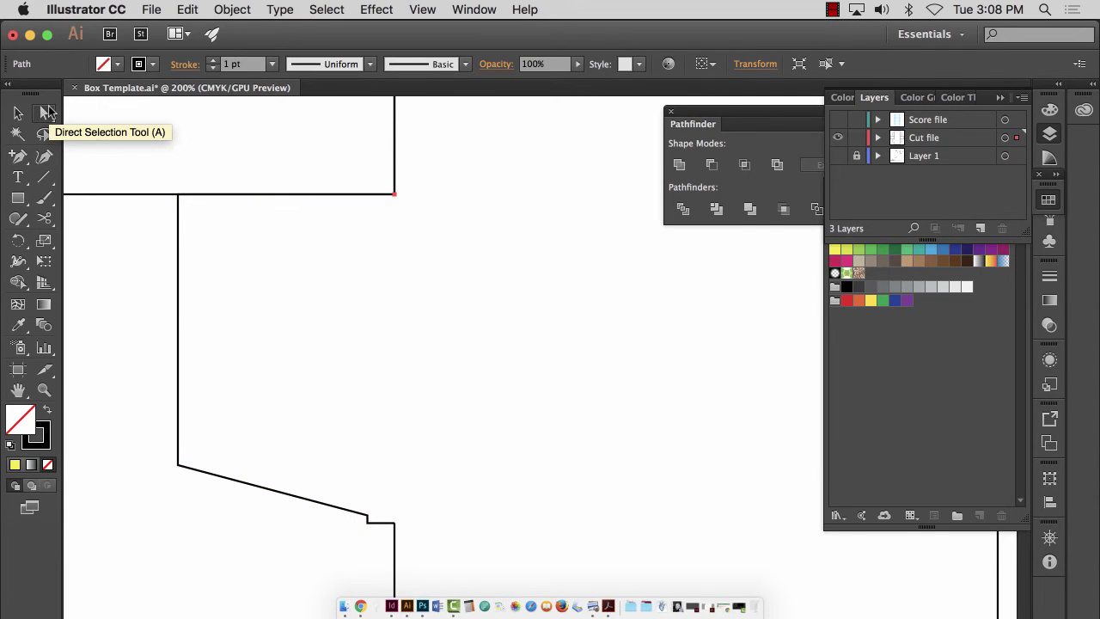
- Duplicate the opened lower-left flap outline and place the copy over the upper-left flap
key("super+shift+a")
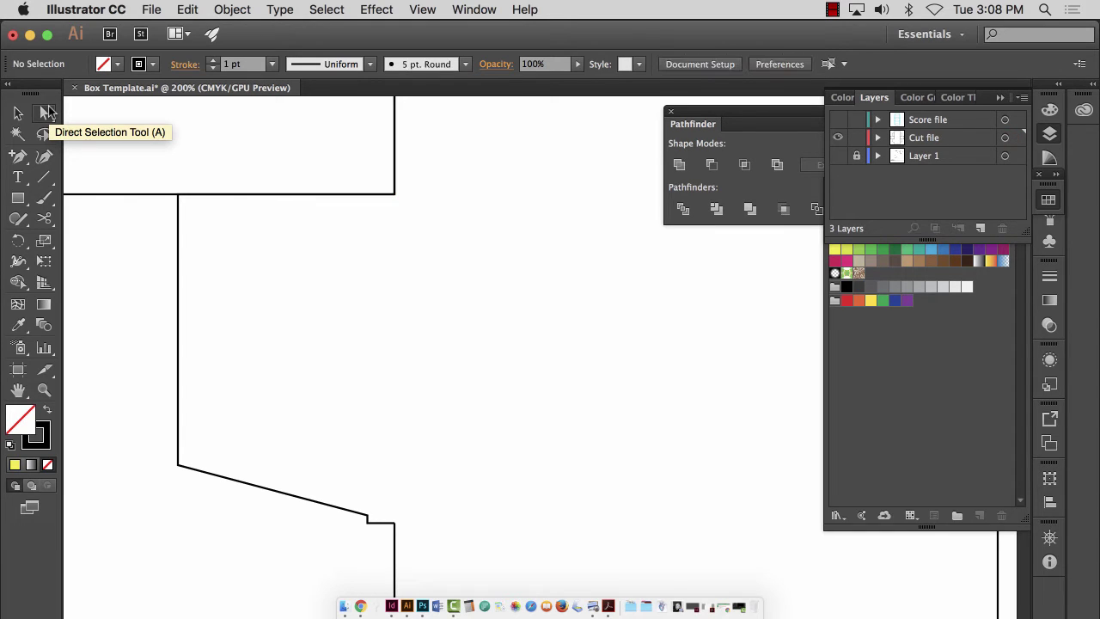
key("super+0")
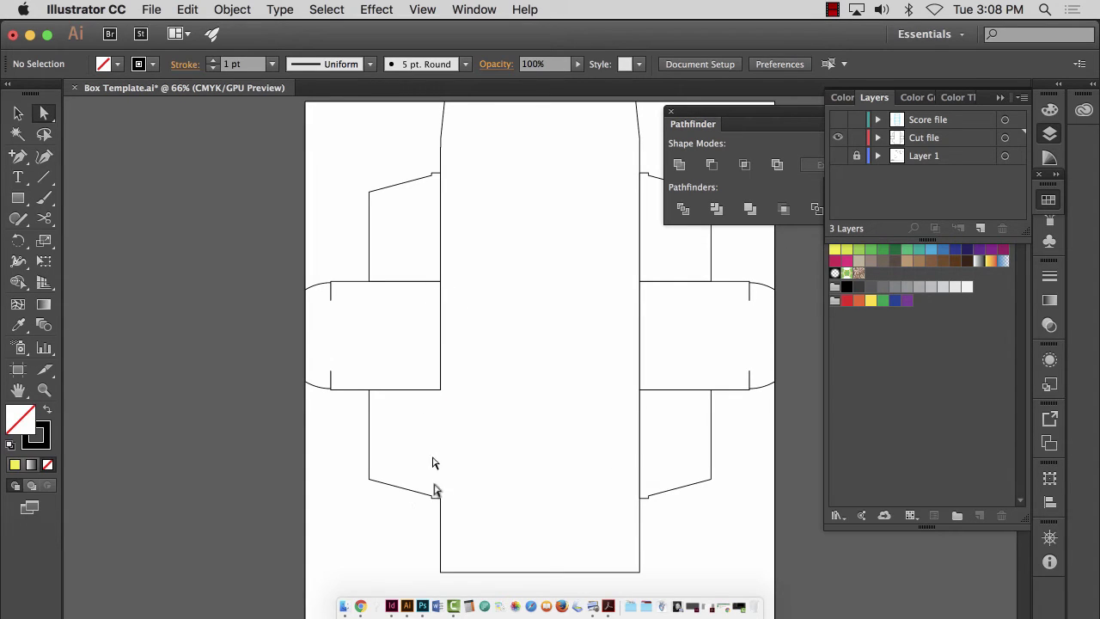
key("v")
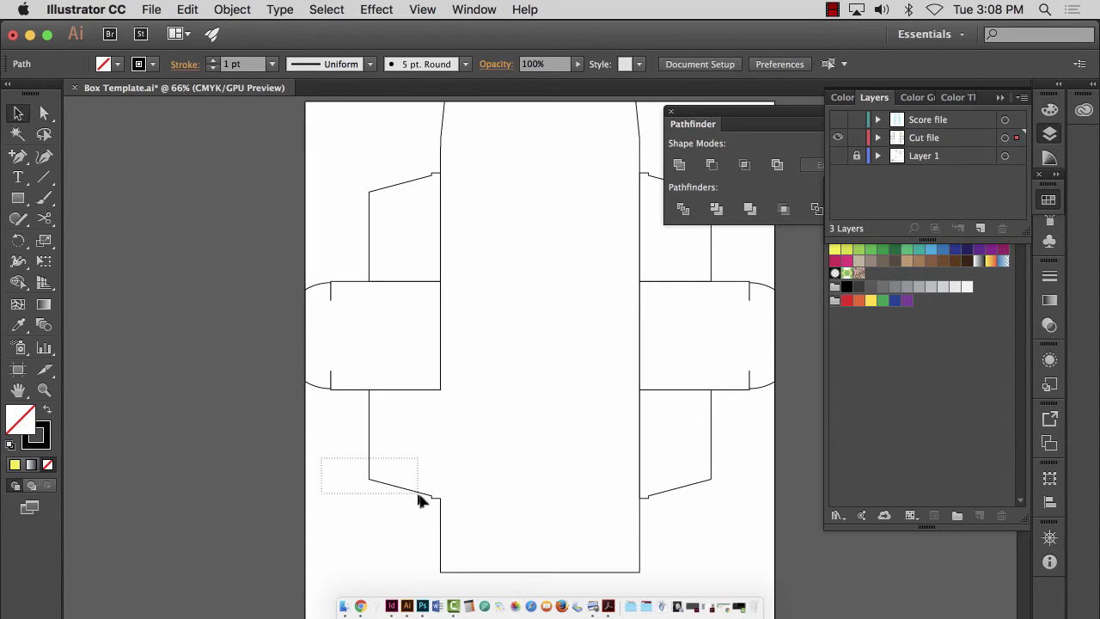
left_click_drag(417, 496, 419, 497)
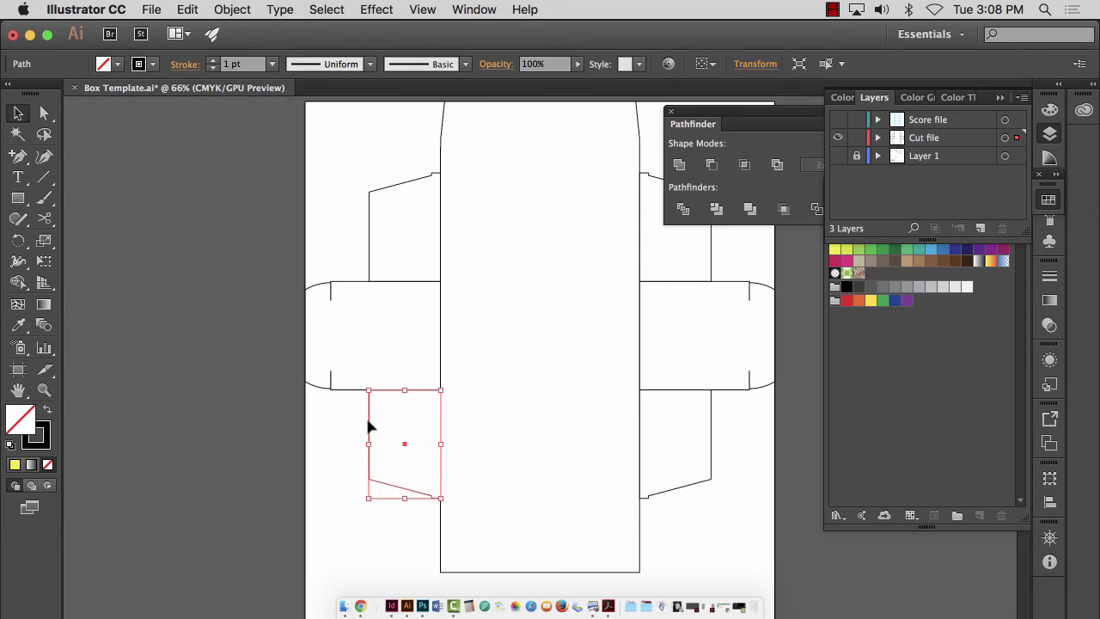
left_click_drag(368, 427, 377, 209)
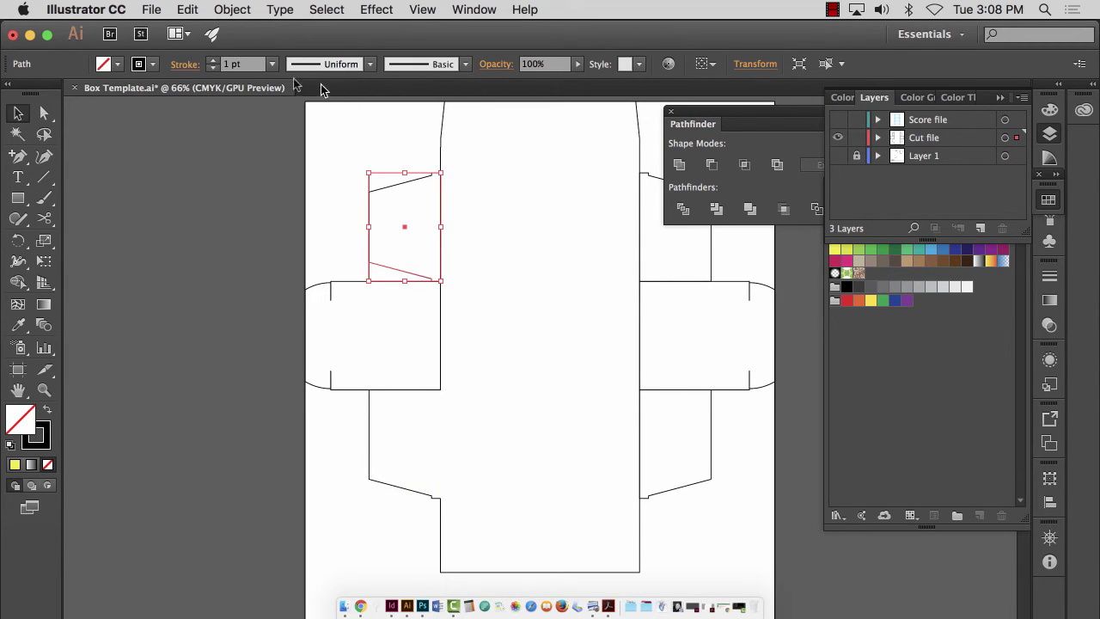
- Reflect the copied flap outline across the horizontal axis with preview on
left_click(237, 9)
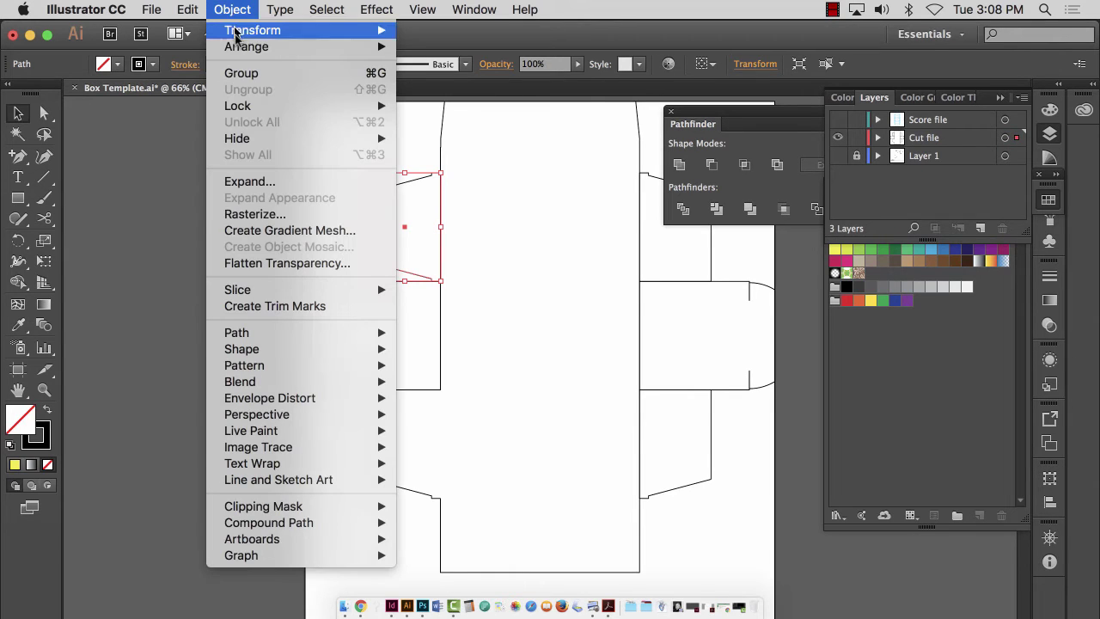
mouse_move(236, 32)
left_click(472, 95)
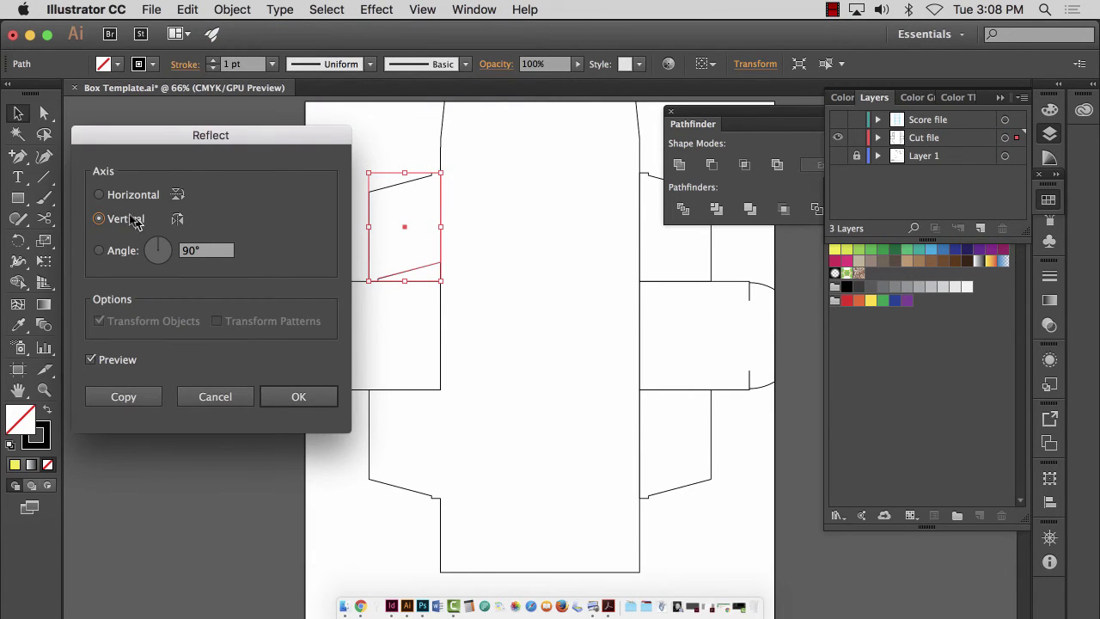
left_click(99, 194)
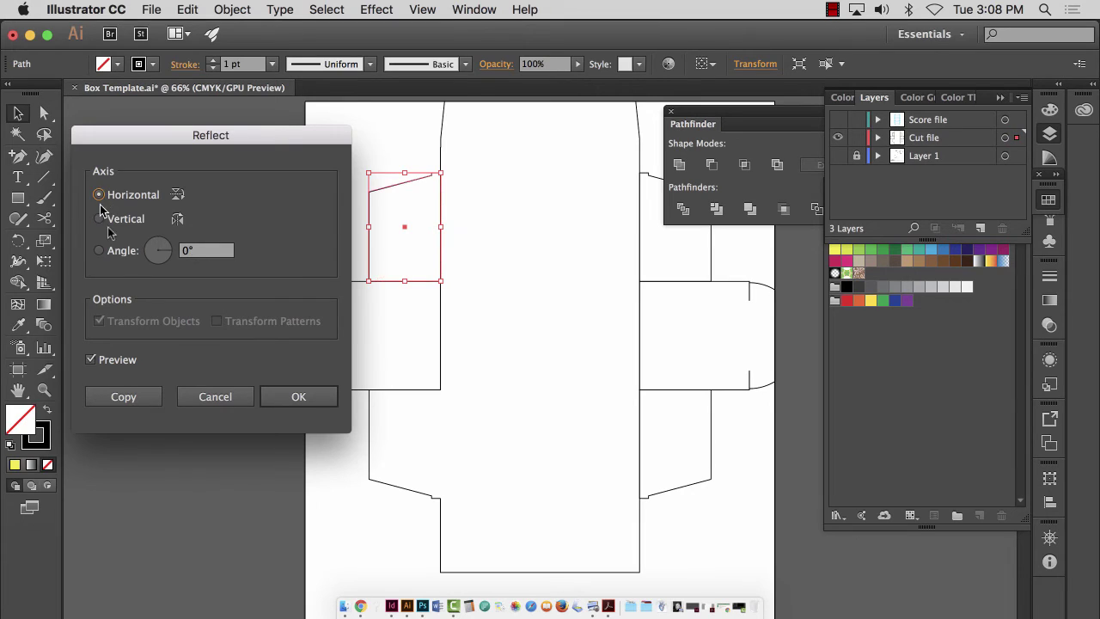
left_click(303, 398)
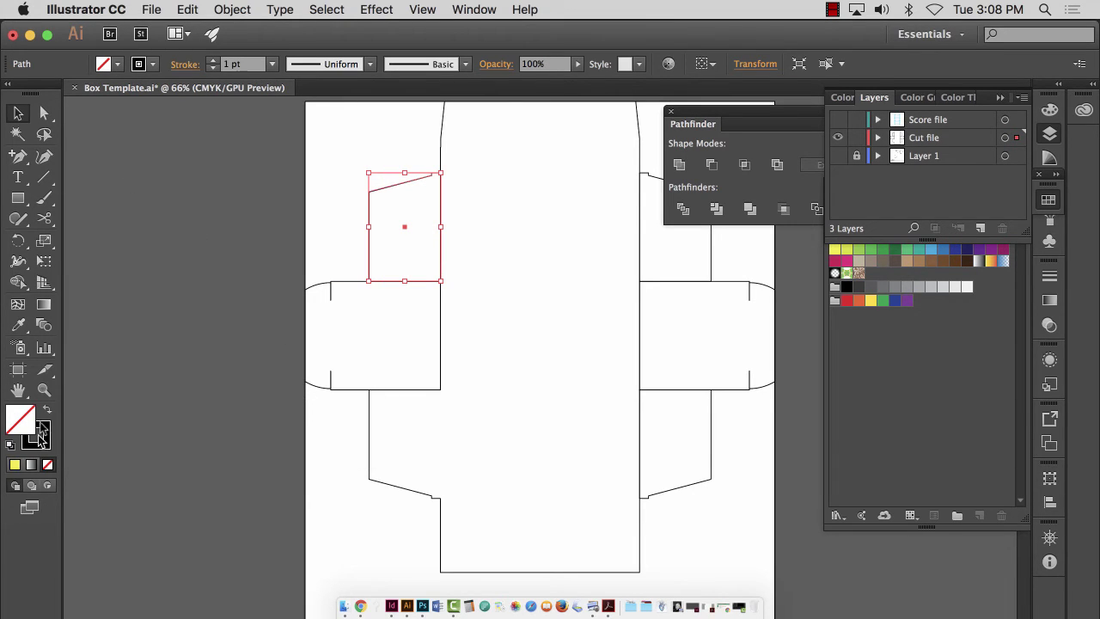
- Nudge the reflected flap copy a few increments outward to separate it from the original upper-left flap outline
left_click(44, 391)
left_click_drag(451, 283, 462, 355)
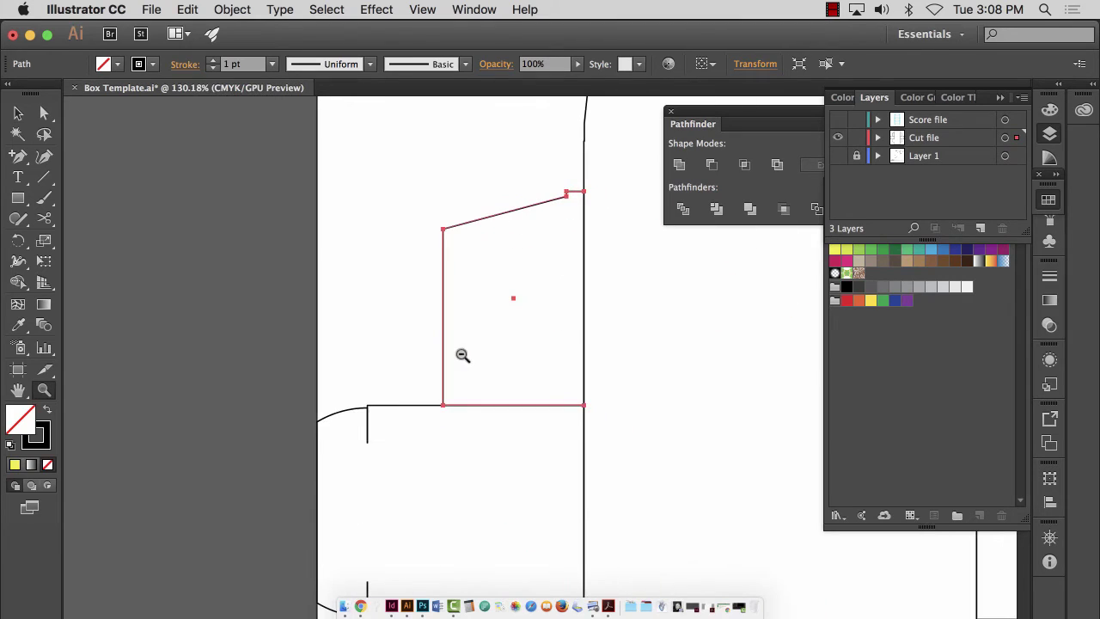
left_click(44, 113)
left_click(559, 325)
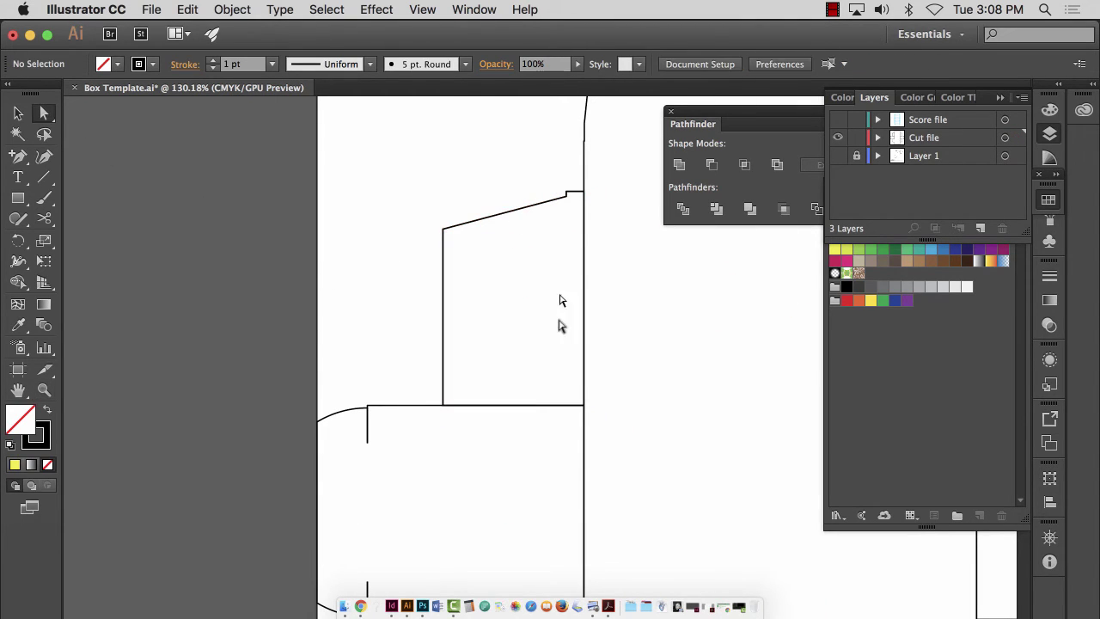
left_click(18, 112)
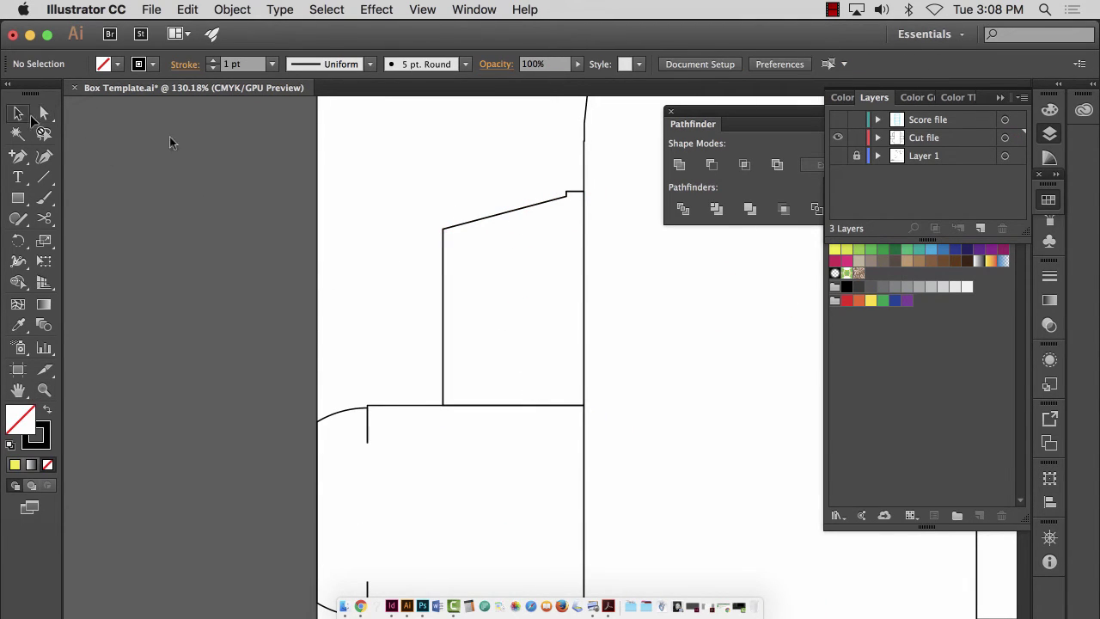
left_click(505, 218)
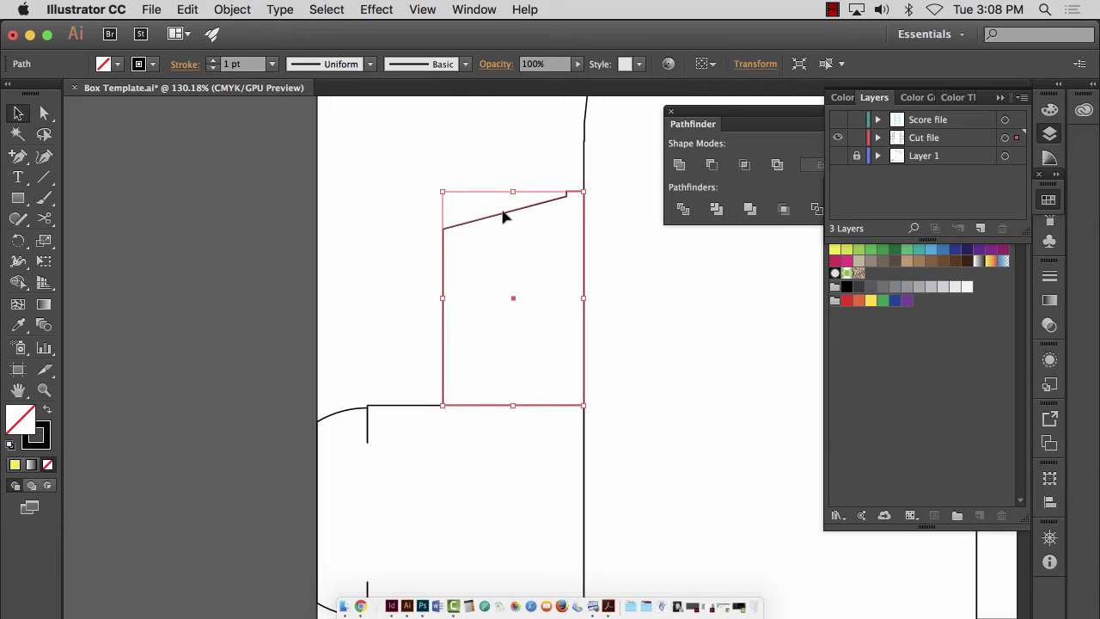
left_click(567, 184)
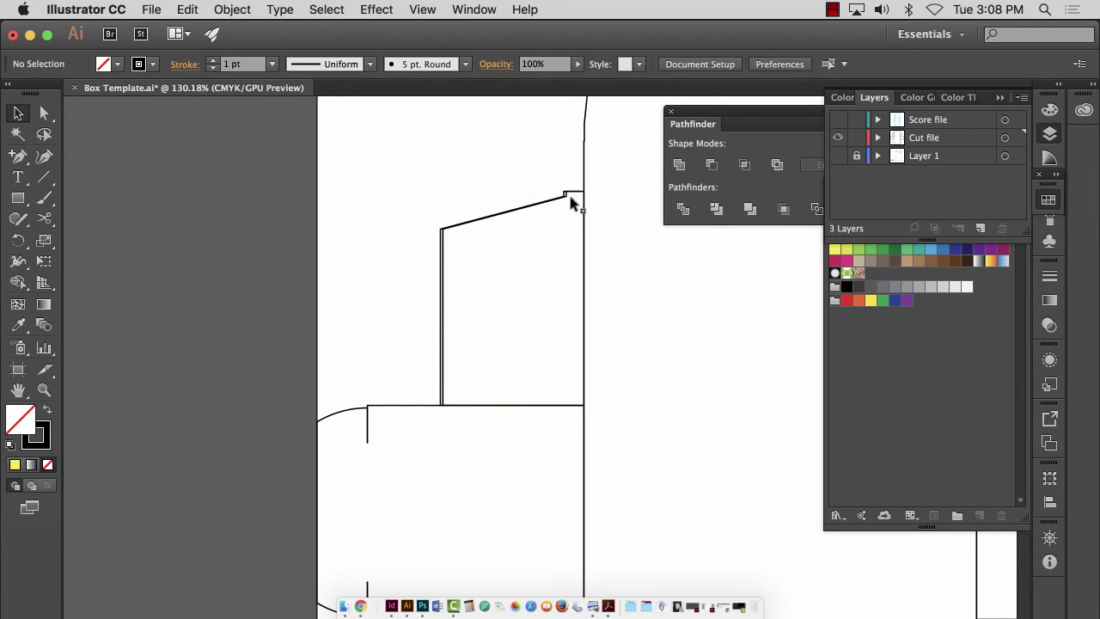
left_click(584, 198)
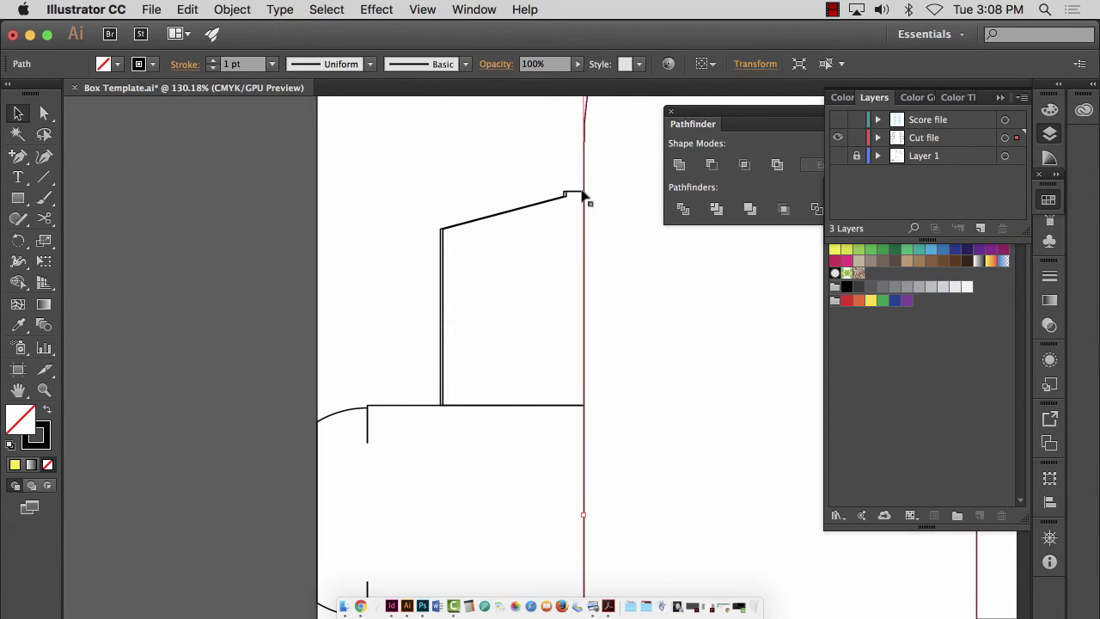
left_click(440, 261)
key("Left")
key("Left")
key("Left")
key("Left")
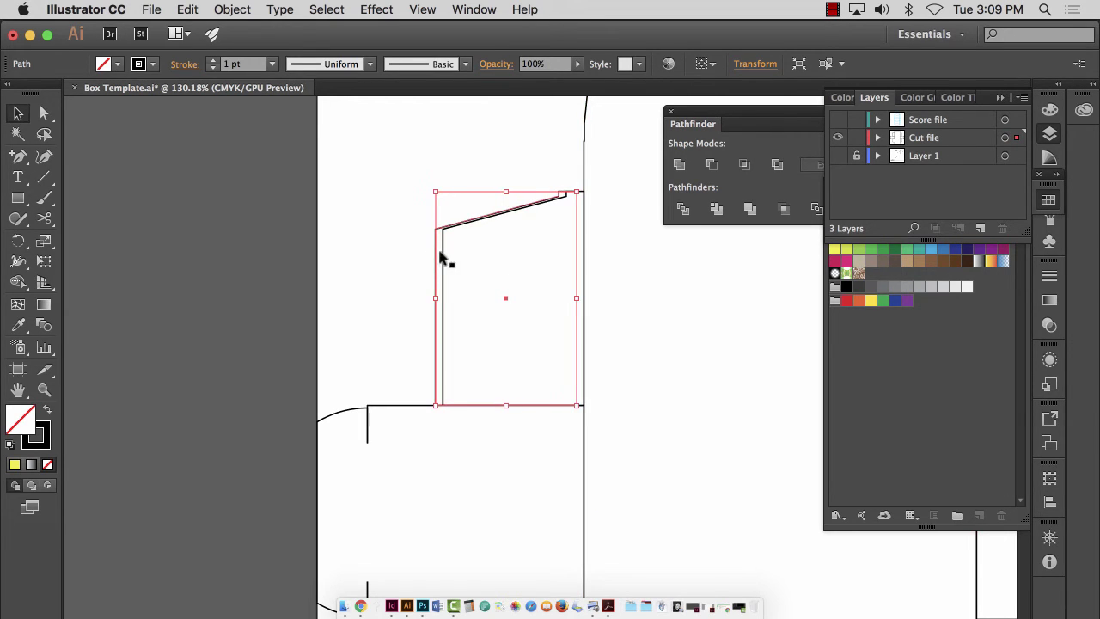
- Delete the original upper-left flap outline beneath the reflected copy
key("Right")
key("Right")
key("Right")
key("Right")
key("Right")
key("Right")
key("Delete")
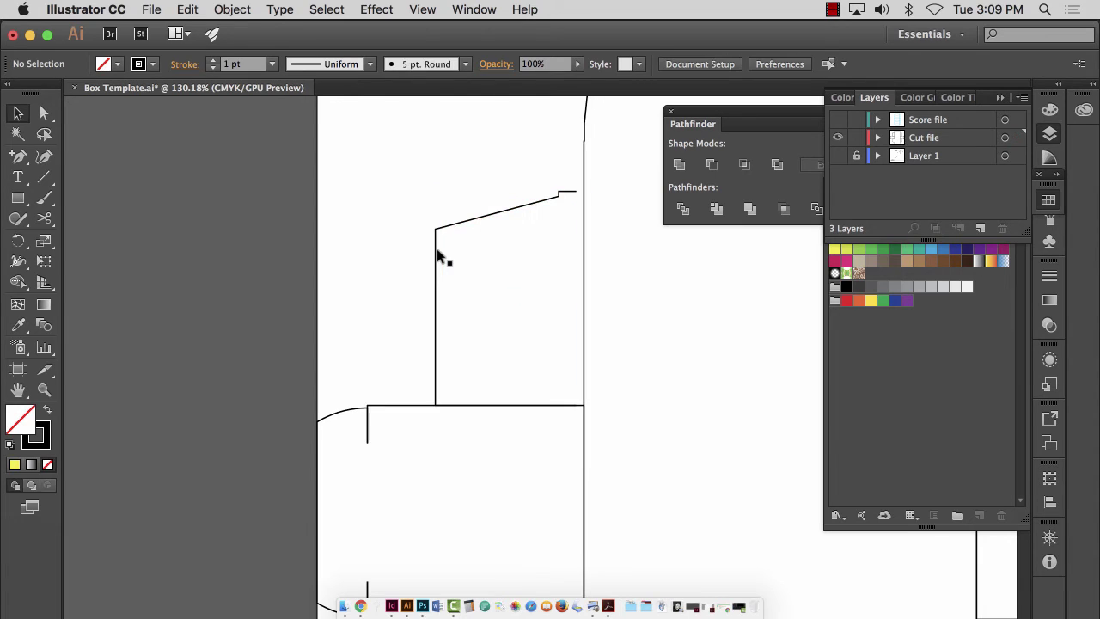
- Nudge the reflected upper-left flap back inward until its open side meets the center panel, and deselect it
left_click(453, 225)
key("Right")
key("Right")
key("Right")
key("Right")
key("Right")
key("Right")
key("Right")
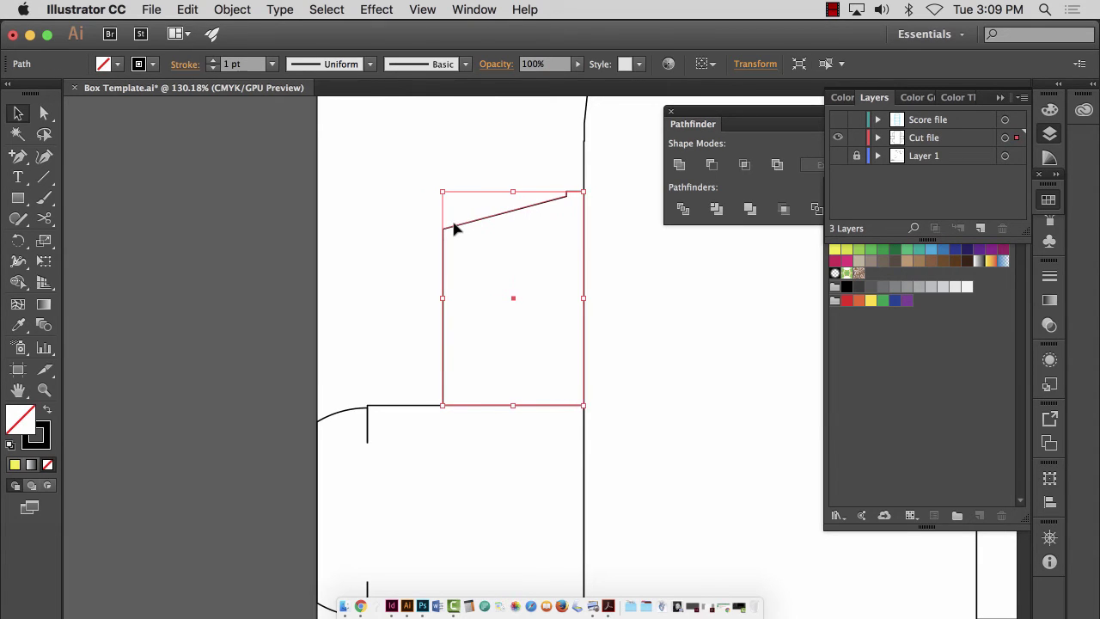
left_click(220, 255)
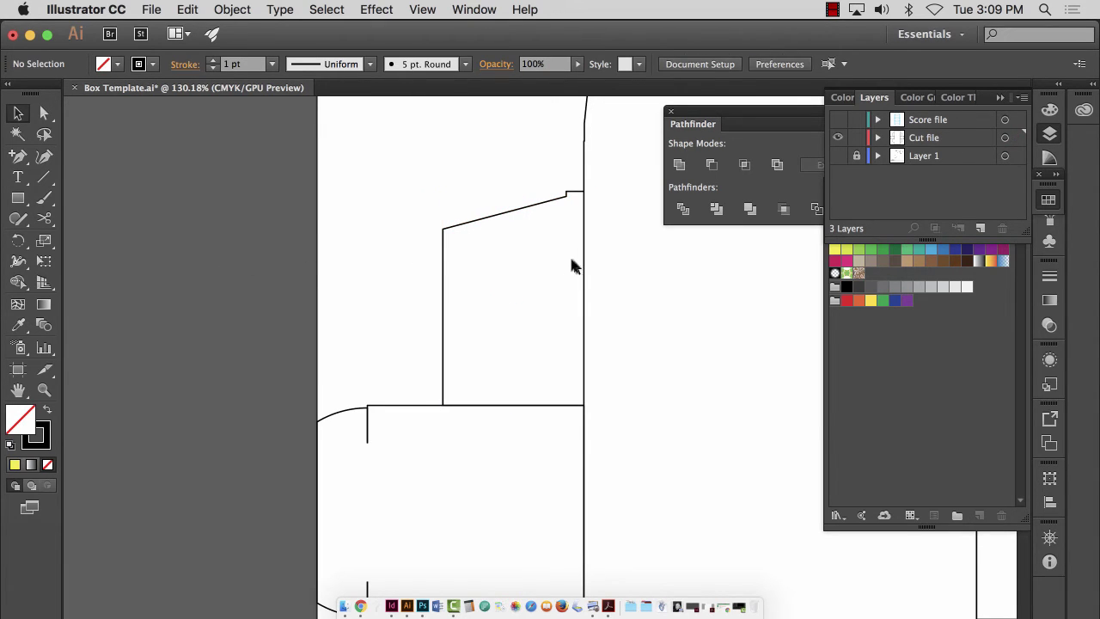
- Examine the left flaps for lines remaining where they join the center panel
left_click_drag(573, 266, 324, 225)
left_click_drag(740, 445, 412, 155)
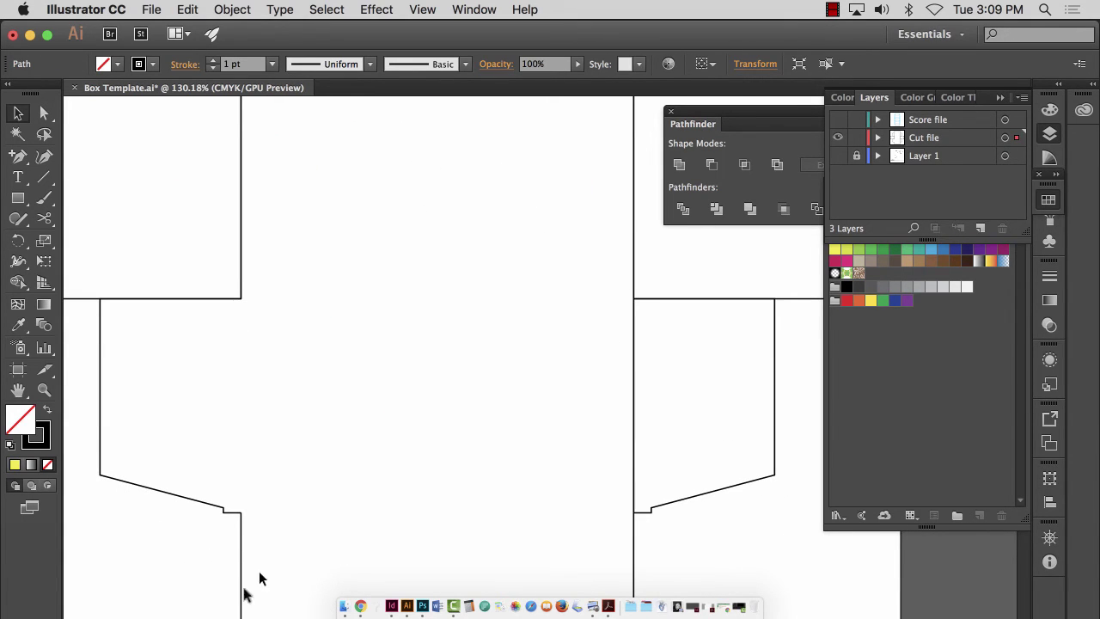
left_click_drag(249, 155, 389, 488)
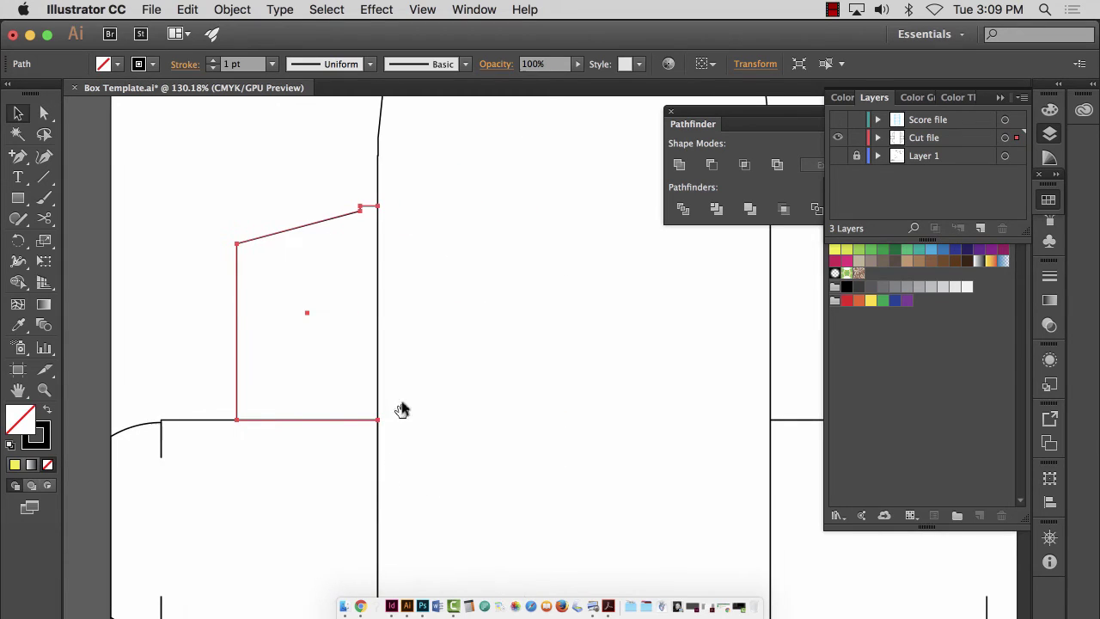
left_click(372, 240)
key("super+minus")
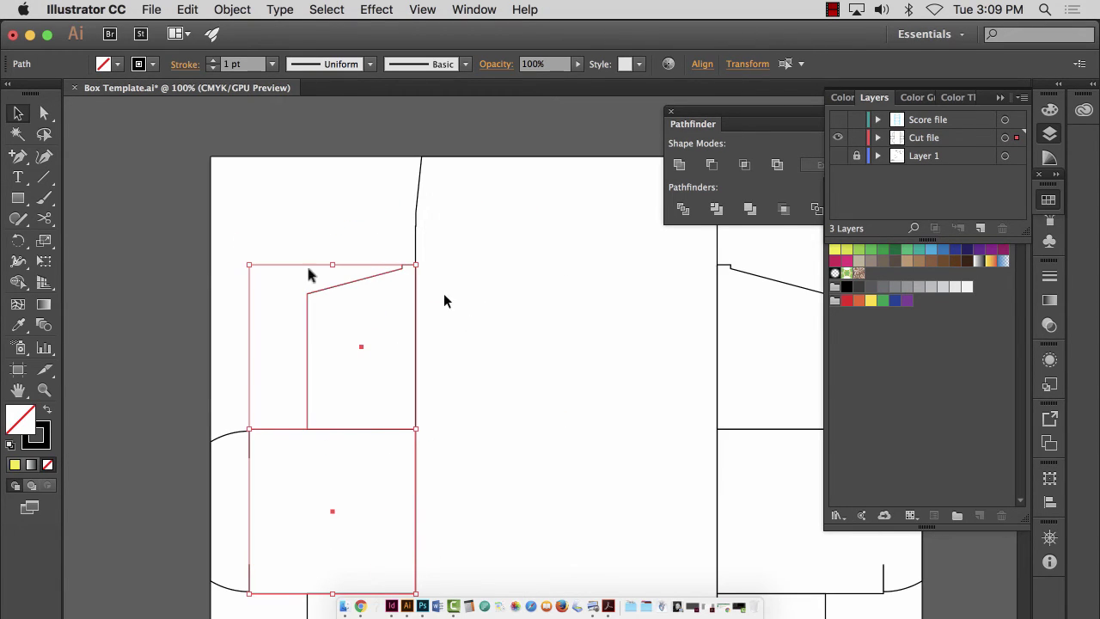
key("e")
left_click(19, 114)
left_click(138, 157)
left_click_drag(519, 567, 476, 376)
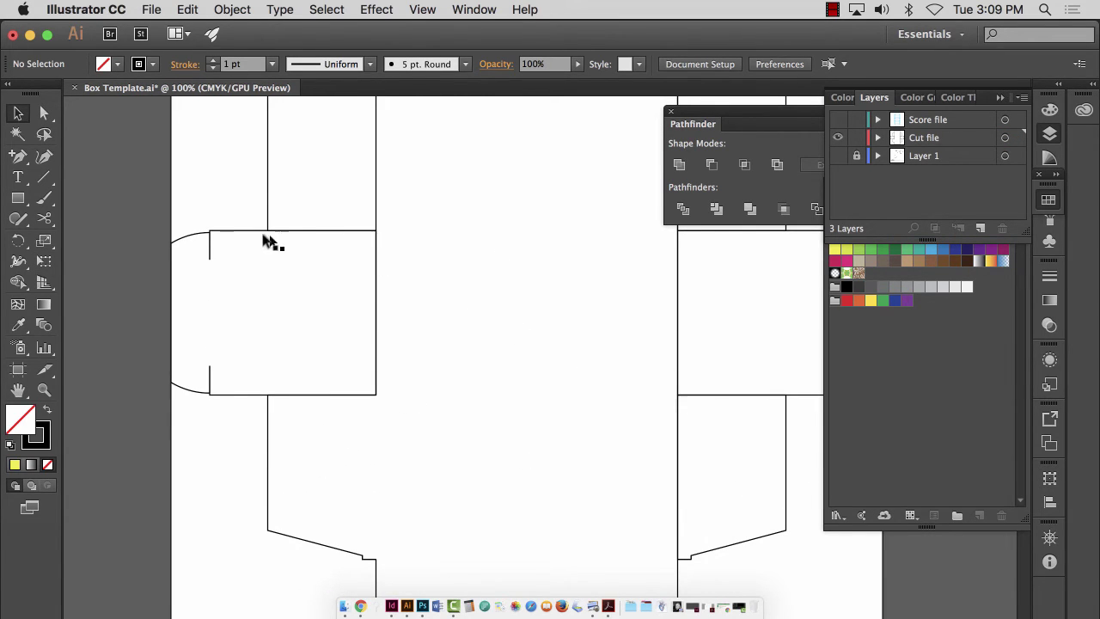
left_click_drag(476, 243, 479, 454)
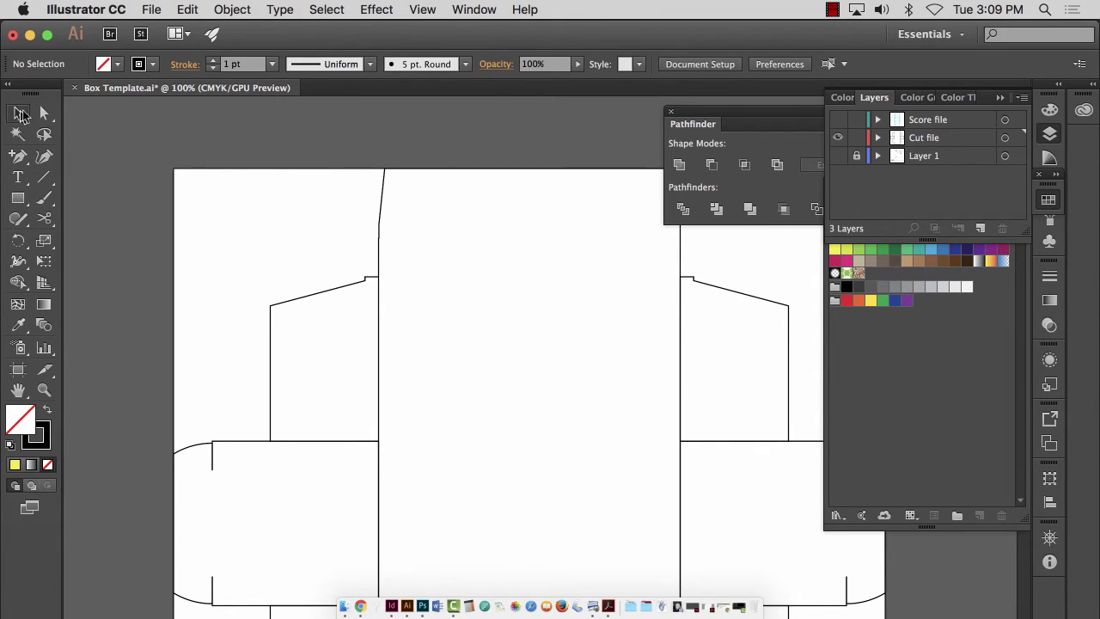
left_click_drag(487, 396, 489, 357)
left_click(341, 441)
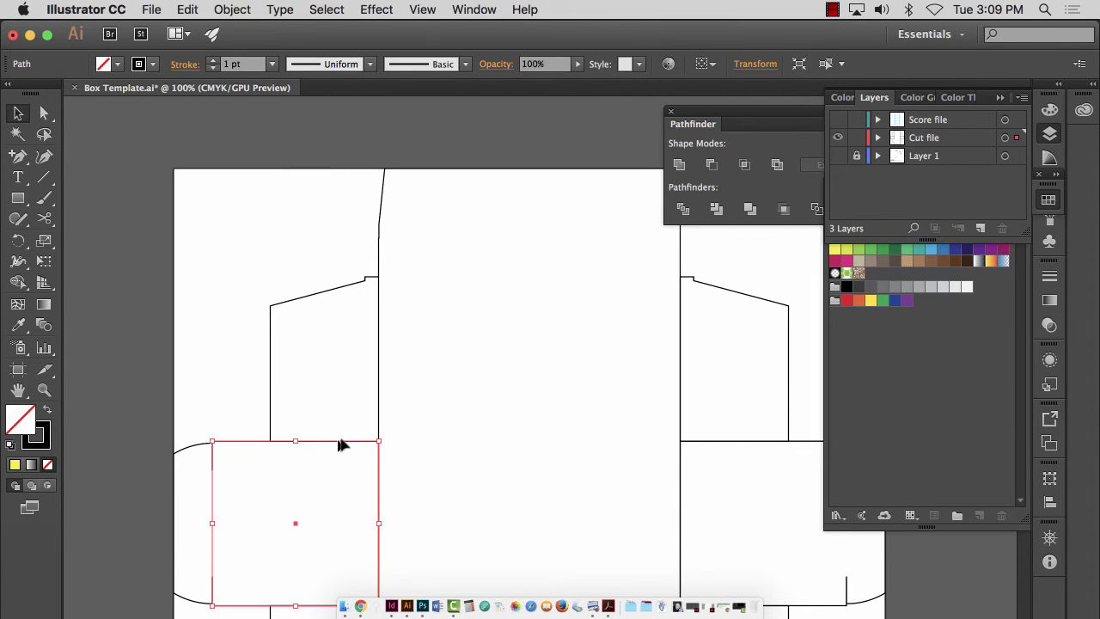
left_click_drag(341, 442, 301, 441)
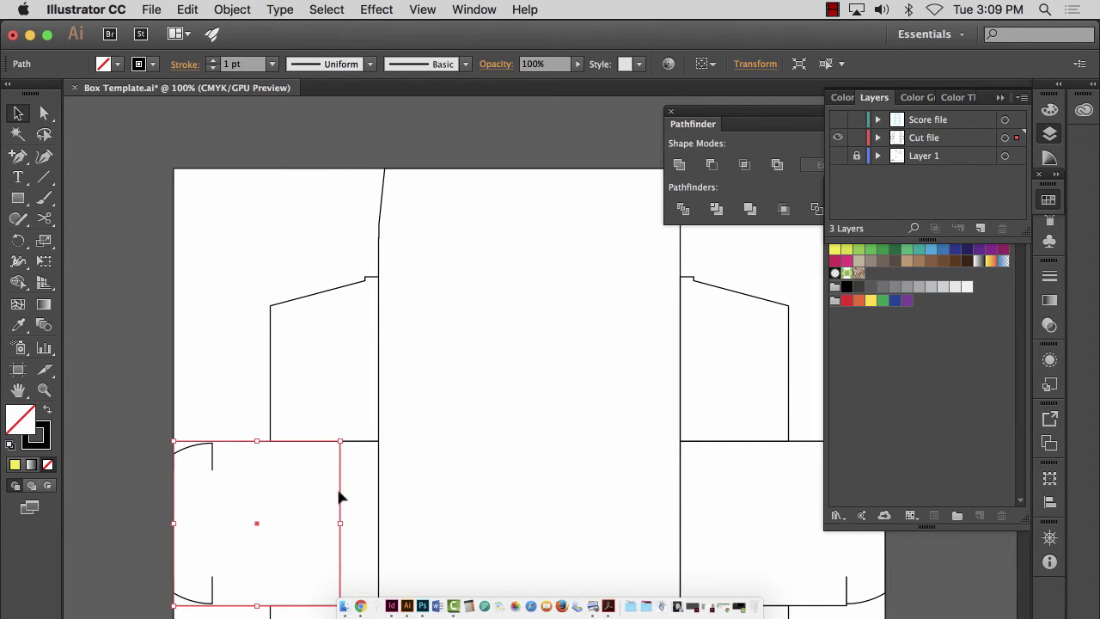
key("super+z")
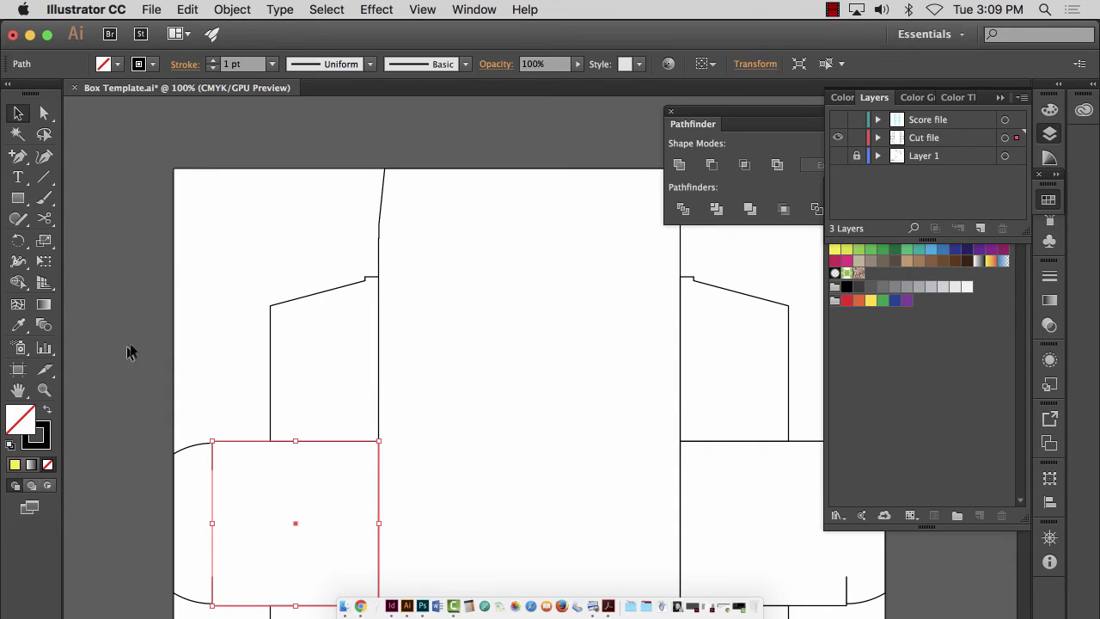
left_click(129, 352)
- Cut the middle-left flap's outline with the Scissors tool at its upper and lower corners touching the center panel
left_click(50, 391)
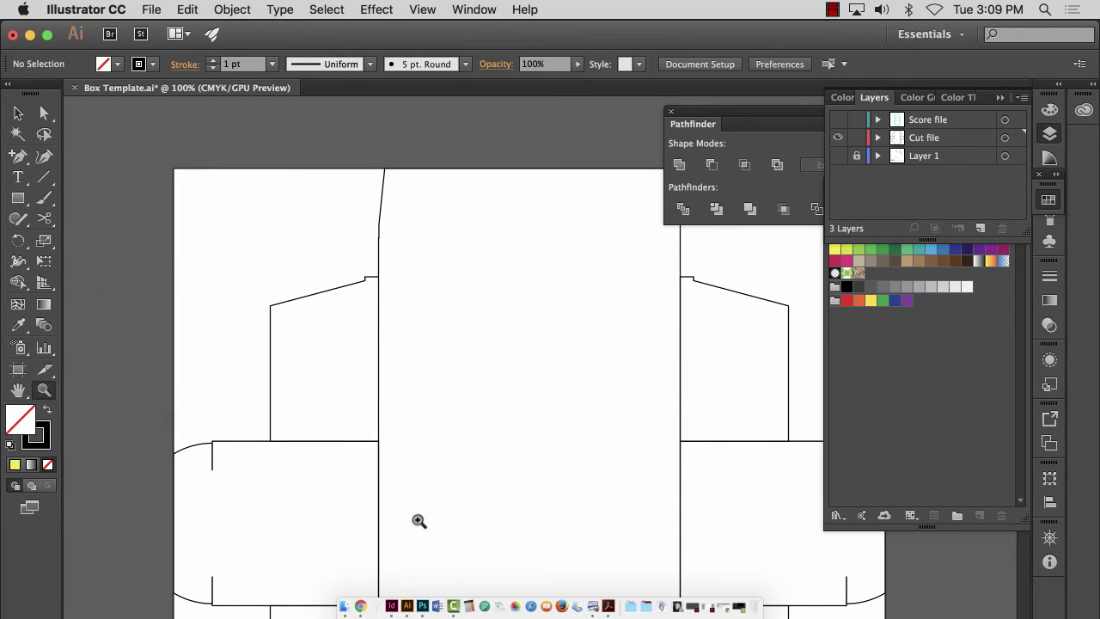
left_click(362, 440)
left_click_drag(362, 440, 363, 440)
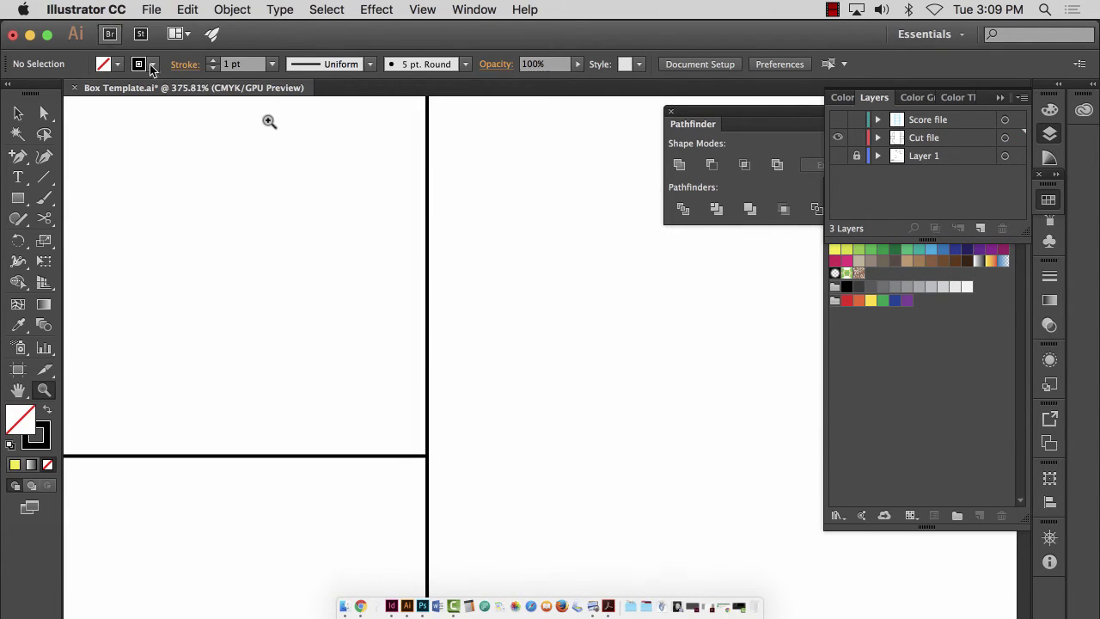
left_click_drag(329, 330, 300, 140)
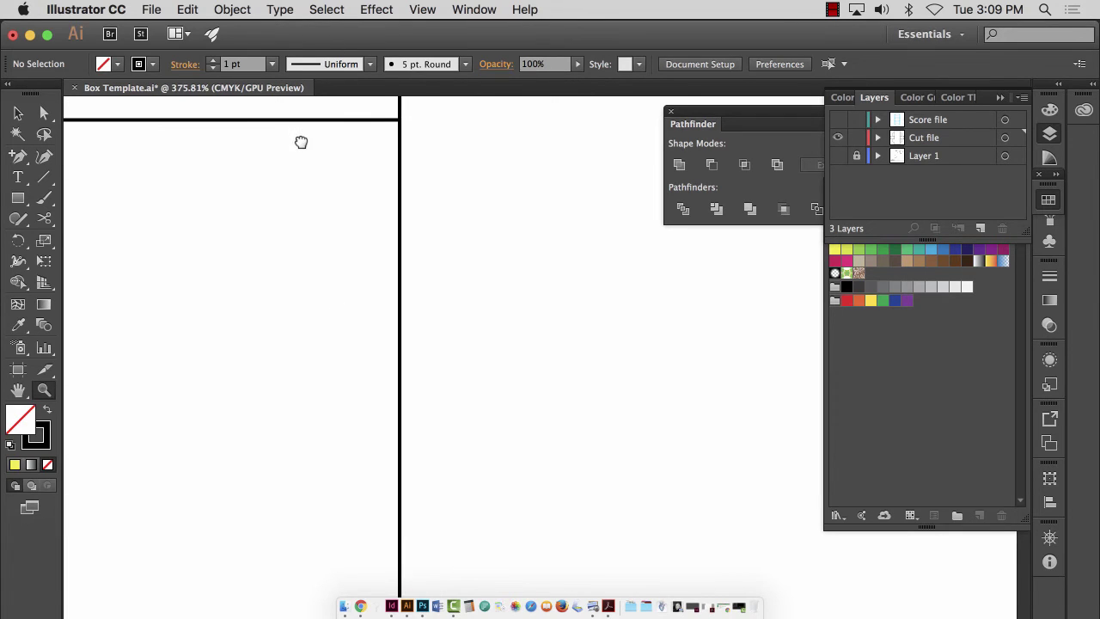
left_click(46, 113)
left_click(206, 123)
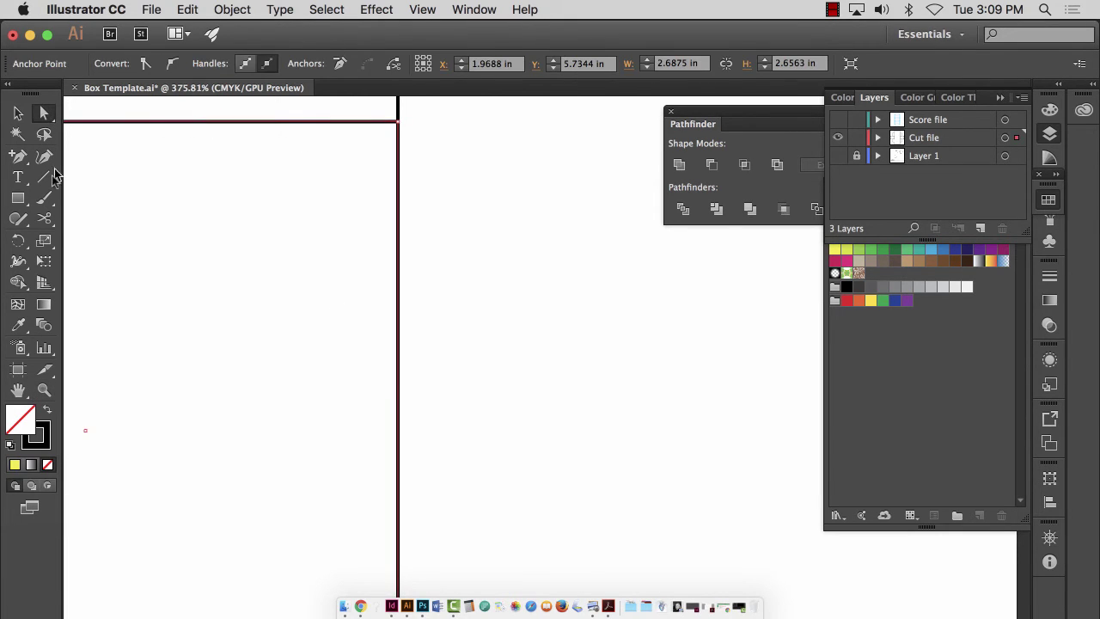
left_click(40, 221)
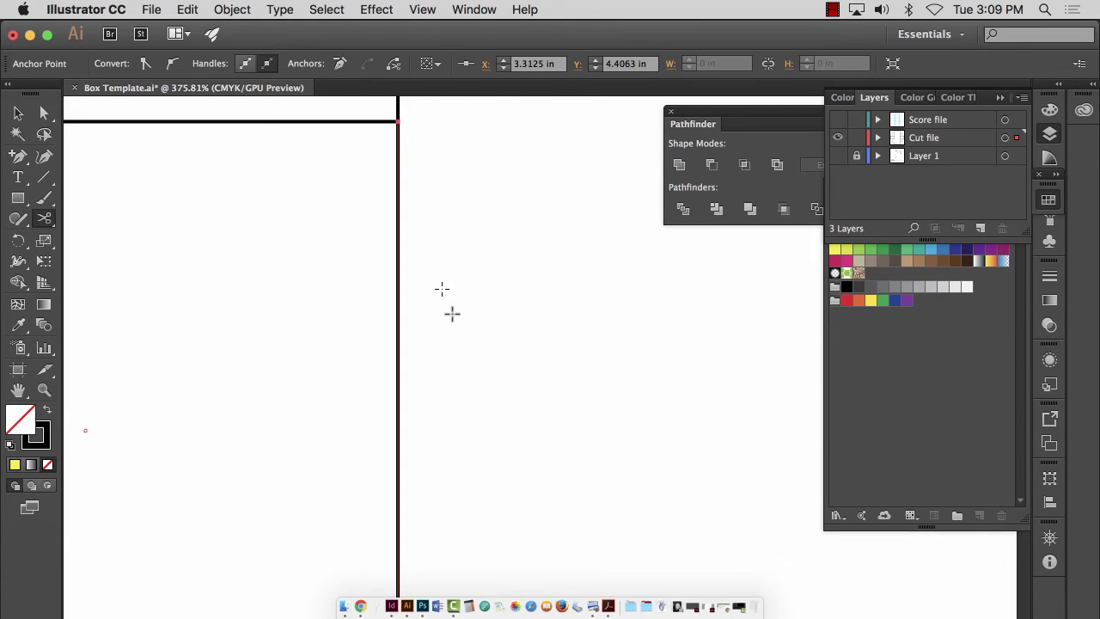
scroll(441, 287, "down", 10)
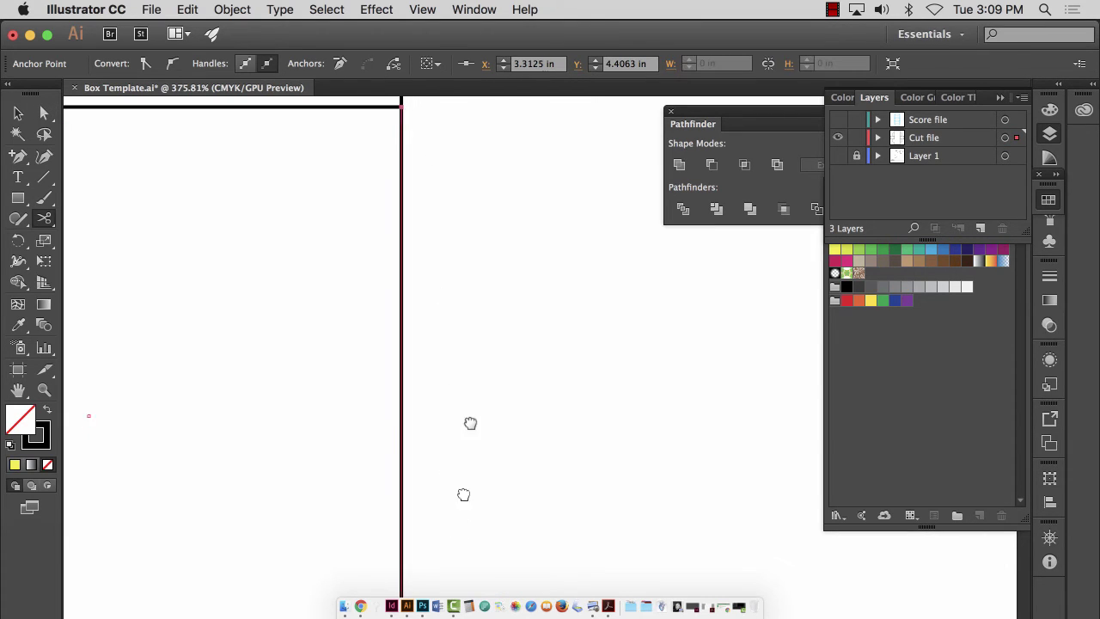
left_click(412, 288)
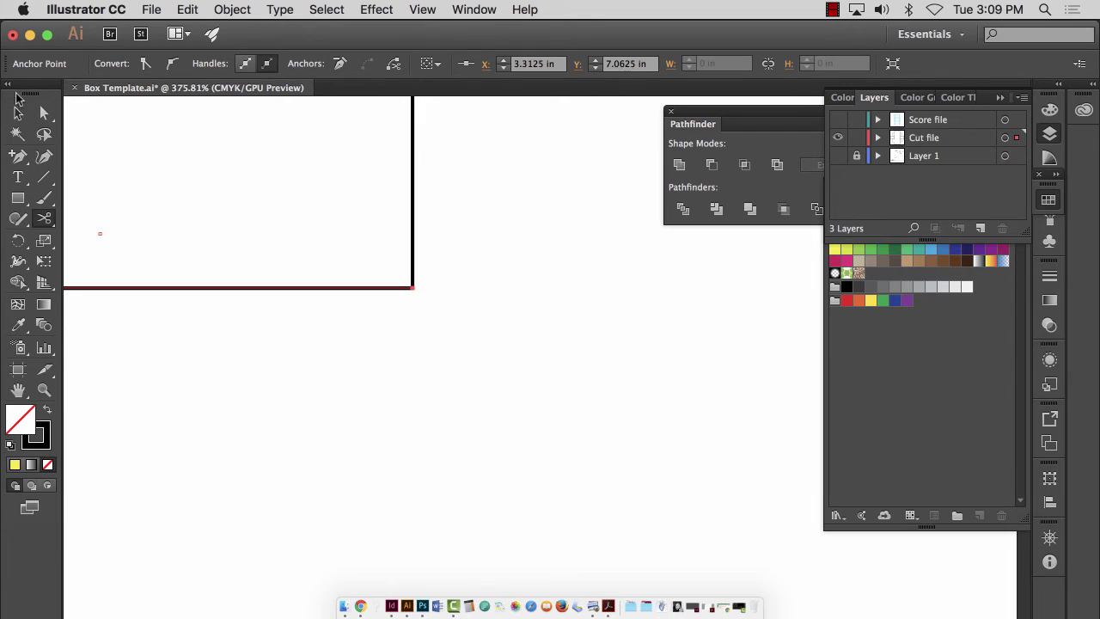
key("super+1")
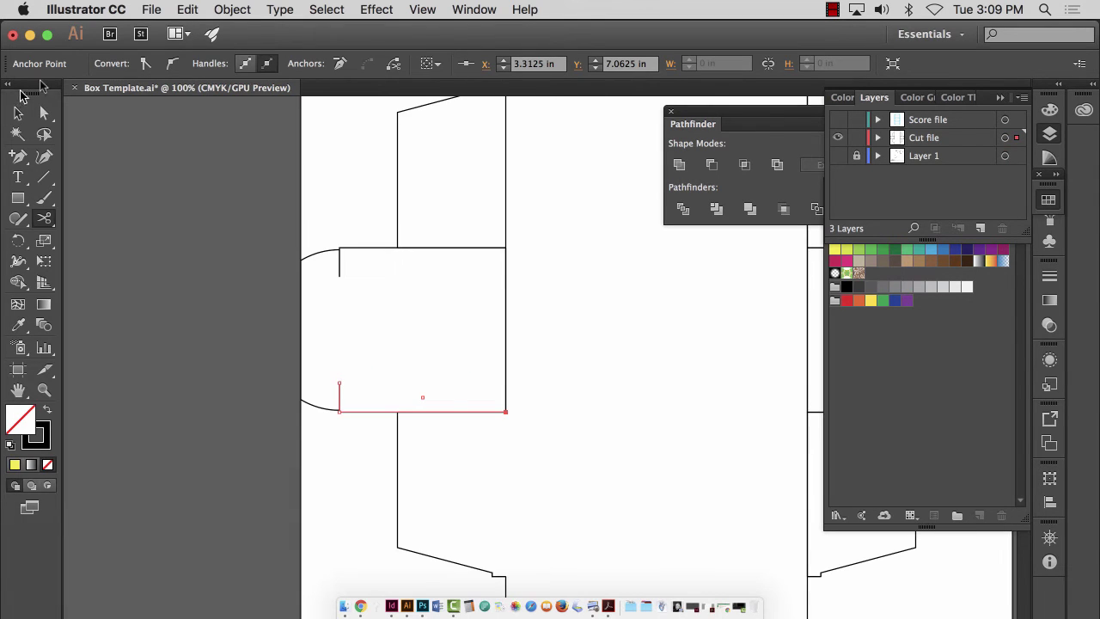
- Cut the center panel's left edge at the middle-left flap's upper corner and delete the edge segment closing that flap
left_click(44, 115)
left_click(108, 169)
left_click(506, 301)
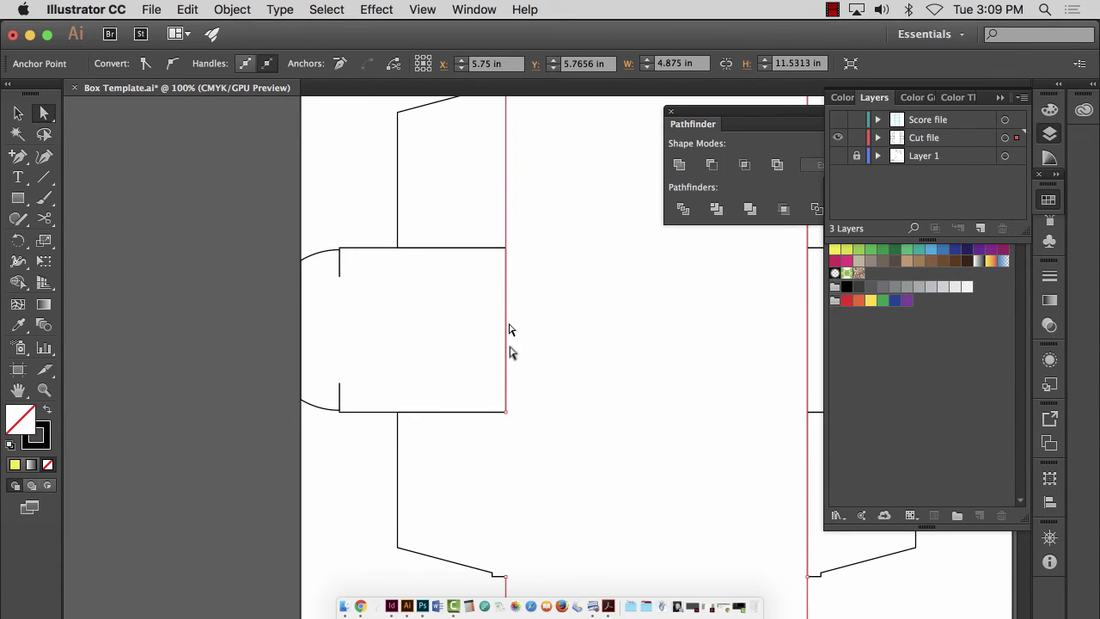
left_click_drag(506, 412, 506, 249)
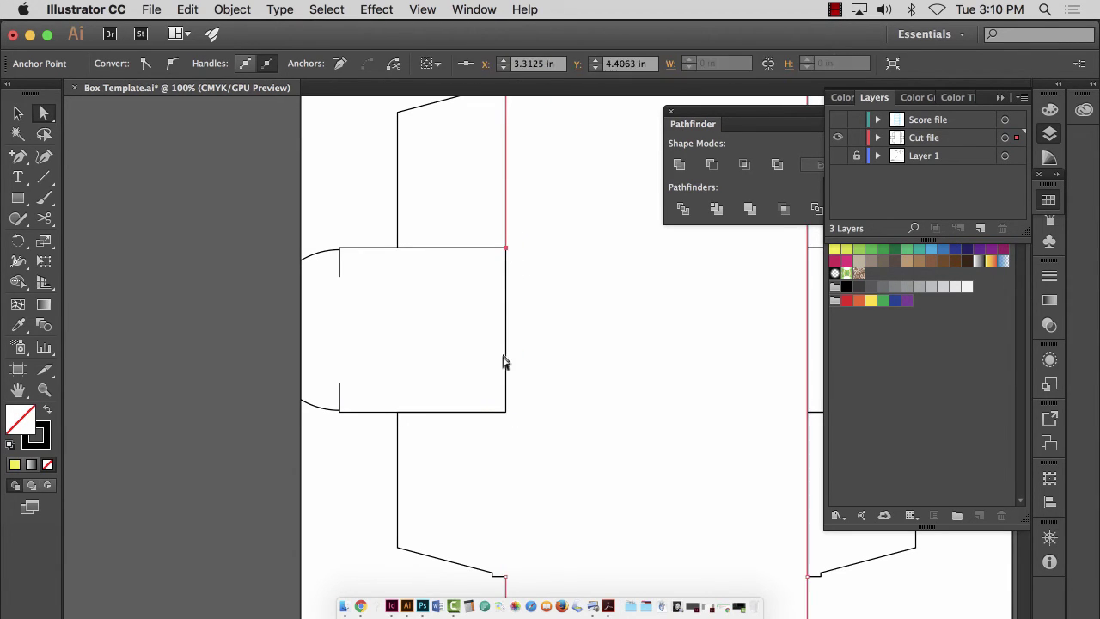
left_click(507, 337)
left_click(653, 320)
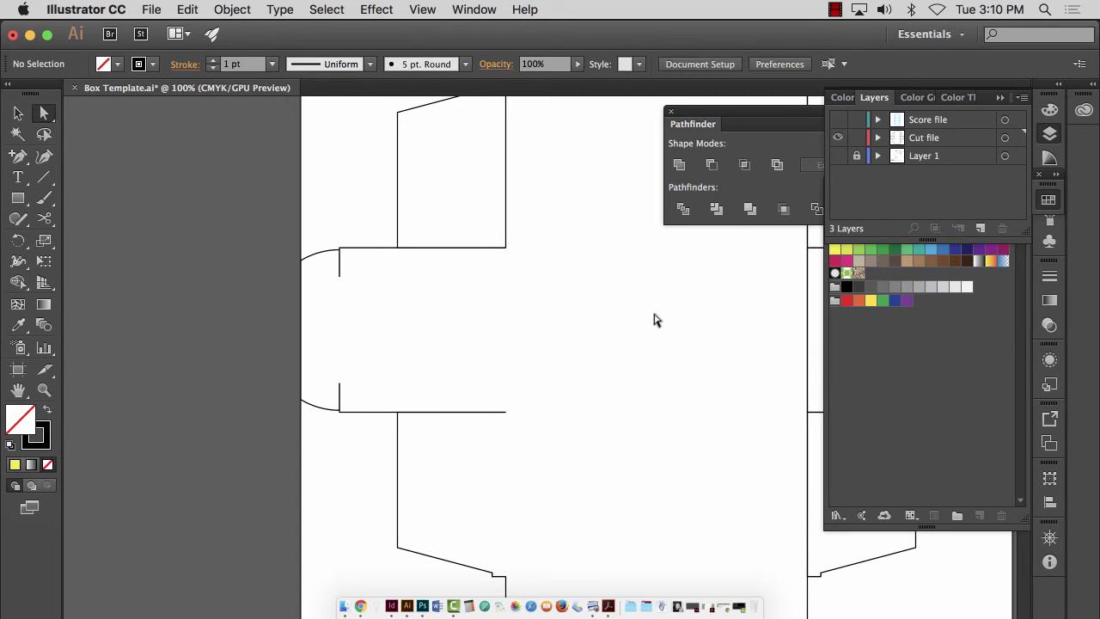
- Remove the segment of the center panel's left edge where the upper-left flap joins it, and deselect the outline
scroll(584, 407, "up", 5)
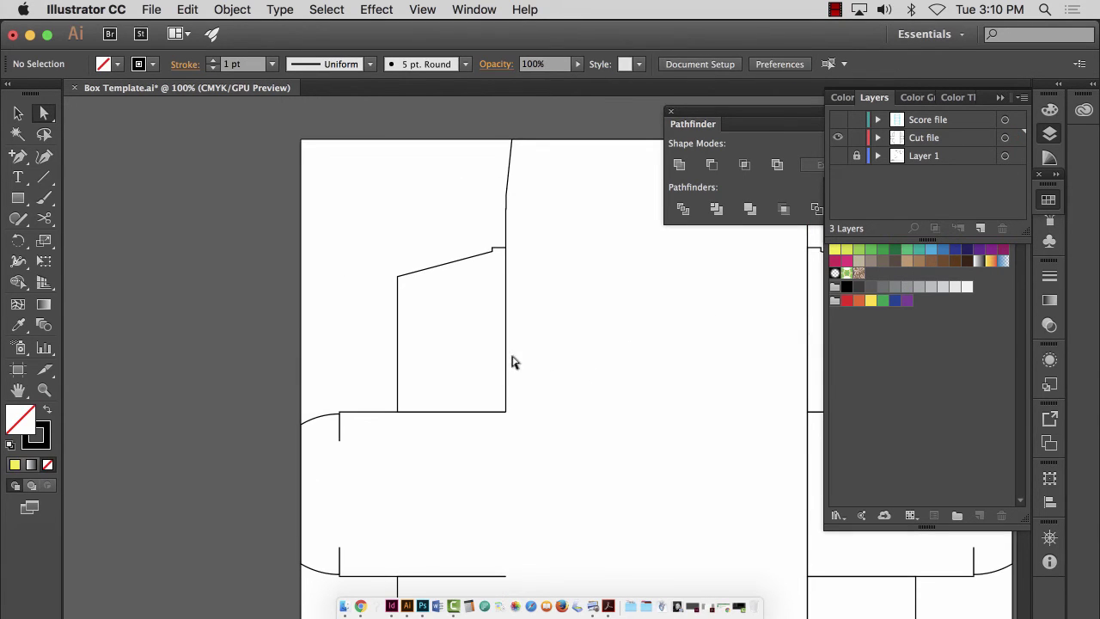
left_click(505, 410)
left_click_drag(507, 413, 508, 250)
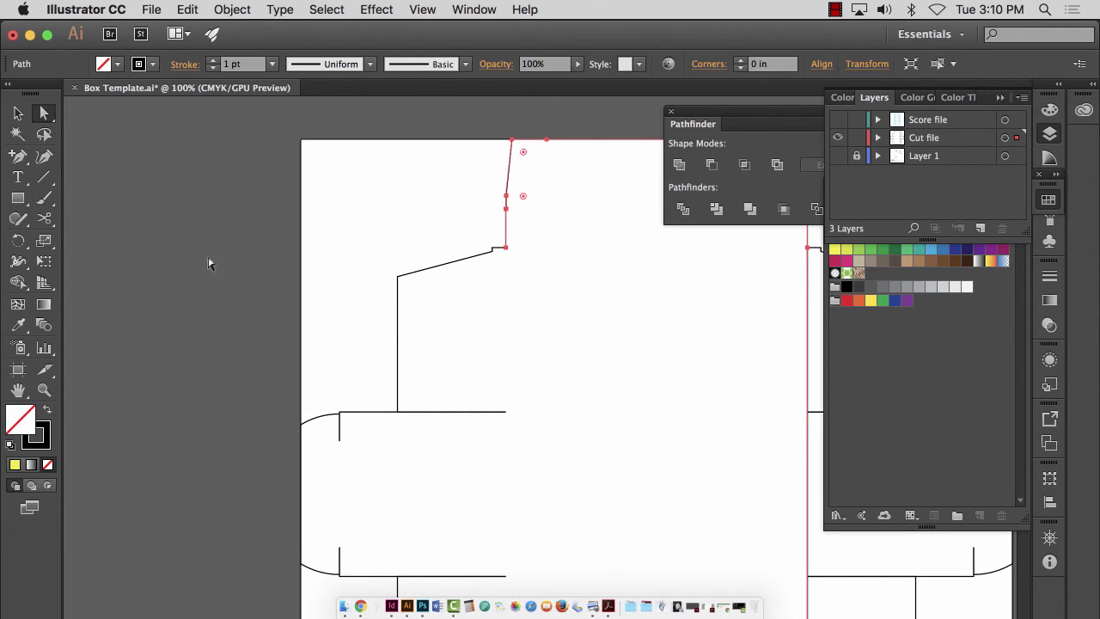
left_click(388, 260)
key("super+minus")
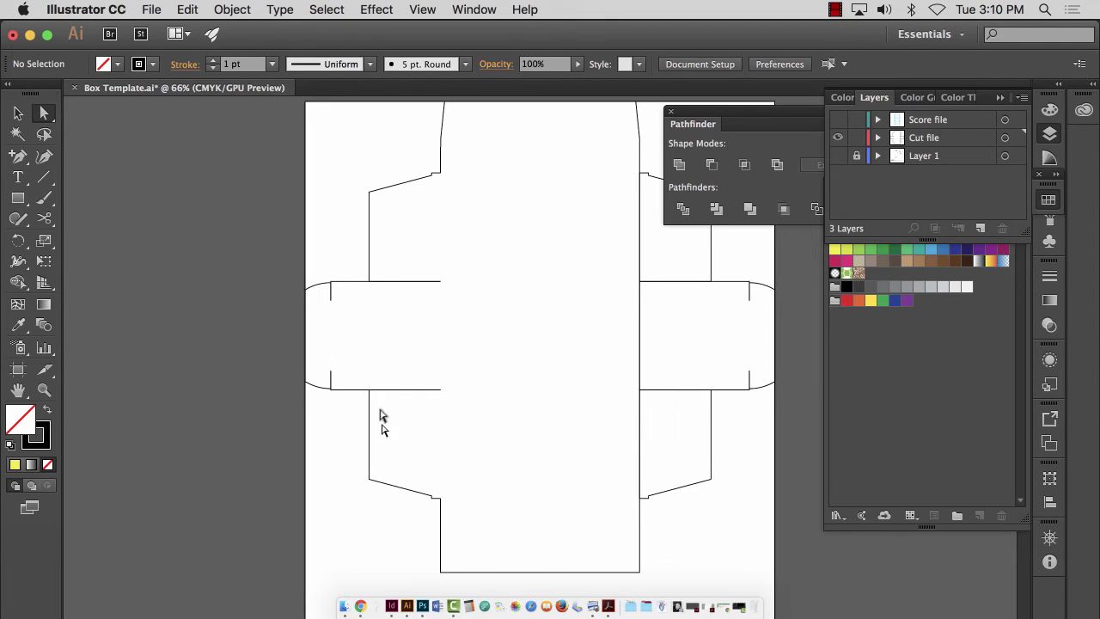
left_click(17, 116)
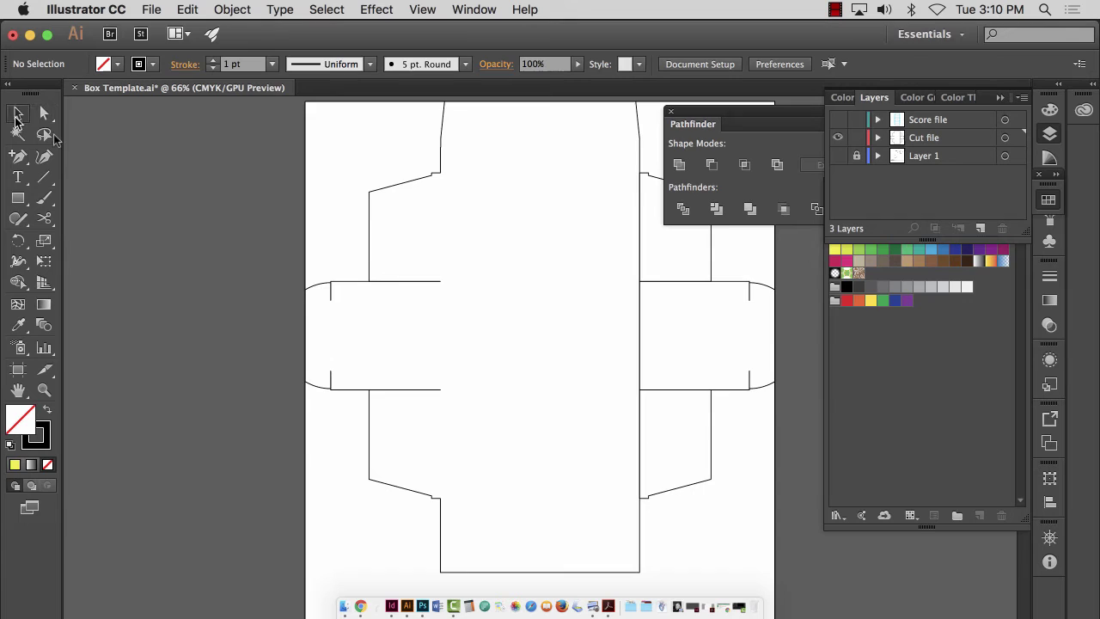
left_click(440, 165)
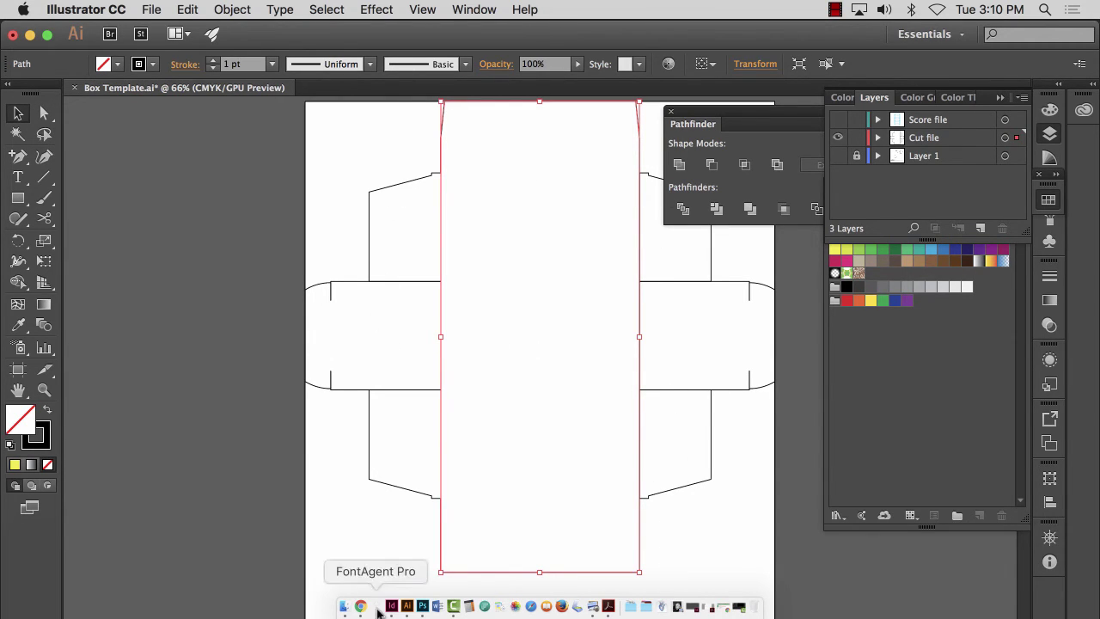
left_click_drag(316, 132, 398, 503)
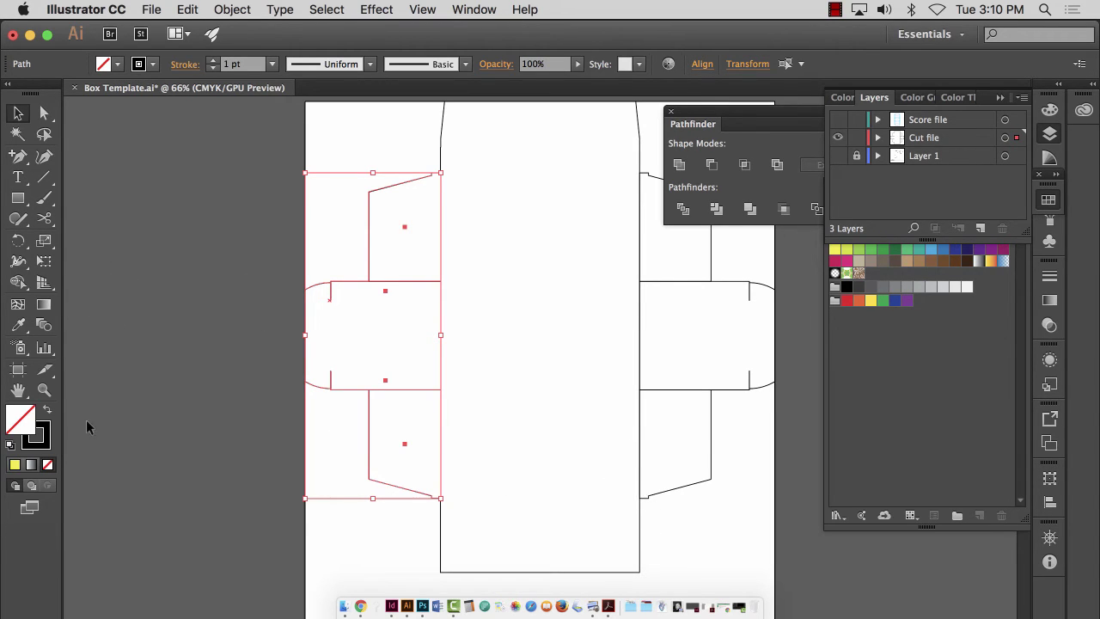
- Cut the center panel's right edge with the Scissors tool where the upper-right flap's upper corner meets it
key("z")
left_click_drag(616, 167, 913, 339)
left_click_drag(672, 338, 441, 408)
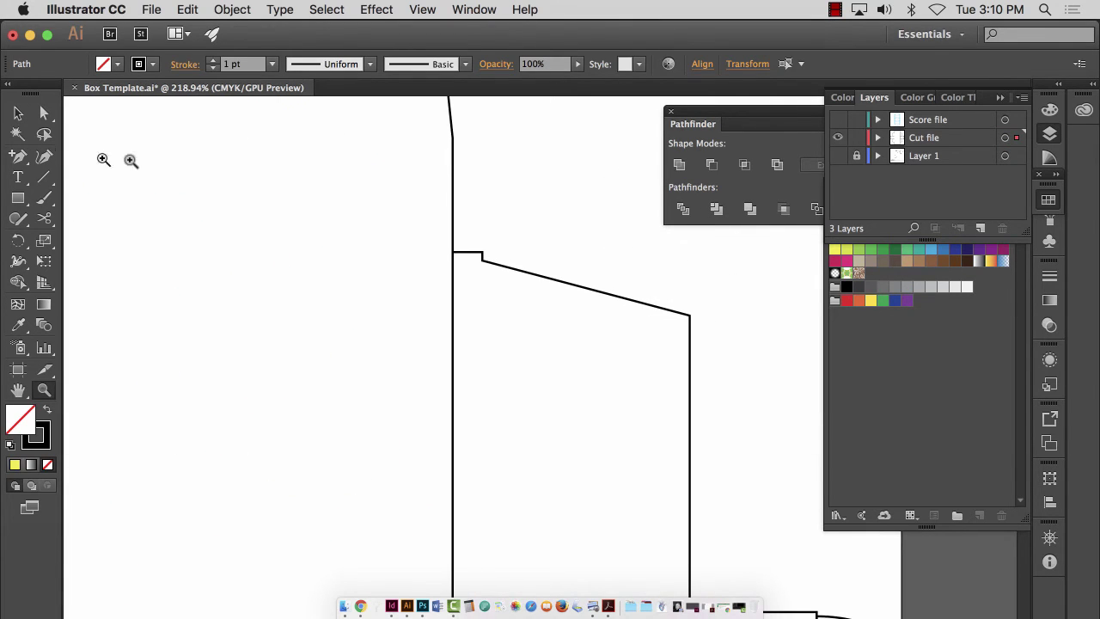
left_click_drag(471, 255, 638, 351)
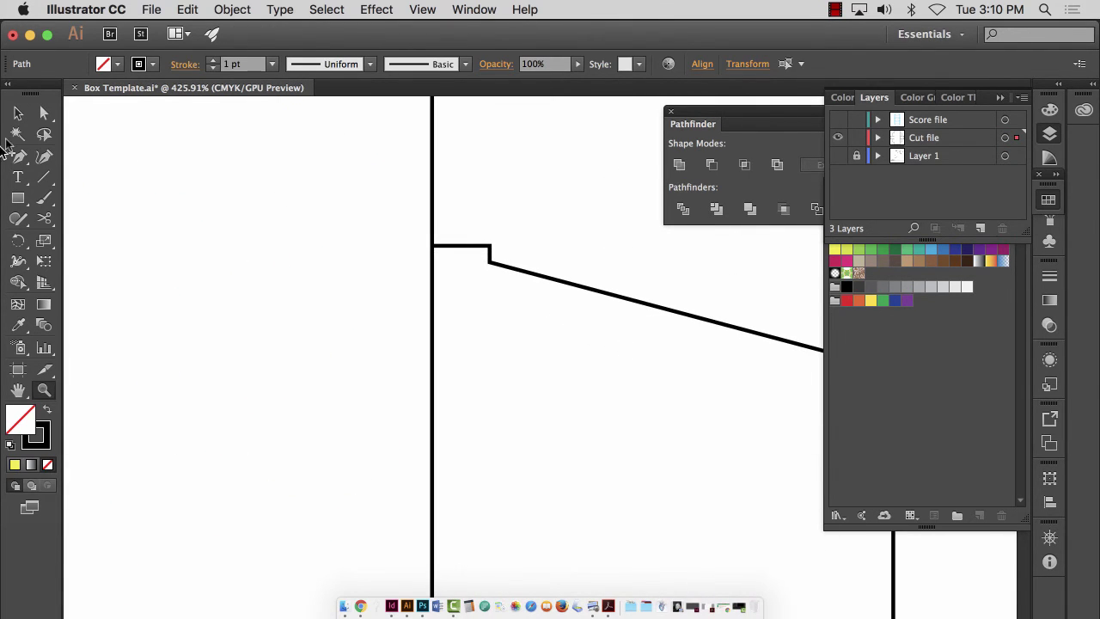
left_click(46, 114)
left_click(432, 165)
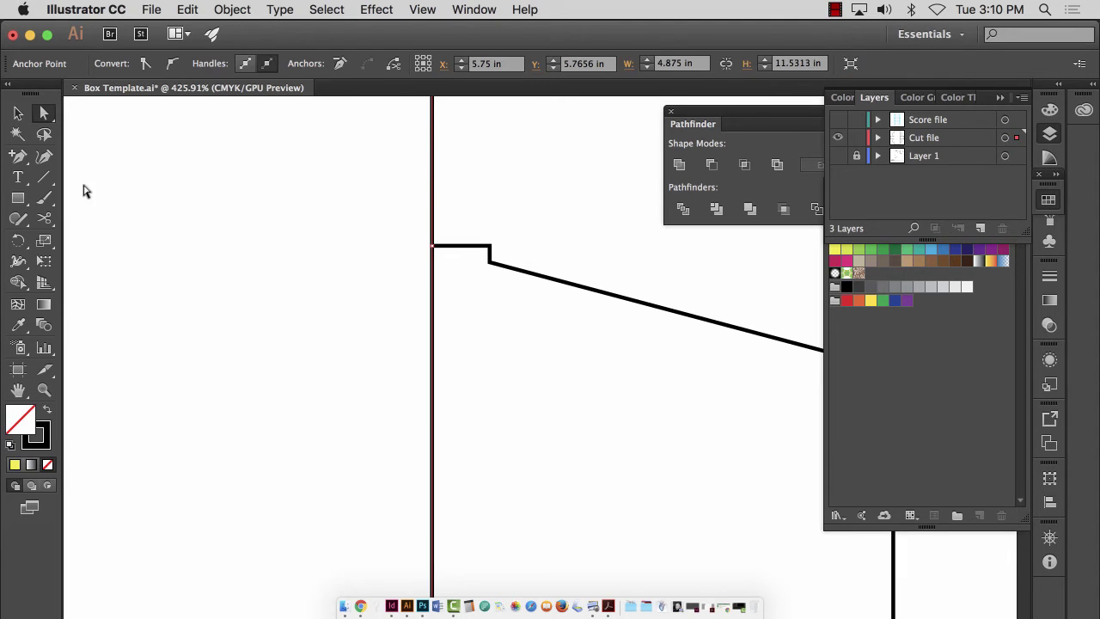
left_click(18, 155)
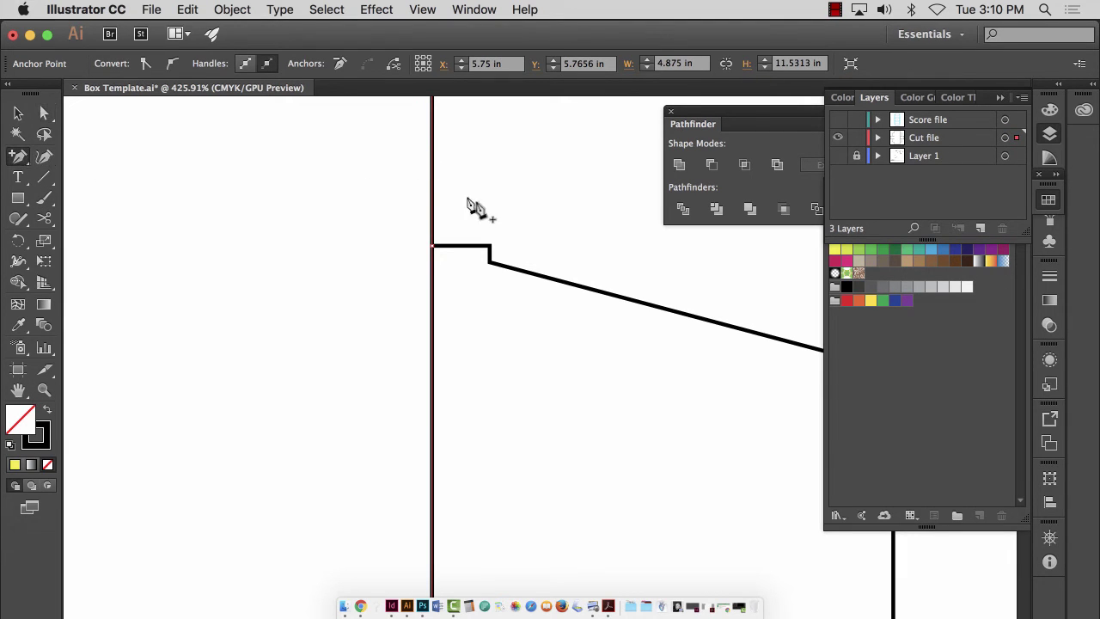
left_click(432, 248)
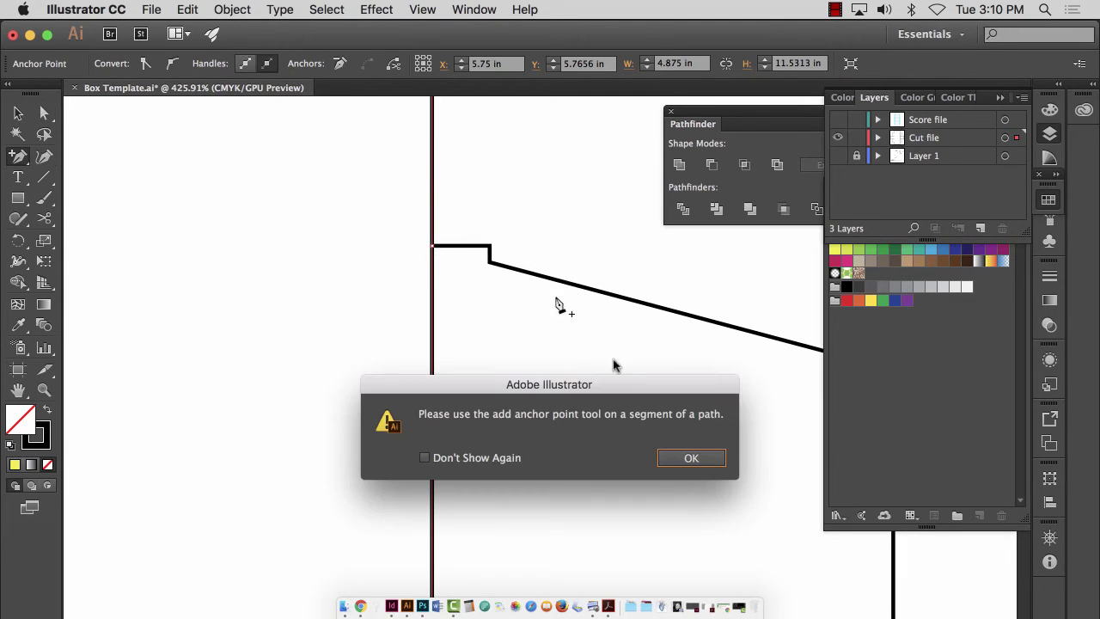
left_click(694, 458)
left_click(44, 218)
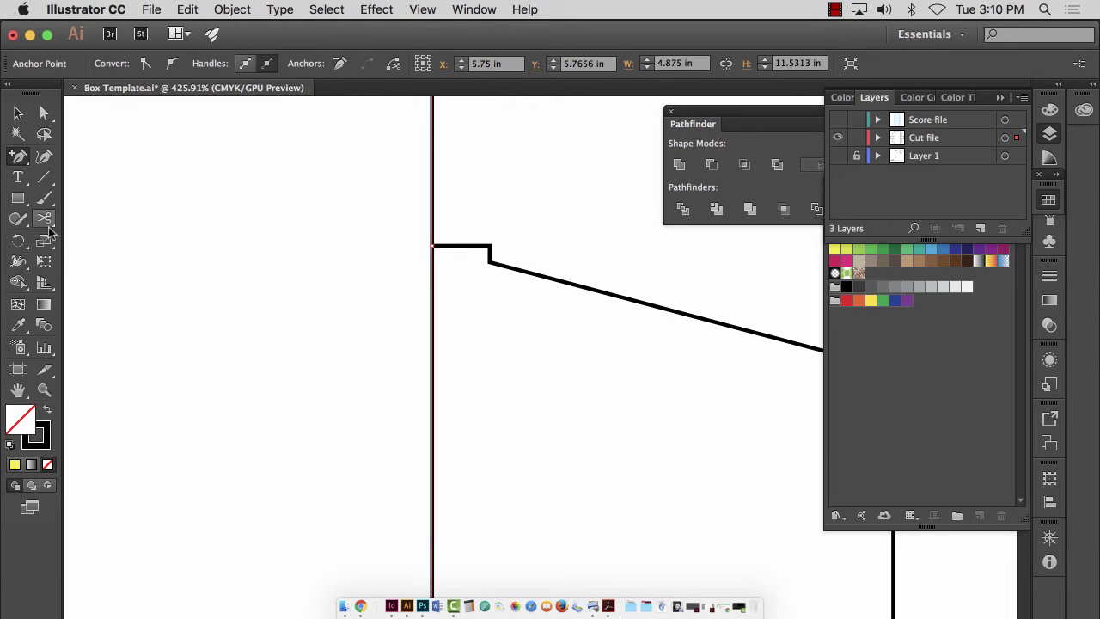
left_click(433, 246)
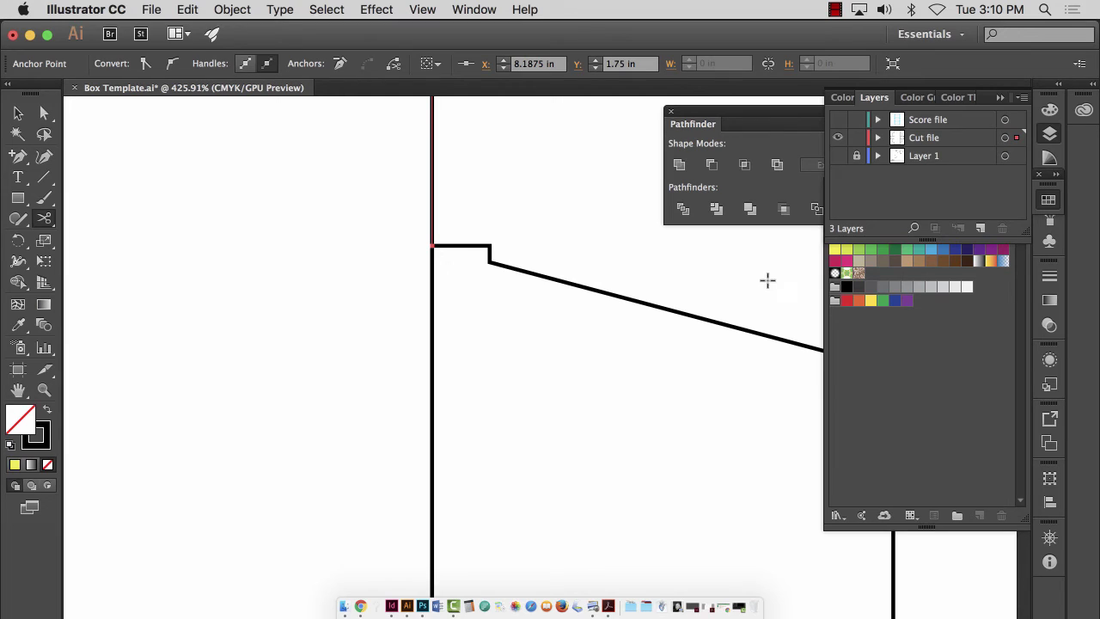
- Cut the center panel's right edge with the Scissors tool where the lower-right flap's lower corner meets it, and deselect everything
key("super+0")
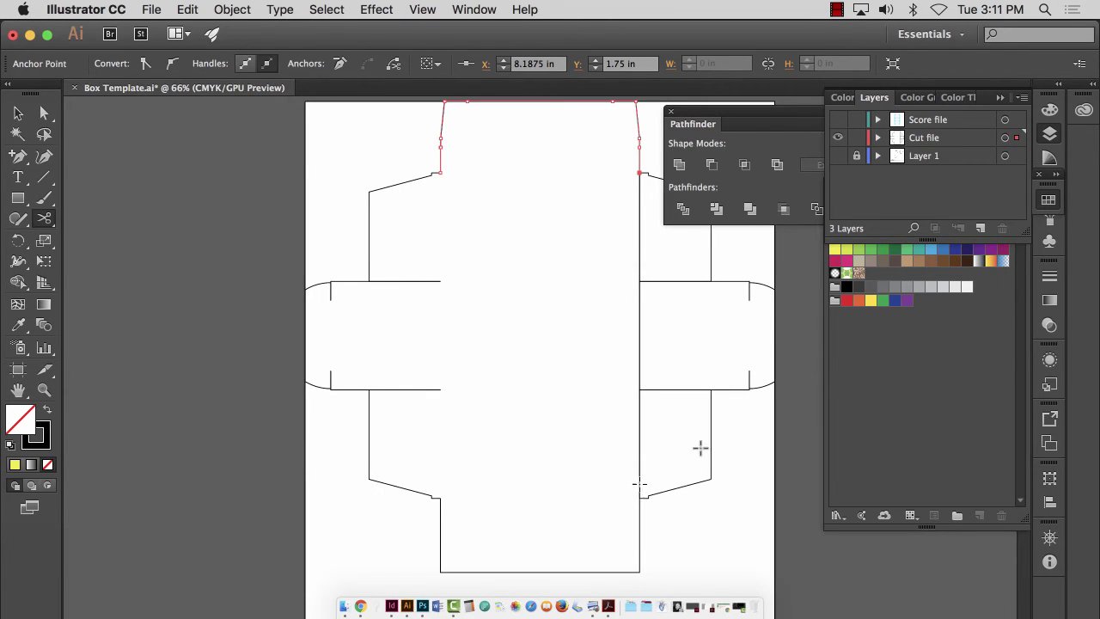
key("z")
left_click_drag(663, 534, 1026, 594)
key("v")
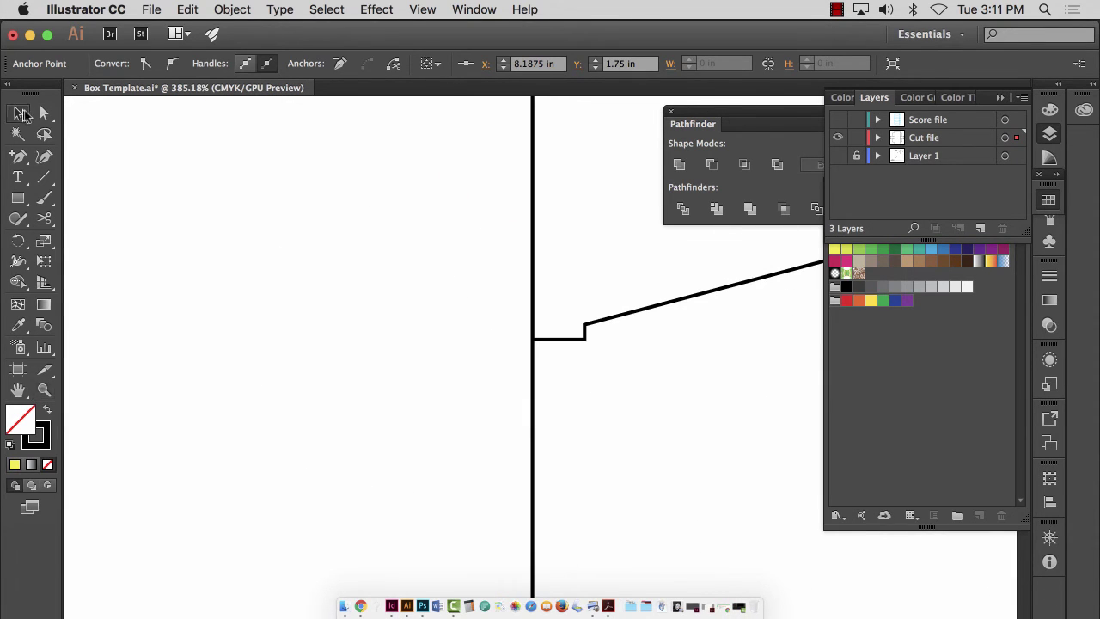
left_click(534, 388)
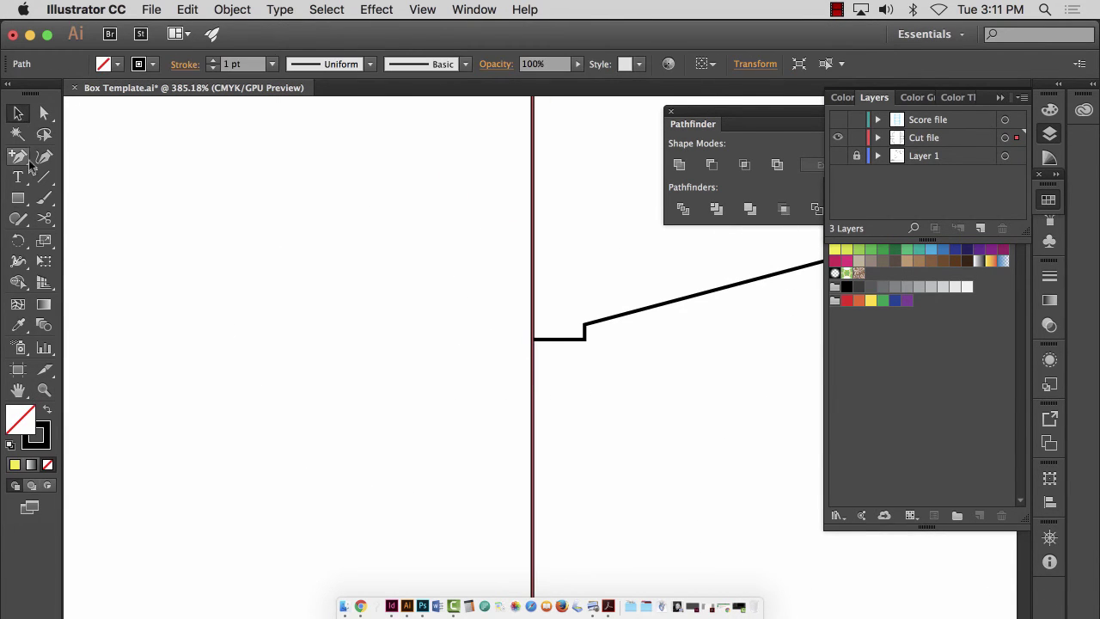
left_click(26, 158)
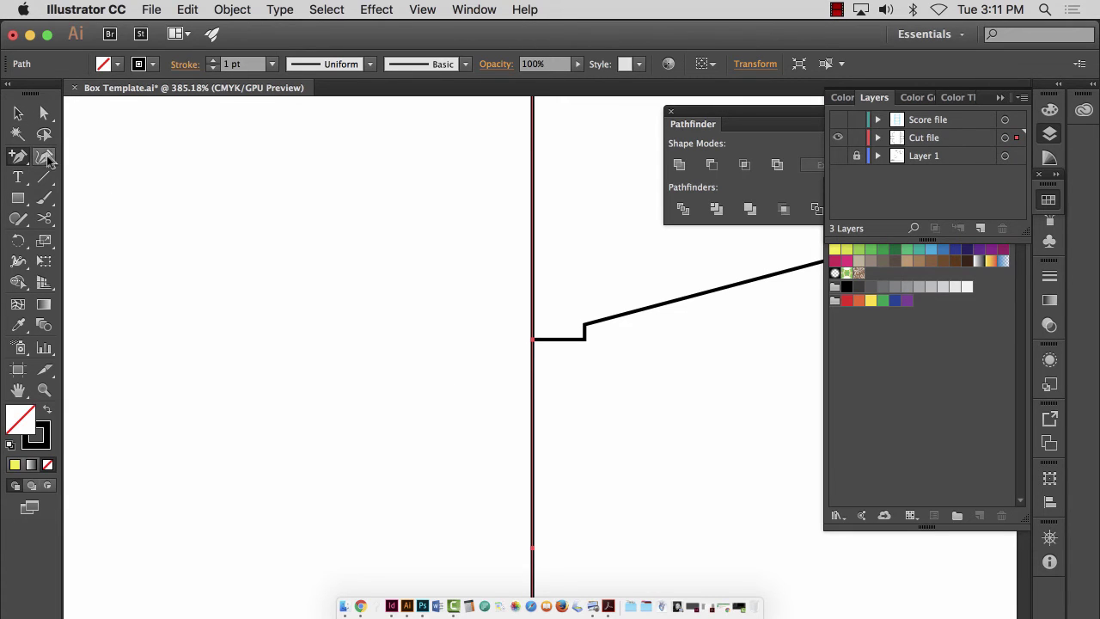
left_click(45, 219)
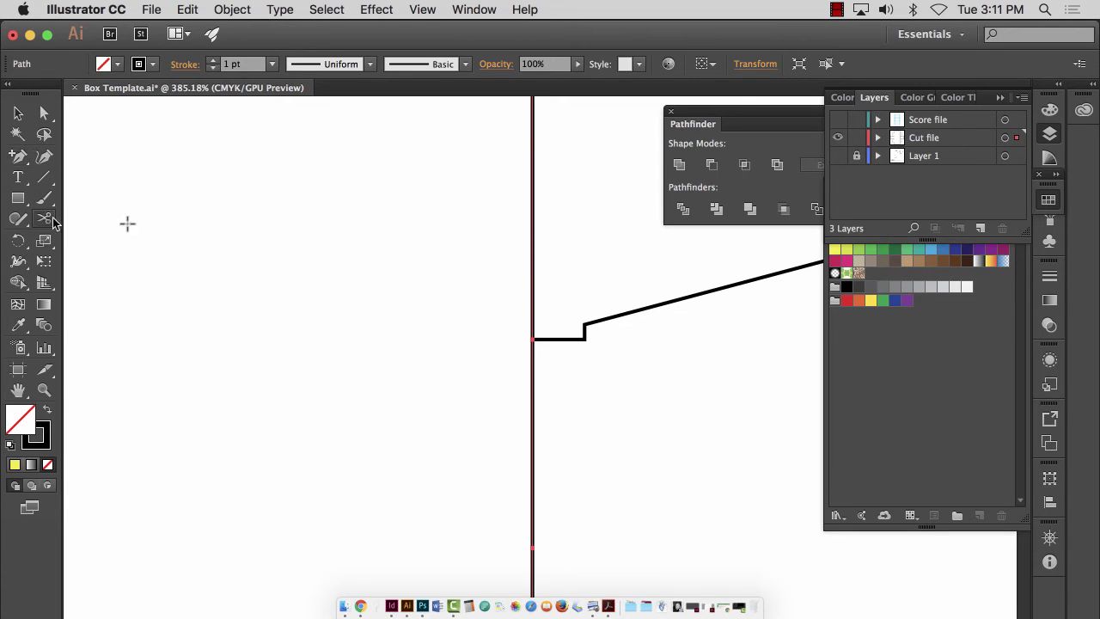
left_click(531, 339)
key("super+0")
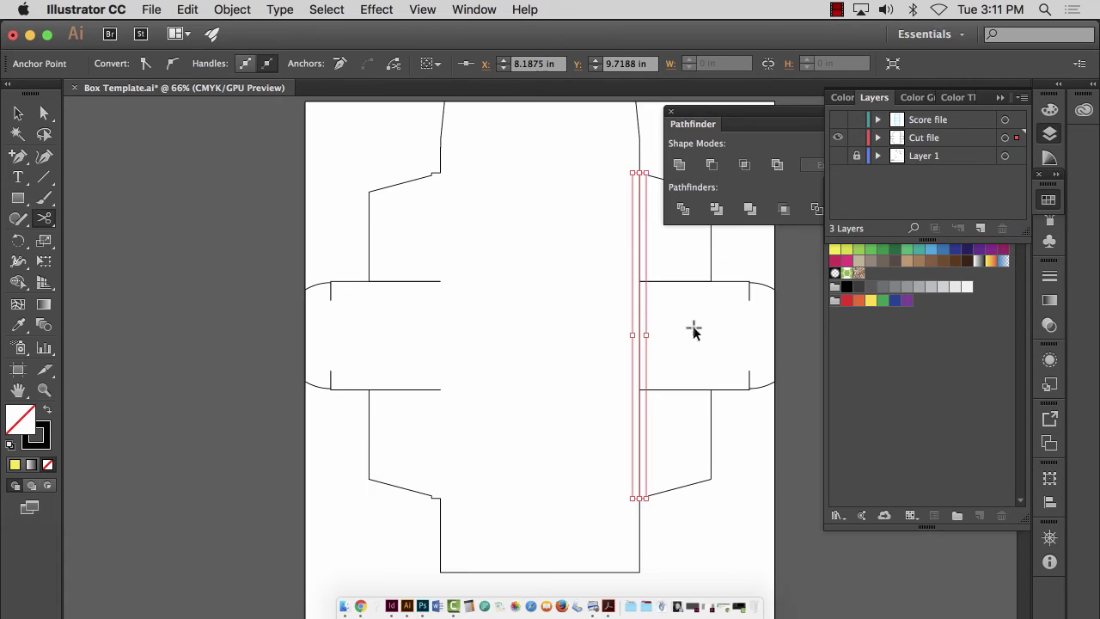
key("super+shift+a")
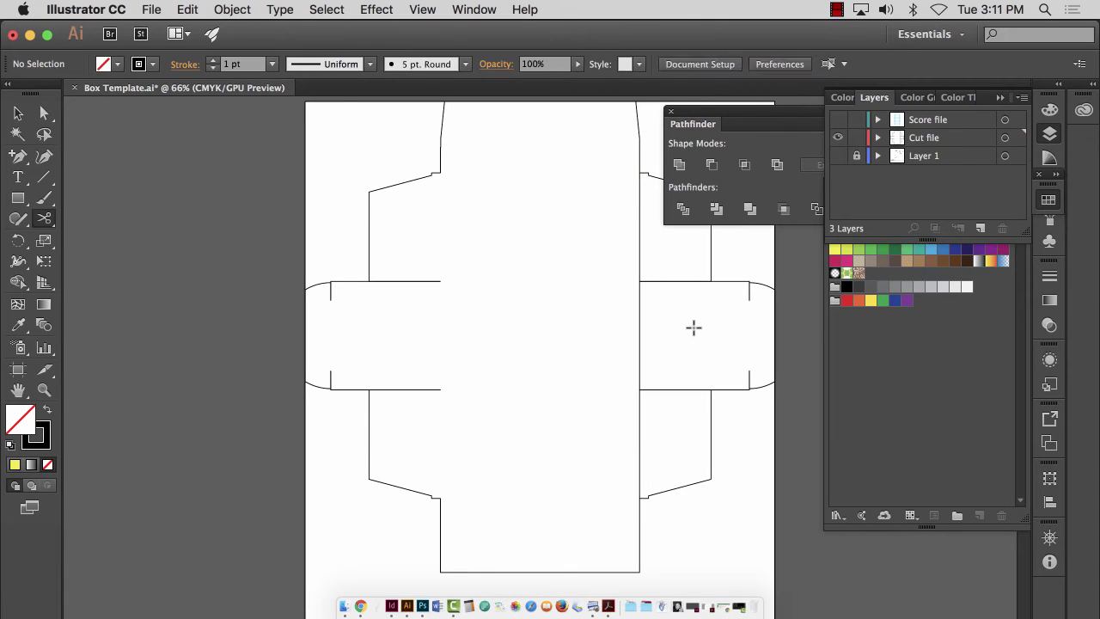
- Delete the three right flap outlines together with the center panel's right edge segment between the two cuts
key("v")
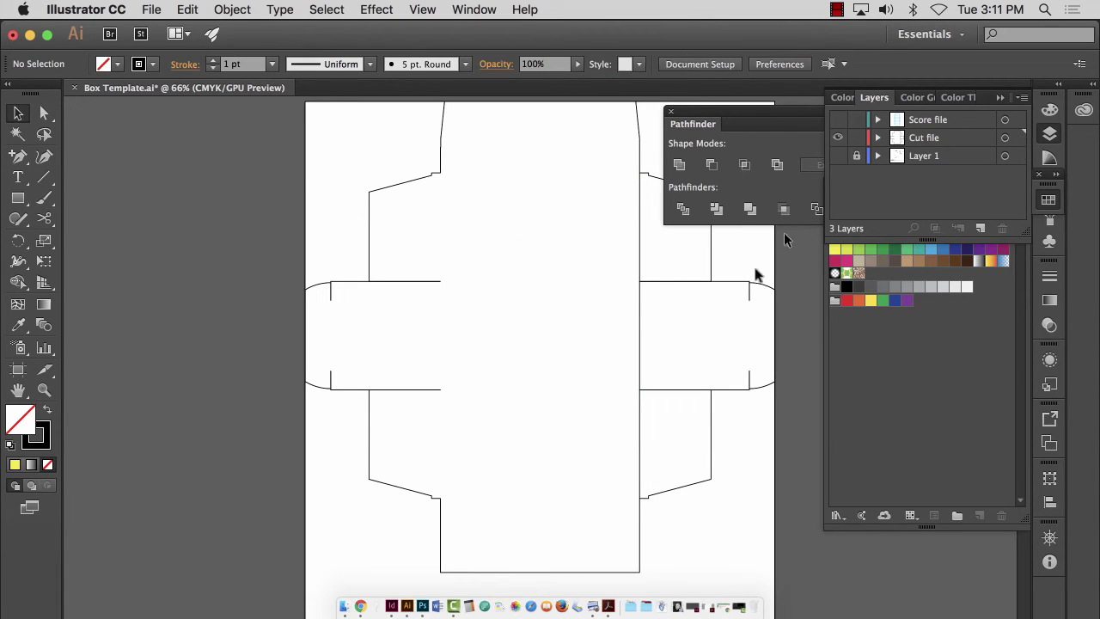
left_click_drag(669, 469, 669, 468)
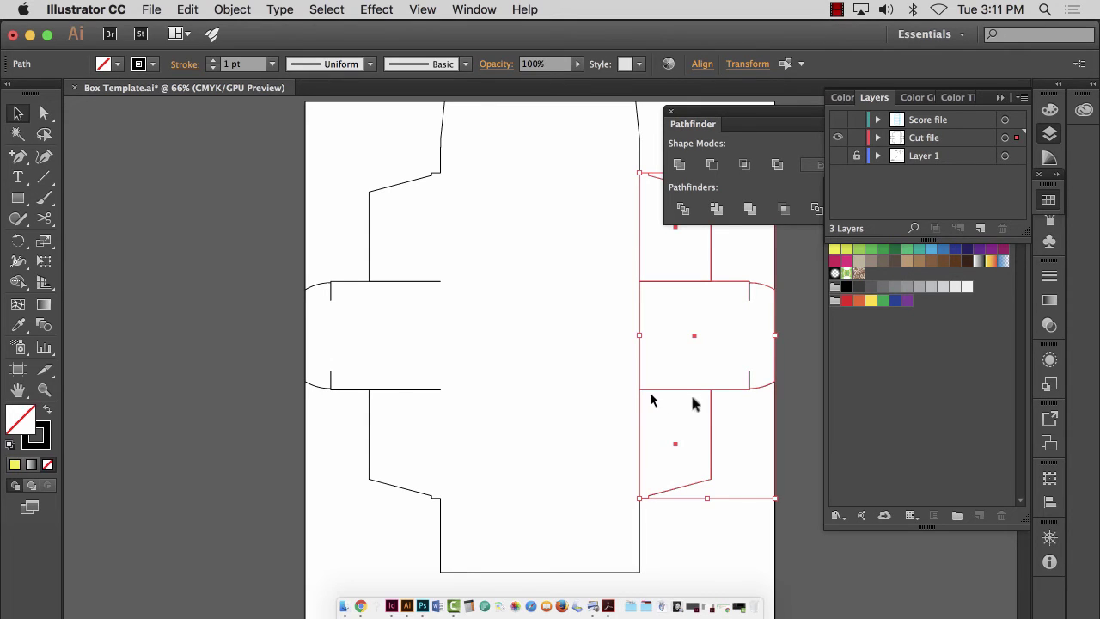
key("Delete")
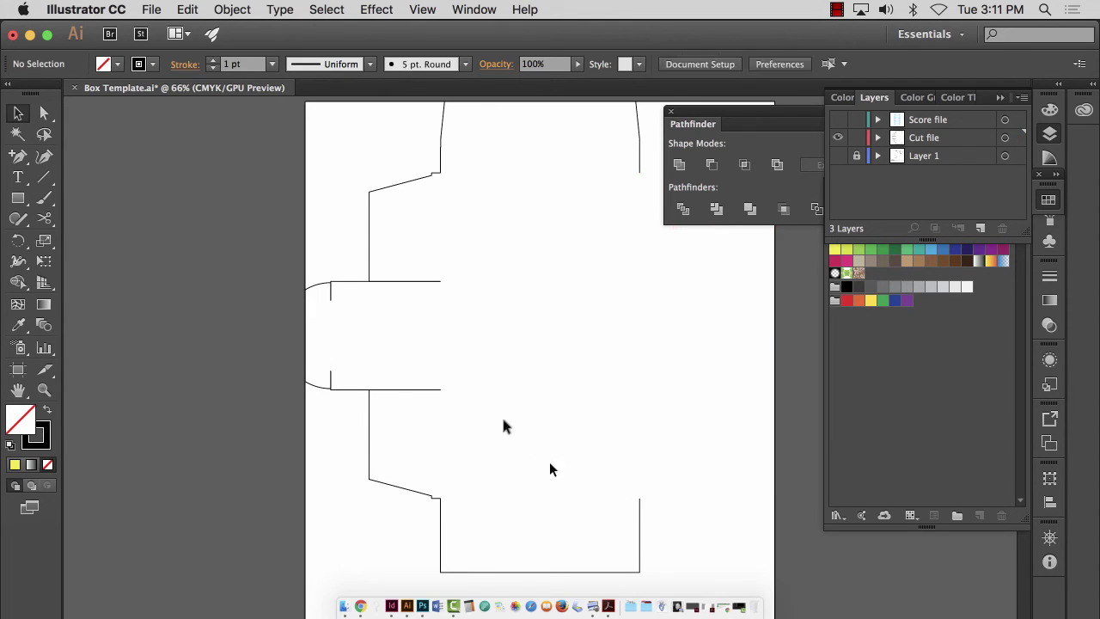
- Copy the opened left flap outlines to the center panel's right side and reflect the copy across the vertical axis
left_click_drag(421, 435, 424, 448)
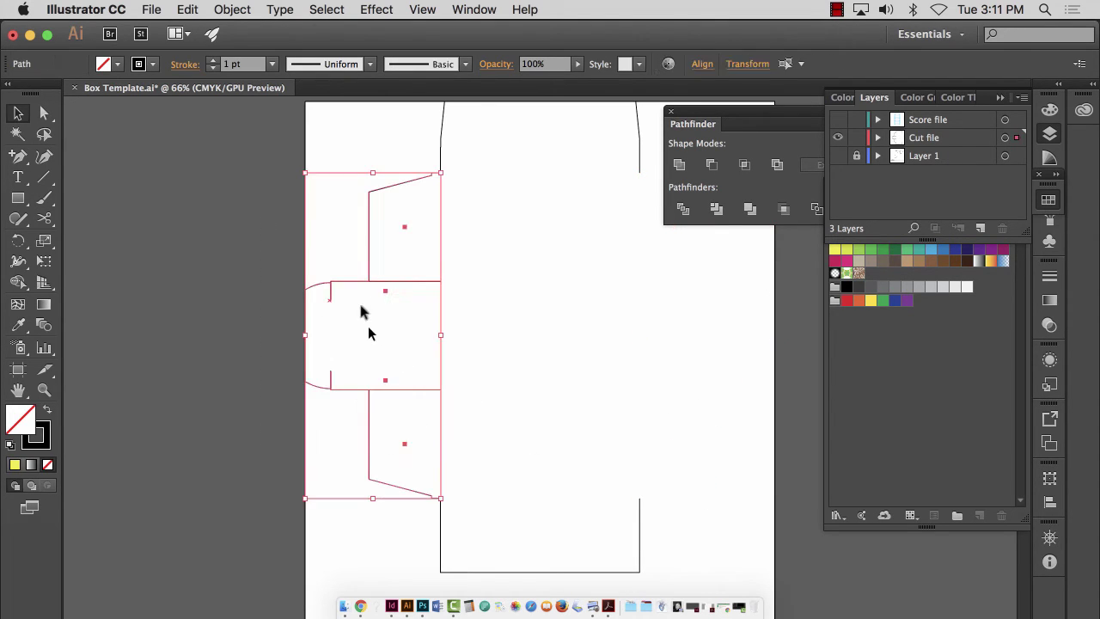
left_click_drag(351, 286, 678, 295)
left_click(232, 9)
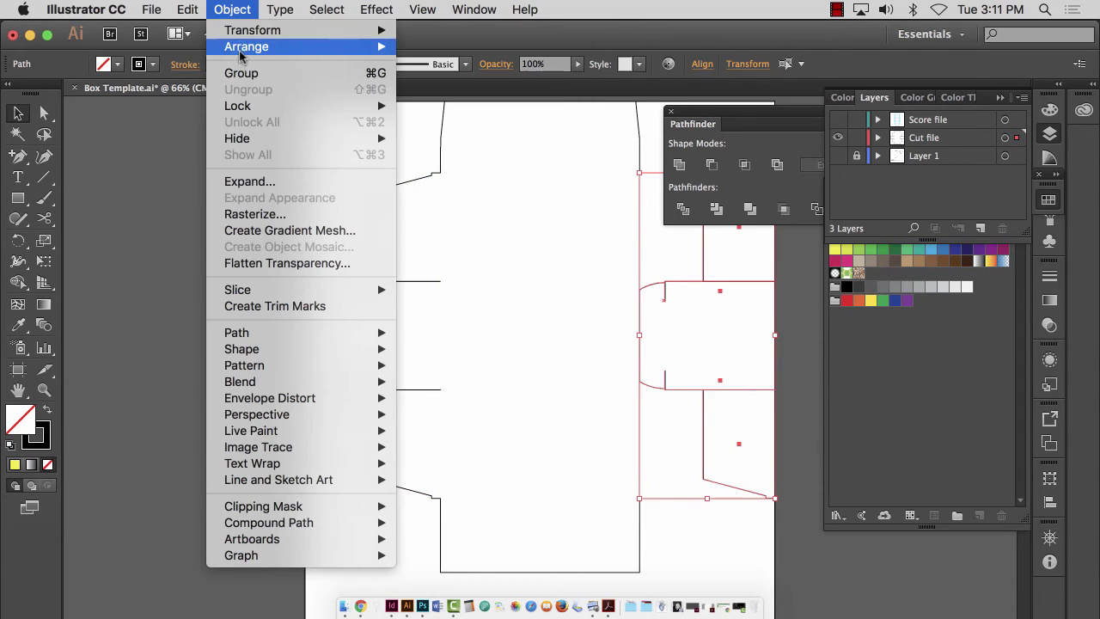
mouse_move(258, 30)
left_click(455, 100)
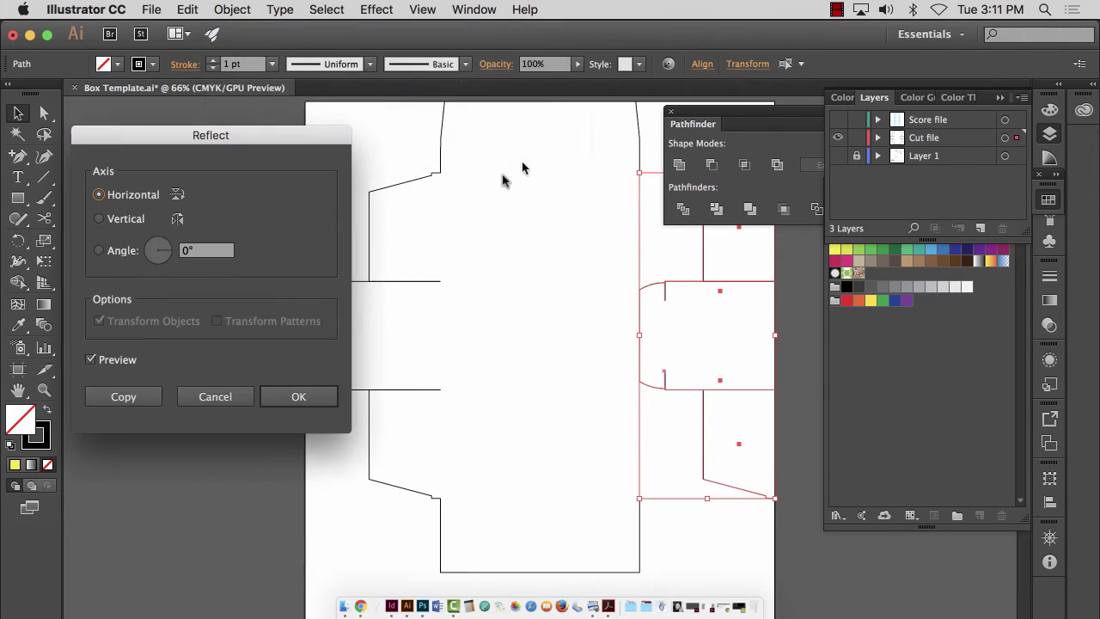
left_click(121, 225)
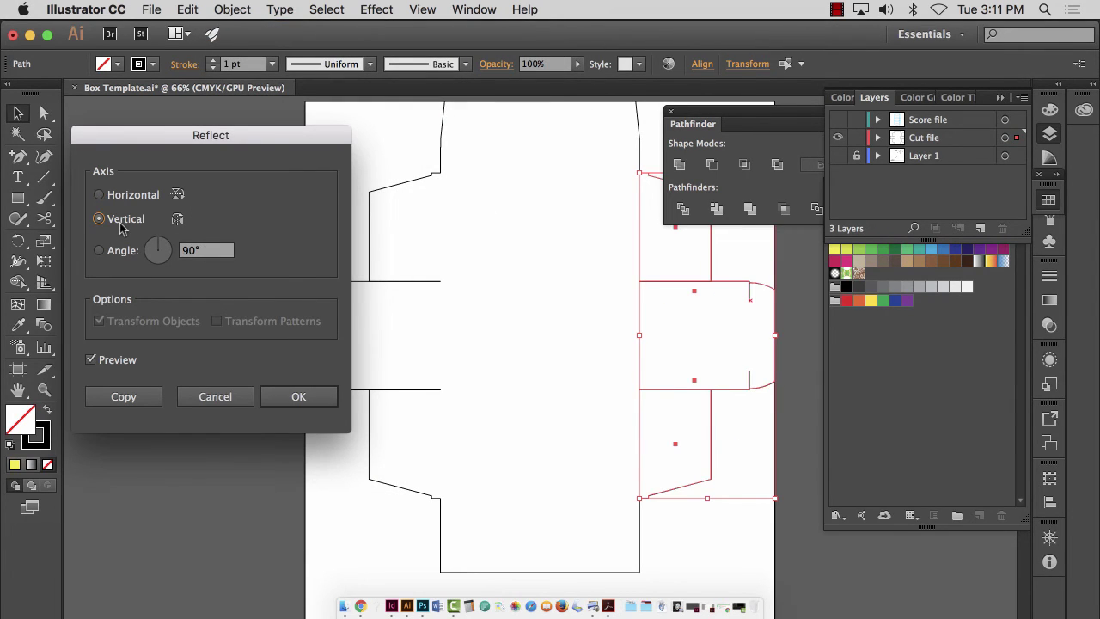
left_click(327, 397)
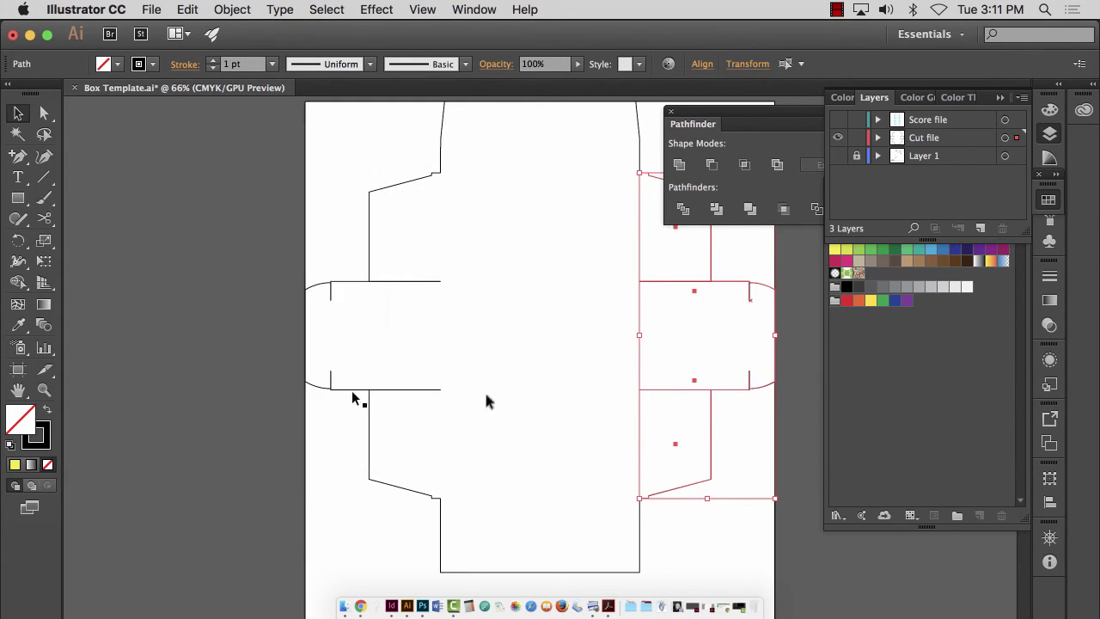
left_click(142, 357)
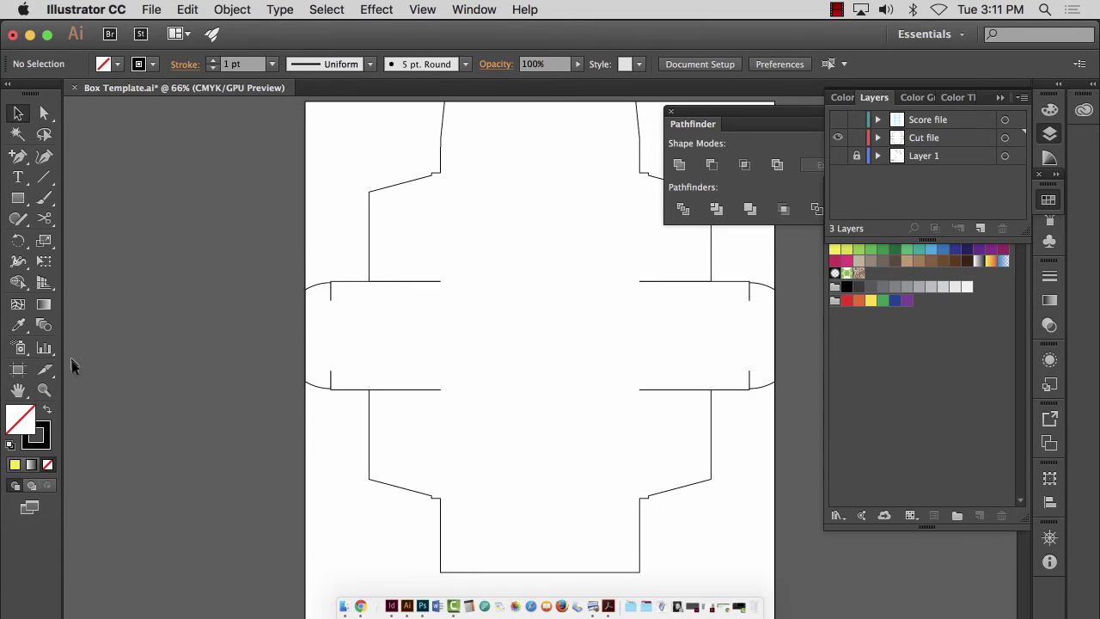
- Examine the right flaps and the whole cut outline for lines remaining where the flaps join the center panel
left_click(44, 389)
left_click_drag(746, 273, 793, 472)
left_click(801, 463, "alt")
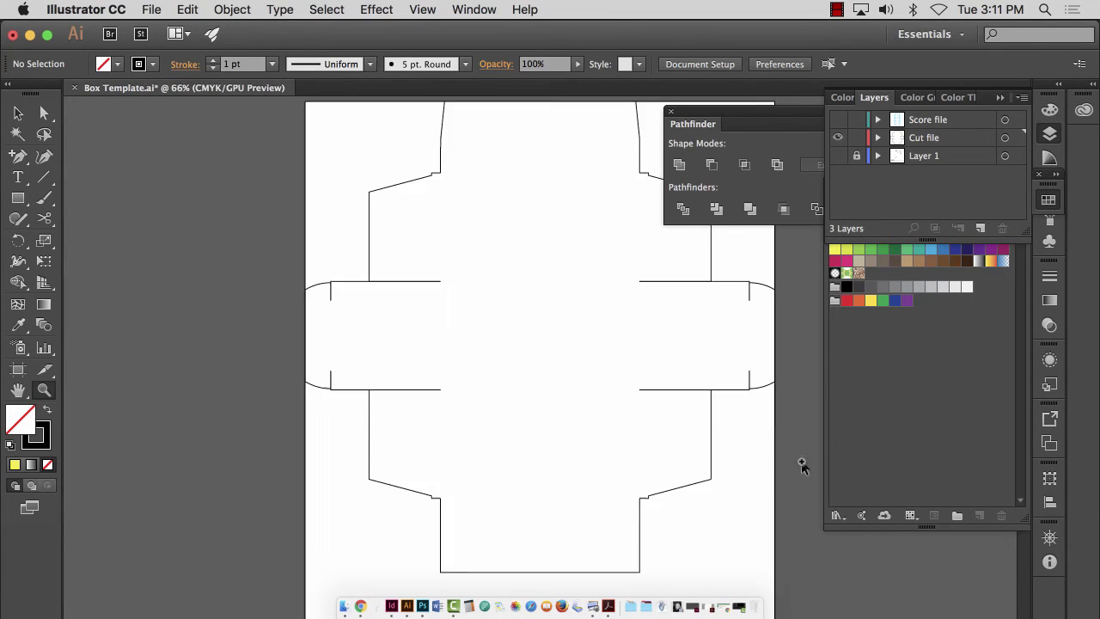
left_click(802, 462, "alt")
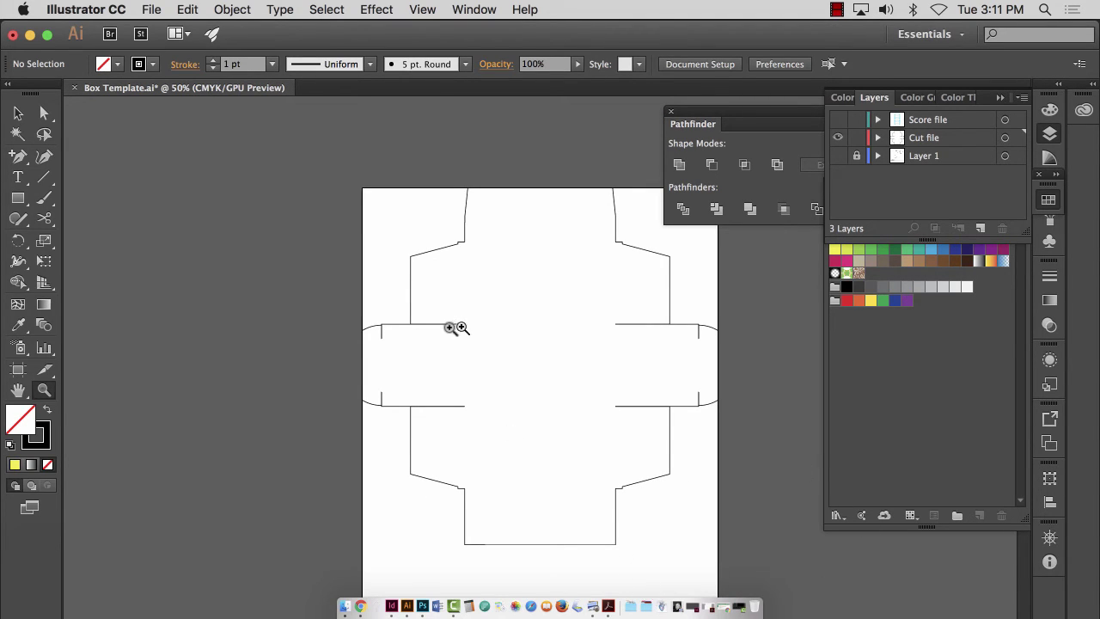
scroll(389, 328, "up", 1)
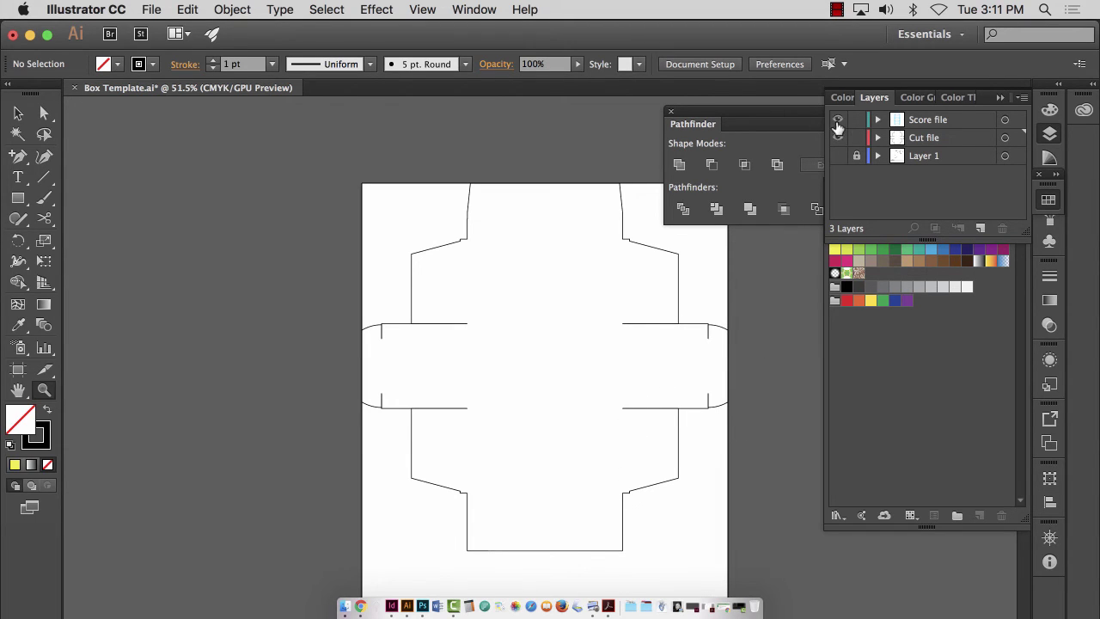
- Show the Score file layer together with the cut outline and save the document
left_click(837, 121)
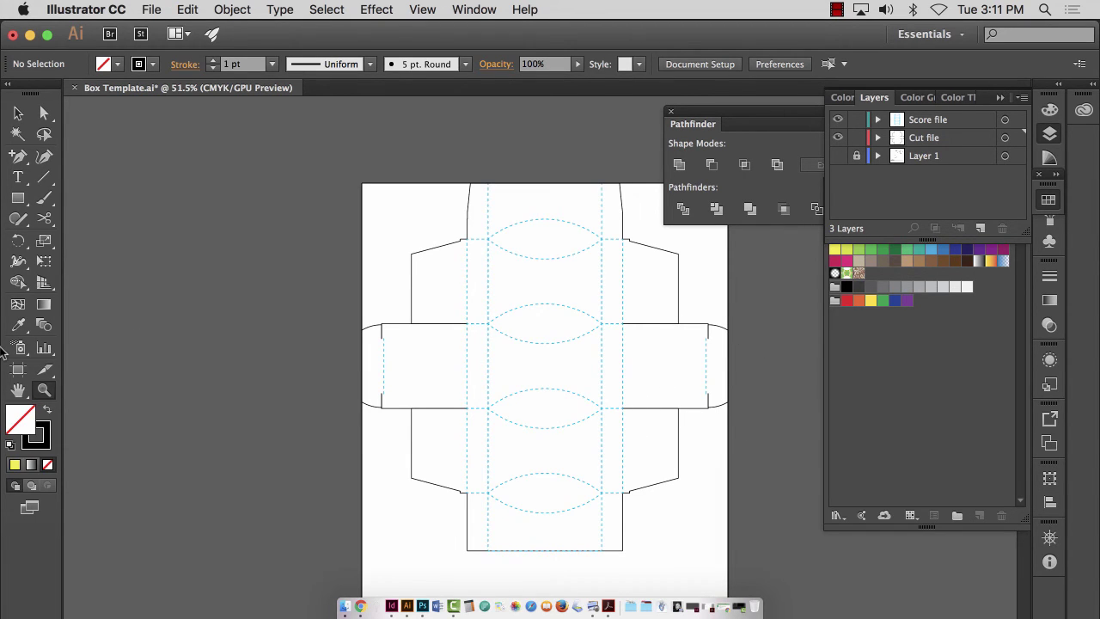
key("super+s")
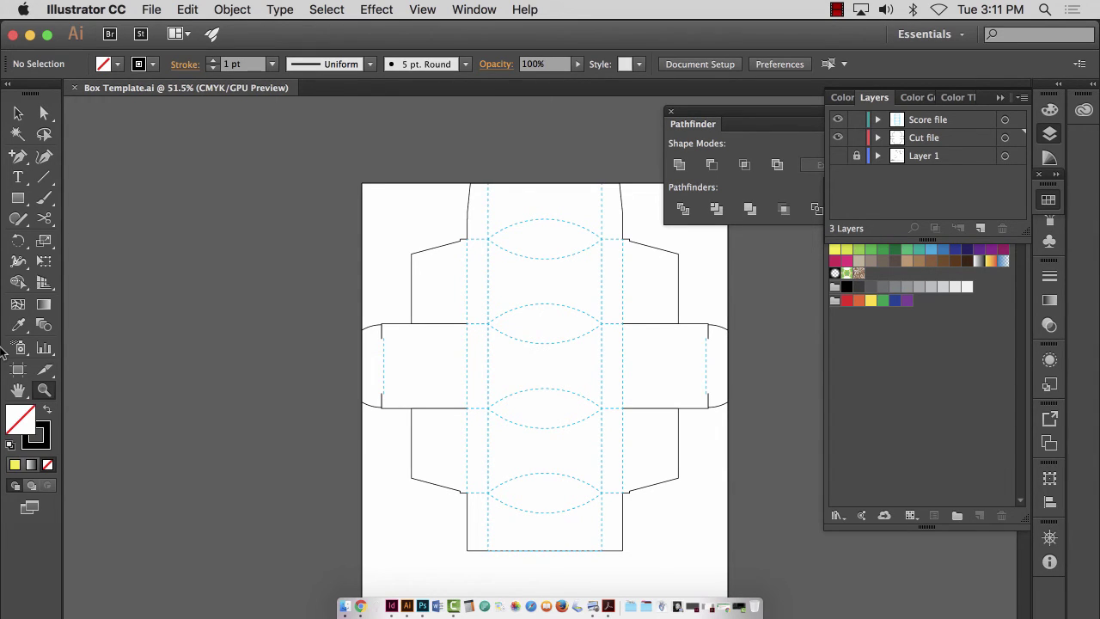
- Show the scanned template on Layer 1, make the Score file layer active and hide the Cut file layer
left_click(838, 158)
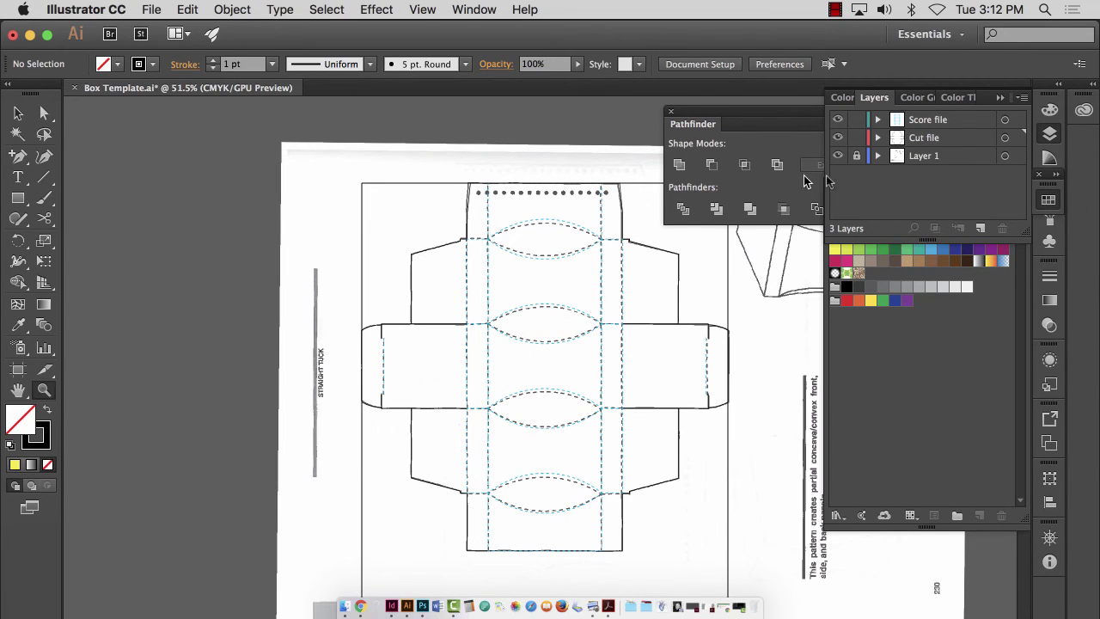
left_click(926, 122)
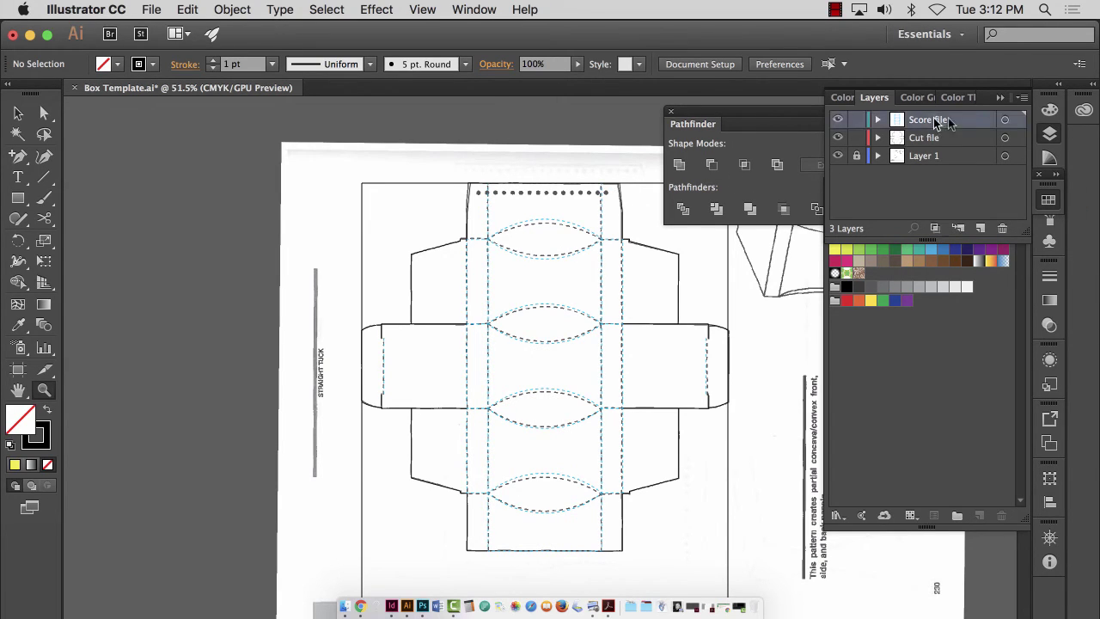
left_click(838, 137)
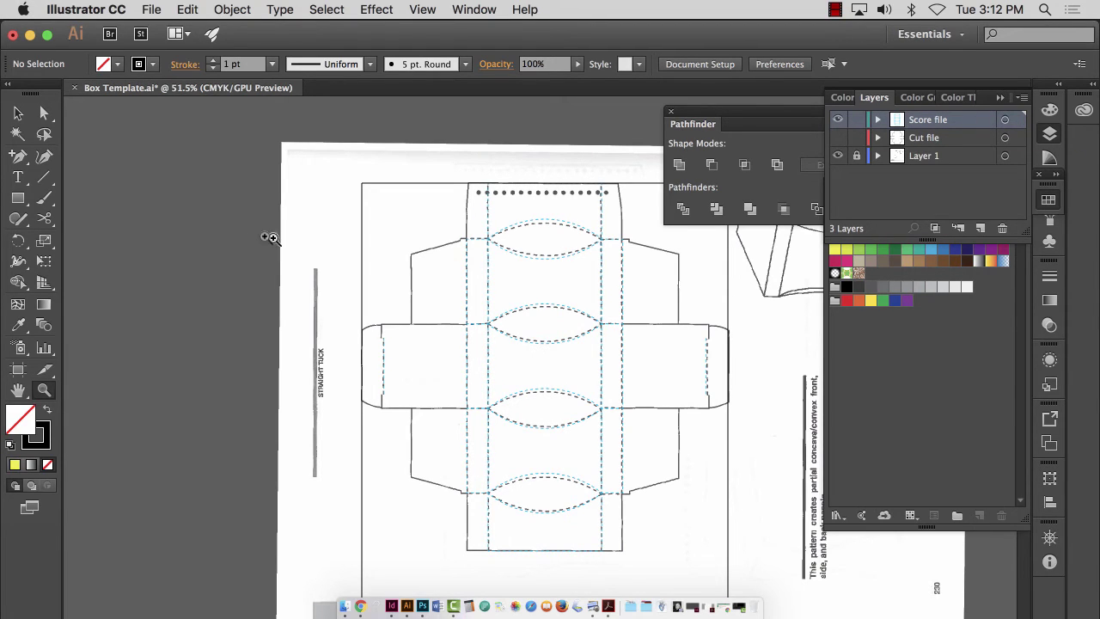
- Draw a straight line through the row of dots near the top edge of the scanned template
left_click(41, 392)
left_click_drag(559, 204, 343, 200)
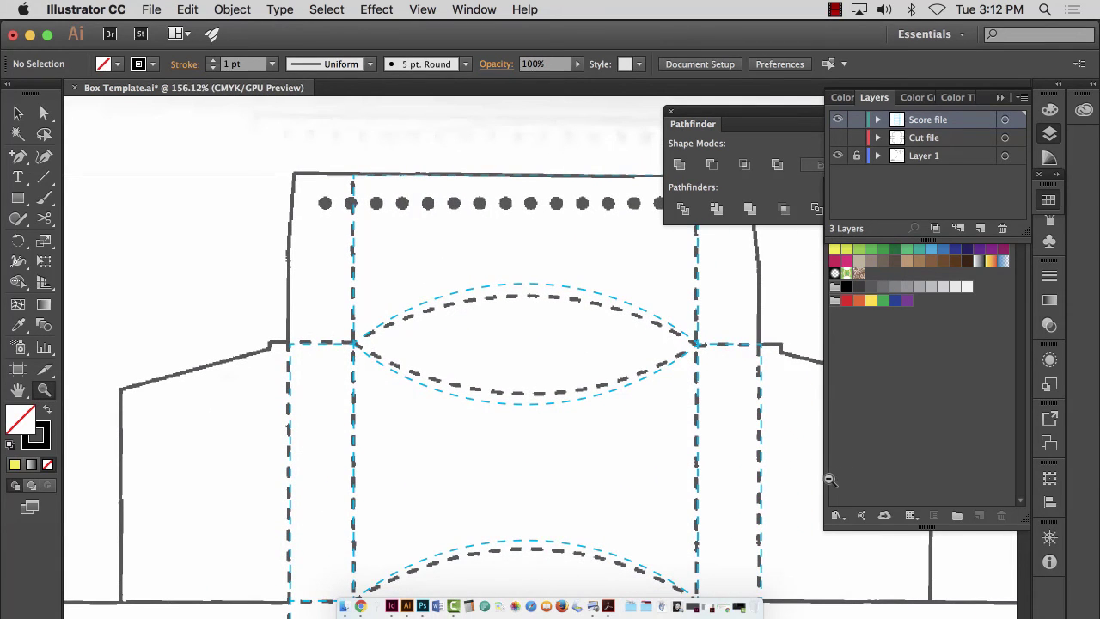
left_click(44, 176)
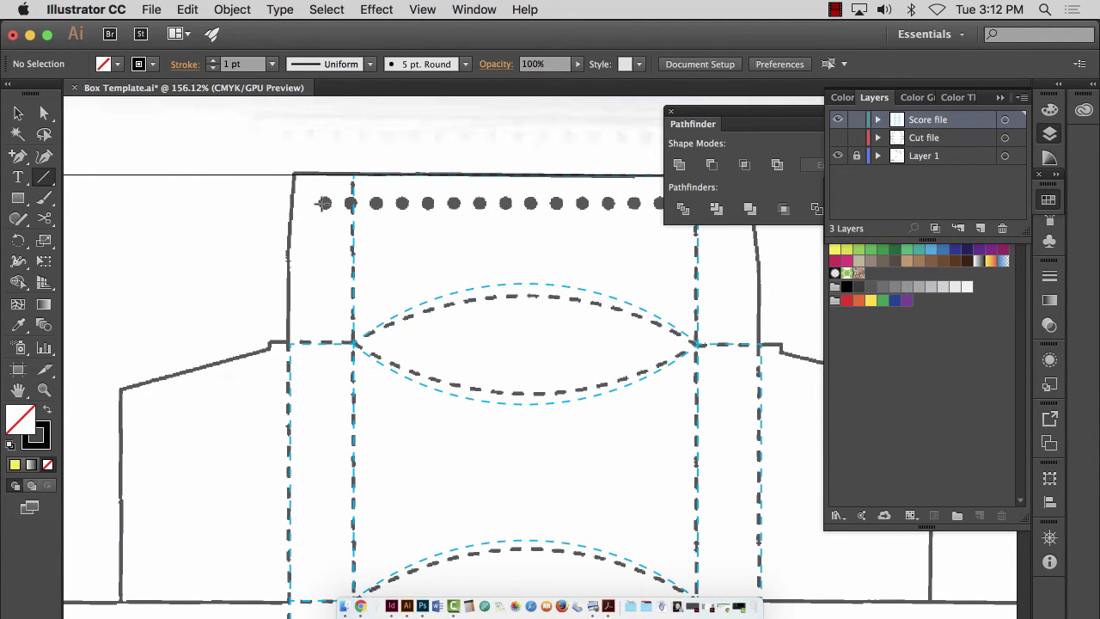
left_click_drag(324, 202, 636, 202)
left_click_drag(716, 206, 722, 204)
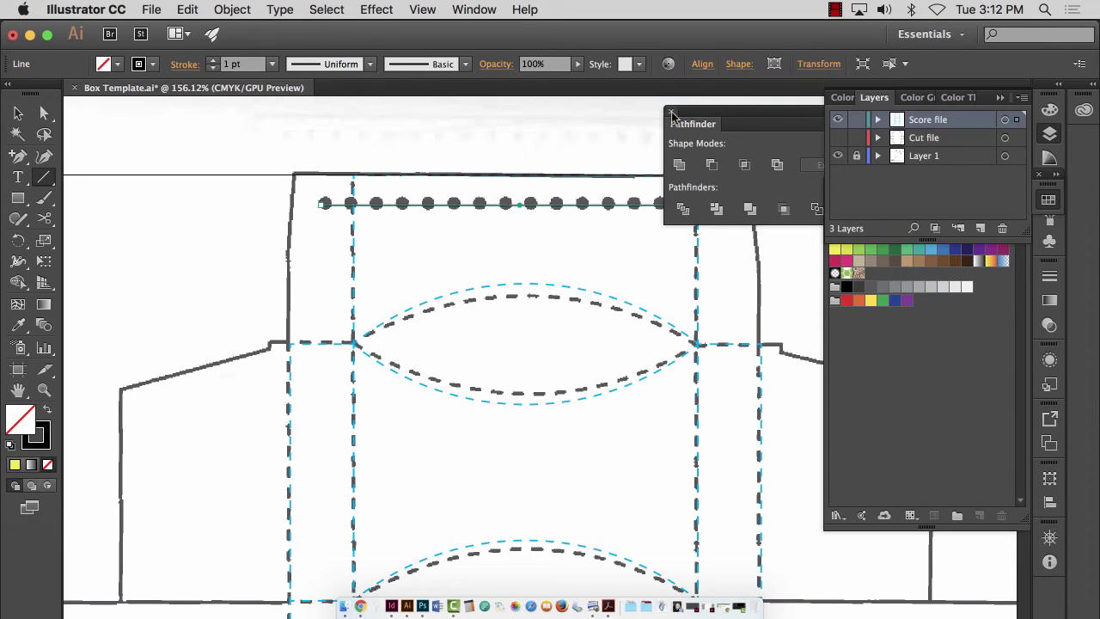
left_click(671, 111)
left_click(18, 114)
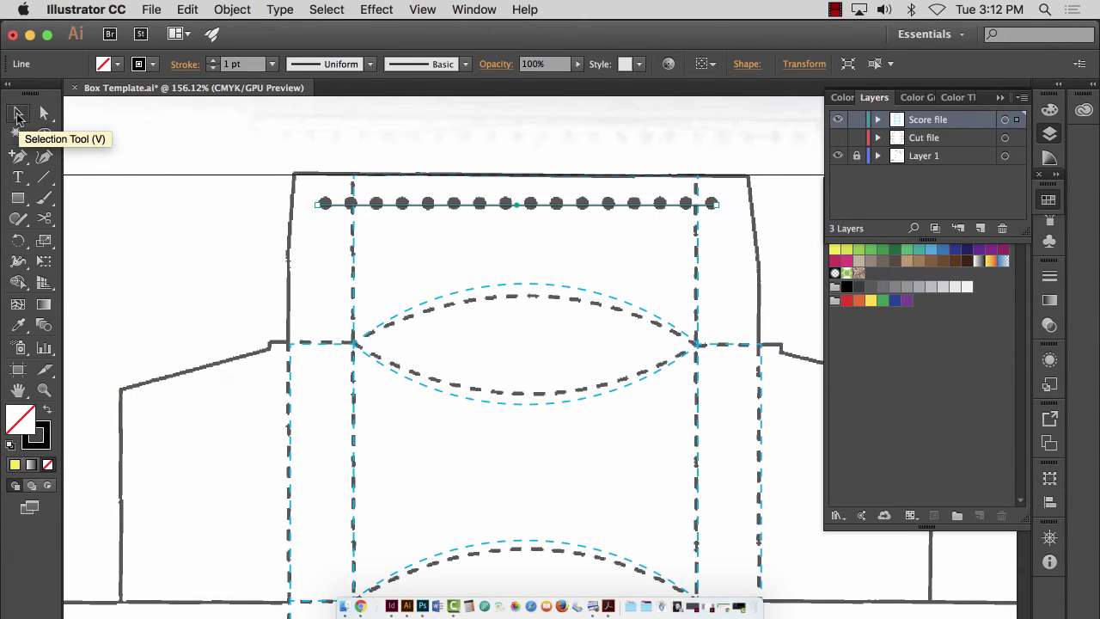
- Examine the stroke's width profiles, arrowheads and other options for a style matching the row of round dots
left_click(1051, 278)
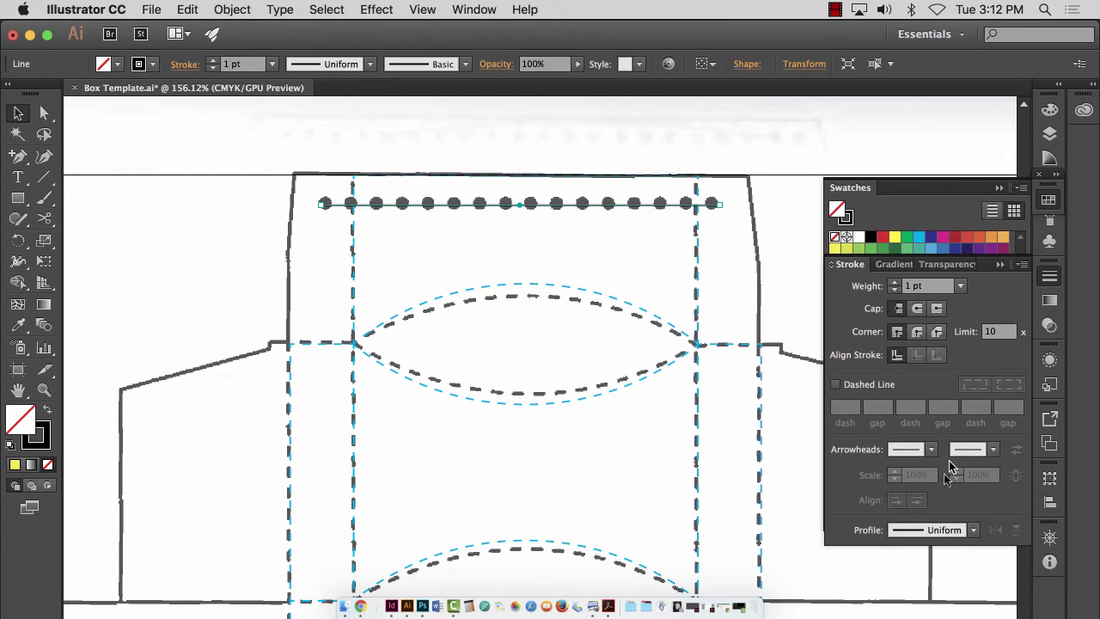
left_click(973, 530)
left_click(1009, 289)
left_click(931, 447)
left_click(1009, 286)
left_click(1022, 263)
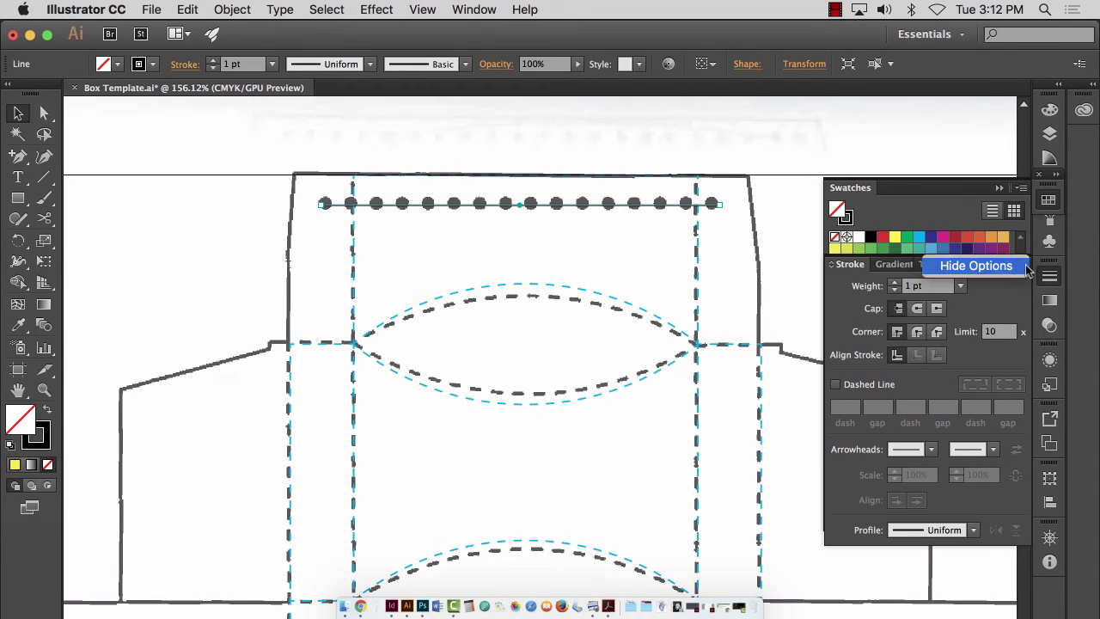
left_click(998, 301)
left_click(1021, 264)
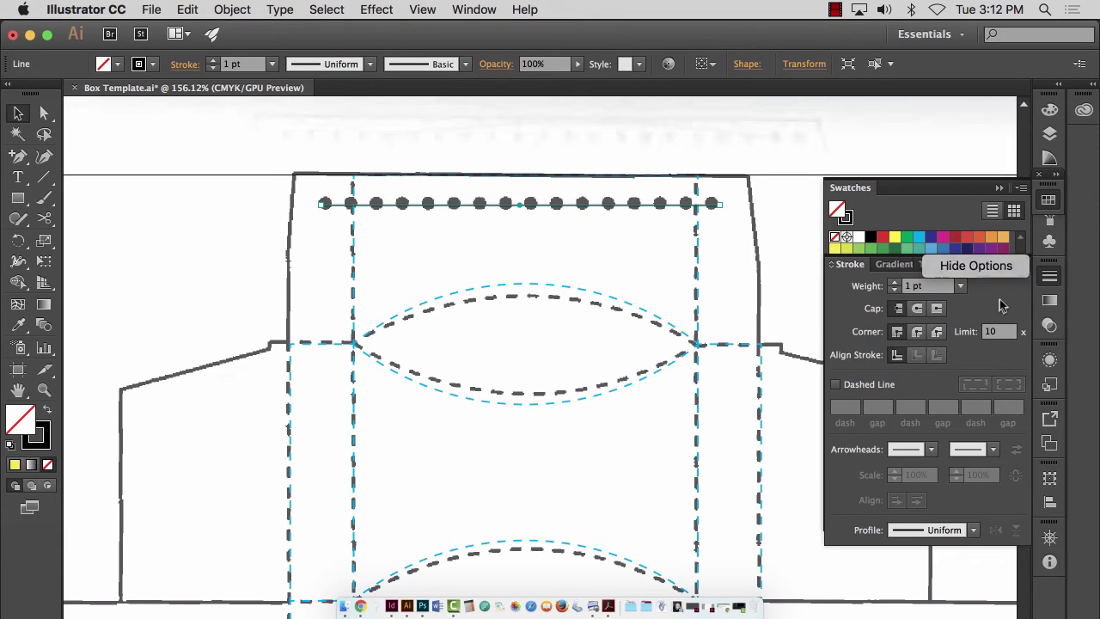
left_click(998, 302)
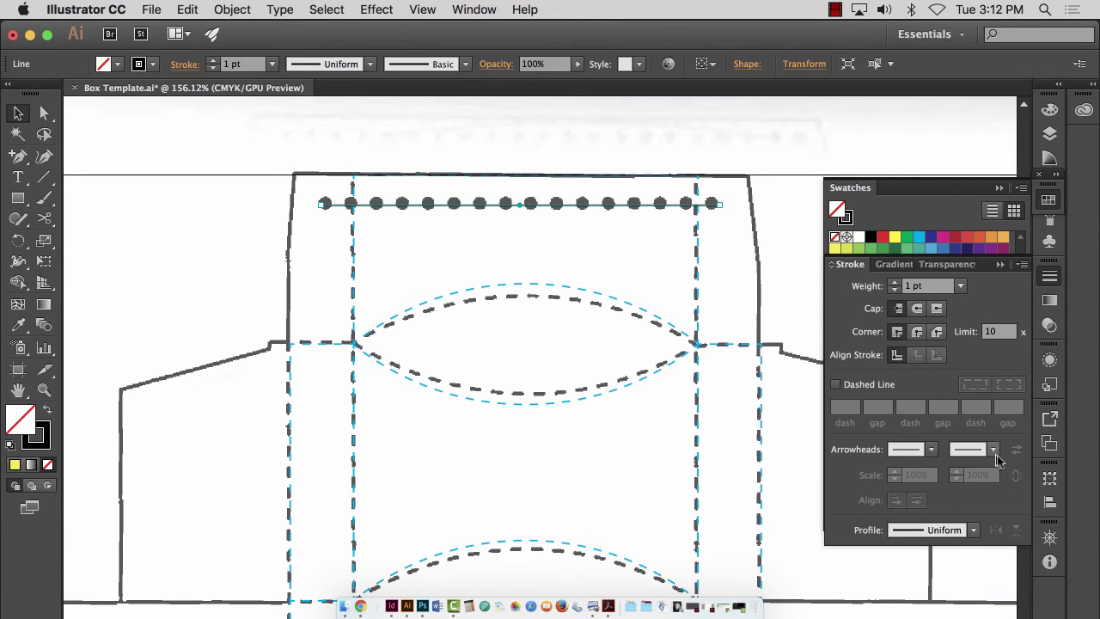
left_click(992, 449)
left_click(1014, 361)
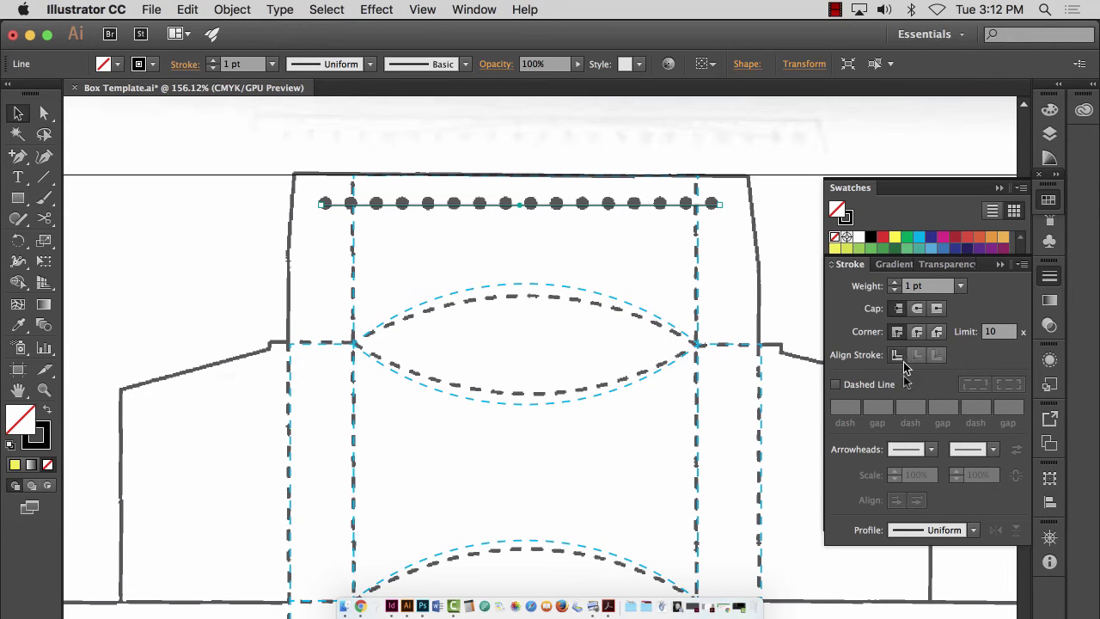
left_click(974, 530)
left_click(873, 323)
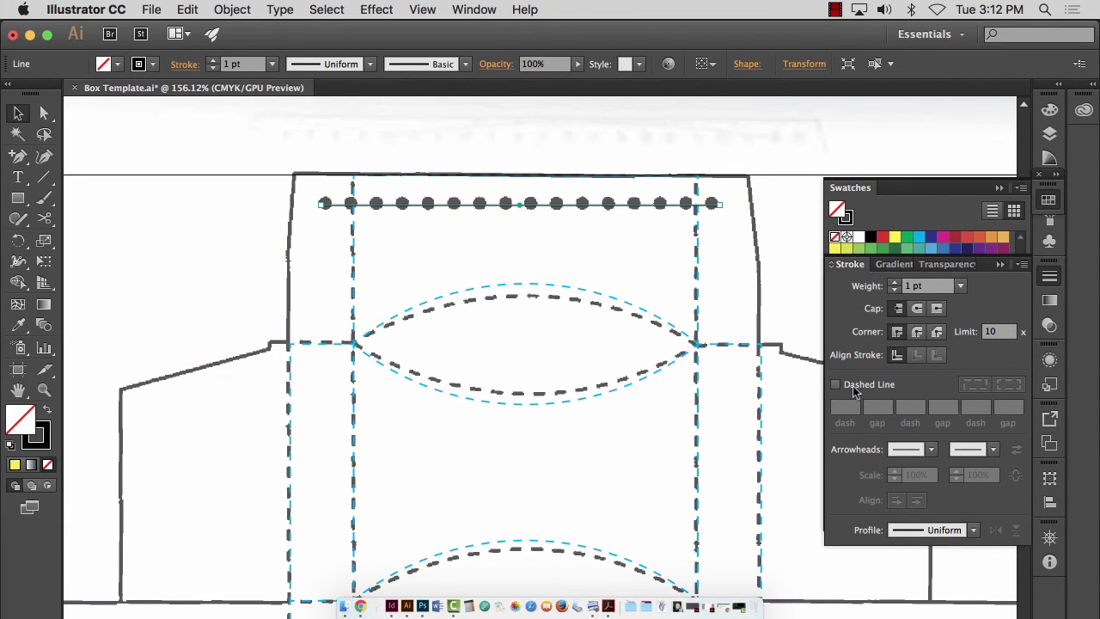
- Try the 5 pt. Round brush with a 6 pt dash on the line over the dots, and check the width profiles
left_click(433, 65)
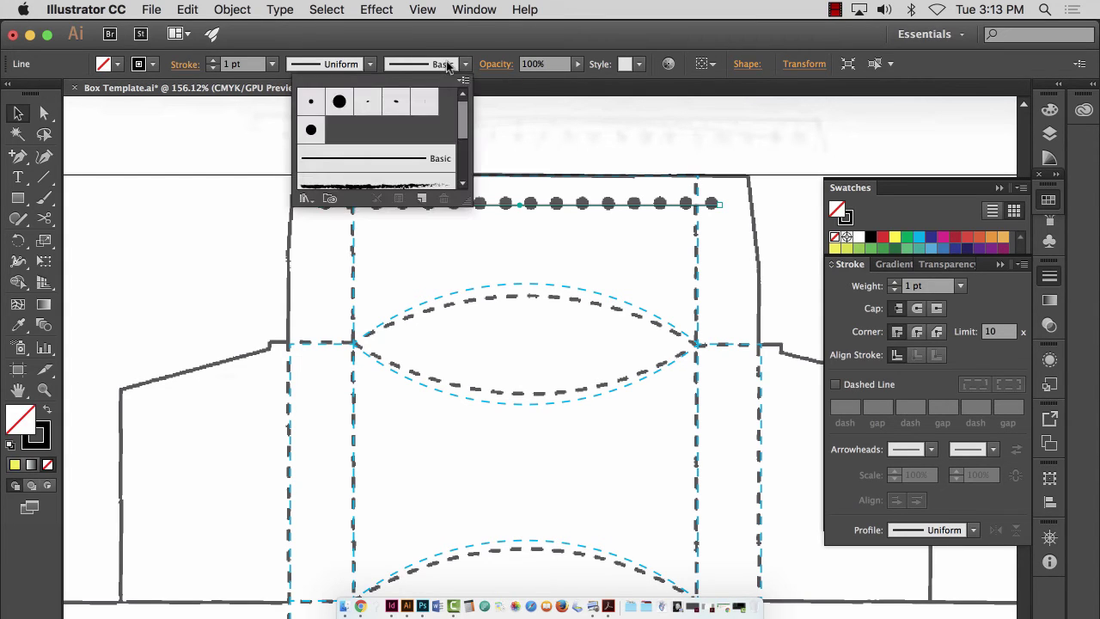
left_click(309, 103)
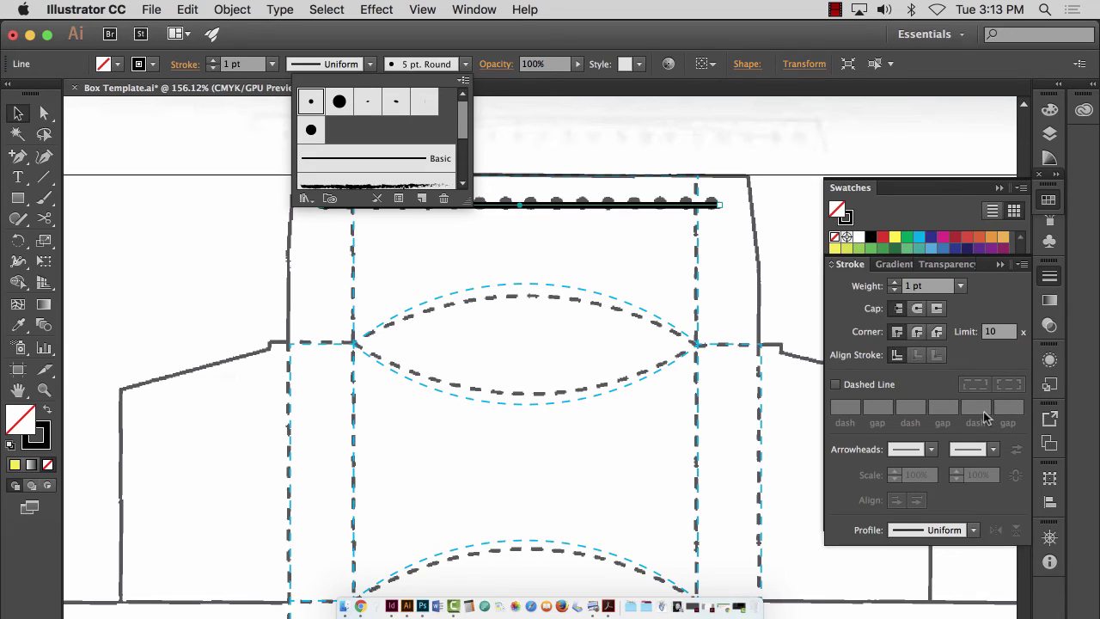
left_click(841, 388)
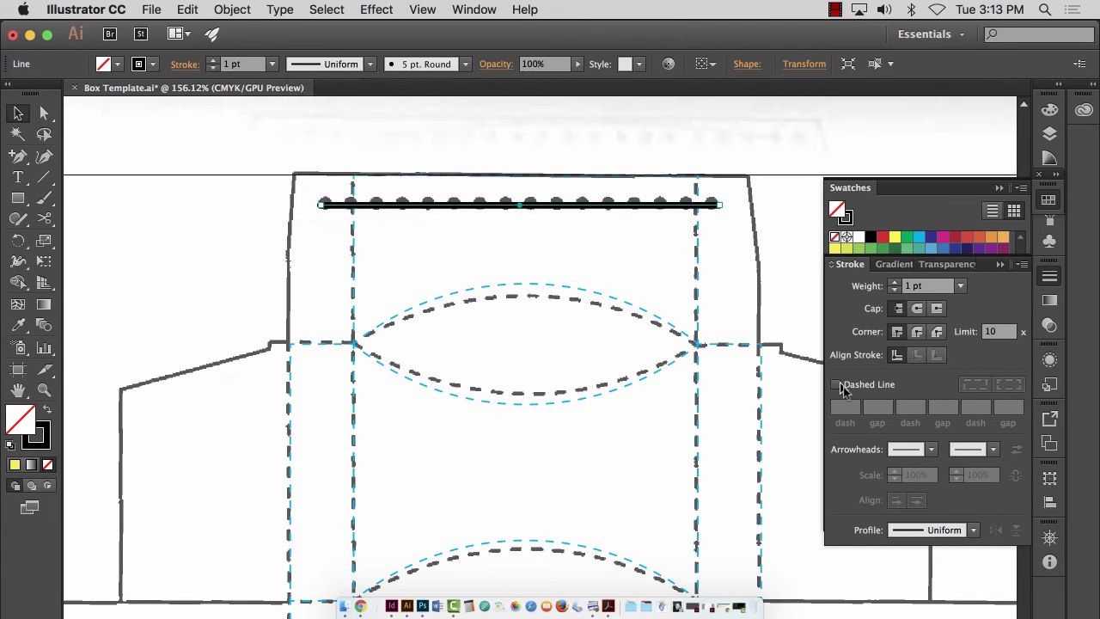
left_click(836, 386)
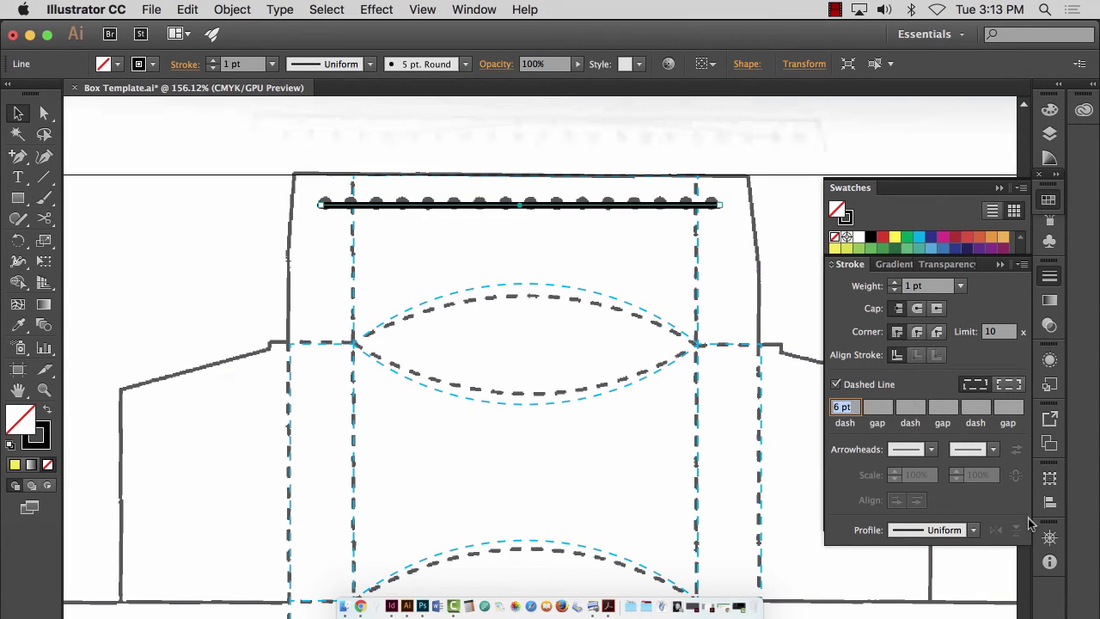
left_click(974, 530)
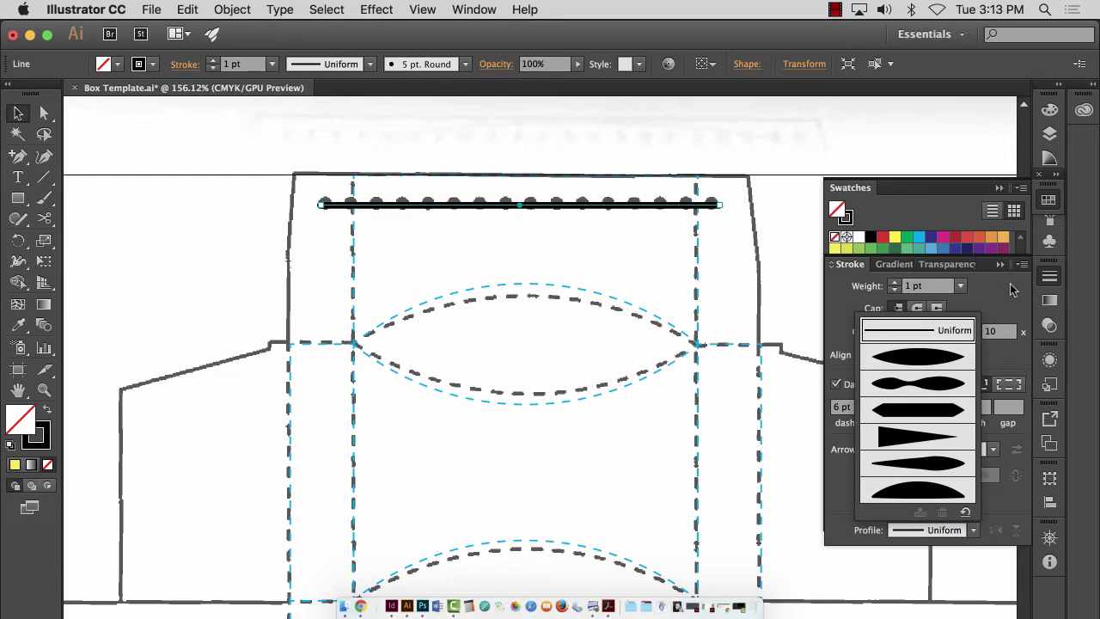
left_click(1017, 273)
left_click(1020, 266)
left_click(993, 298)
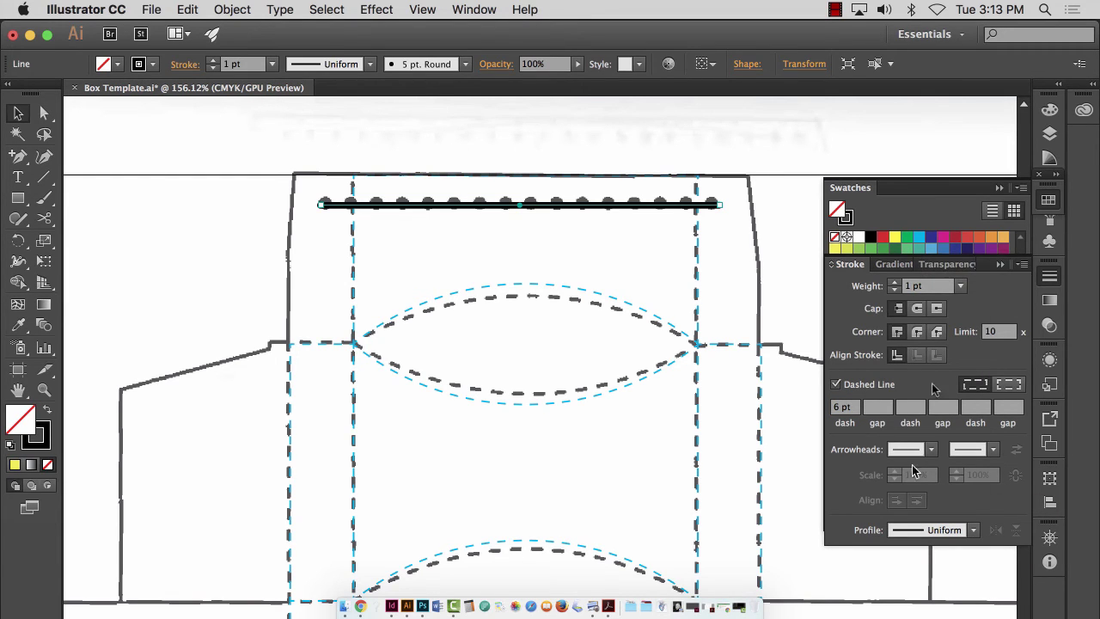
left_click(370, 64)
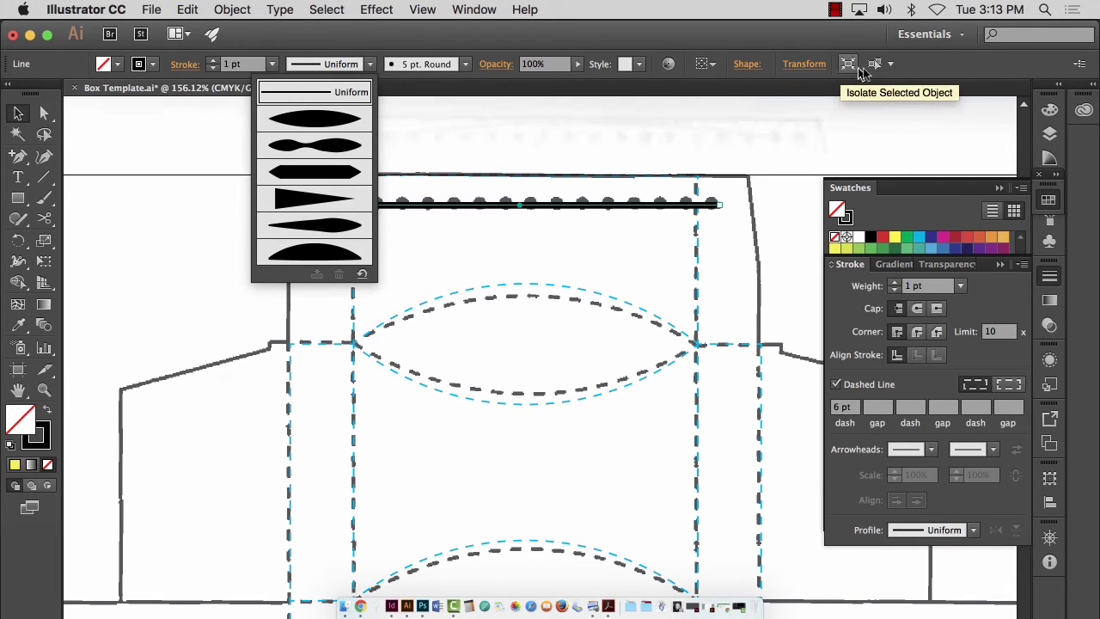
left_click(859, 386)
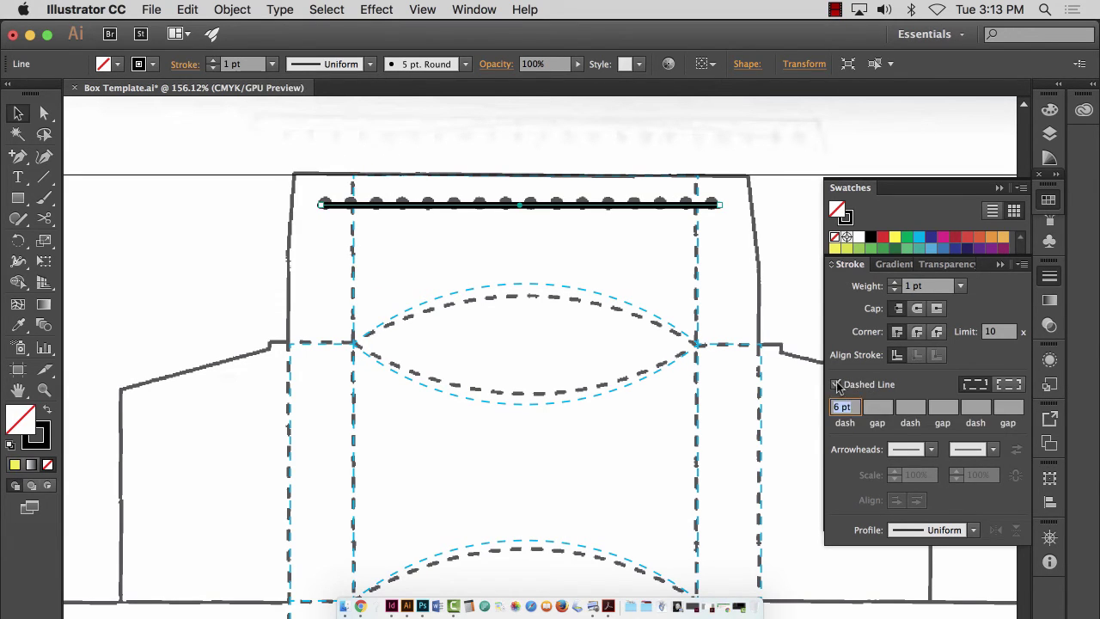
- Try the Touch Calligraphic brush on the line over the dots, keeping the 6 pt dash turned on
left_click(465, 64)
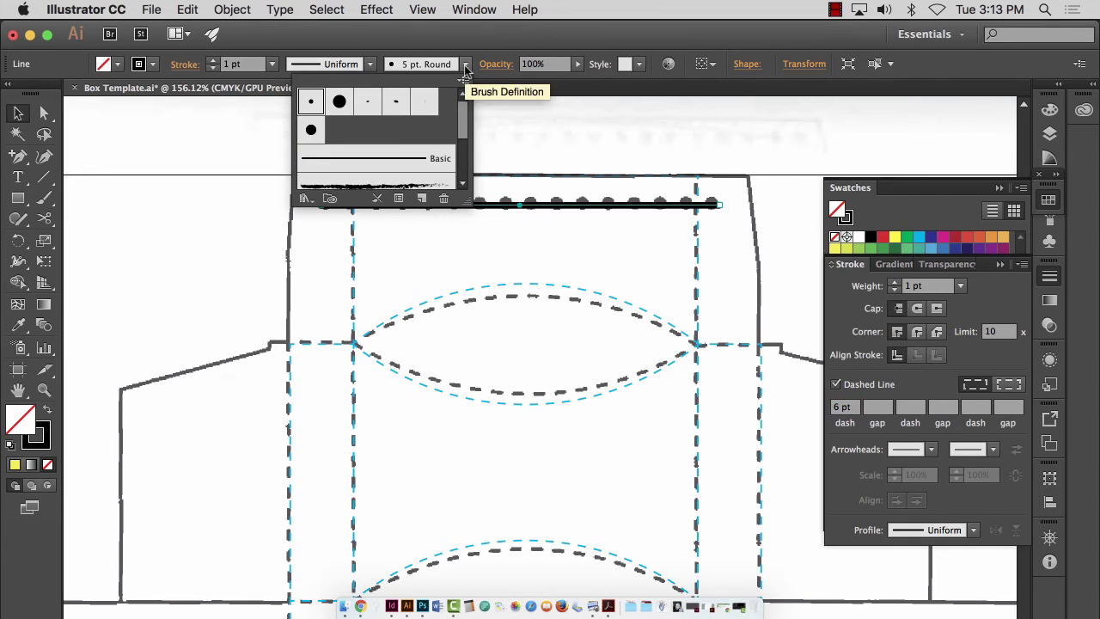
mouse_move(464, 112)
left_mouse_down()
mouse_move(469, 178)
mouse_move(470, 95)
left_mouse_up()
left_click(312, 131)
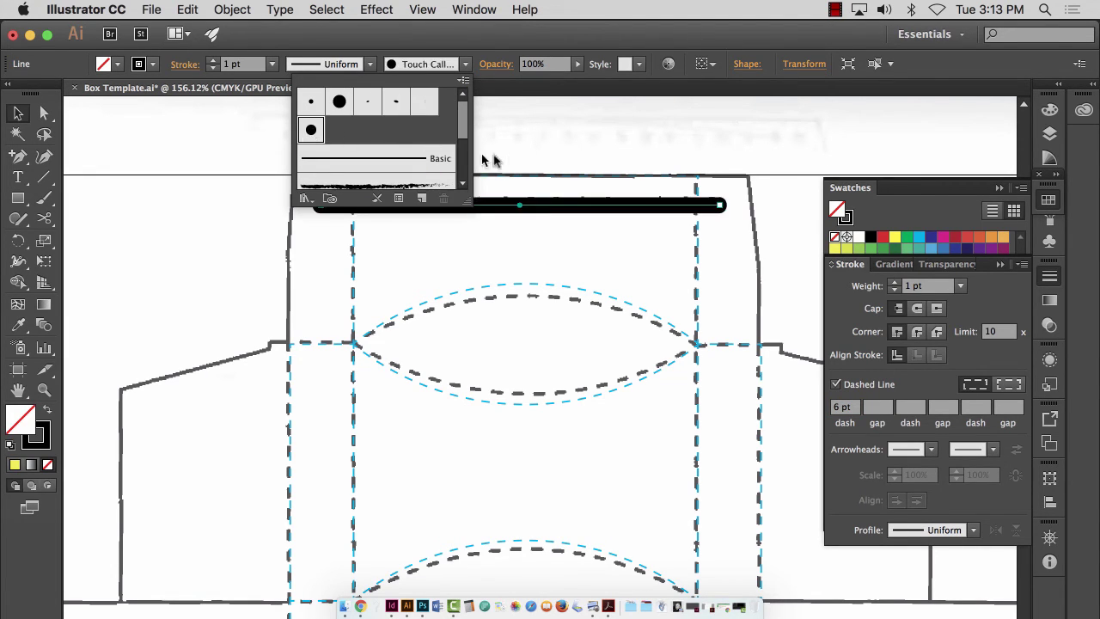
left_click(846, 407)
left_click(837, 385)
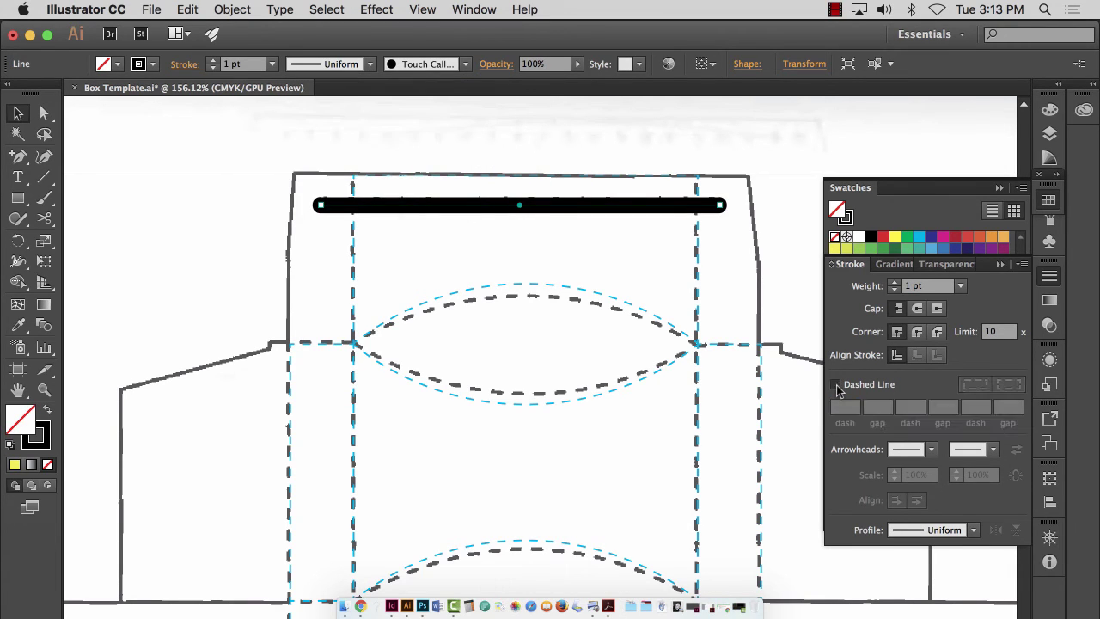
left_click(837, 385)
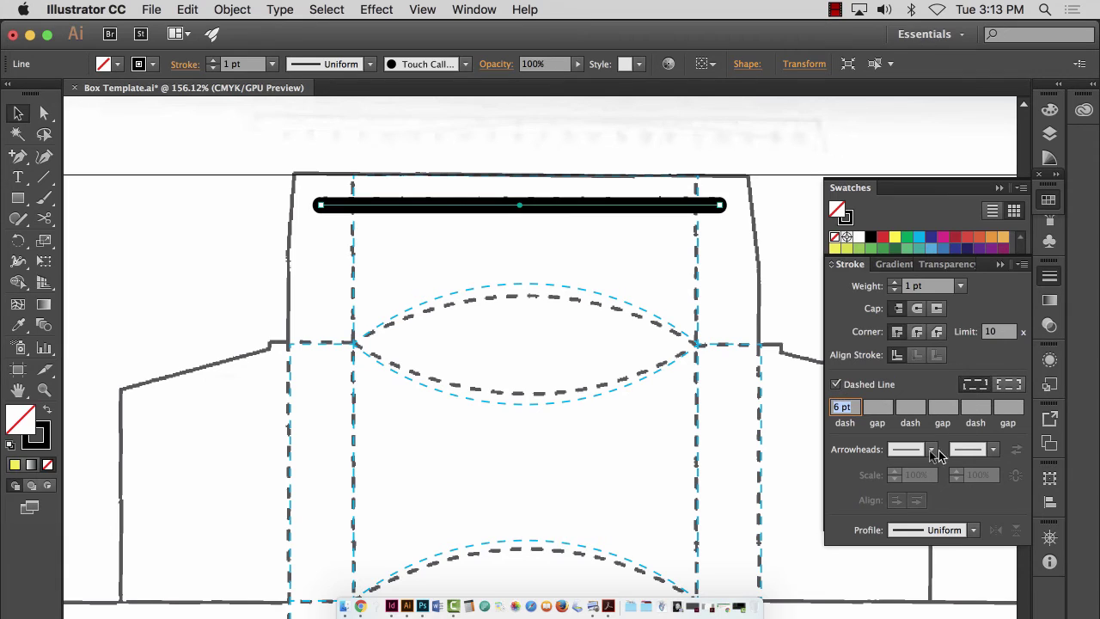
left_click(931, 451)
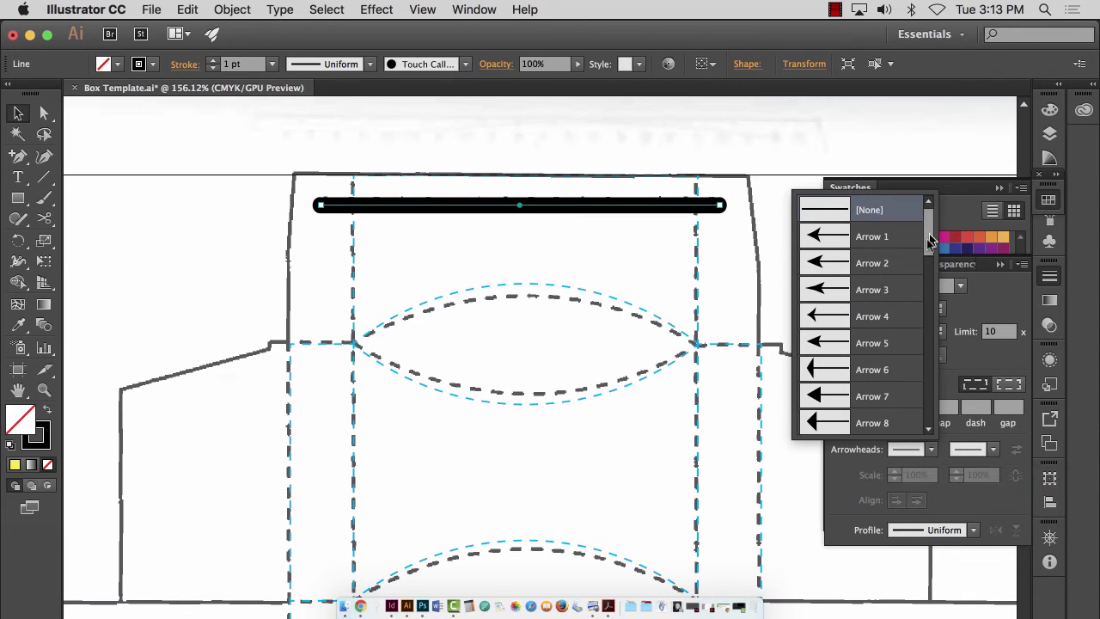
scroll(933, 457, "down", 10)
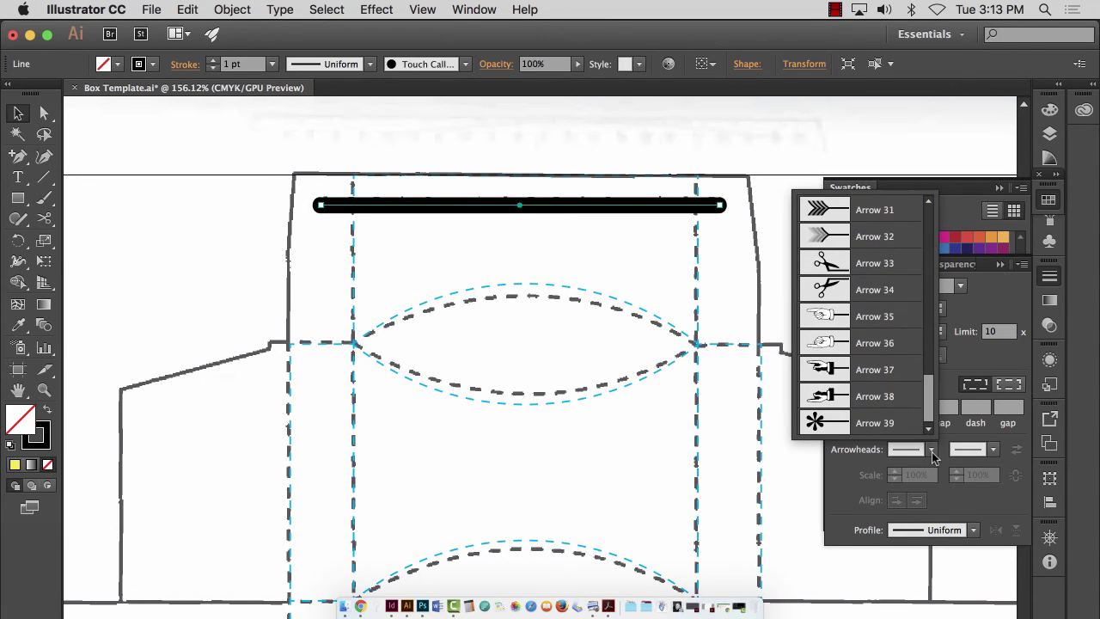
left_click(825, 317)
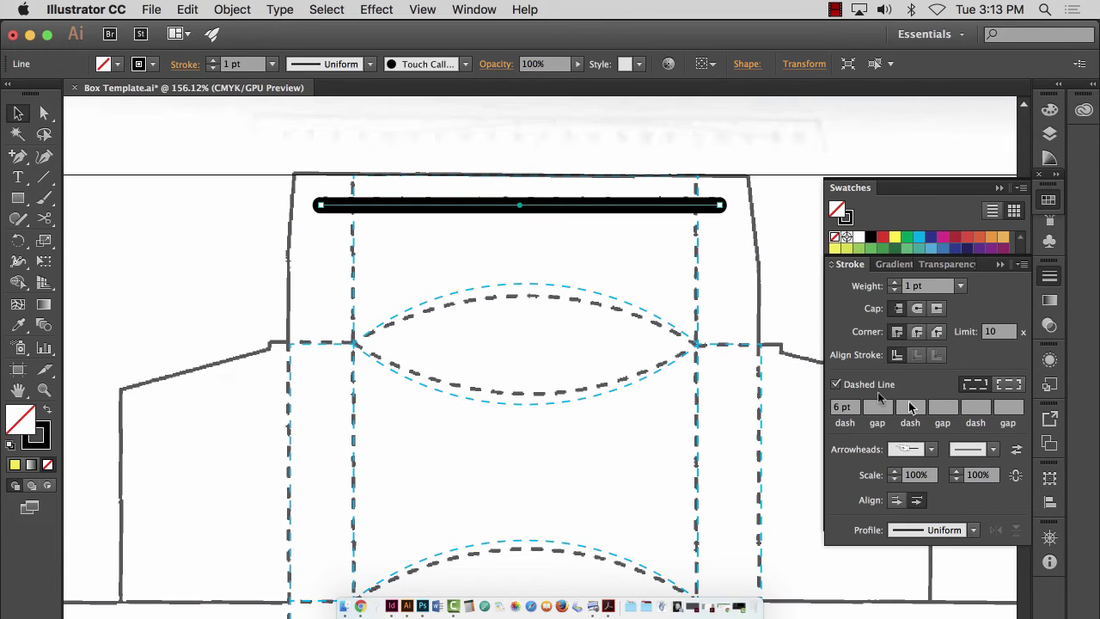
left_click(833, 384)
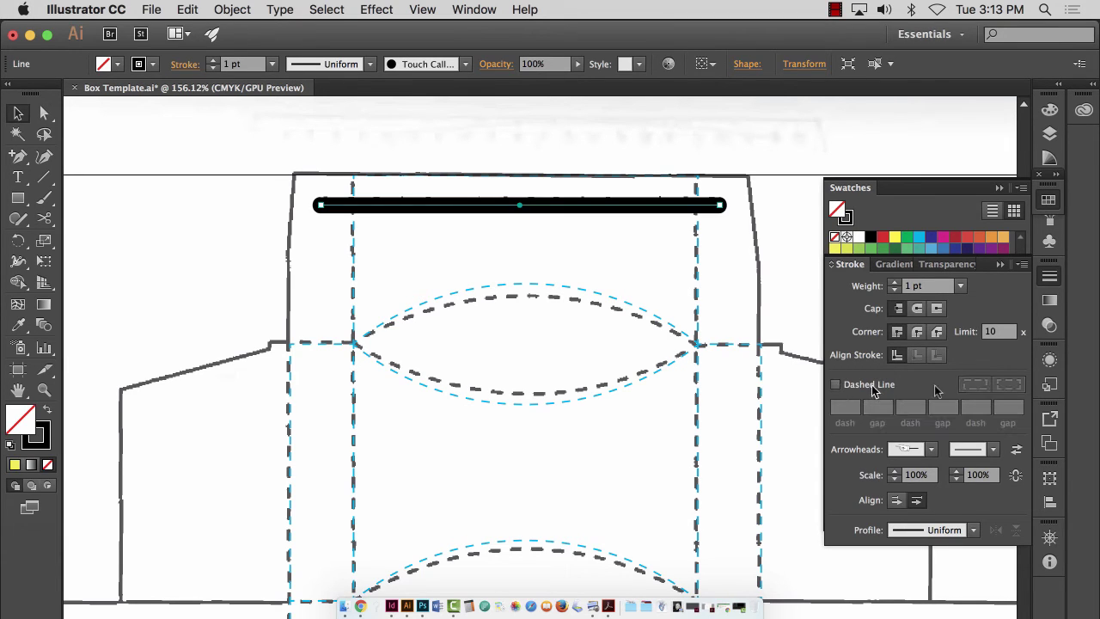
left_click(931, 449)
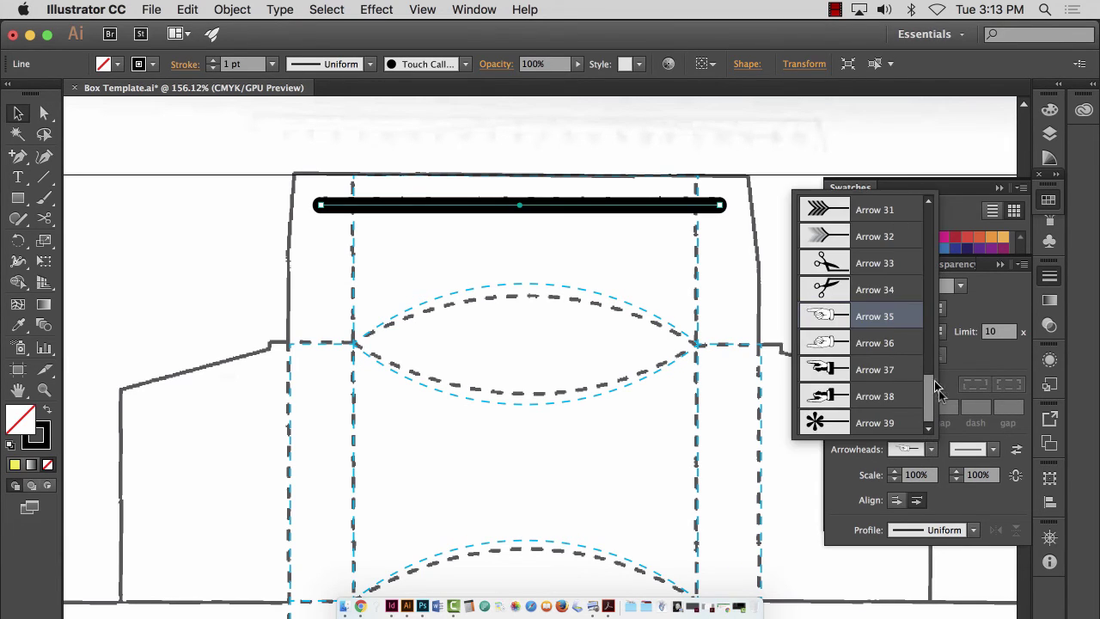
left_click_drag(930, 399, 928, 223)
left_click(869, 211)
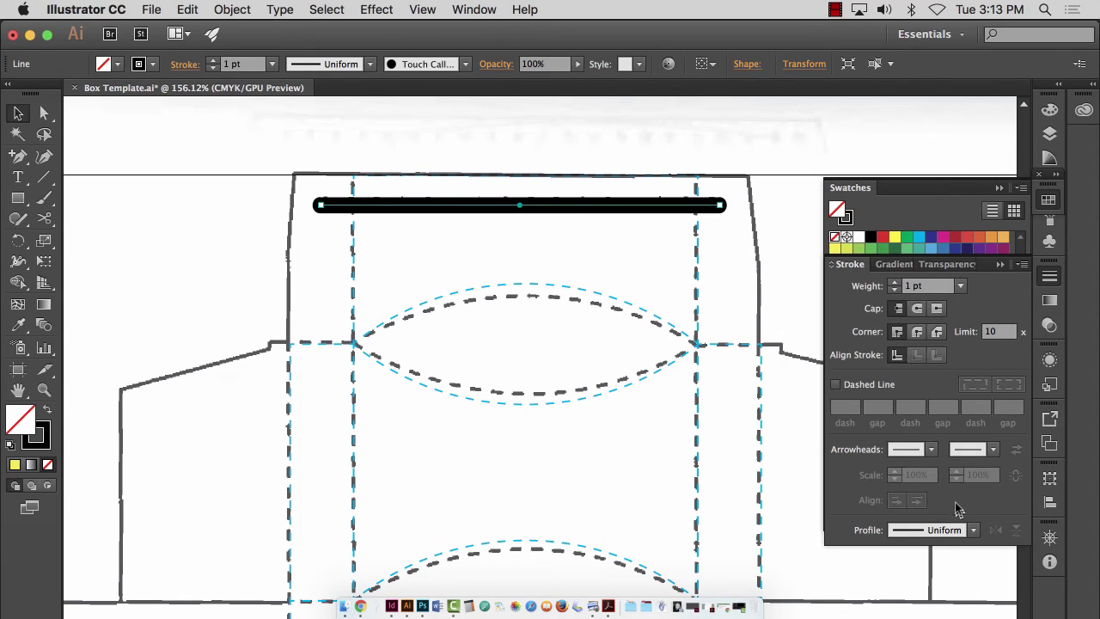
- Turn on a 6 pt dash, delete the thick line, and draw a new line from the first dot to the last
left_click(835, 384)
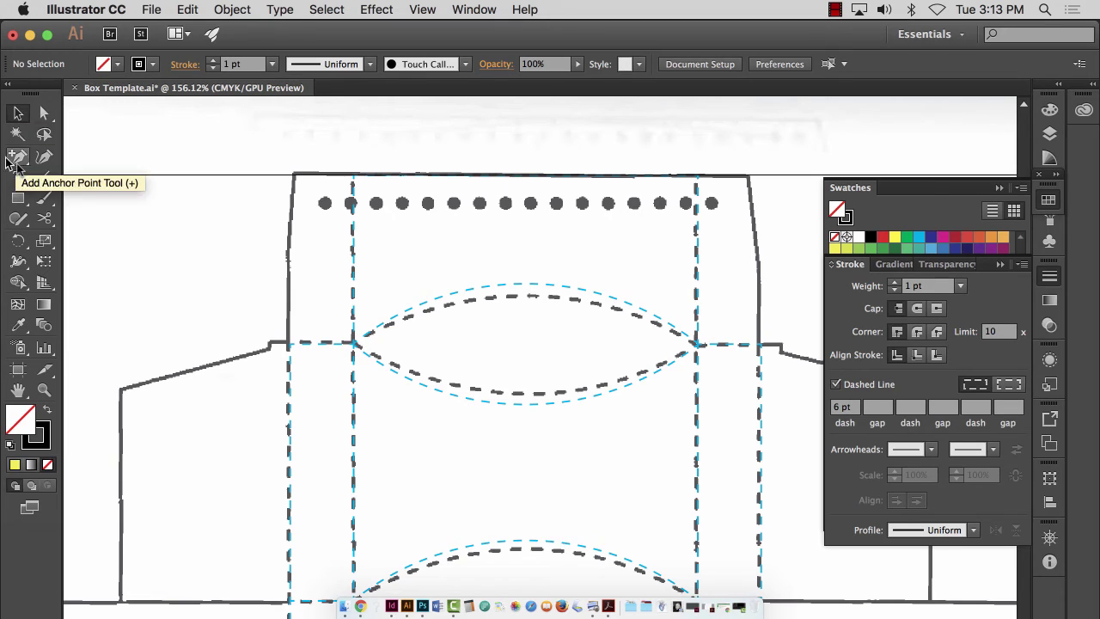
left_click(44, 177)
mouse_move(324, 203)
left_mouse_down()
mouse_move(730, 204)
mouse_move(712, 204)
left_mouse_up()
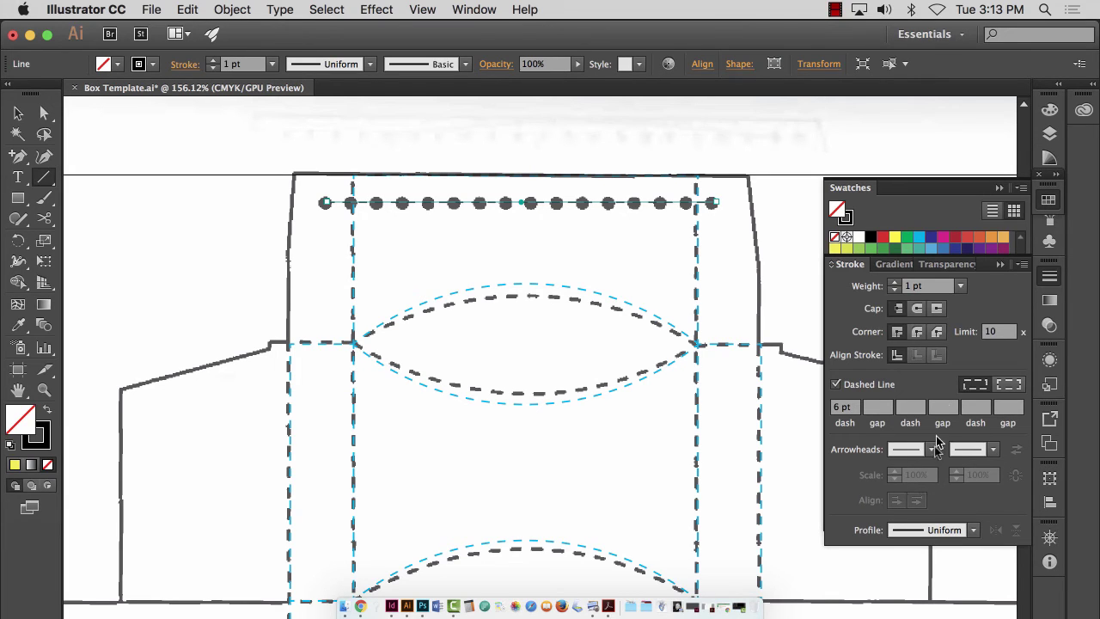
- Try a 7 pt weight on the dashed line over the dots, set it to 8 pt, and deselect the line
left_click(962, 286)
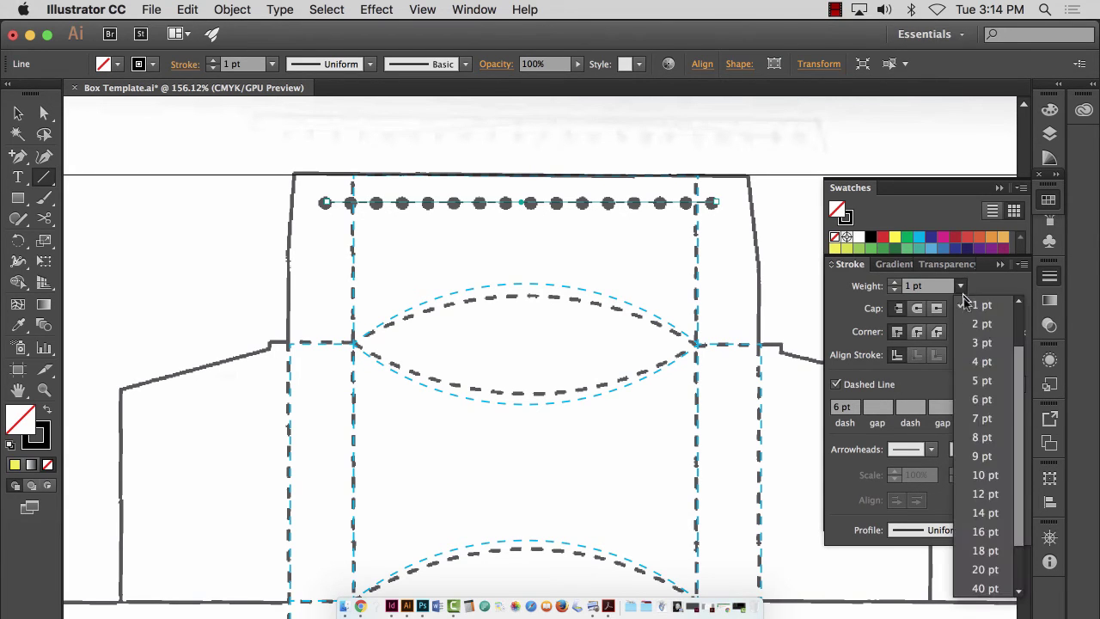
left_click(975, 421)
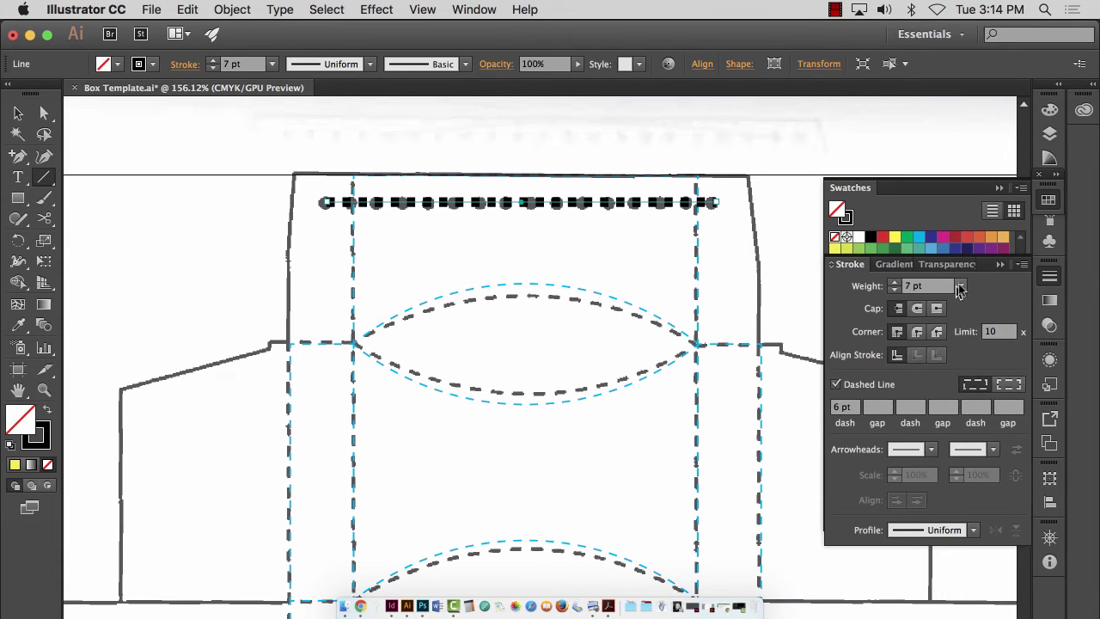
left_click(959, 287)
left_click(975, 389)
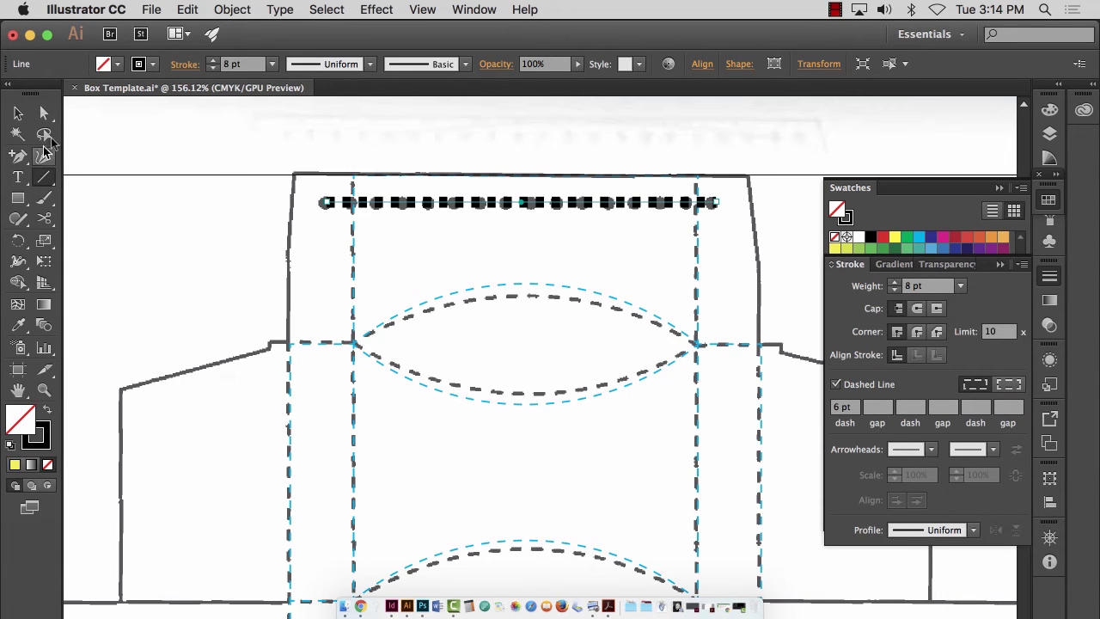
left_click(18, 113)
left_click(417, 163)
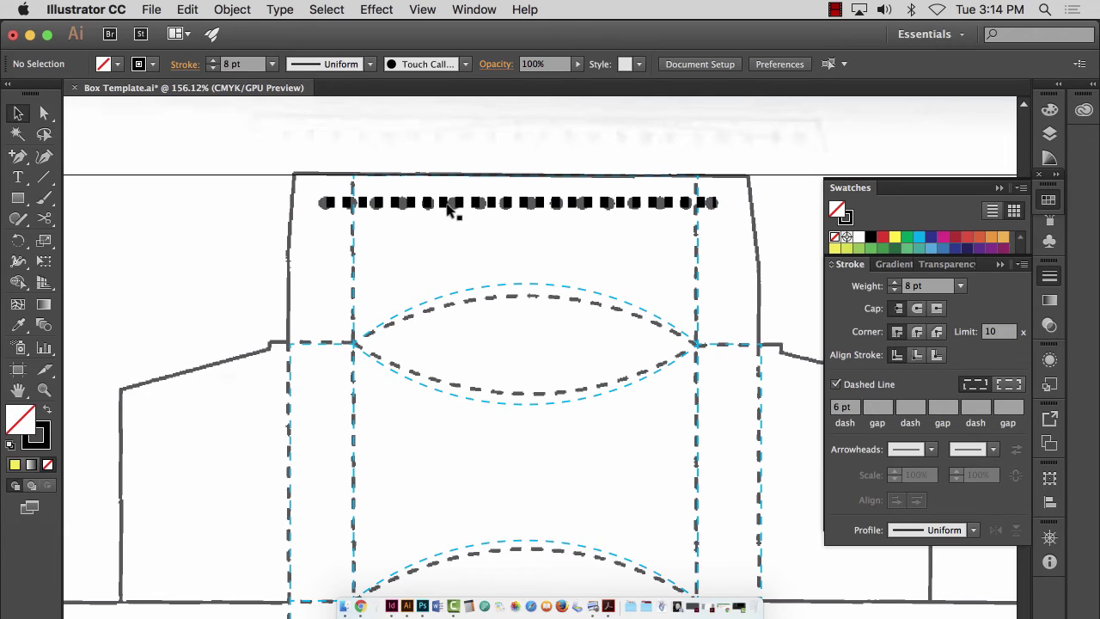
- Give the dashed line over the dots the same cyan stroke as the other score lines, with no fill
left_click(453, 204)
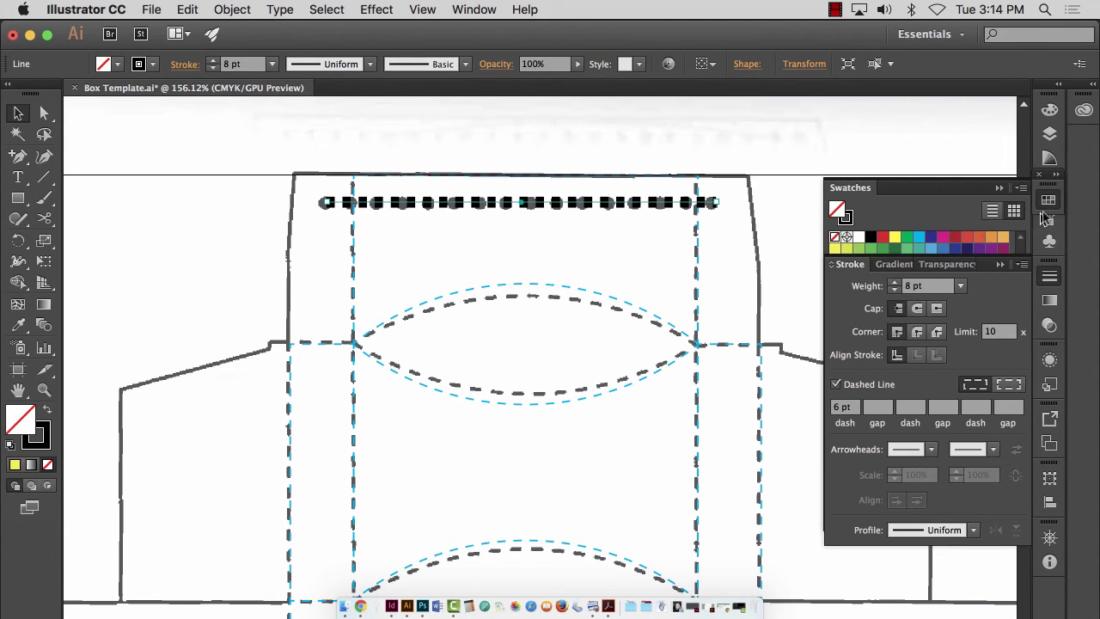
left_click(1050, 204)
left_click(1052, 207)
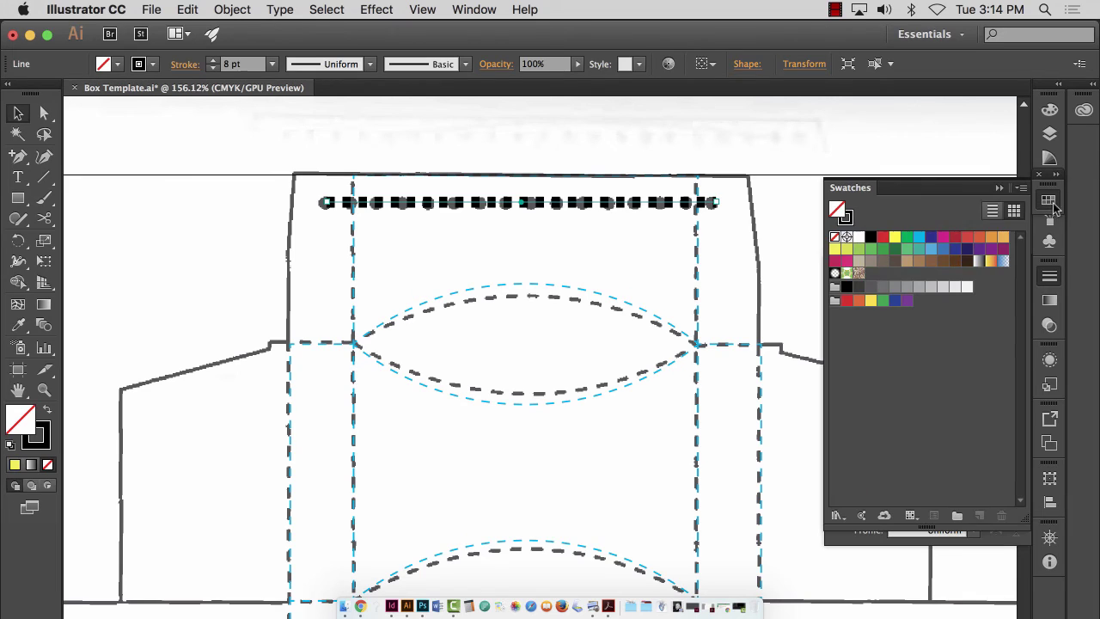
left_click(918, 236)
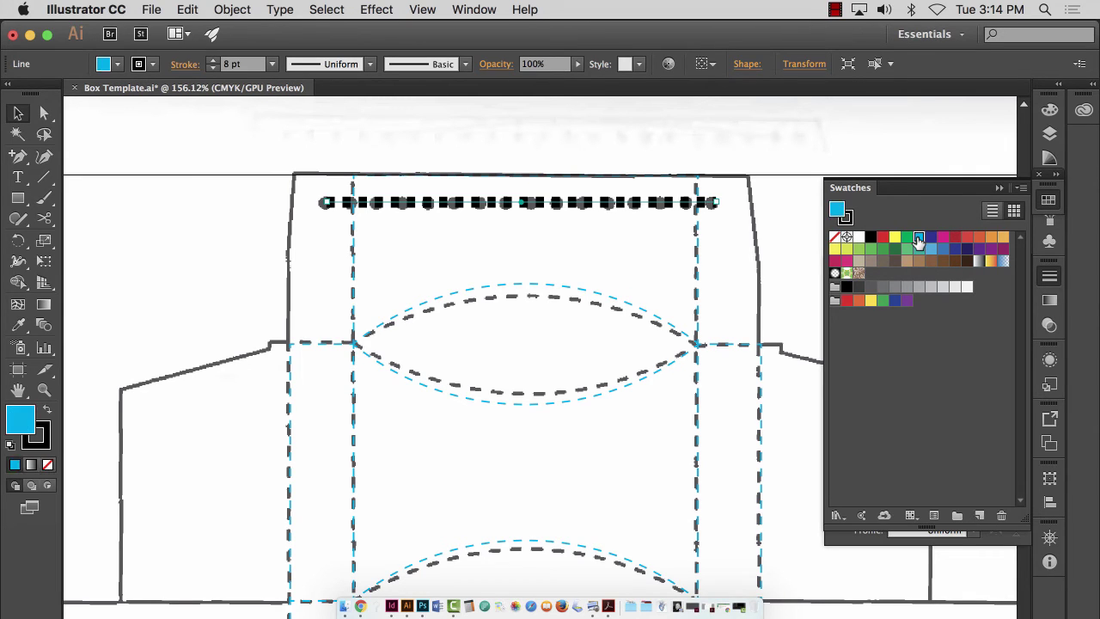
left_click(847, 217)
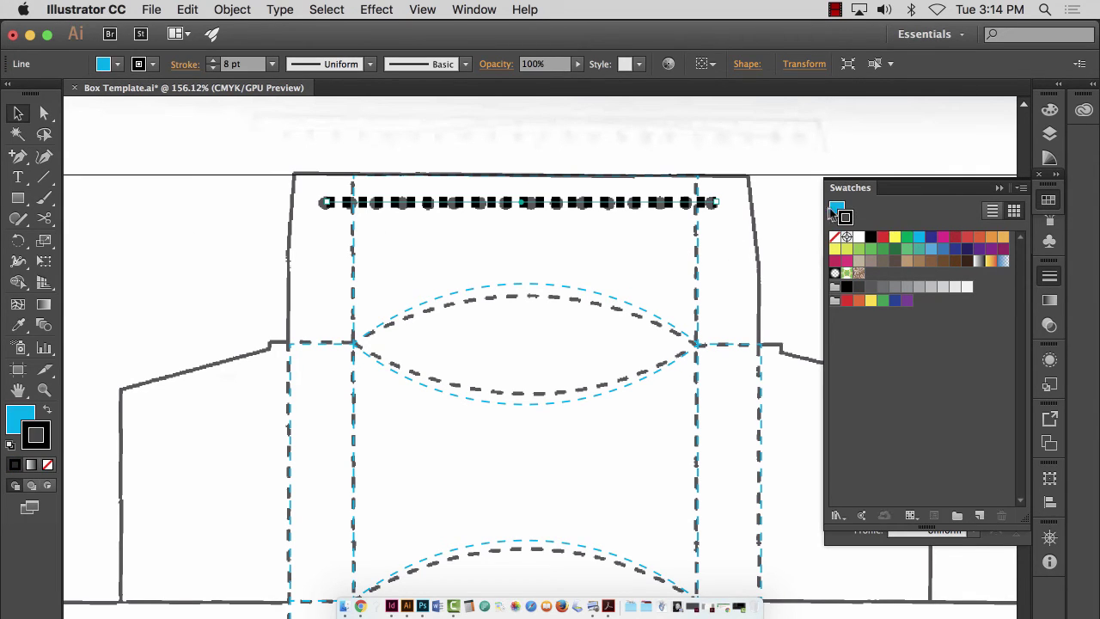
left_click(919, 236)
left_click(838, 211)
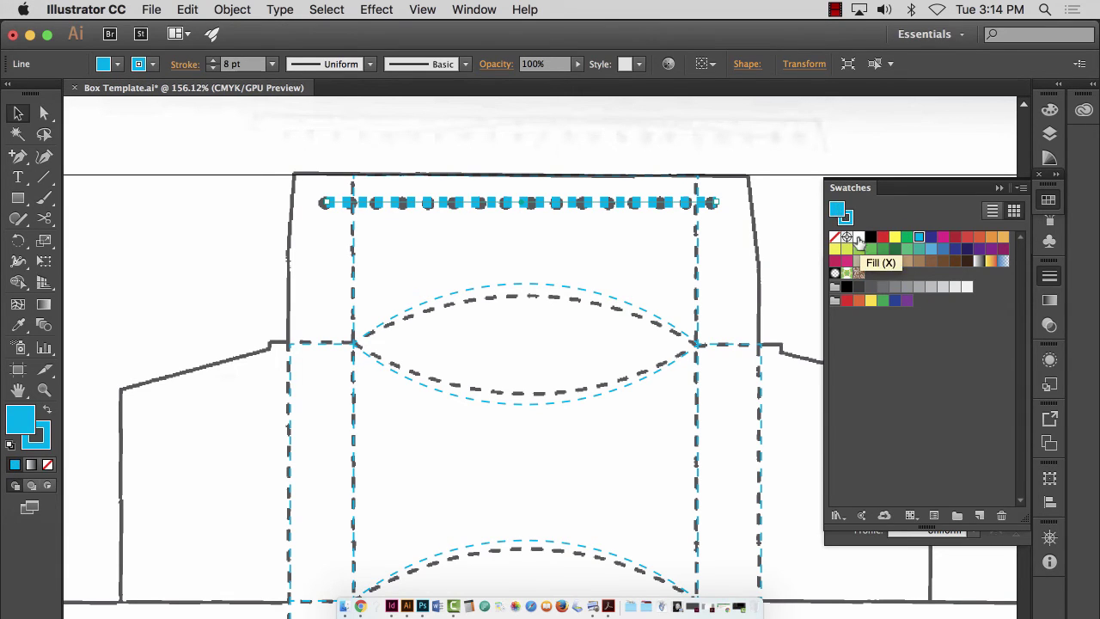
left_click(858, 237)
left_click(834, 237)
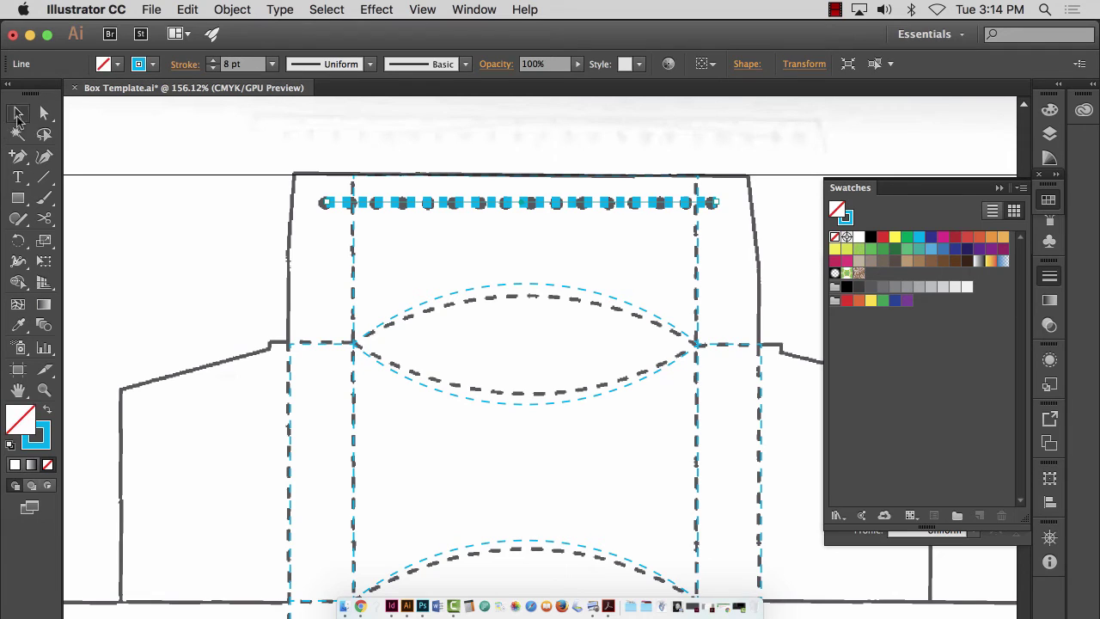
left_click(585, 234)
- Hide Layer 1 with the scanned template so only the score lines show
key("super+1")
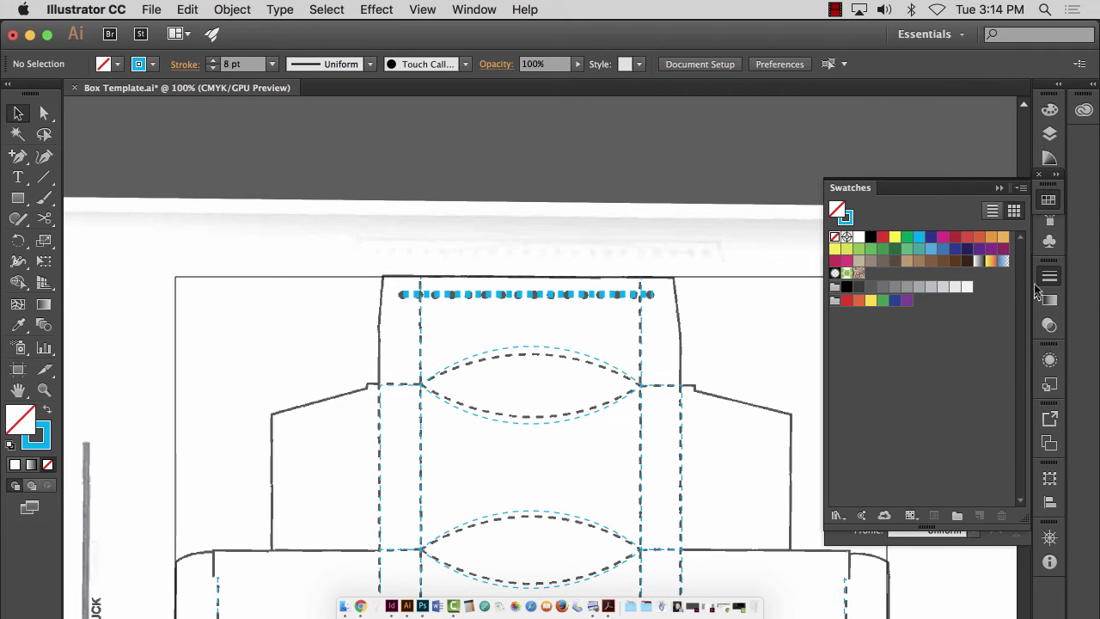
left_click(1050, 133)
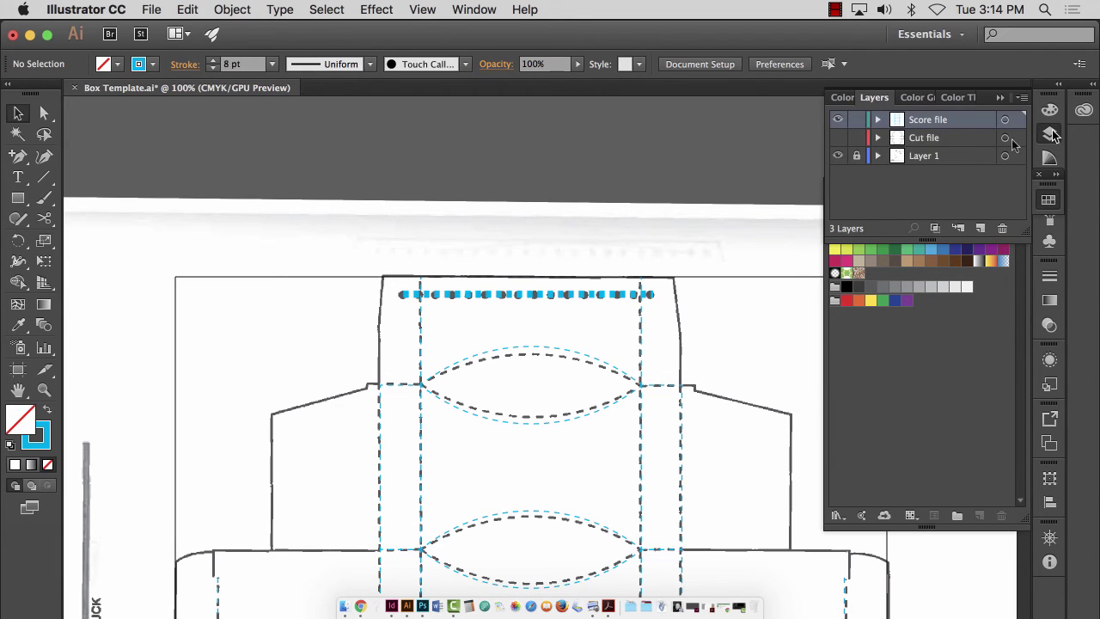
left_click(837, 156)
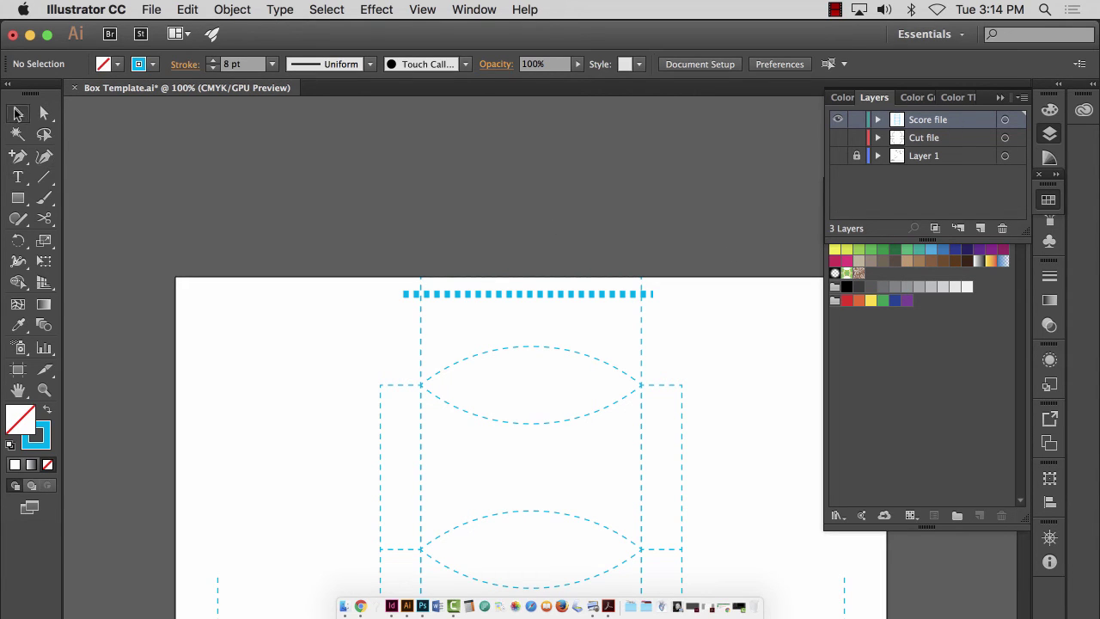
- Set the dash of the thick cyan line near the top edge to 12 pt and save the document
left_click(469, 294)
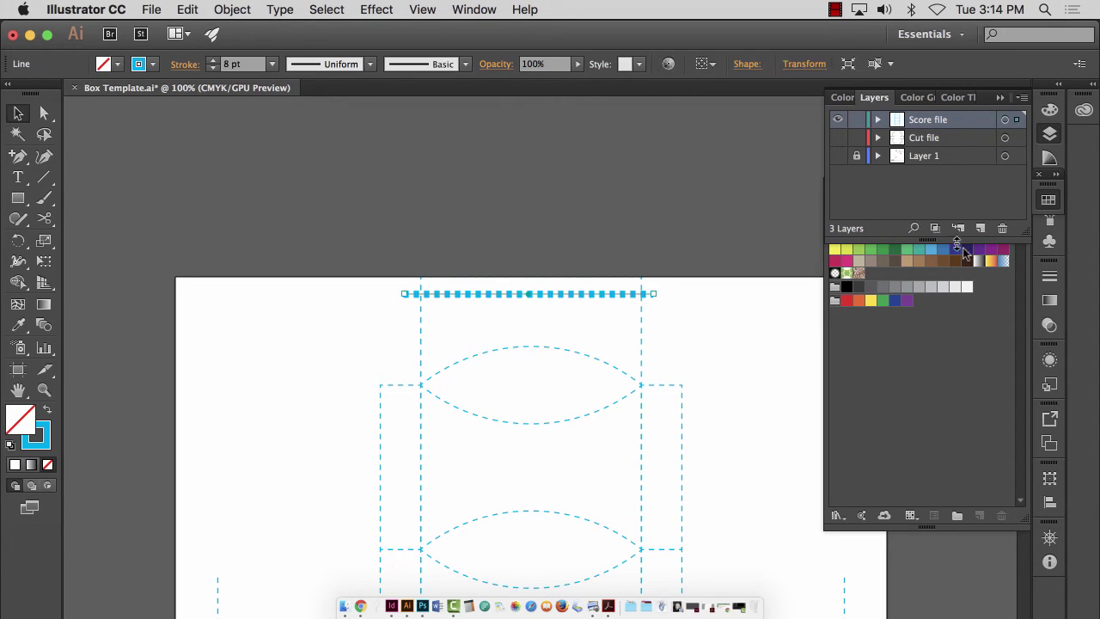
left_click(1050, 276)
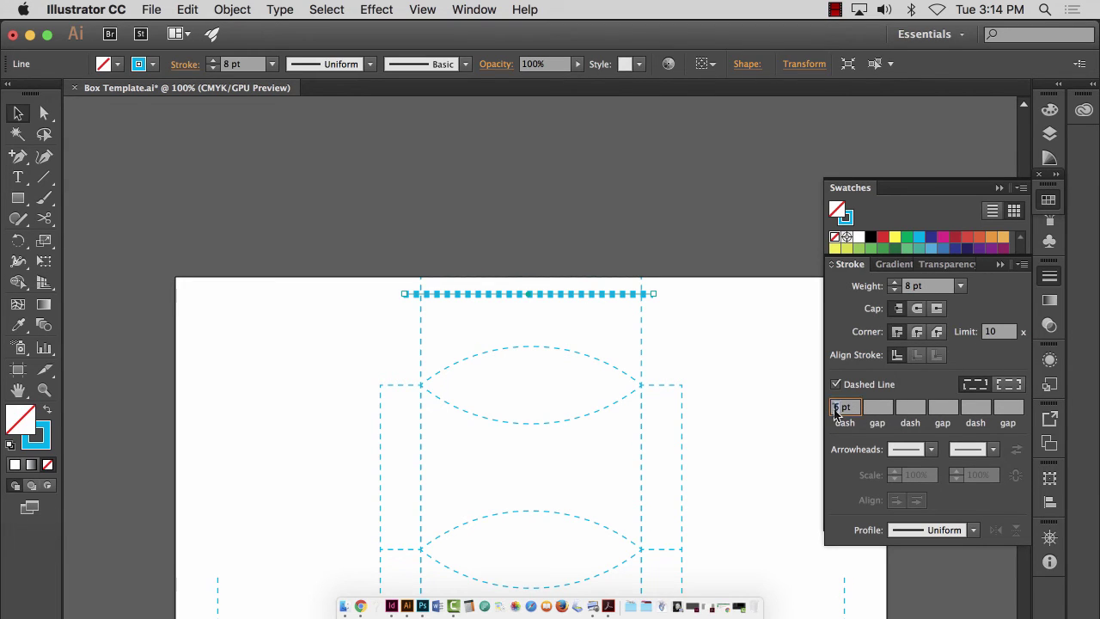
key("Tab")
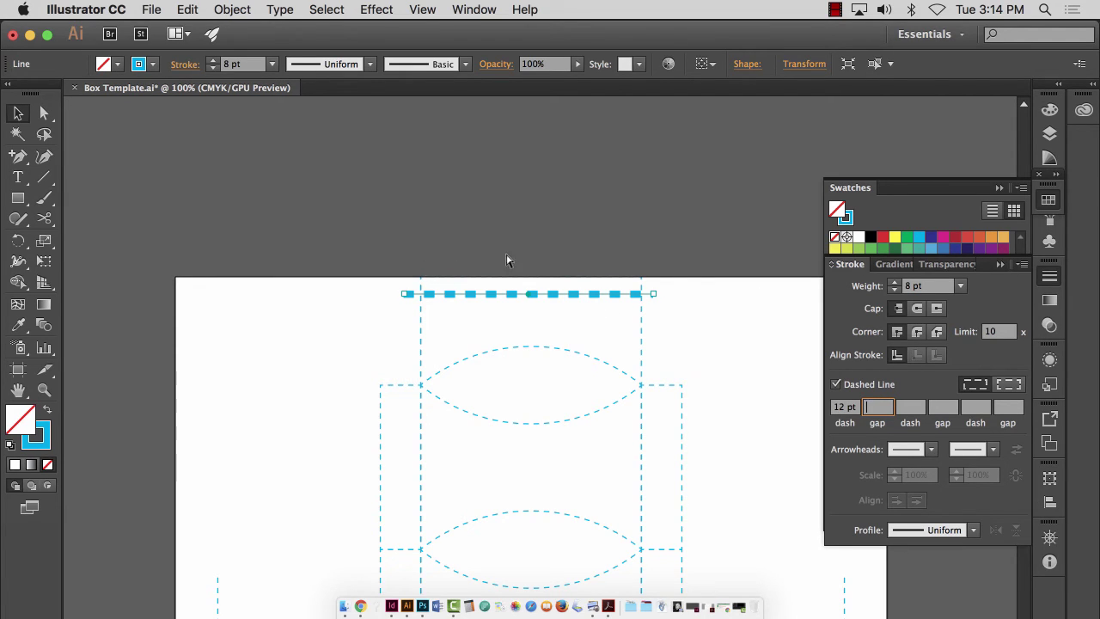
key("super+s")
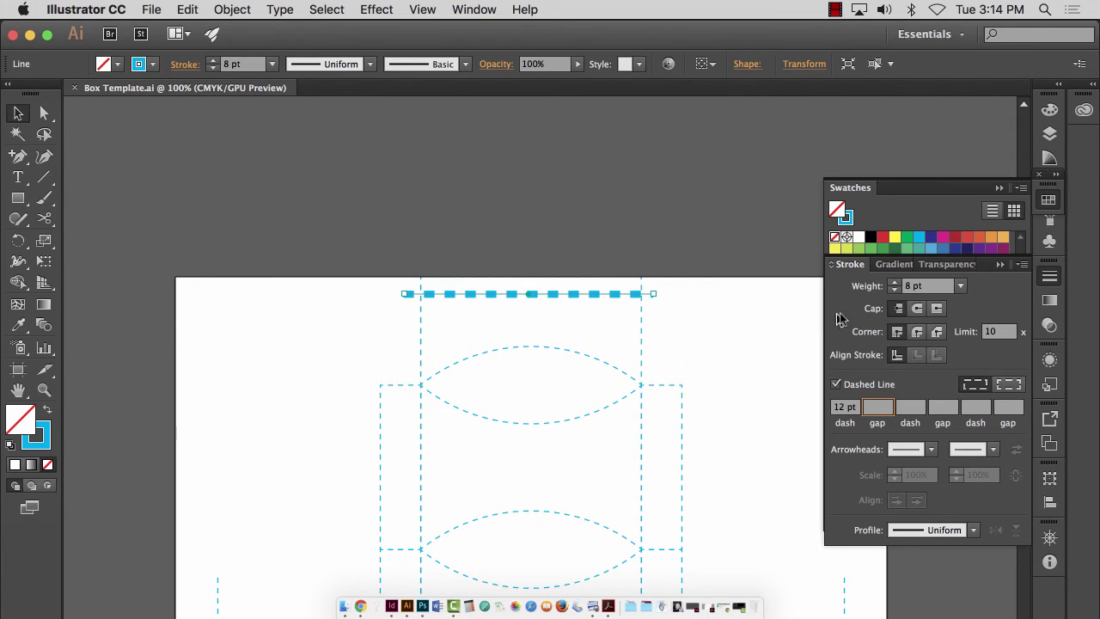
- Compare both dash alignment options on the thick line, keep the dashes aligned to the path ends, and deselect the line
left_click(1019, 384)
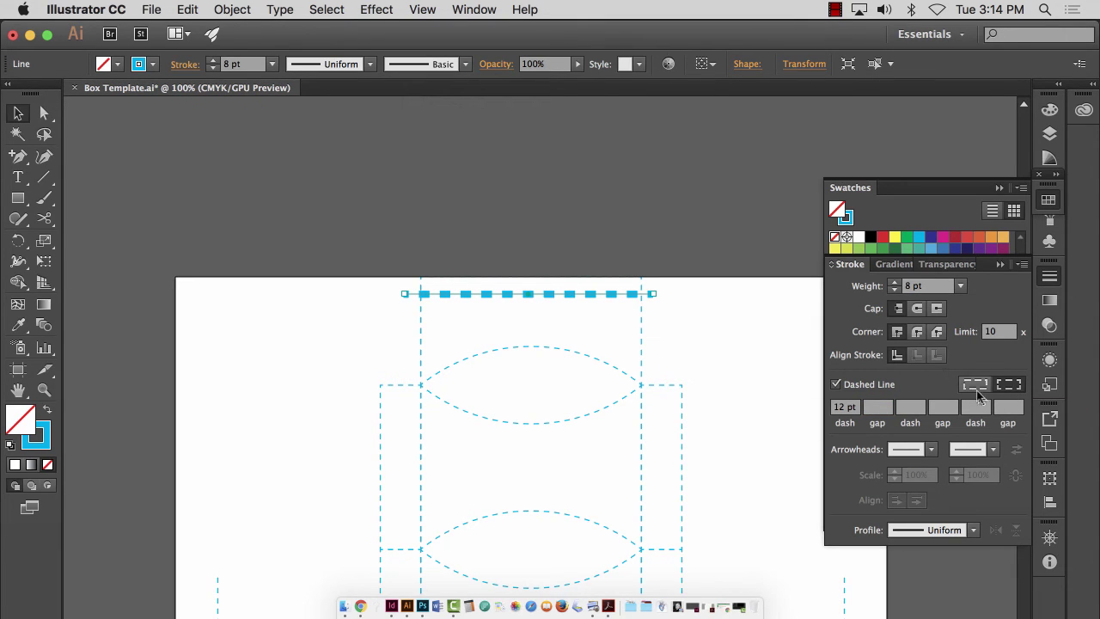
left_click(976, 389)
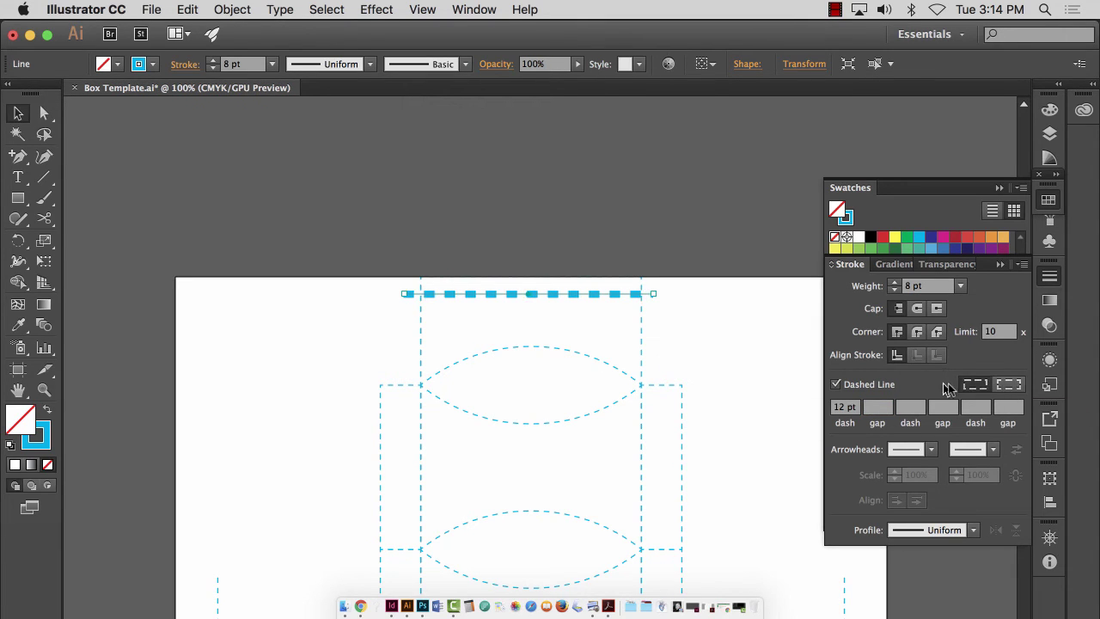
left_click(1013, 389)
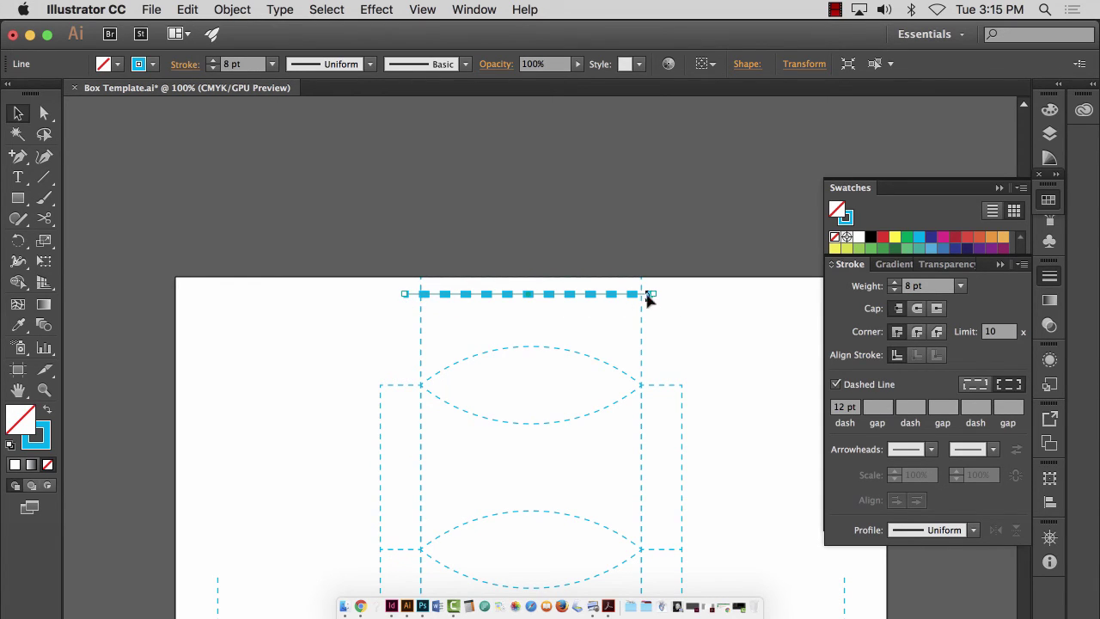
left_click(975, 387)
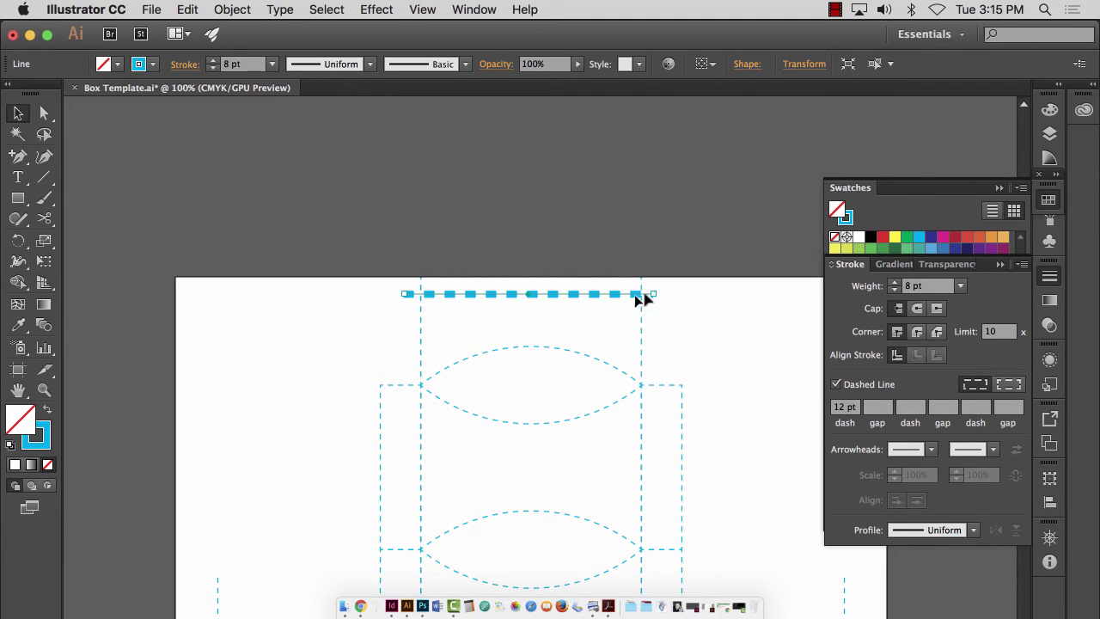
left_click(1009, 385)
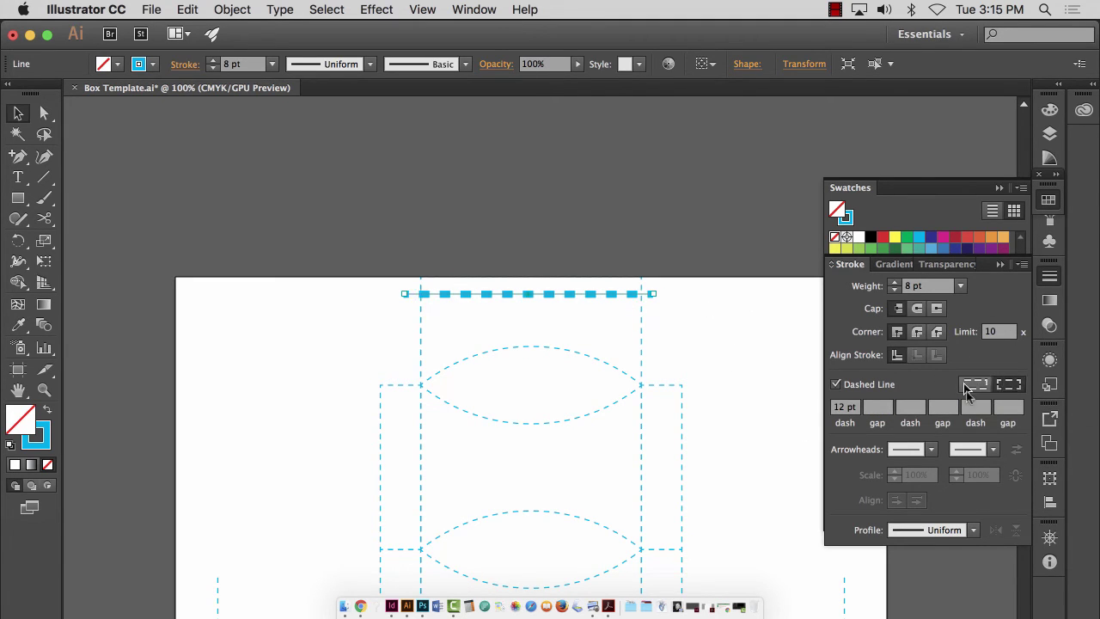
key("super+minus")
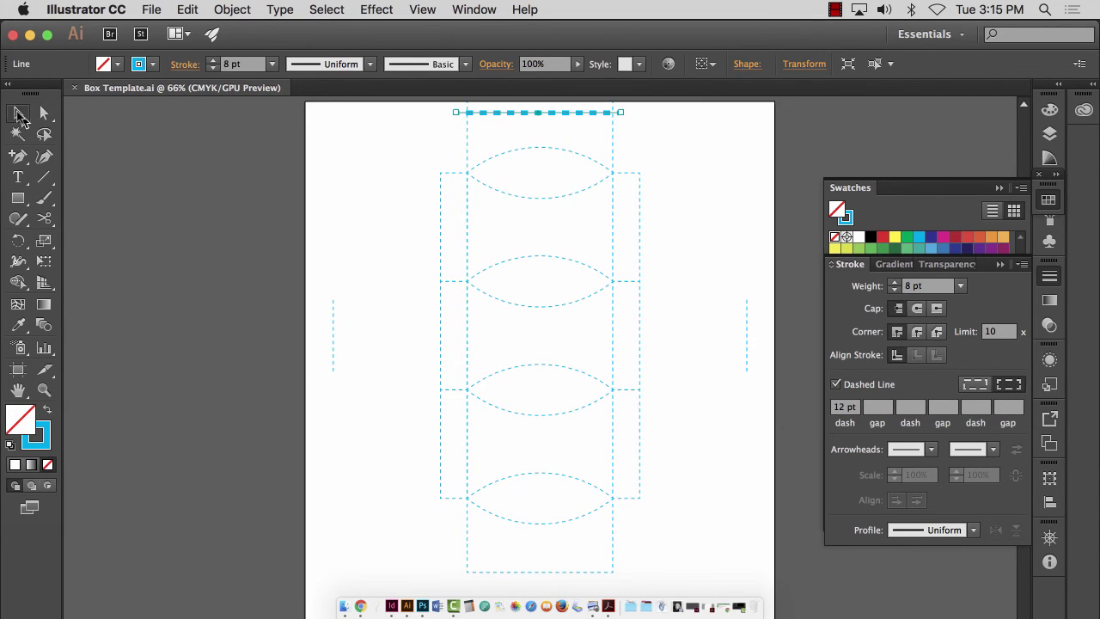
left_click(353, 166)
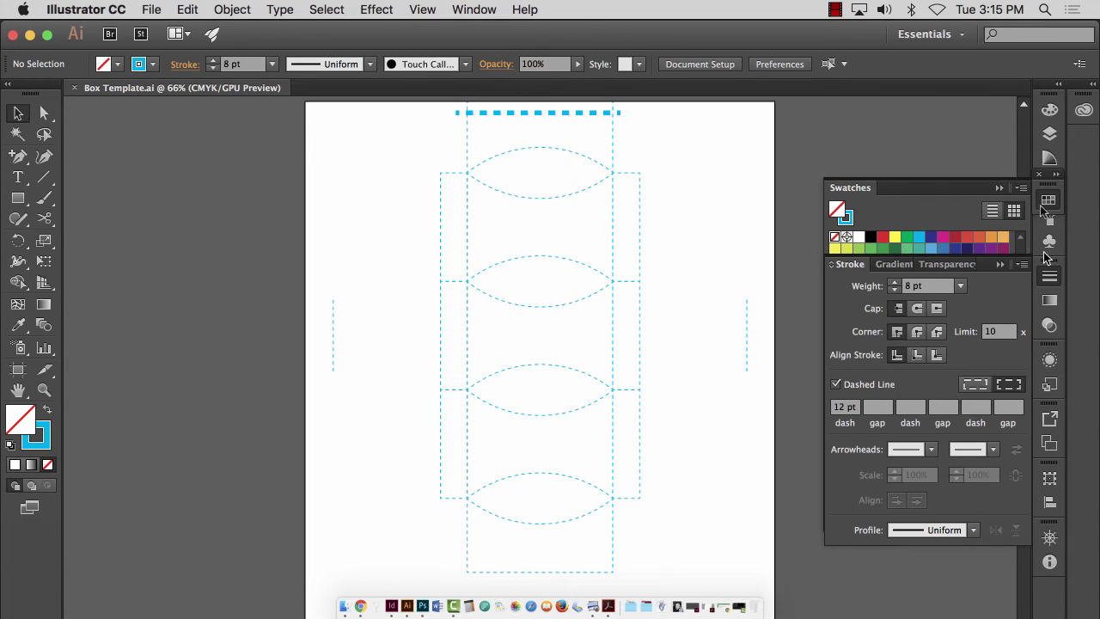
- View the Cut file layer on its own, then the scanned template on Layer 1 on its own
left_click(1049, 133)
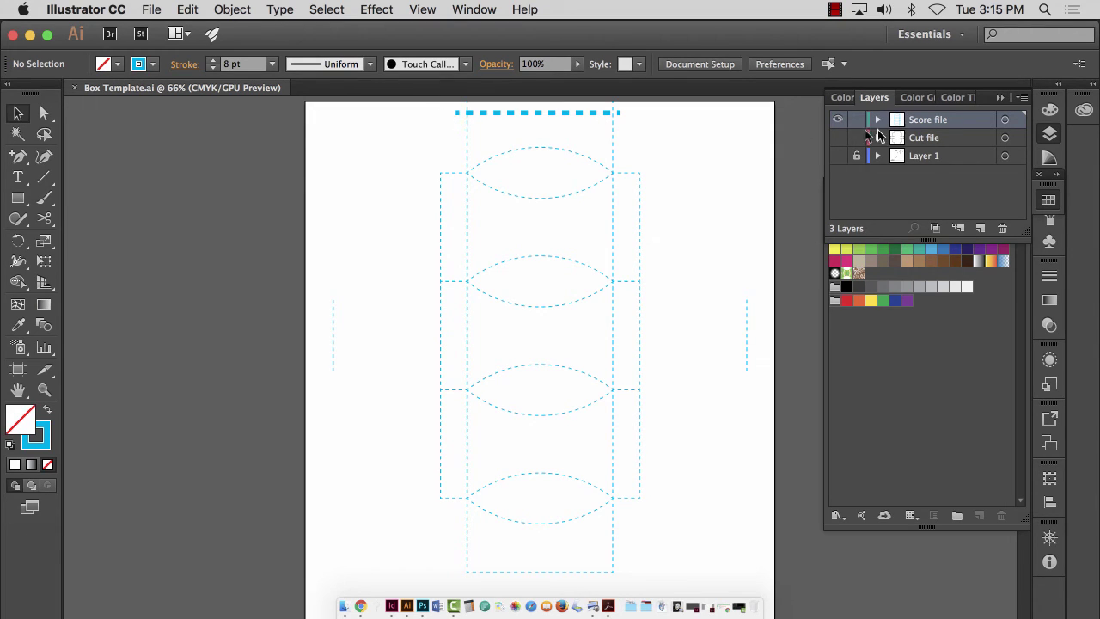
left_click(838, 136)
left_click(840, 125)
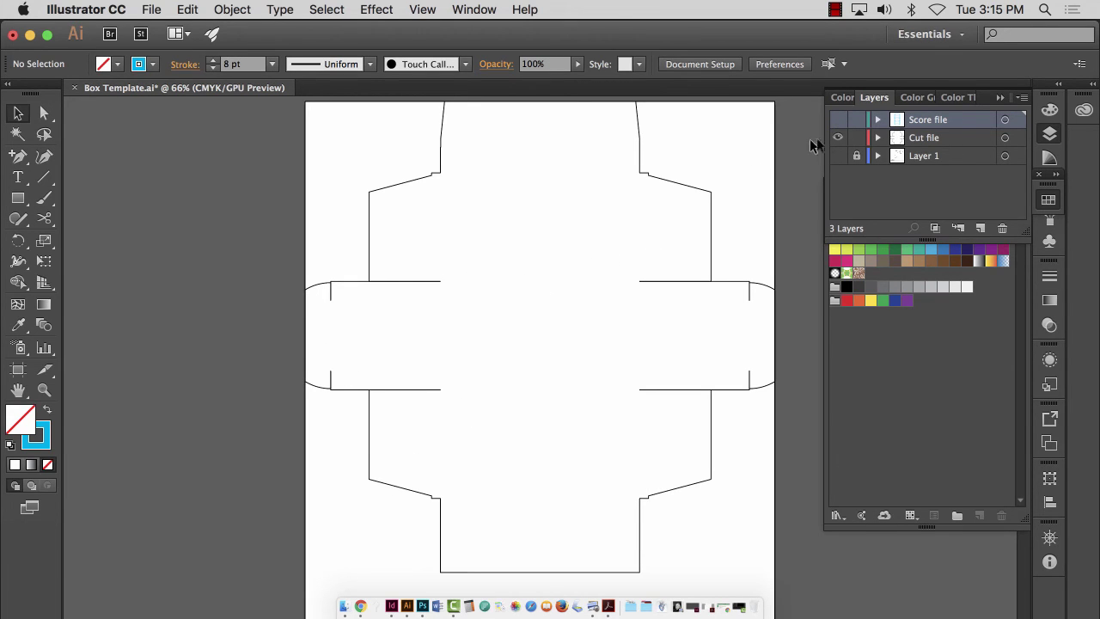
left_click(840, 138)
left_click(839, 156)
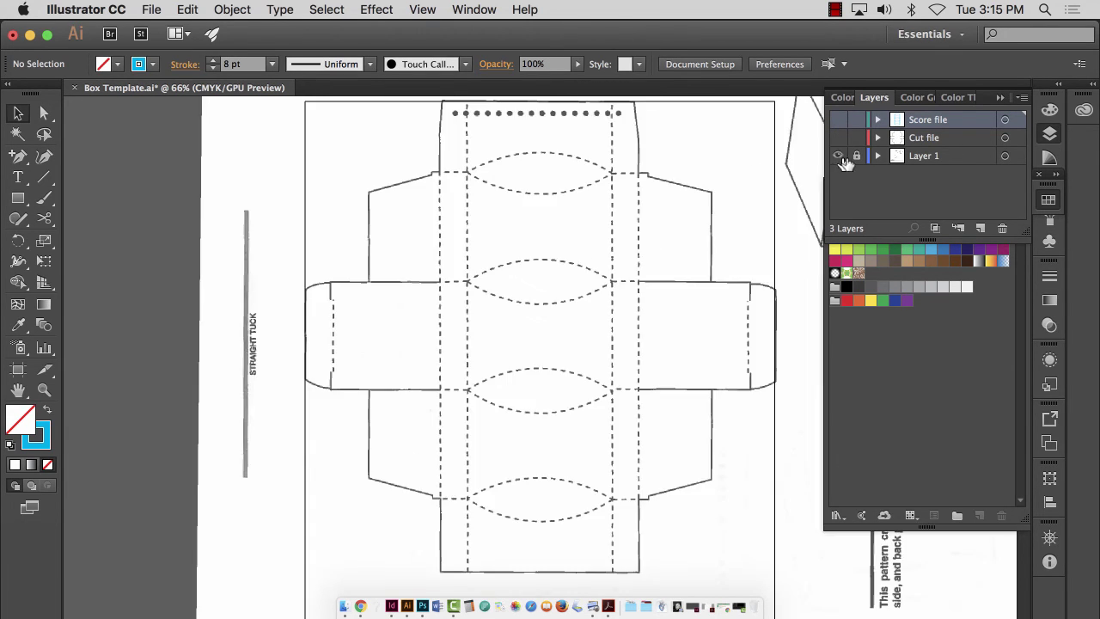
- Hide Layer 1, show the Cut file and Score file layers together, and save the document
left_click(836, 157)
left_click(838, 138)
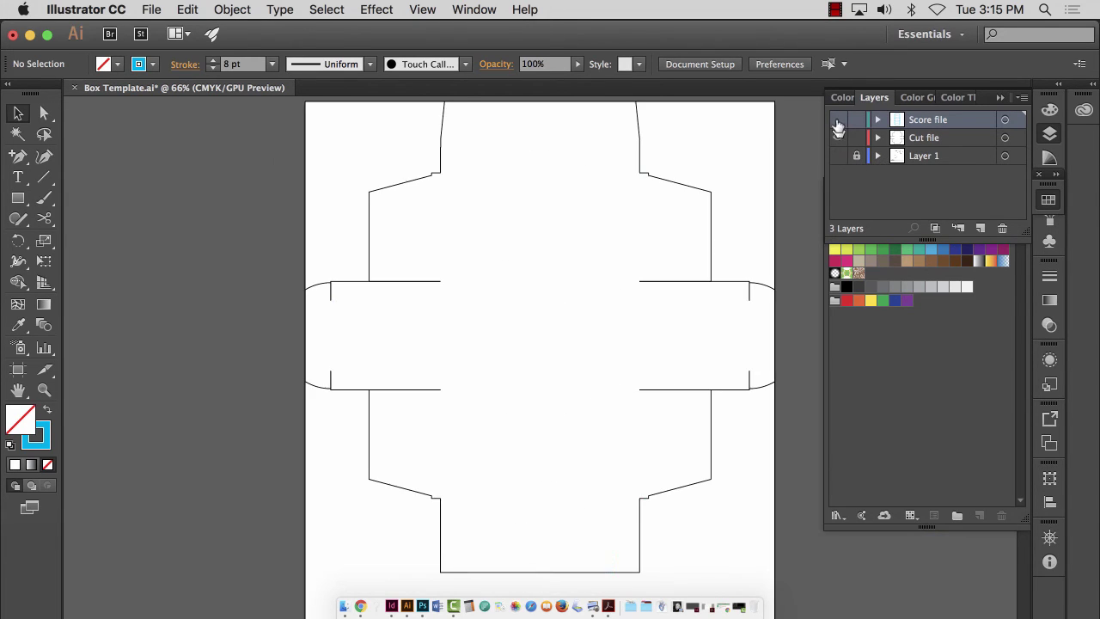
left_click(838, 119)
key("super+s")
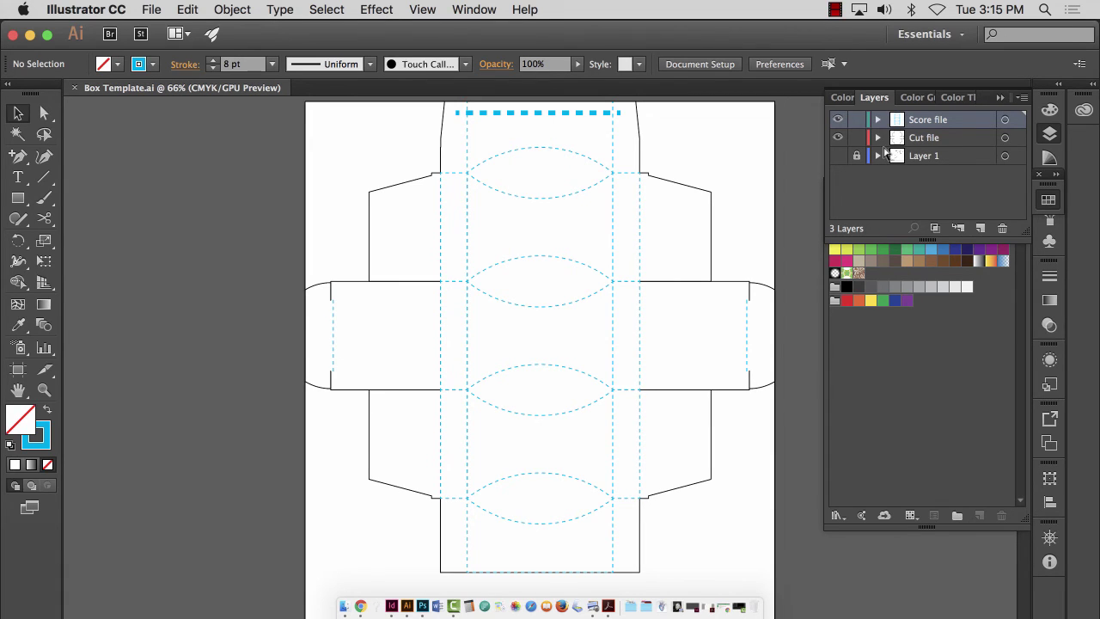
key("super+minus")
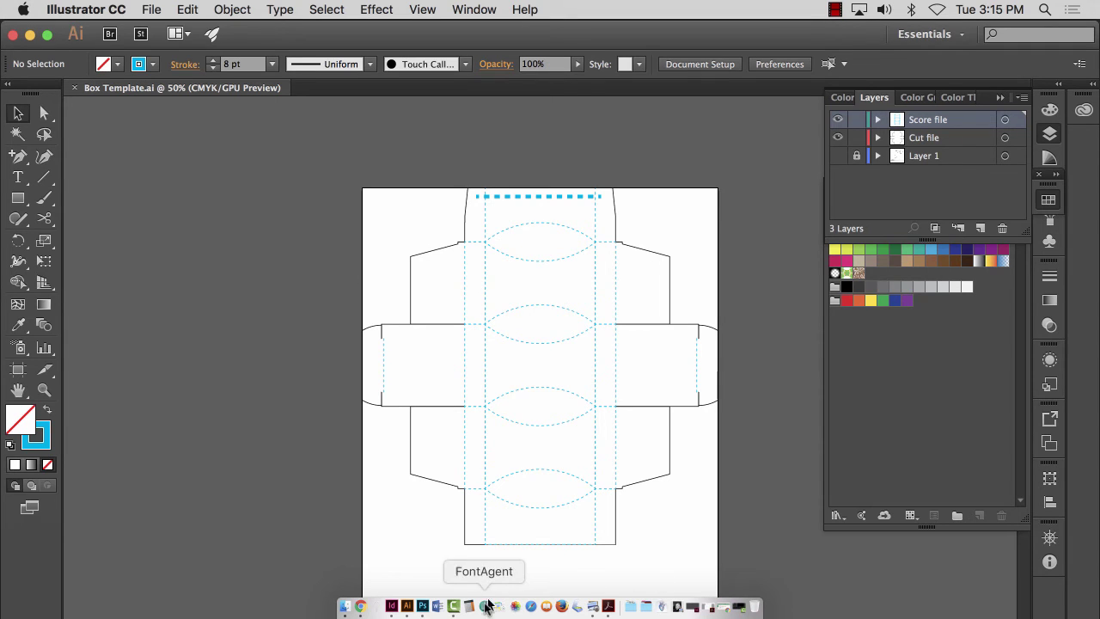
left_click(392, 606)
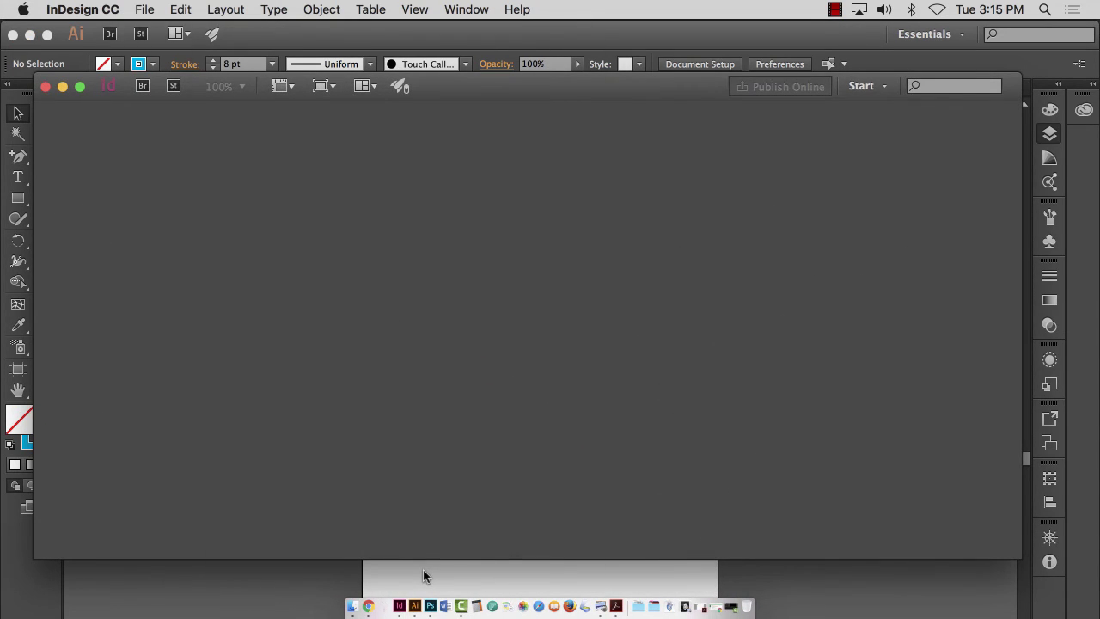
key("super+n")
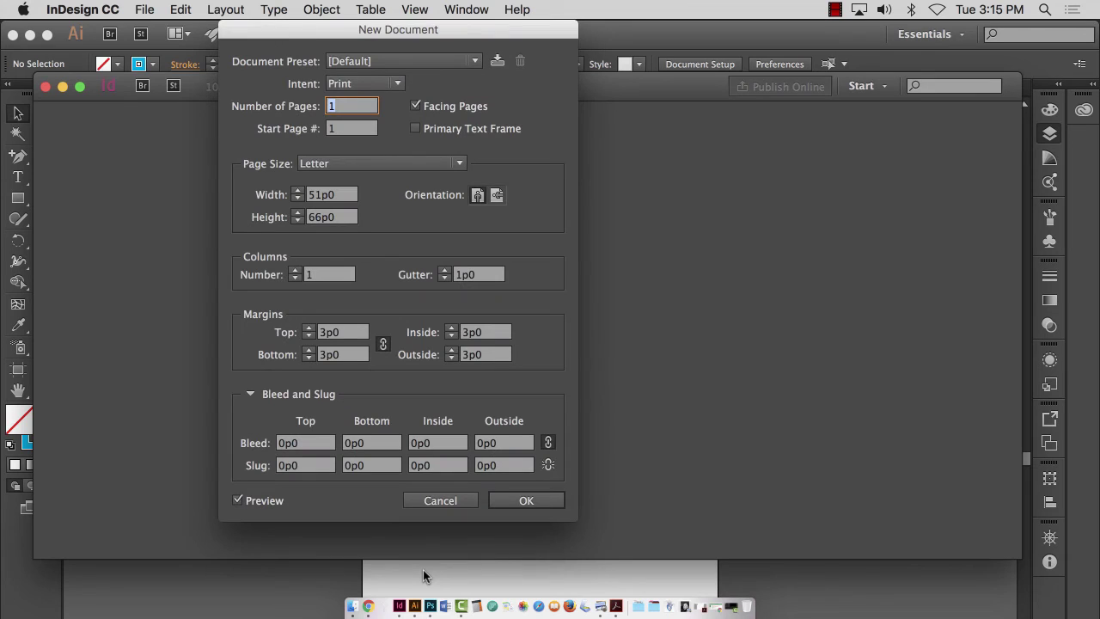
left_click(446, 504)
left_click(63, 87)
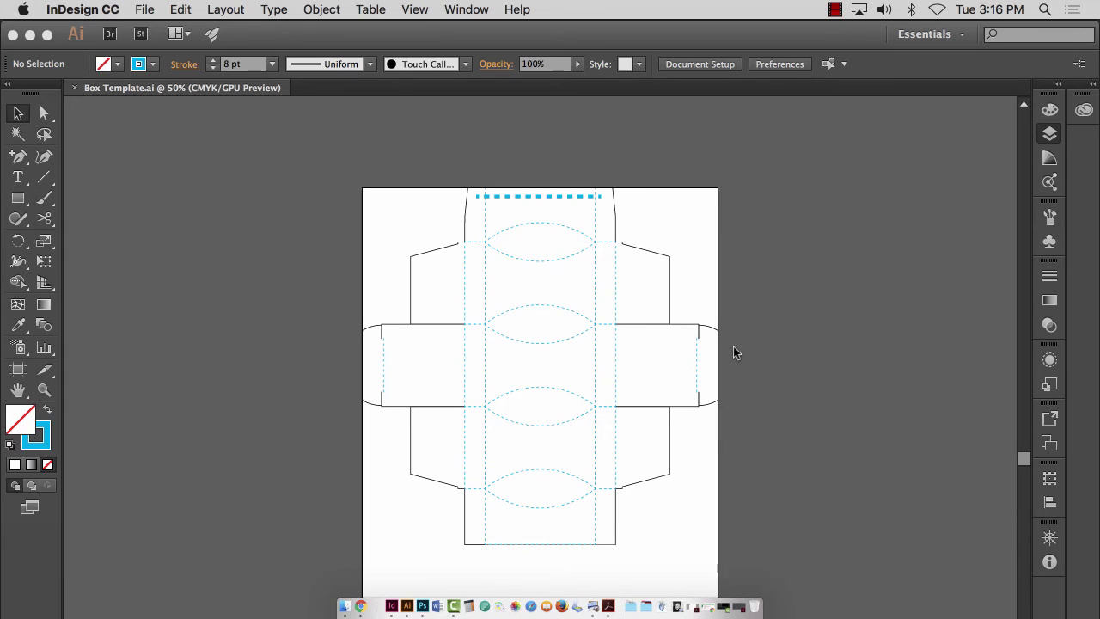
left_click(784, 303)
key("super+minus")
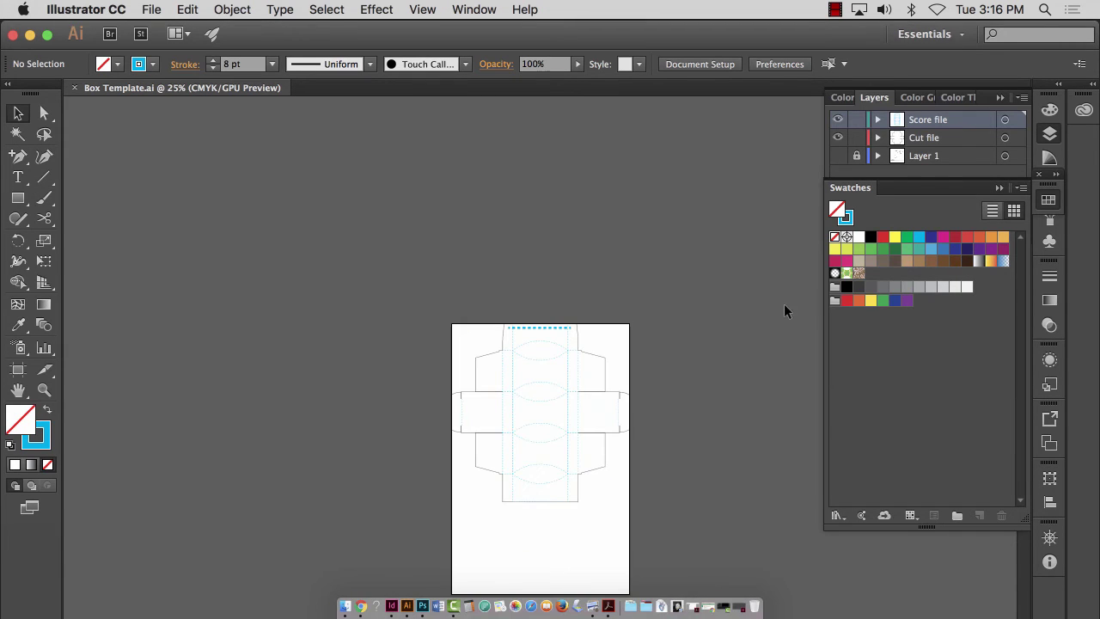
scroll(342, 408, "down", 5)
left_click(44, 389)
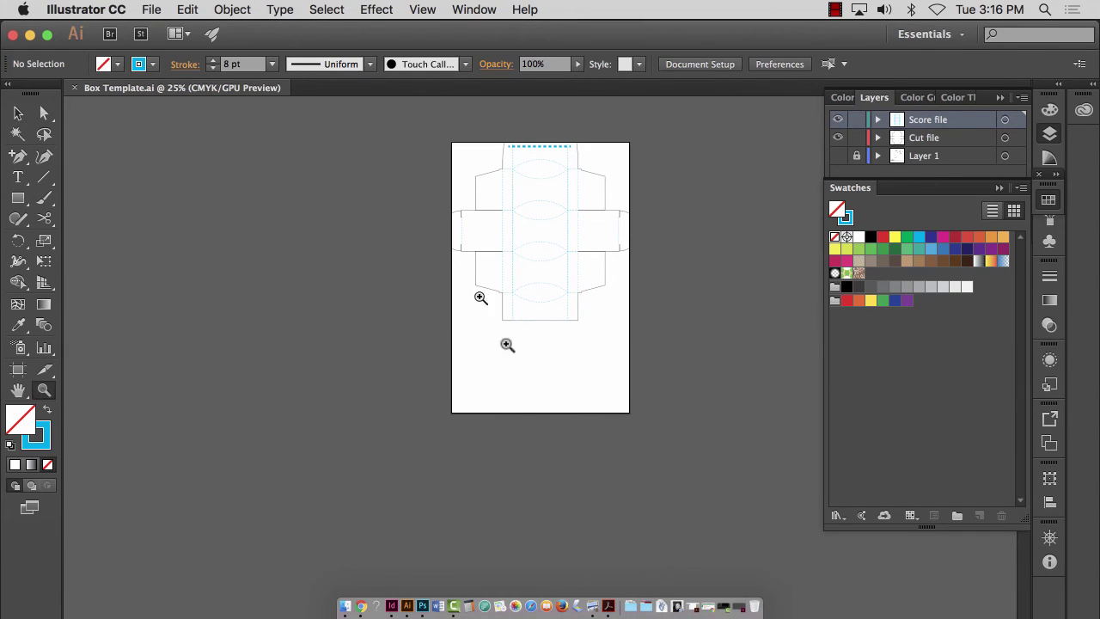
- Shorten the artboard to about 11.53 in high so it ends at the template's lower edge, and save the document
double_click(16, 375)
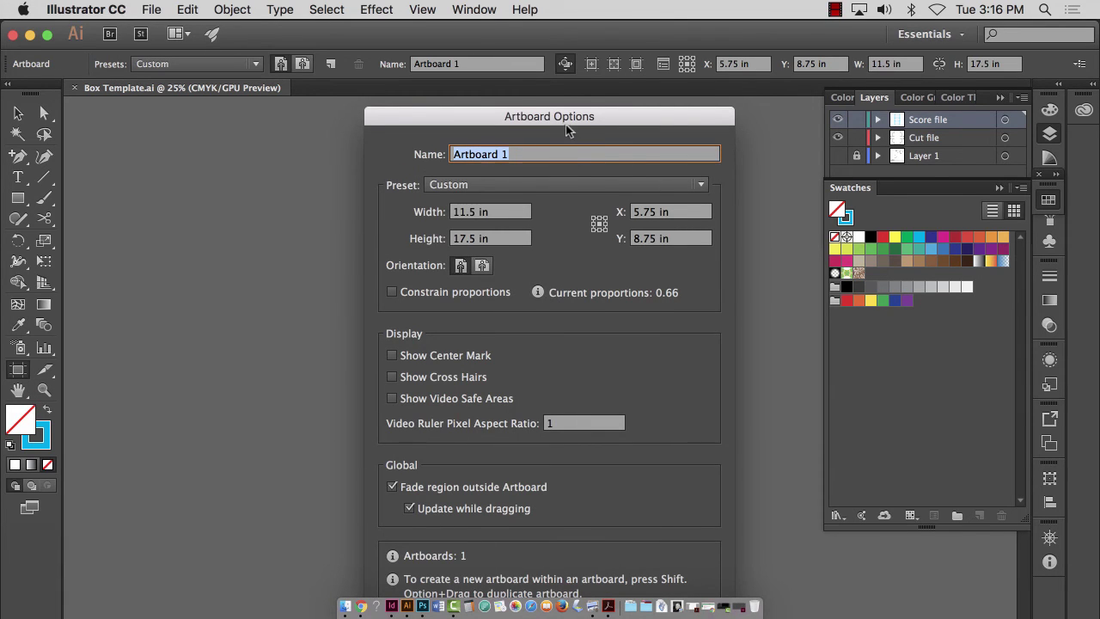
left_click_drag(567, 120, 449, 54)
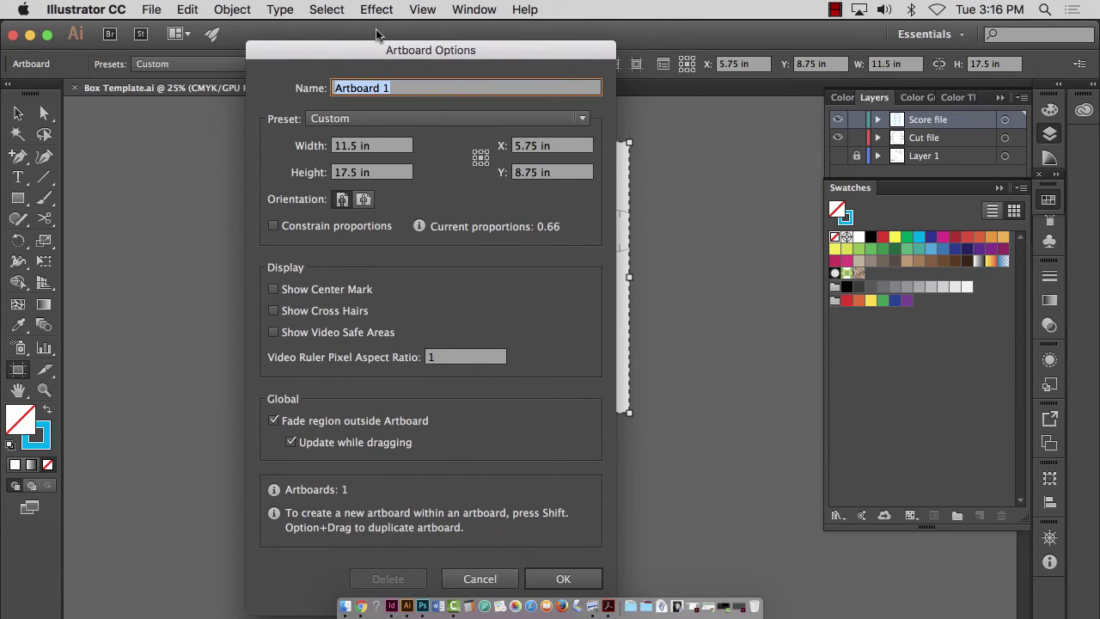
left_click(479, 579)
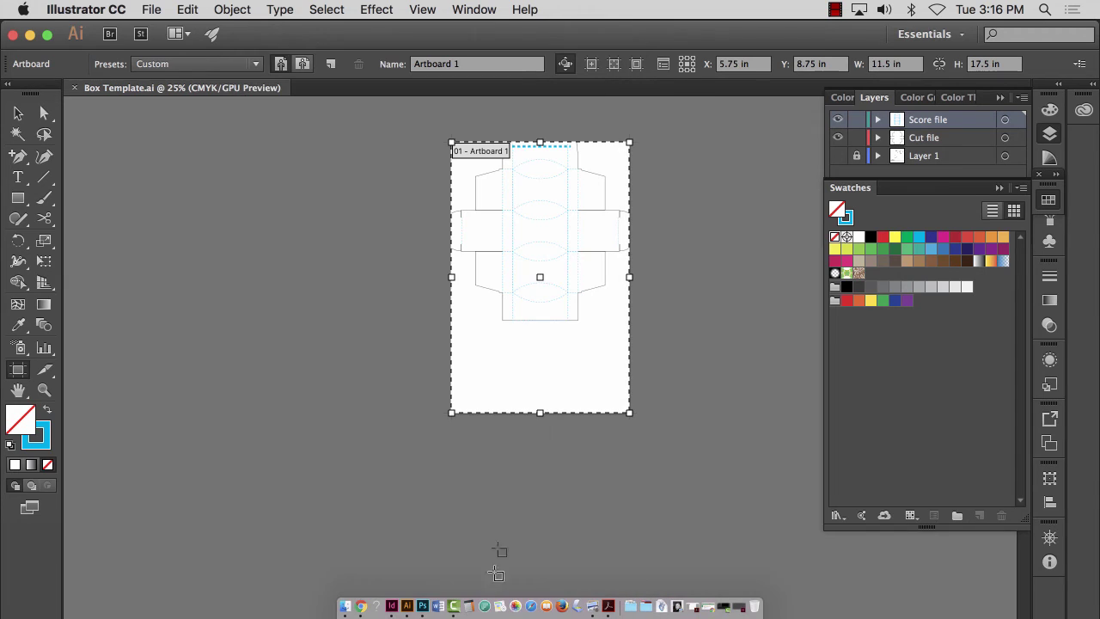
left_click_drag(538, 412, 570, 323)
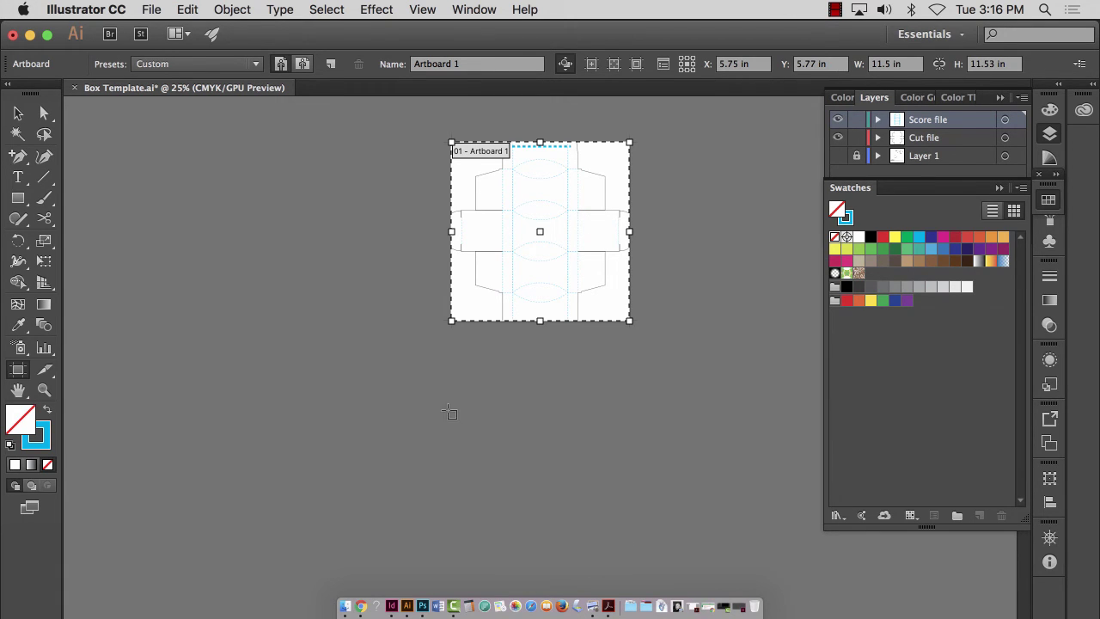
key("Return")
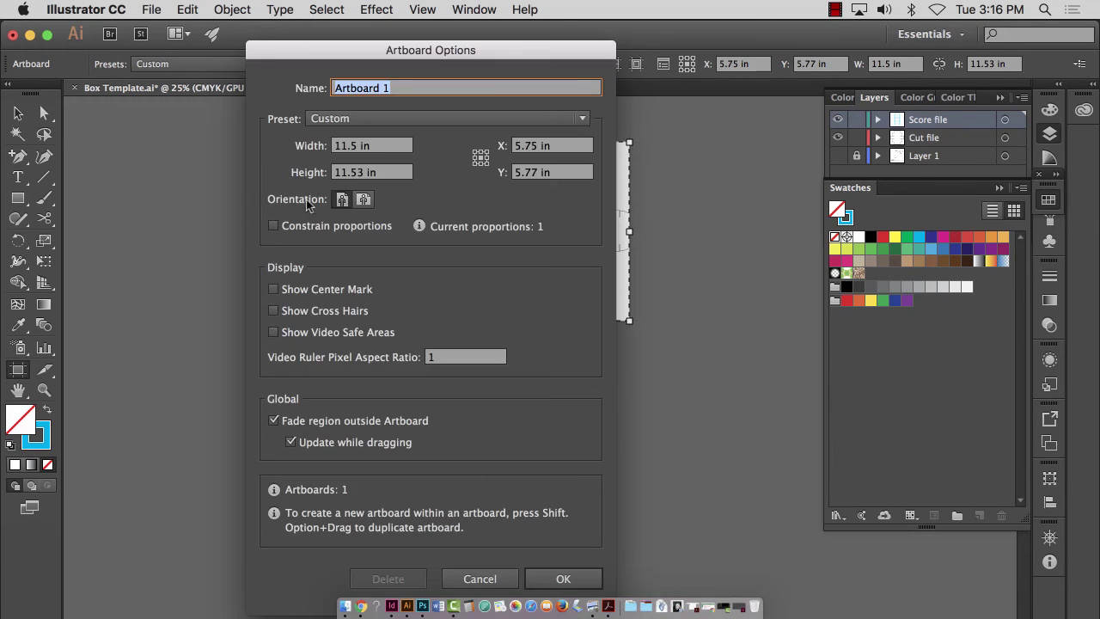
left_click(560, 584)
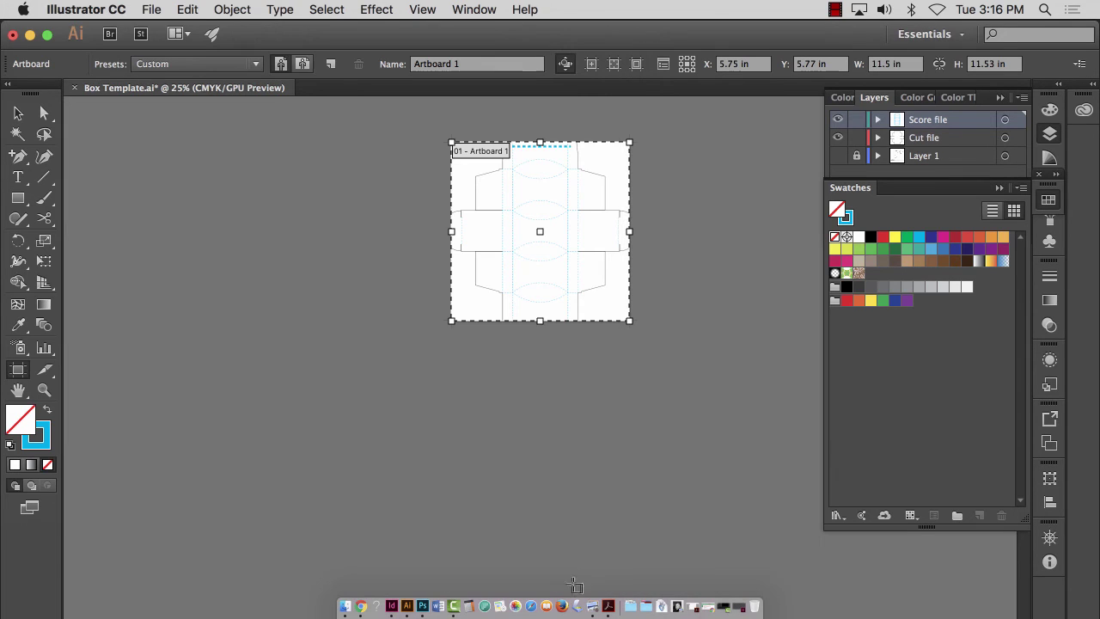
key("Escape")
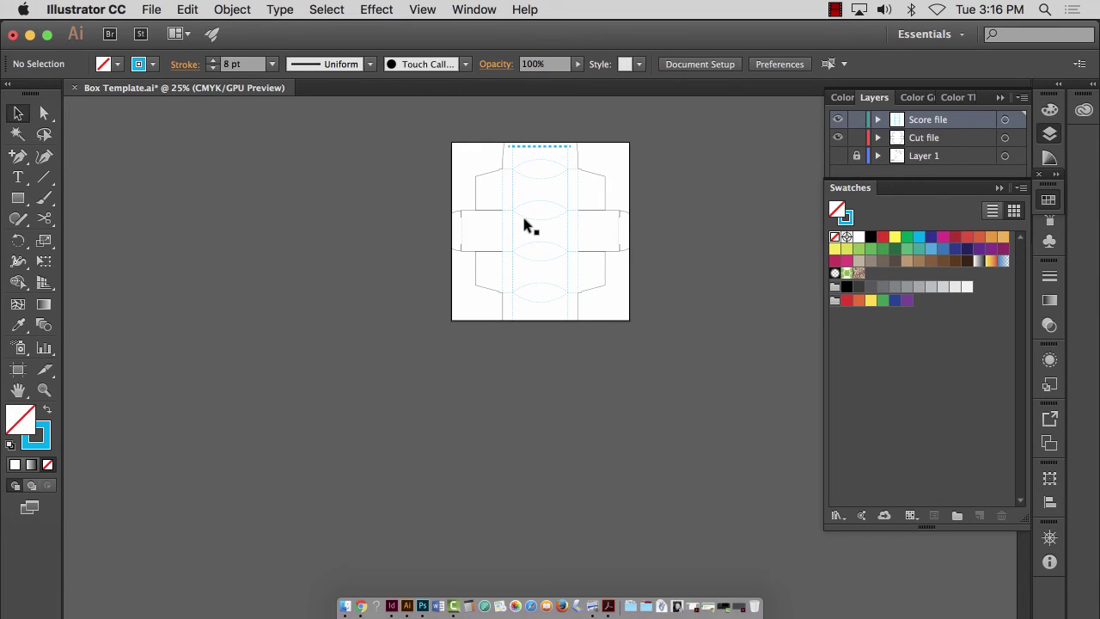
key("super+s")
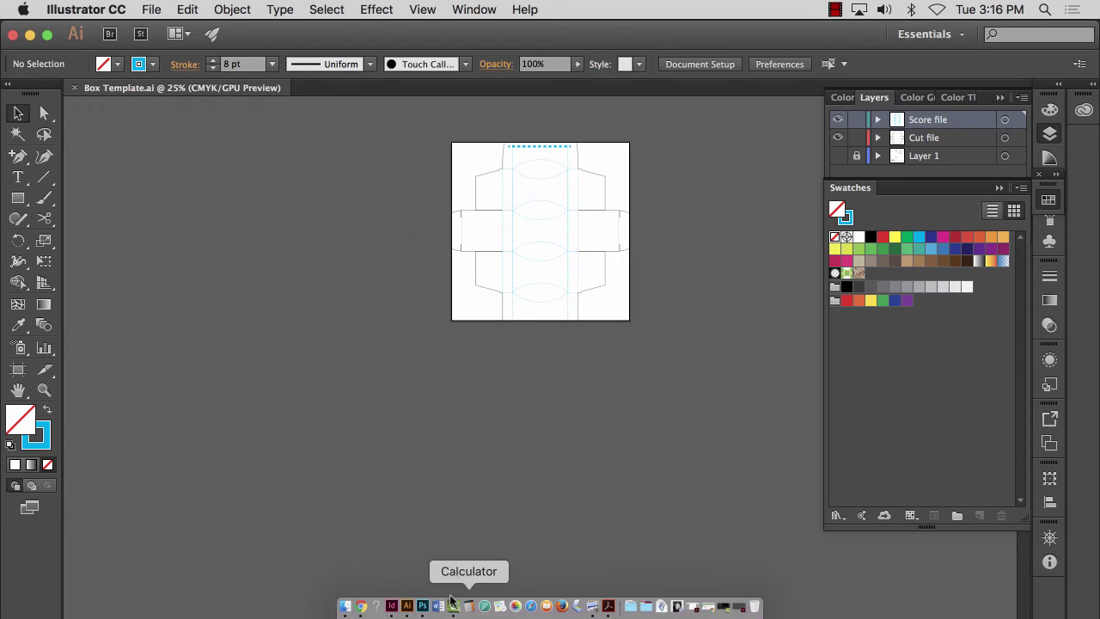
- Start InDesign and return to Illustrator to check the artboard's width and height
left_click(392, 606)
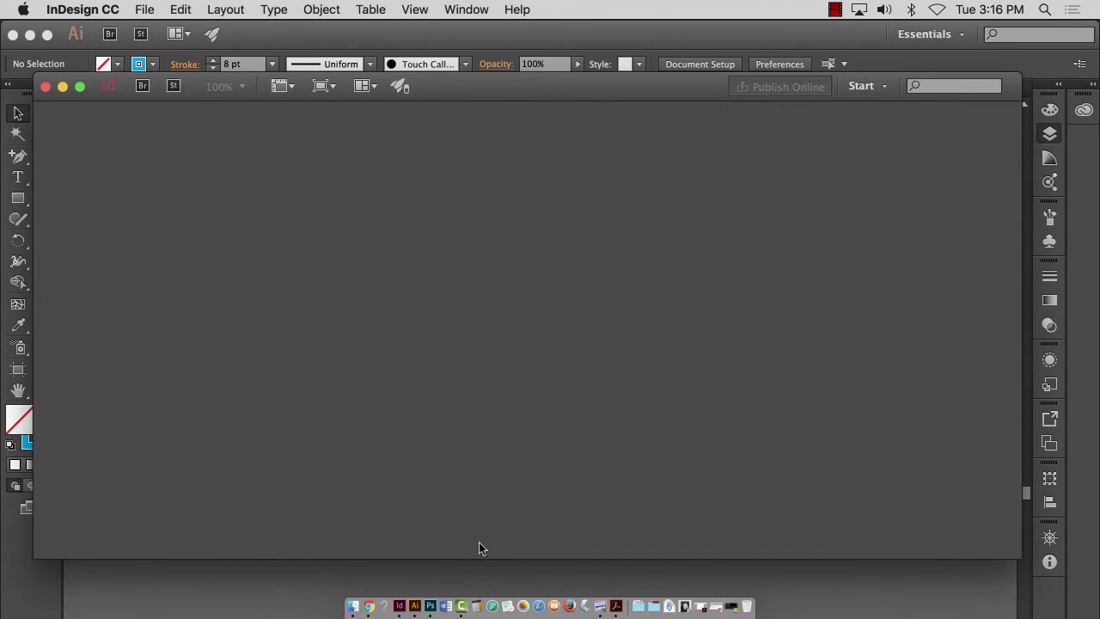
left_click(881, 593)
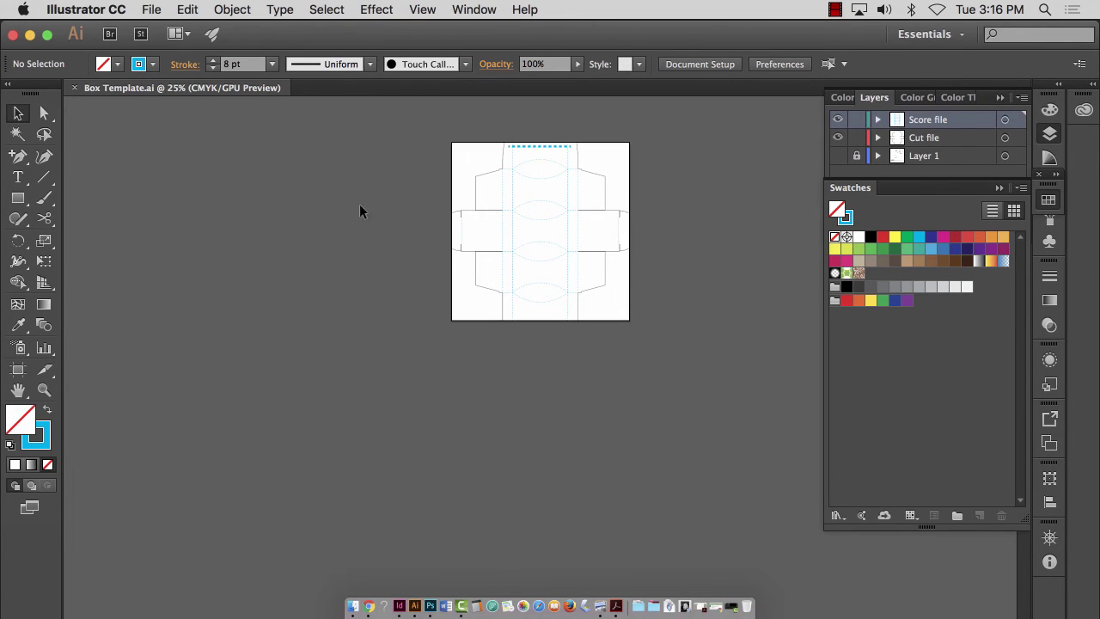
double_click(18, 369)
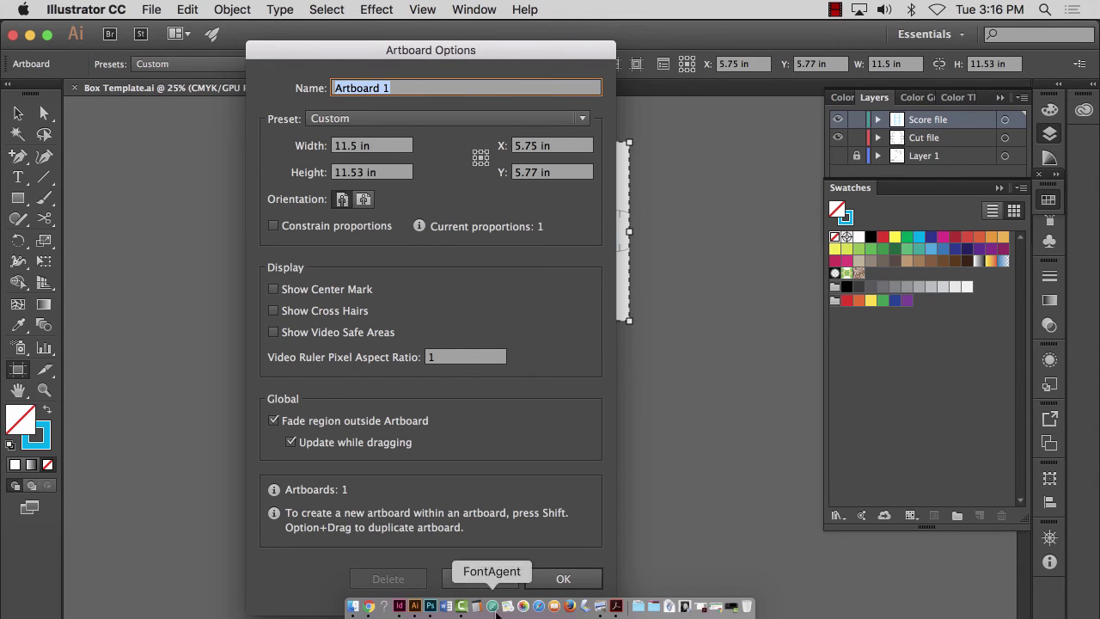
left_click(480, 578)
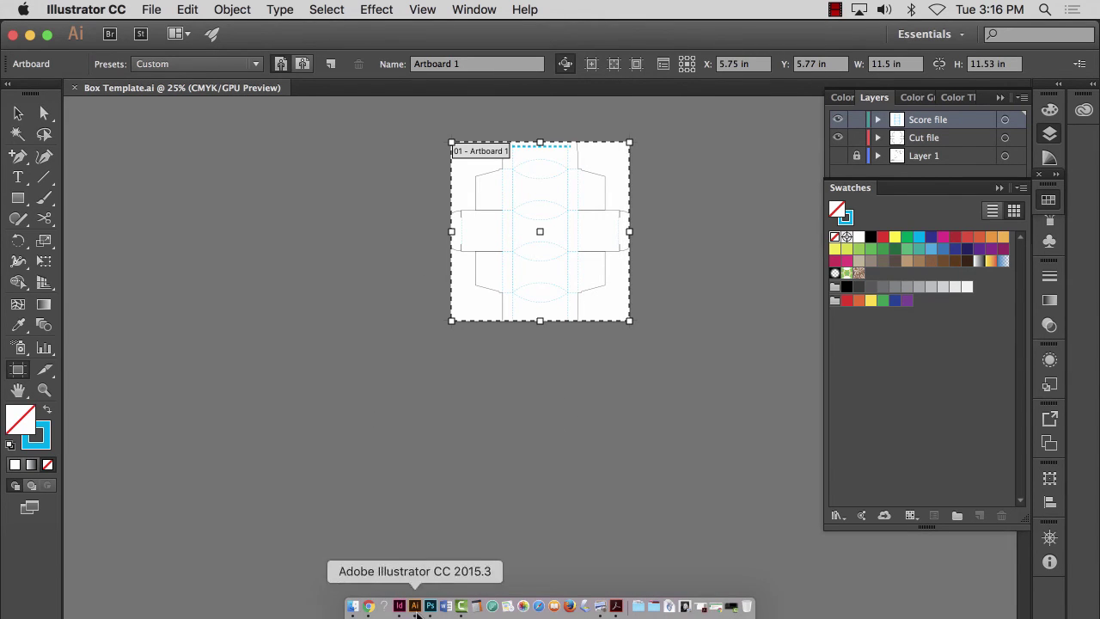
- Switch to InDesign and set the new document's page size to 12 in wide by 12 in high
left_click(399, 605)
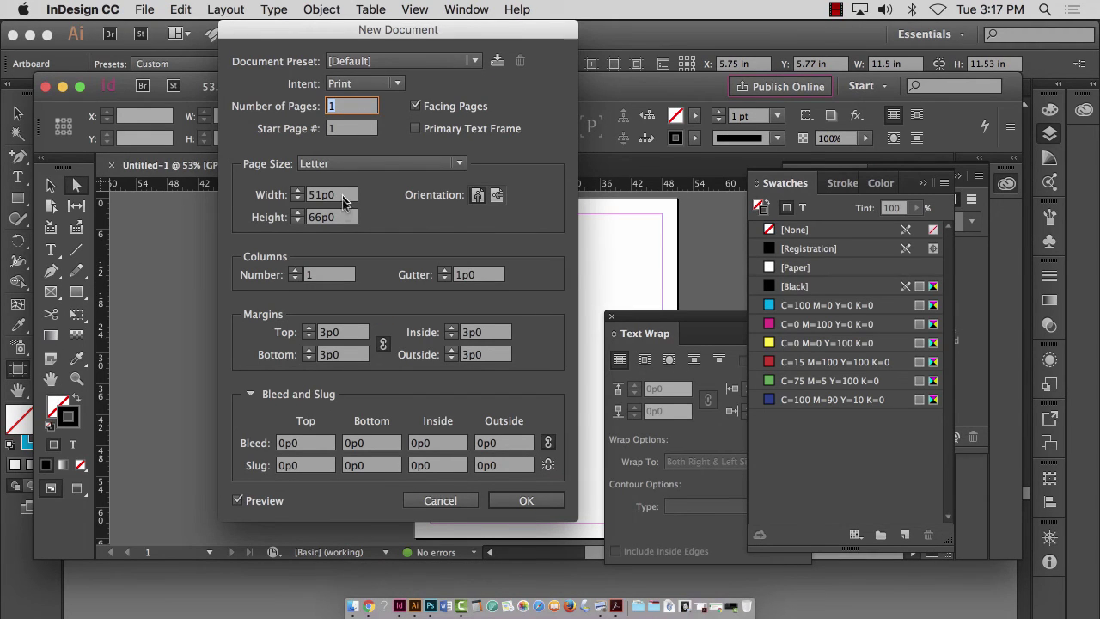
left_click(343, 197)
type("12")
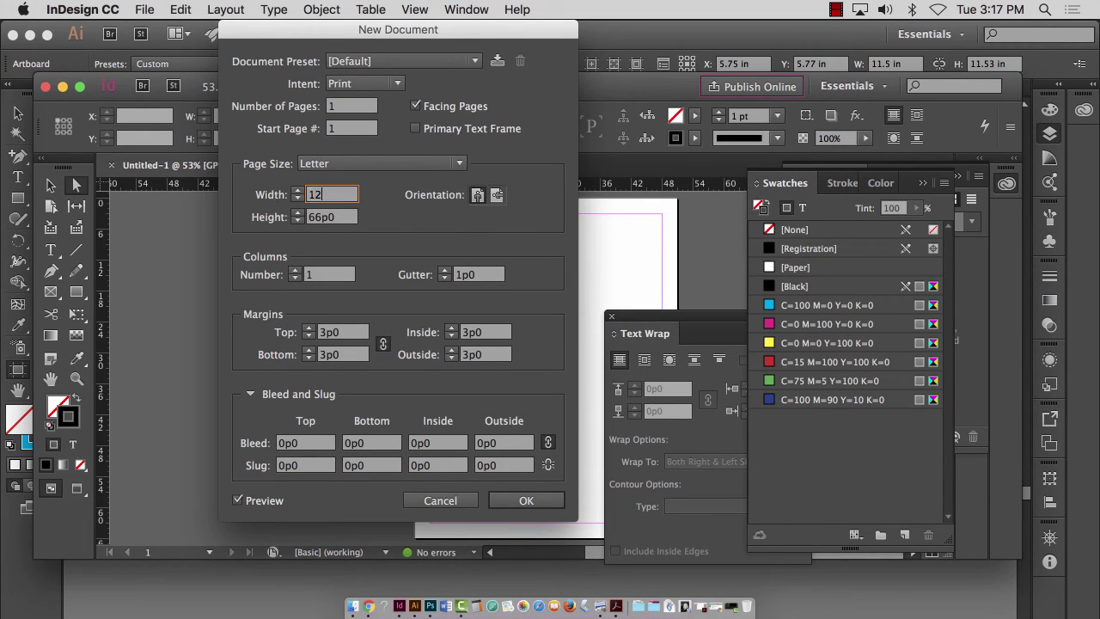
key("Tab")
type("12 ")
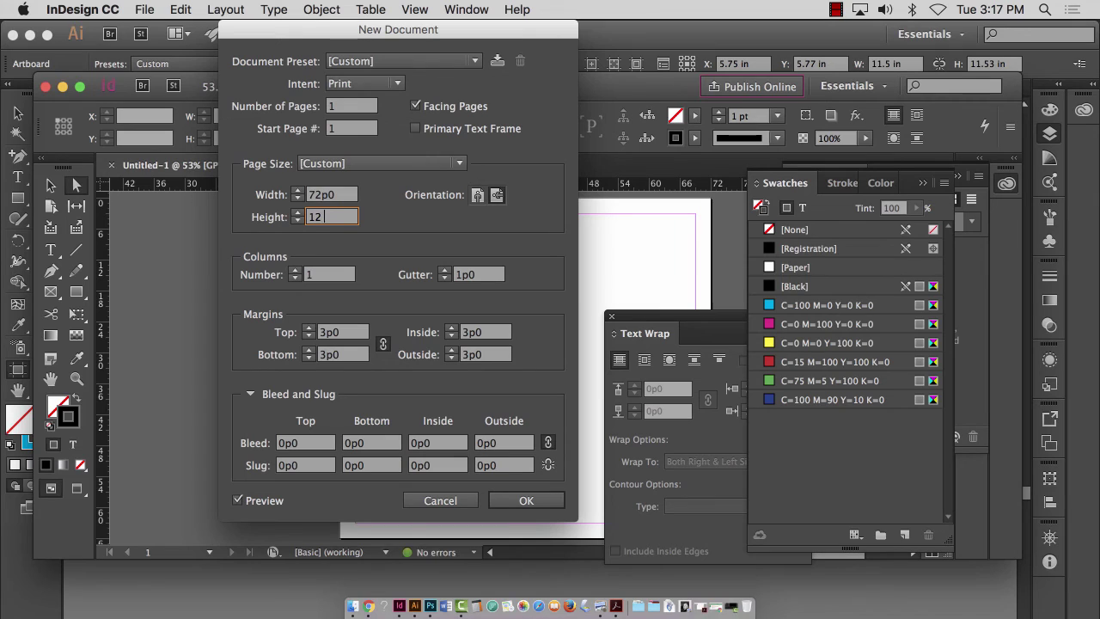
type("in")
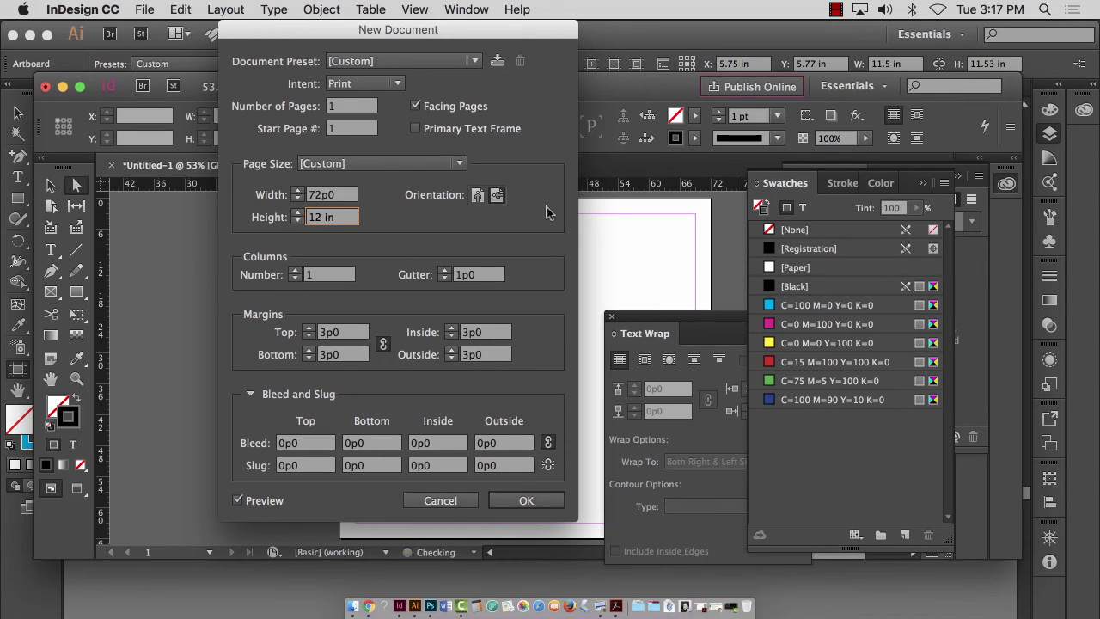
left_click(501, 399)
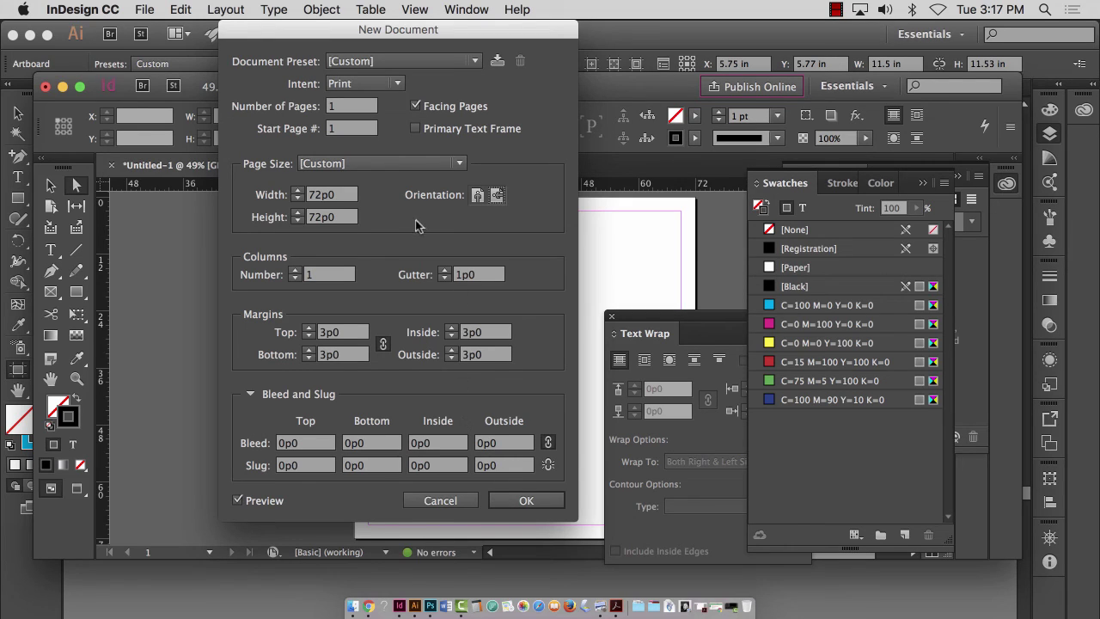
- Set all four page margins to 0 and create the document
left_click_drag(357, 336, 316, 334)
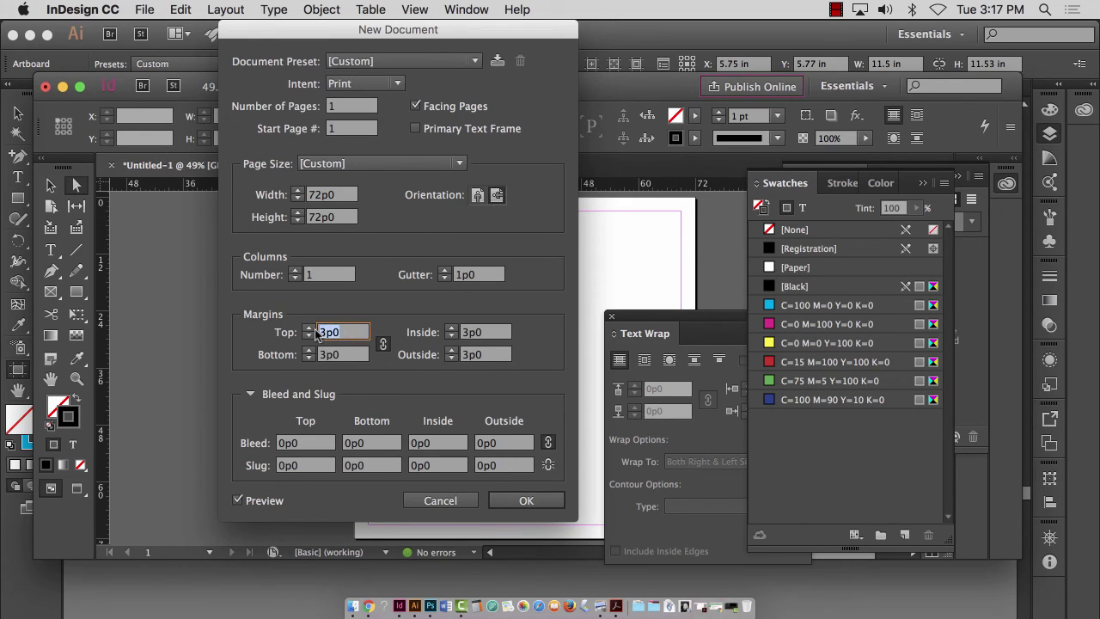
type("0")
key("Tab")
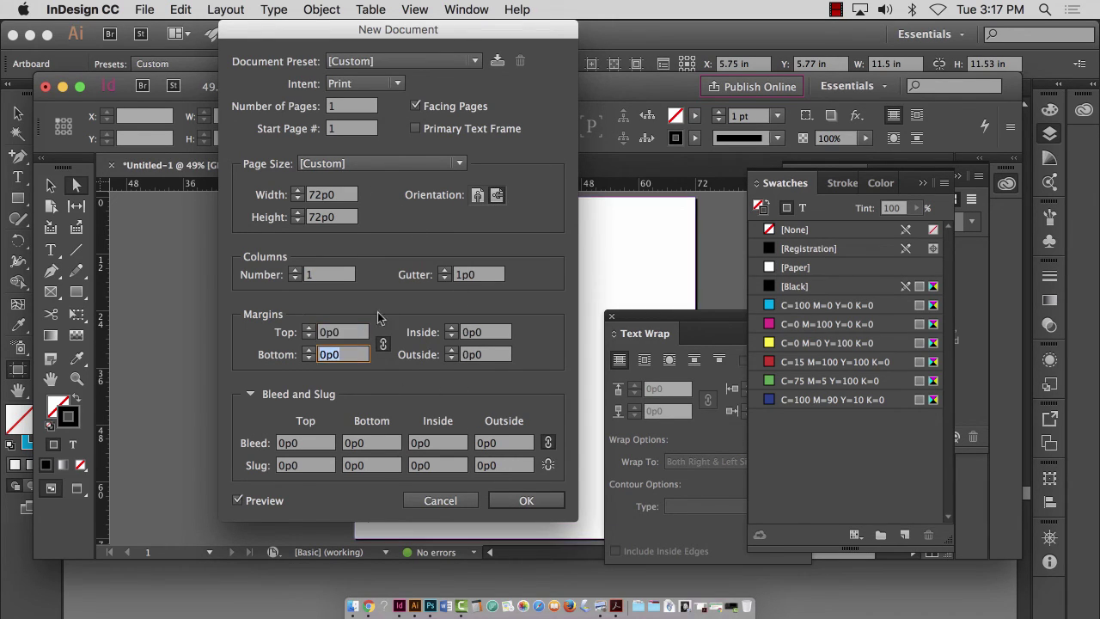
left_click(525, 500)
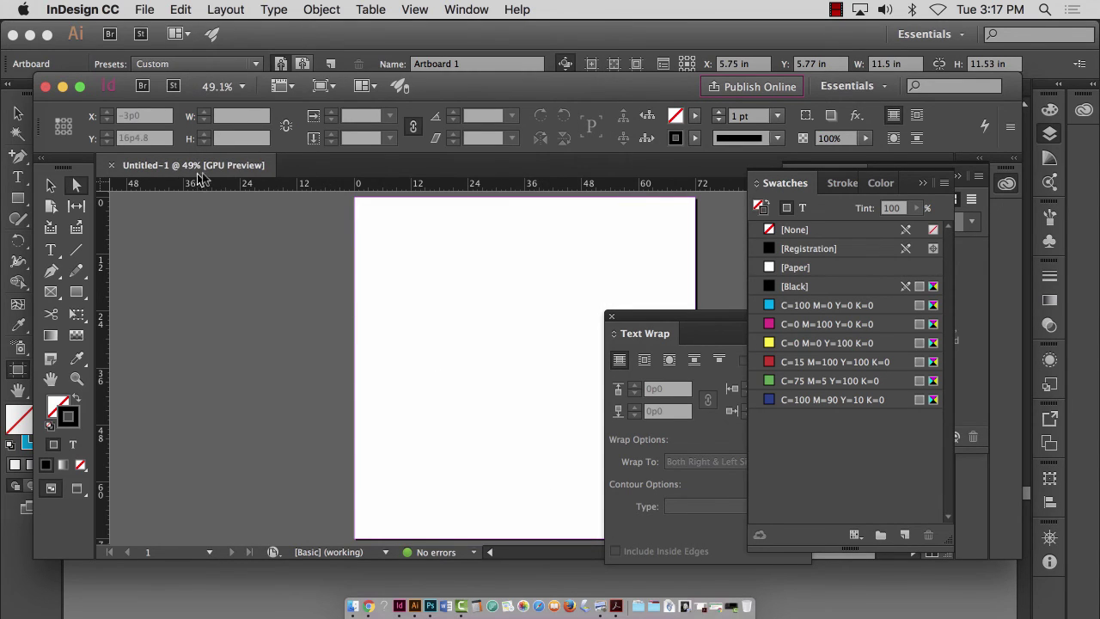
- Enlarge the document window to fill the screen and clear Swatches and Text Wrap away from the page
double_click(436, 87)
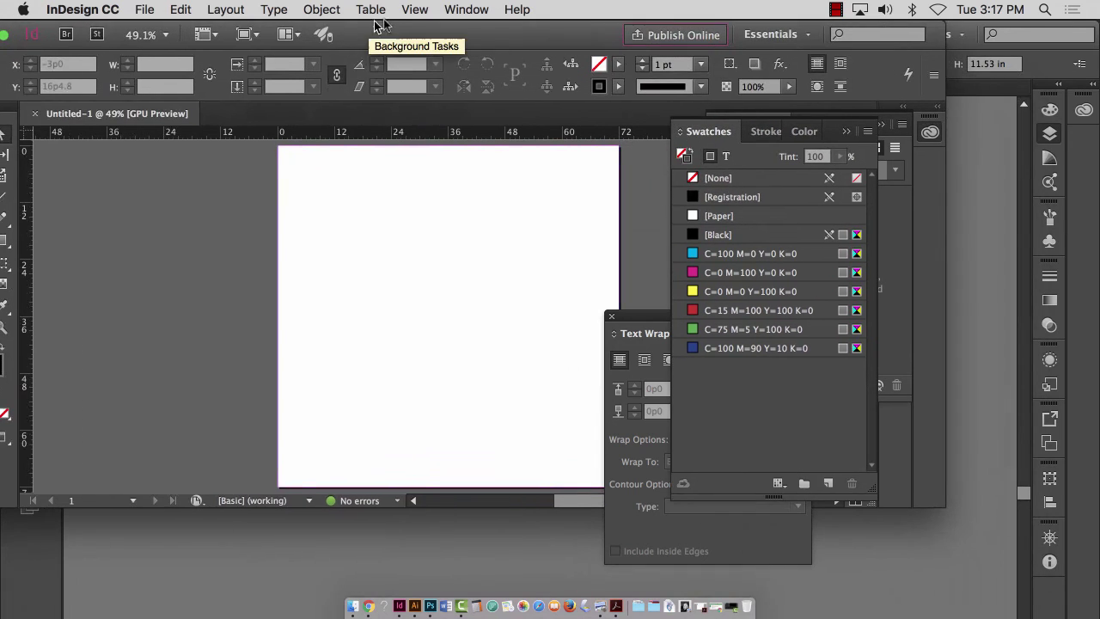
left_click_drag(376, 23, 399, 21)
left_click(881, 129)
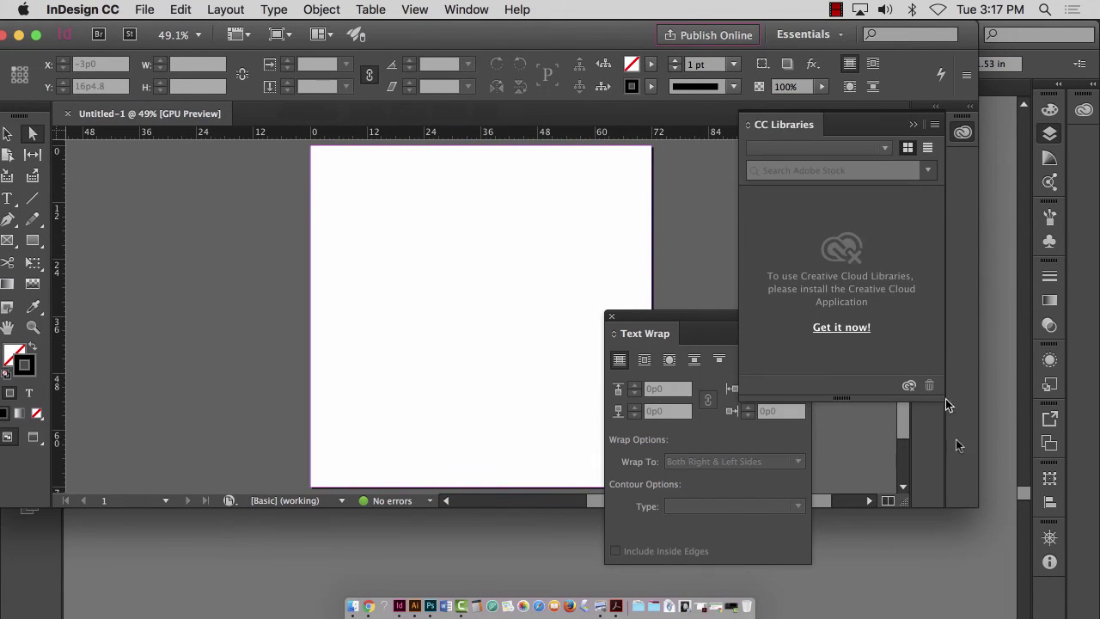
left_click(37, 35)
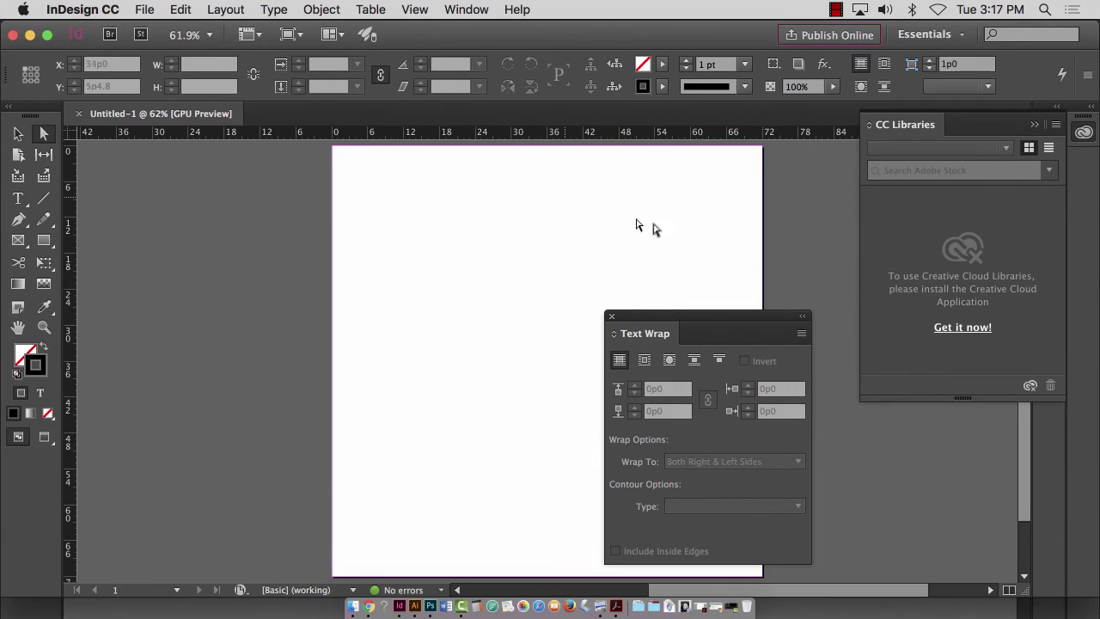
left_click(611, 316)
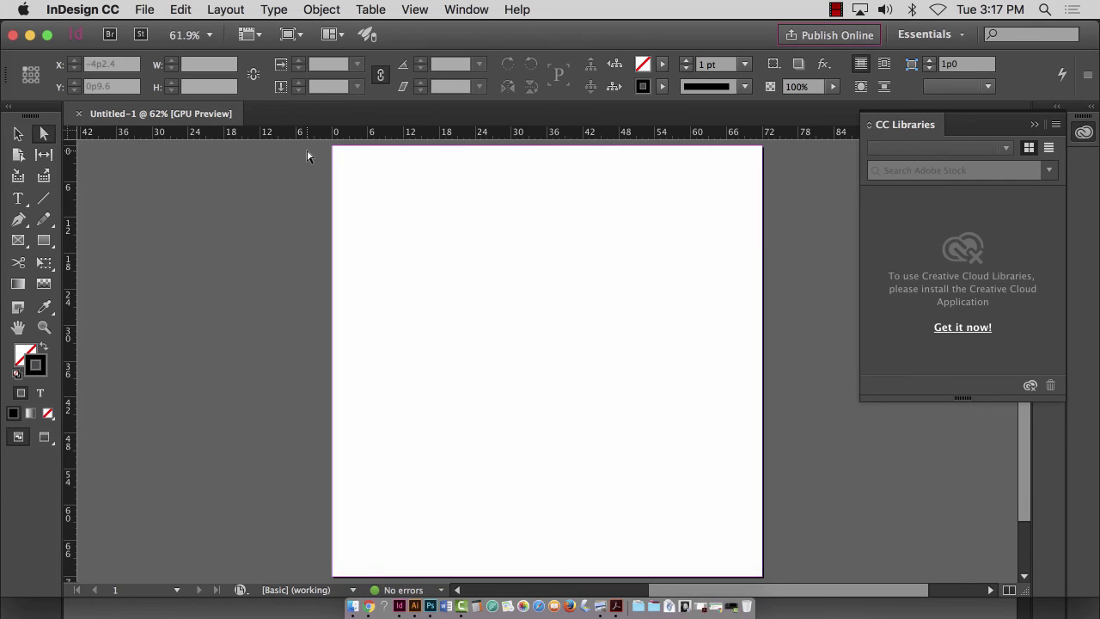
- Place Box Template.ai from the Desktop at 100% scale near the page's upper-left corner
key("super+minus")
left_click(145, 9)
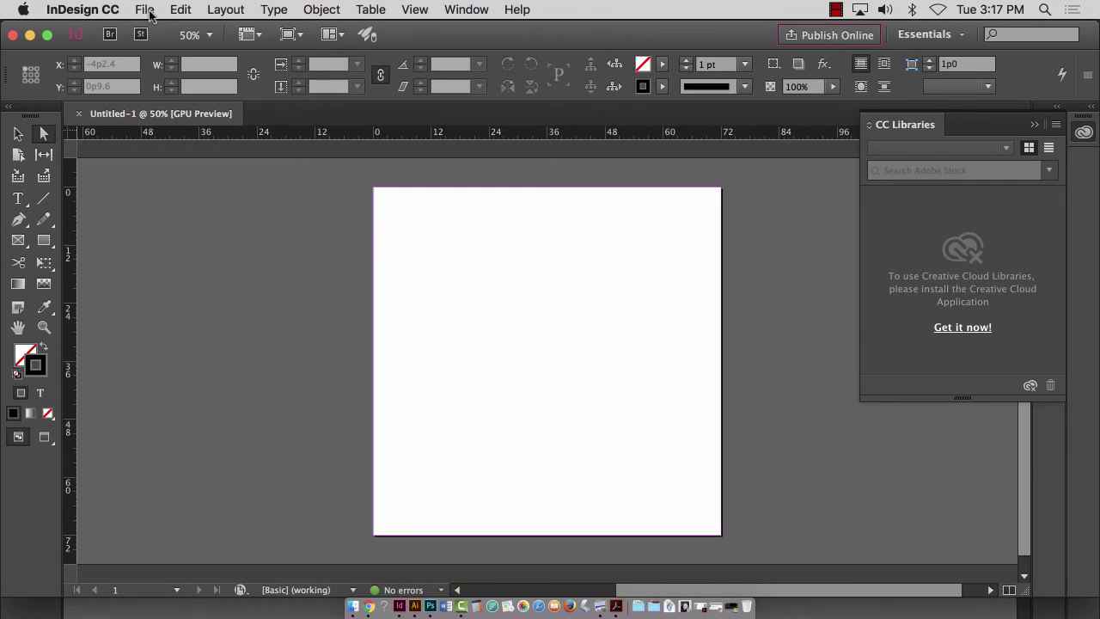
left_click(182, 231)
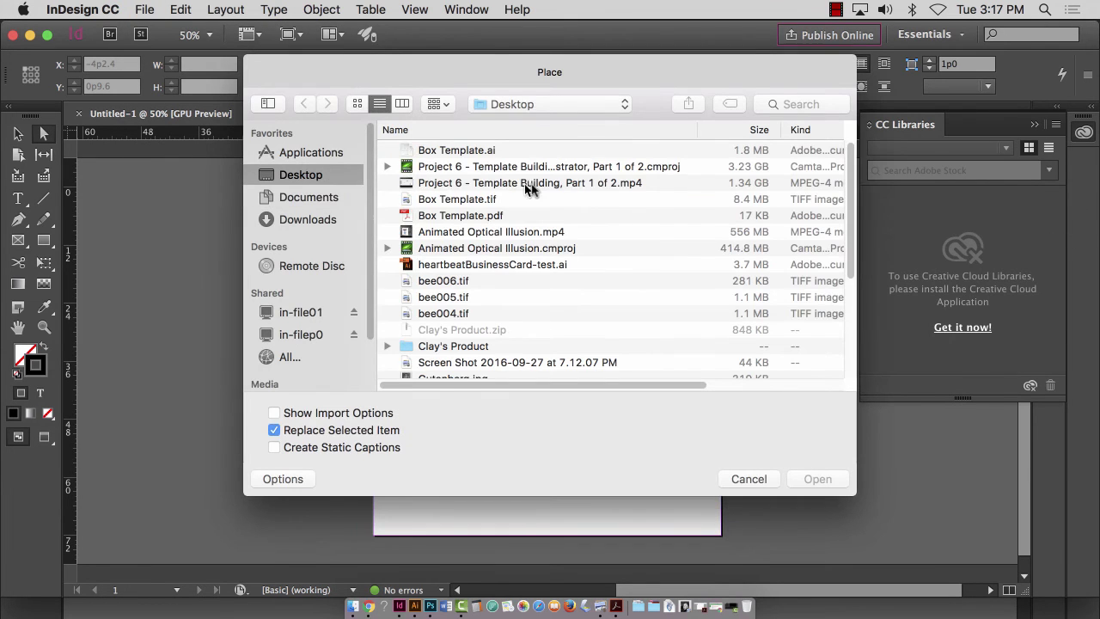
left_click(446, 152)
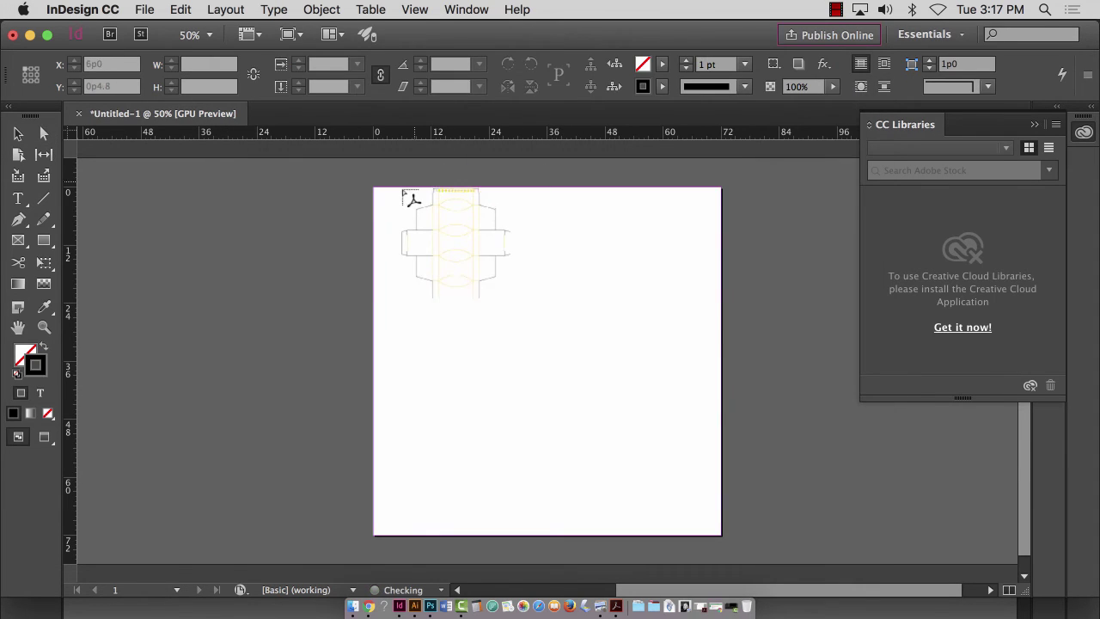
left_click_drag(381, 191, 385, 195)
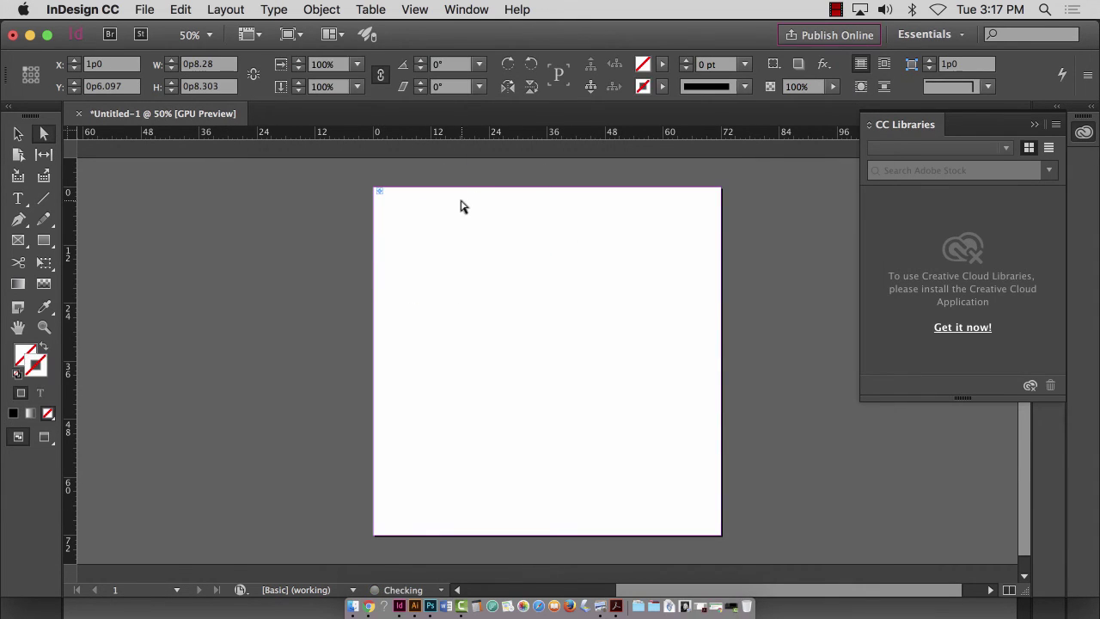
key("super+z")
left_click(379, 191)
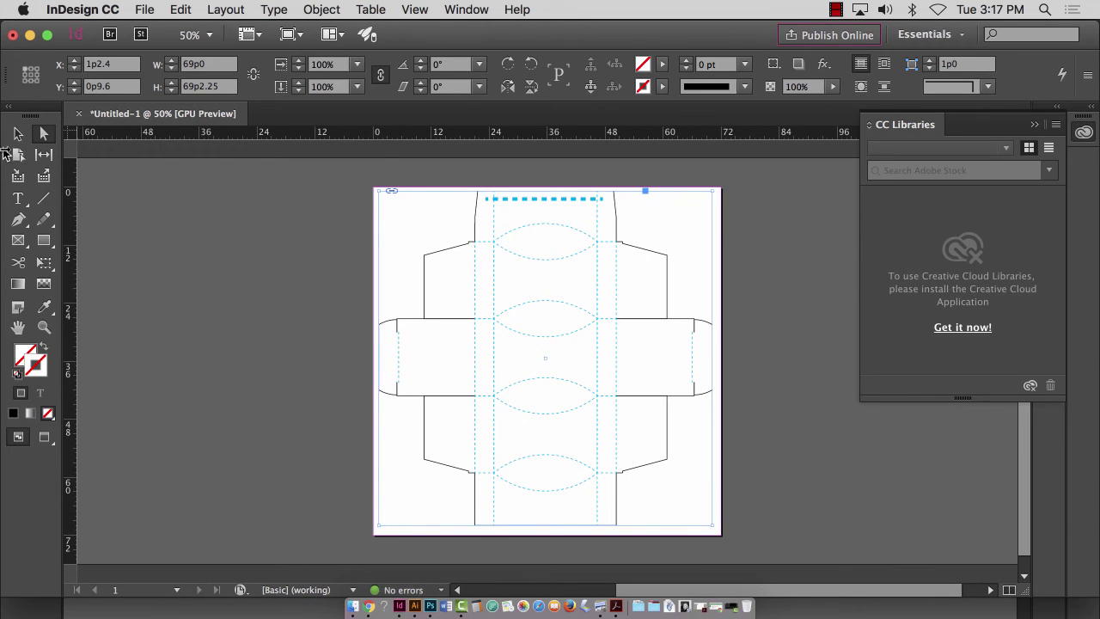
- Center the placed box template on the page horizontally and vertically using Align to Page, and deselect it
left_click(18, 134)
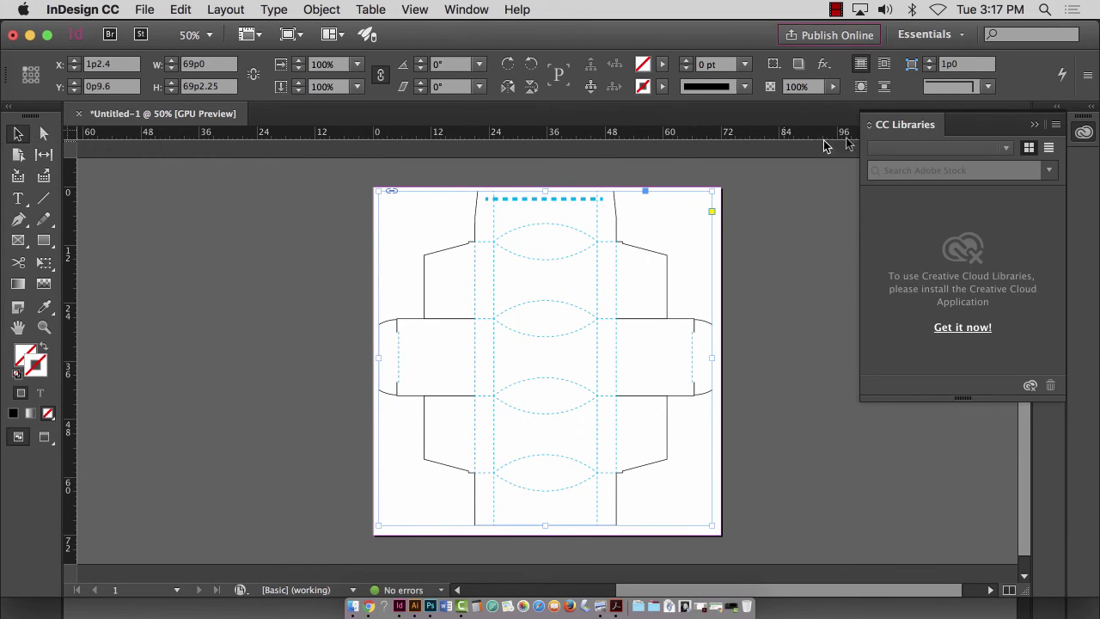
left_click(464, 10)
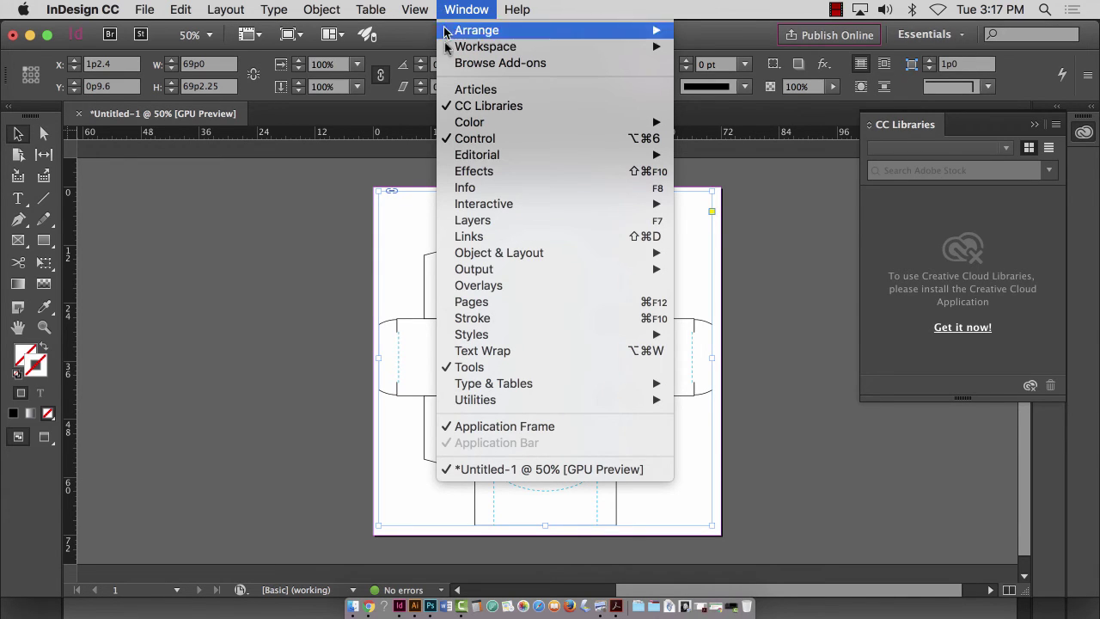
mouse_move(485, 253)
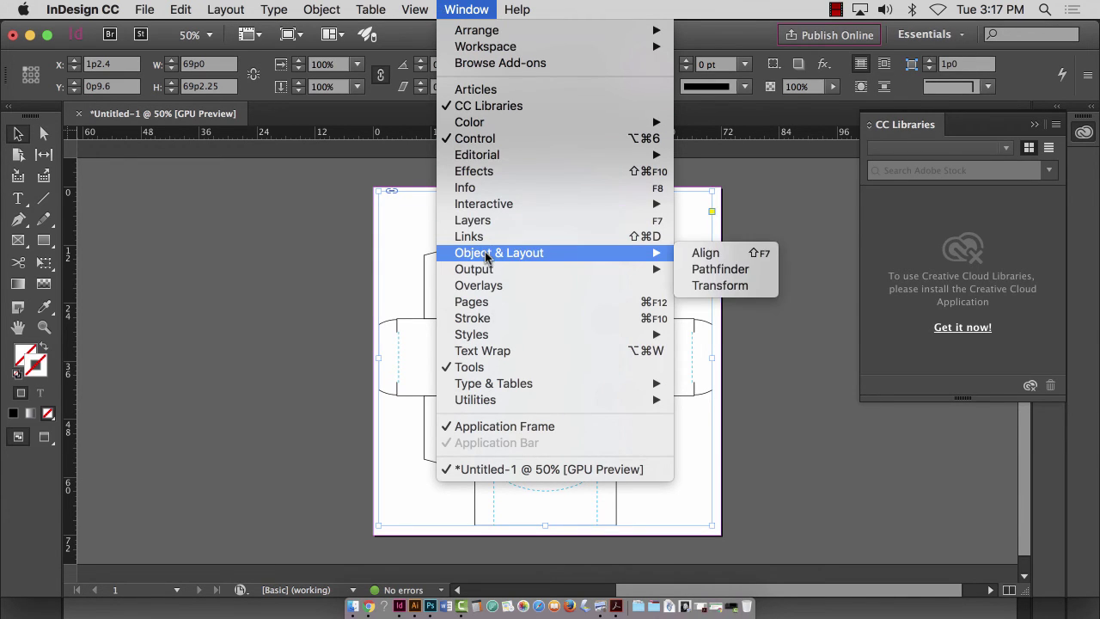
left_click(702, 254)
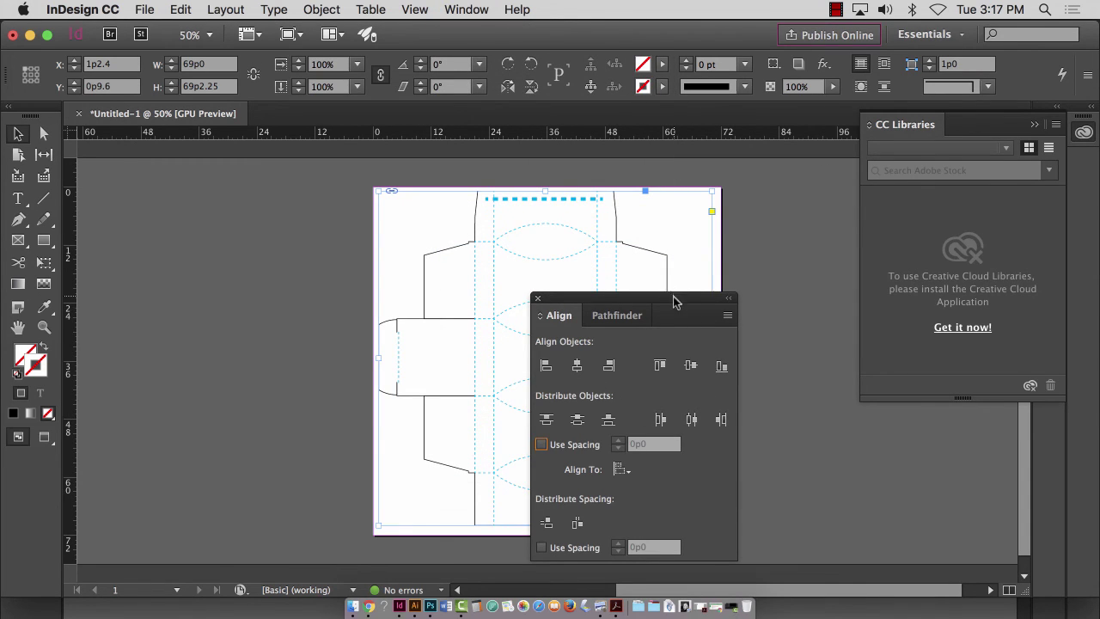
left_click_drag(674, 301, 305, 158)
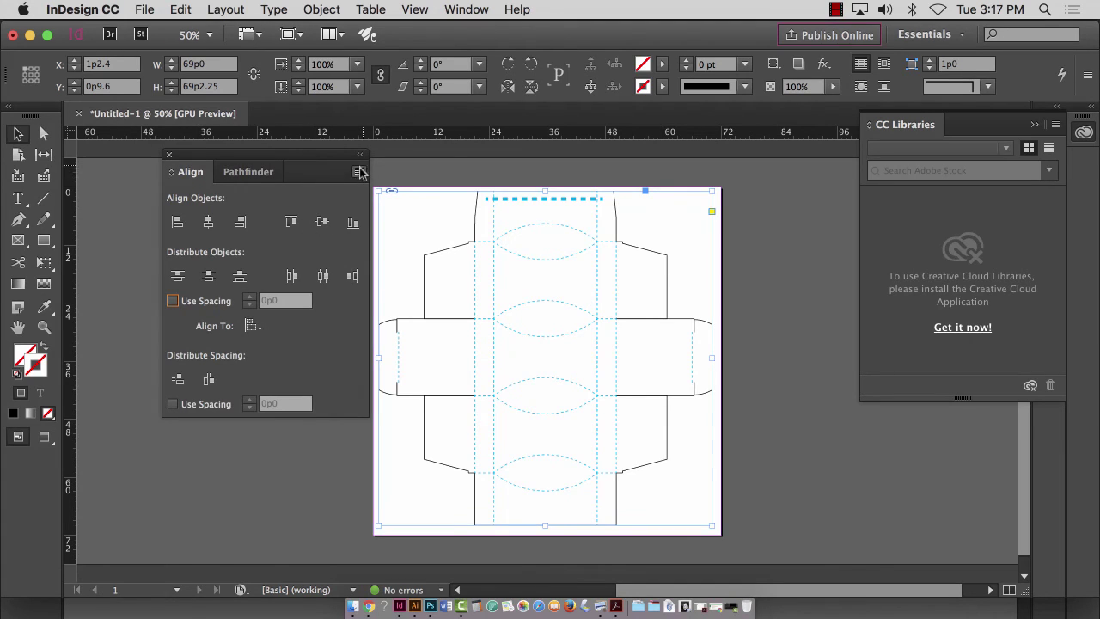
left_click(254, 327)
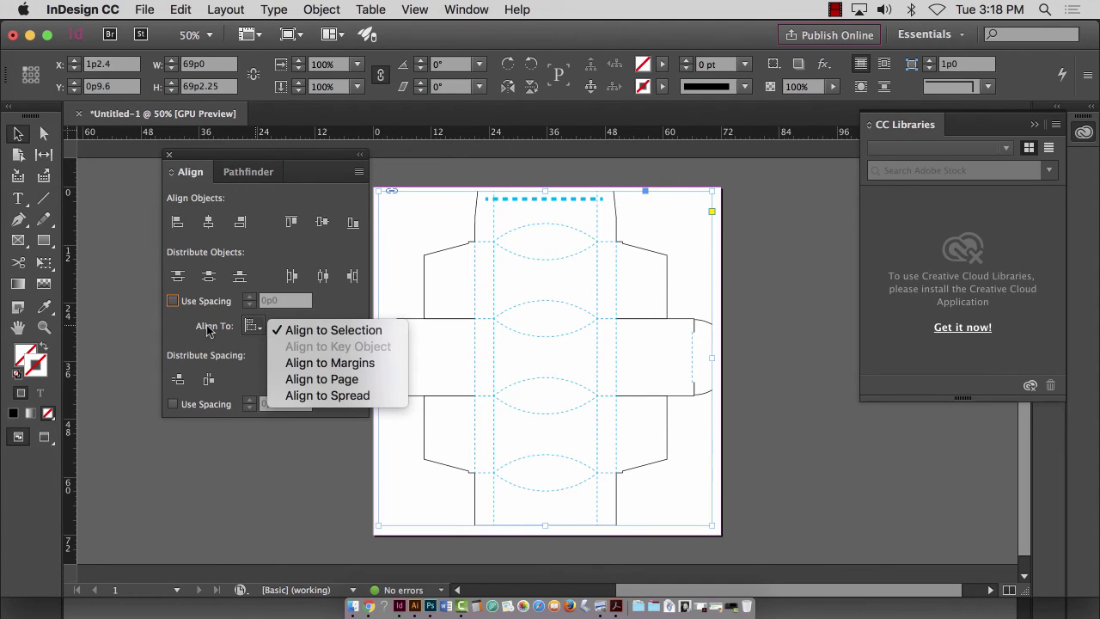
left_click(323, 379)
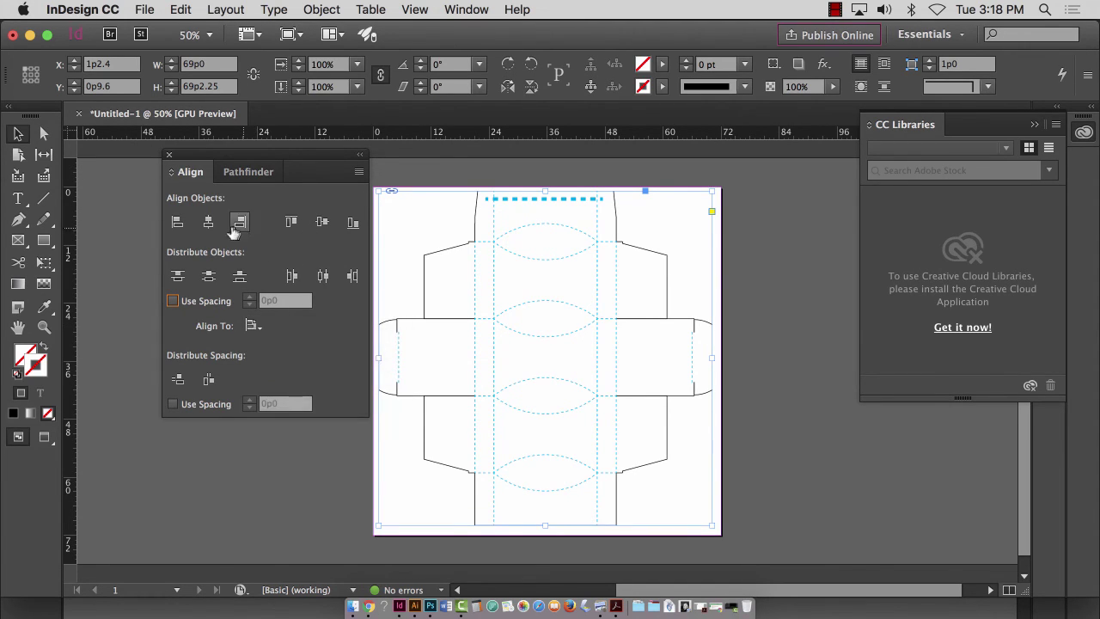
left_click(210, 222)
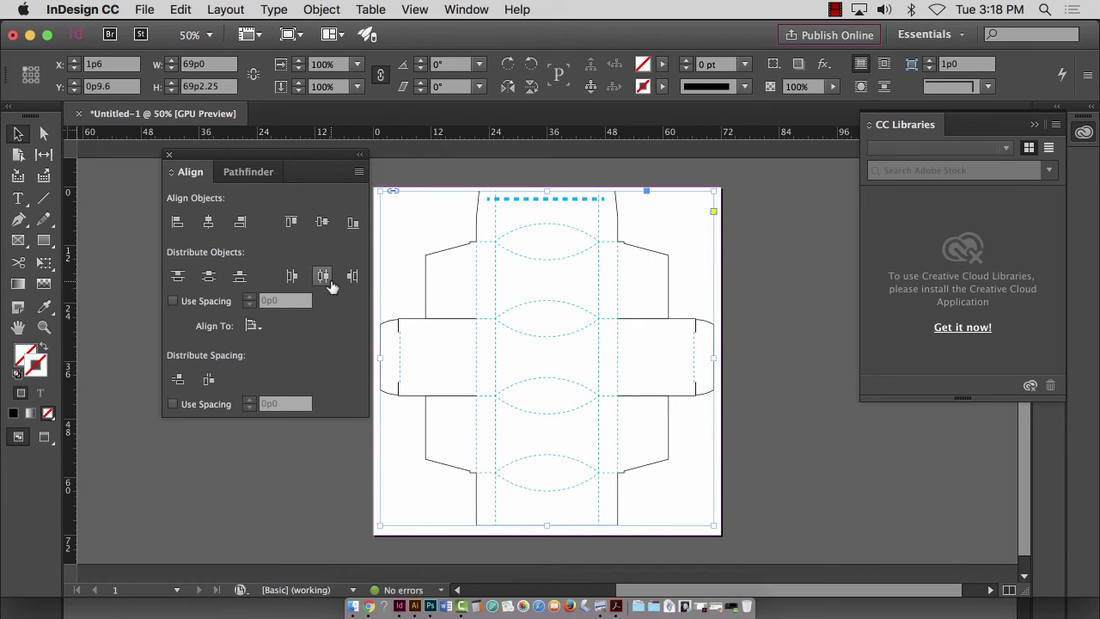
left_click(322, 222)
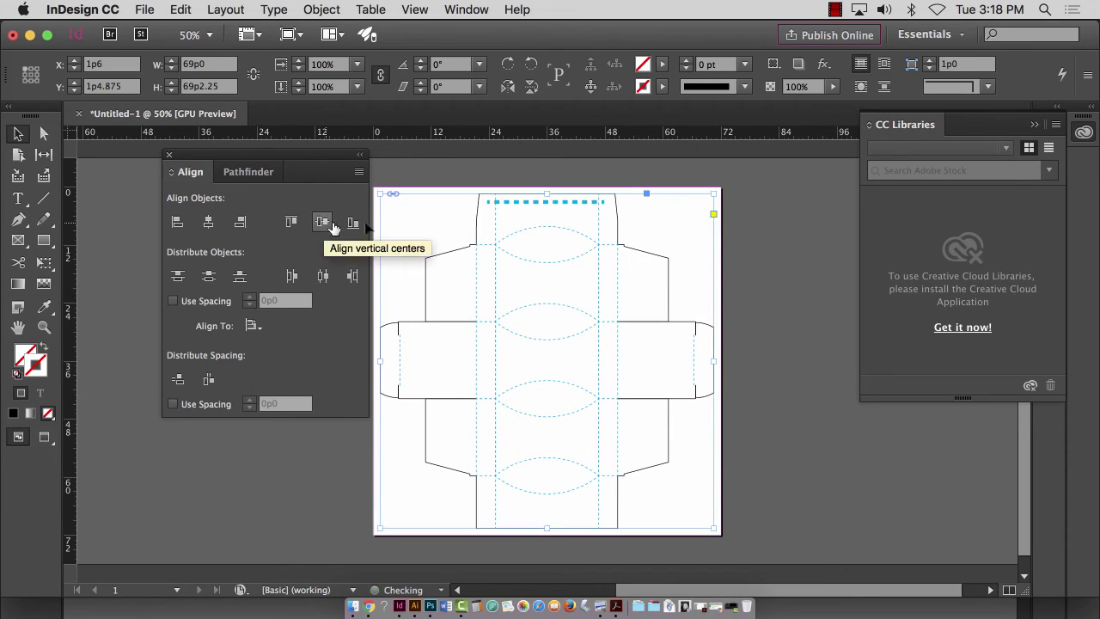
left_click(170, 156)
left_click(817, 328)
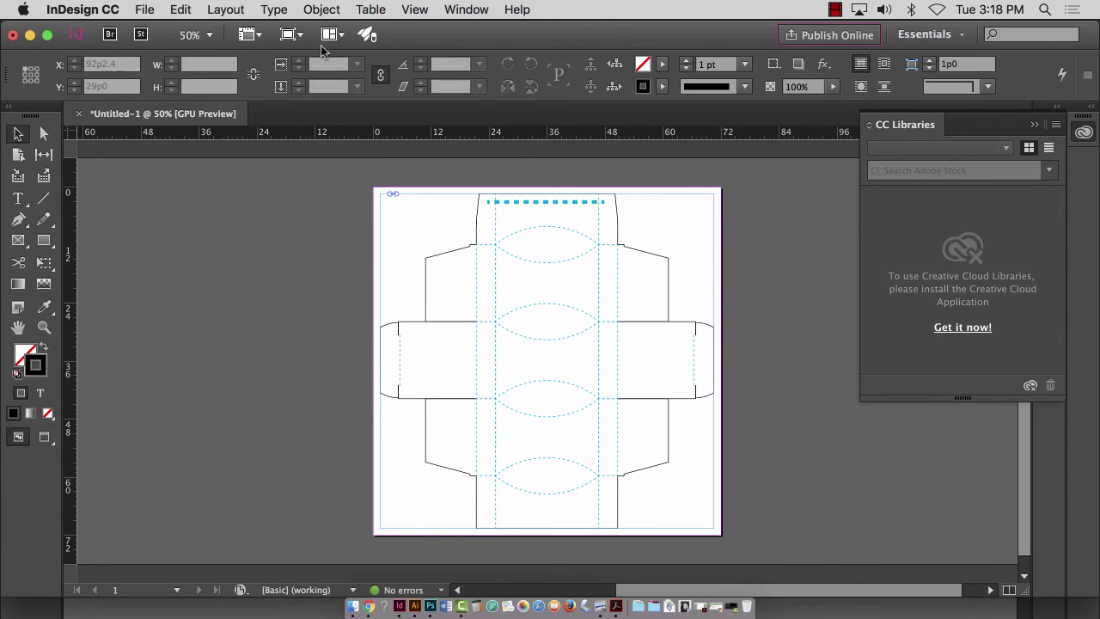
- Save the document as Project 6 First Draft in a new Desktop folder named Project 6
left_click(144, 8)
left_click(177, 141)
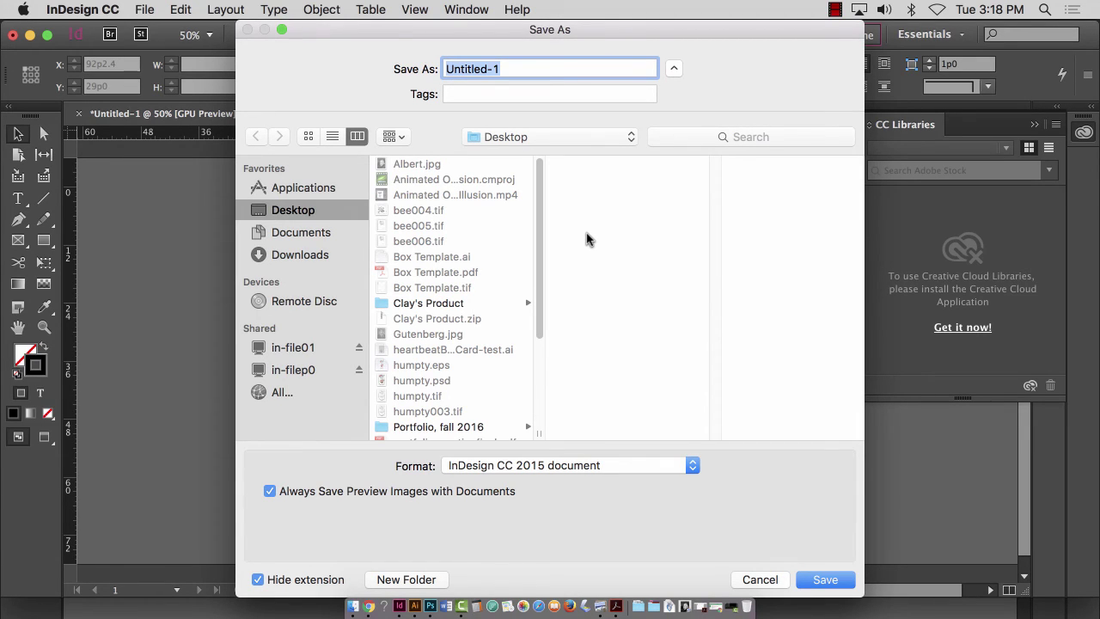
type("Project 6 First Draft")
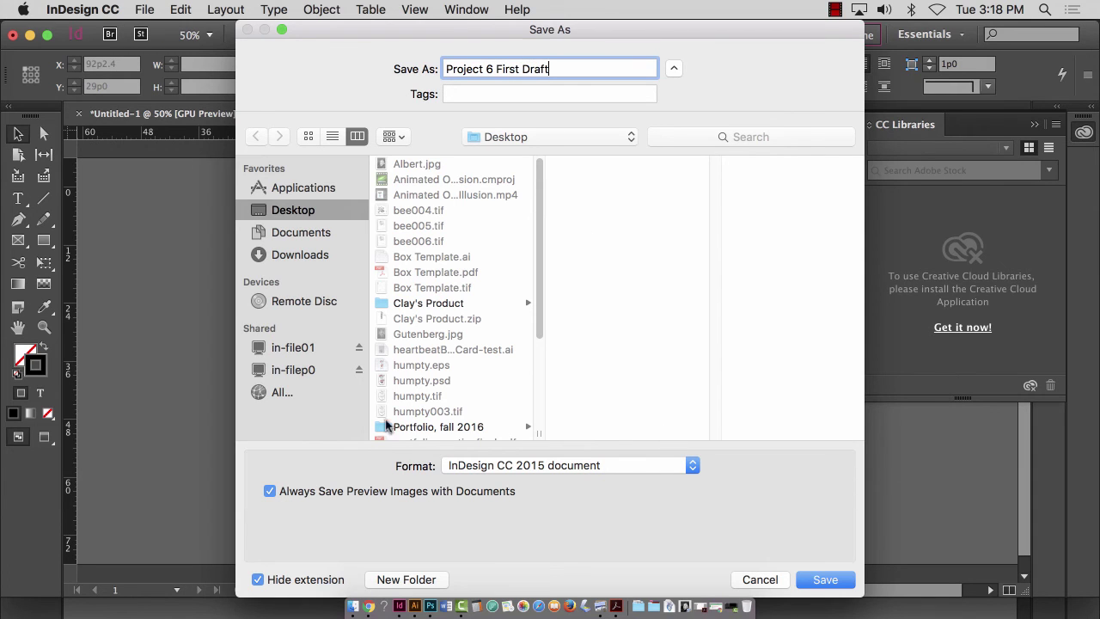
left_click(397, 577)
type("Project 6")
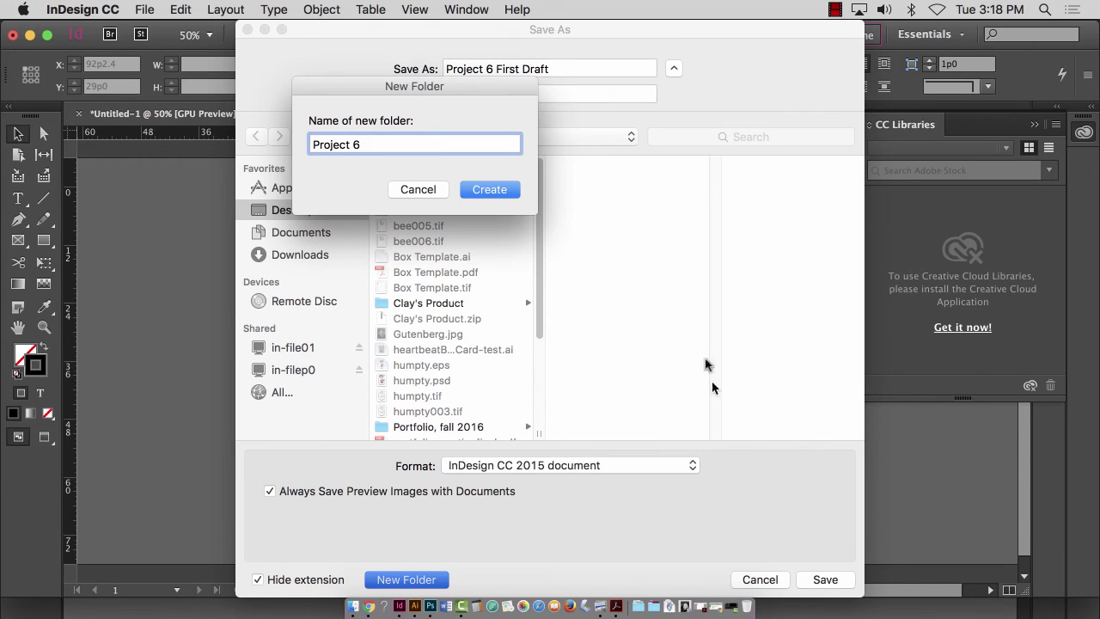
left_click(498, 190)
left_click(827, 581)
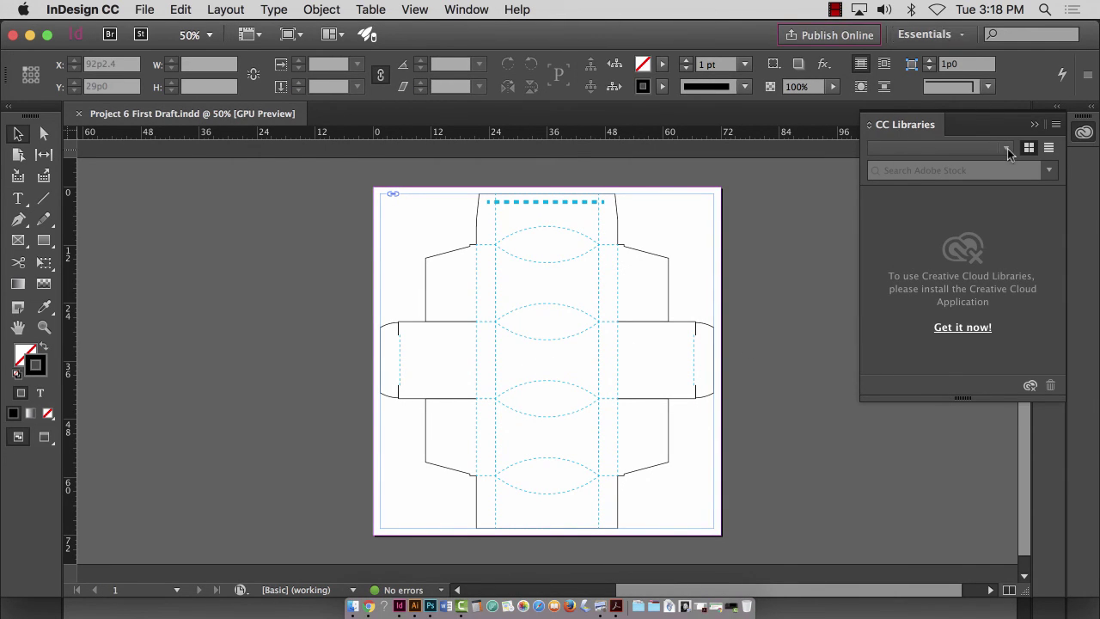
- Rename Layer 1 as "Cut and score" and lock it
left_click(468, 10)
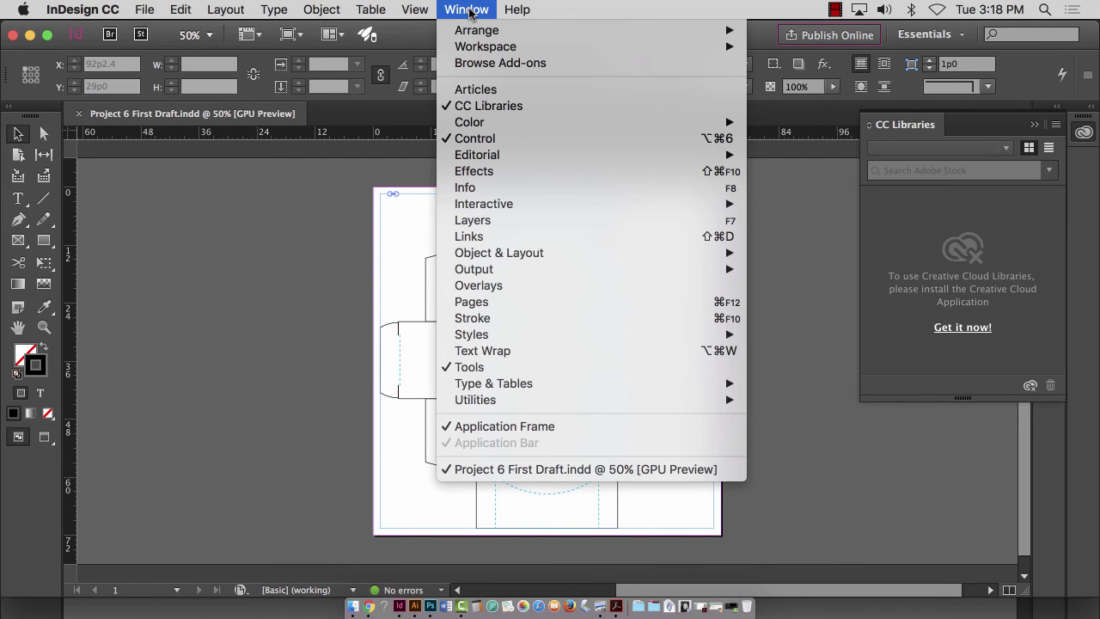
left_click(504, 220)
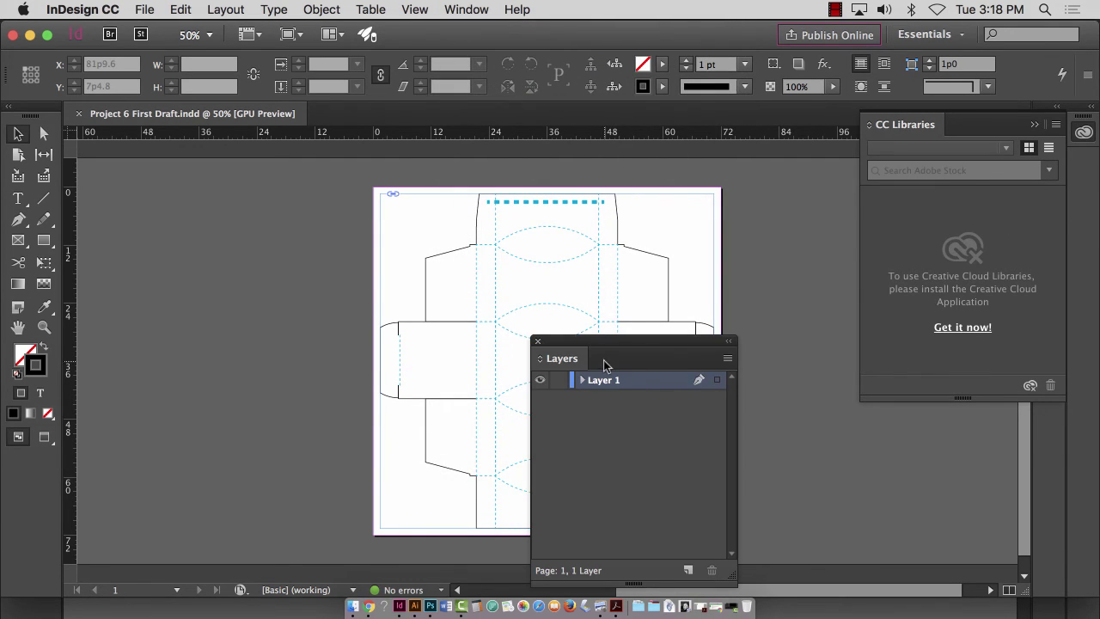
left_click_drag(591, 343, 817, 132)
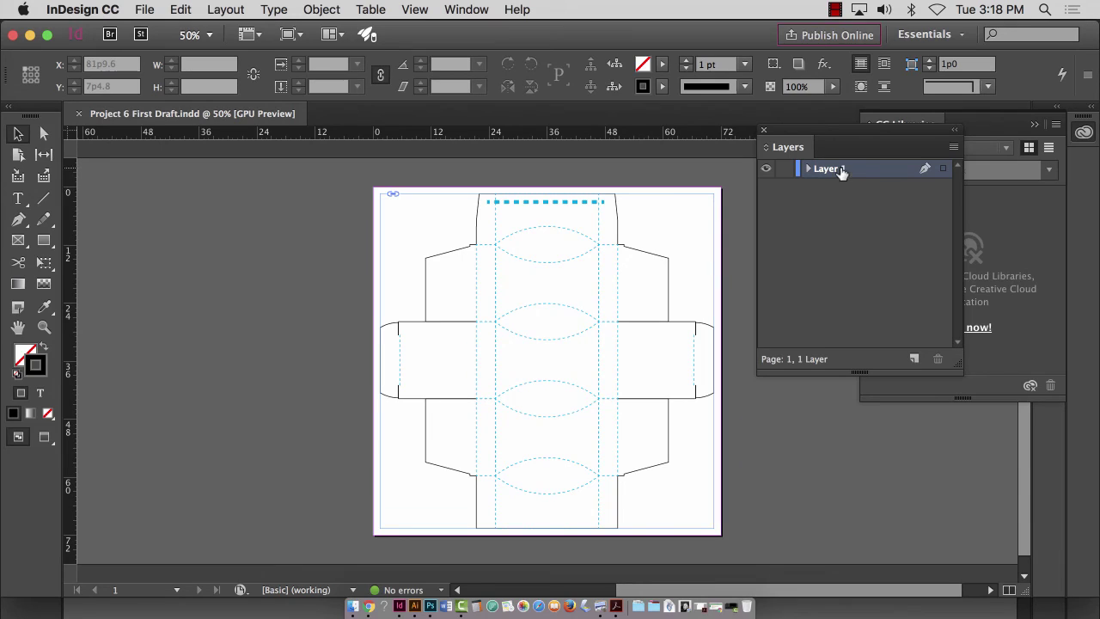
double_click(842, 172)
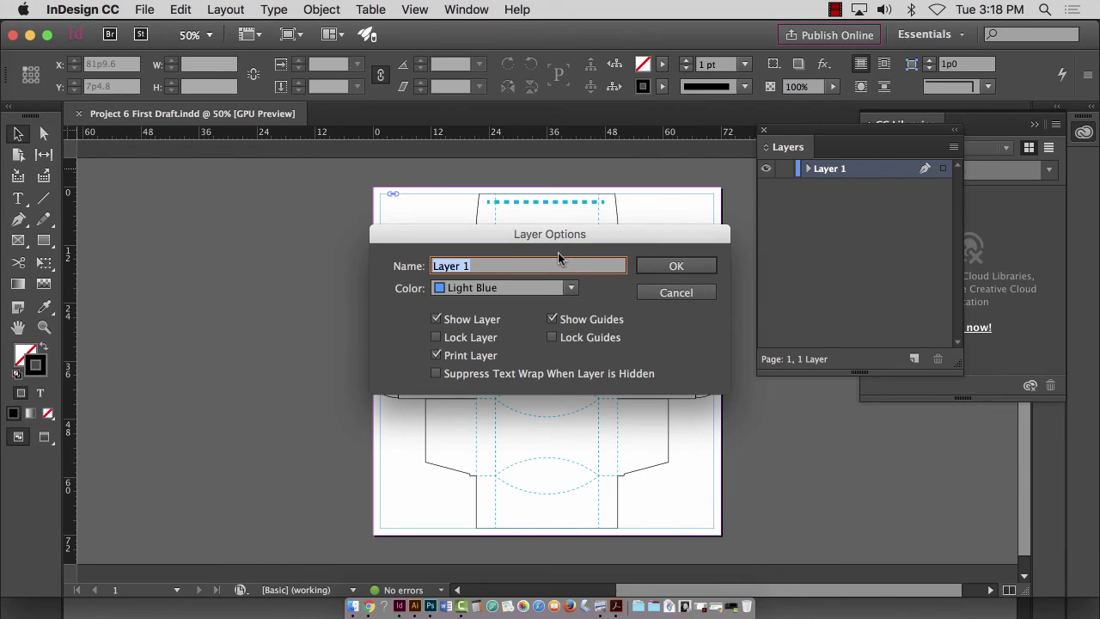
type("Cut and score")
left_click(680, 267)
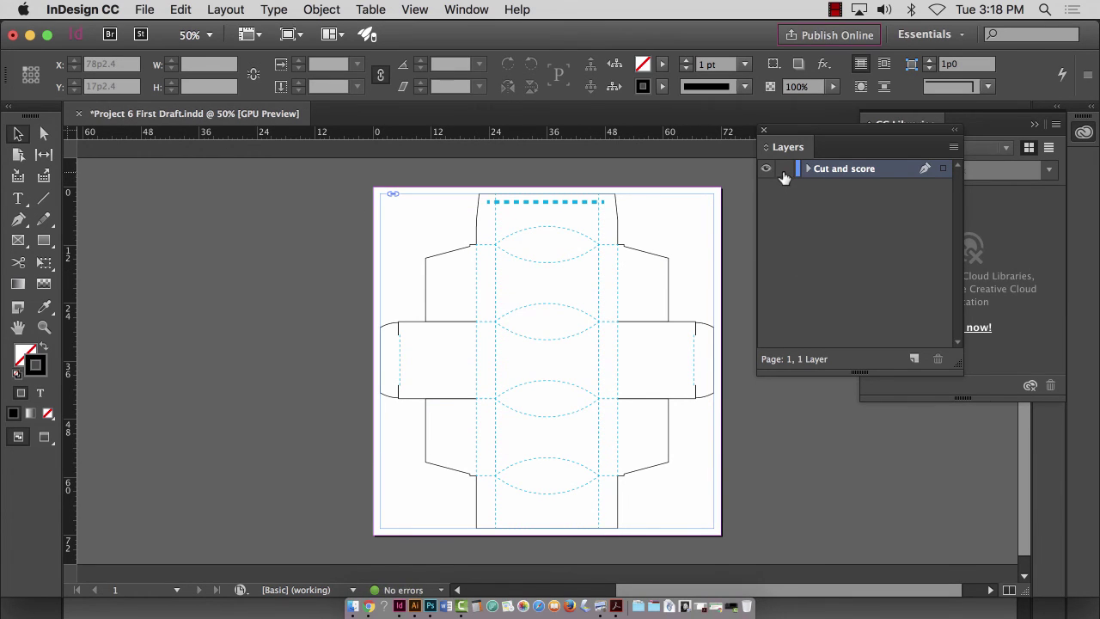
left_click(784, 170)
- Add a new layer and draw a rectangle about 18p3.6 by 16p1.2 over the template's left side panel
left_click(914, 358)
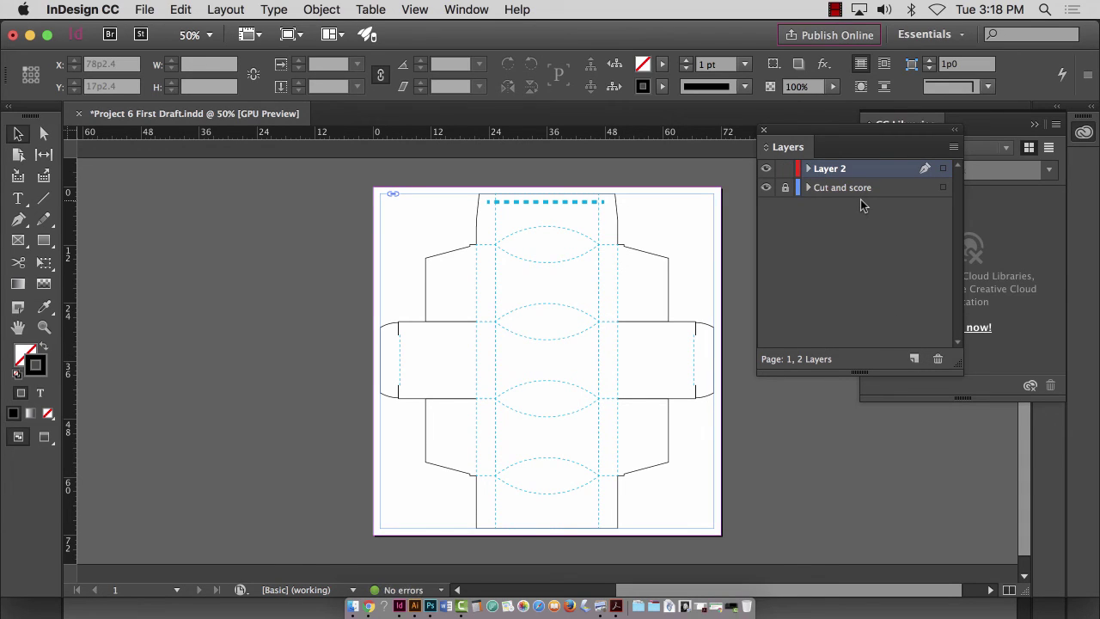
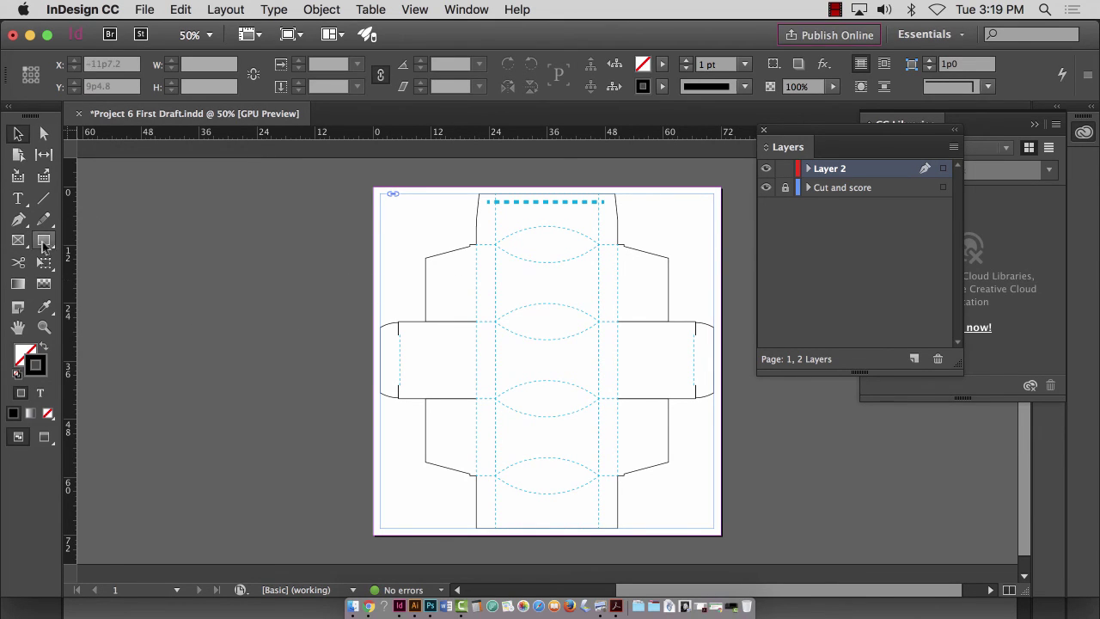
left_click(44, 326)
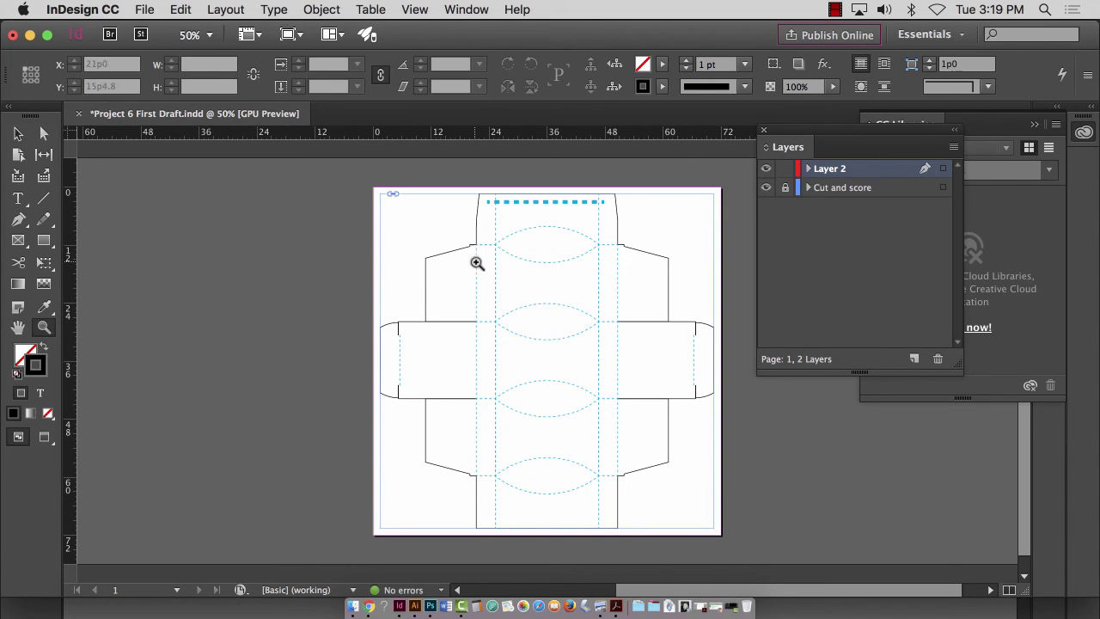
left_click_drag(440, 352, 401, 287)
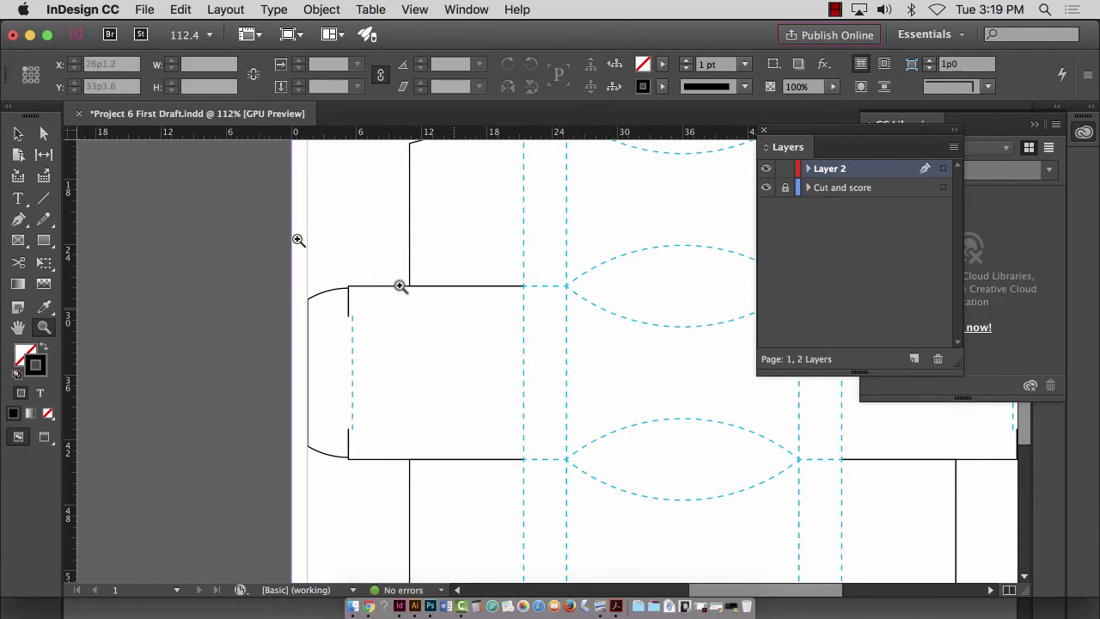
left_click(44, 241)
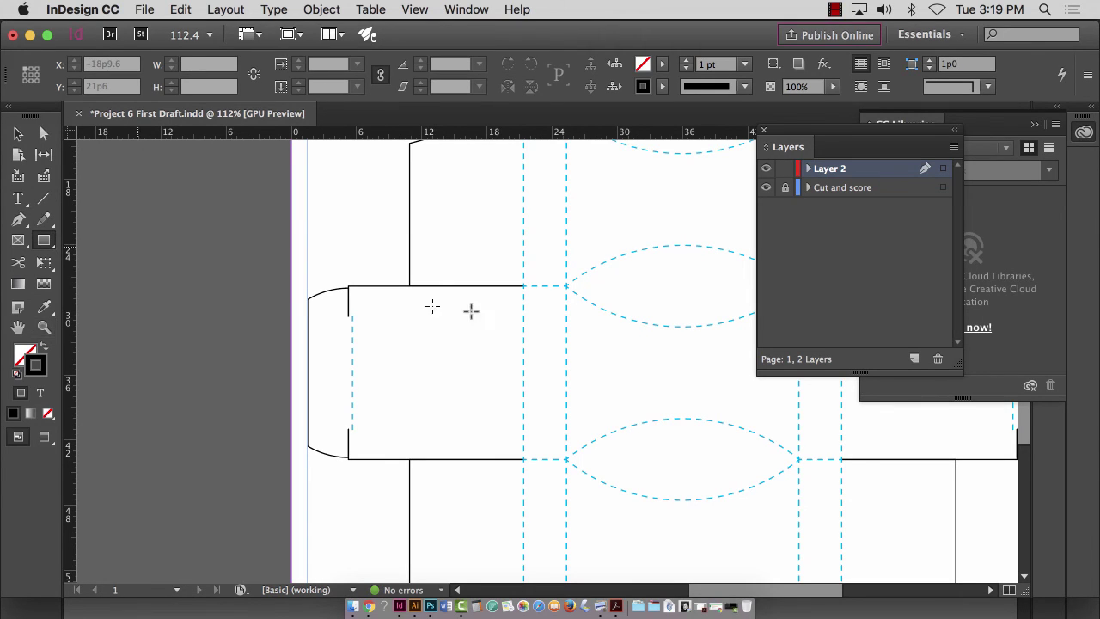
left_click_drag(523, 286, 324, 459)
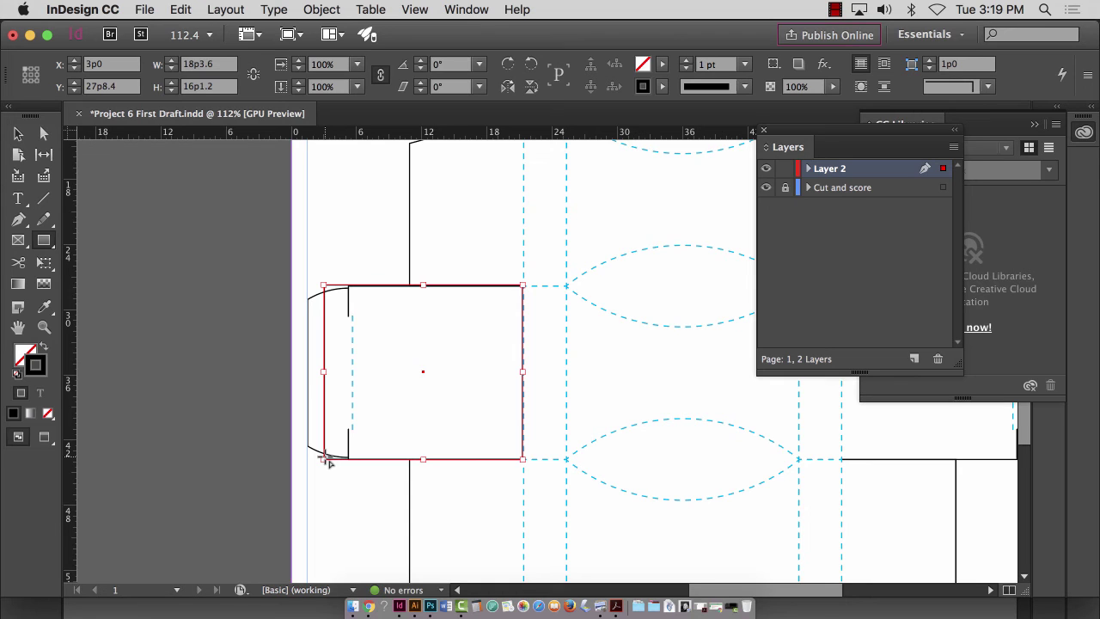
- Lower the rectangle's top edge onto the cut line and extend its left edge past the page, making it about 22p10.8 by 15p11.6
left_click(44, 326)
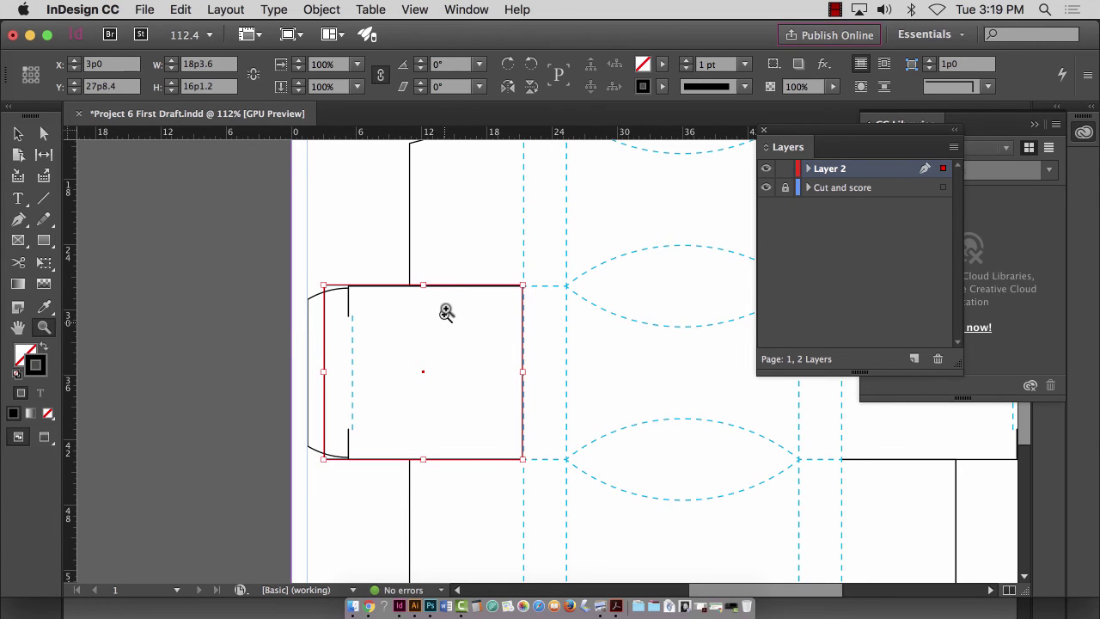
left_click_drag(451, 286, 167, 214)
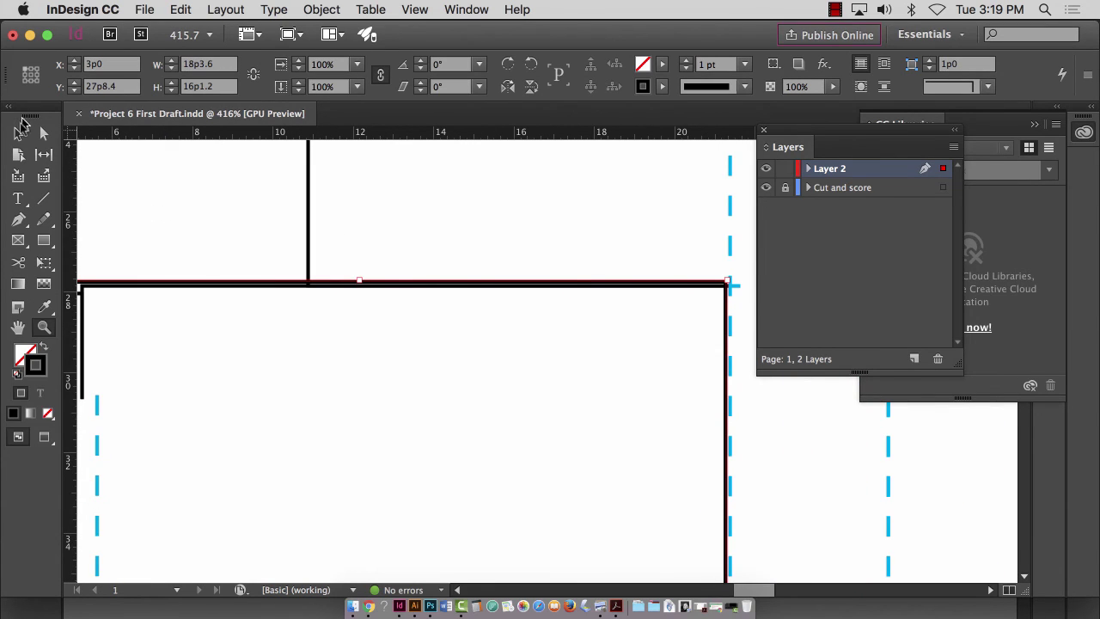
left_click(19, 130)
left_click_drag(359, 280, 360, 286)
key("super+0")
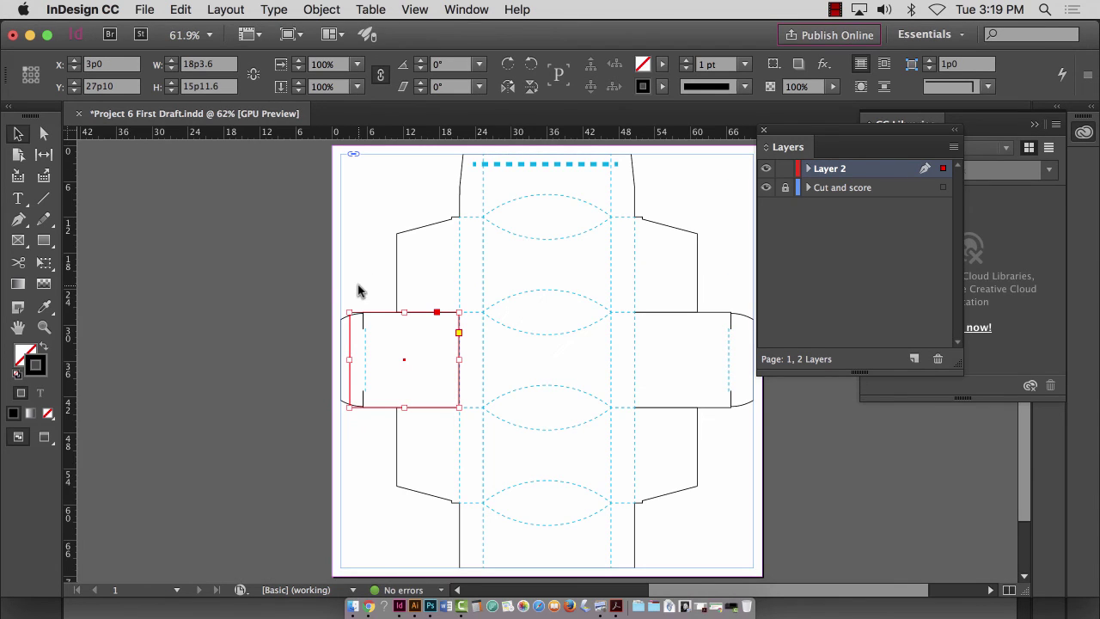
left_click_drag(347, 357, 321, 358)
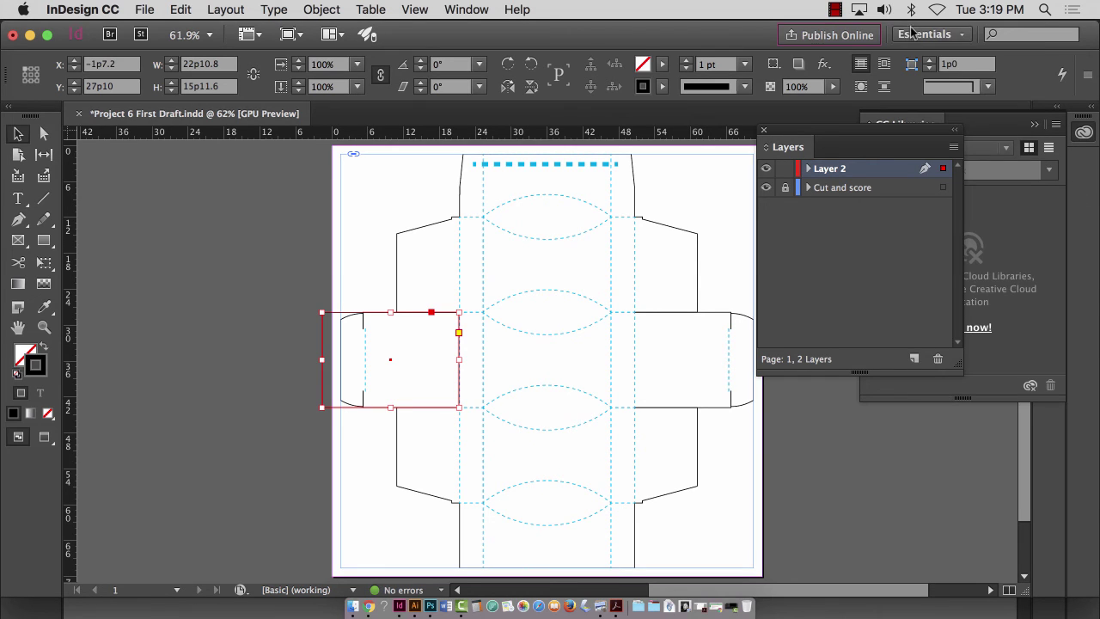
left_click(945, 34)
left_click(930, 37)
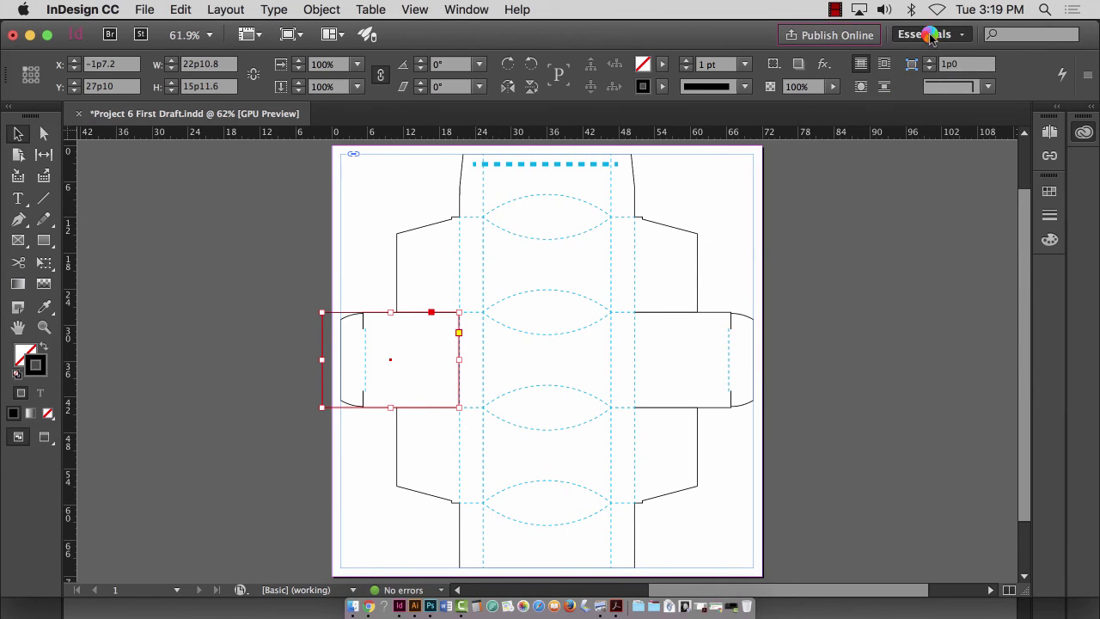
left_click(930, 36)
left_click(912, 82)
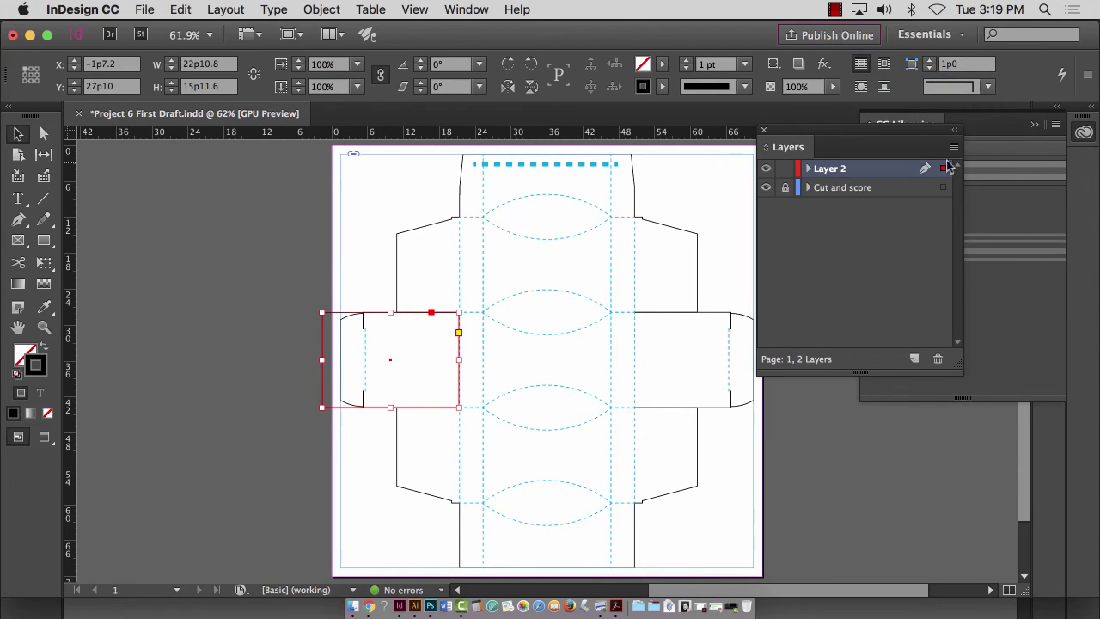
- Switch to the Typography workspace and give the left panel rectangle a C=0 M=0 Y=100 K=0 fill with no stroke
left_click(931, 34)
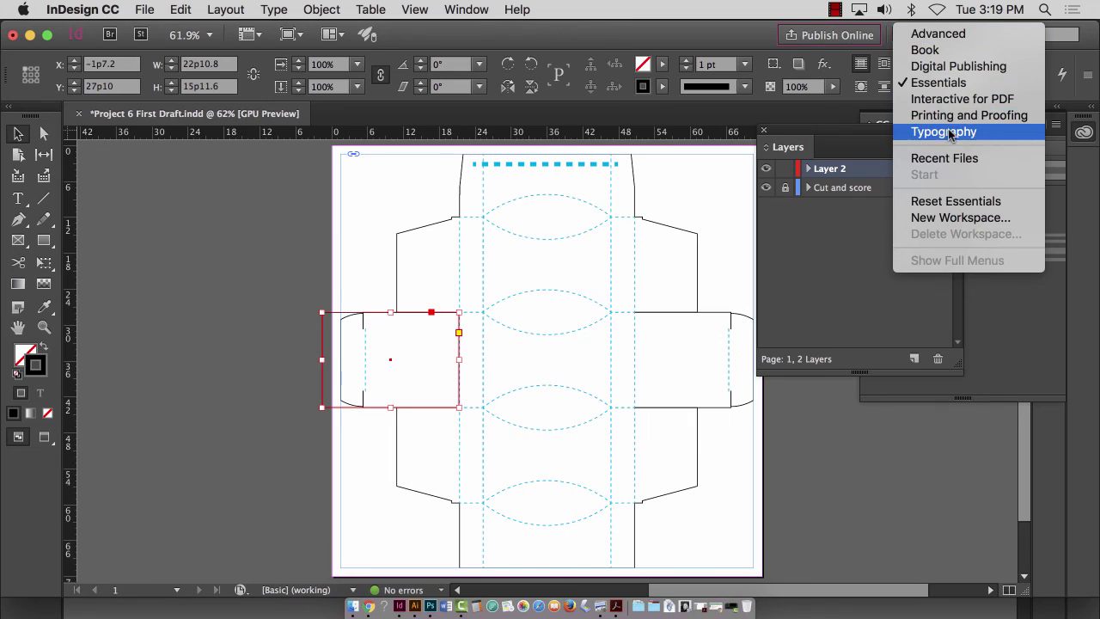
left_click(1001, 130)
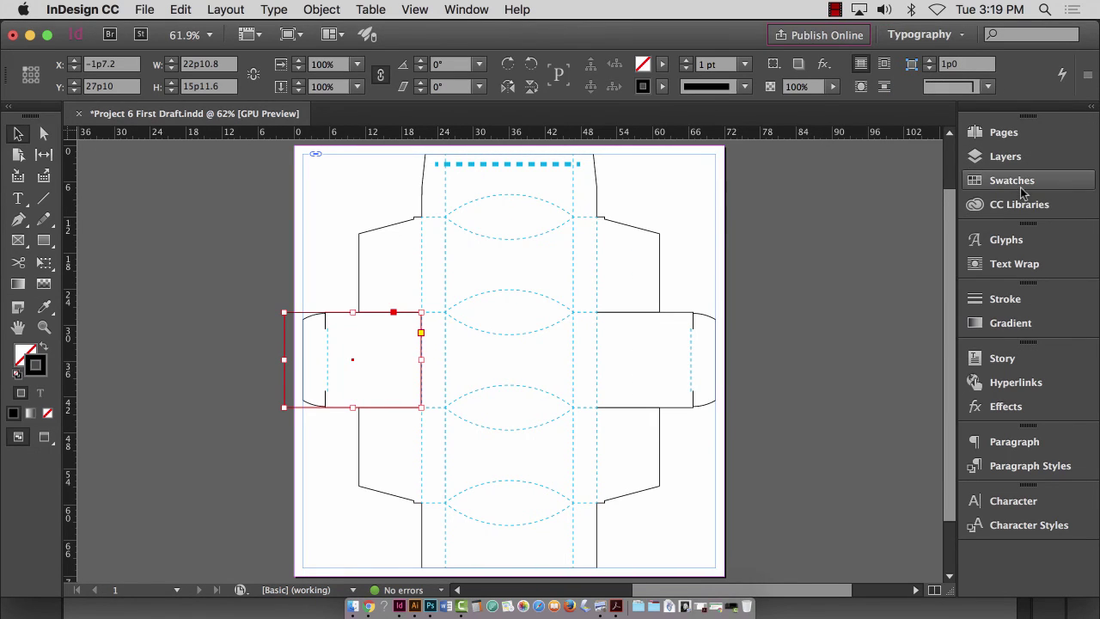
left_click(1012, 180)
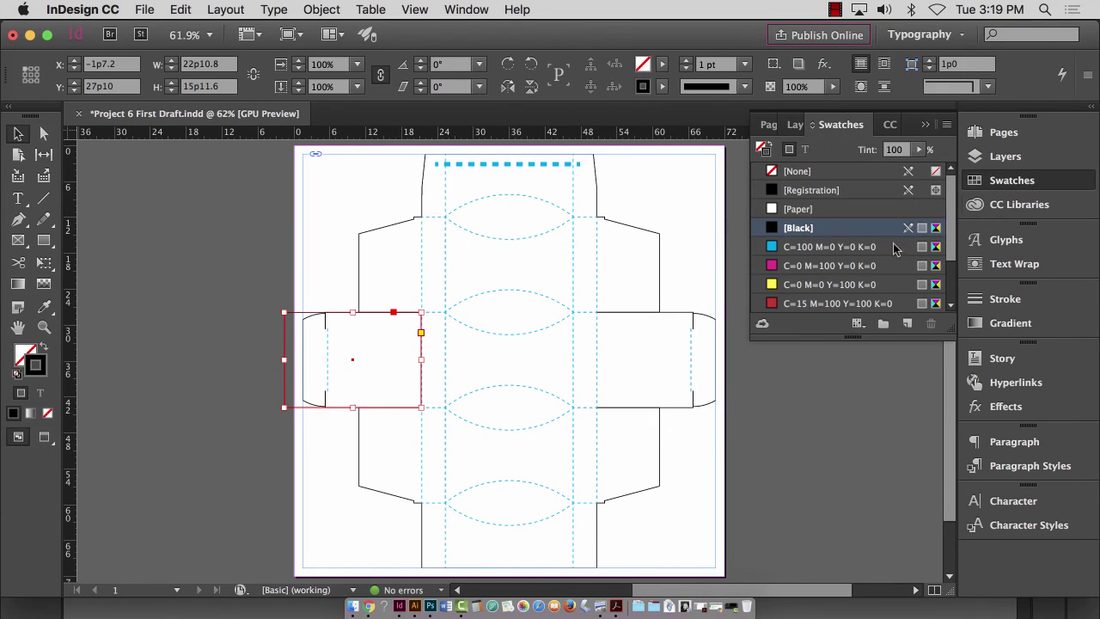
left_click(762, 149)
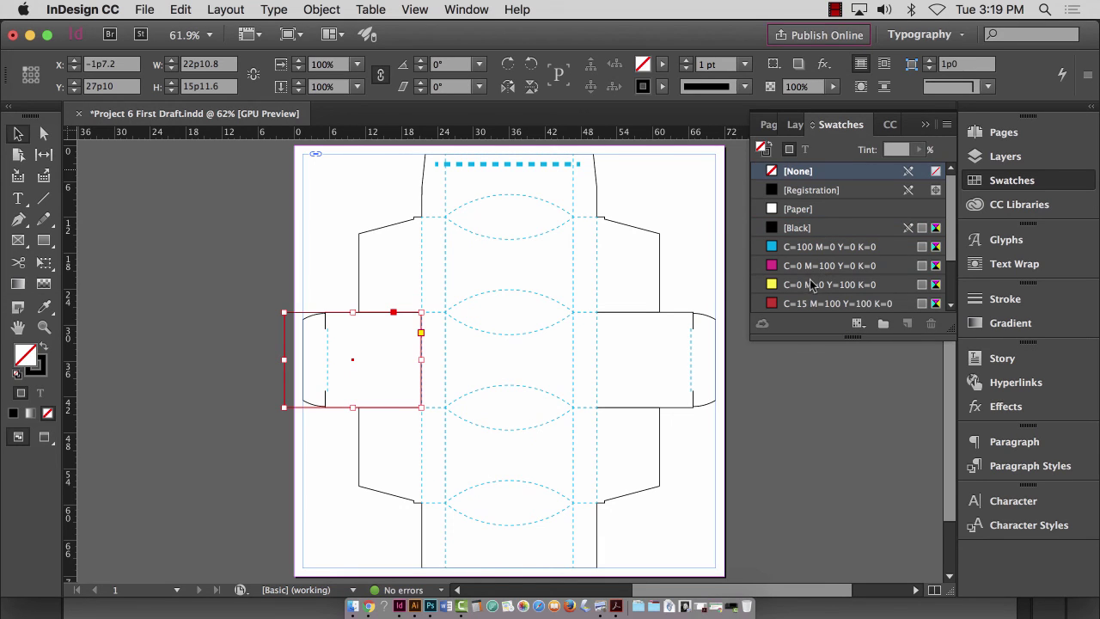
left_click(810, 284)
left_click(767, 153)
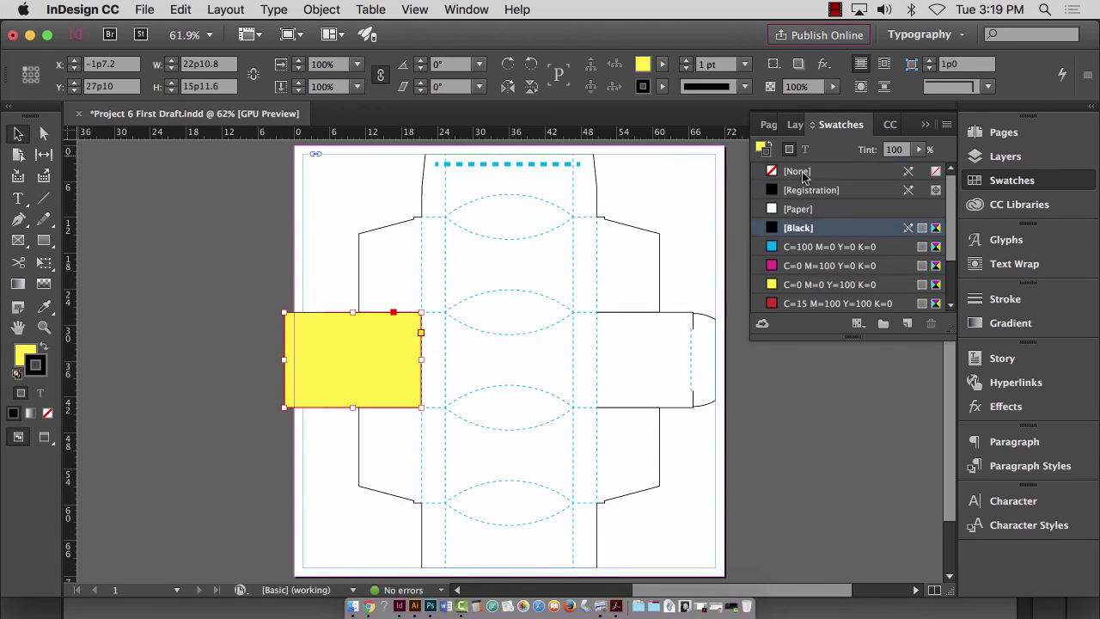
left_click(804, 175)
left_click(154, 283)
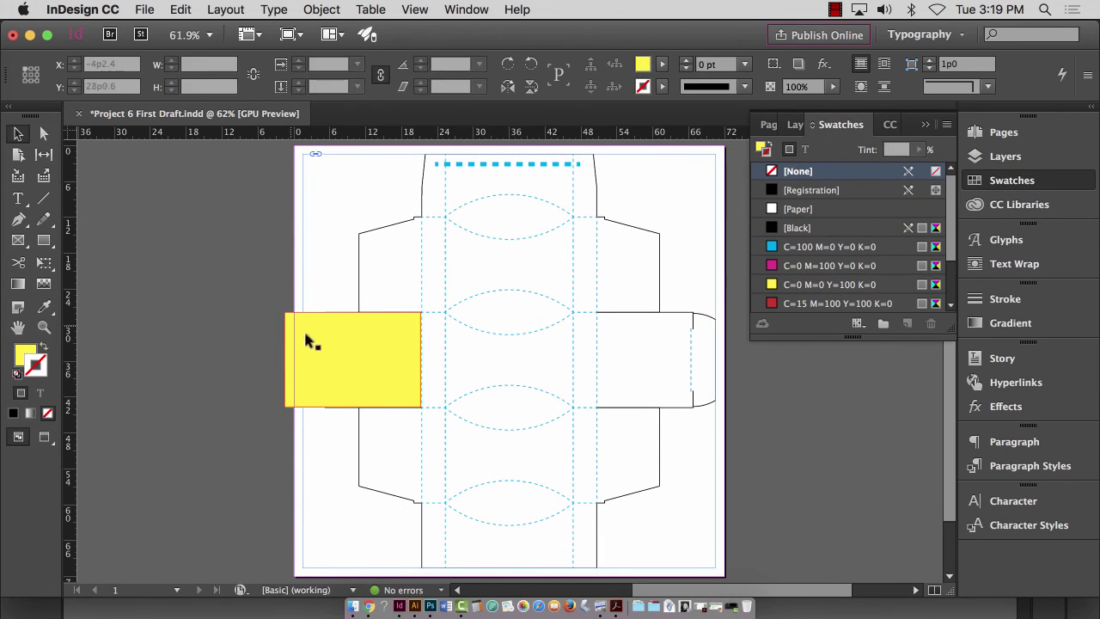
key("d")
- Move the Cut and score layer above Layer 2 so the template lines lie over the yellow rectangle
left_click(44, 326)
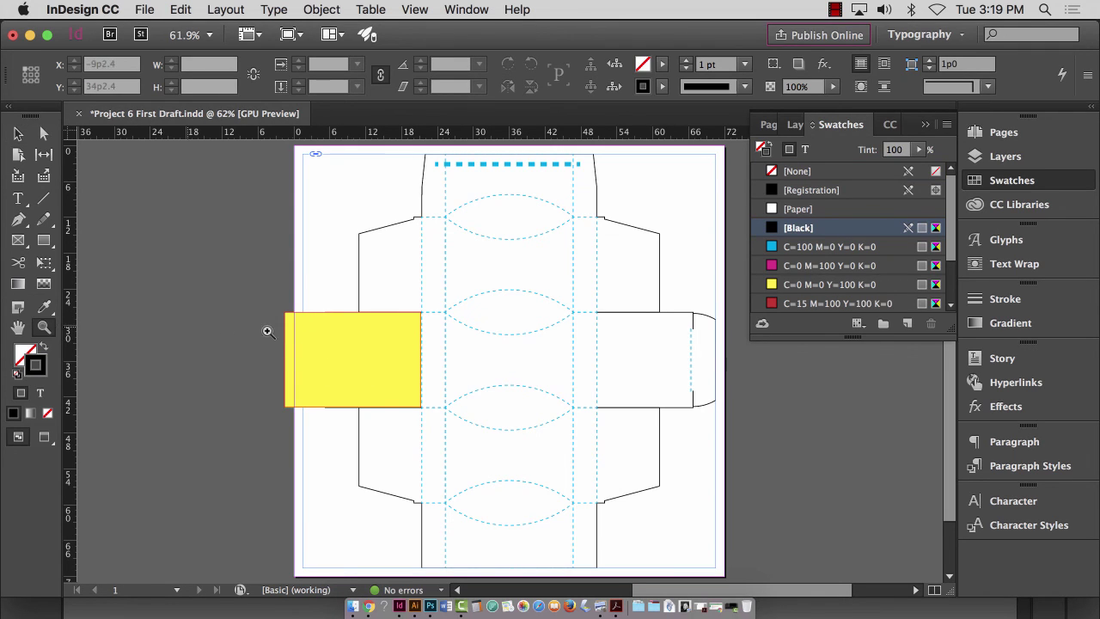
left_click_drag(278, 340, 469, 363)
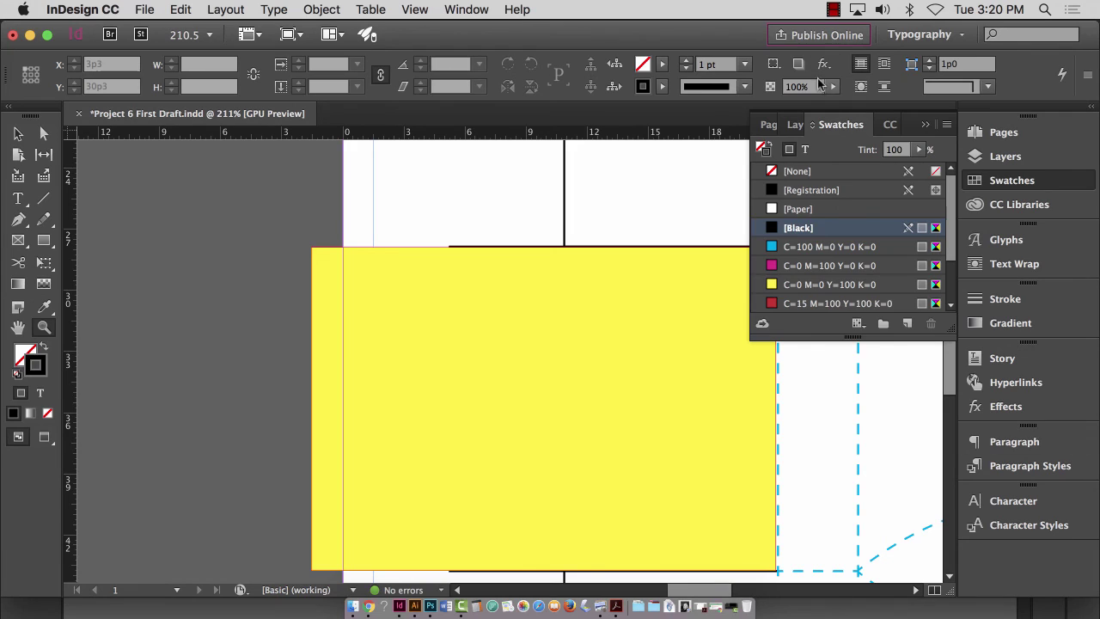
left_click(805, 125)
left_click(829, 167)
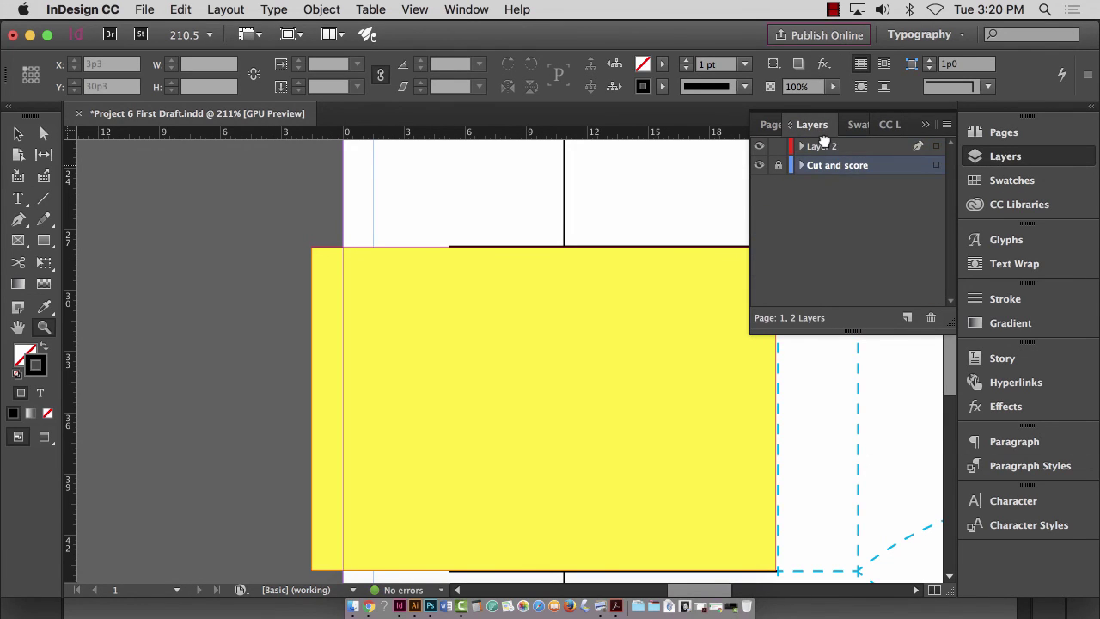
left_click_drag(824, 137, 824, 139)
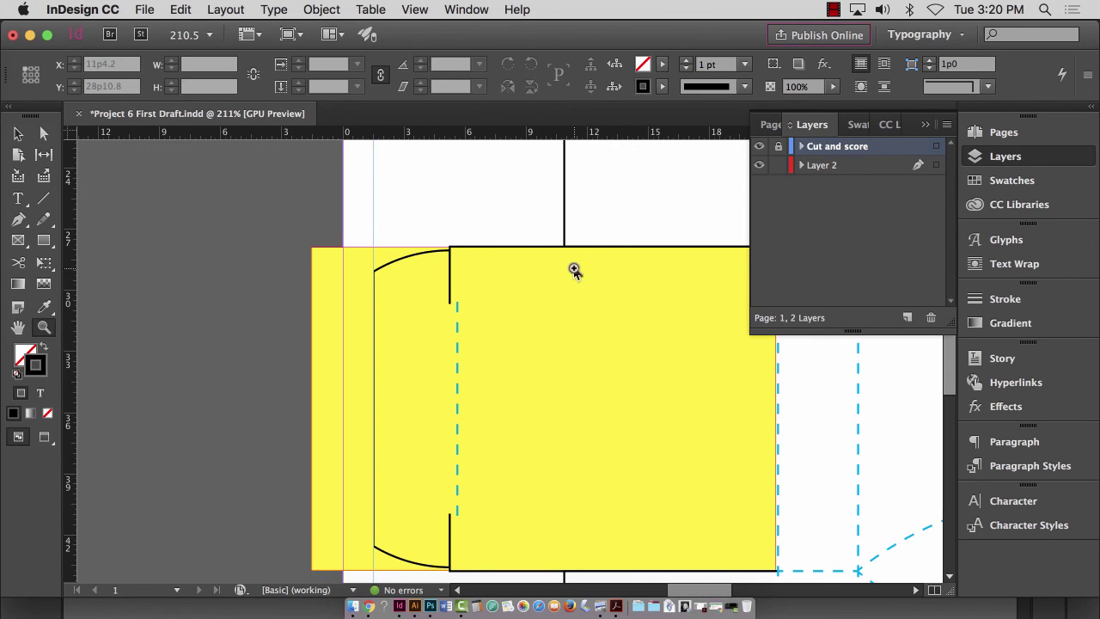
- Pull the yellow rectangle's left edge inside the page to X 0p7.2, making it about 20p7.9 wide
key("super+0")
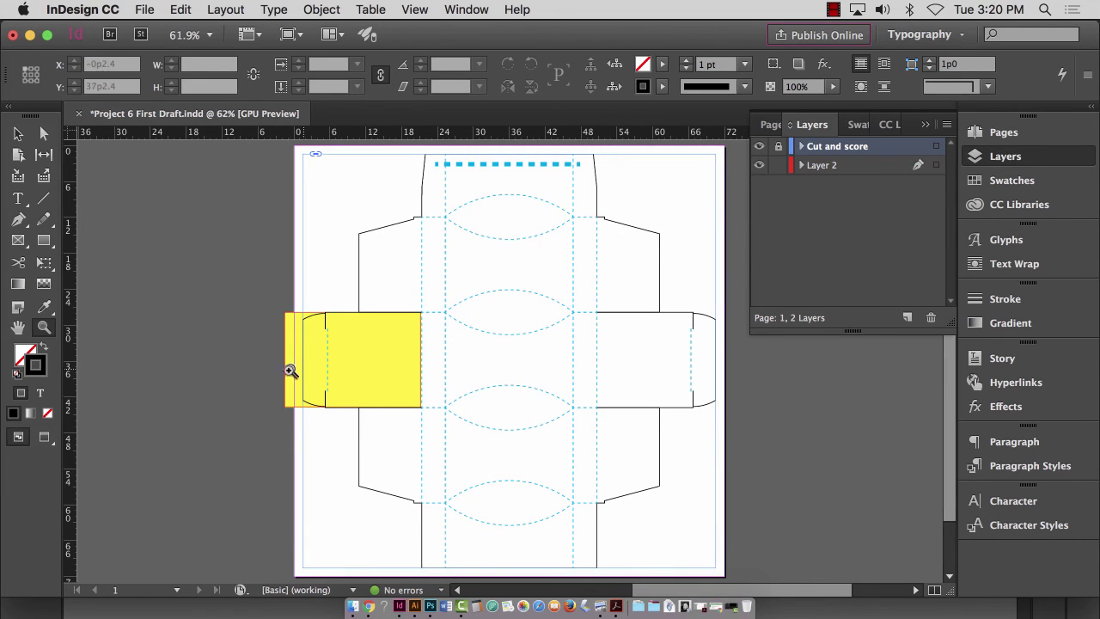
key("v")
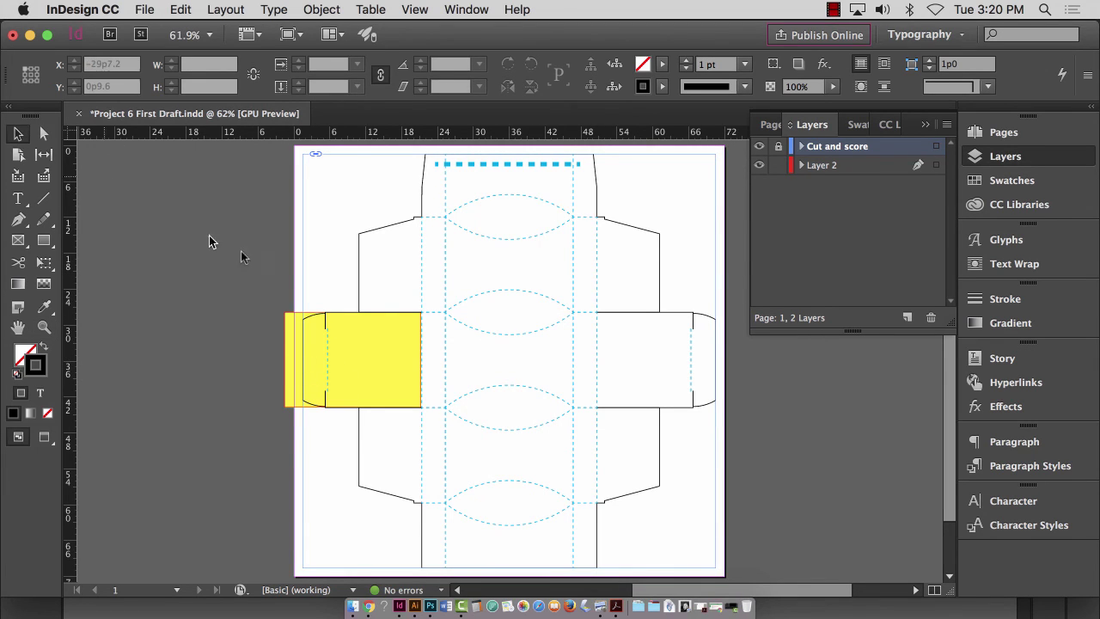
left_click(292, 359)
left_click_drag(286, 359, 298, 359)
left_click(175, 366)
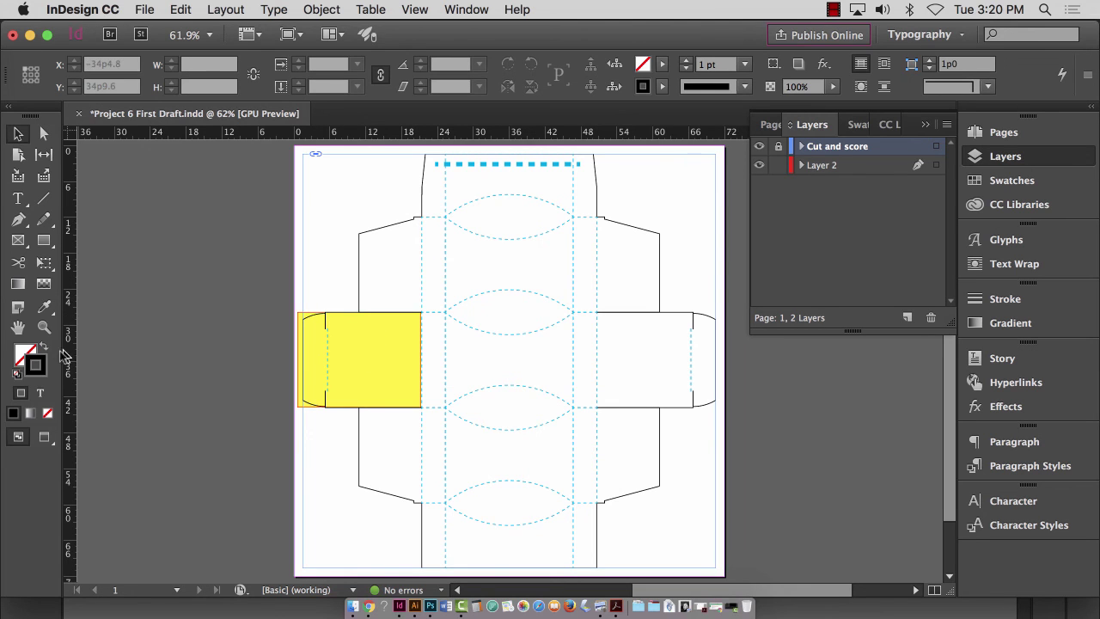
- Add anchor points on the yellow rectangle's top edge at the vertical cut line, just left of it, and at the flap corner
left_click(44, 327)
left_click_drag(368, 329, 557, 351)
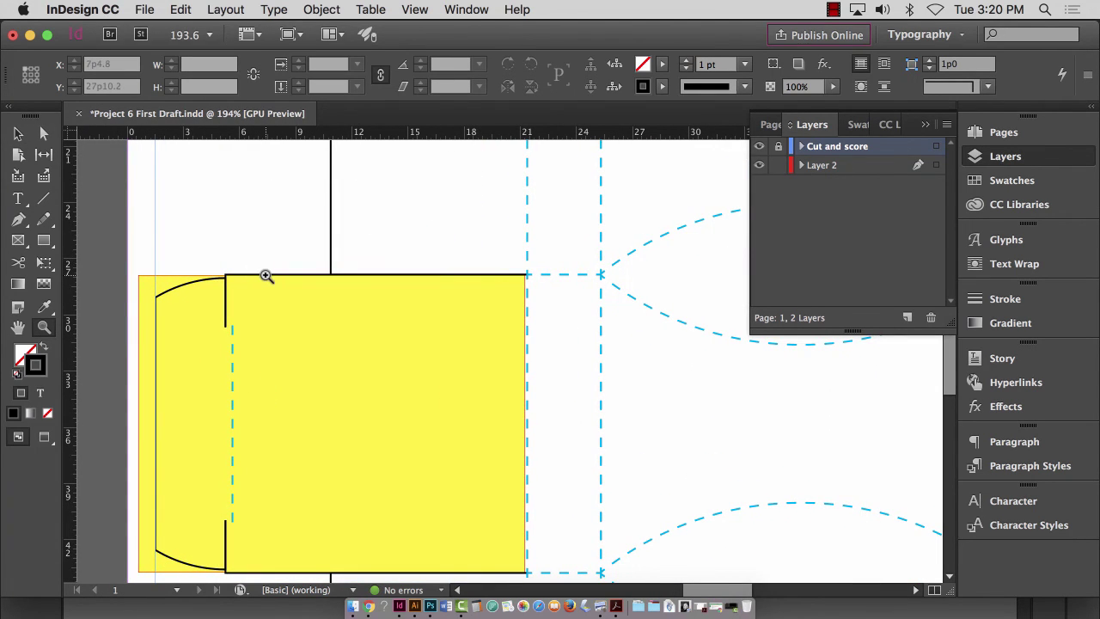
left_click(17, 133)
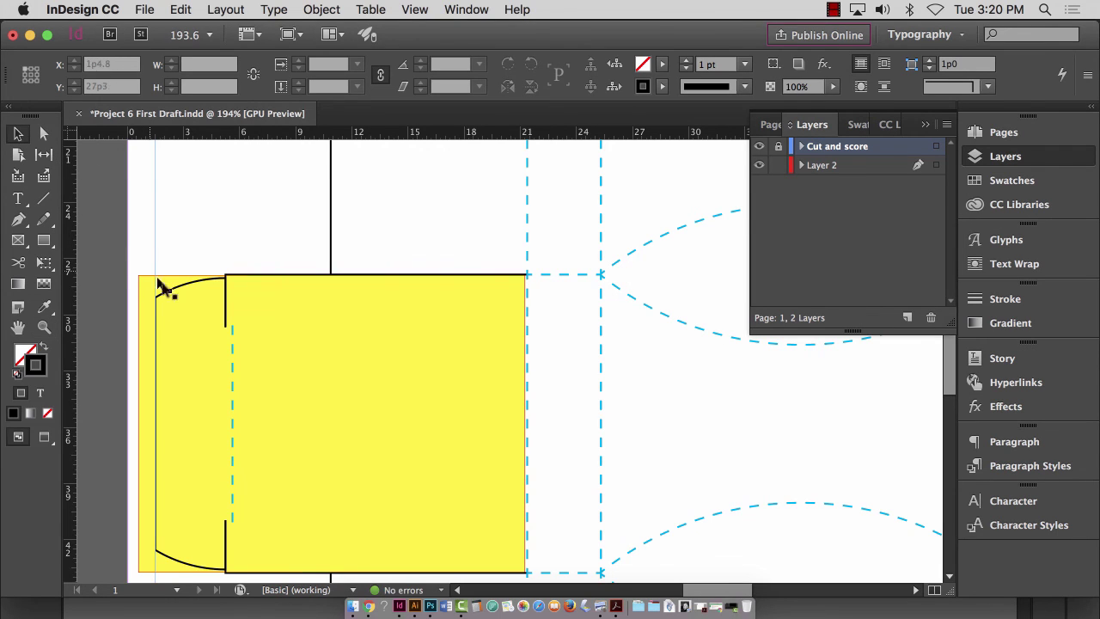
left_click(164, 288)
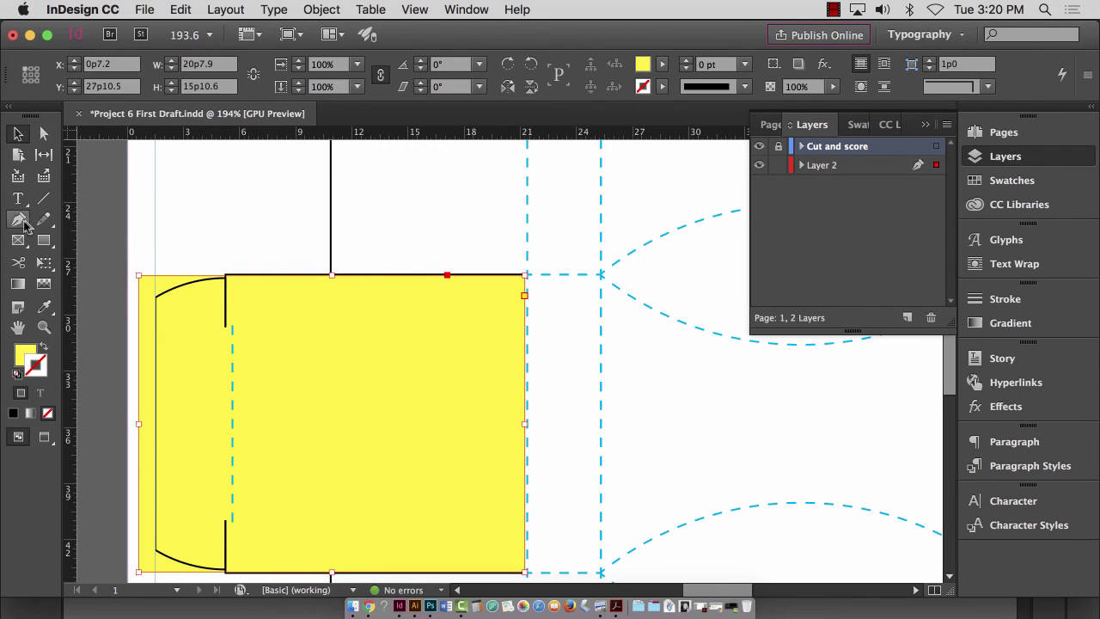
left_click(19, 220)
left_click(19, 221)
left_click(109, 237)
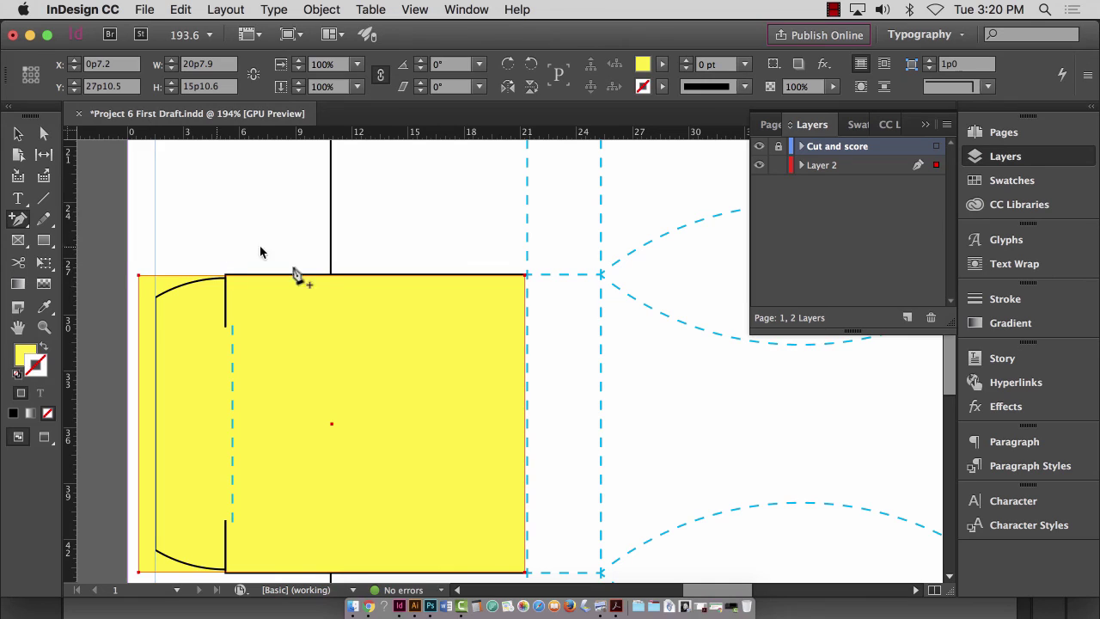
left_click(331, 276)
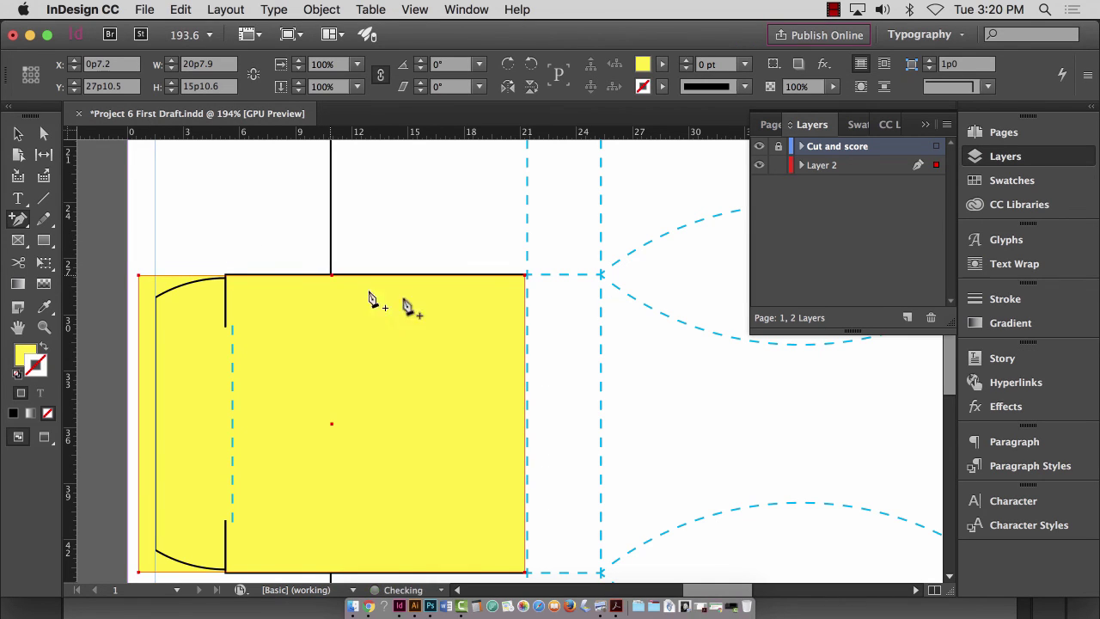
left_click(309, 276)
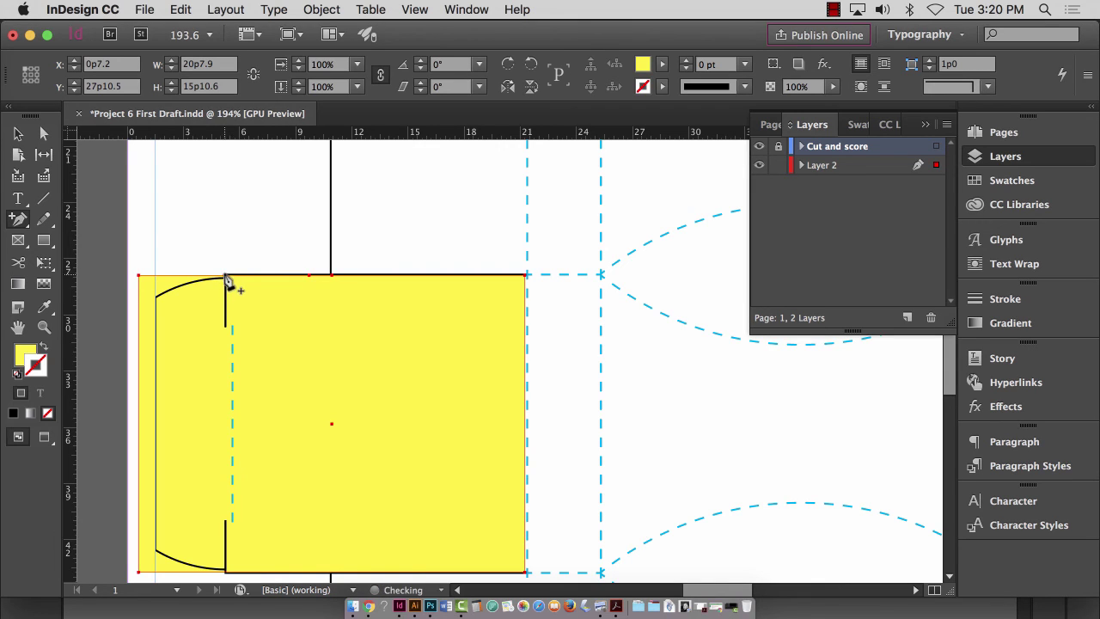
- Raise the flap-corner point and the middle added point to about Y 26p9 to form the top bleed
left_click(44, 134)
mouse_move(226, 277)
left_mouse_down()
mouse_move(233, 255)
mouse_move(227, 273)
left_mouse_up()
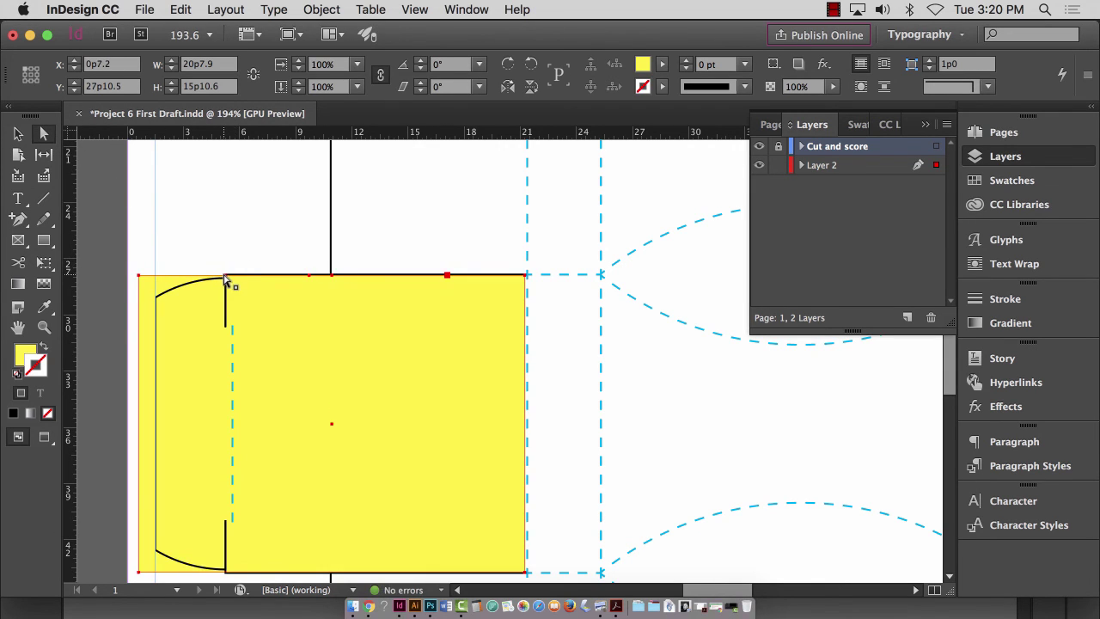
left_click(226, 277, "shift")
left_click_drag(226, 277, 225, 255)
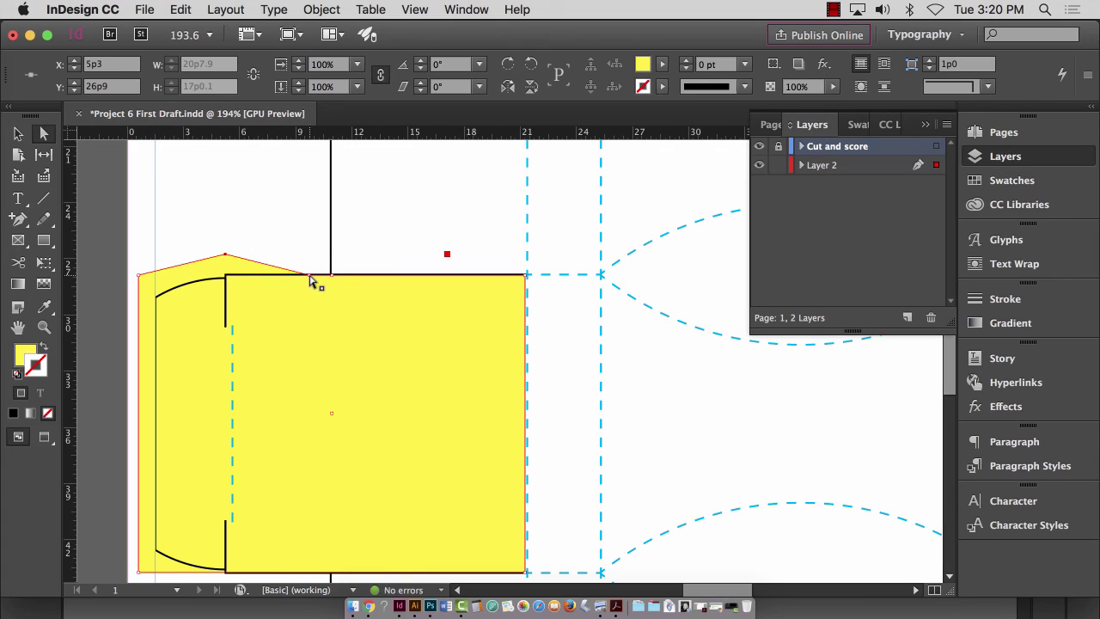
left_click_drag(307, 275, 307, 255)
left_click(254, 226)
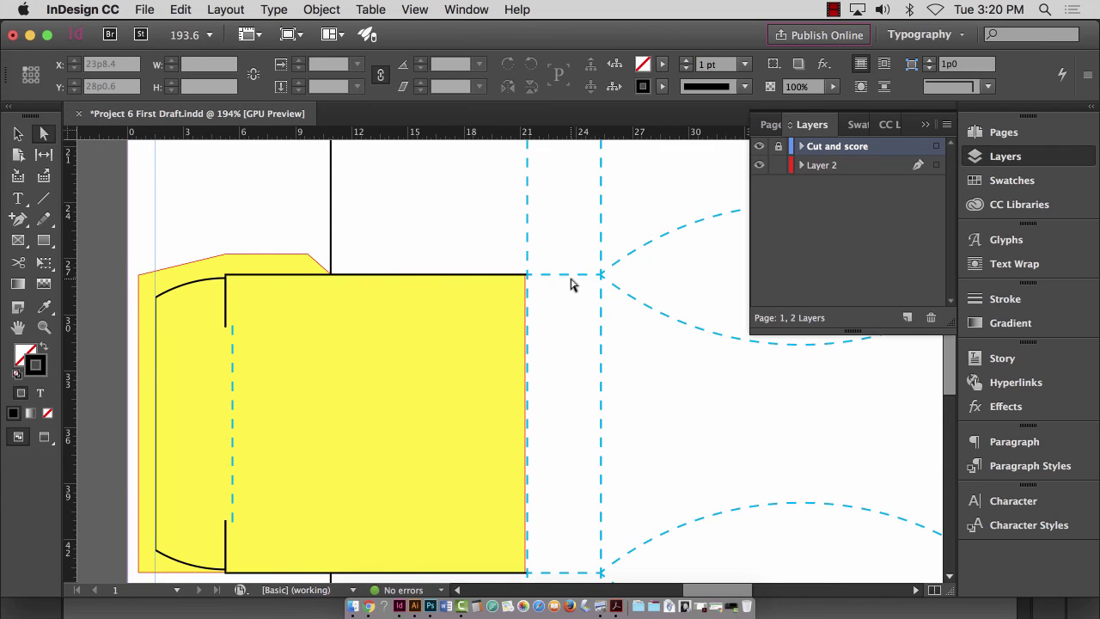
- Add three anchor points on the yellow shape's bottom edge, matching those along the top edge
key("super+minus")
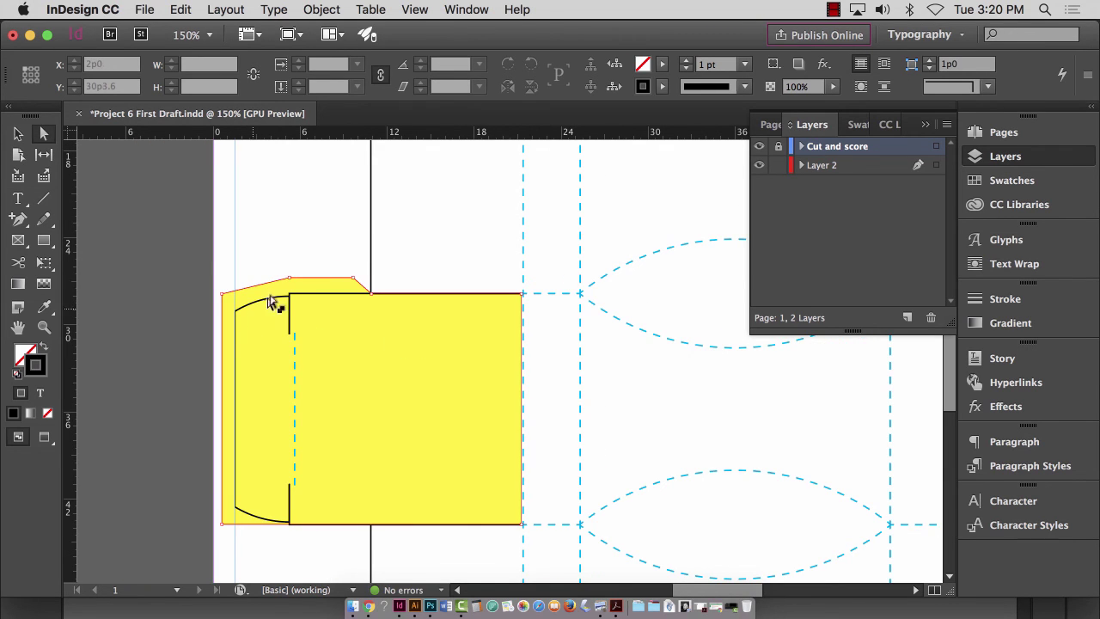
left_click(282, 297)
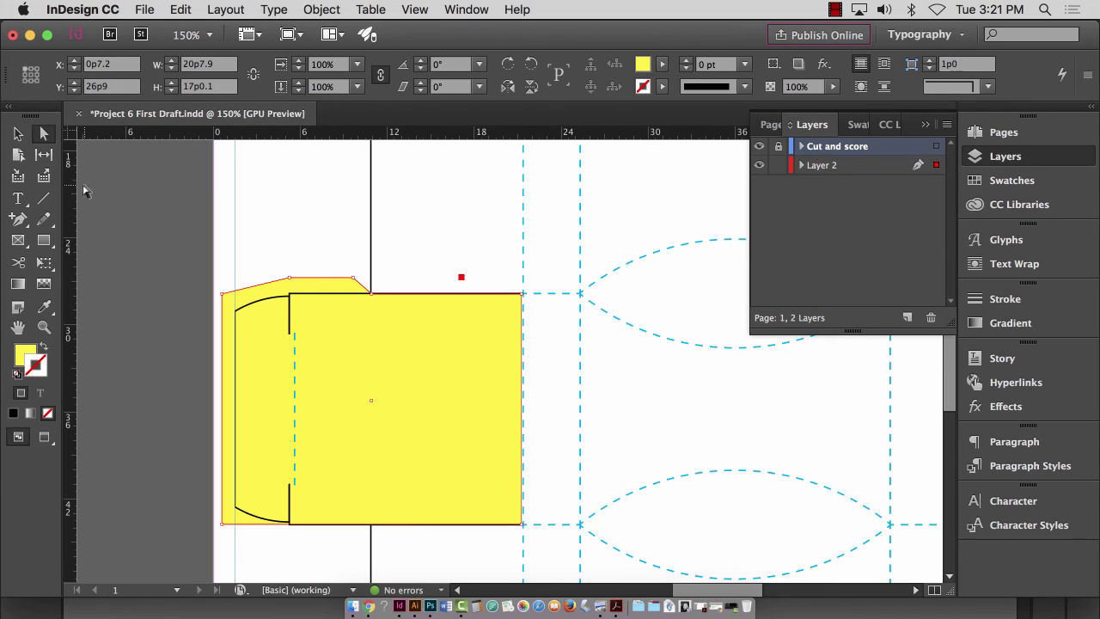
left_click(18, 220)
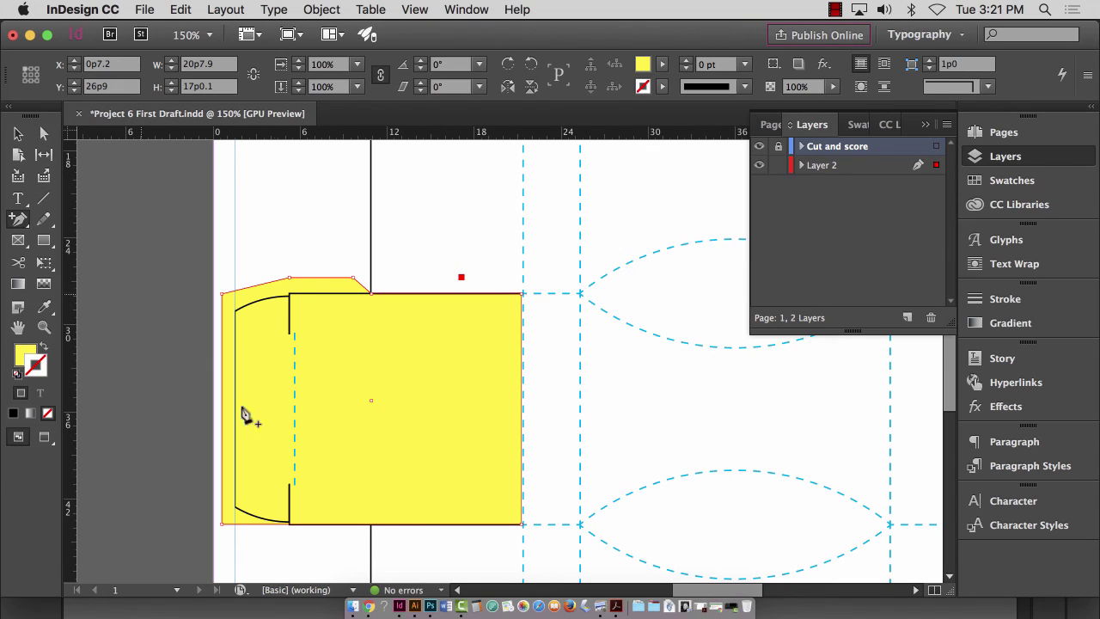
left_click(371, 525)
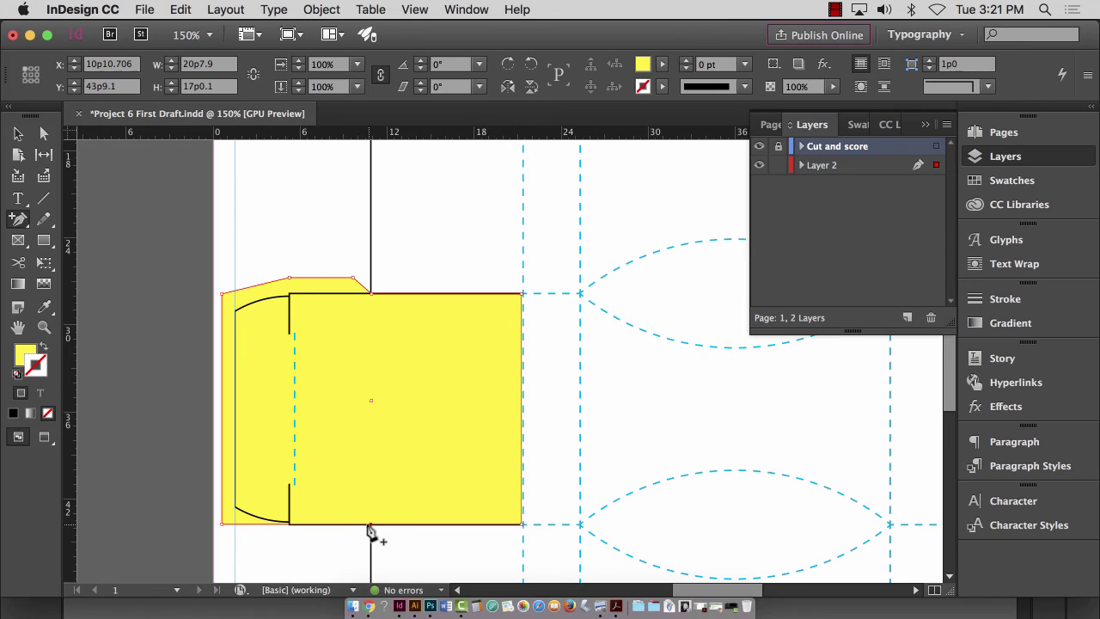
left_click(354, 524)
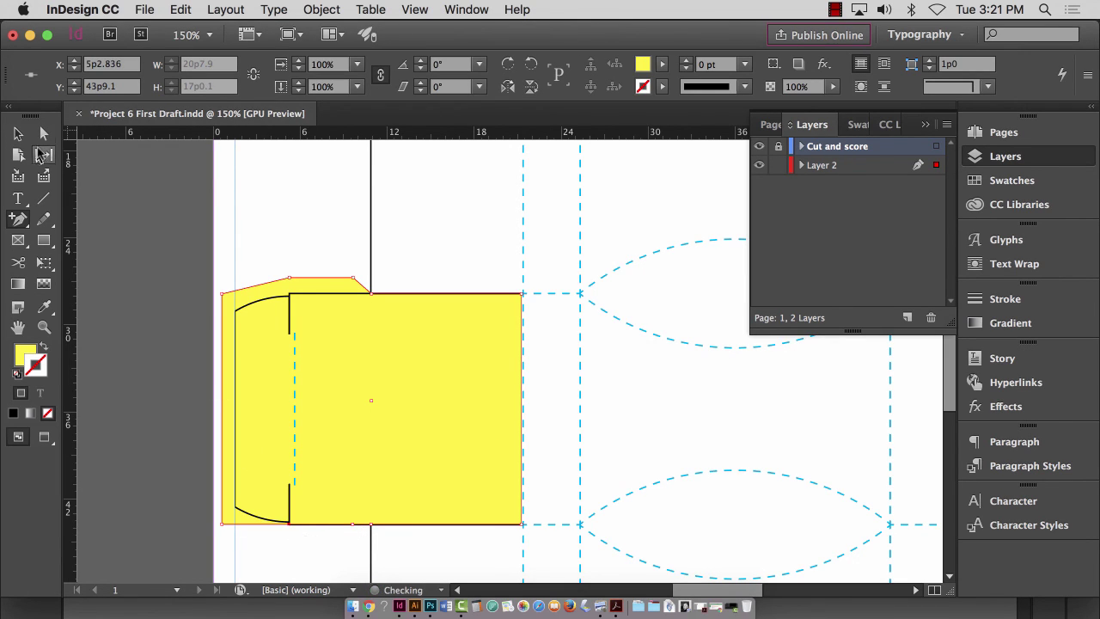
- Lower the two outer added points on the bottom edge to form a bleed below the flap, making the shape about 18p4.2 high
left_click(44, 134)
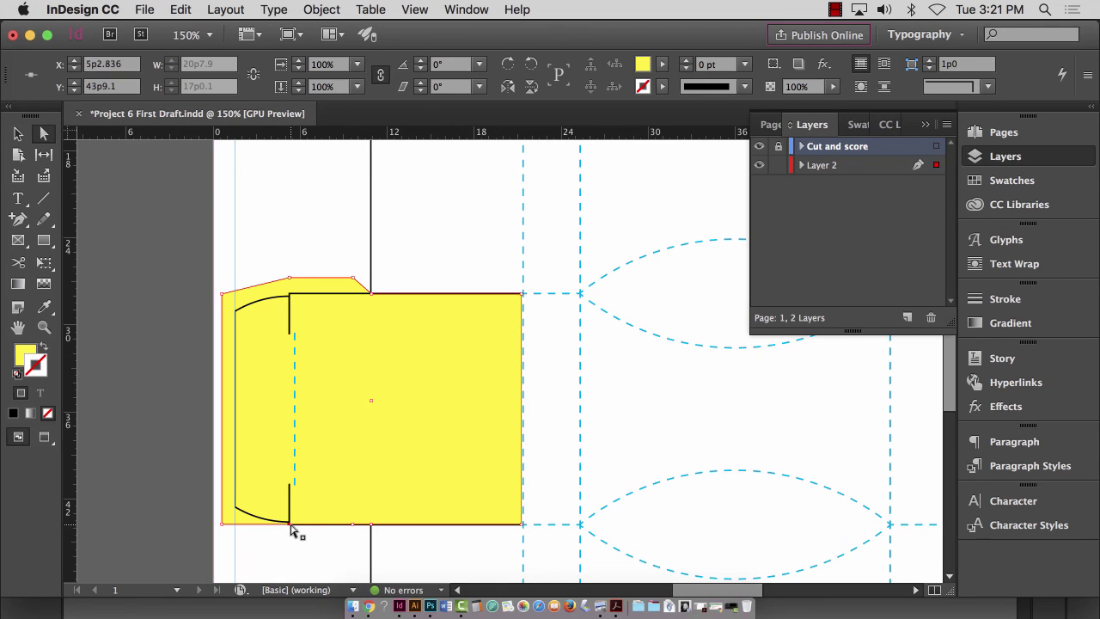
left_click_drag(289, 524, 290, 541)
left_click_drag(354, 526, 353, 543)
left_click(131, 470)
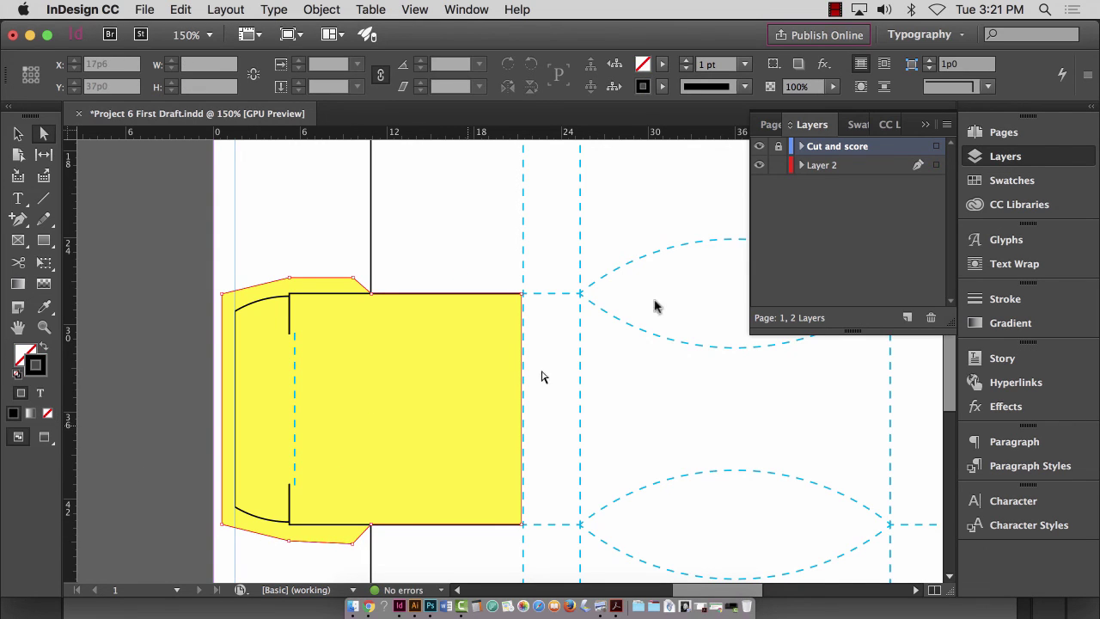
- Hide the Cut and score layer to inspect the yellow shape's outline, and show the layer again
left_click(757, 148)
left_click(386, 478)
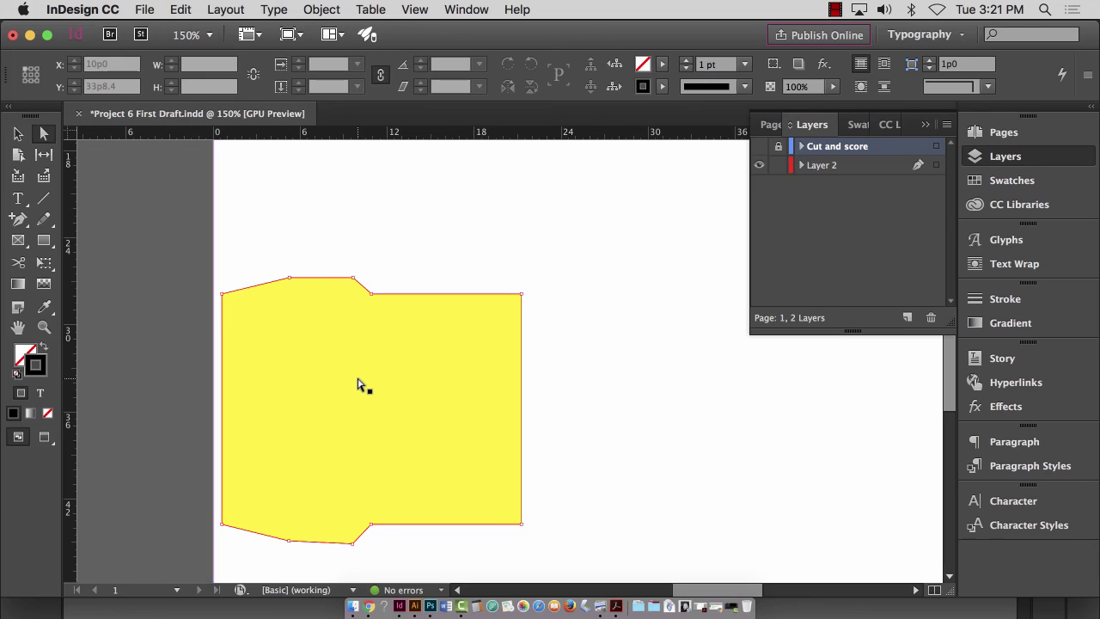
left_click(701, 222)
left_click(758, 146)
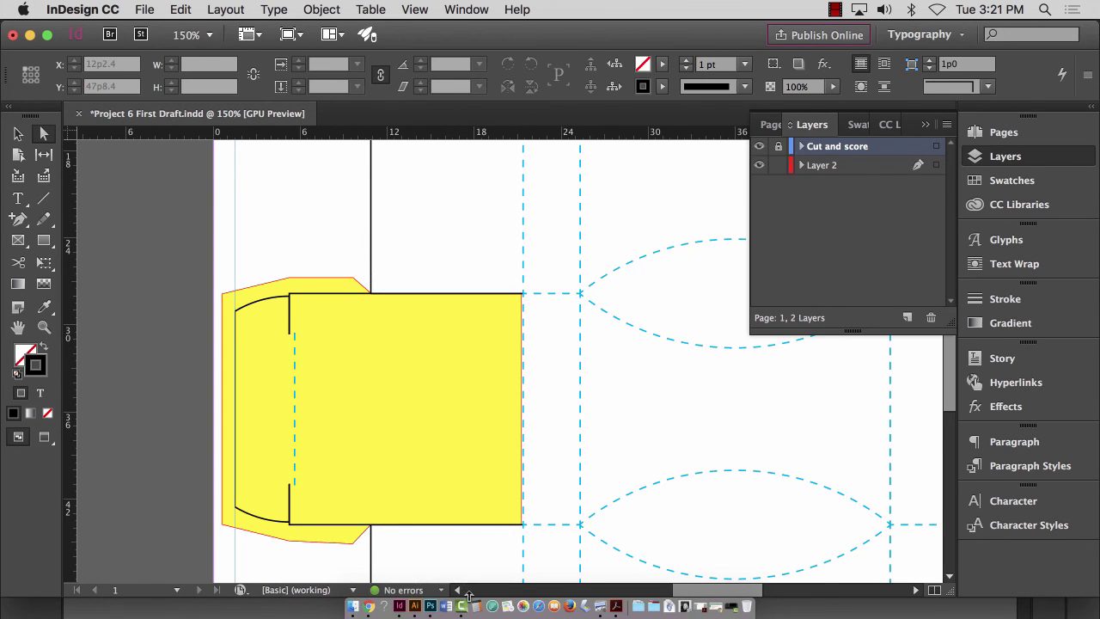
- Lower the bottom flap-corner point to level the bottom bleed edge, and select the finished yellow shape
left_click(289, 543)
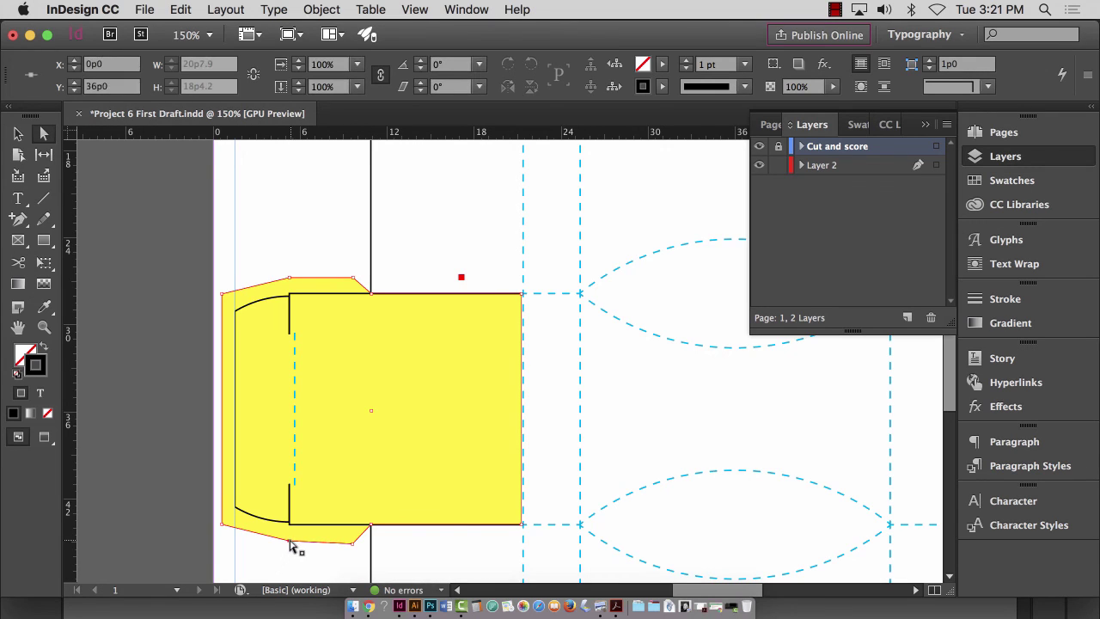
left_click(304, 558)
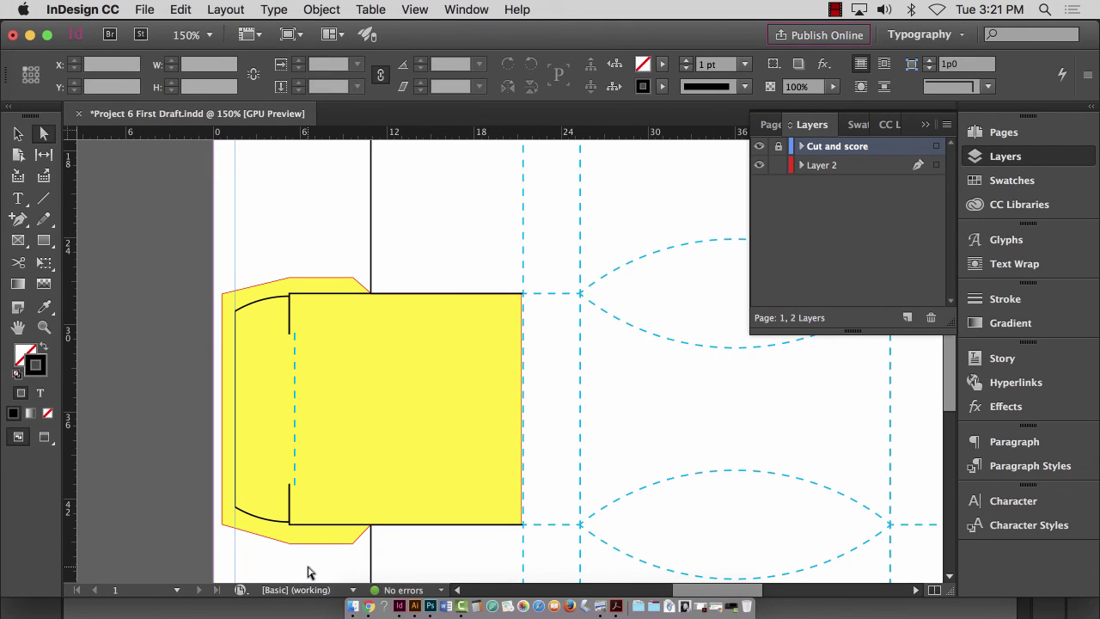
key("super+0")
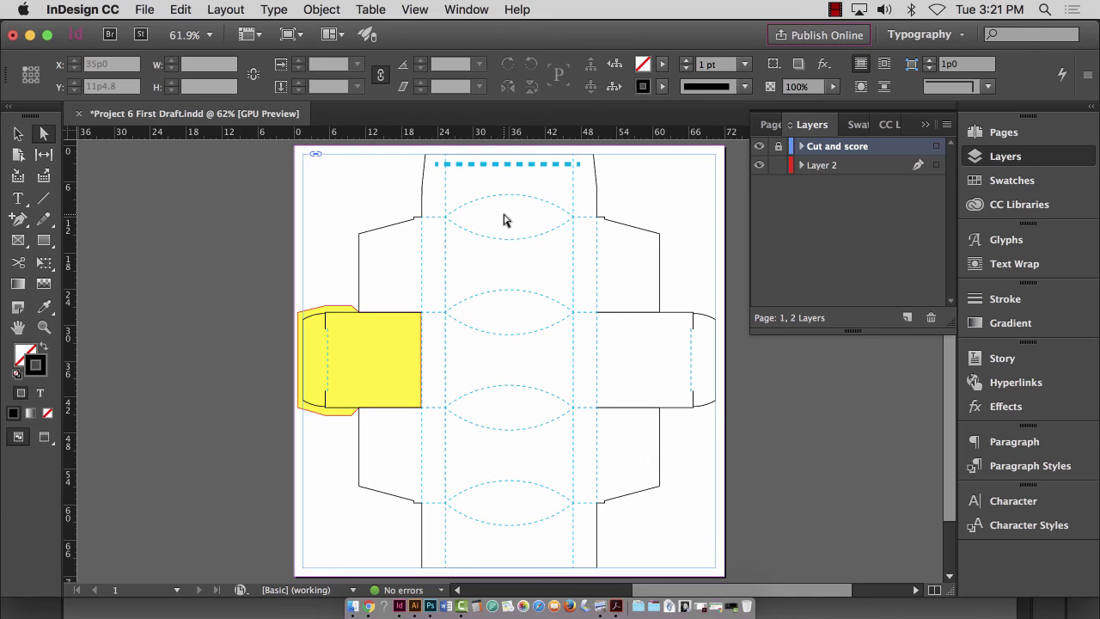
left_click(331, 313)
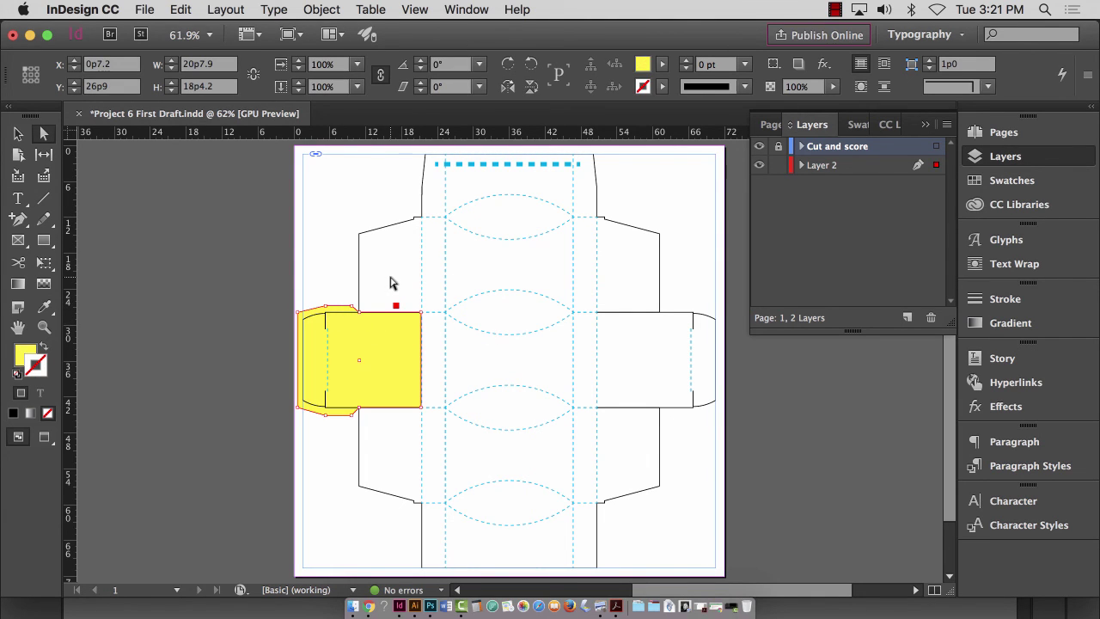
- Duplicate the yellow flap shape onto the opposite side flap of the box, with its origin at X 50p7.2, Y 26p9
left_click(19, 136)
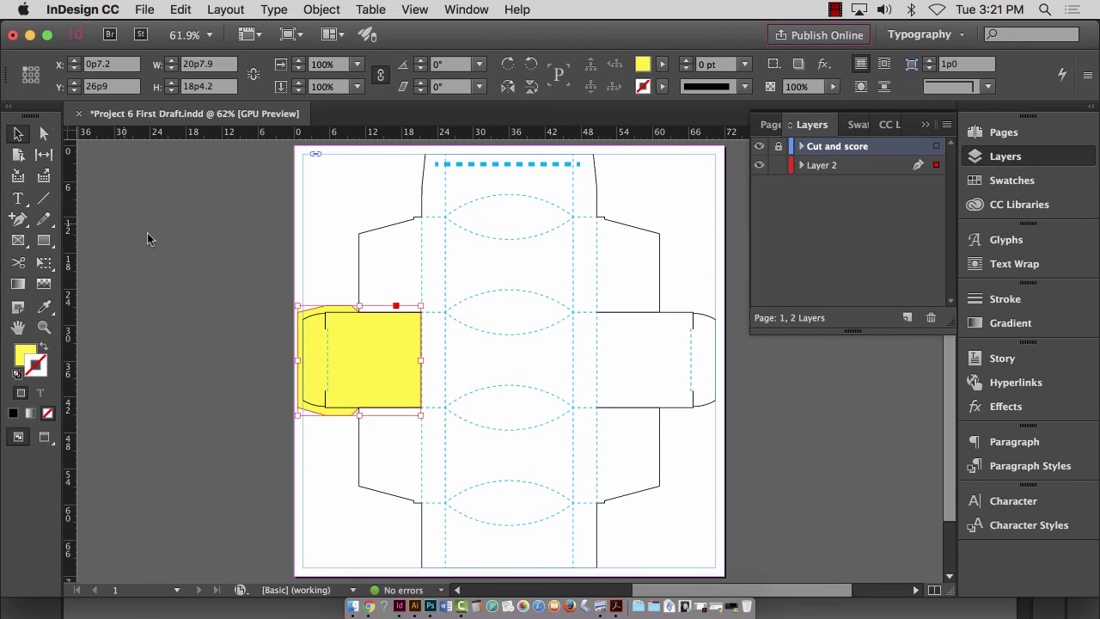
left_click(149, 238)
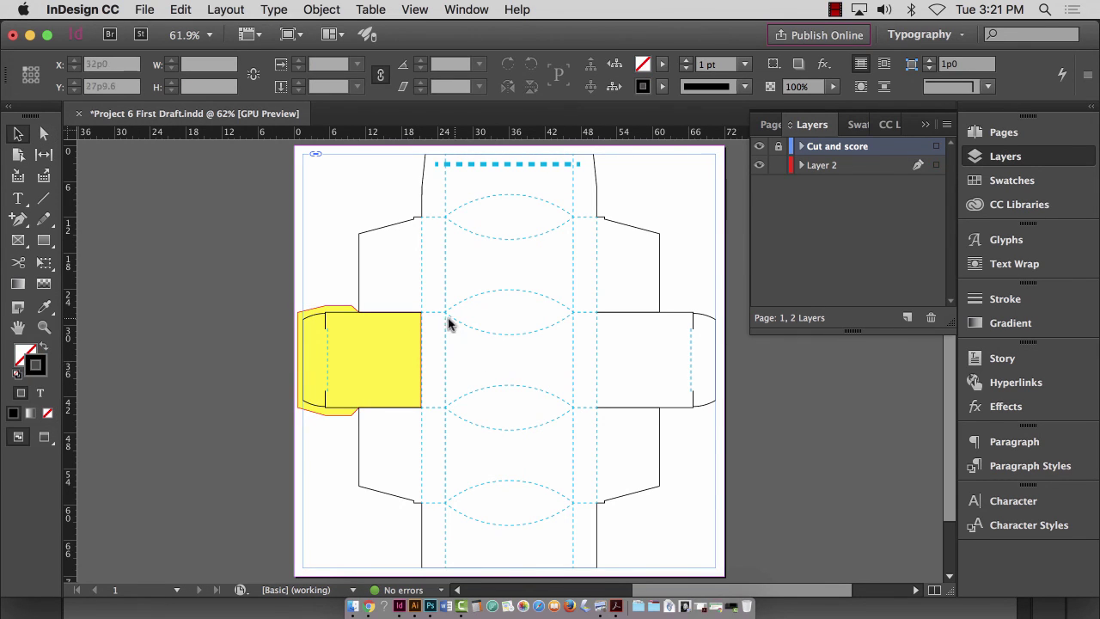
left_click(333, 314)
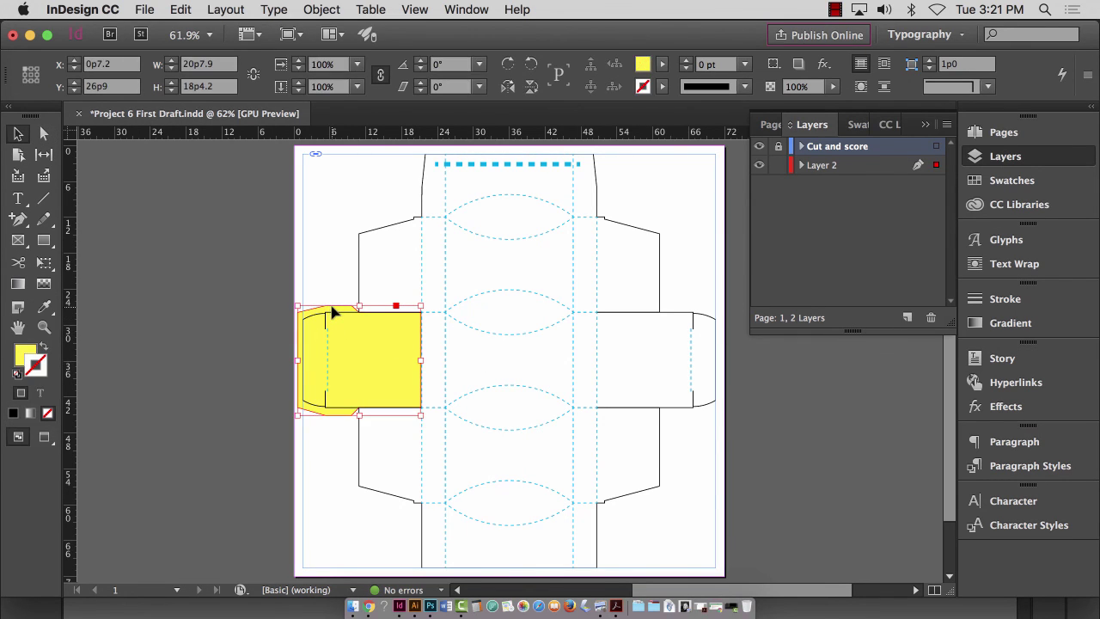
left_click_drag(332, 310, 605, 314)
key("super+z")
left_click_drag(330, 312, 627, 313)
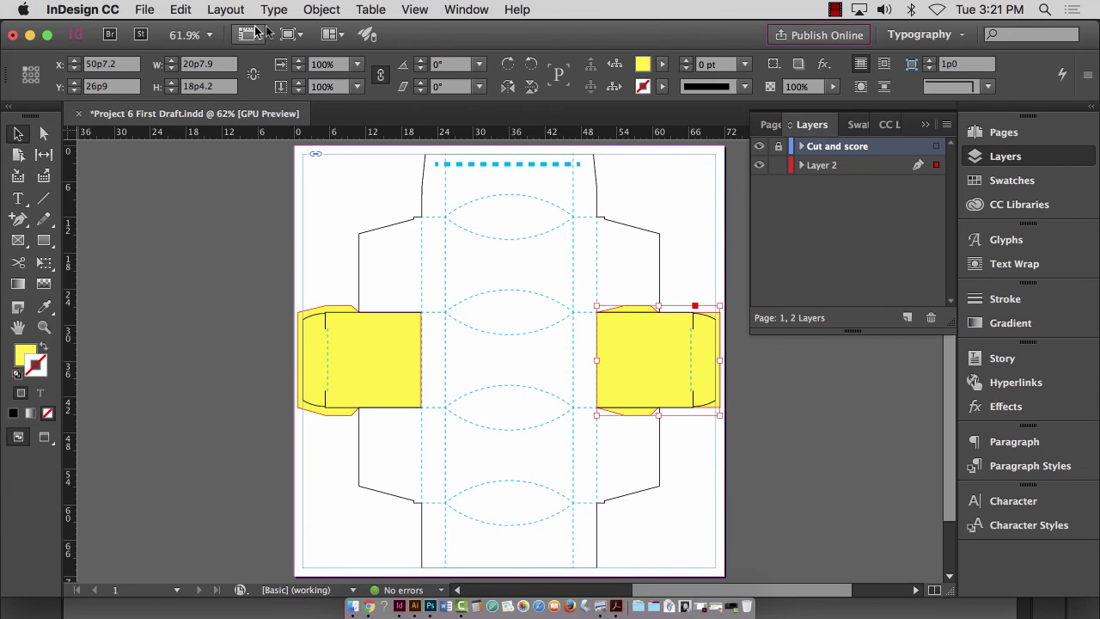
- Flip the duplicated yellow shape horizontally and reposition it over the right side flap at X 50p7.2
left_click(508, 86)
key("super+z")
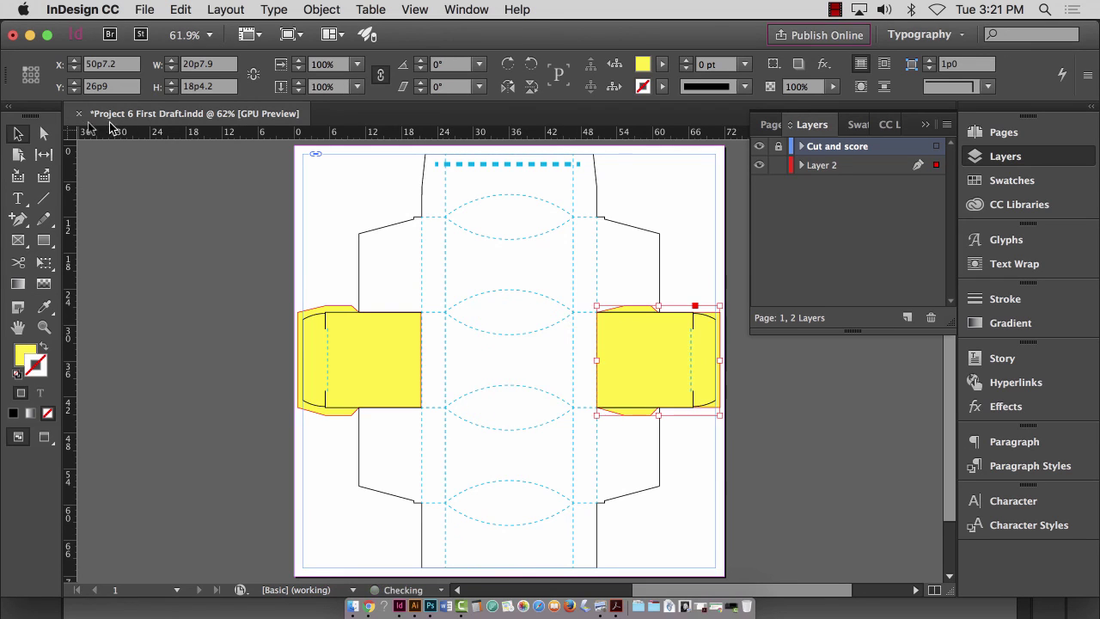
left_click(38, 74)
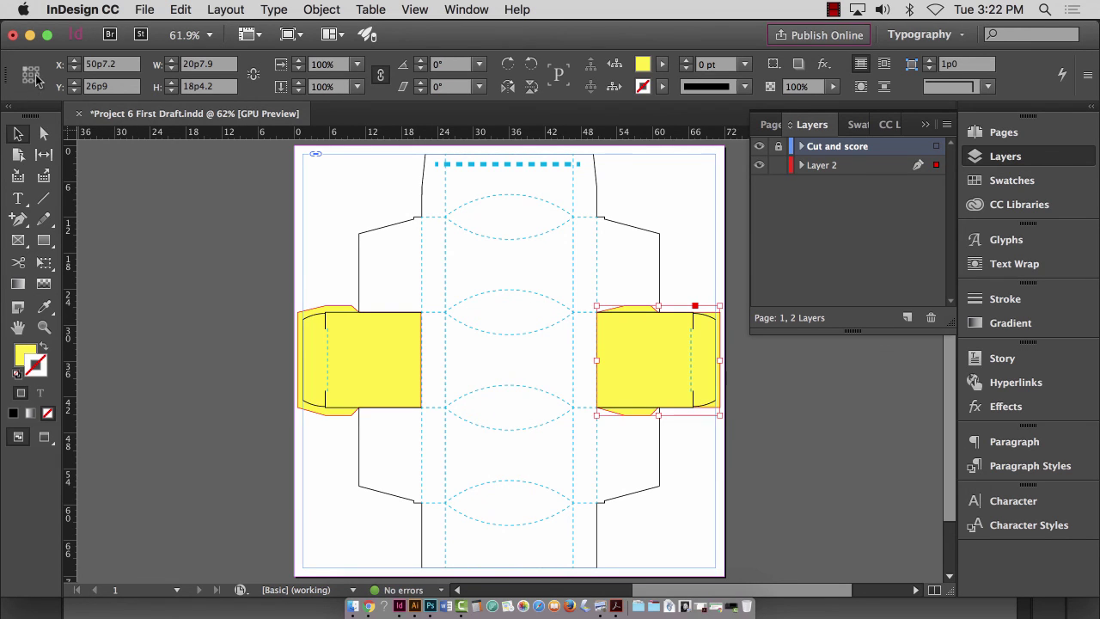
left_click(509, 89)
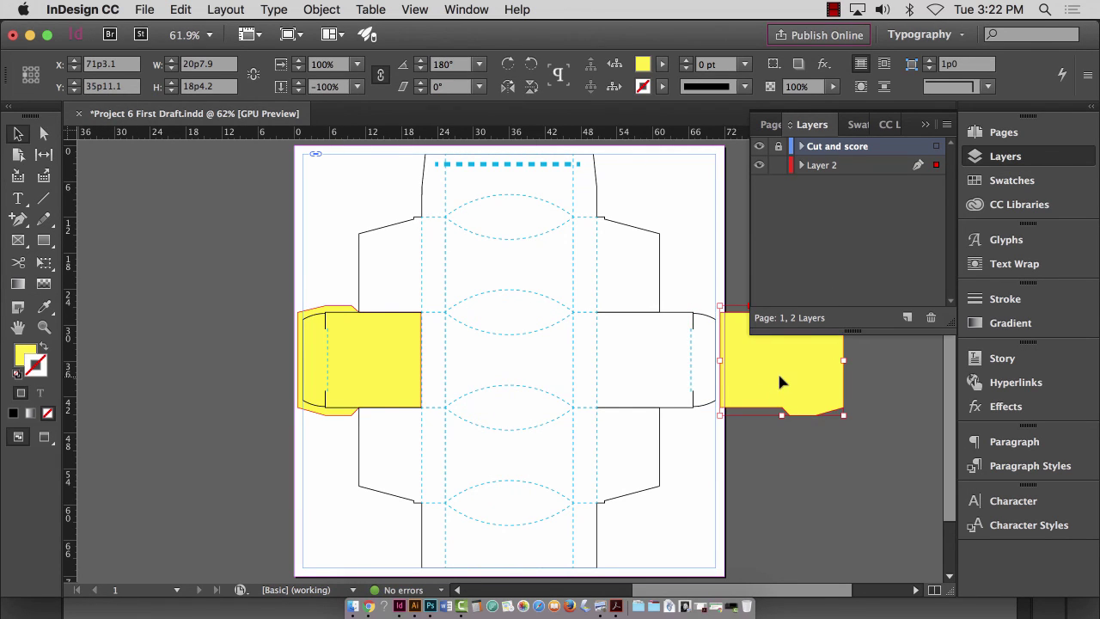
left_click_drag(780, 382, 652, 382)
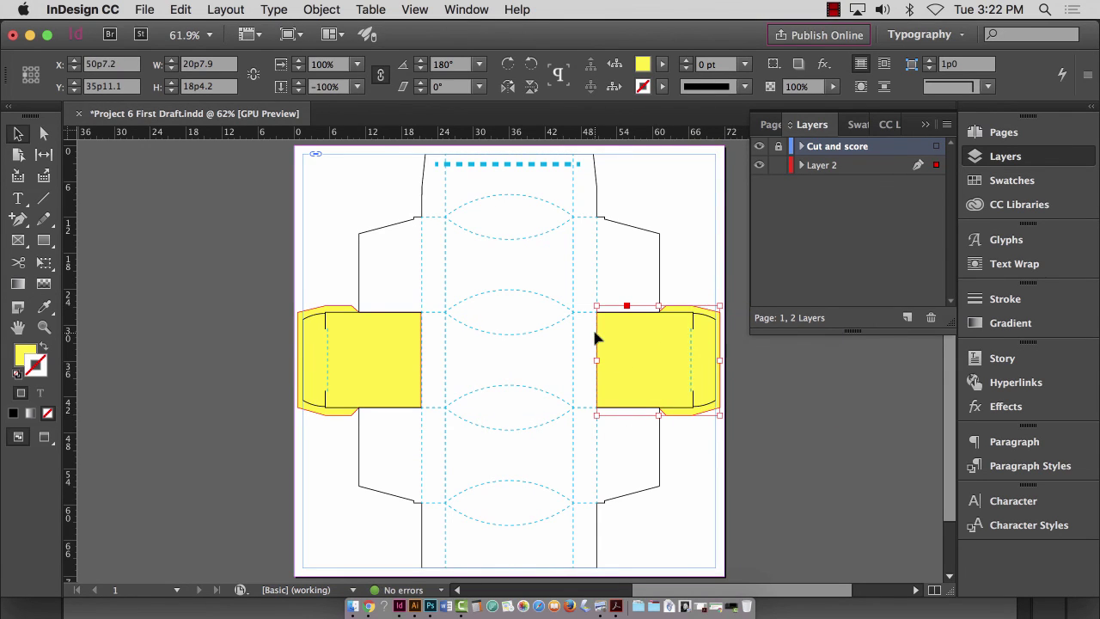
- View the Cut and score layer and Layer 2 separately, and preview the yellow artwork without frame edges
left_click(758, 165)
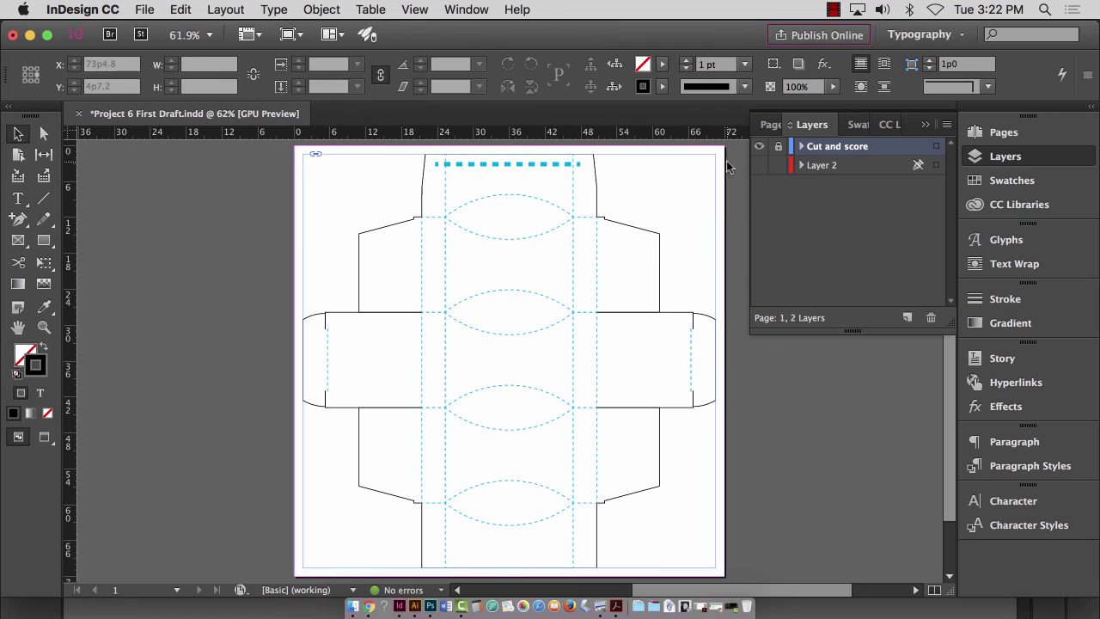
left_click(758, 146)
left_click(759, 165)
left_click(759, 147)
left_click(759, 147)
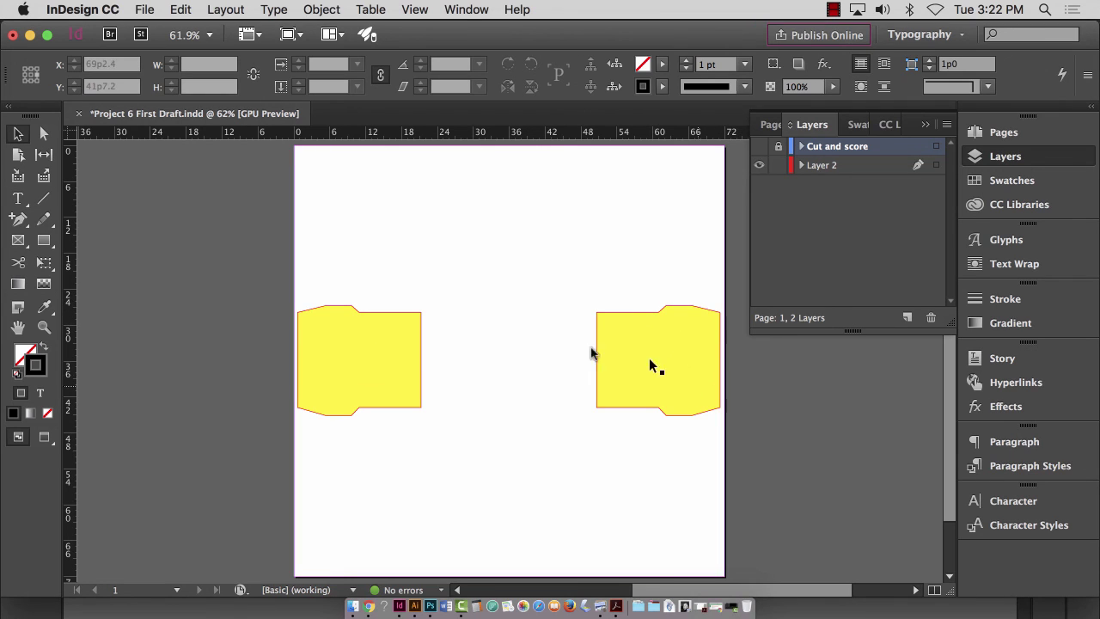
key("w")
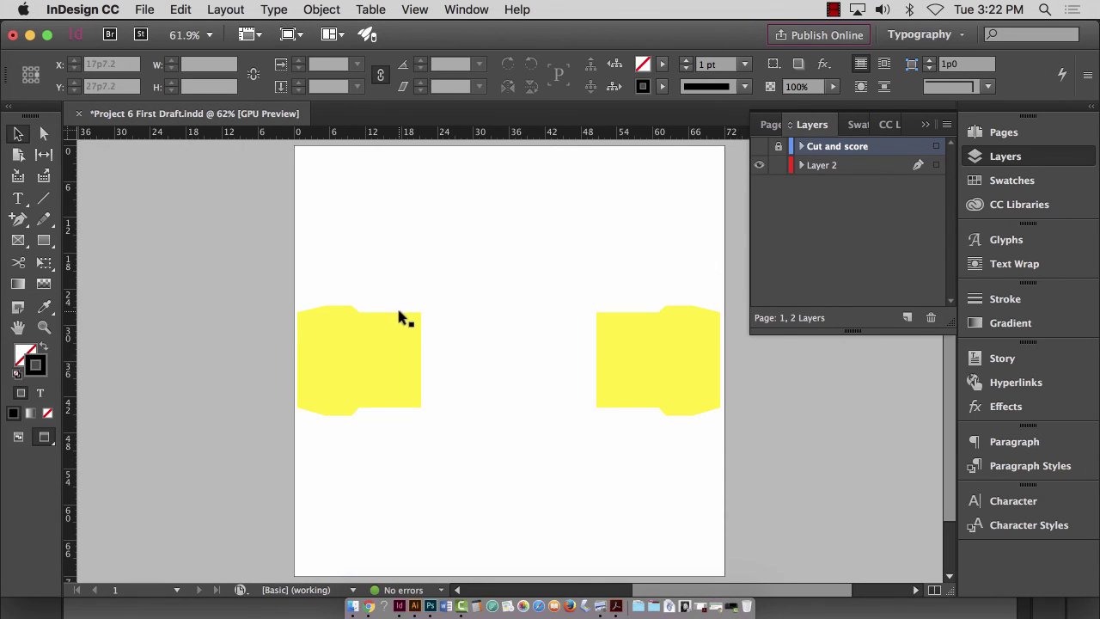
key("w")
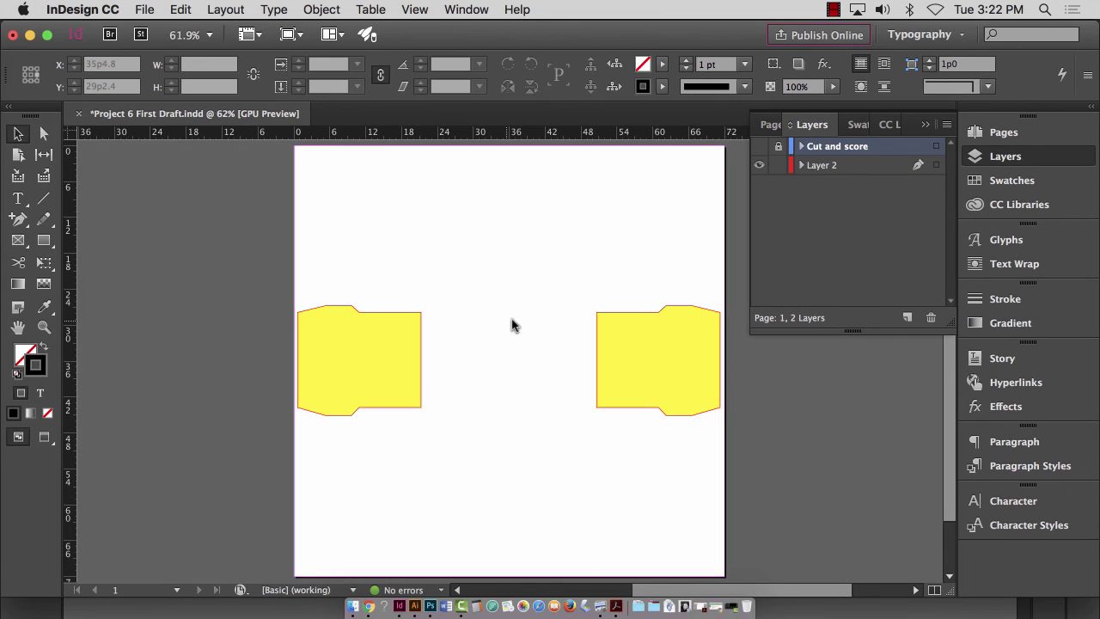
- Display the Cut and score template on its own, and switch back to showing only Layer 2
left_click(758, 165)
left_click(758, 146)
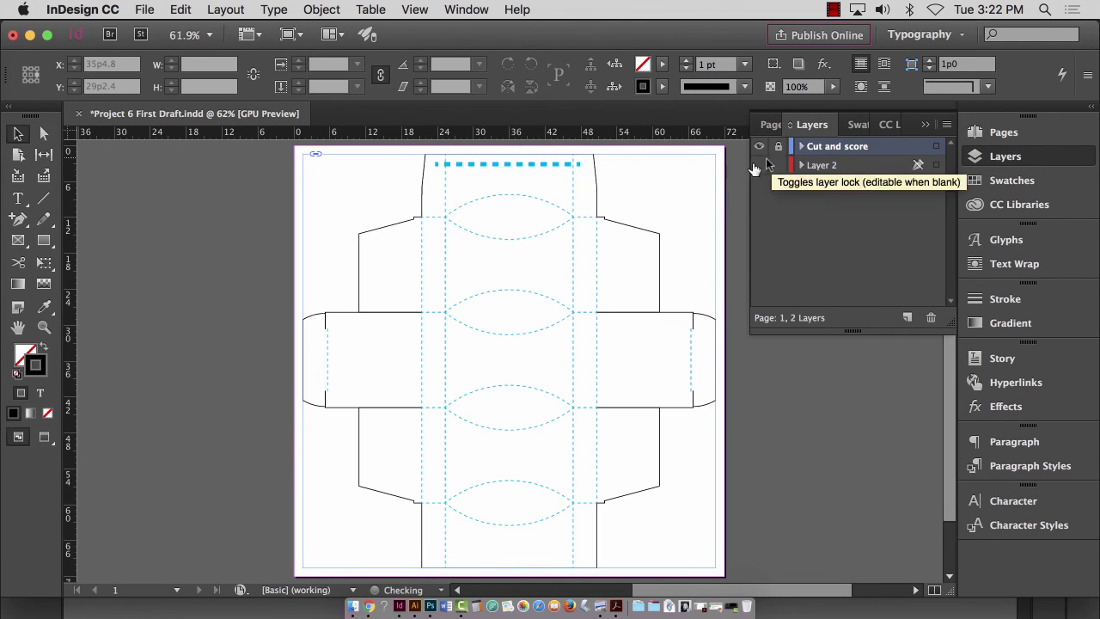
left_click(758, 146)
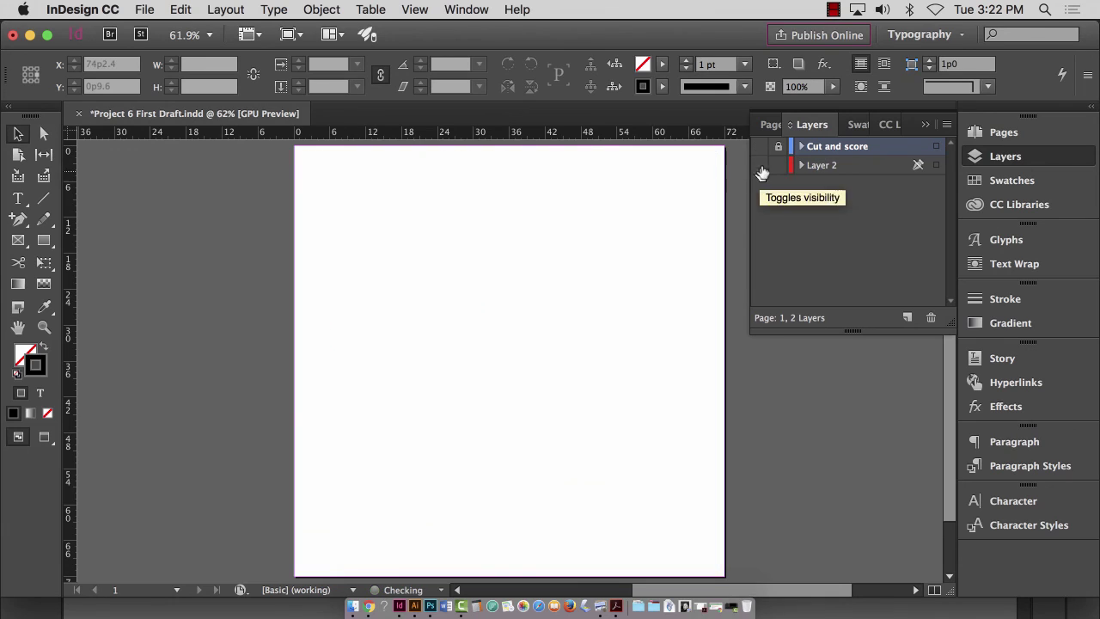
left_click(759, 165)
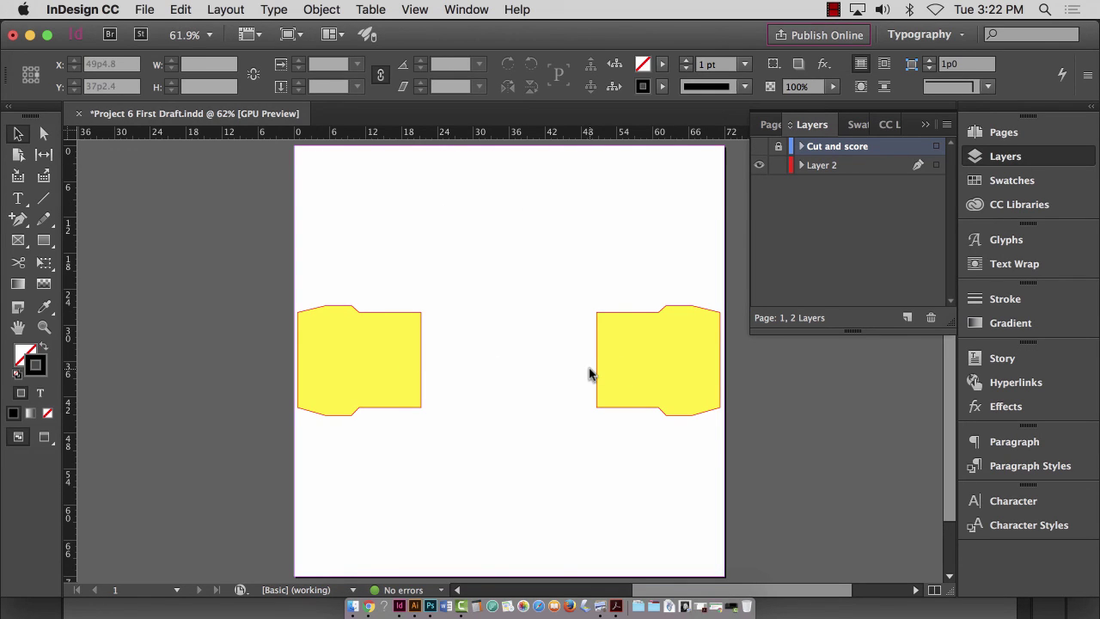
- Try out the print setup with the Tabloid paper size, and cancel without printing
left_click(144, 9)
left_click(163, 493)
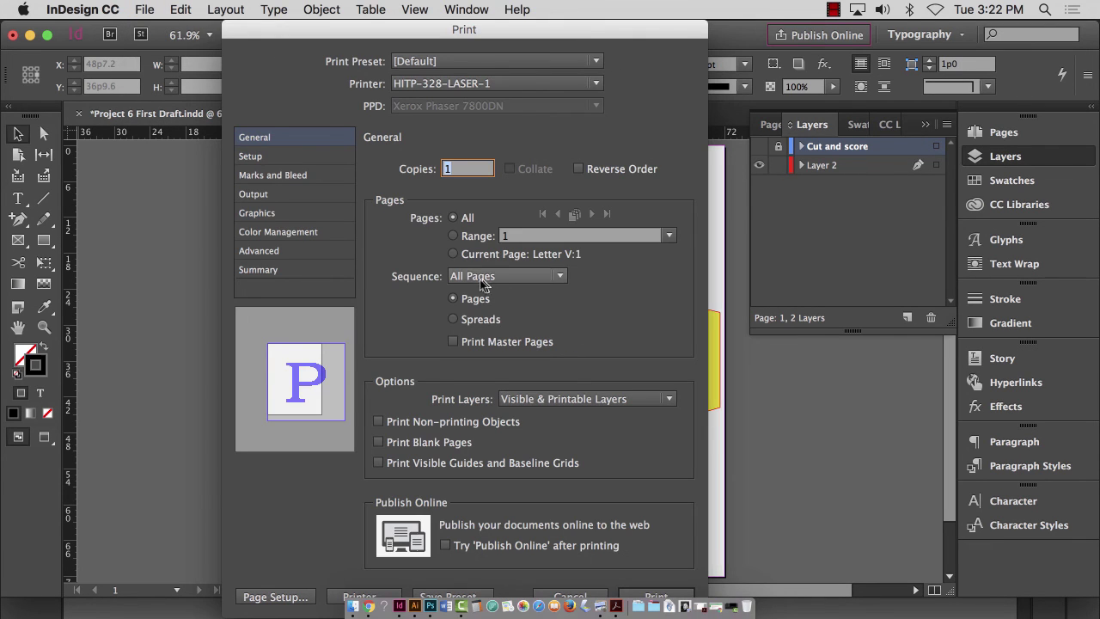
left_click(274, 158)
left_click(494, 171)
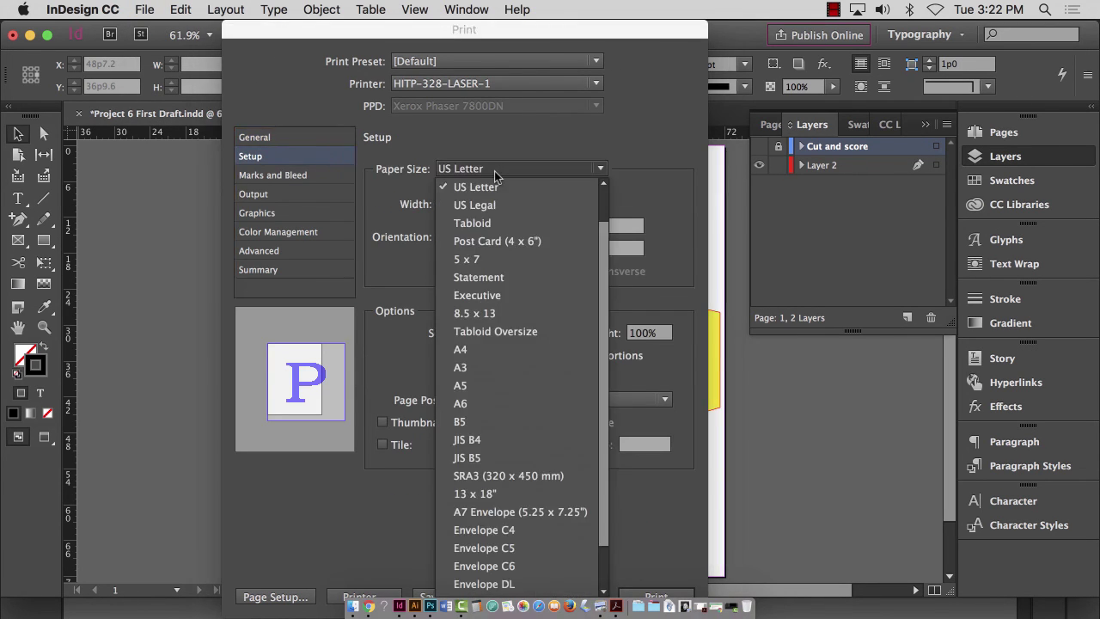
left_click(494, 224)
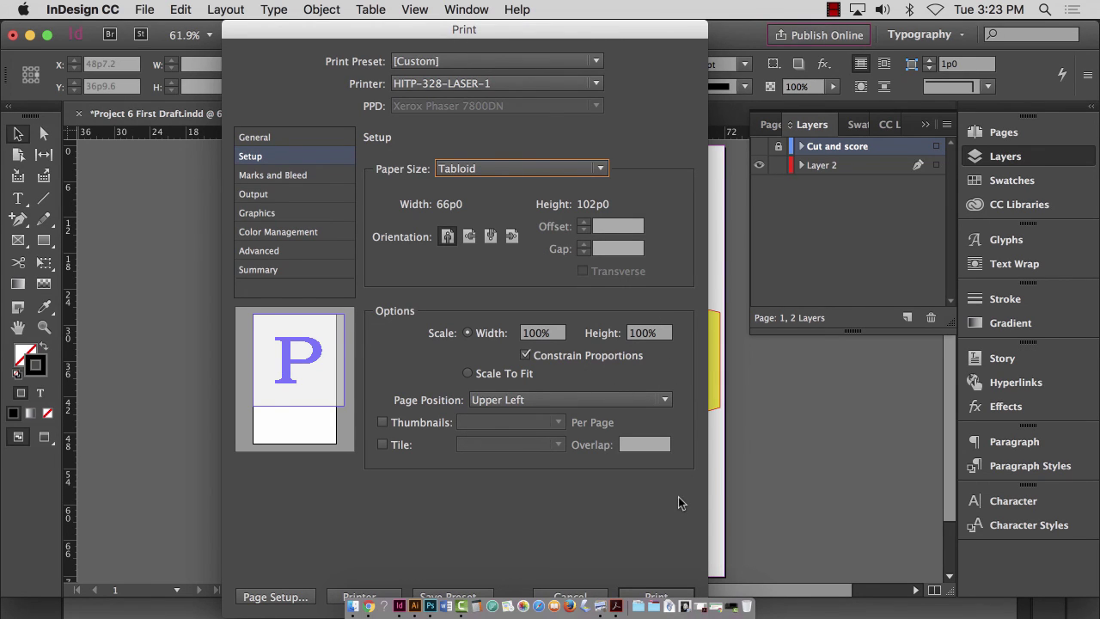
key("Escape")
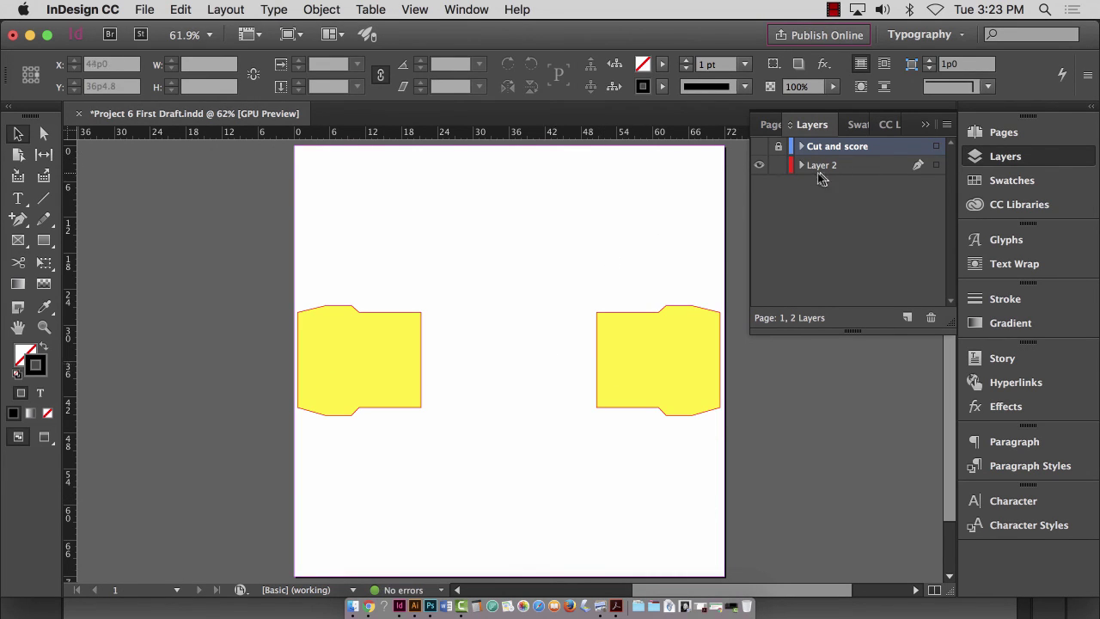
- Alternate the visibility of the Cut and score layer and Layer 2 to compare template and artwork, leaving only Layer 2 shown
left_click(759, 165)
left_click(758, 146)
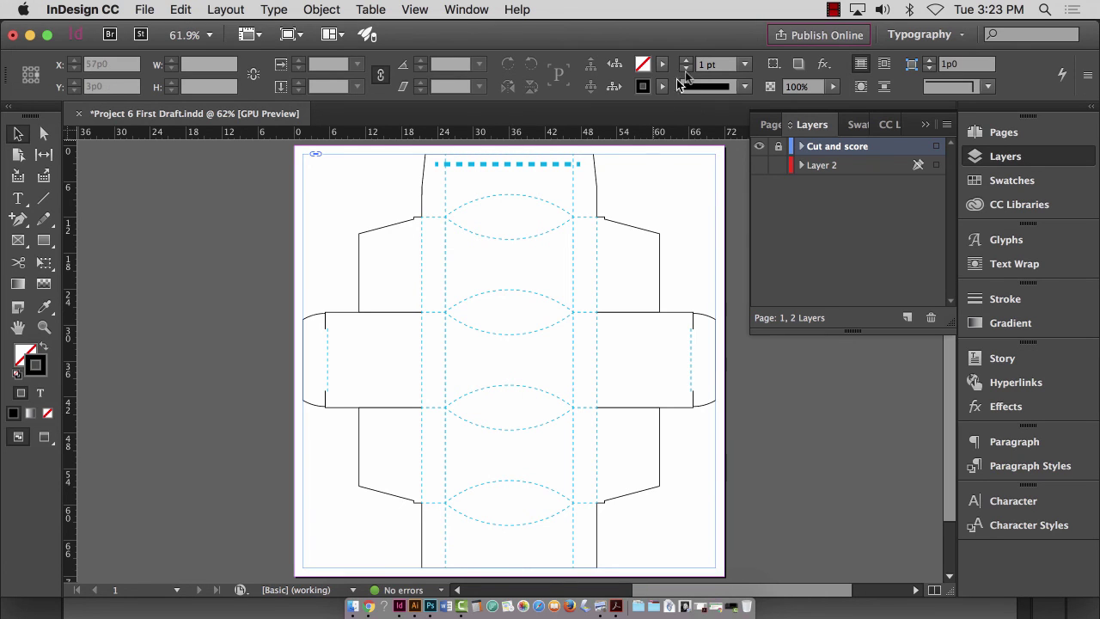
left_click(759, 164)
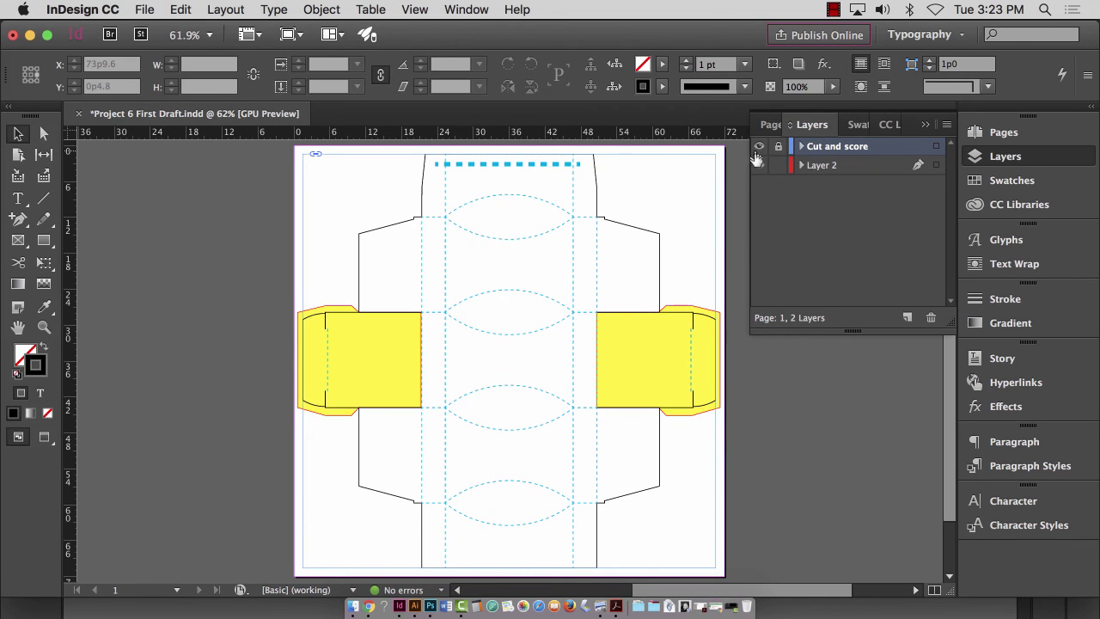
left_click(758, 164)
left_click(758, 146)
left_click(759, 146)
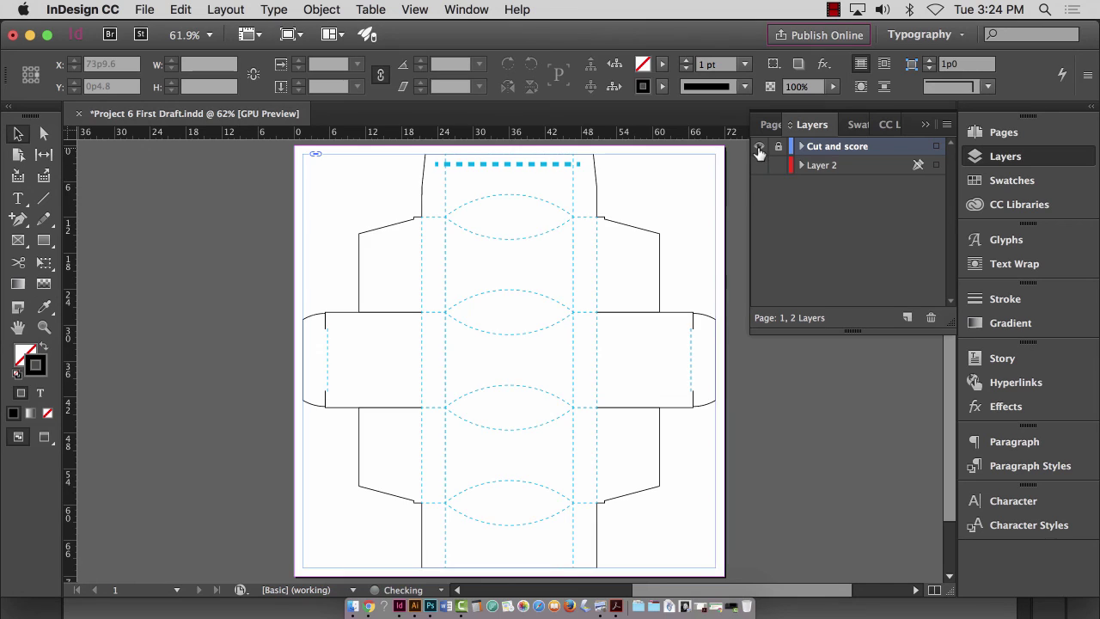
left_click(758, 148)
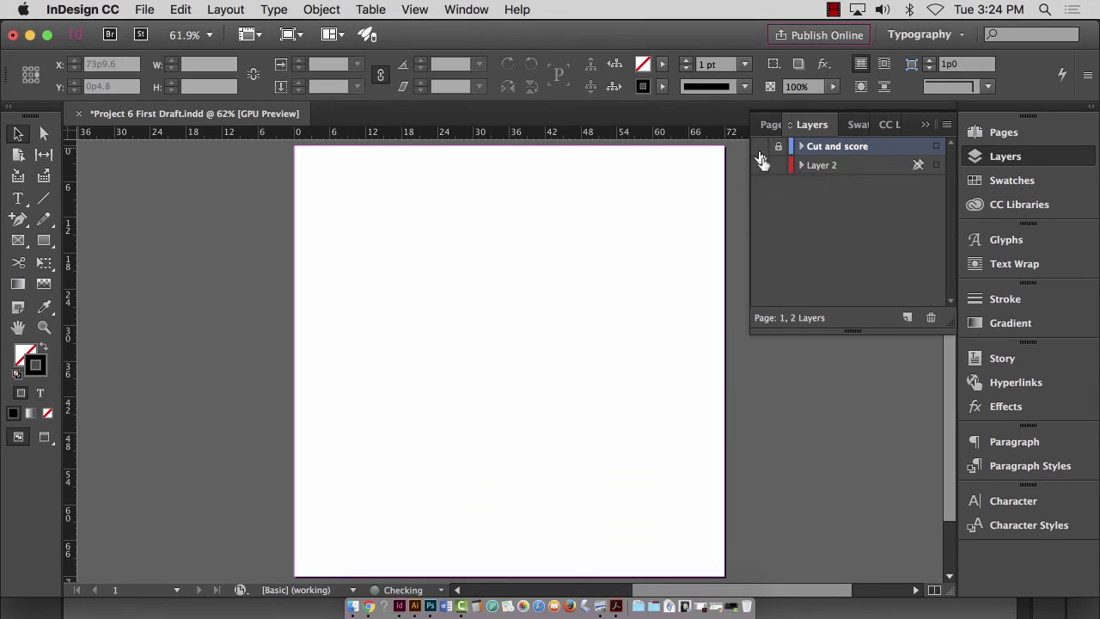
left_click(758, 164)
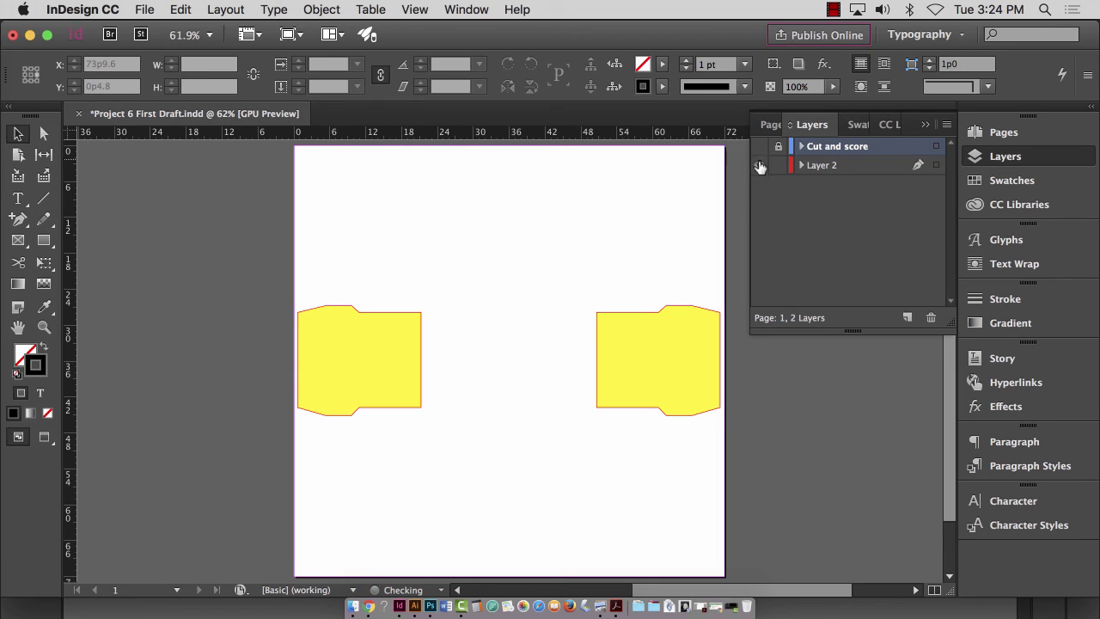
- Make both the Cut and score layer and Layer 2 visible, and save the document
left_click(759, 164)
left_click(759, 147)
left_click(760, 165)
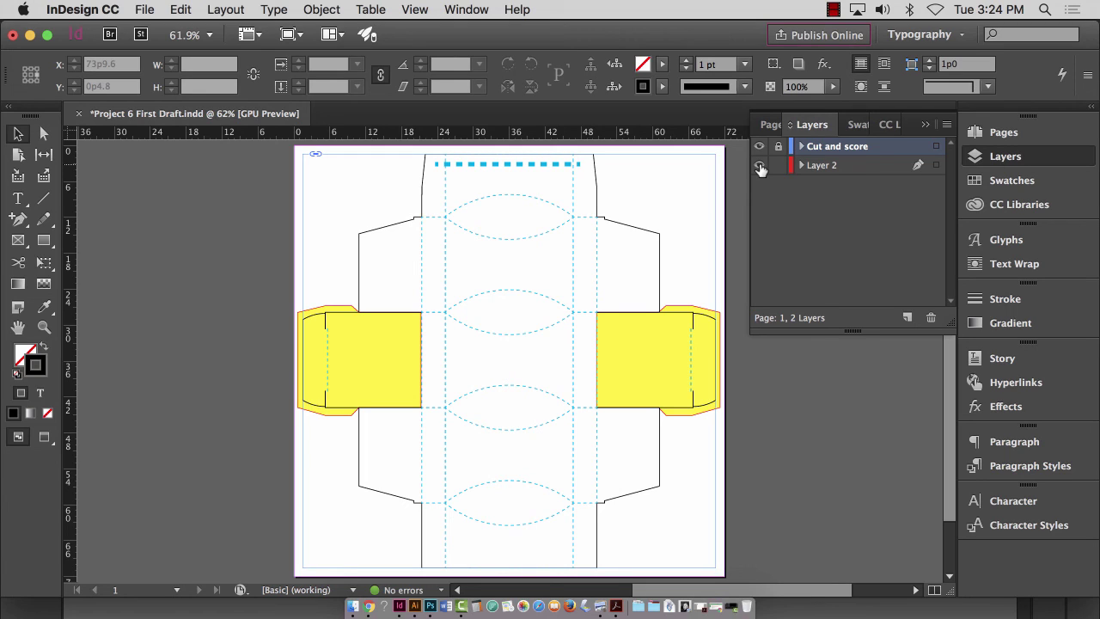
key("super+s")
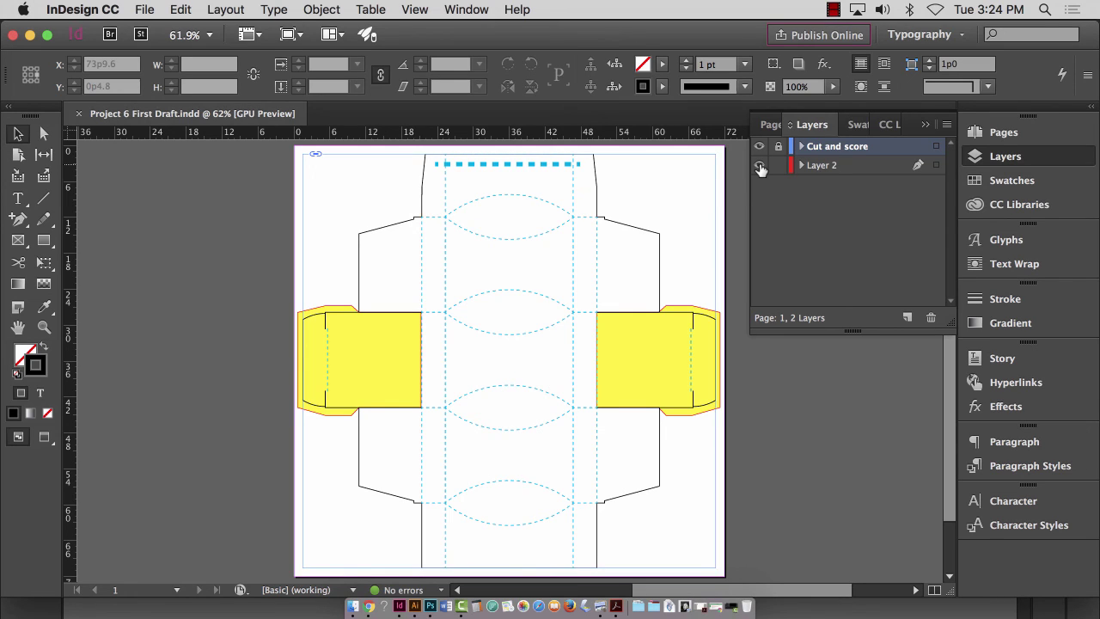